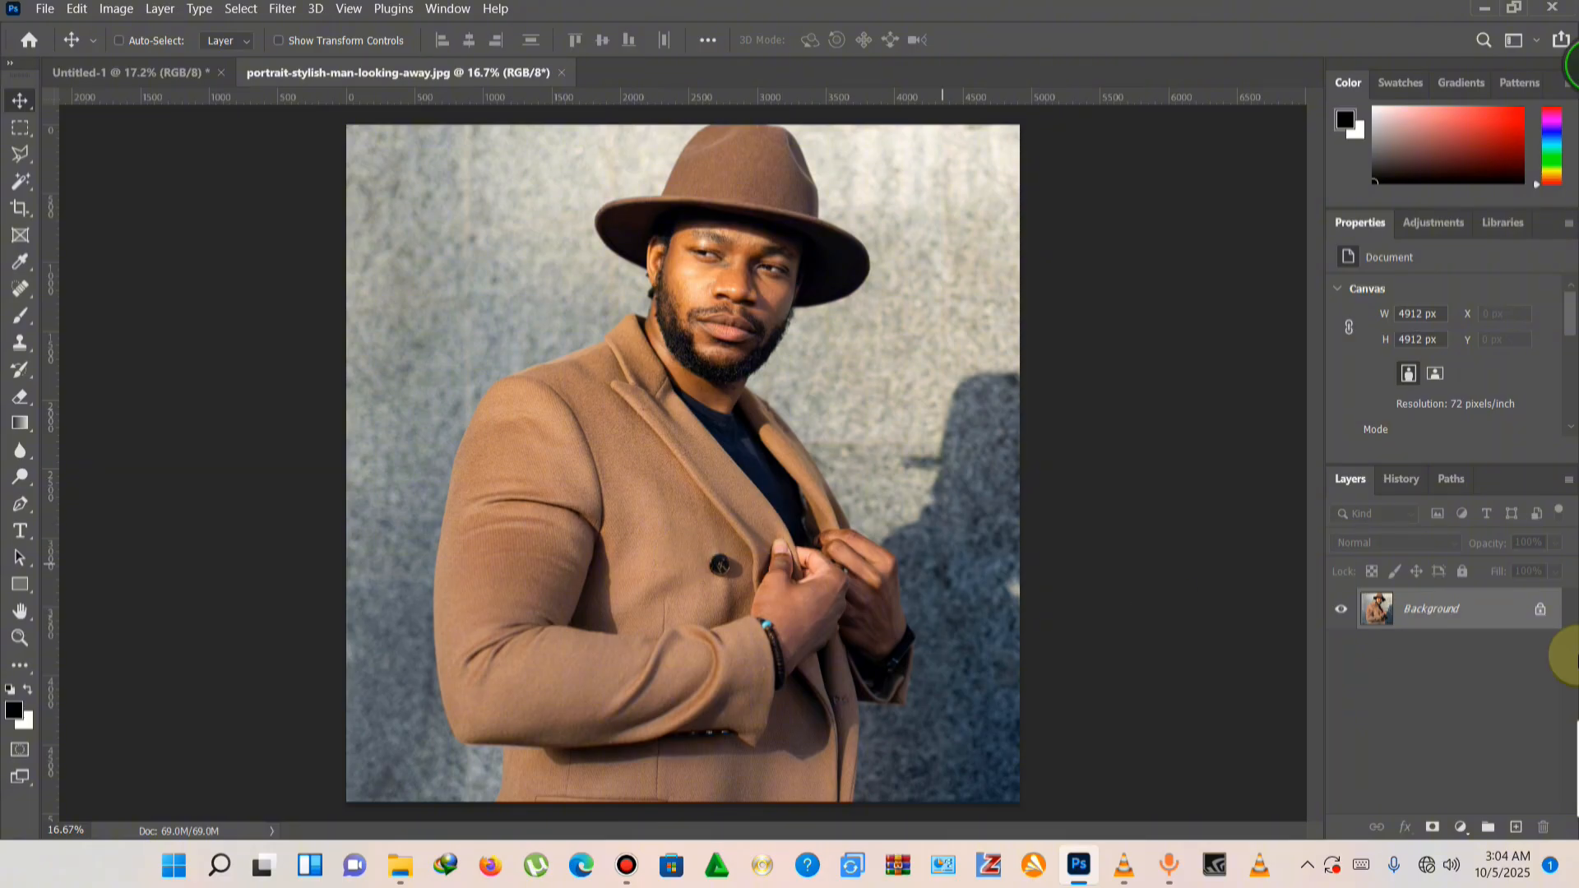
Step: Unlock the Background layer of the portrait so that it becomes a regular editable layer
click(1541, 614)
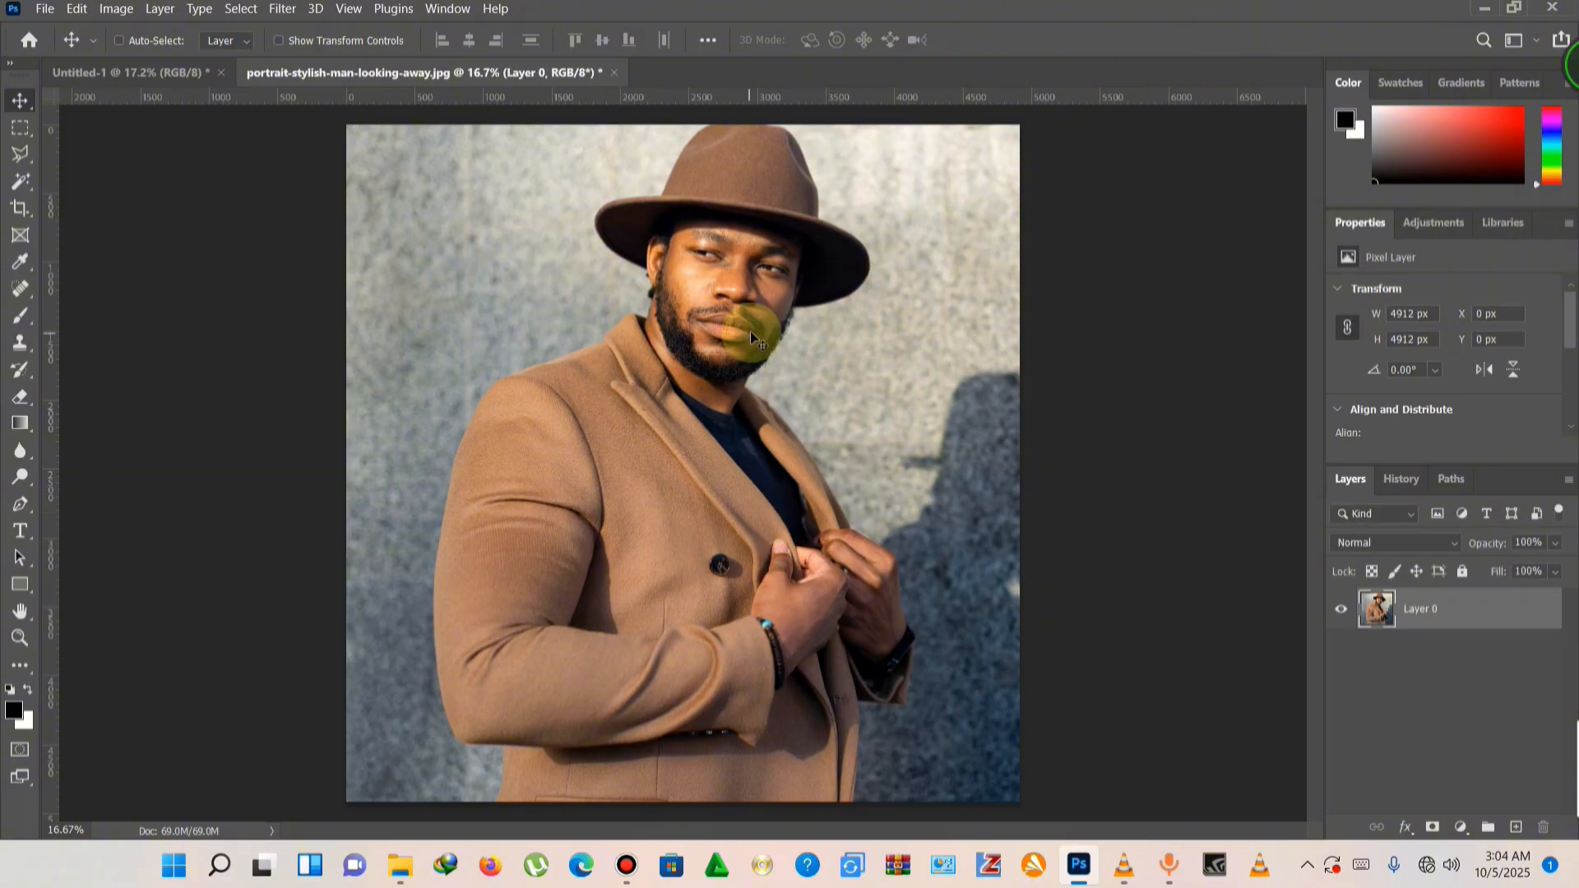
scroll(755, 299, up, 2)
scroll(756, 296, up, 3)
drag(691, 259, 754, 498)
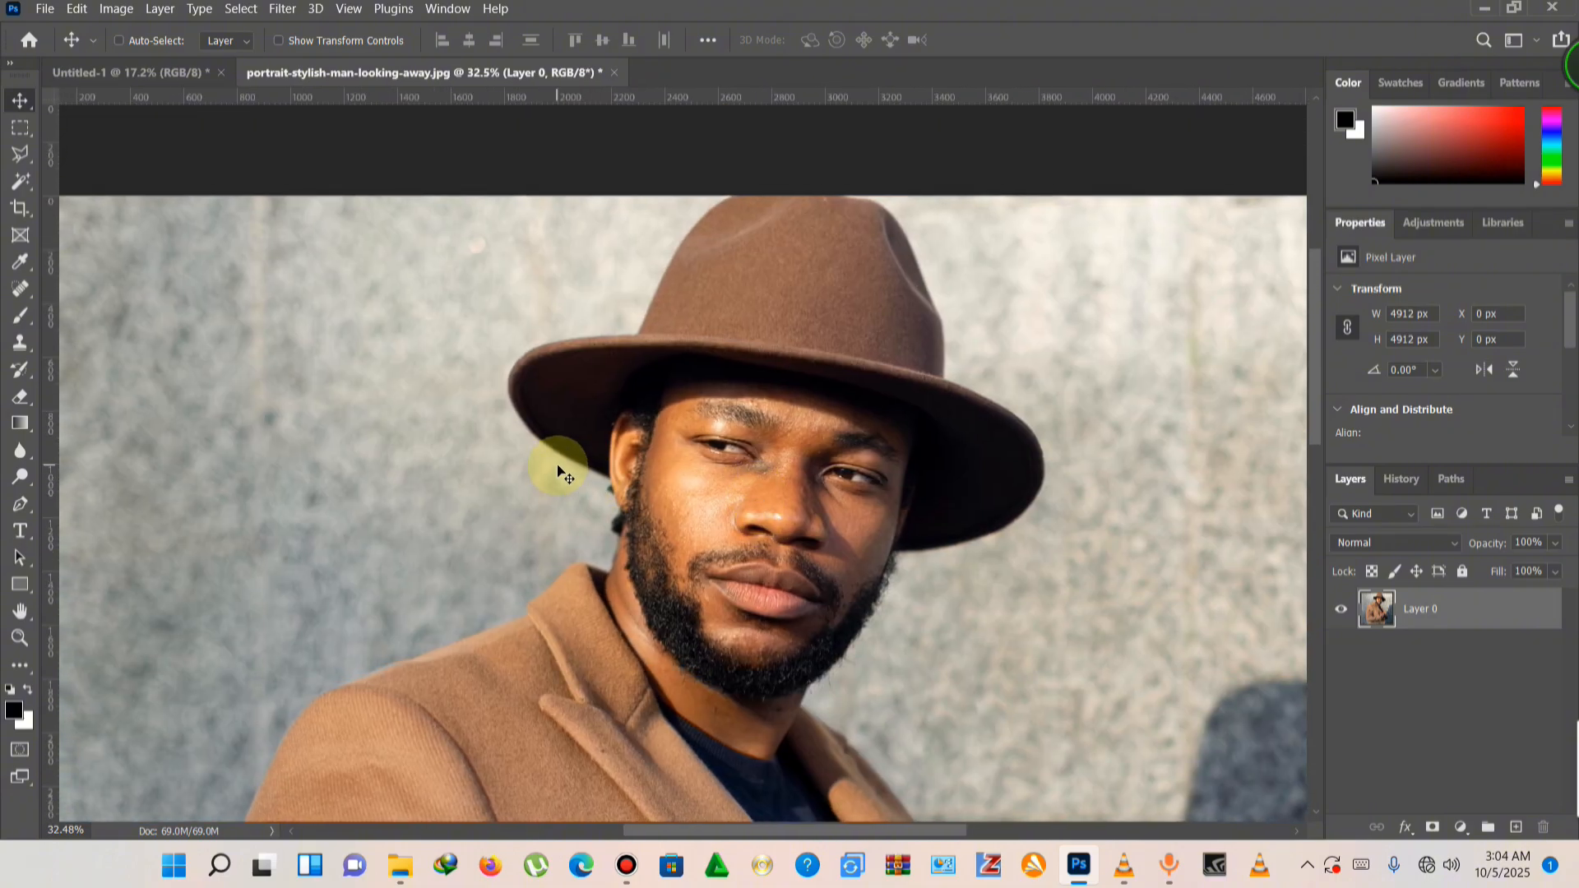
scroll(525, 476, up, 2)
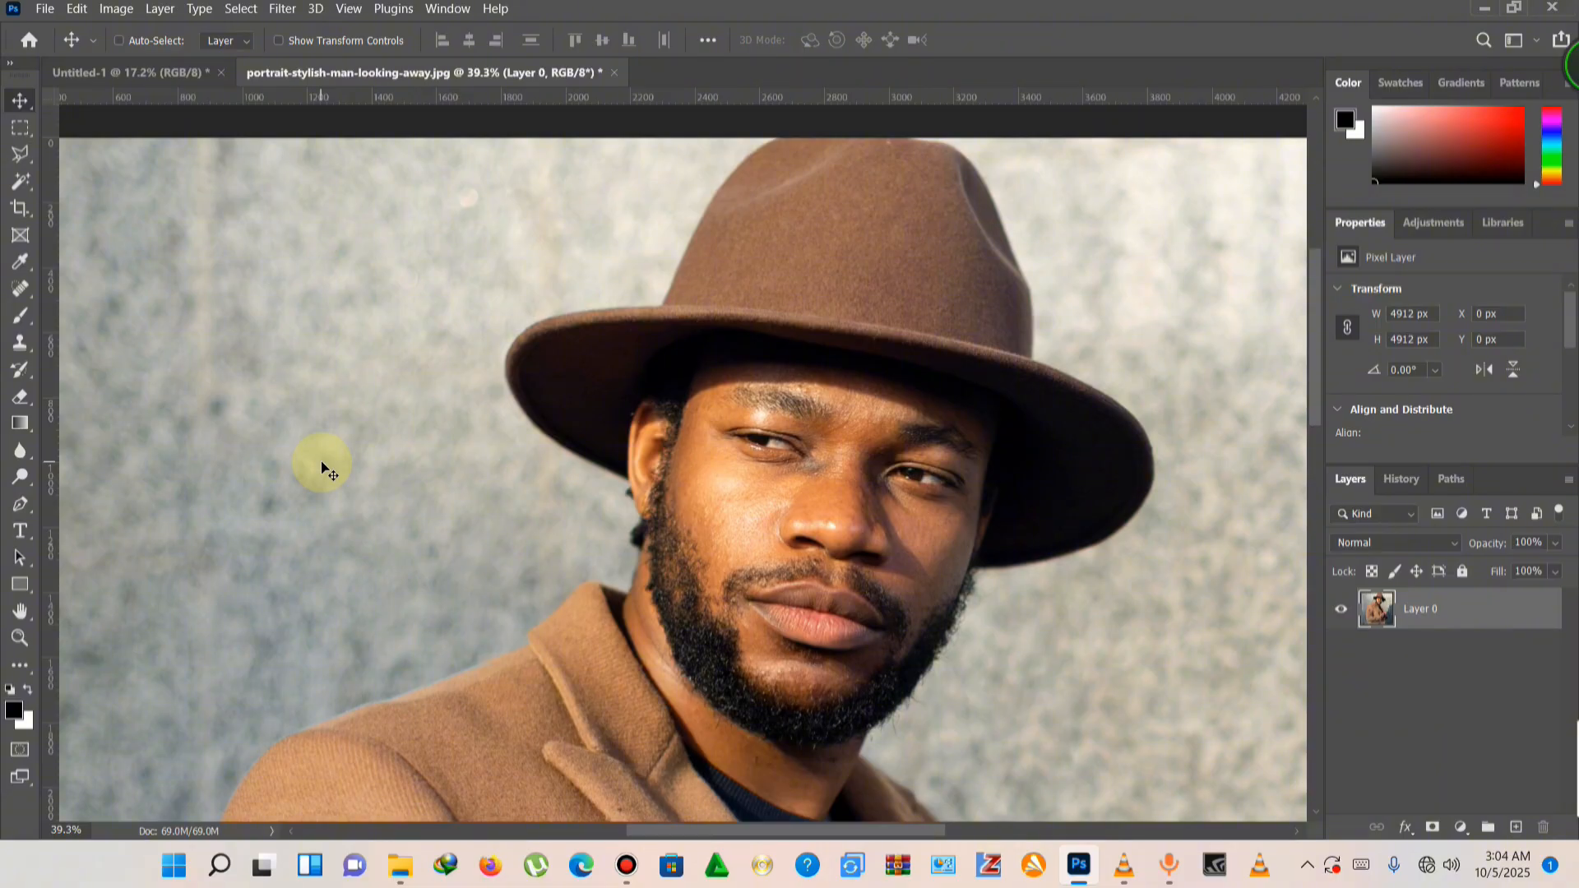
Step: Activate the Pen tool and set its drawing mode to Path
key(p)
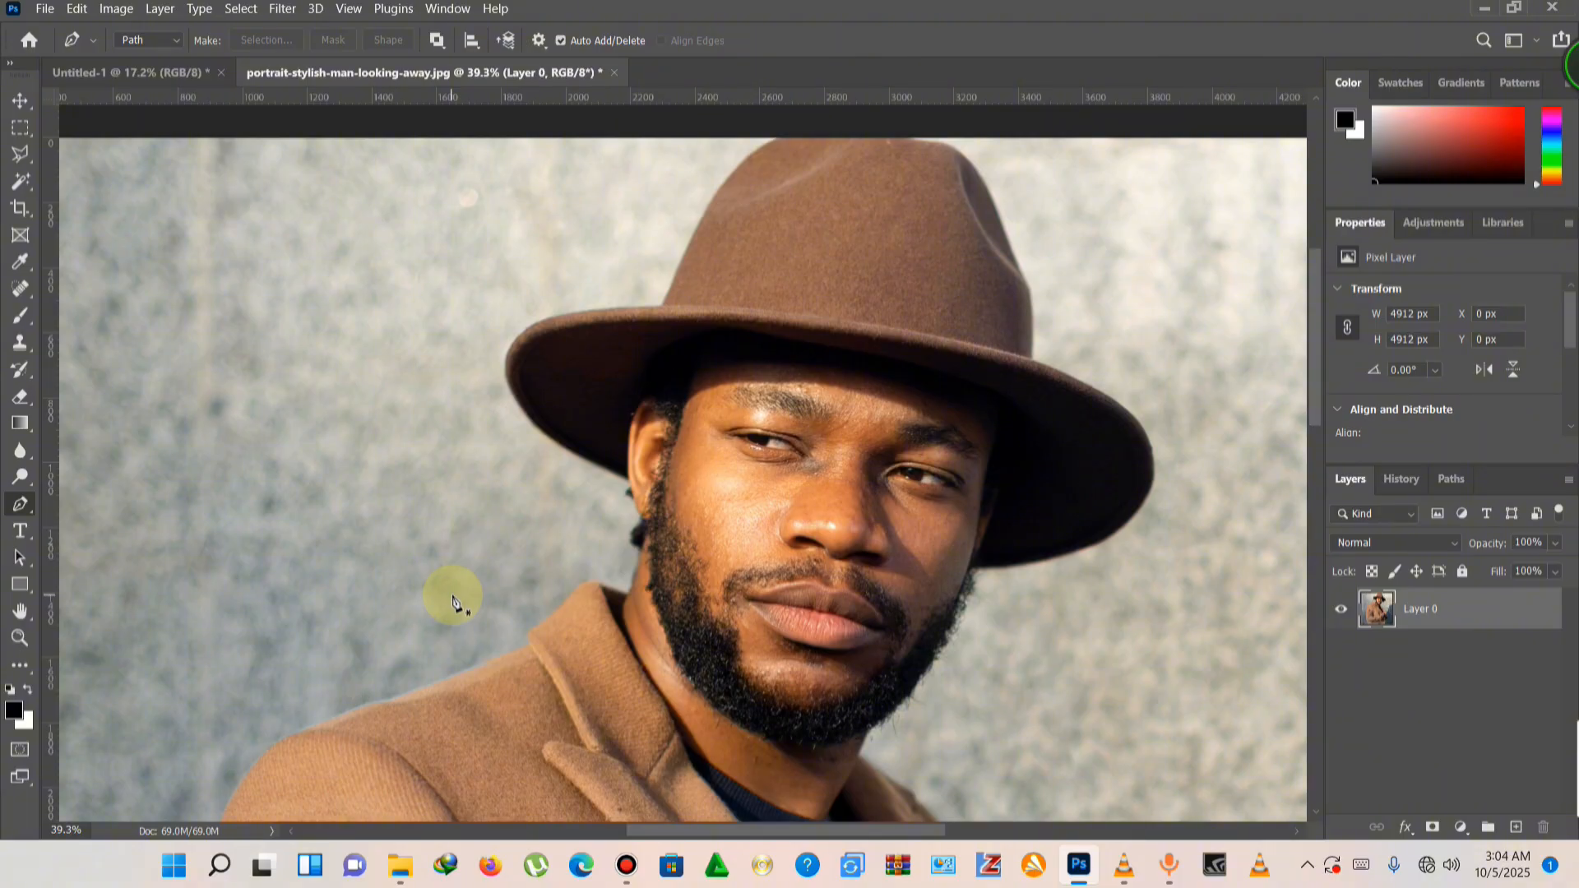
key(v)
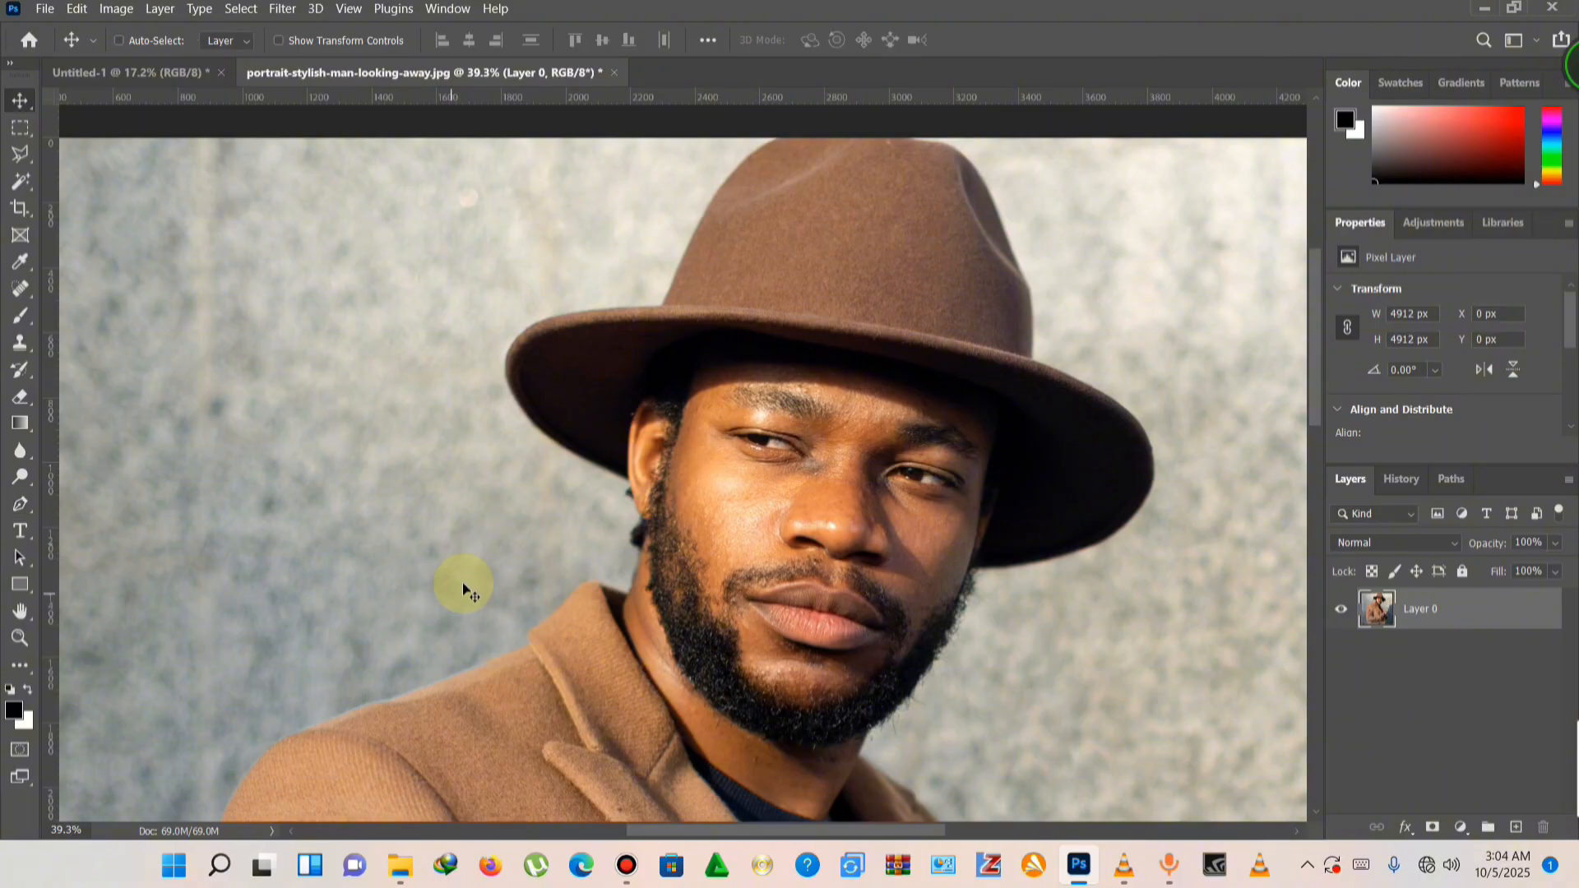
click(23, 505)
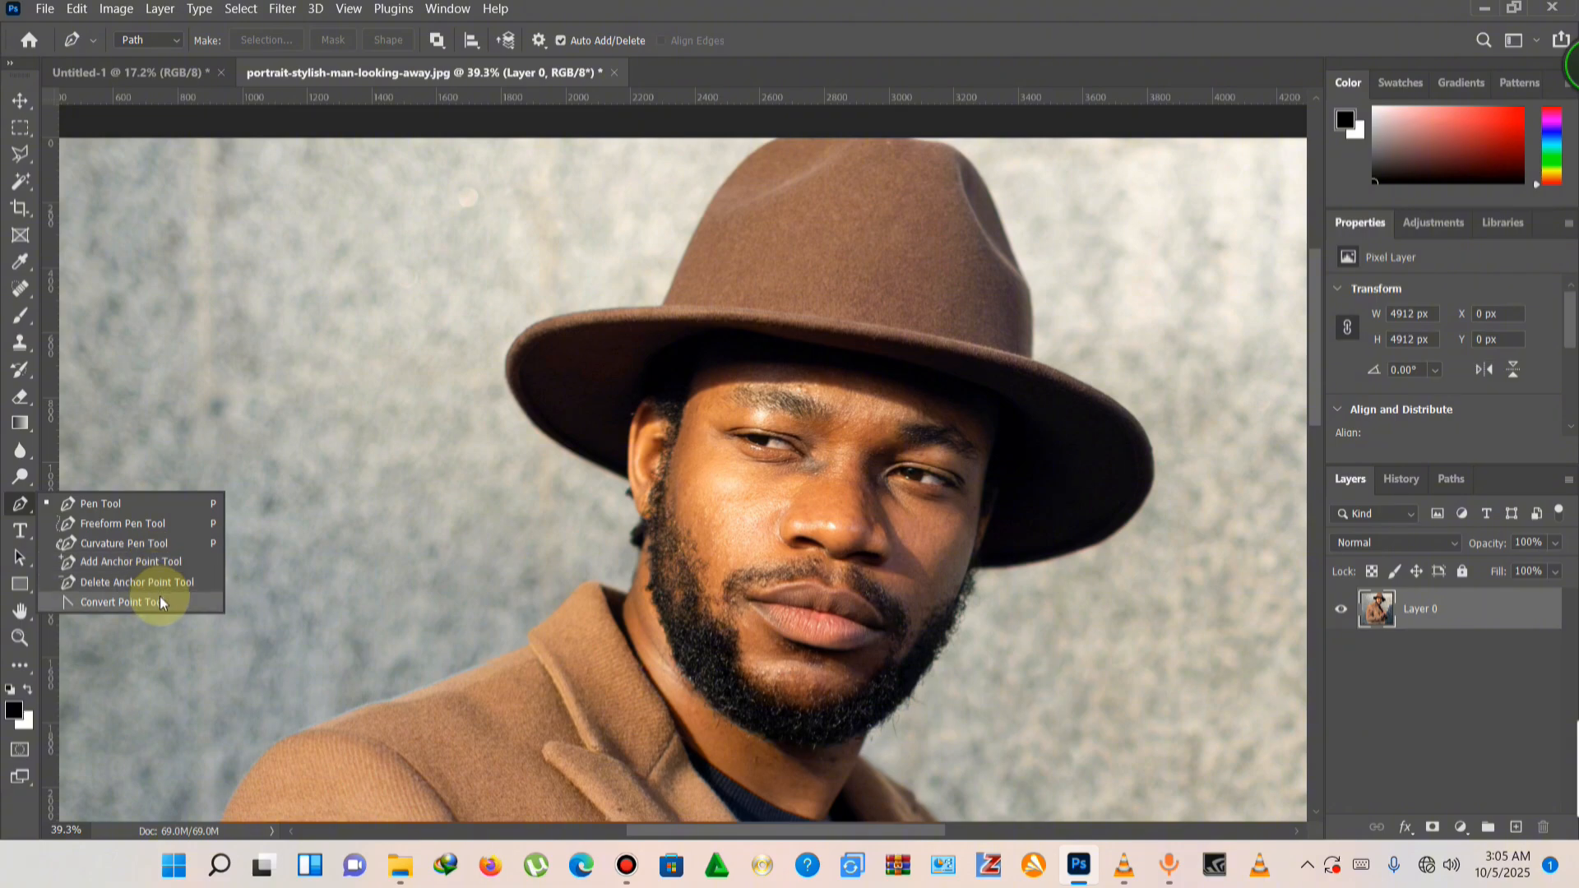
click(675, 20)
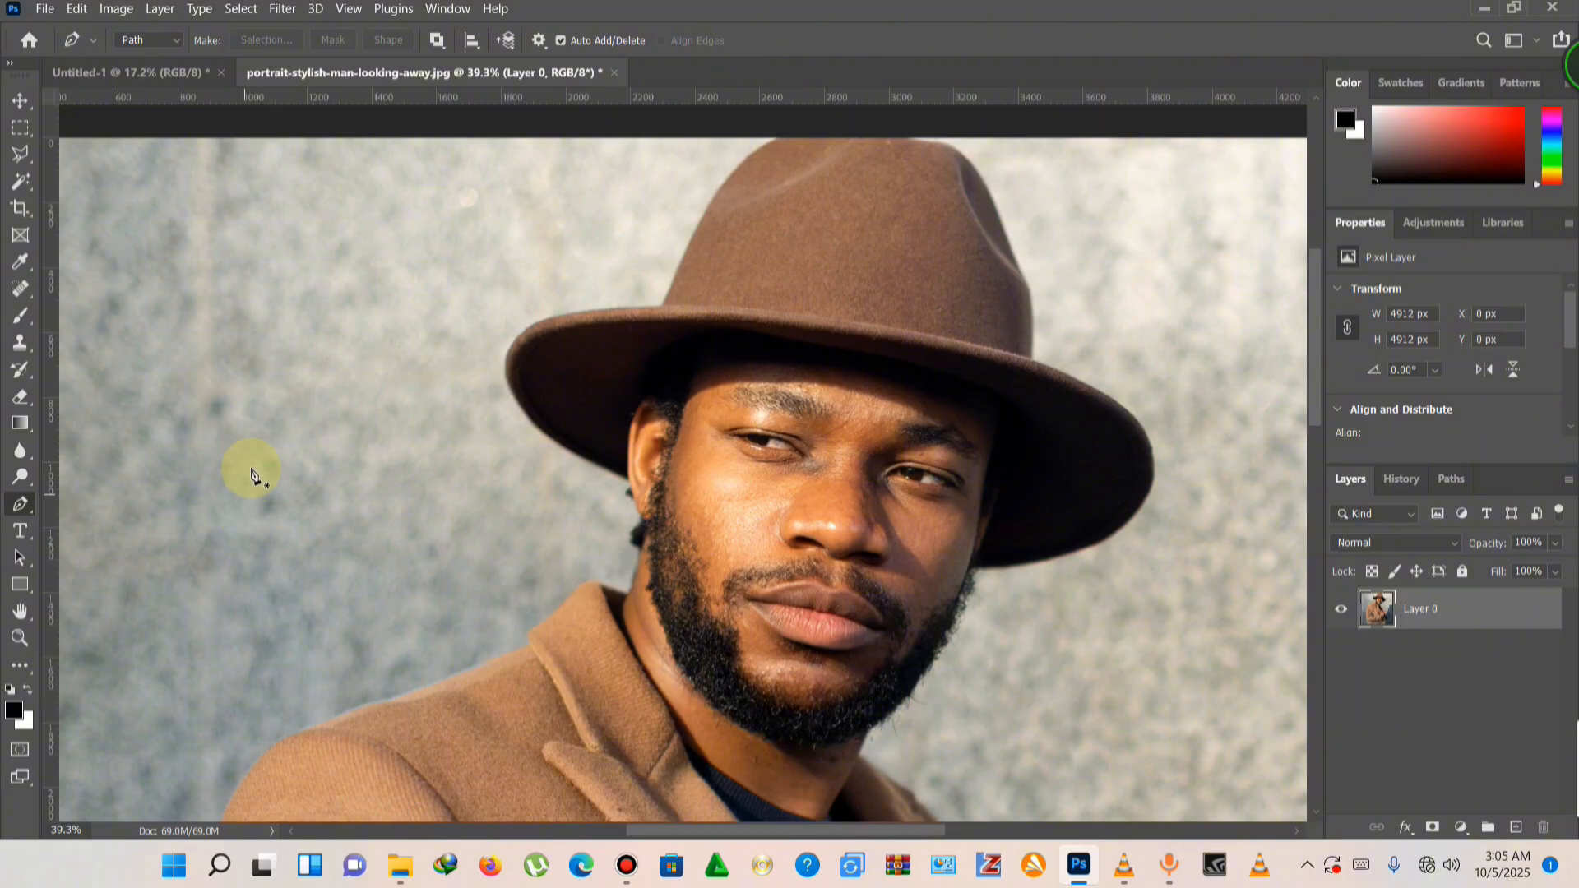
click(180, 39)
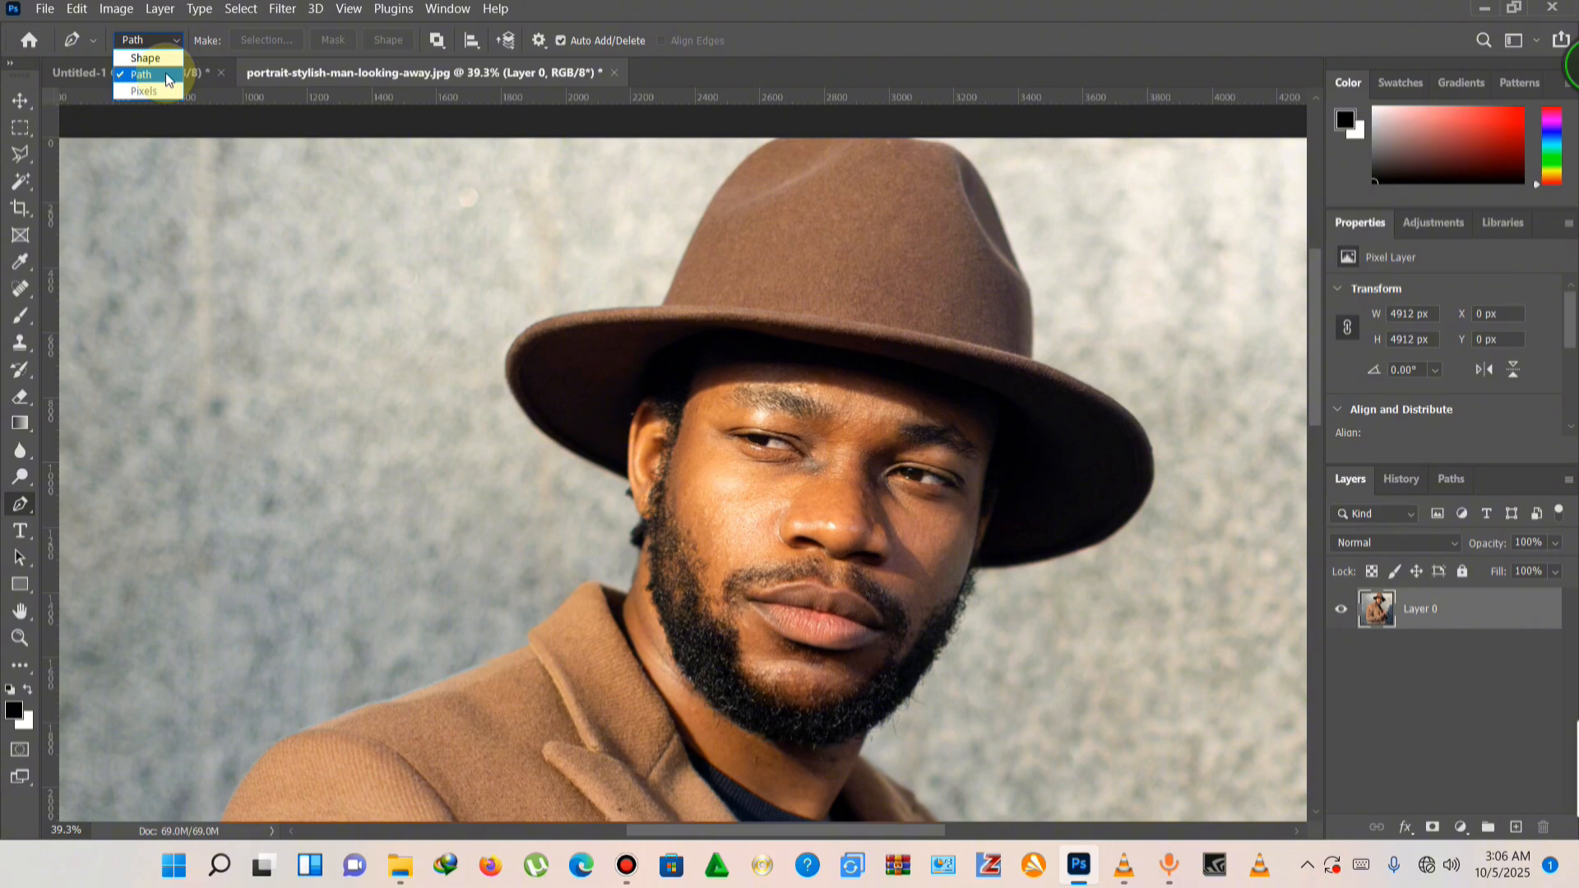
click(164, 77)
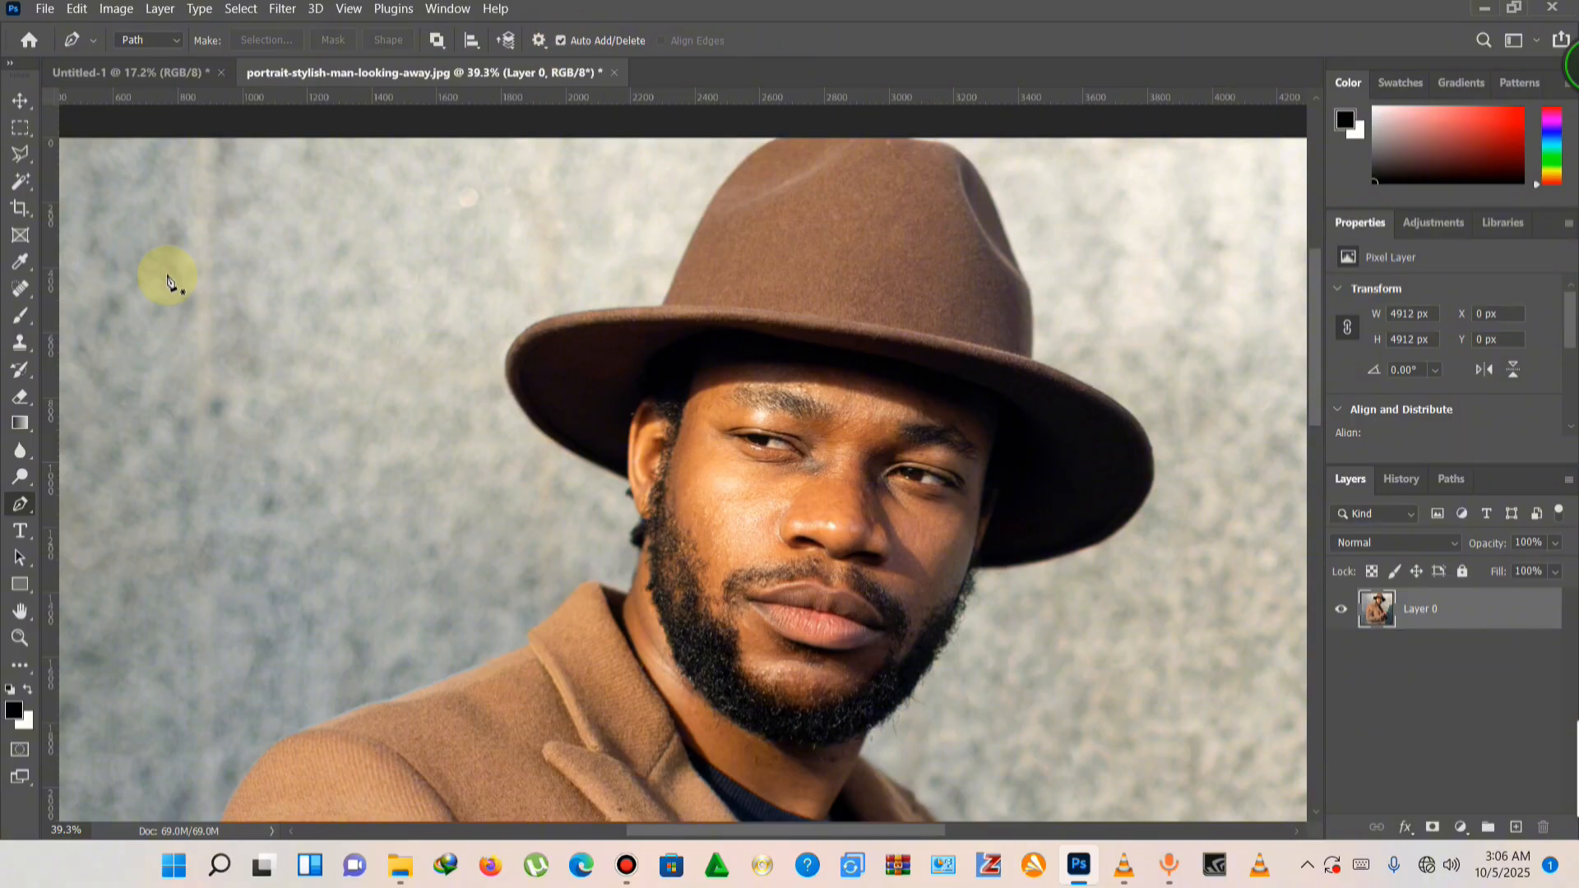
right_click(20, 503)
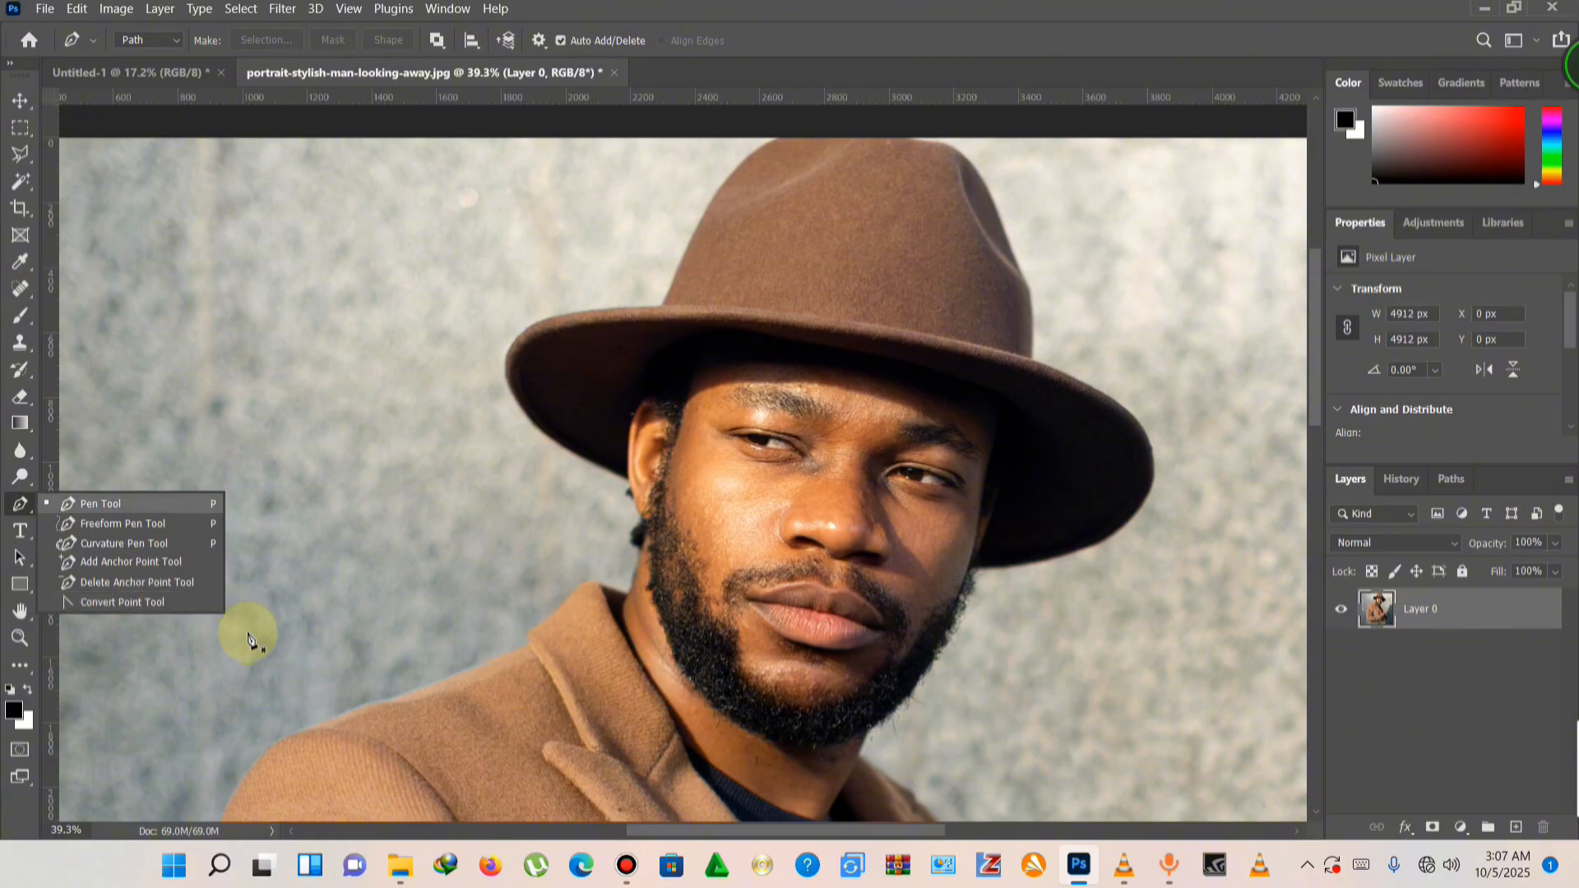
click(795, 10)
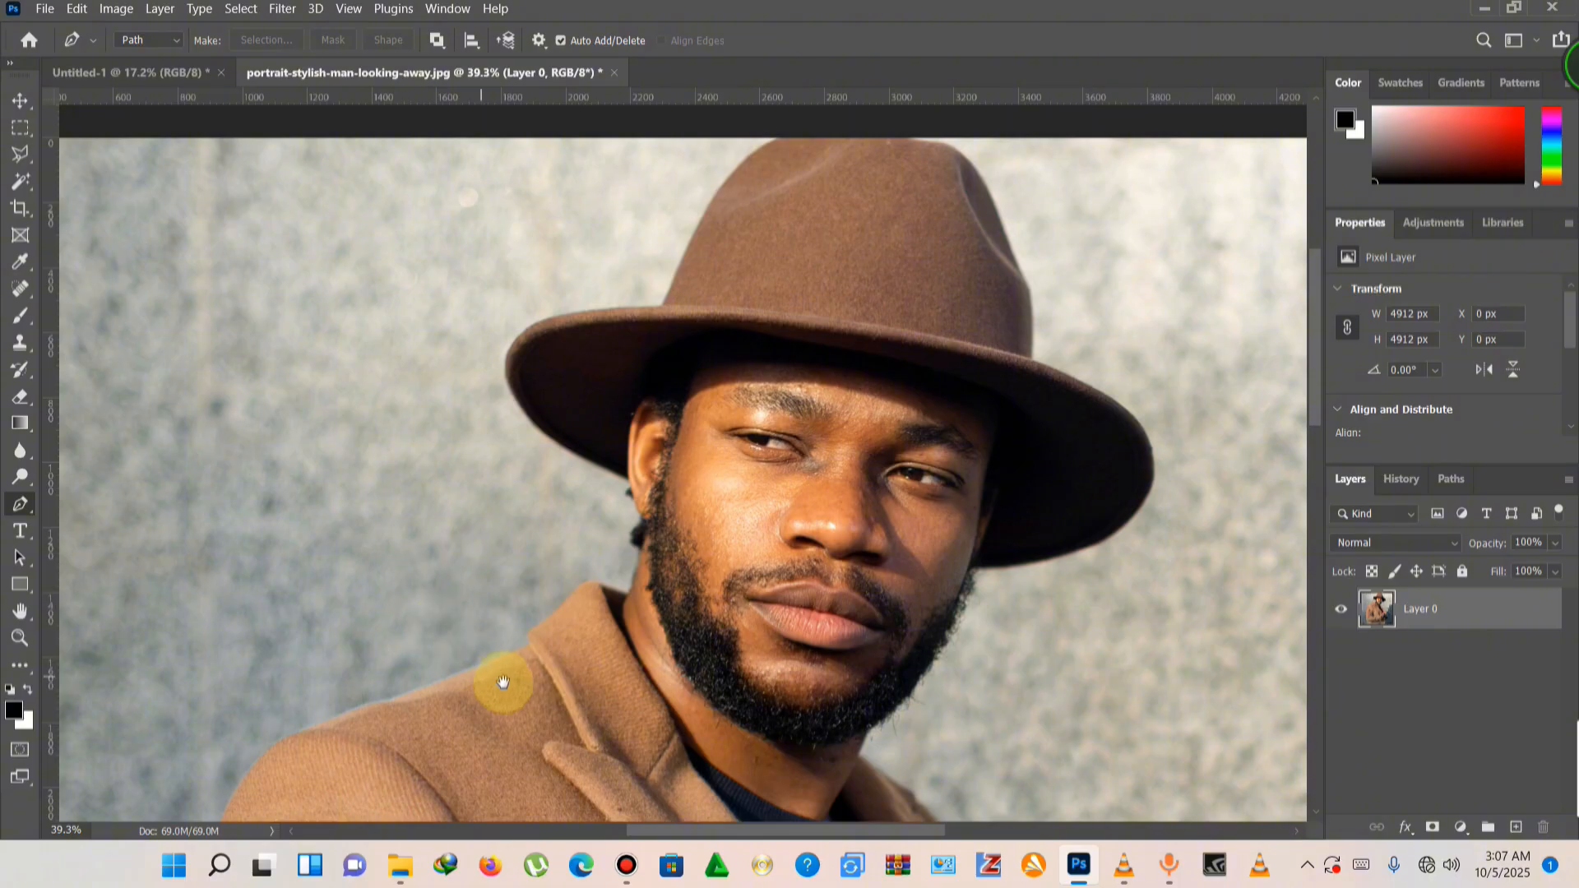
Step: Start a path beside the coat collar and place anchor points along the shoulder edge down to the upper sleeve
drag(524, 712, 663, 430)
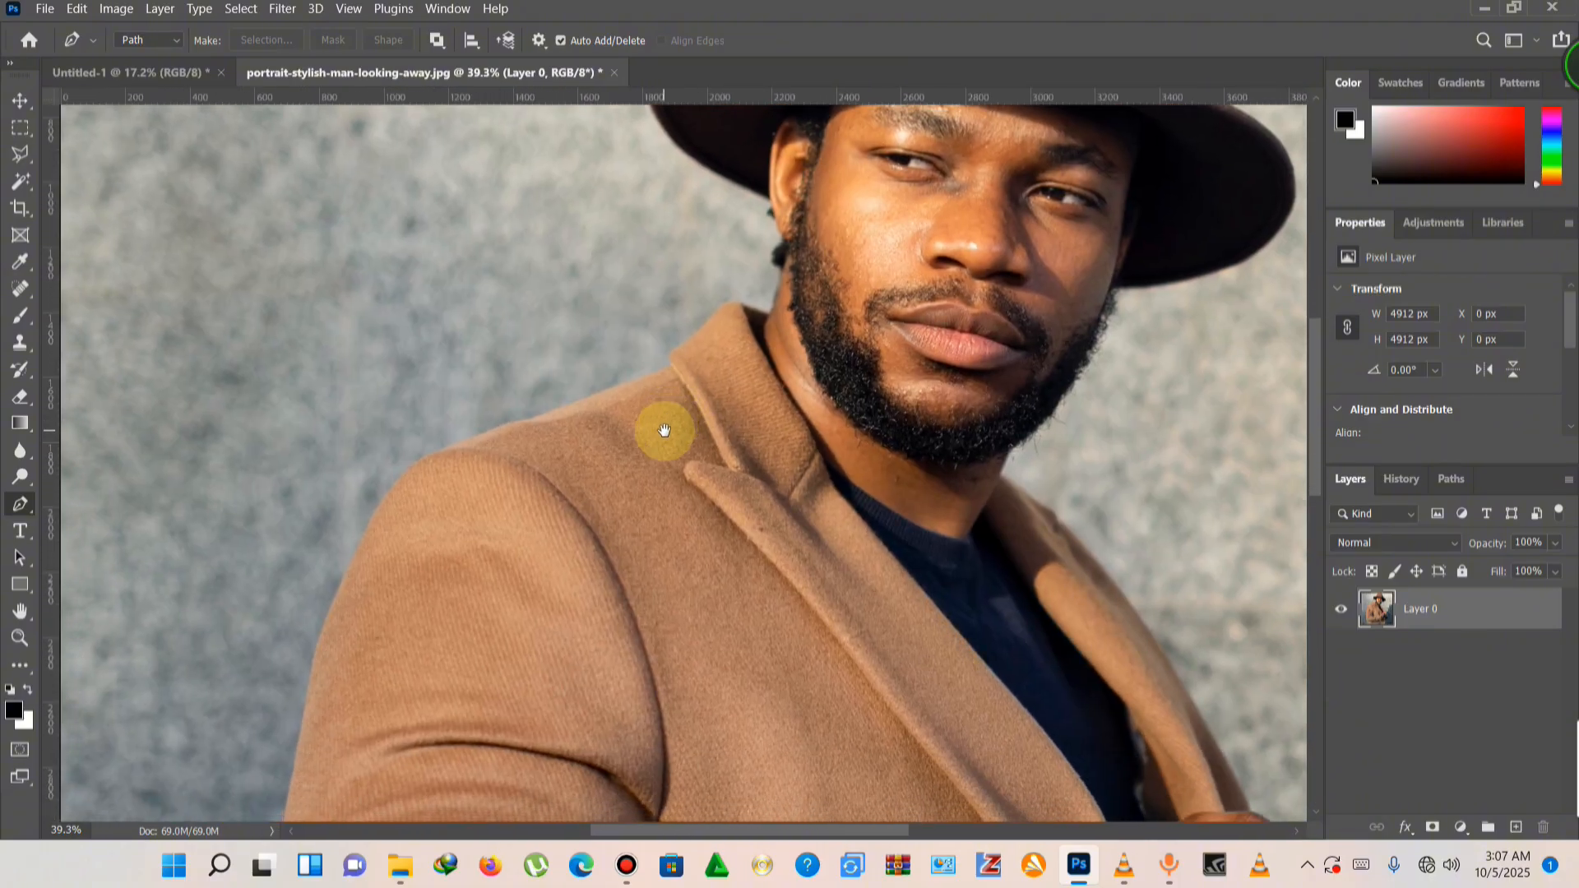
scroll(634, 391, up, 2)
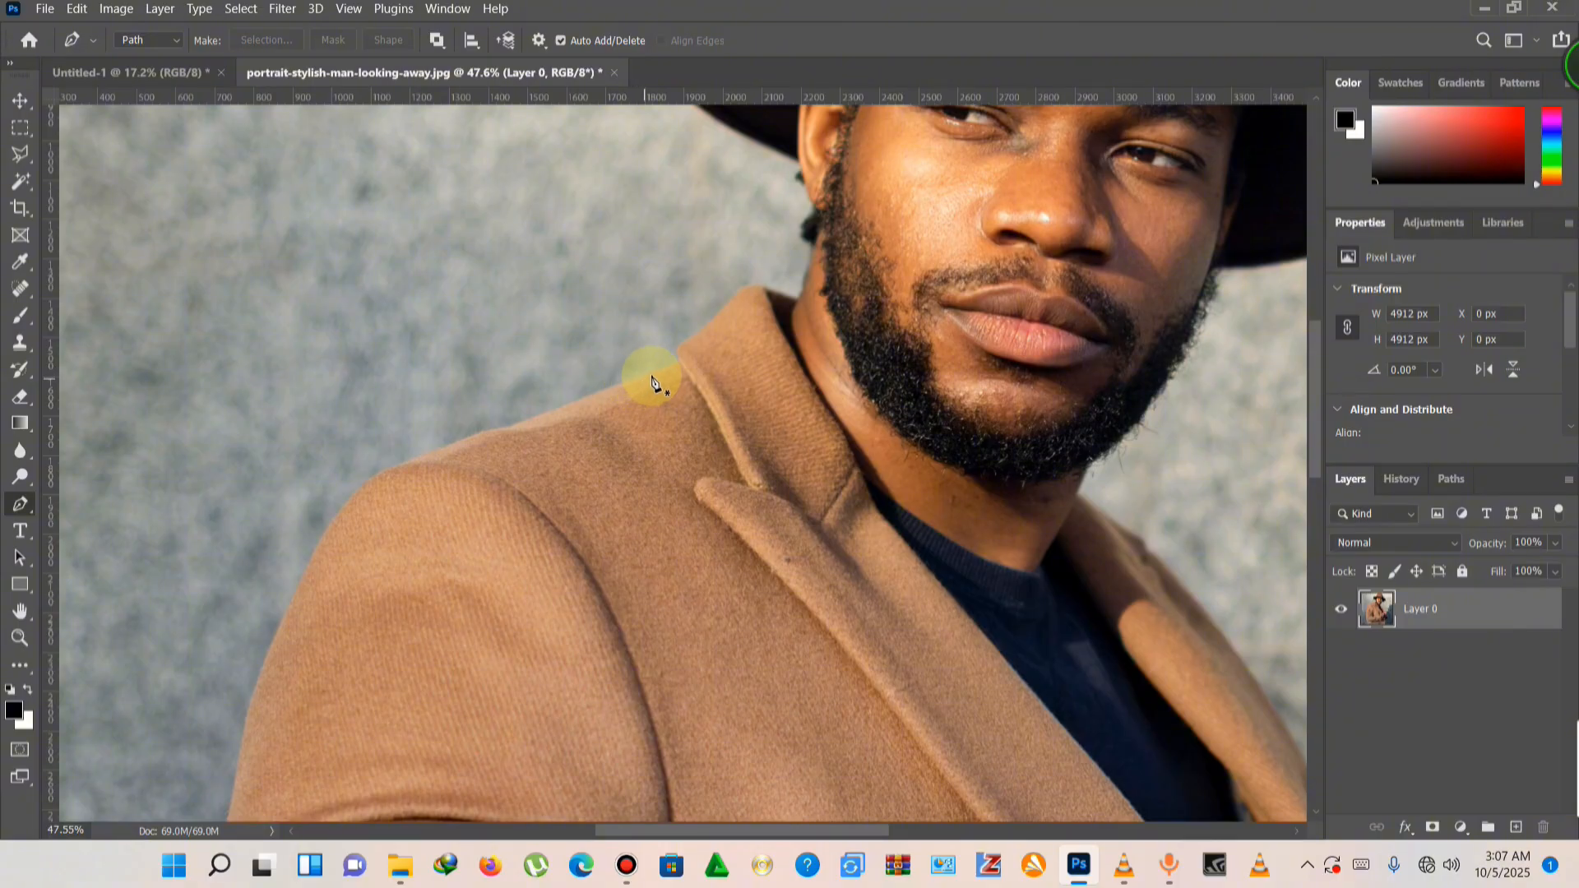
click(651, 375)
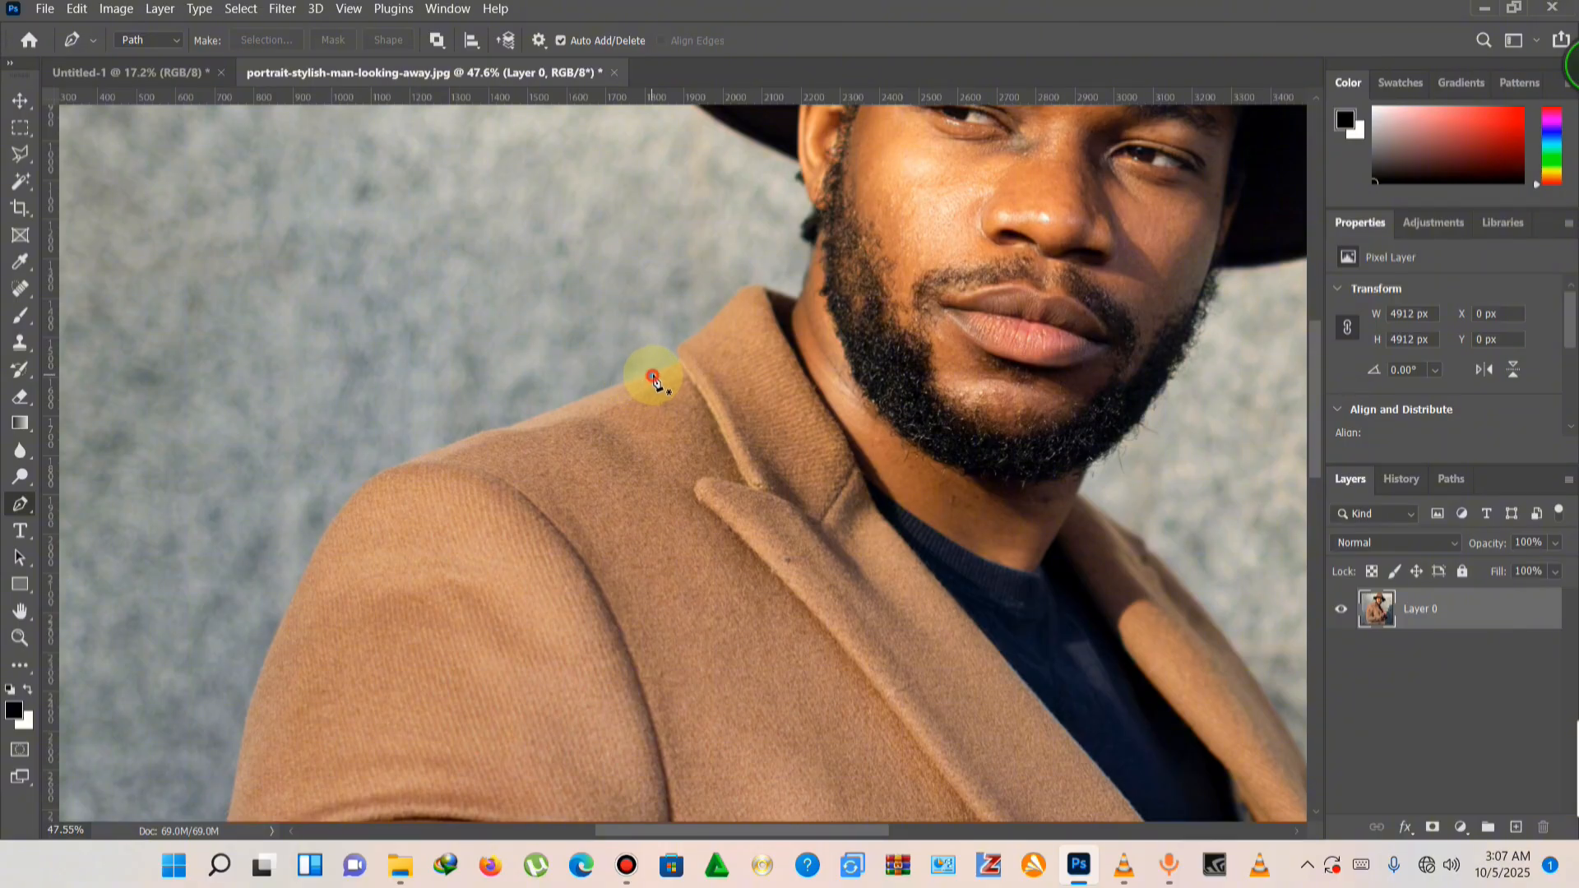
click(568, 405)
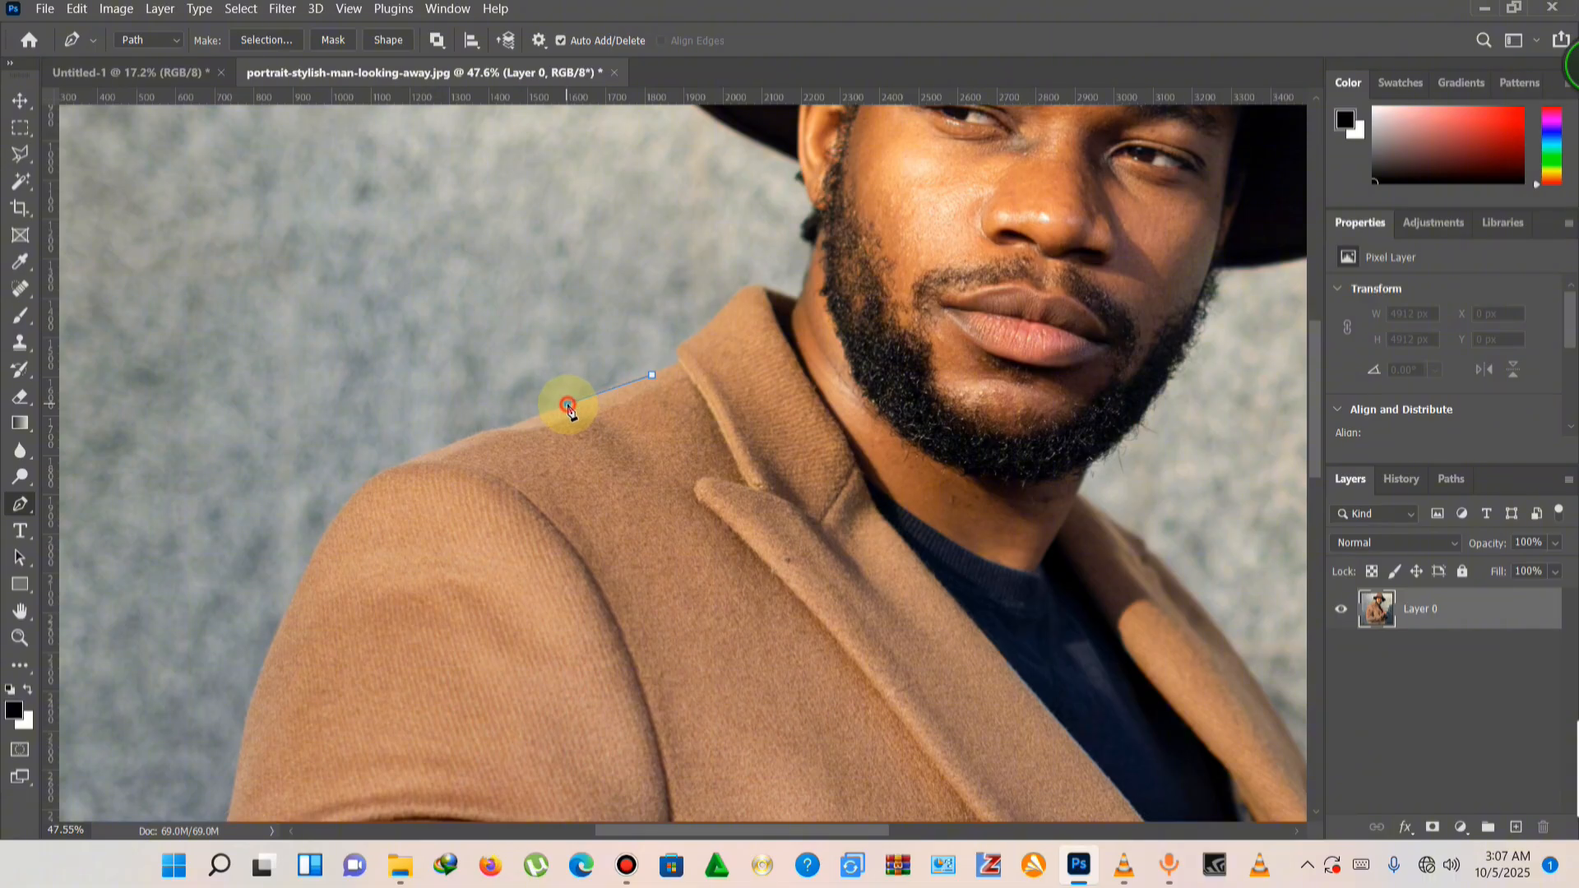
click(499, 429)
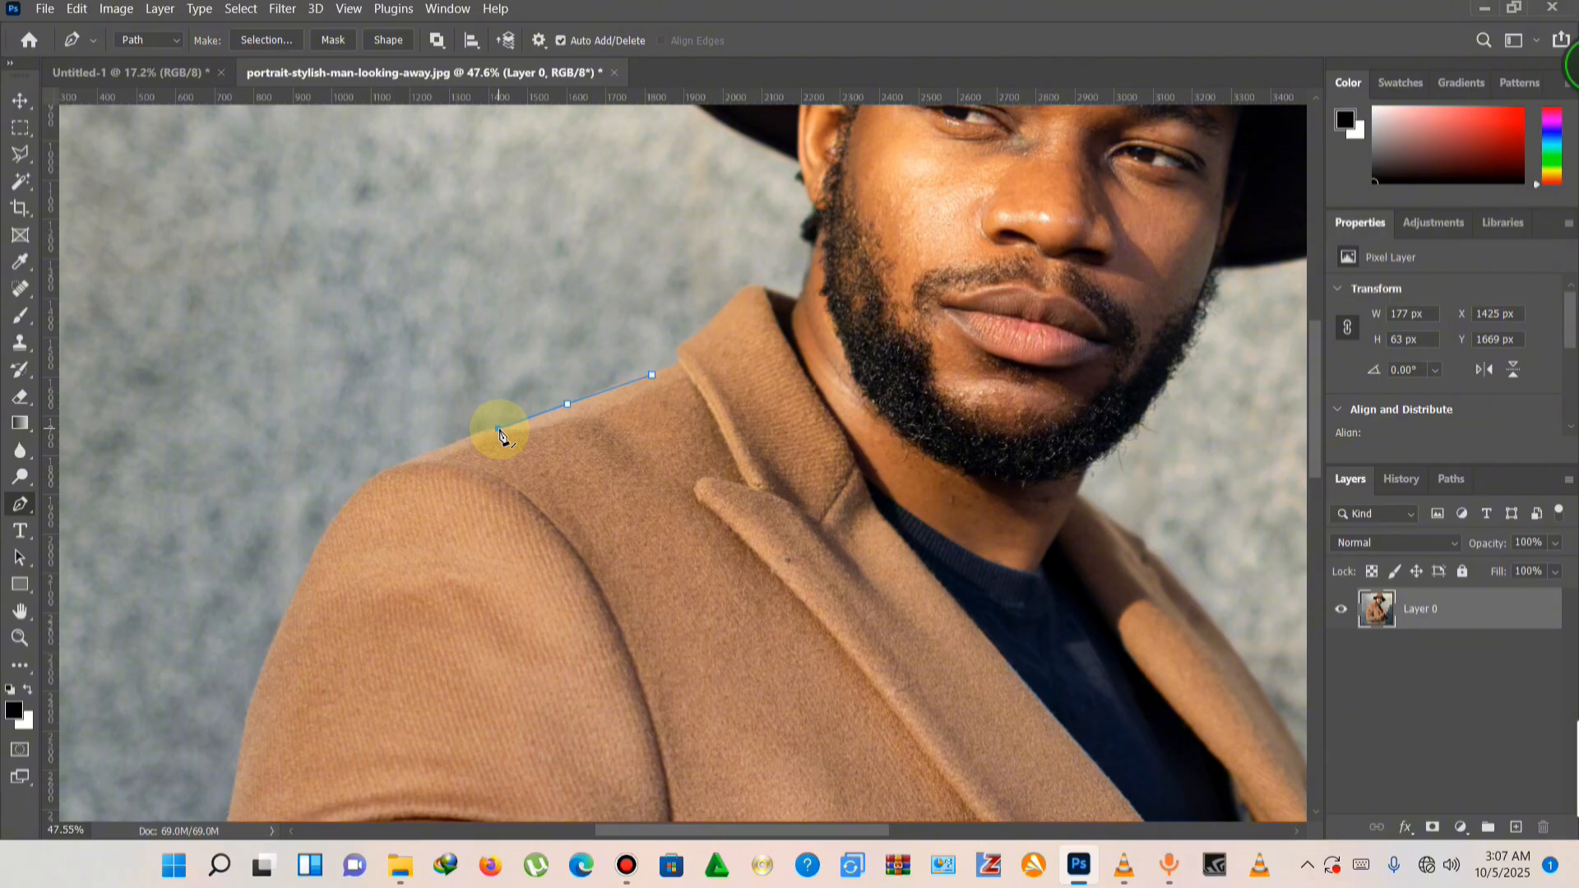
click(420, 454)
click(375, 472)
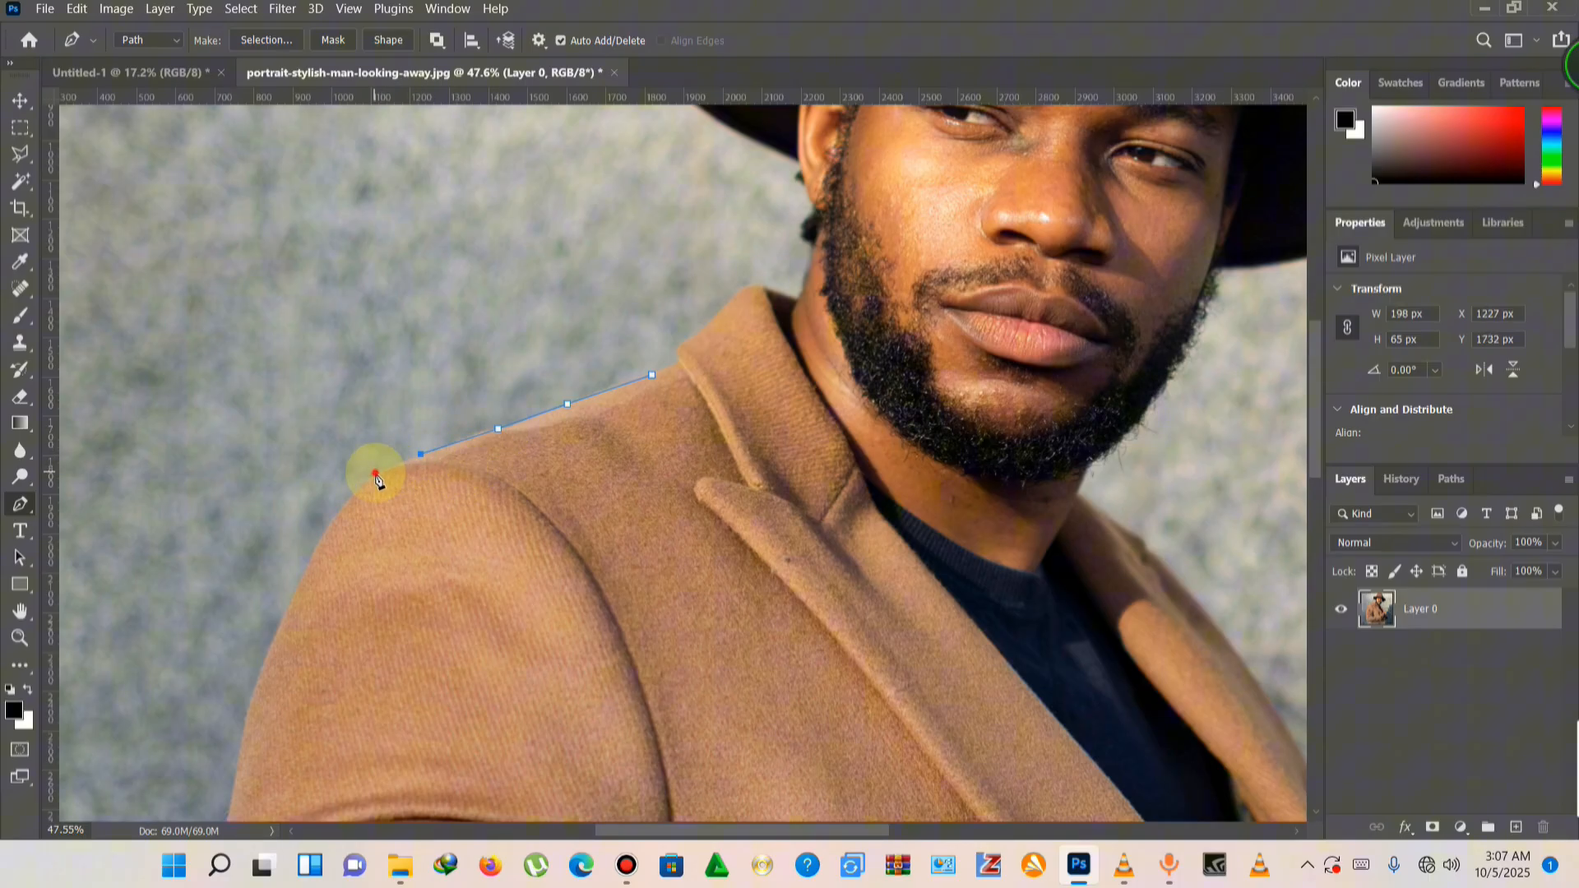
click(340, 509)
click(301, 592)
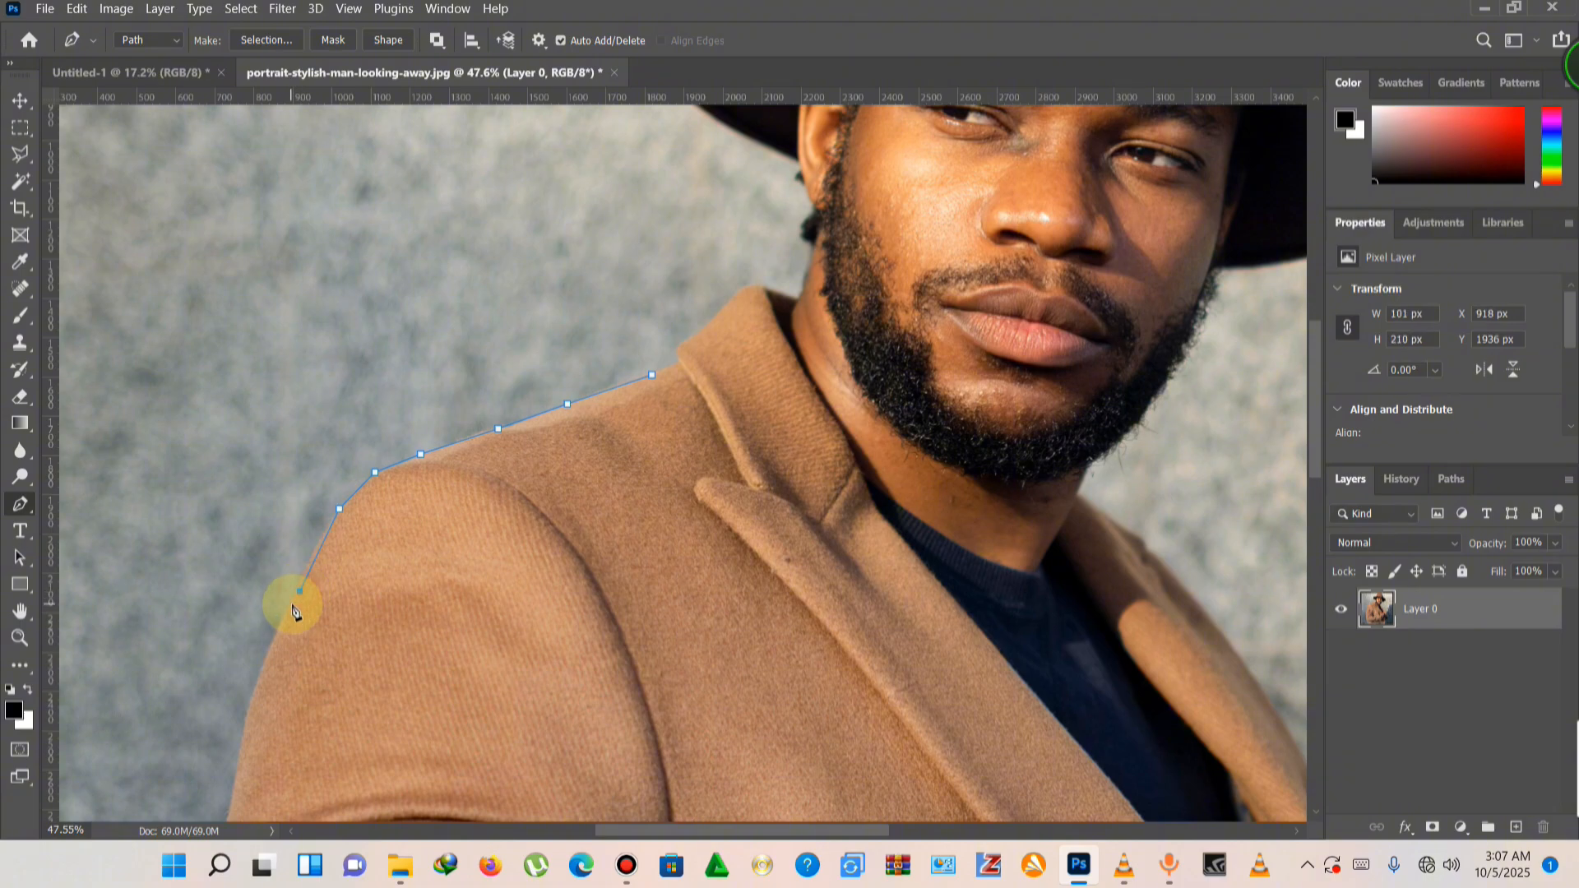
Step: Continue the path down the outer edge of the bent arm's sleeve to just above the elbow
scroll(294, 611, down, 2)
scroll(327, 506, down, 3)
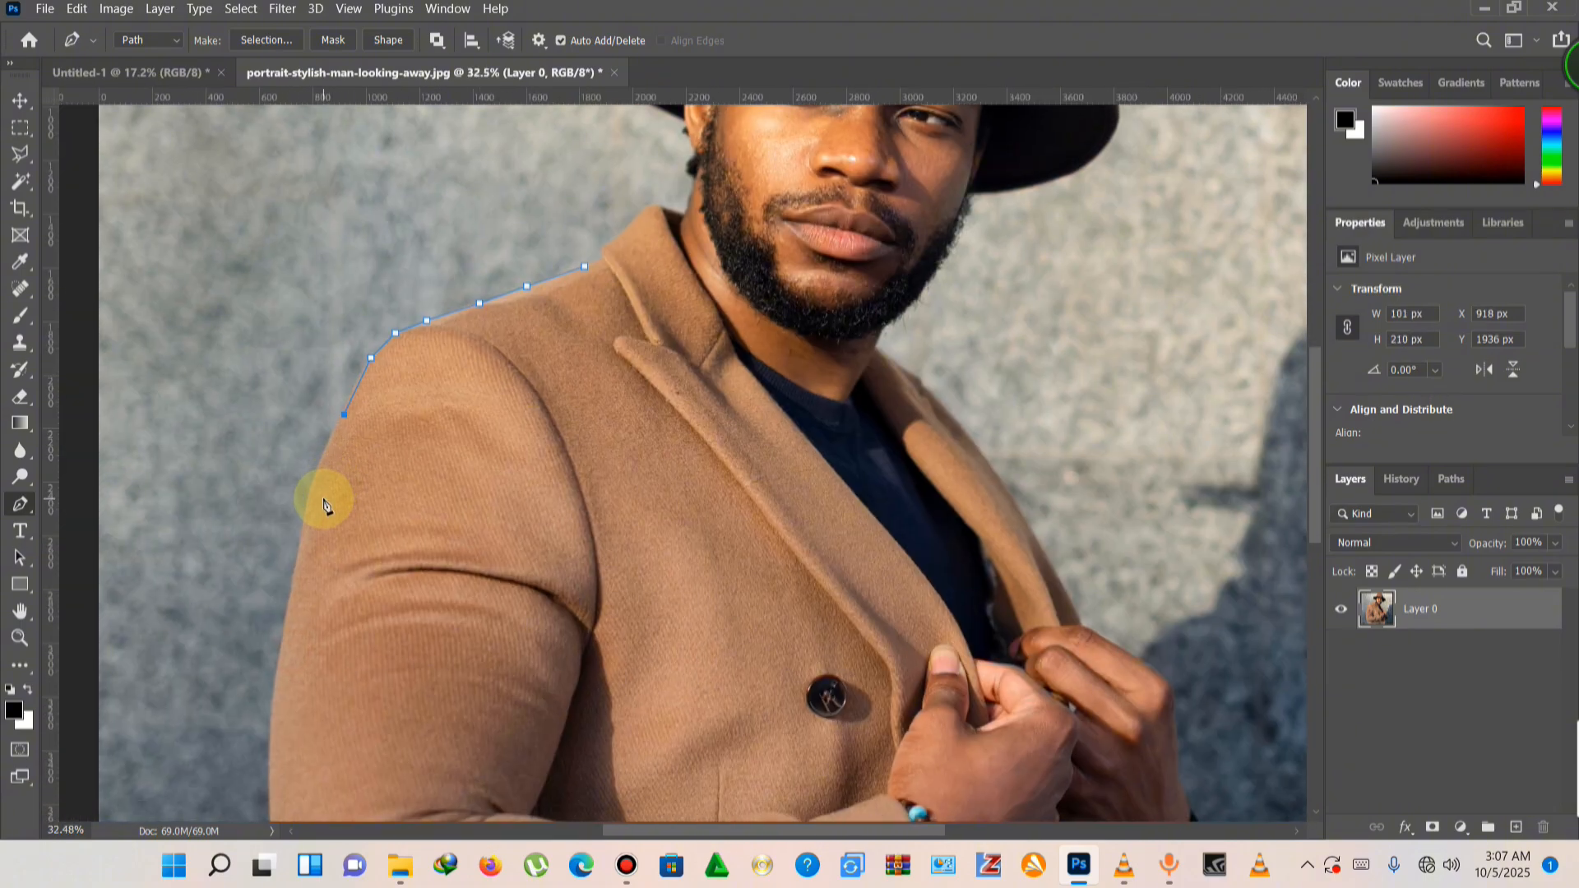
scroll(323, 494, up, 3)
click(317, 444)
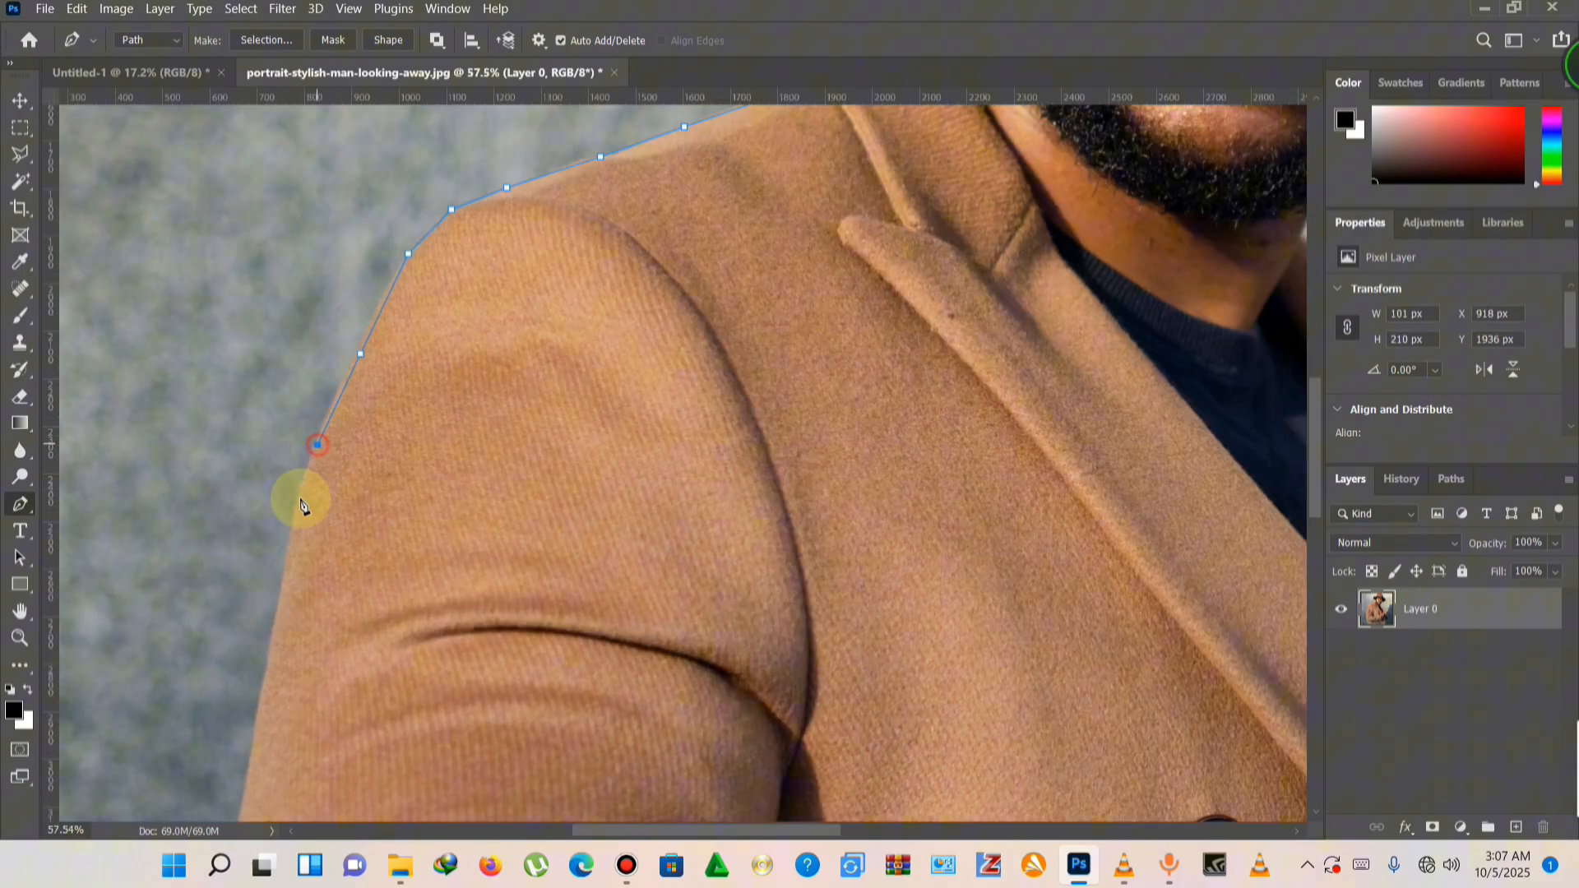
click(285, 579)
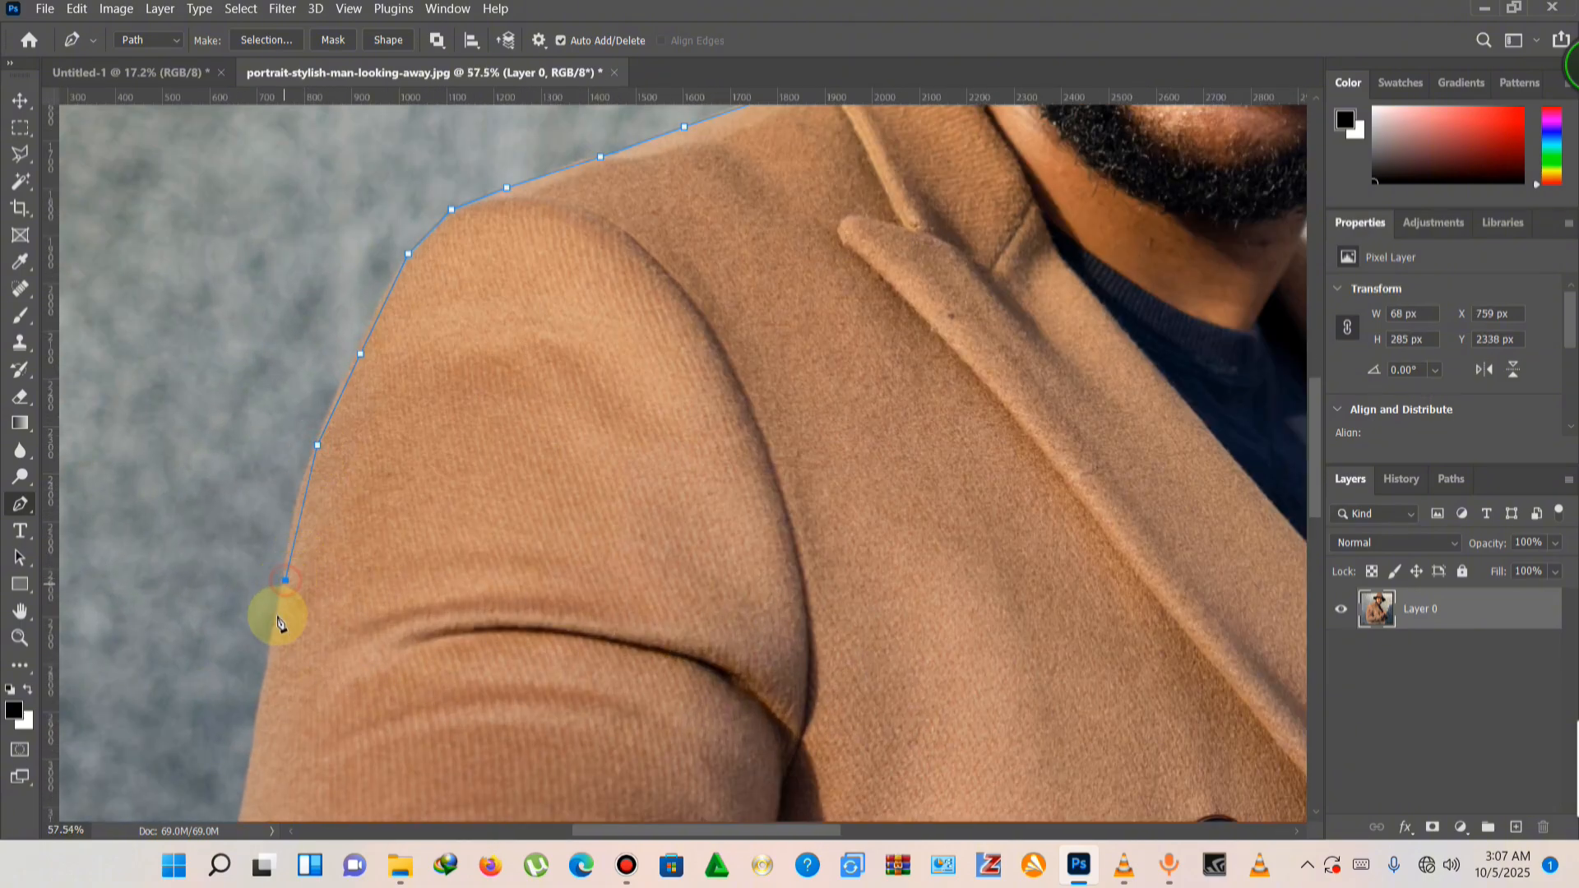
click(254, 720)
drag(331, 632, 356, 437)
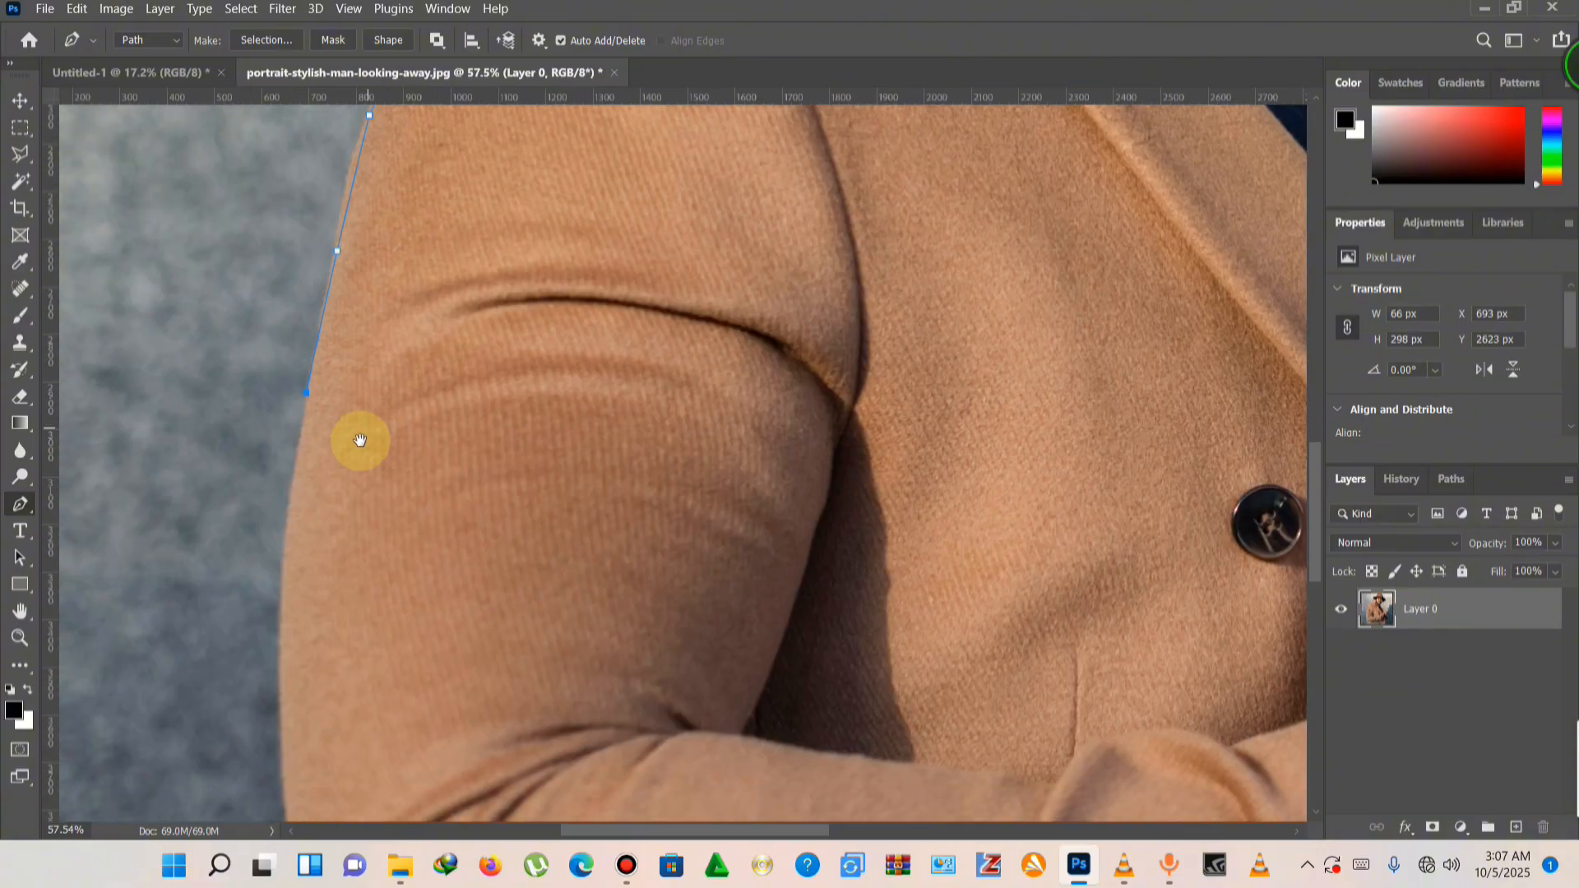
click(288, 541)
drag(301, 732, 285, 475)
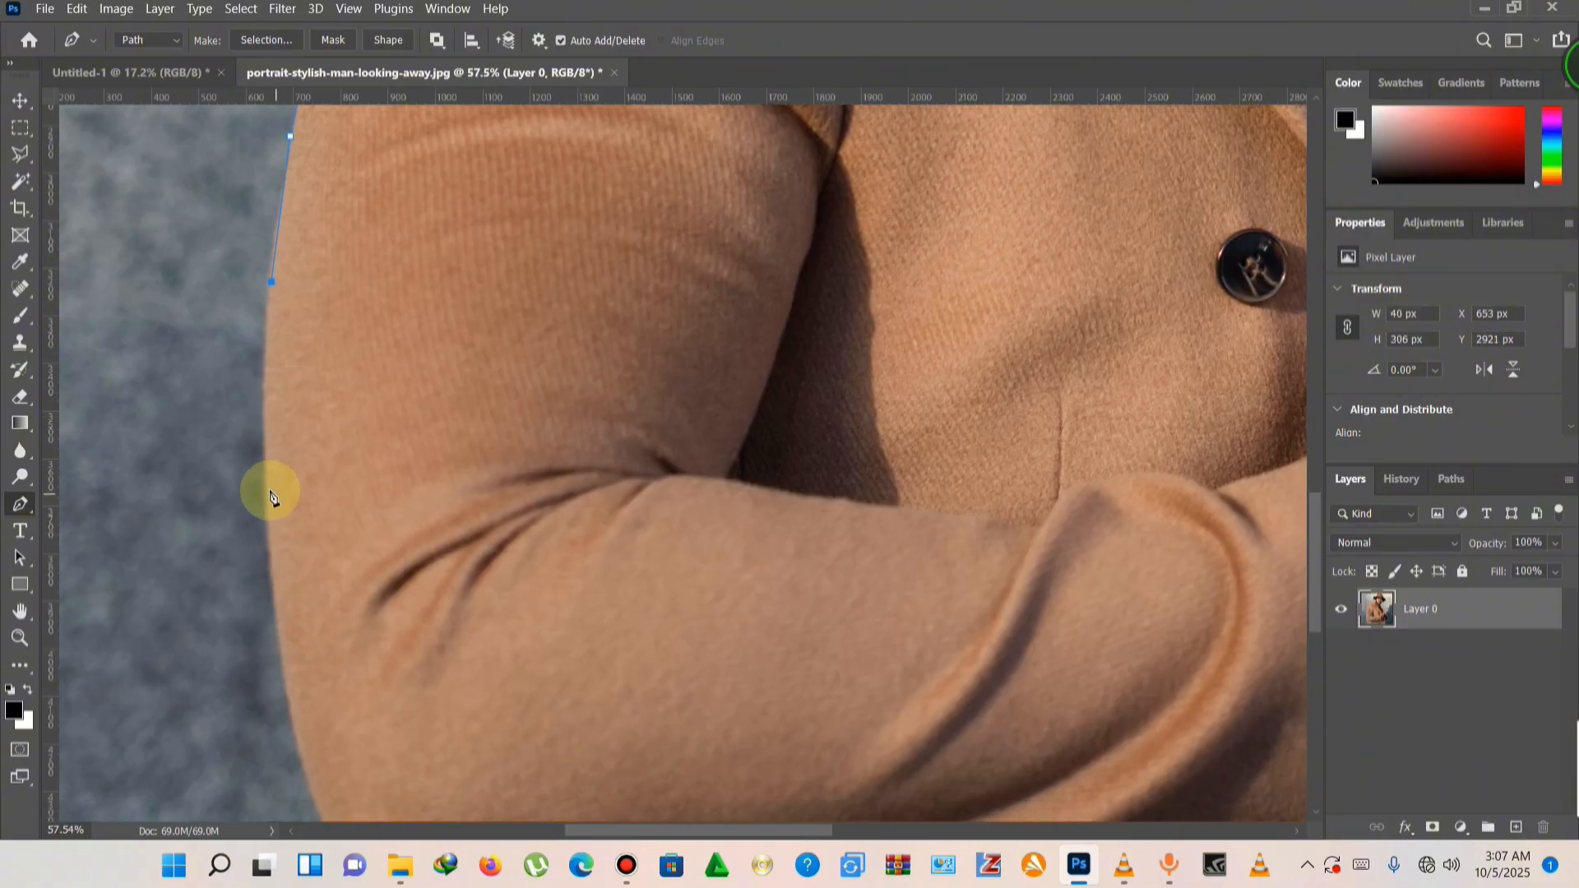
click(264, 488)
click(273, 615)
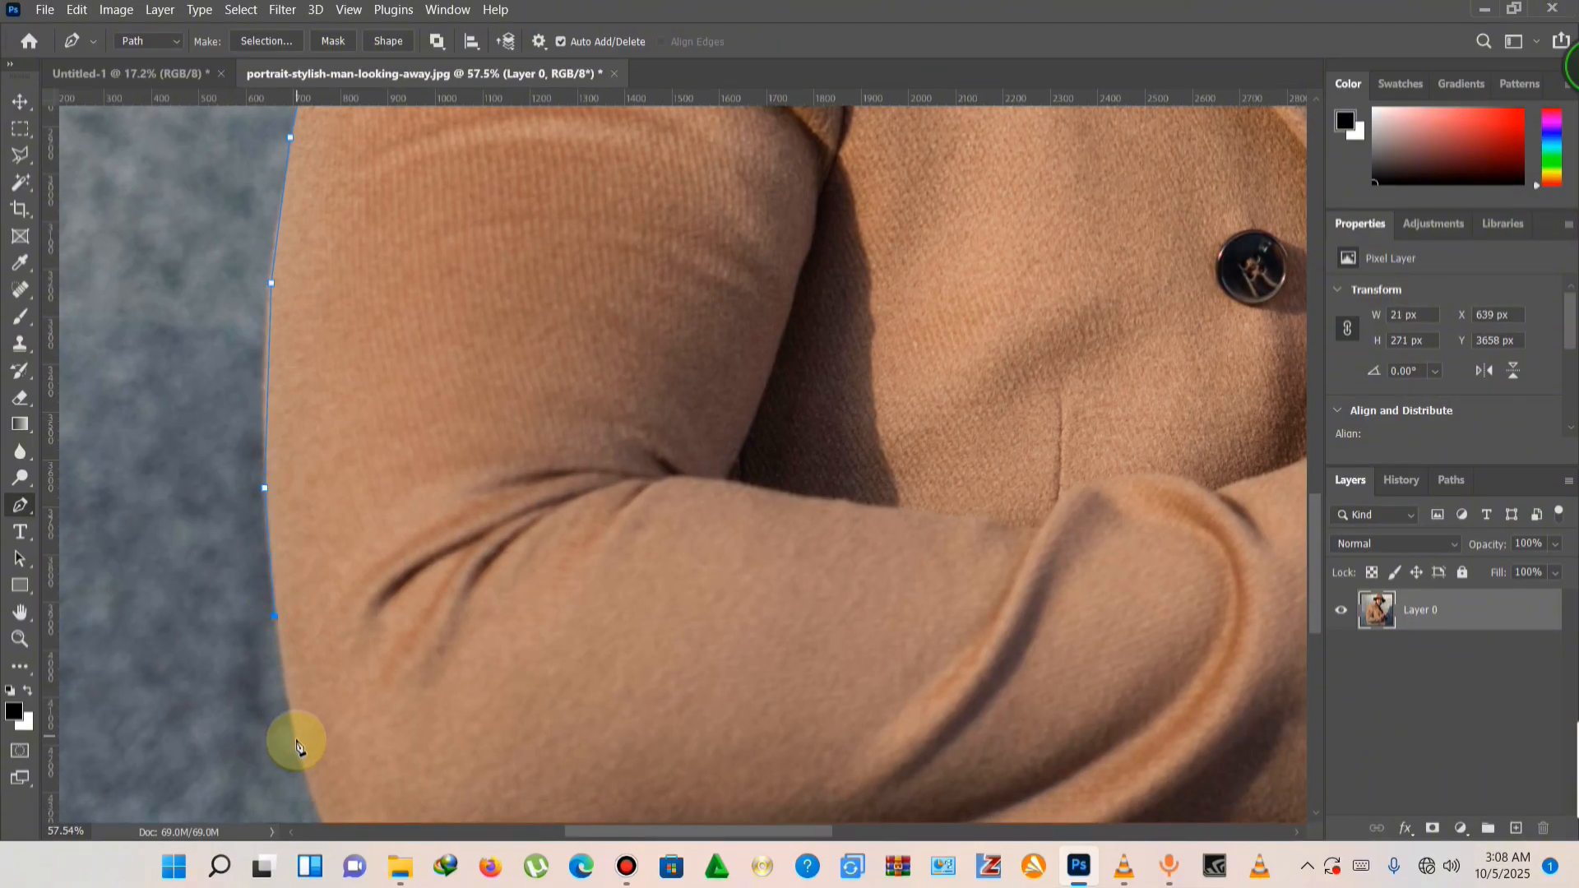
Step: Trace the path around the elbow and down the coat's side to the lower edge of the photo
click(295, 738)
drag(301, 744, 294, 454)
click(316, 538)
click(351, 581)
click(500, 596)
click(494, 741)
drag(570, 611, 563, 351)
click(468, 537)
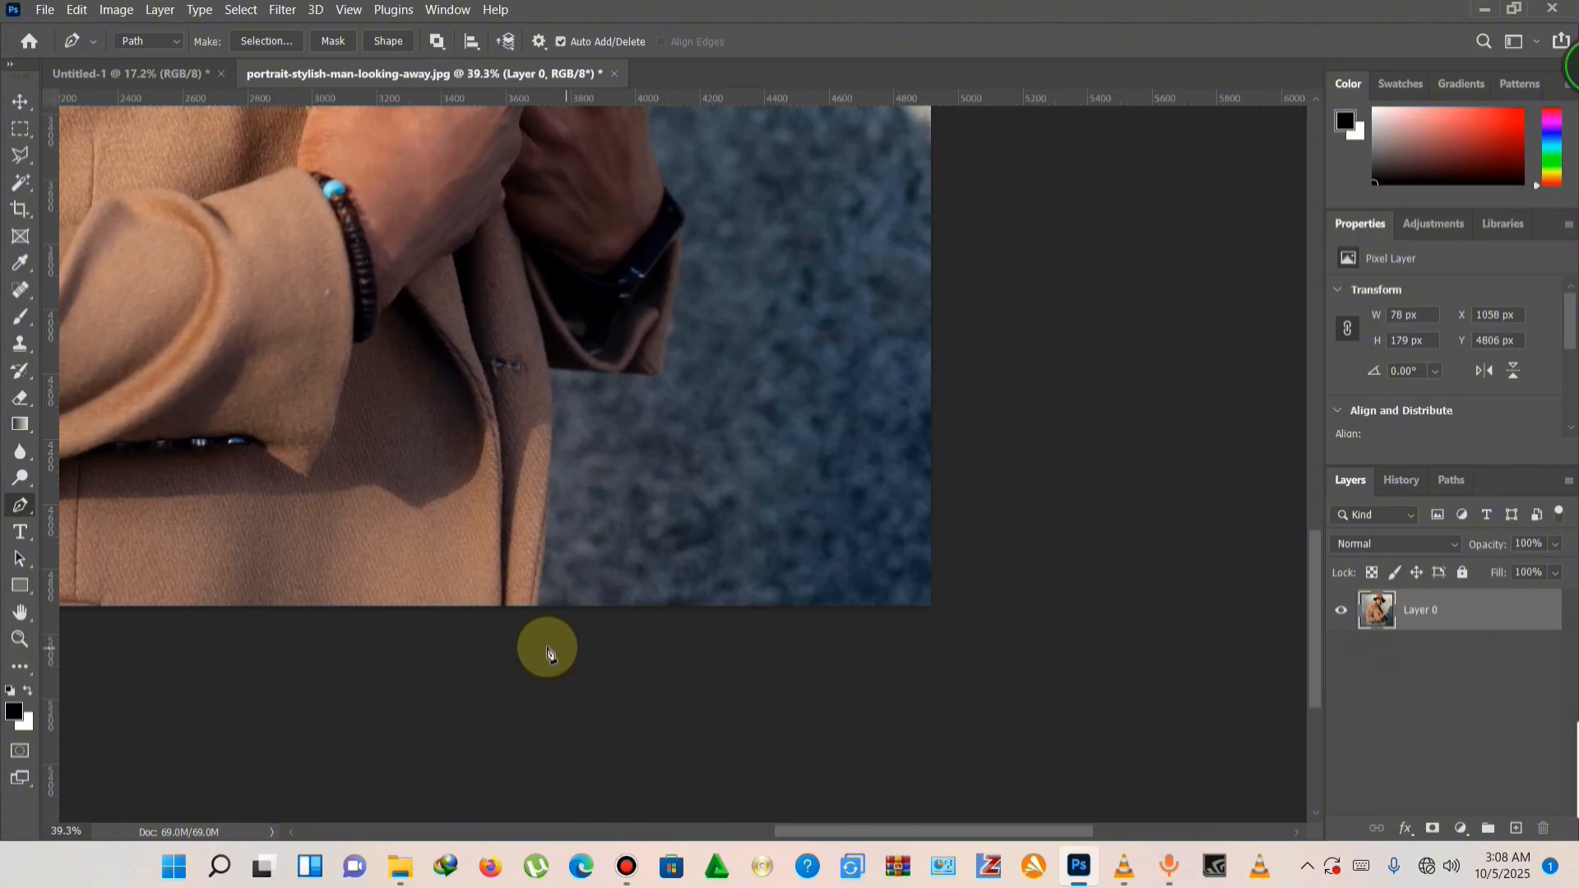
Step: Run the path below the coat's hem, up its front edge and across to the corner of the far sleeve cuff
click(547, 649)
click(532, 652)
click(548, 478)
click(552, 397)
click(546, 330)
click(710, 342)
Step: Continue the path up the edge of the far cuff, around the wristwatch and onto the wrist
drag(756, 230, 699, 592)
scroll(687, 634, up, 3)
click(656, 600)
click(666, 519)
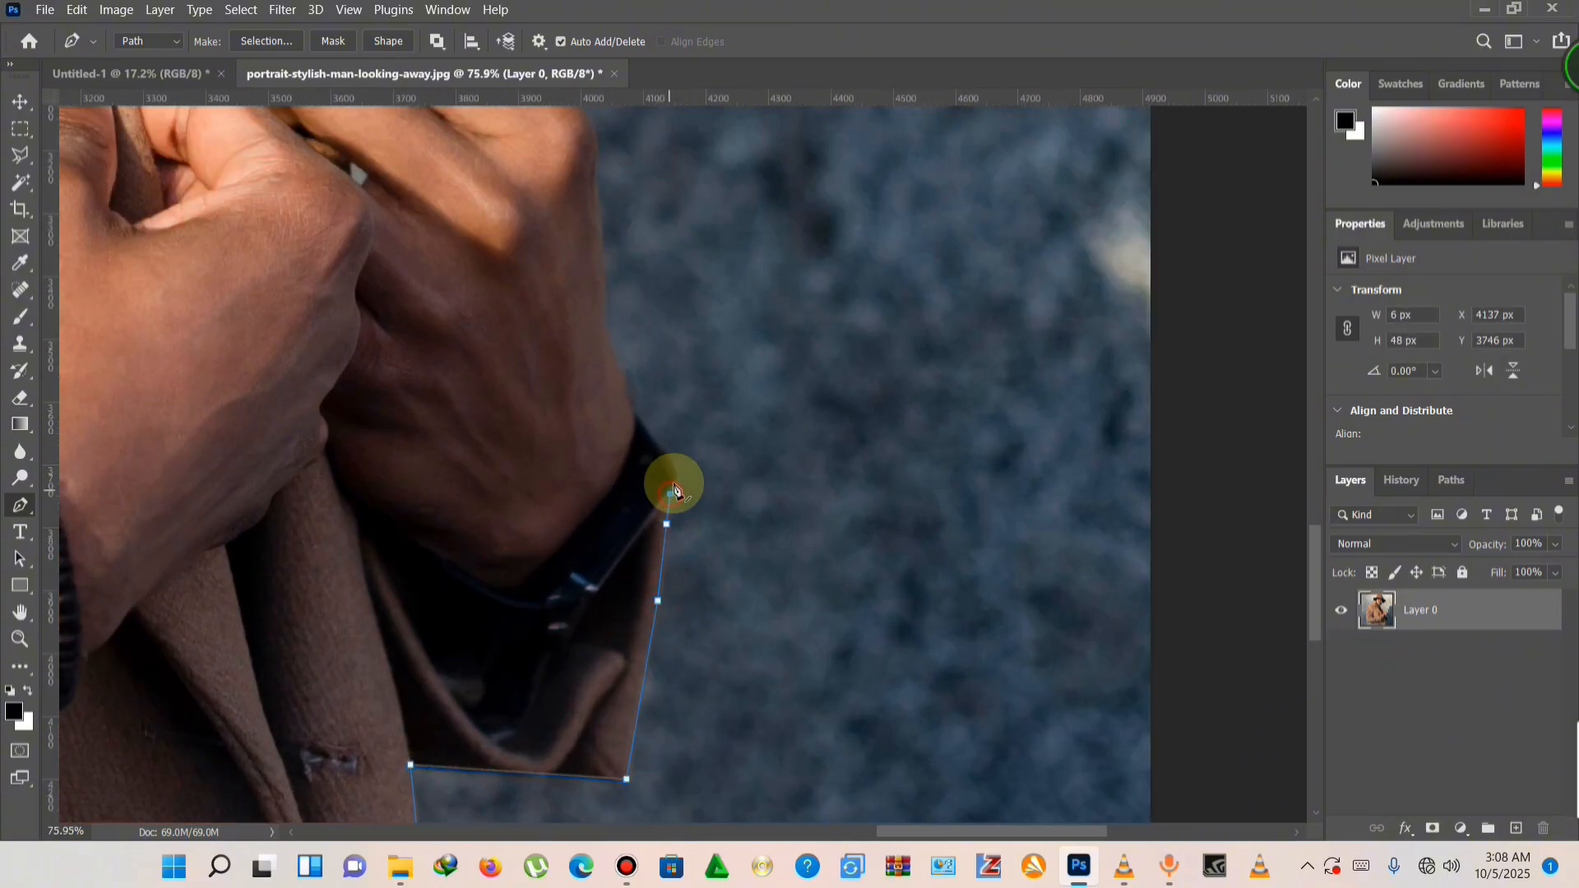
click(656, 456)
click(631, 417)
click(599, 339)
Step: Trace the path along the back of the far hand and its knuckles to where the hand meets the coat
drag(603, 182, 631, 532)
click(625, 552)
click(550, 444)
click(458, 388)
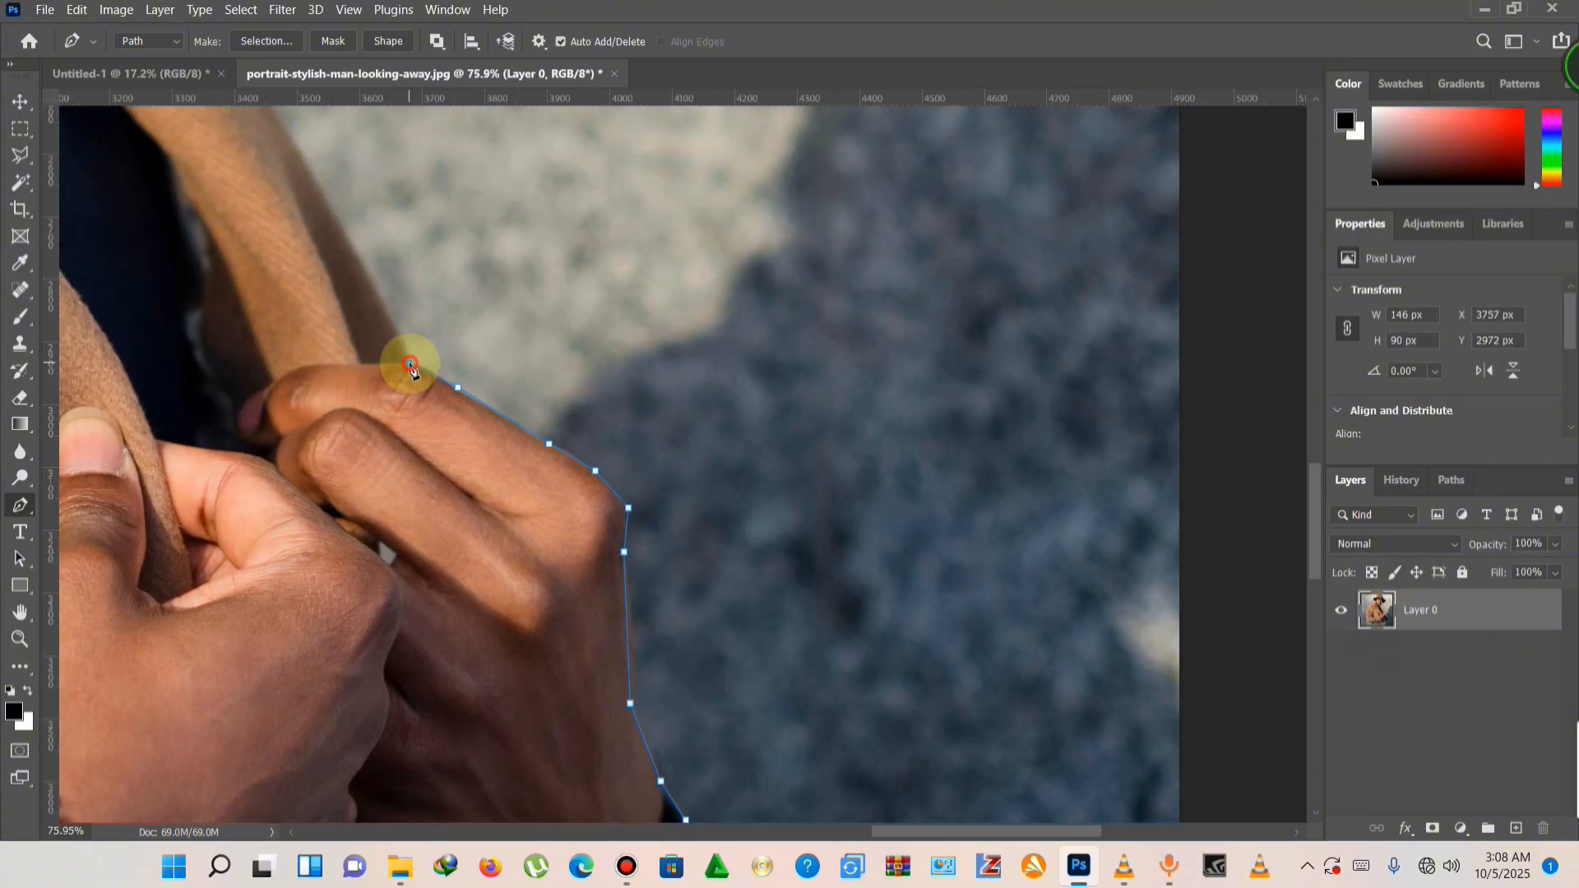
click(410, 365)
Step: Extend the path up the coat's far edge from the hand to the collar at the neck
drag(294, 197, 515, 546)
click(491, 448)
click(315, 207)
drag(366, 175, 695, 545)
click(549, 493)
Step: Trace the path along the beard and jaw from the neck up to the underside of the hat brim
click(496, 397)
click(577, 318)
drag(647, 235, 651, 653)
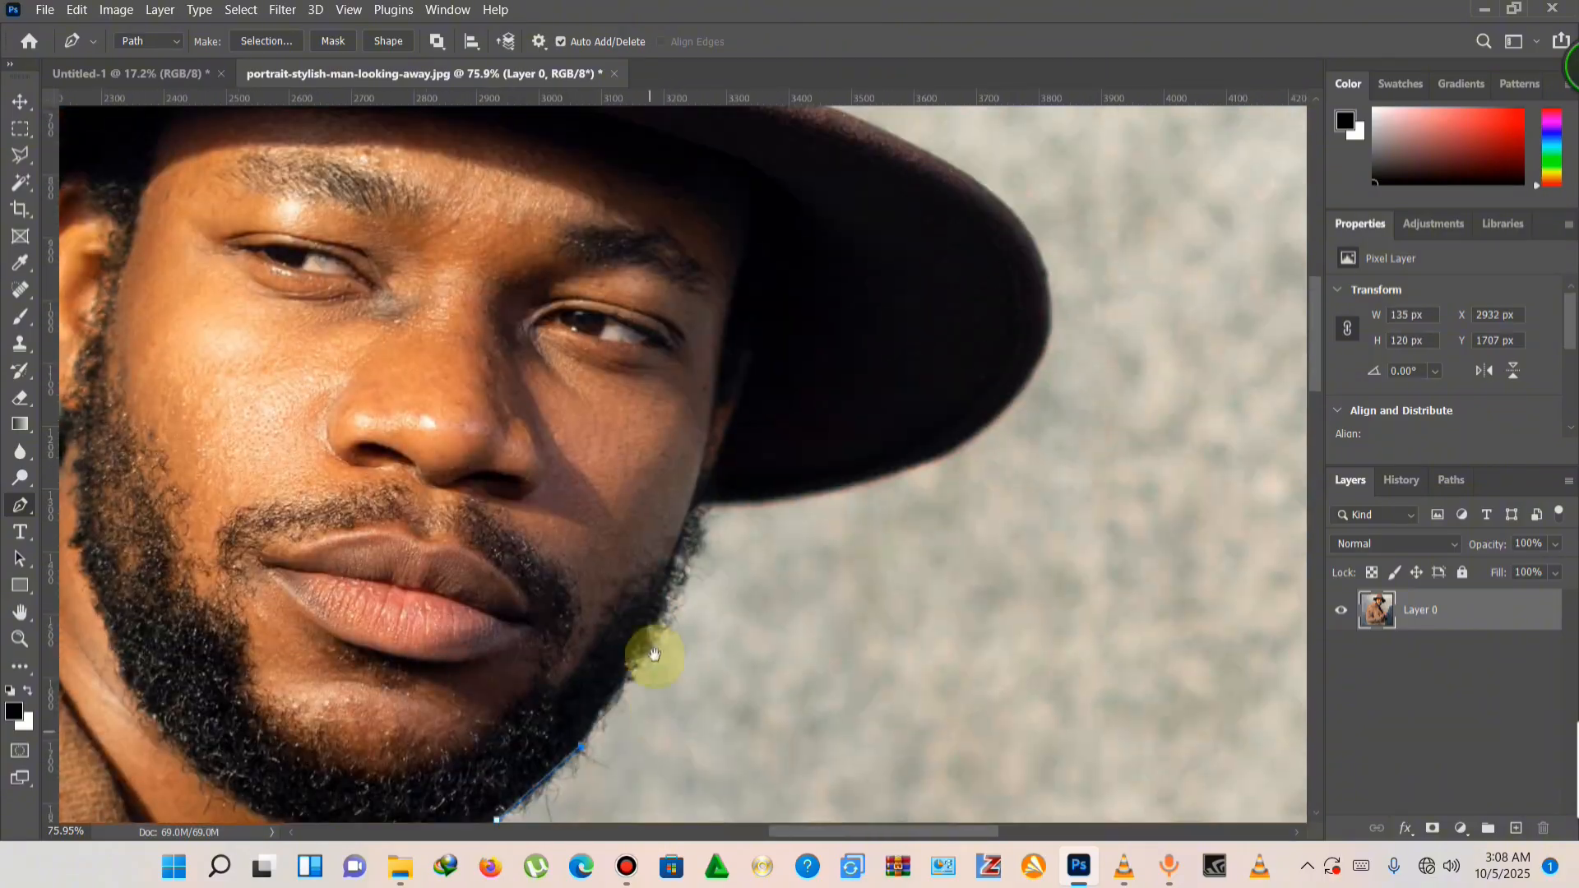
click(650, 626)
click(693, 499)
Step: Carry the path around the hat brim on the photo's right side to the base of the crown
click(726, 492)
click(829, 482)
click(925, 452)
drag(1054, 550, 1063, 773)
click(1057, 737)
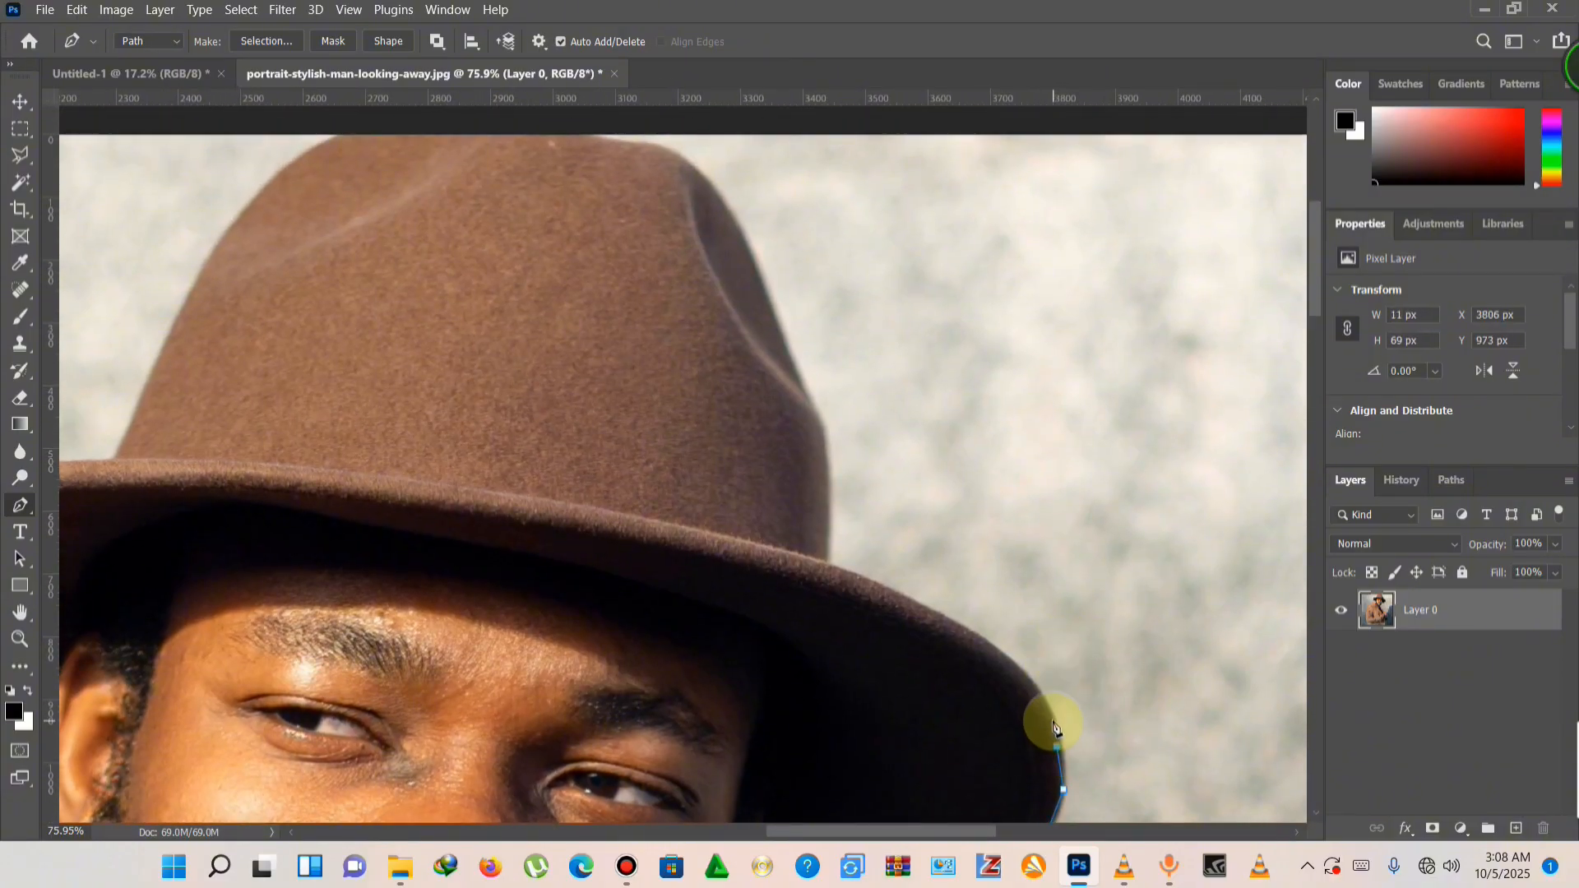
click(1012, 657)
click(940, 611)
click(886, 589)
click(826, 563)
Step: Trace the path over the hat's crown and down to the brim on the opposite side
click(826, 450)
click(804, 383)
drag(925, 514, 963, 494)
click(919, 360)
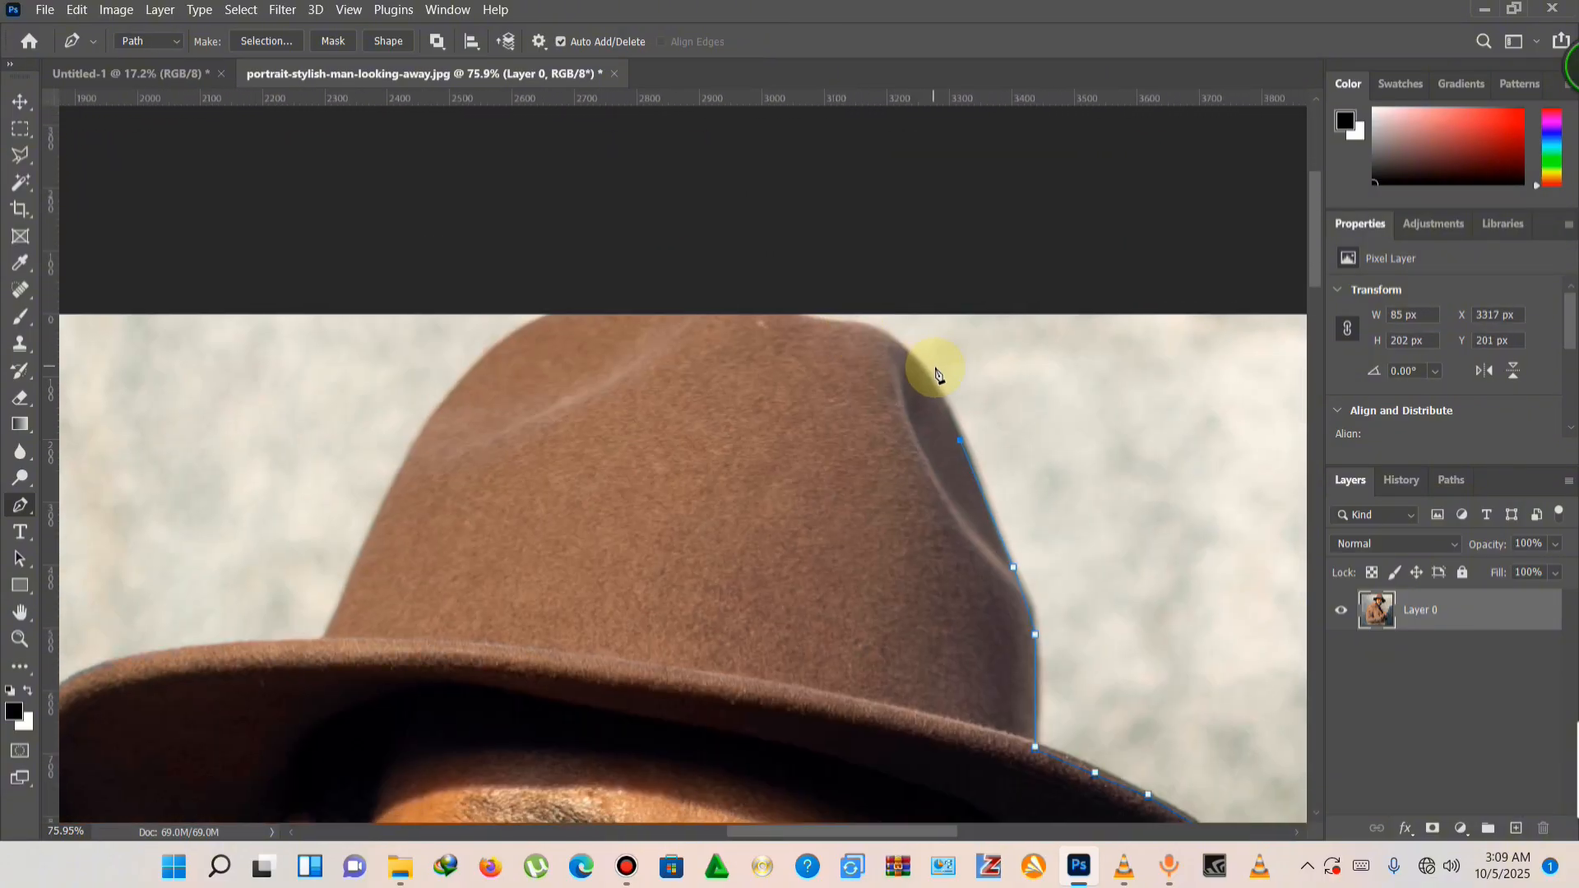
click(863, 327)
click(799, 307)
click(567, 308)
click(517, 334)
click(443, 398)
click(375, 517)
click(329, 635)
Step: Continue the path along the brim on the photo's left side and around its outer tip
drag(287, 663, 783, 408)
click(755, 387)
click(635, 400)
click(566, 424)
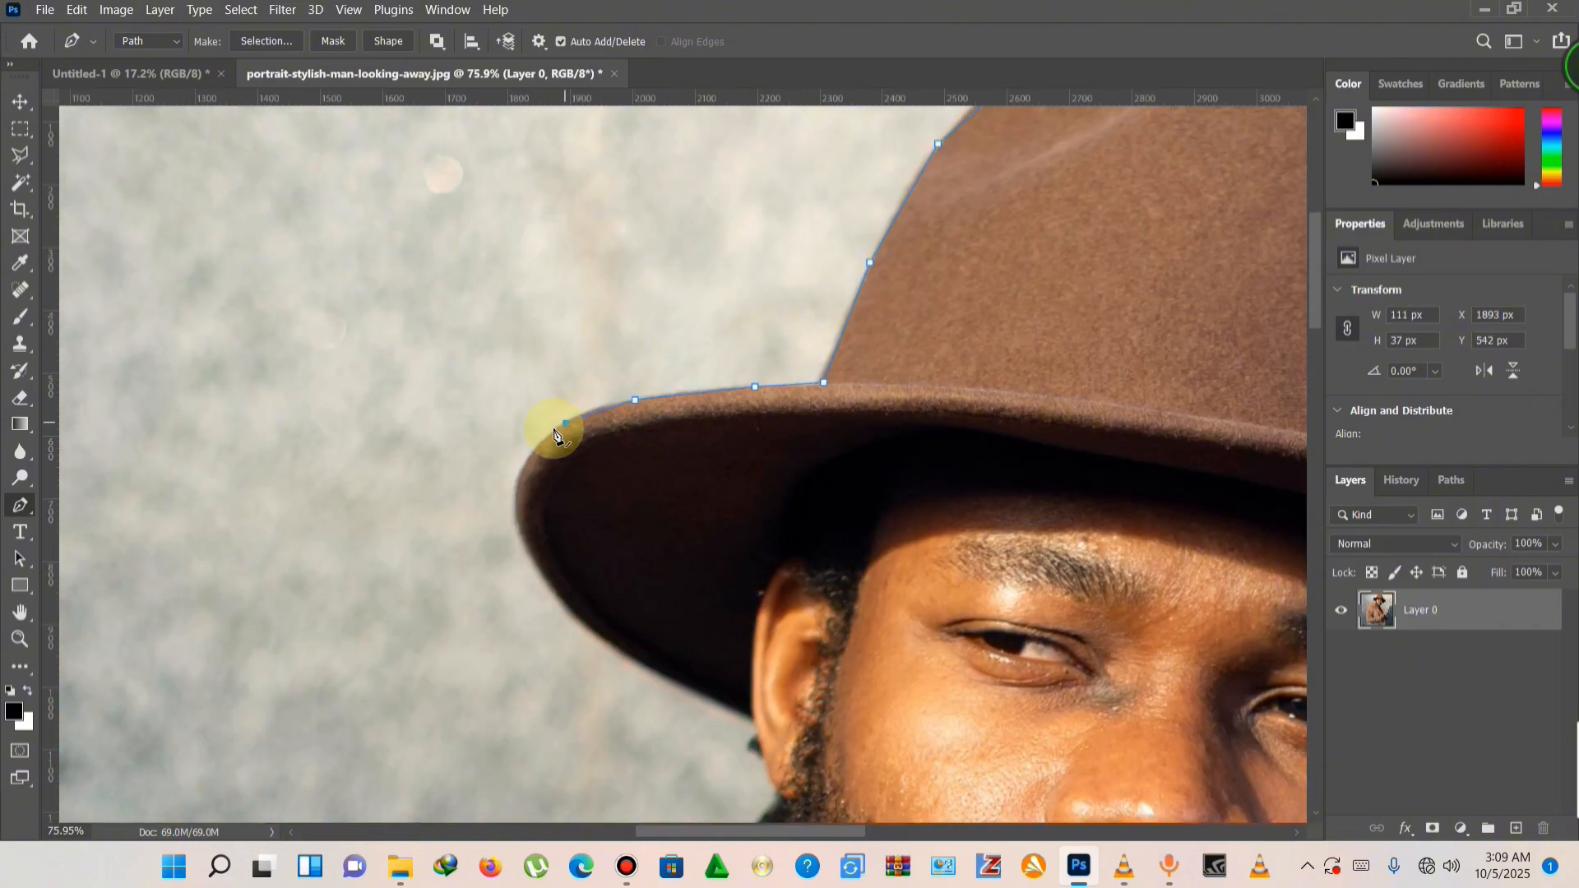
click(528, 458)
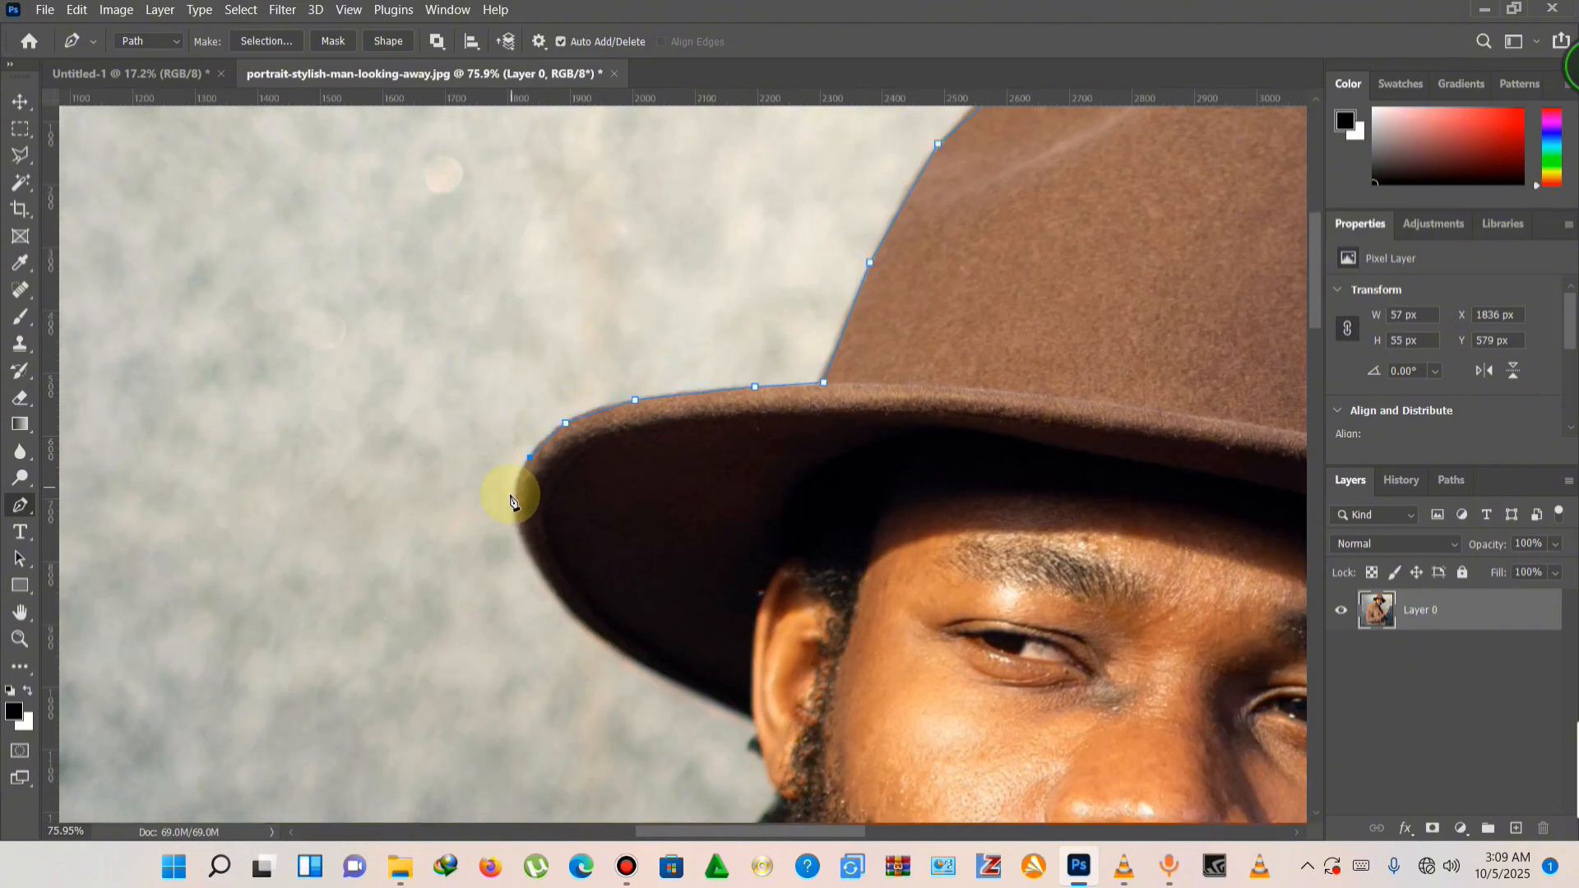
click(516, 510)
click(519, 535)
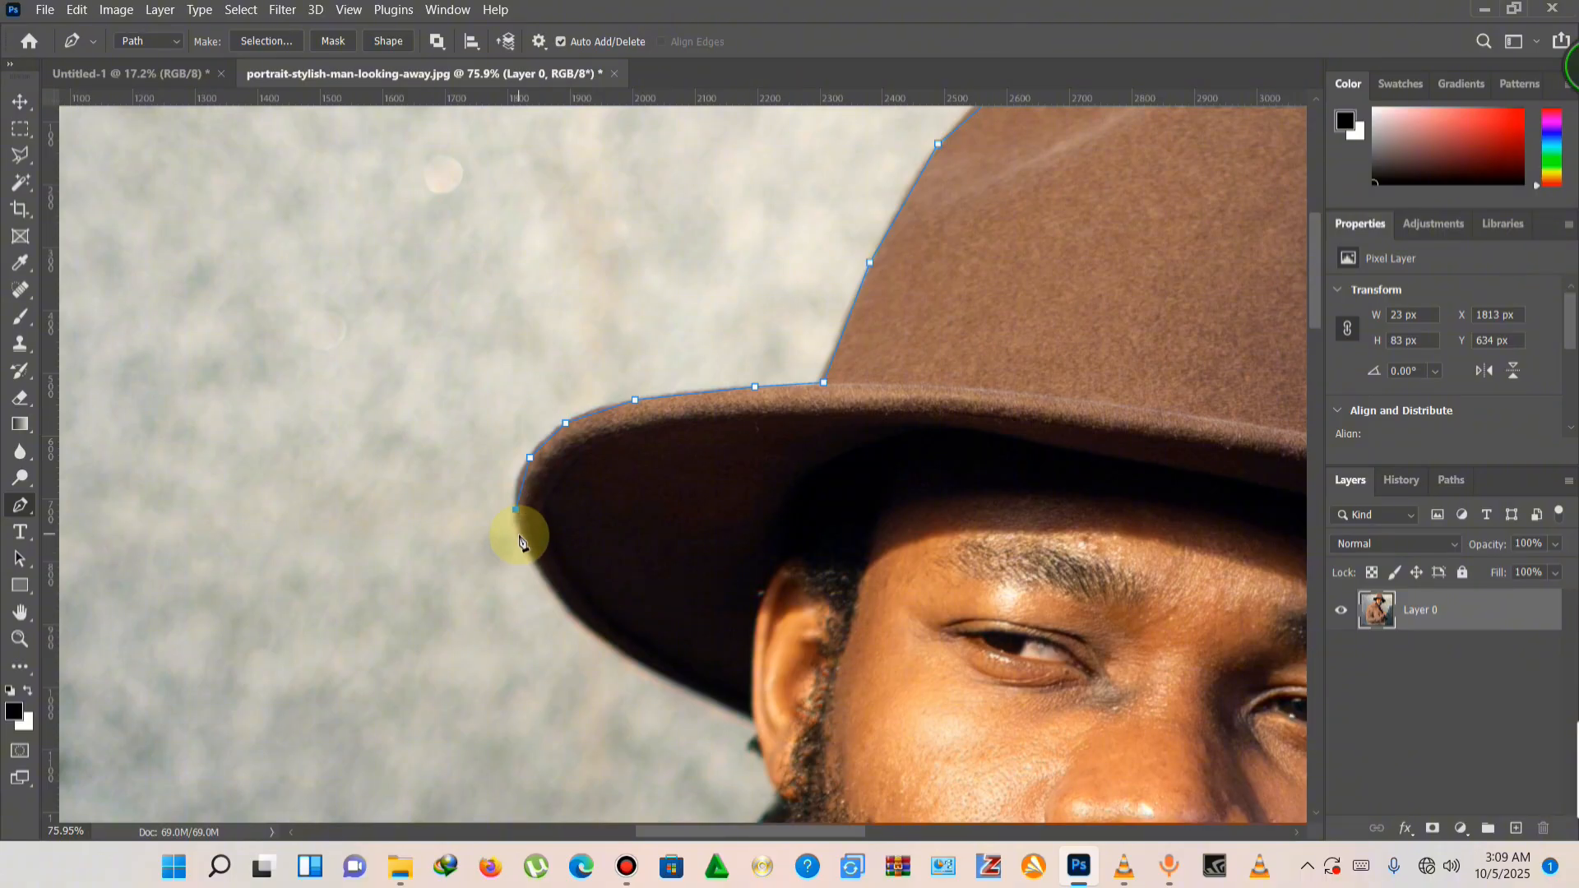
Step: Place three further anchor points away from the hat brim, out into the plain wall background
click(472, 576)
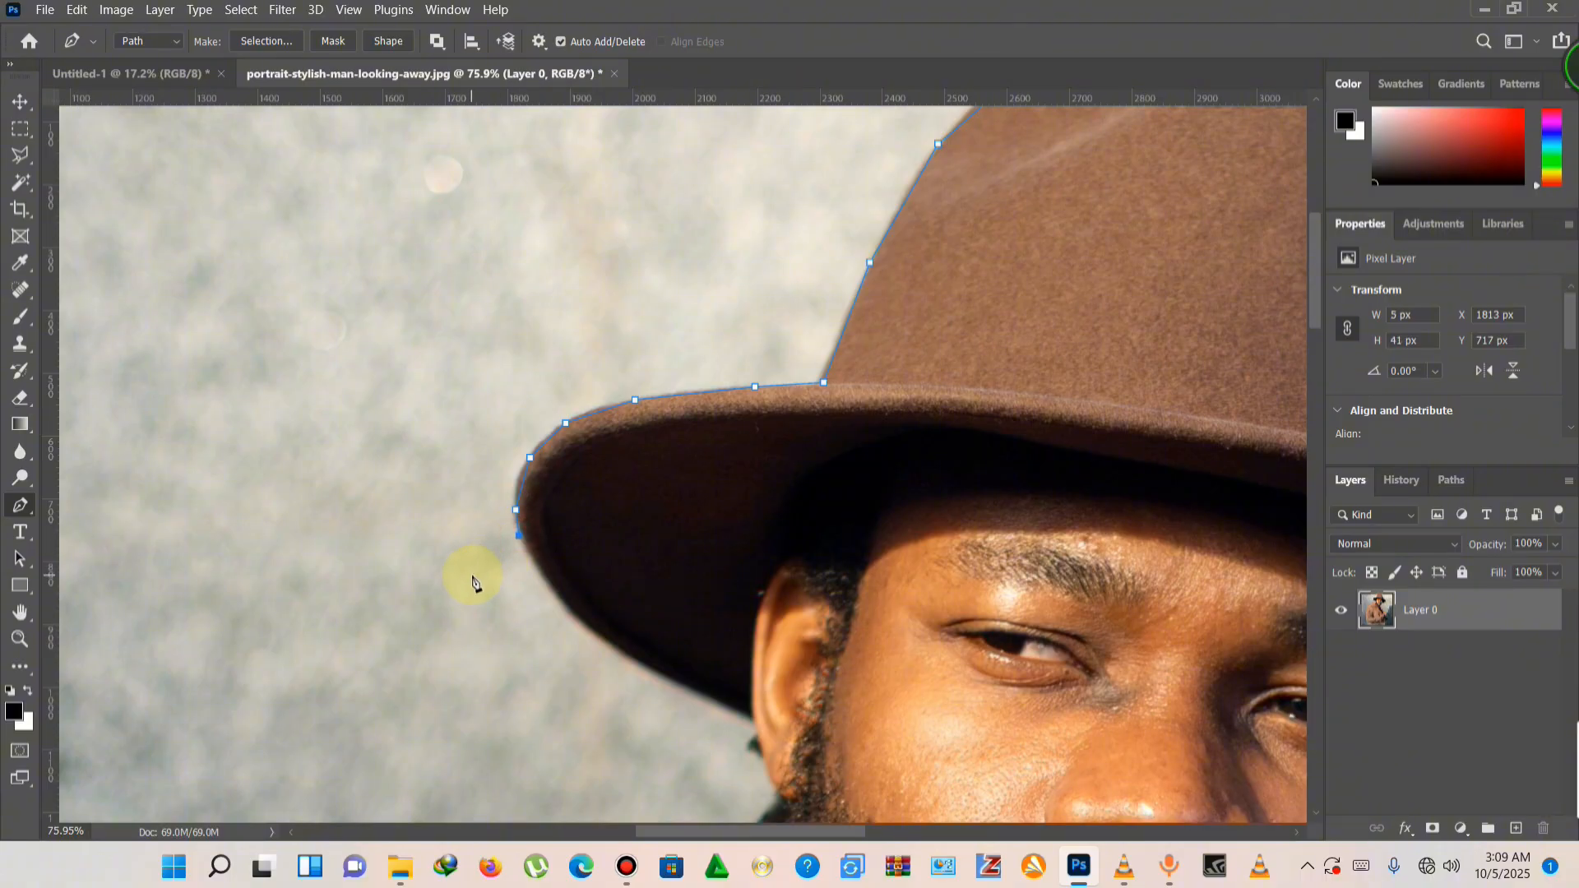
click(387, 596)
click(234, 617)
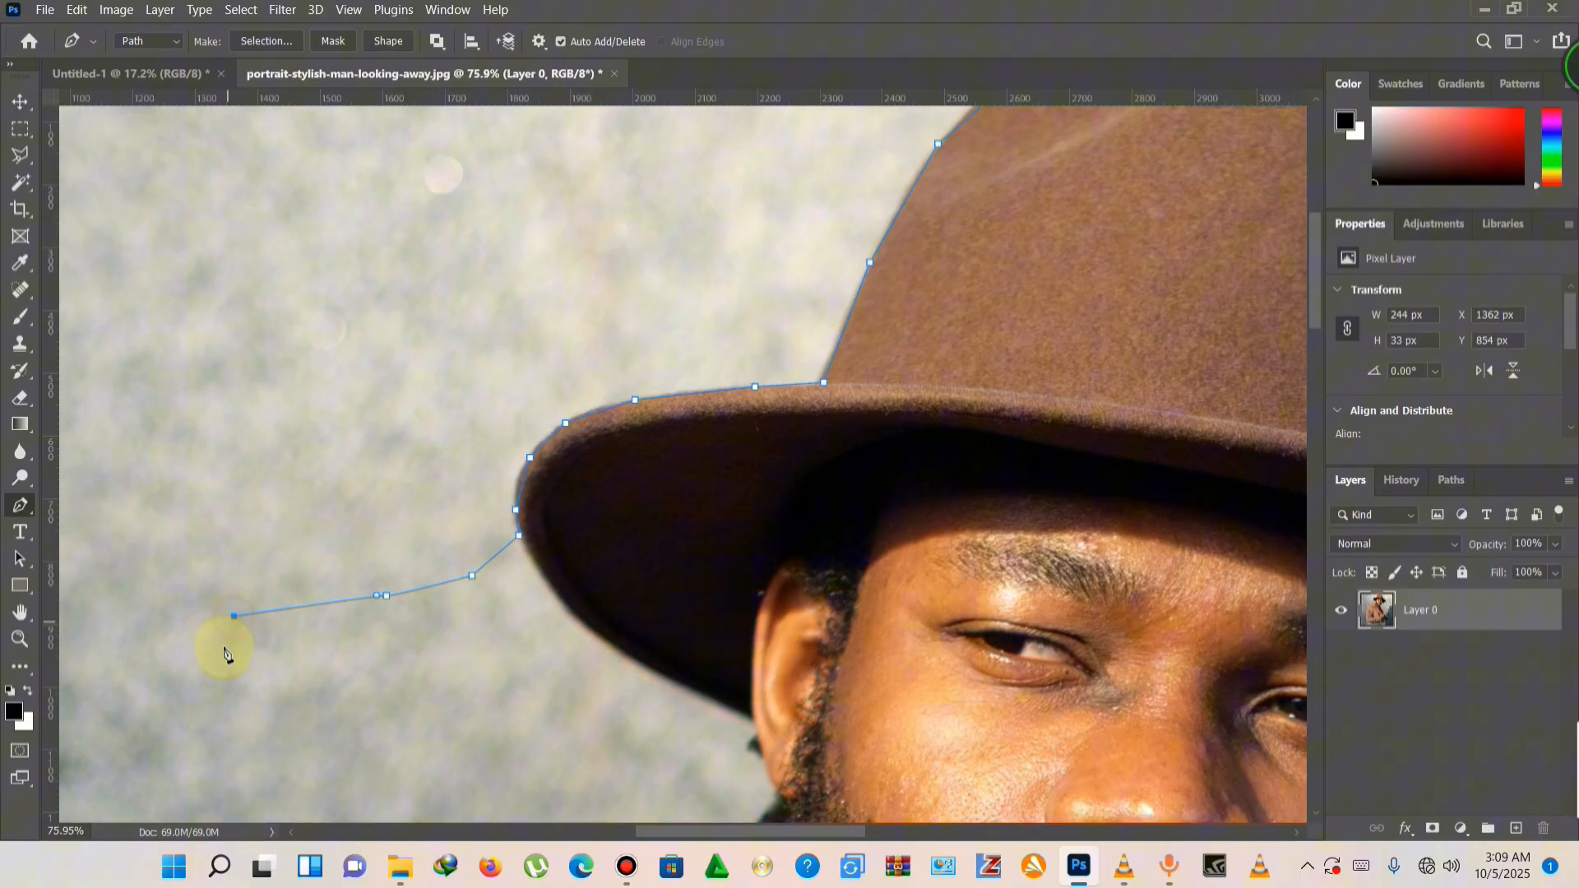
Step: Undo all the stray anchor points out in the wall background, back to the tip of the hat brim
click(280, 715)
click(451, 734)
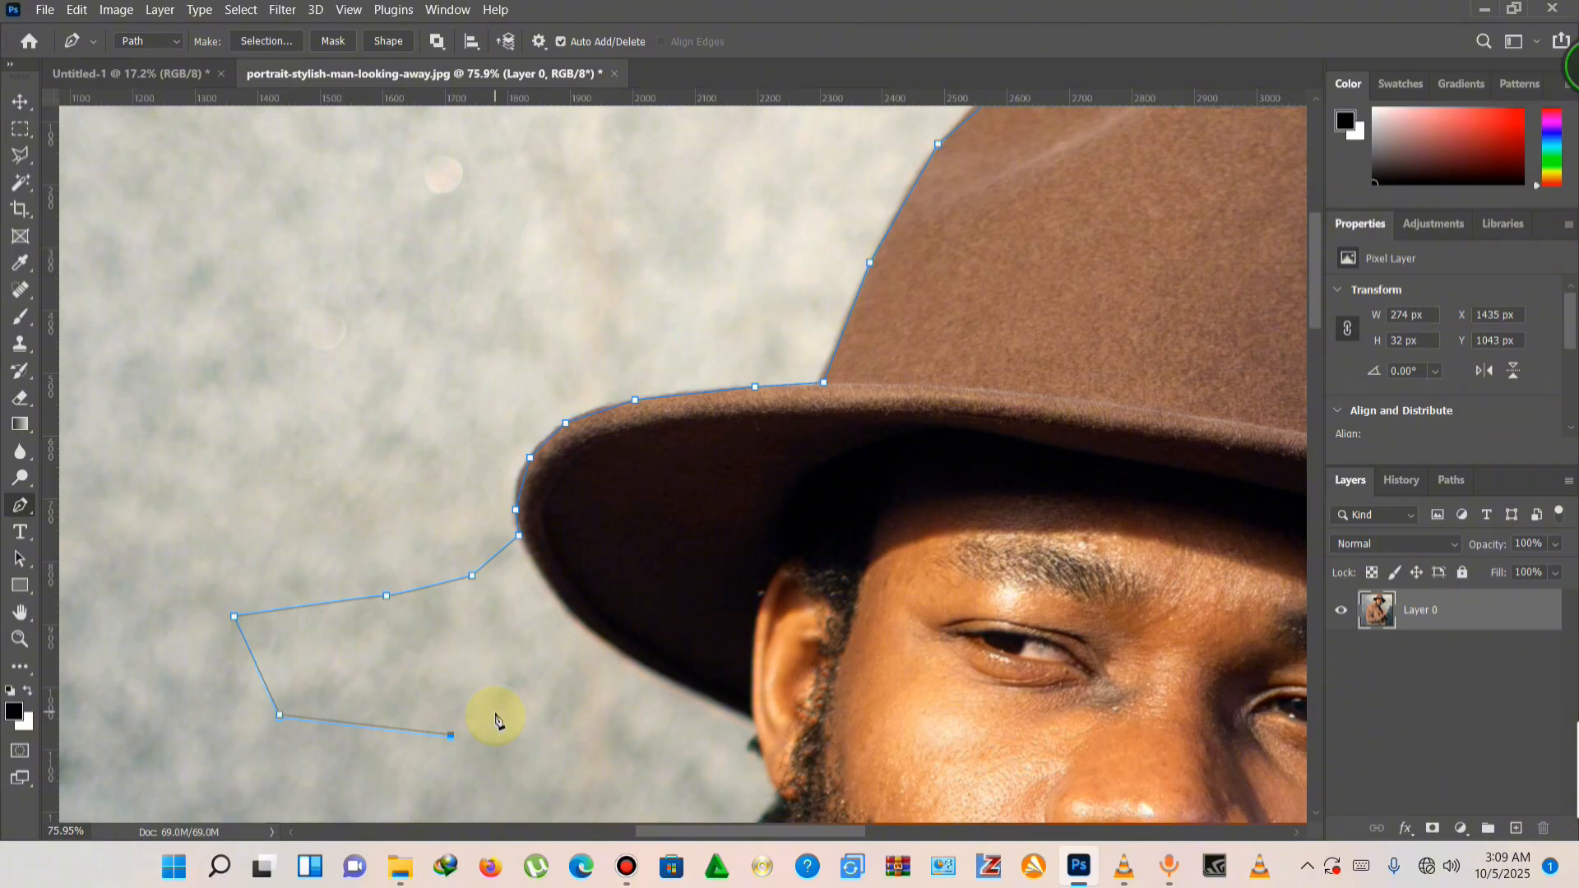
key(ctrl+z)
key(ctrl+z)
key(ctrl+z)
key(ctrl+z)
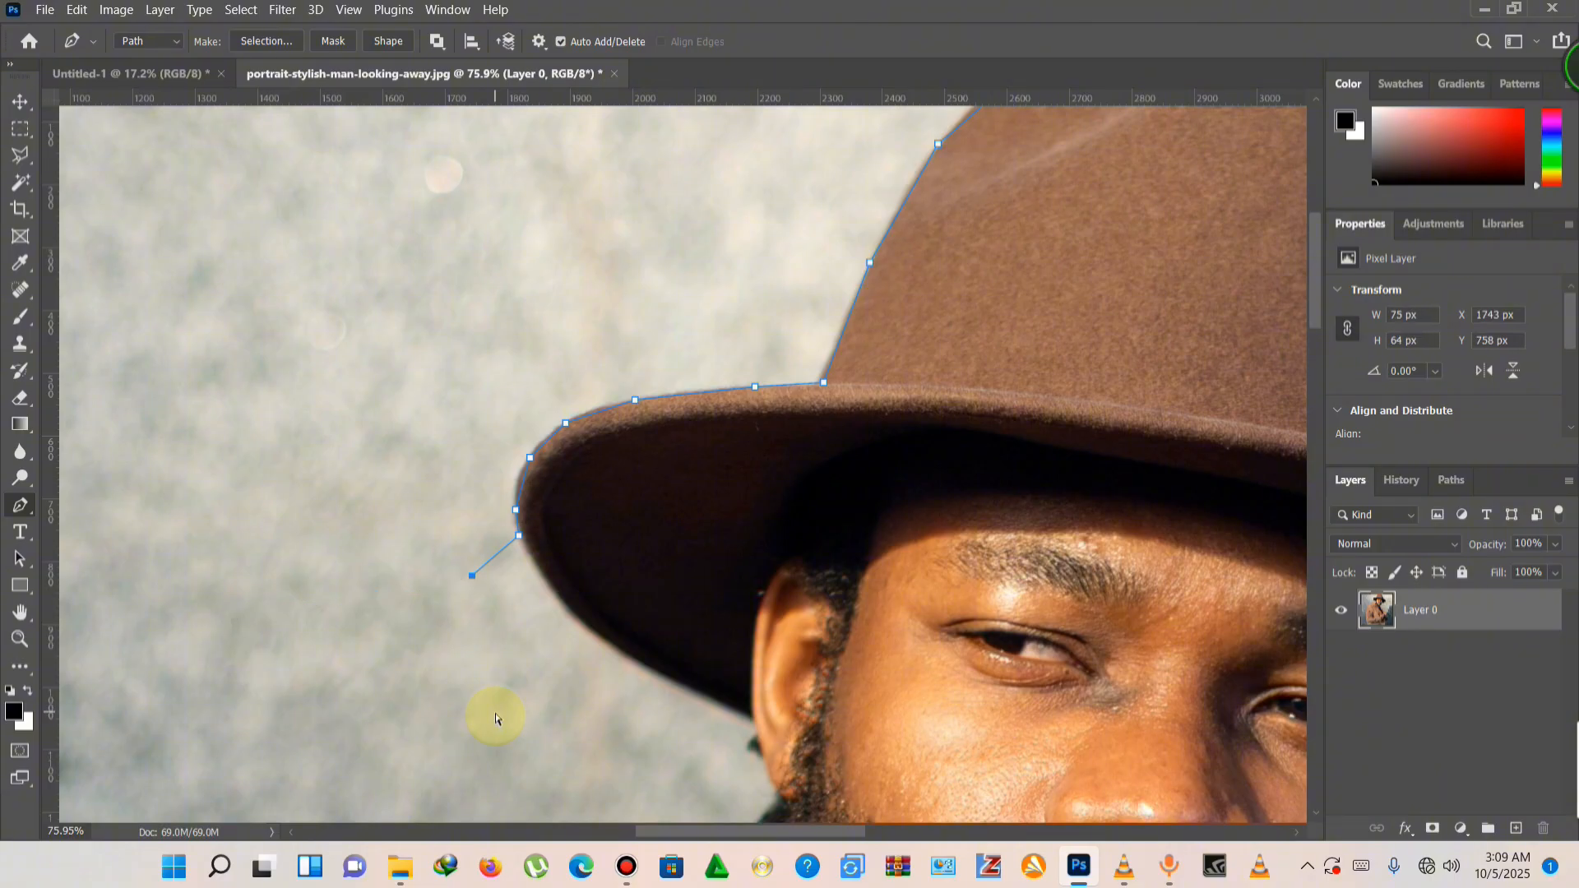
key(ctrl+z)
Step: Continue the path along the underside of the hat brim from its outer tip to the man's ear
click(552, 587)
click(604, 640)
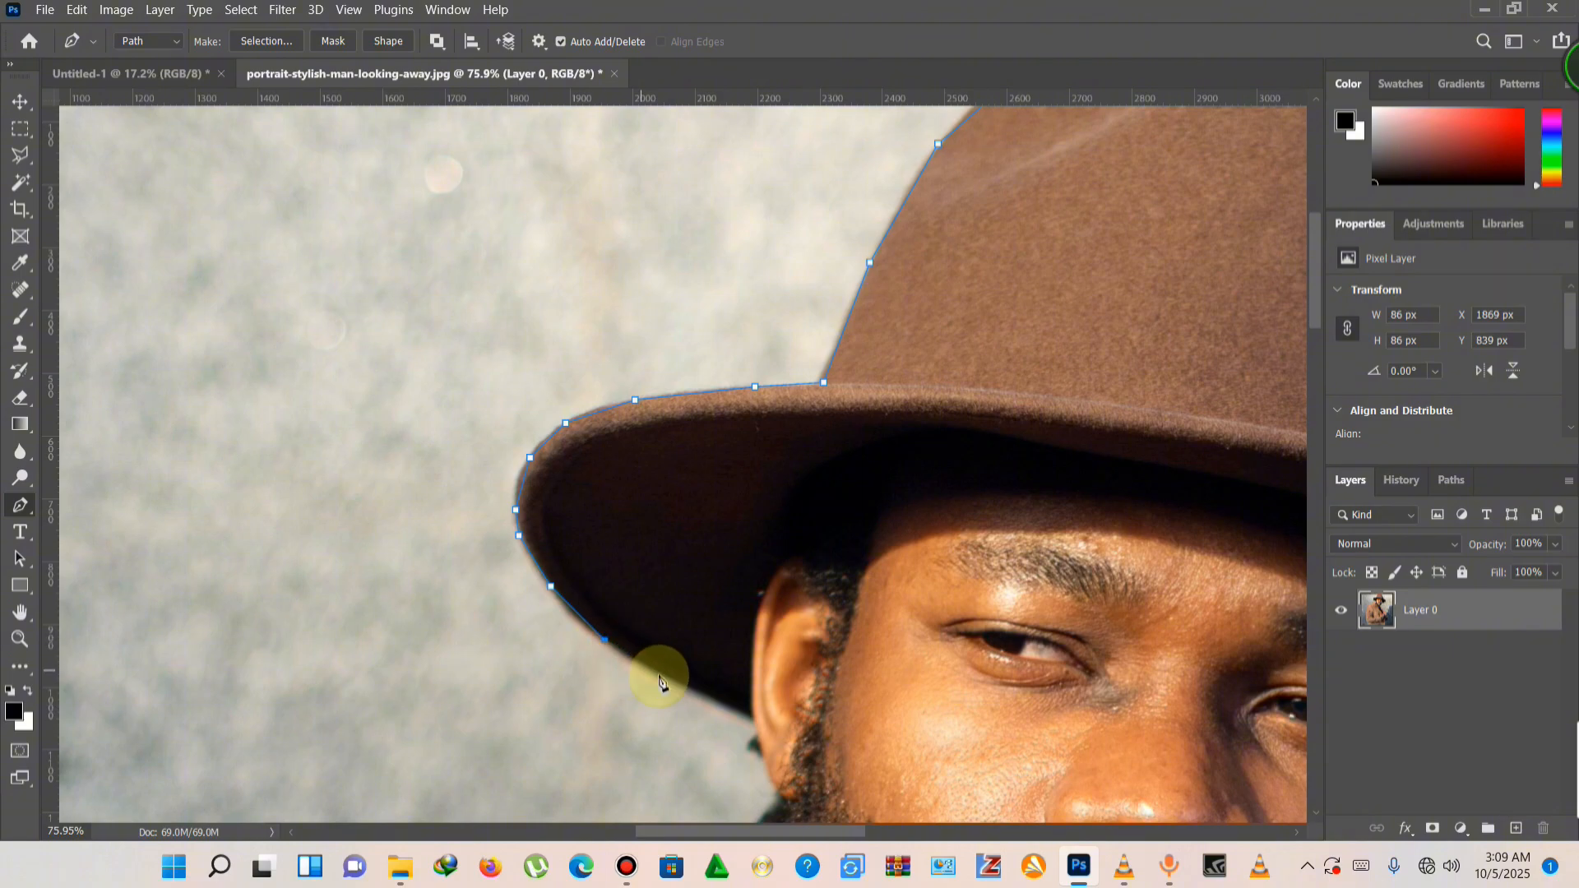
click(665, 679)
click(749, 719)
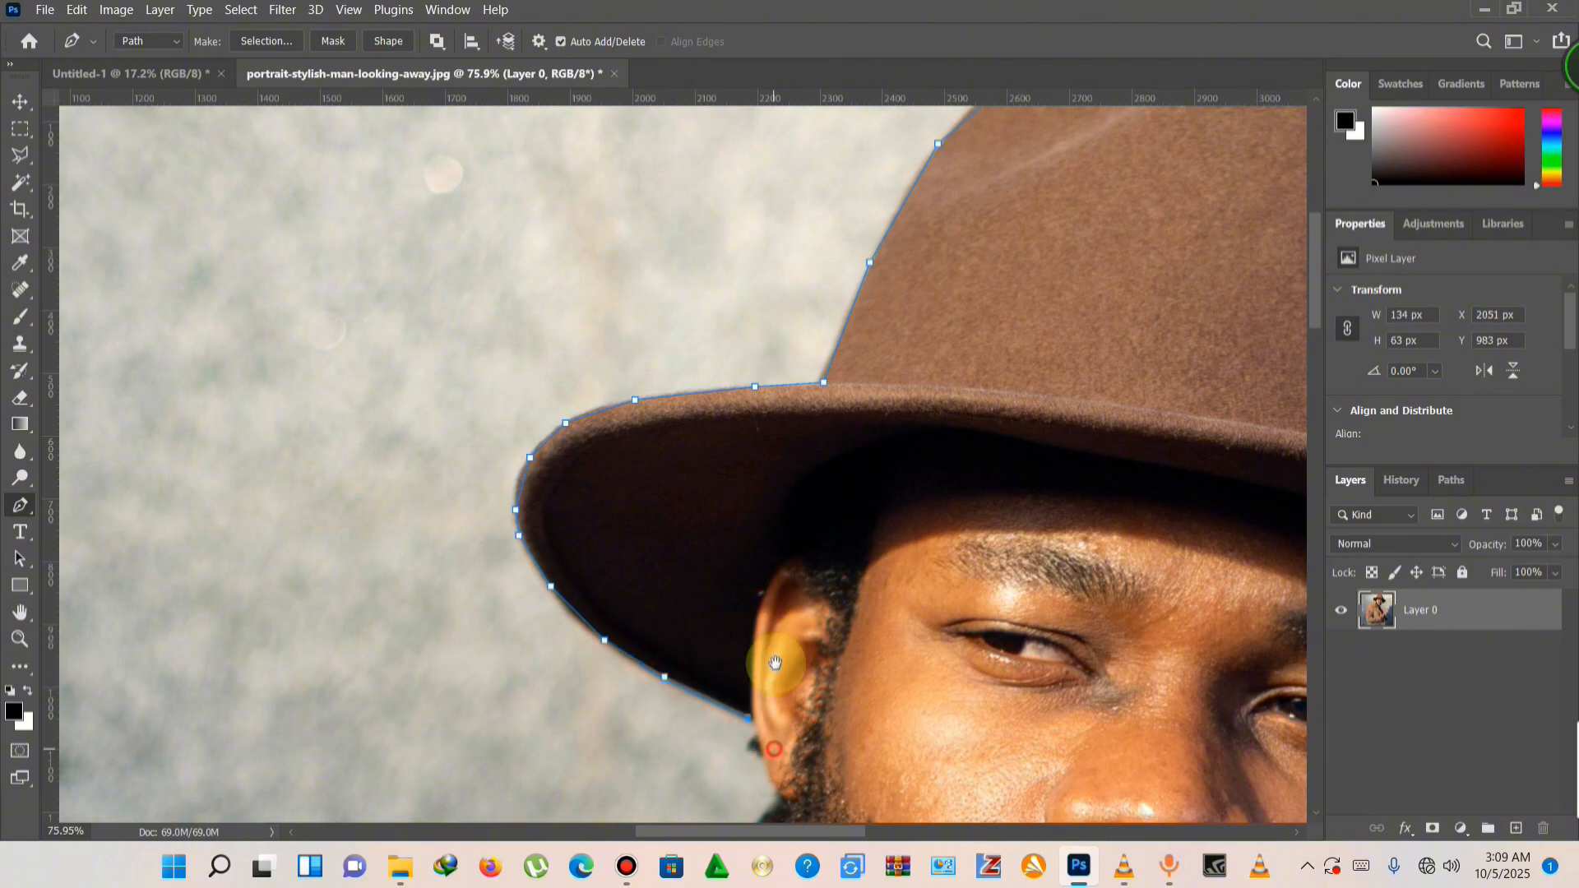
Step: Trace the path down past the ear, around the hair behind it and along the neck to the coat collar
scroll(757, 575, down, 5)
click(761, 389)
click(746, 415)
click(741, 441)
click(756, 452)
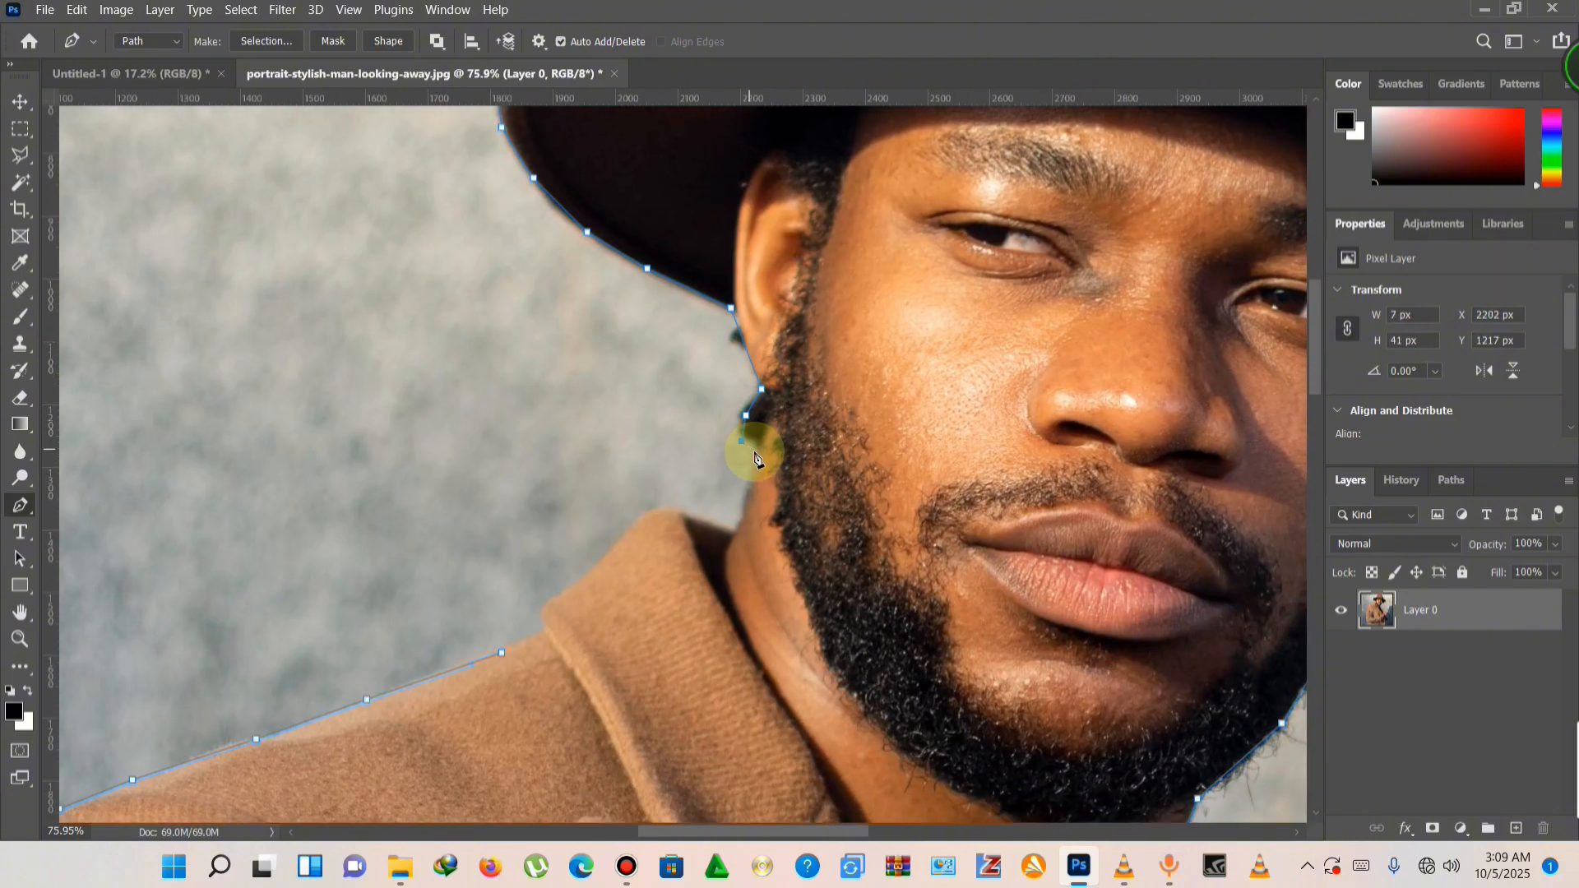
click(742, 503)
click(729, 537)
Step: Trace the path over the coat collar and close it at the existing end point on the shoulder
click(676, 511)
click(654, 512)
click(608, 546)
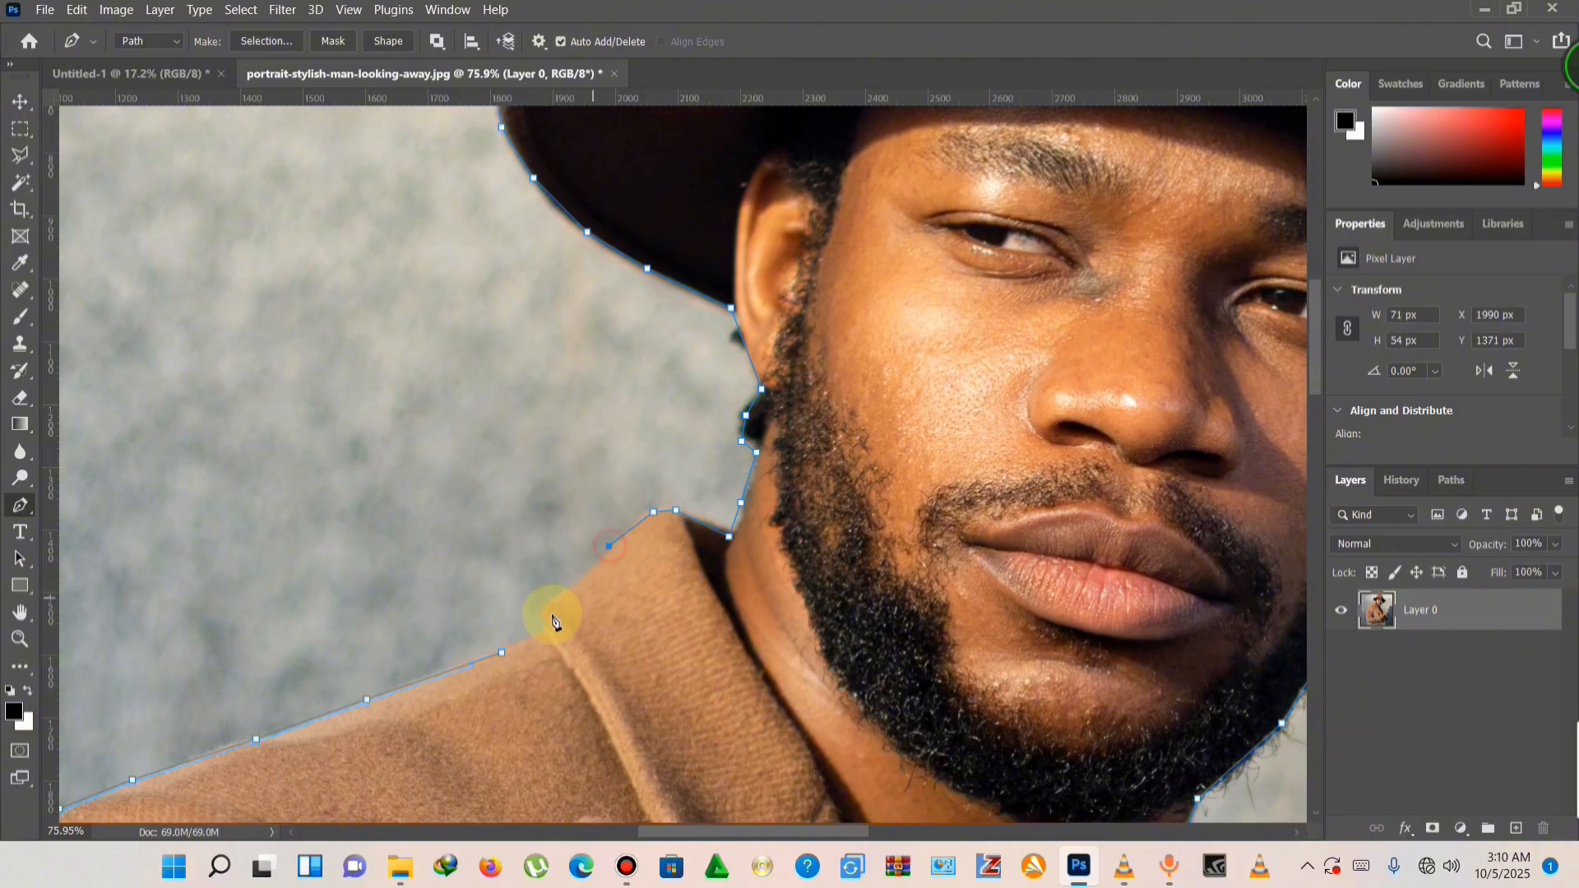
click(540, 613)
click(501, 652)
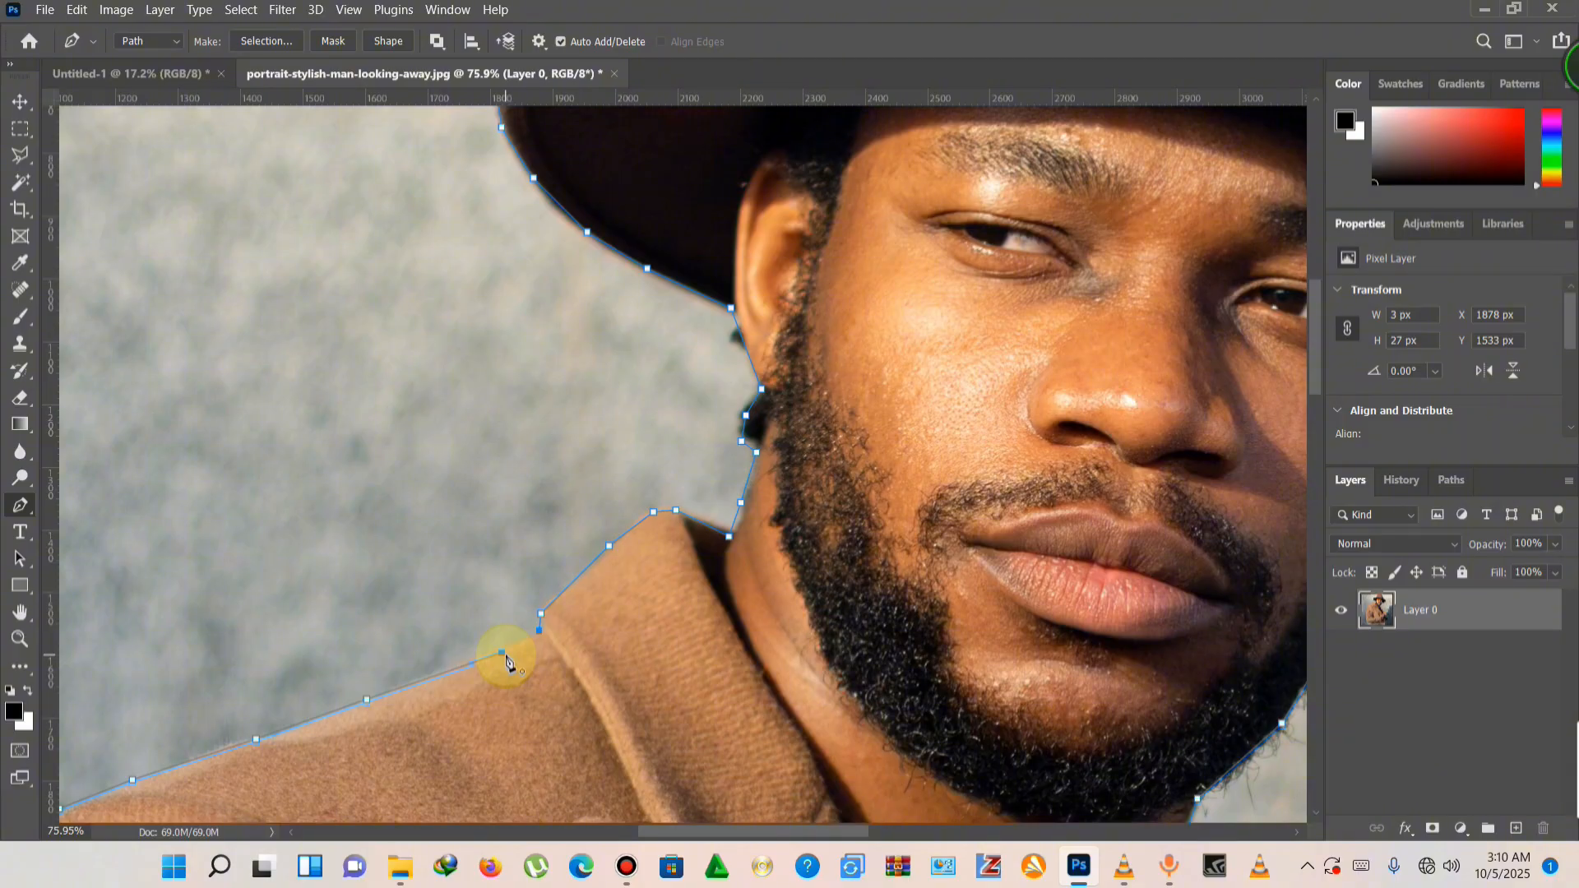
click(503, 655)
click(502, 655)
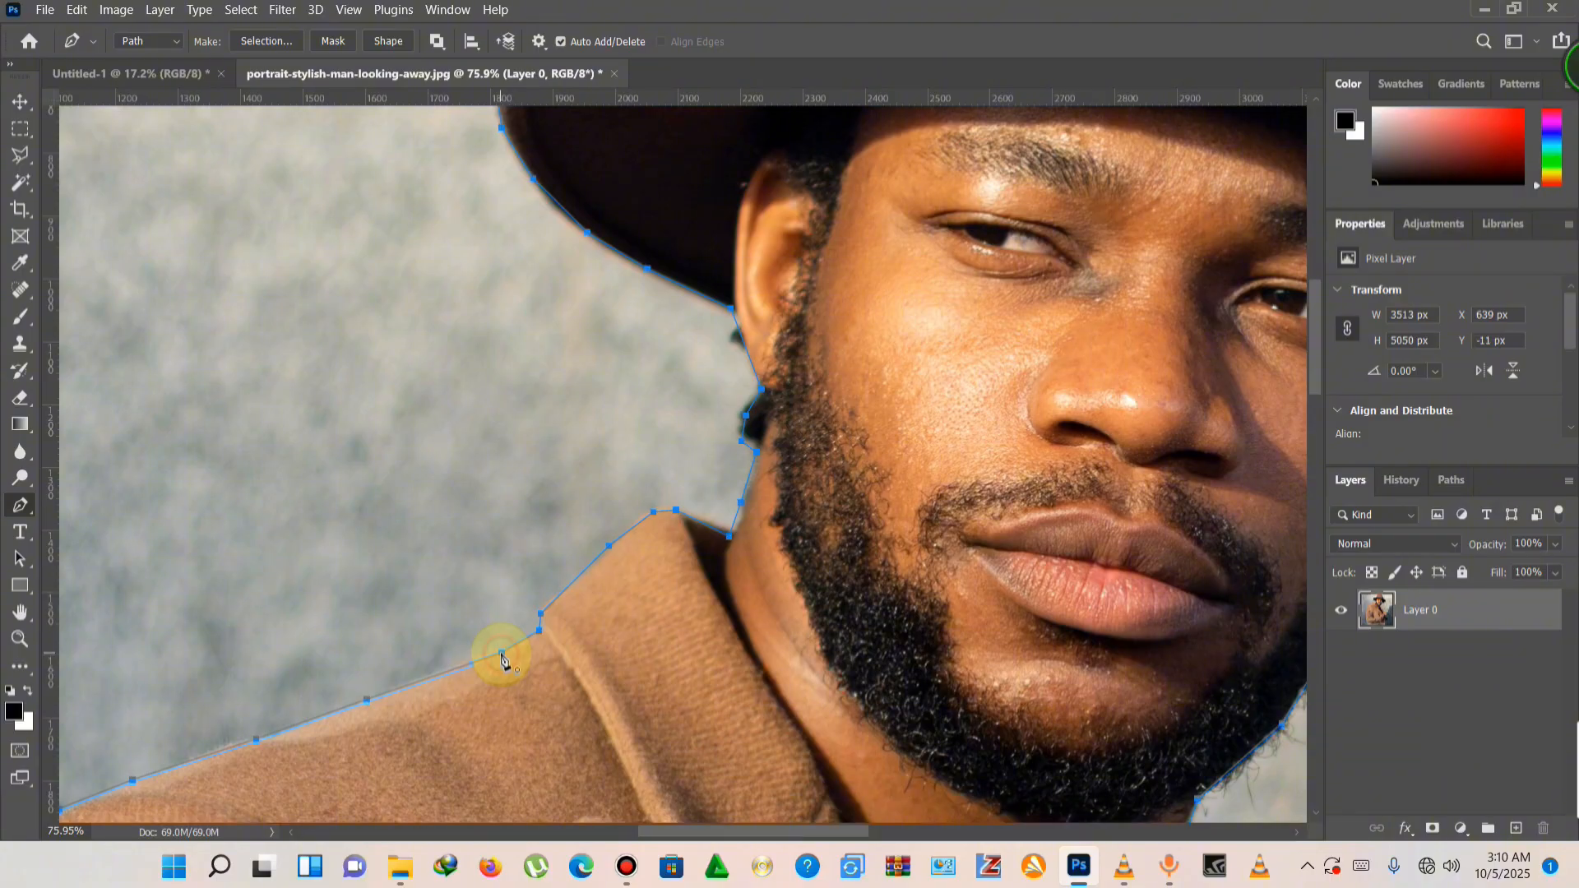
Step: Convert the closed path into a new anti-aliased selection with a 0.1-pixel feather and mask the portrait layer with it
scroll(609, 687, down, 10)
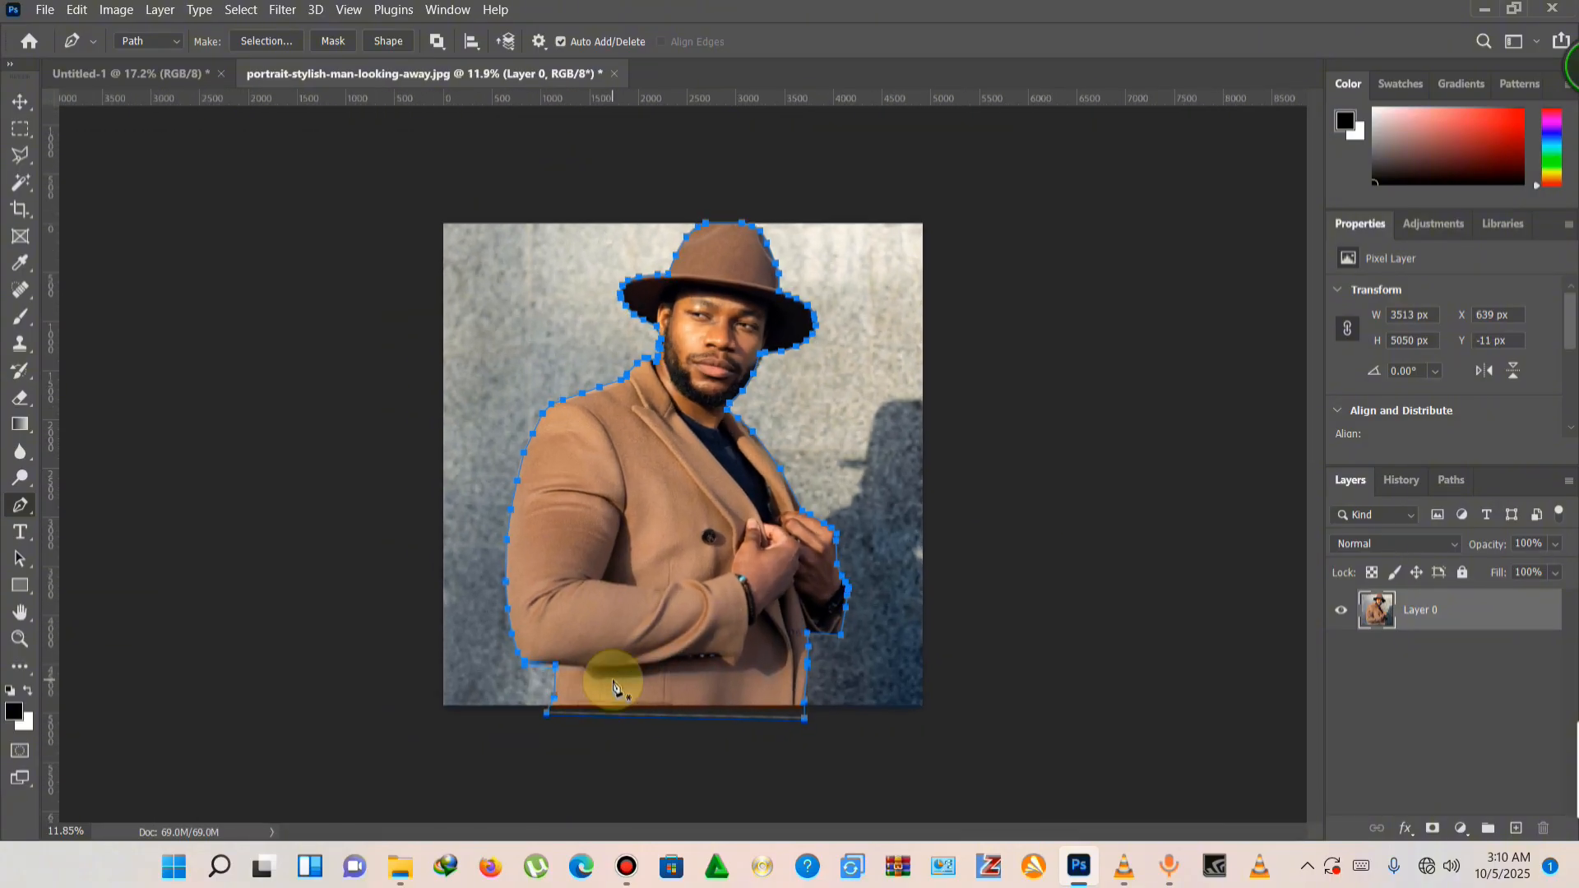
scroll(612, 688, up, 1)
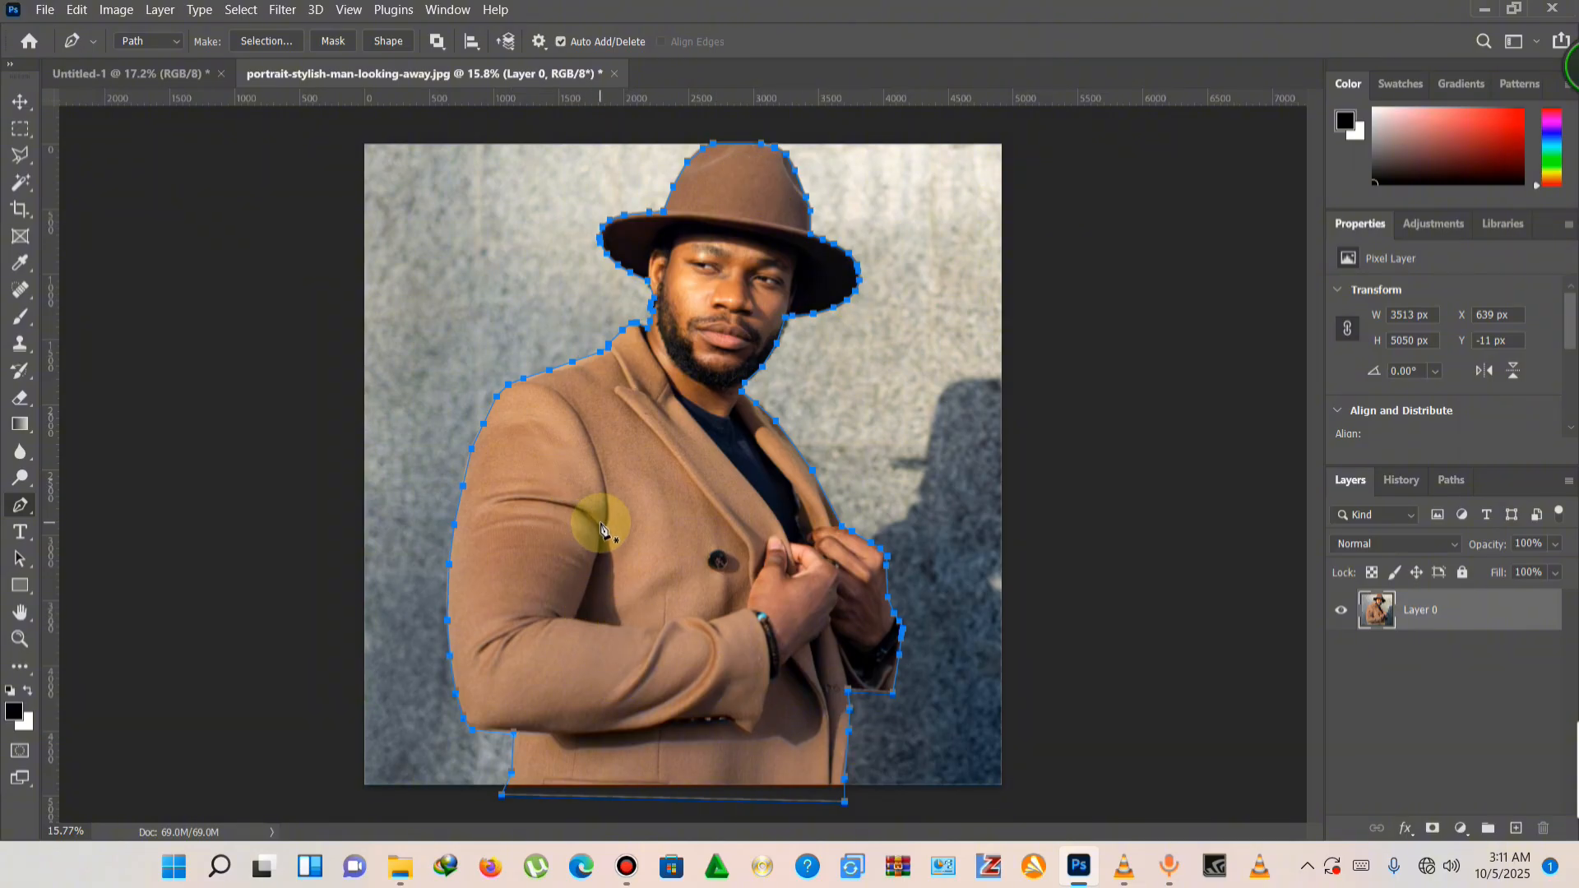
right_click(657, 485)
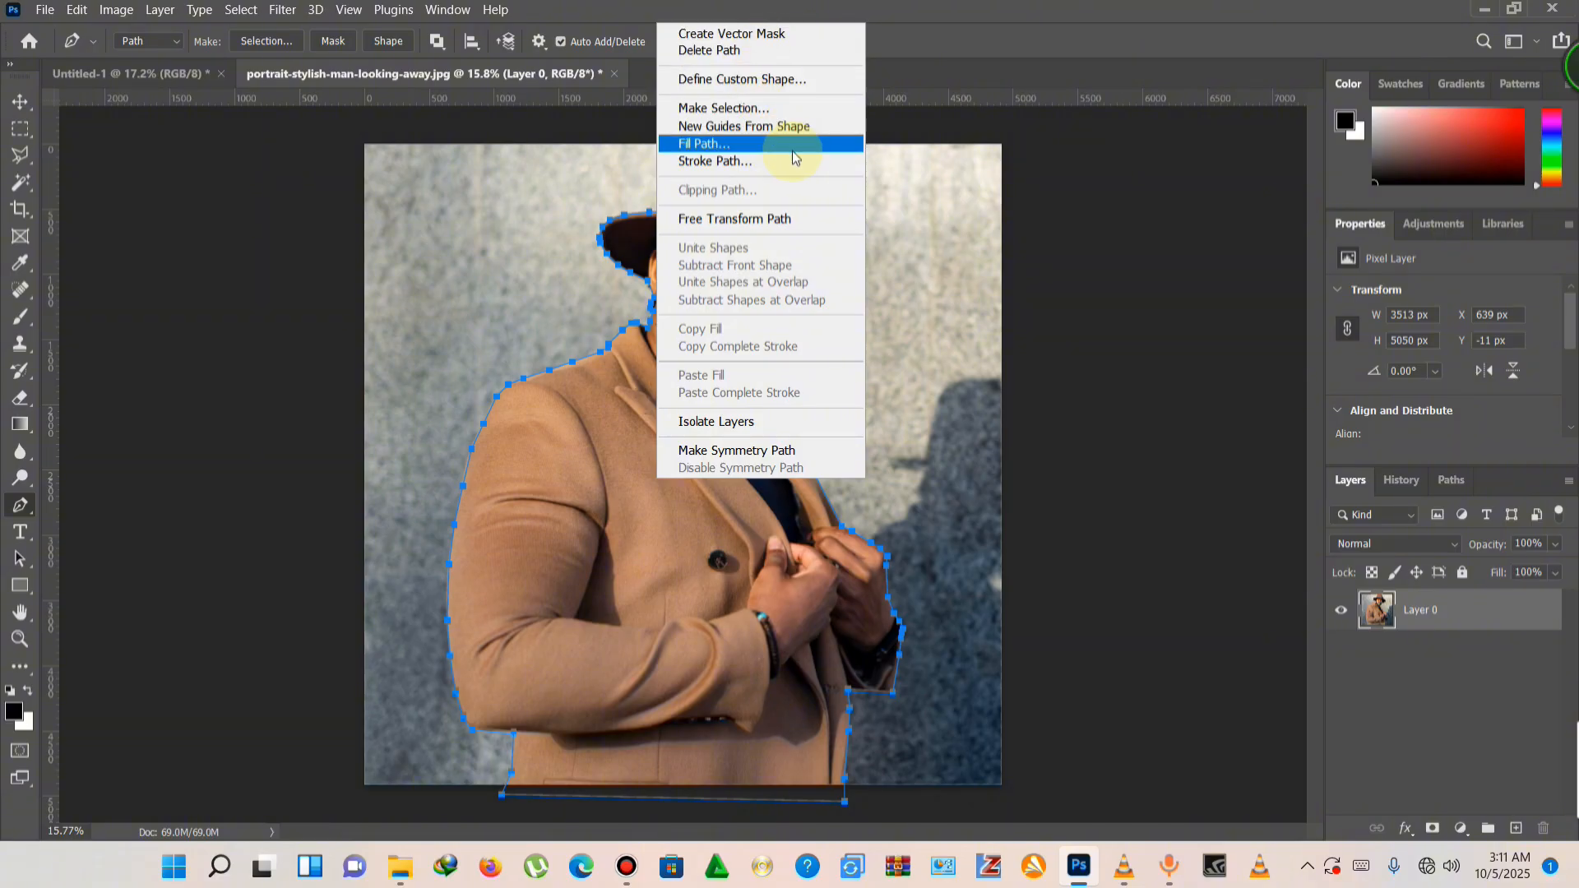
click(770, 113)
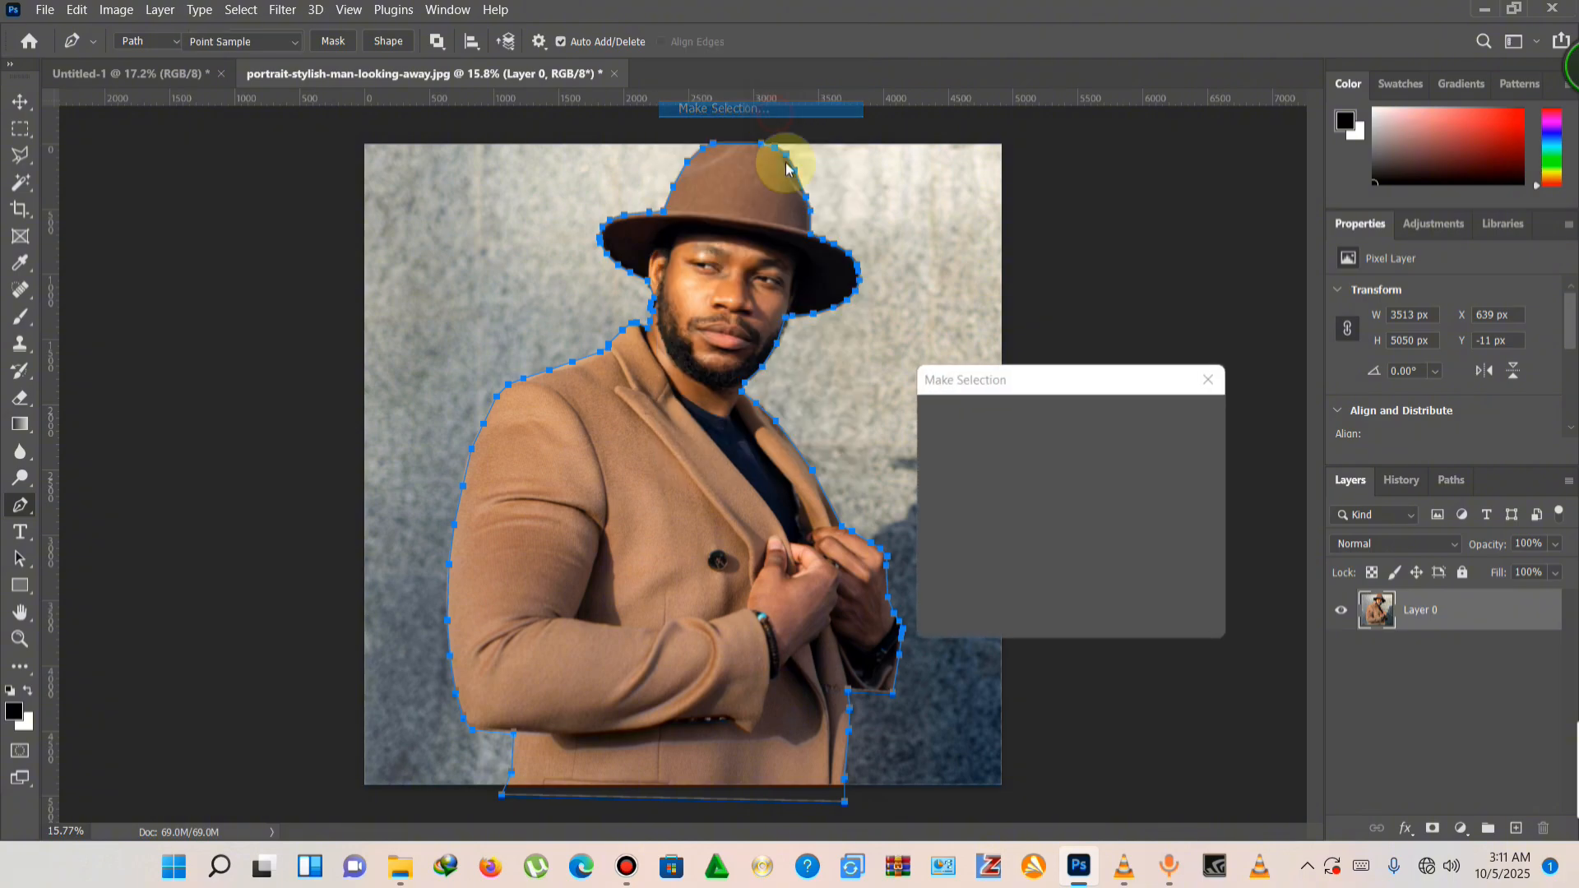
drag(1042, 380, 1019, 298)
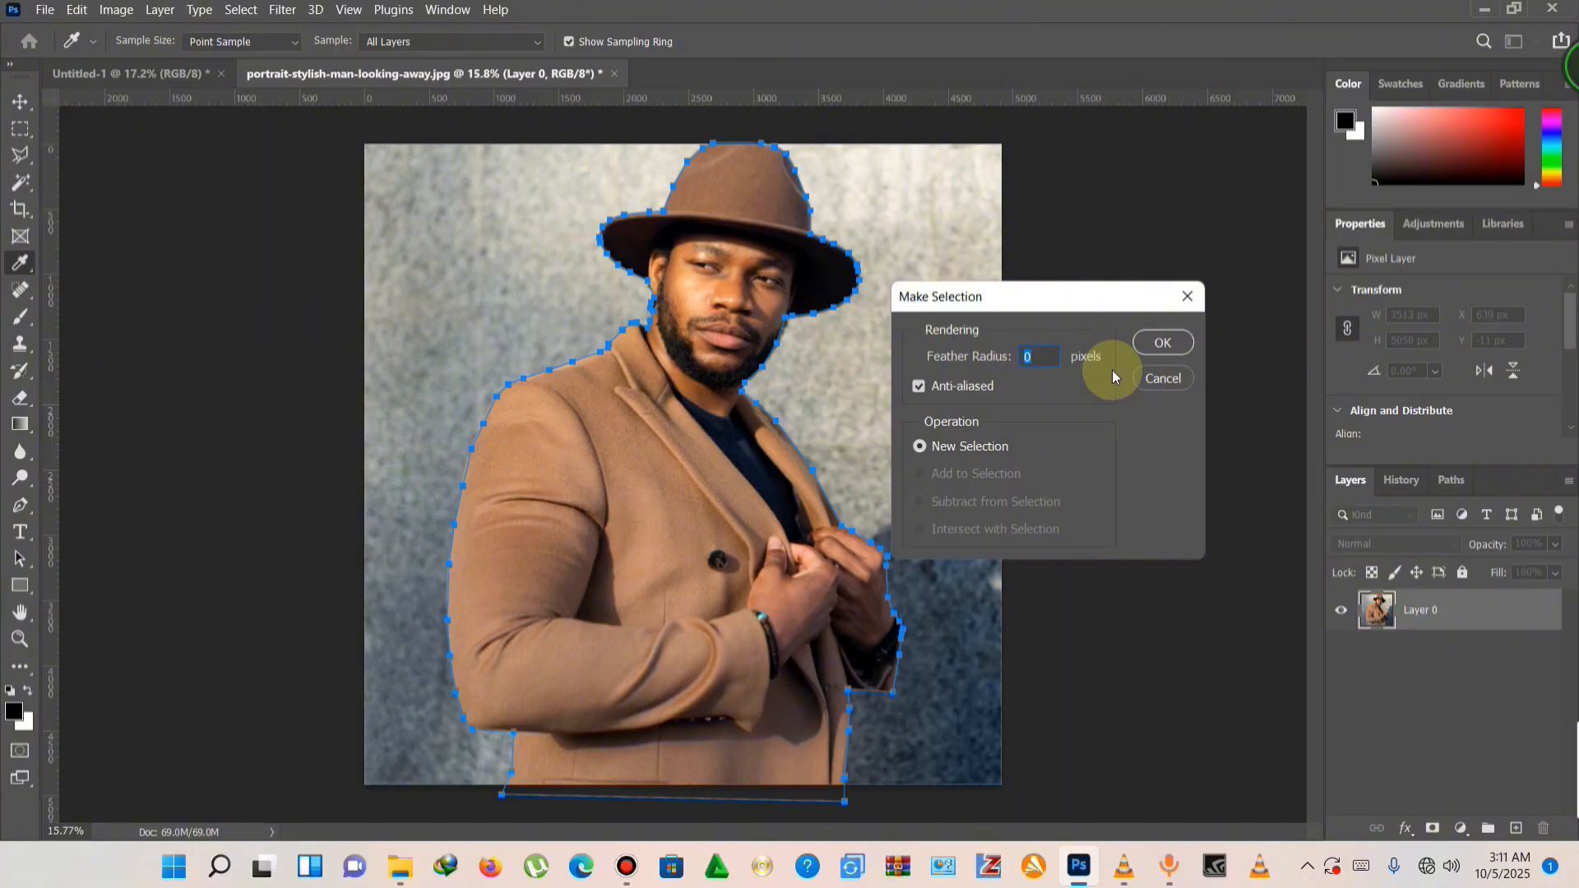
text(0.1)
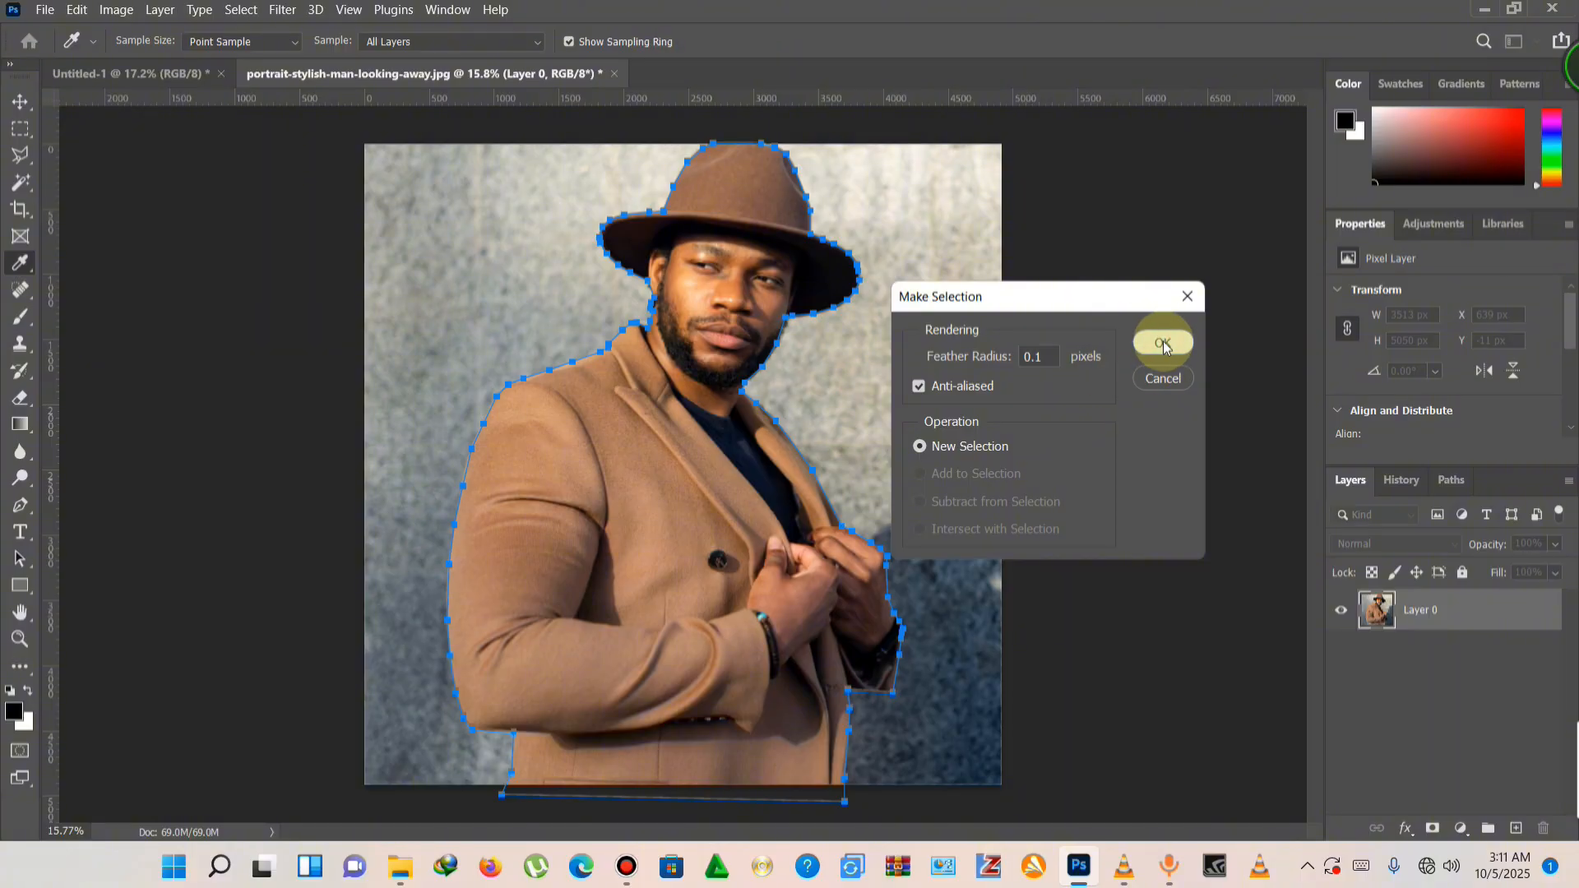
click(1144, 363)
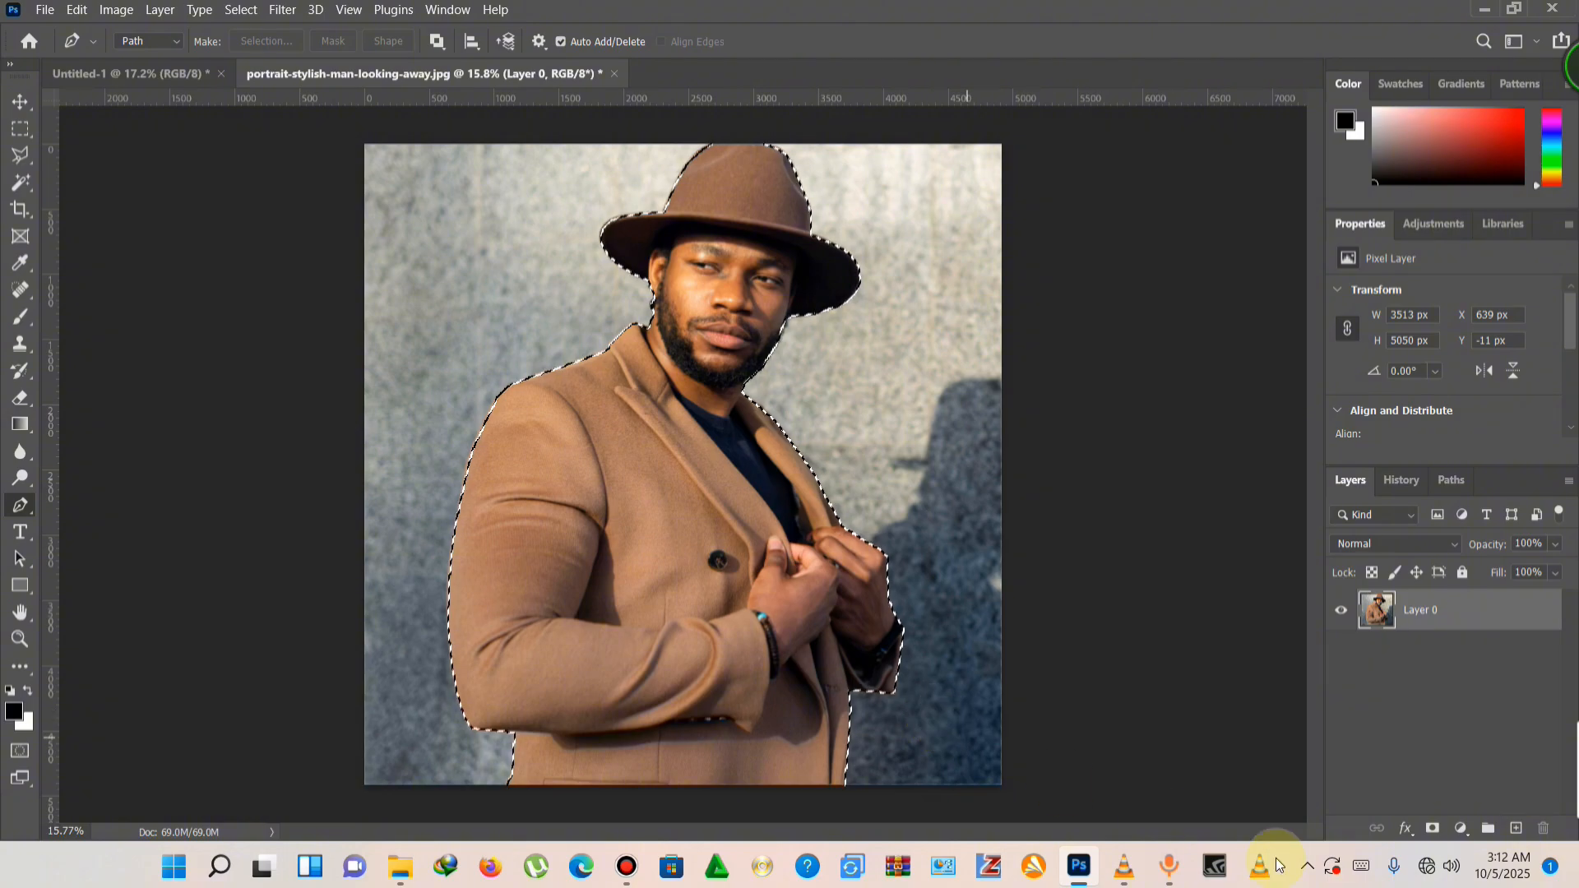
click(1433, 828)
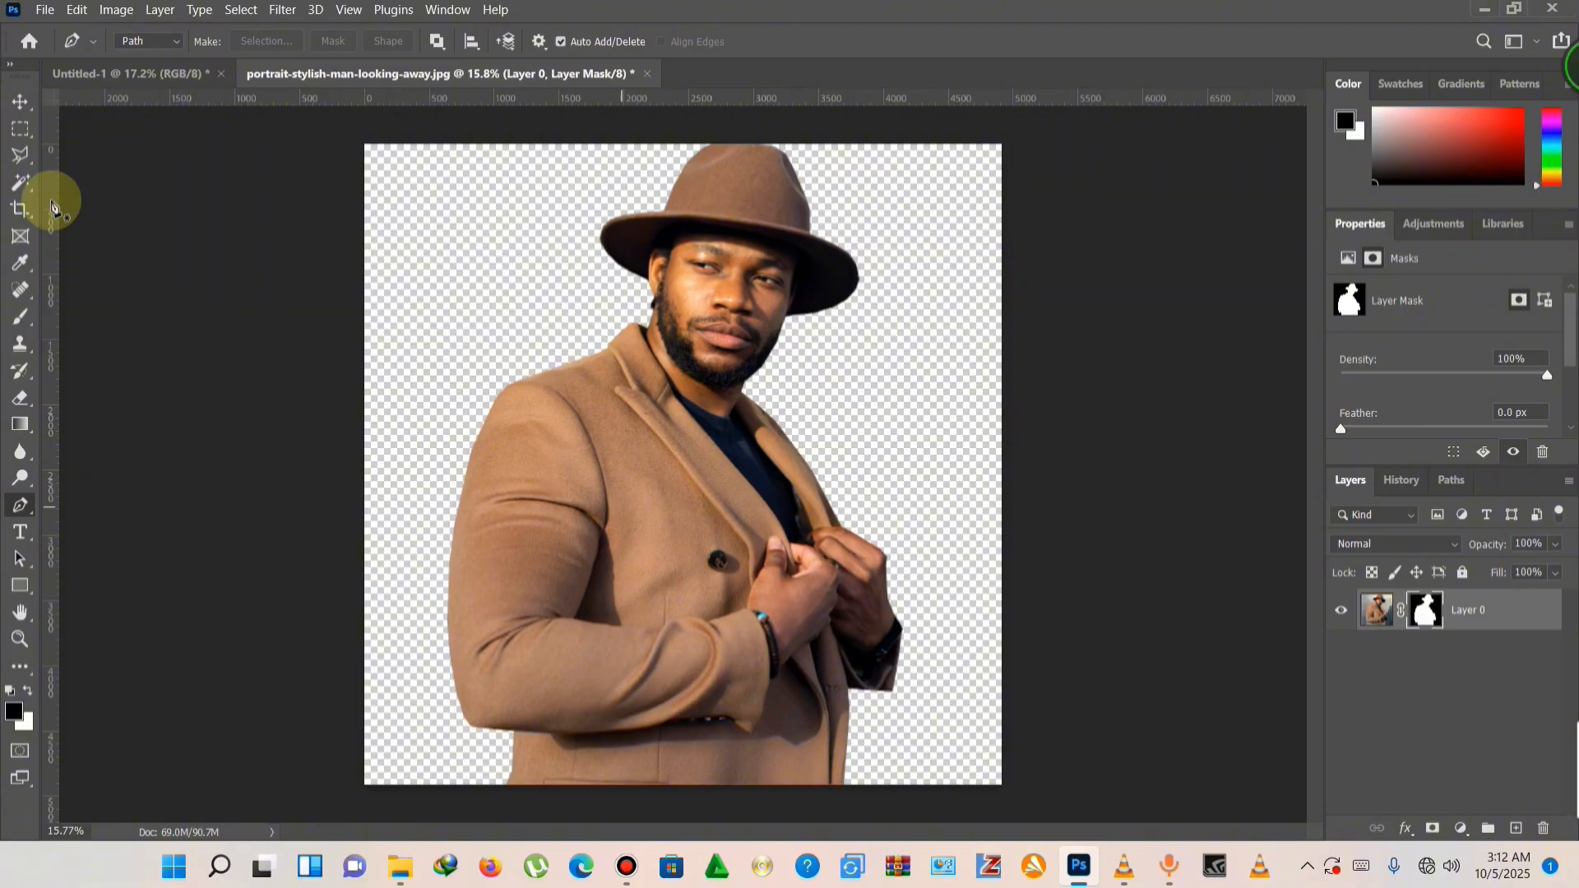
click(21, 109)
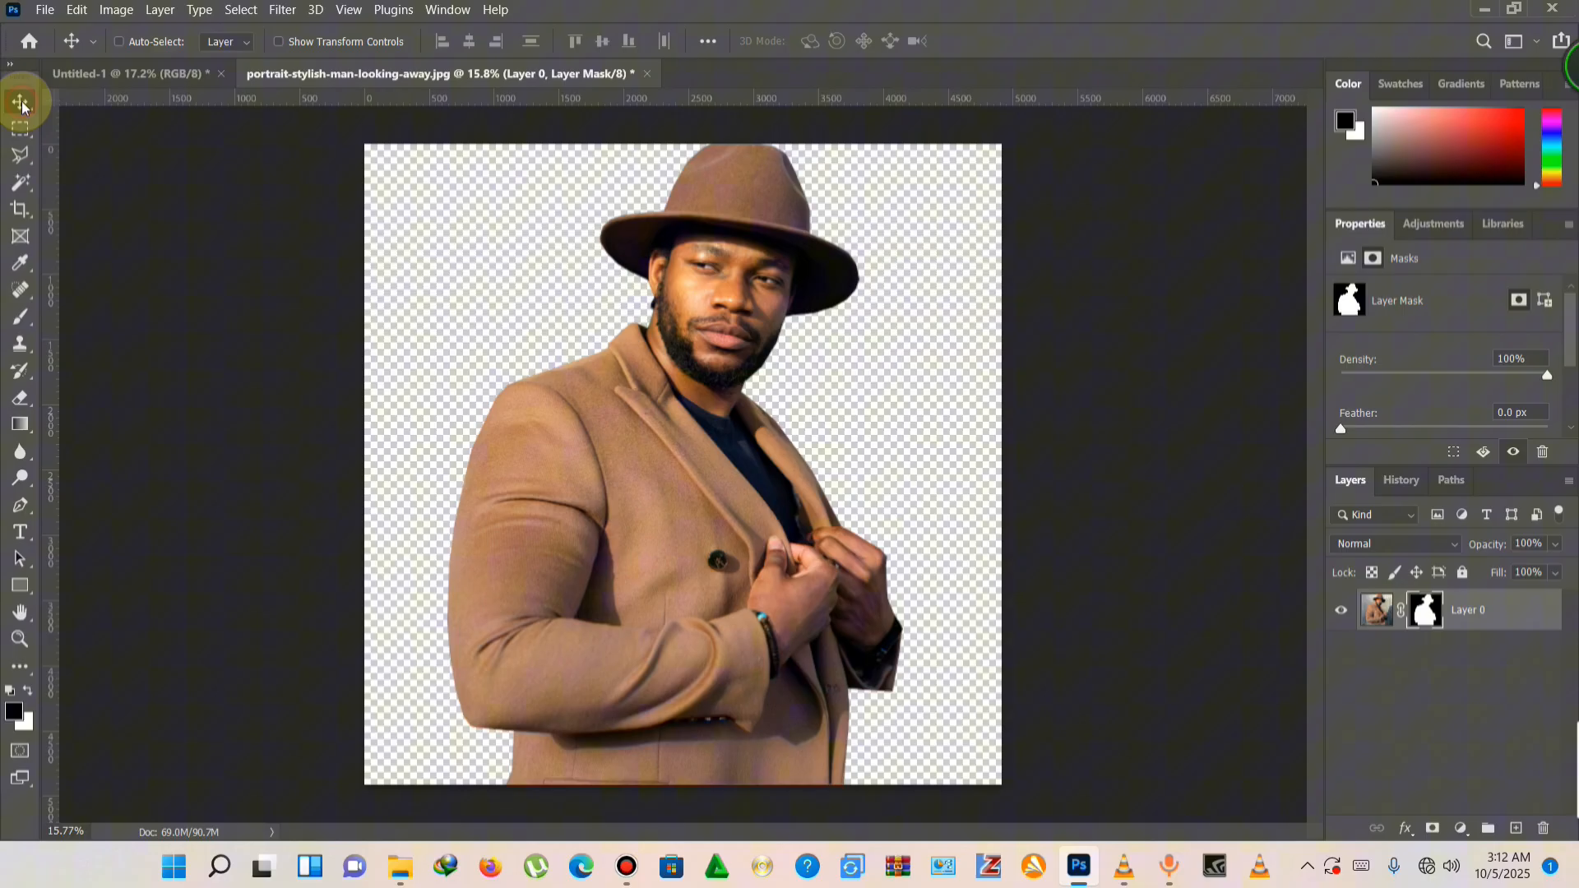
Step: Open the image "pngimg.com - star_PNG1592 copy" and unlock its background layer
click(45, 10)
click(112, 51)
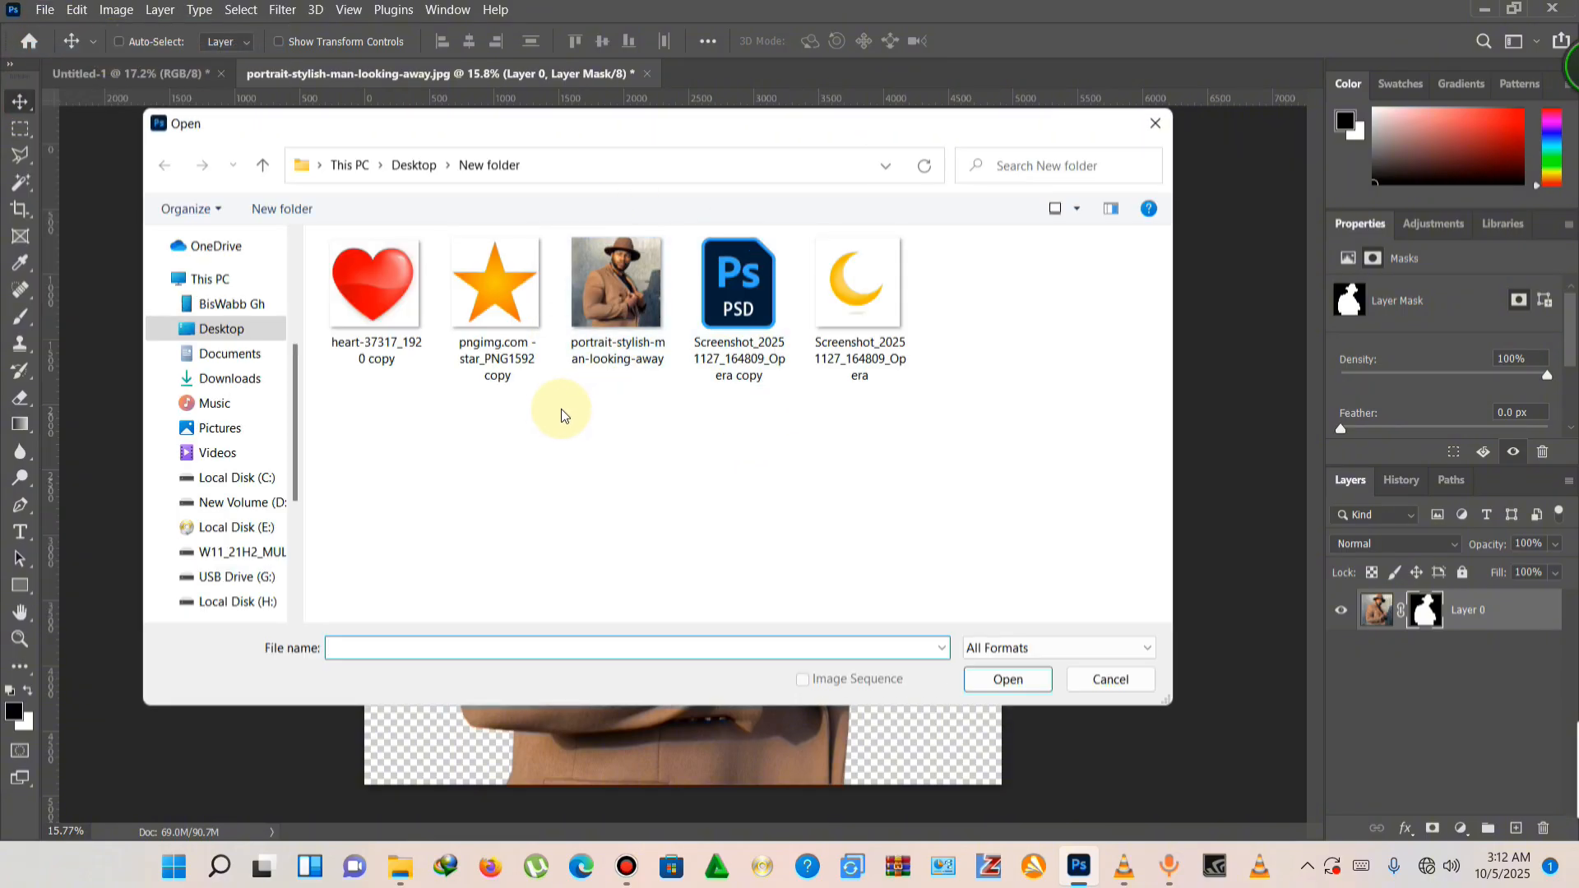
click(504, 332)
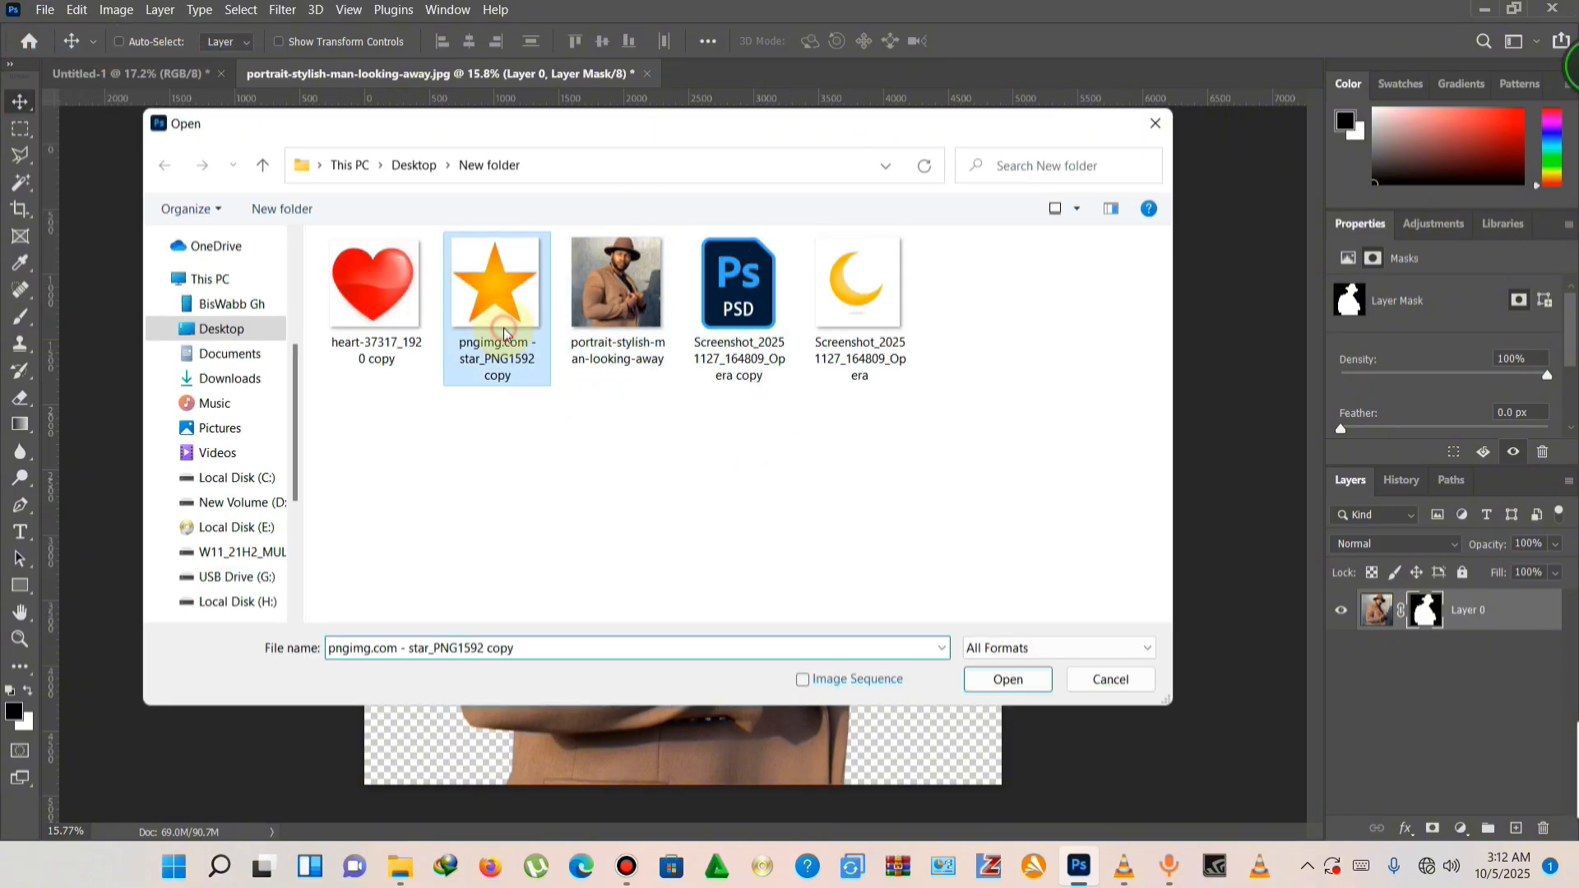
click(987, 680)
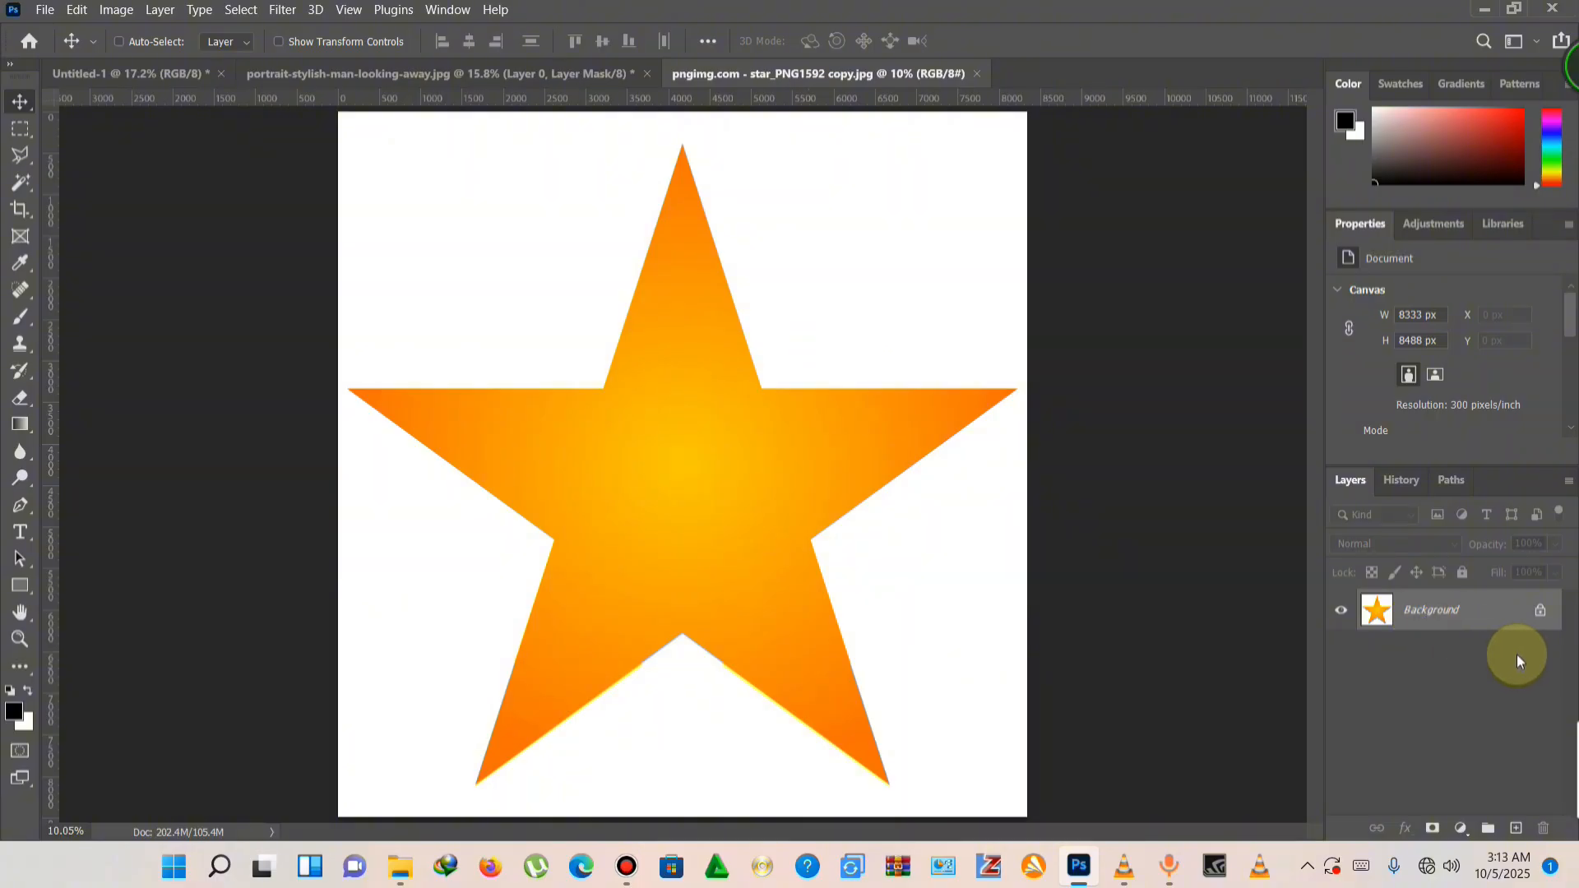
click(1541, 613)
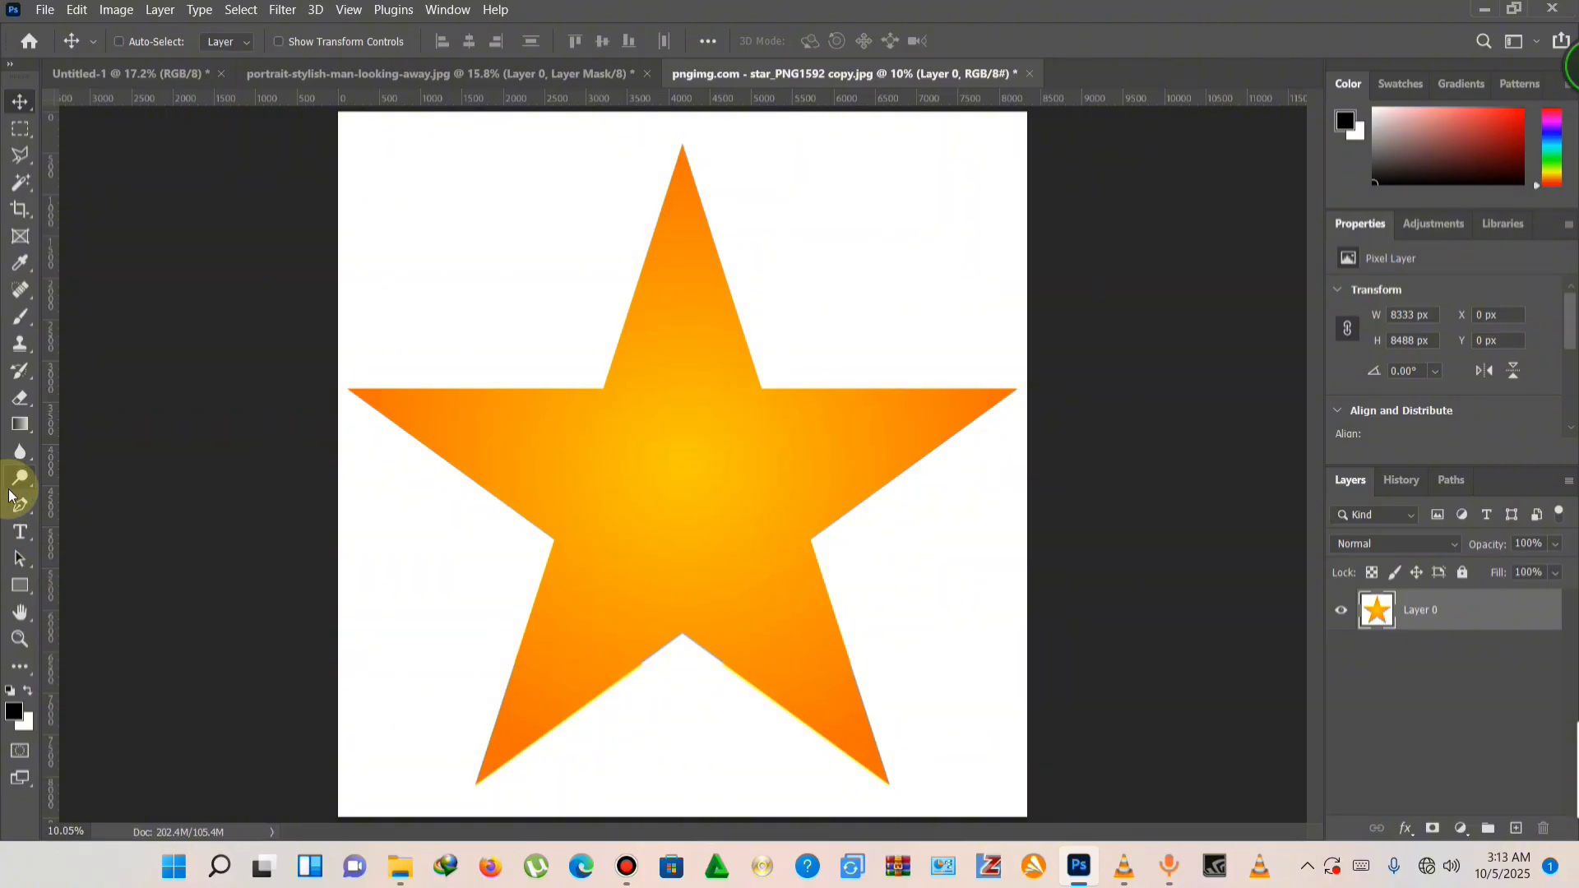
Step: Start a Pen tool path at the star's left tip and trace over the top point to the right tip
drag(28, 506, 53, 510)
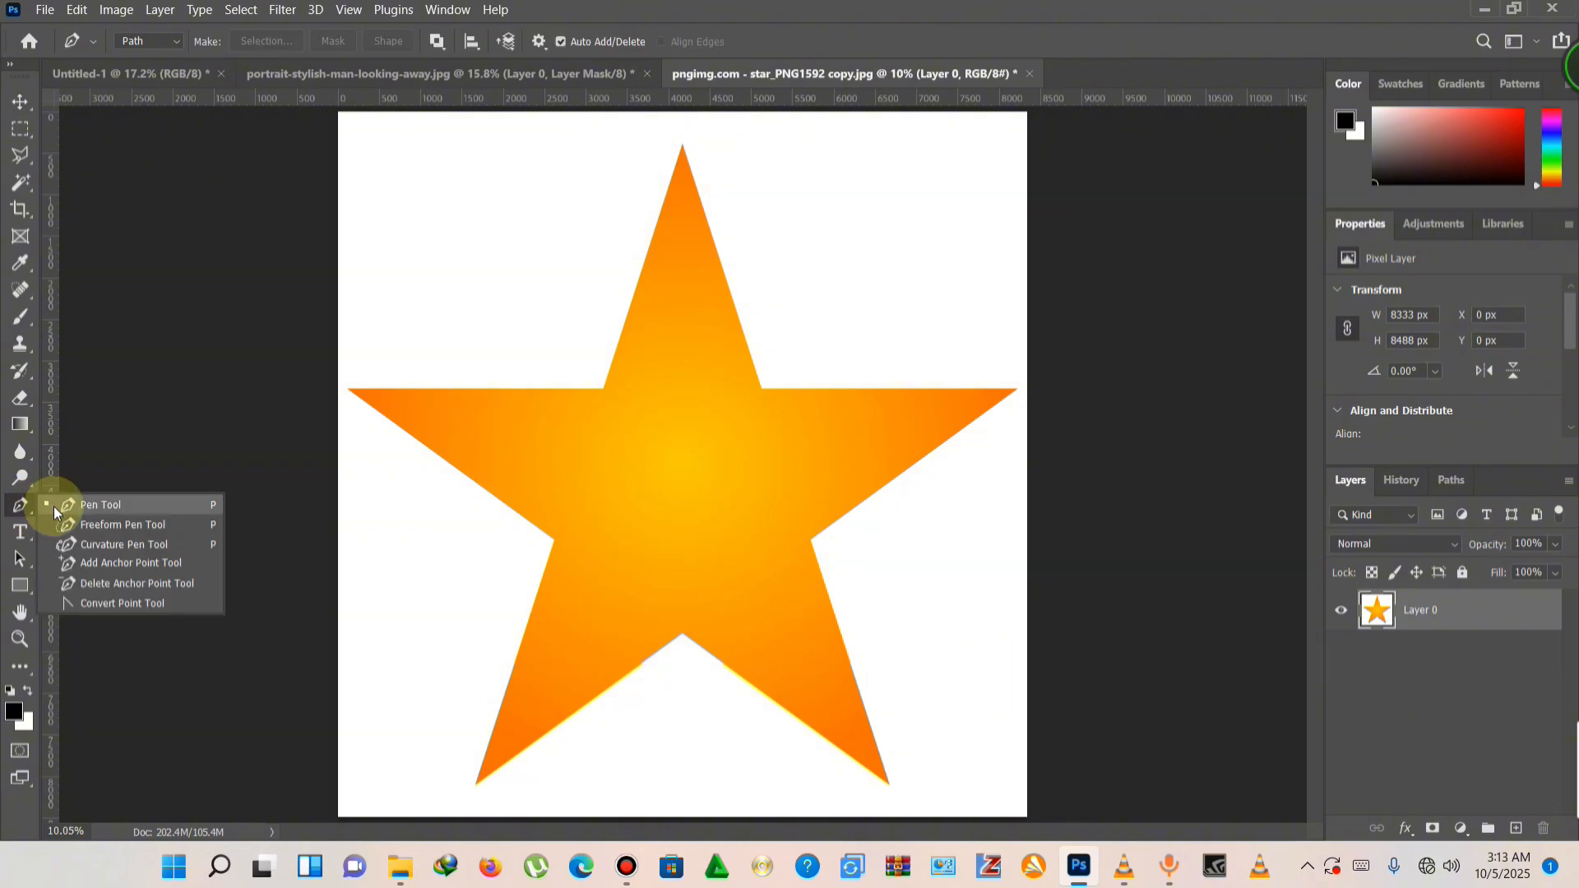
click(140, 509)
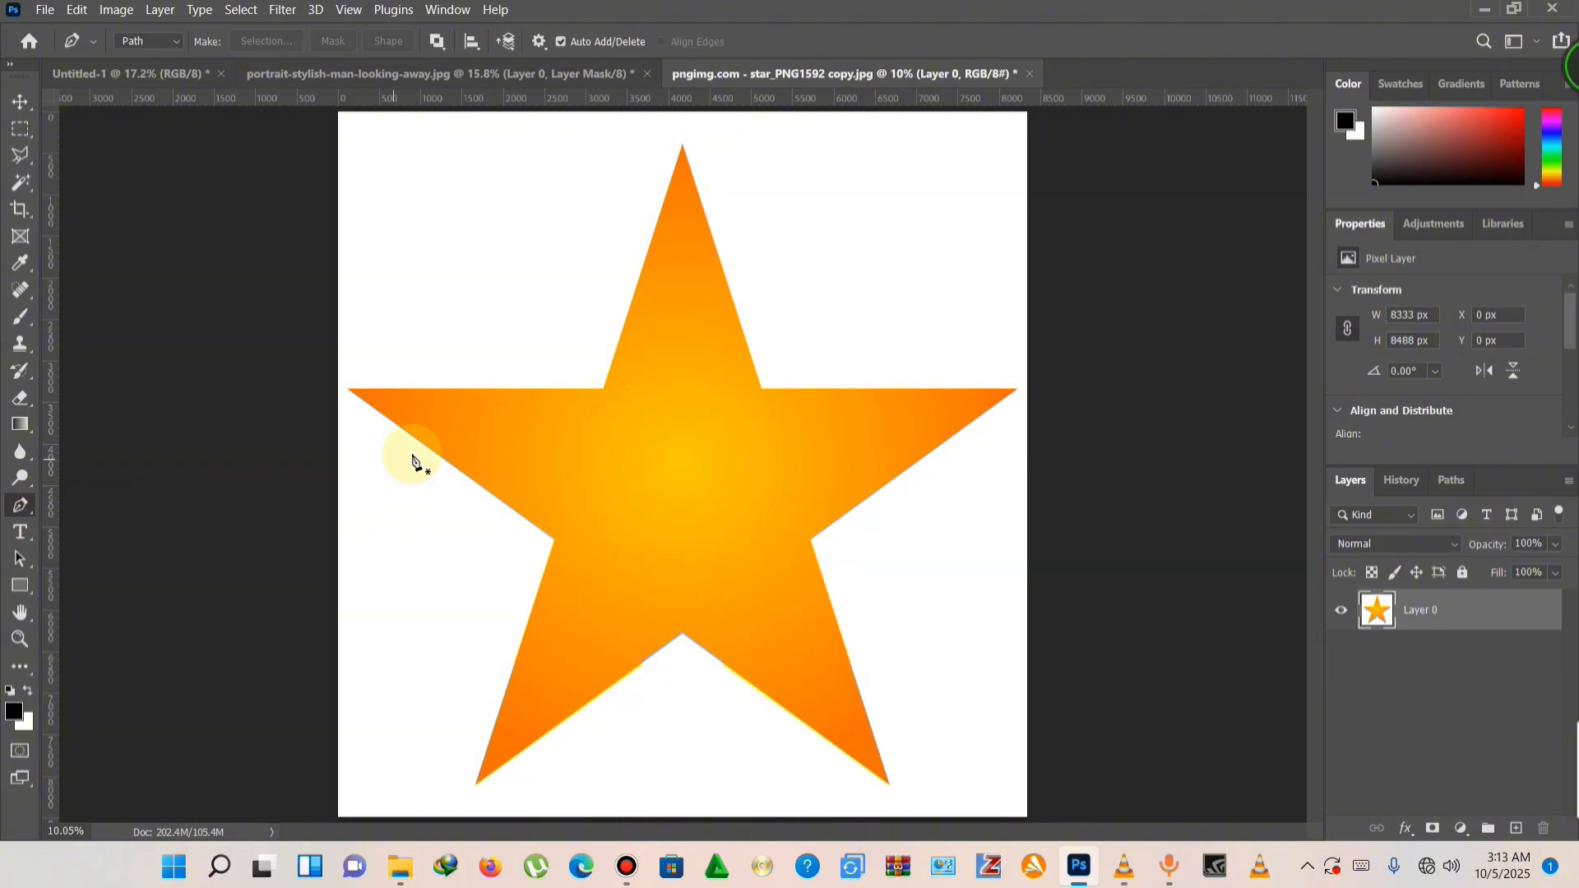
scroll(437, 441, up, 3)
drag(591, 423, 550, 465)
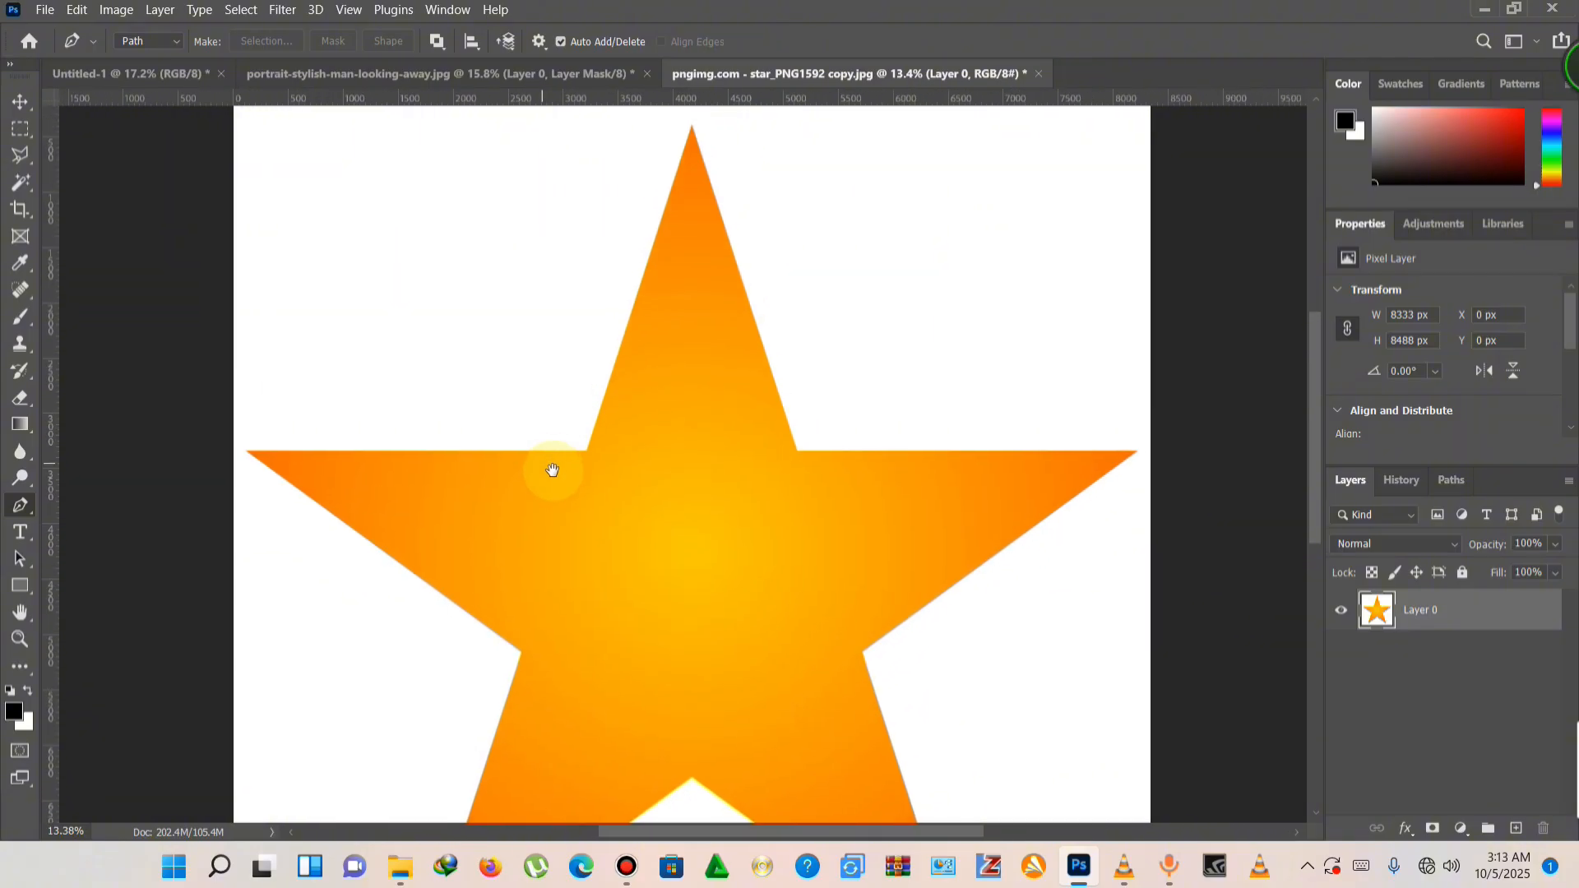
click(249, 459)
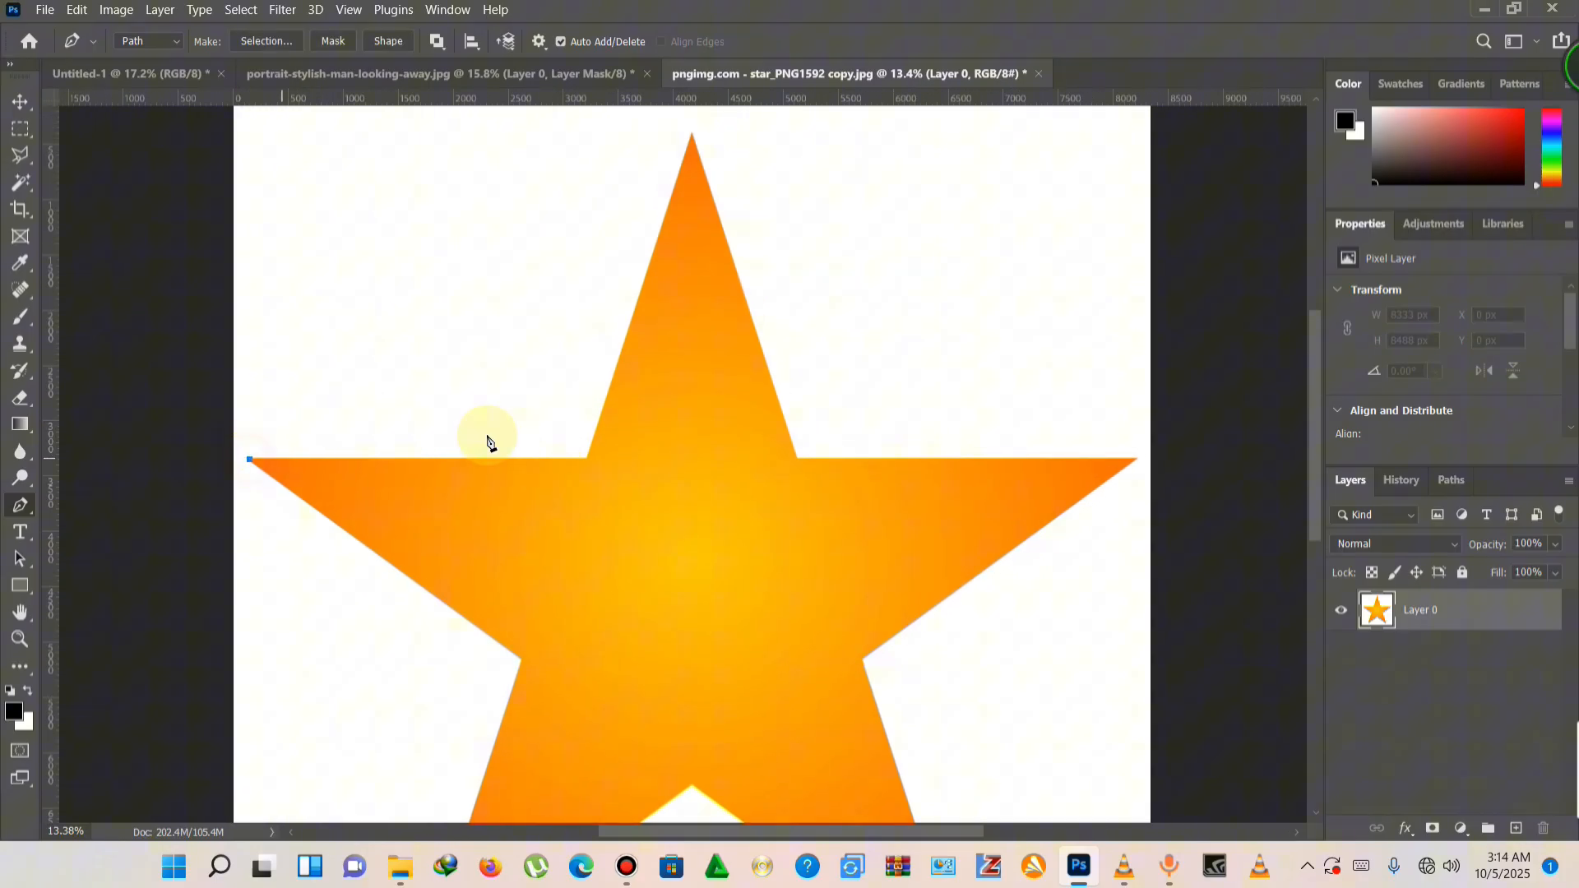
click(587, 459)
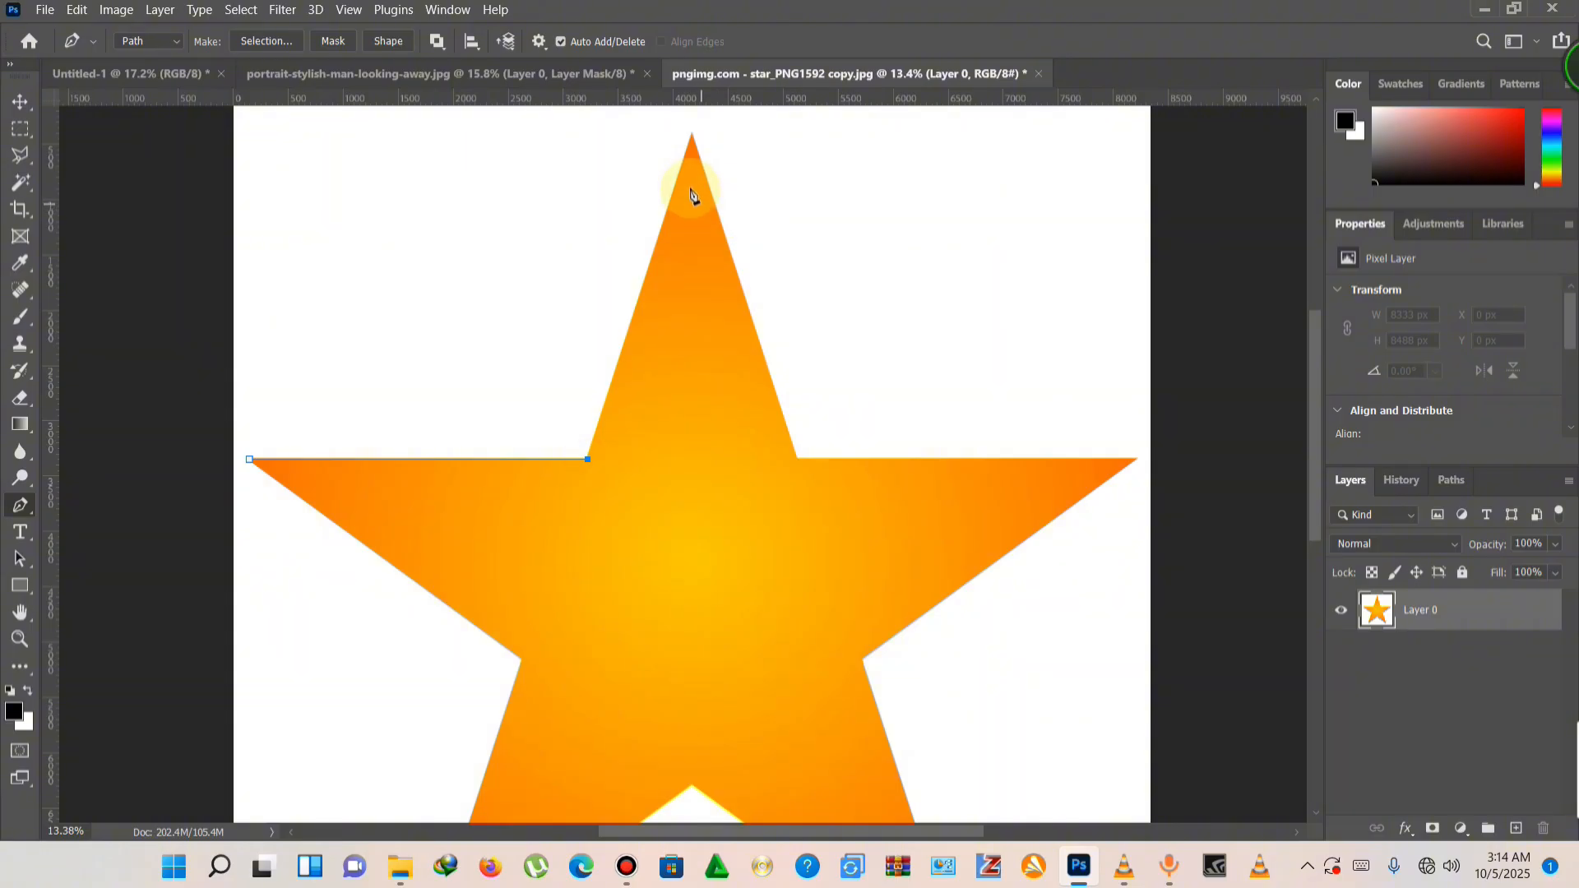
click(691, 136)
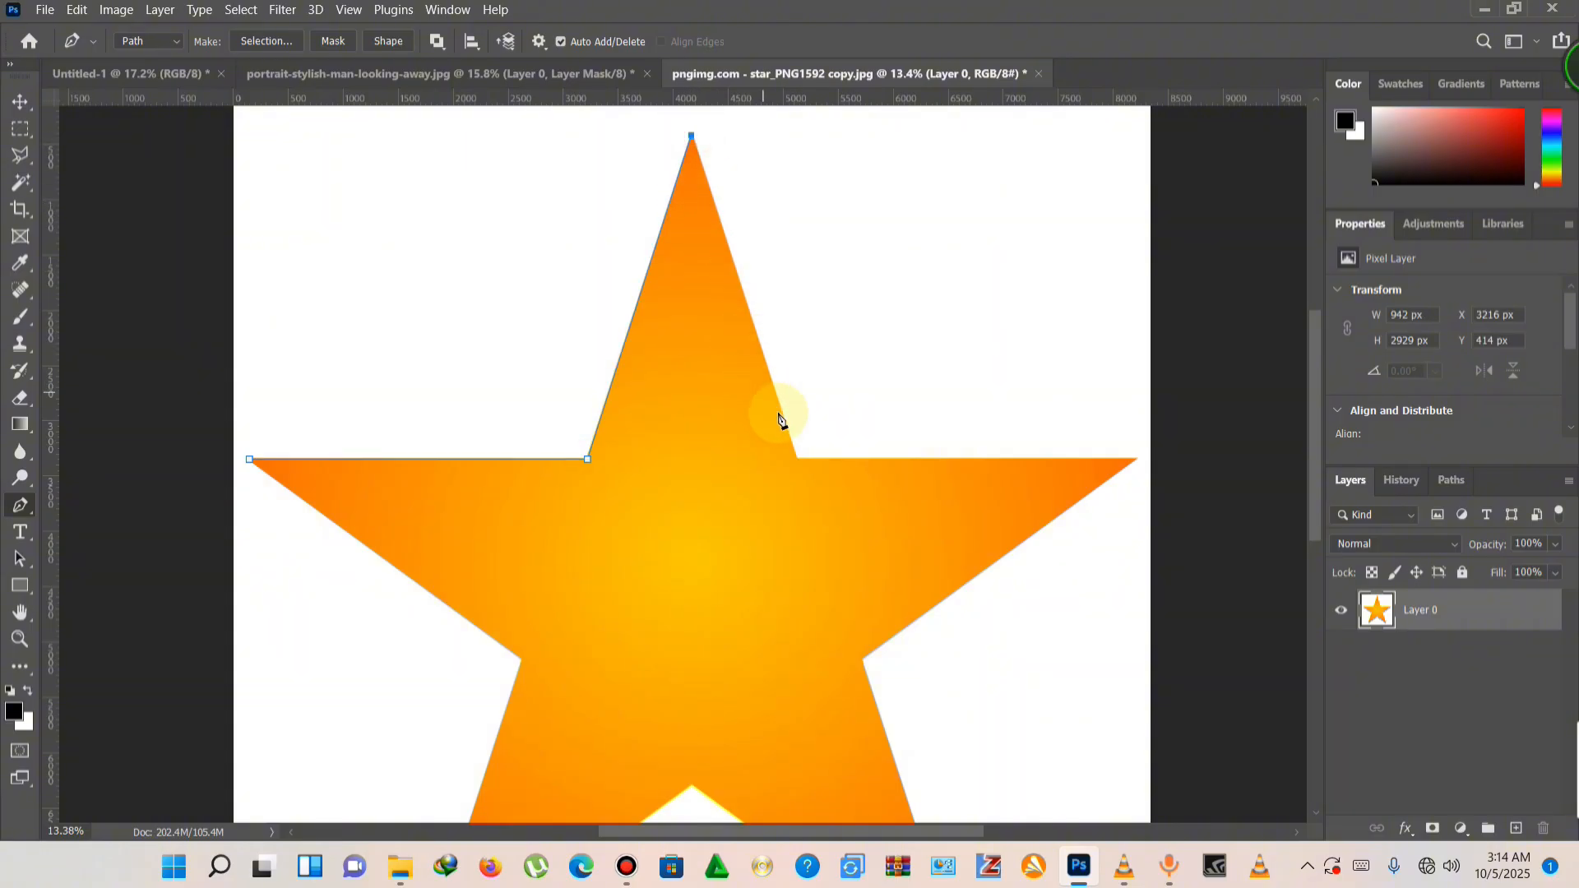
click(799, 457)
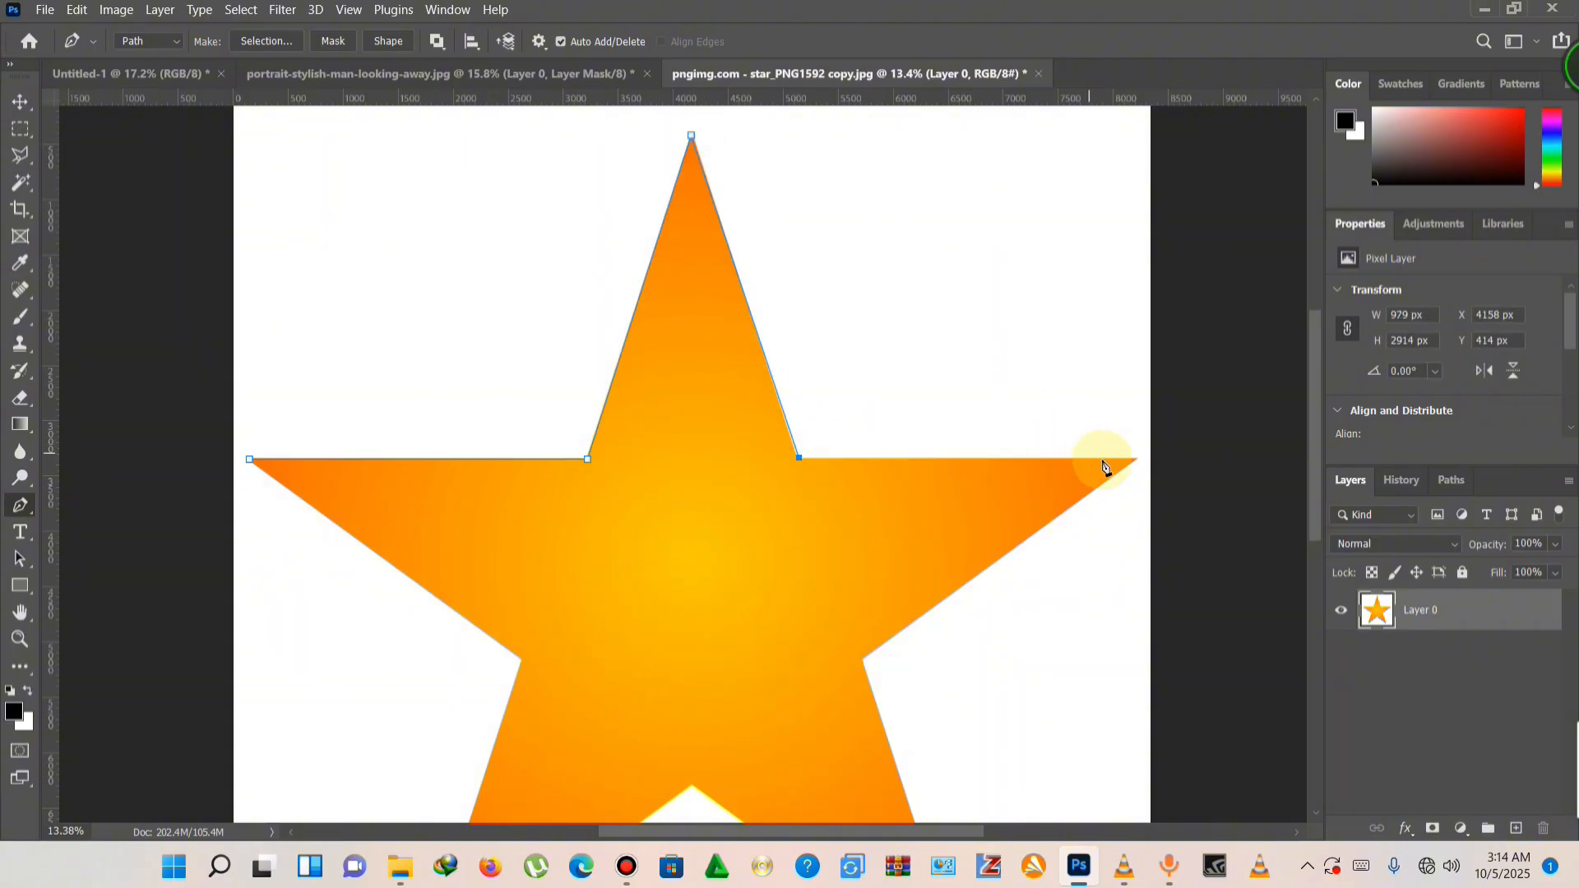
click(1136, 462)
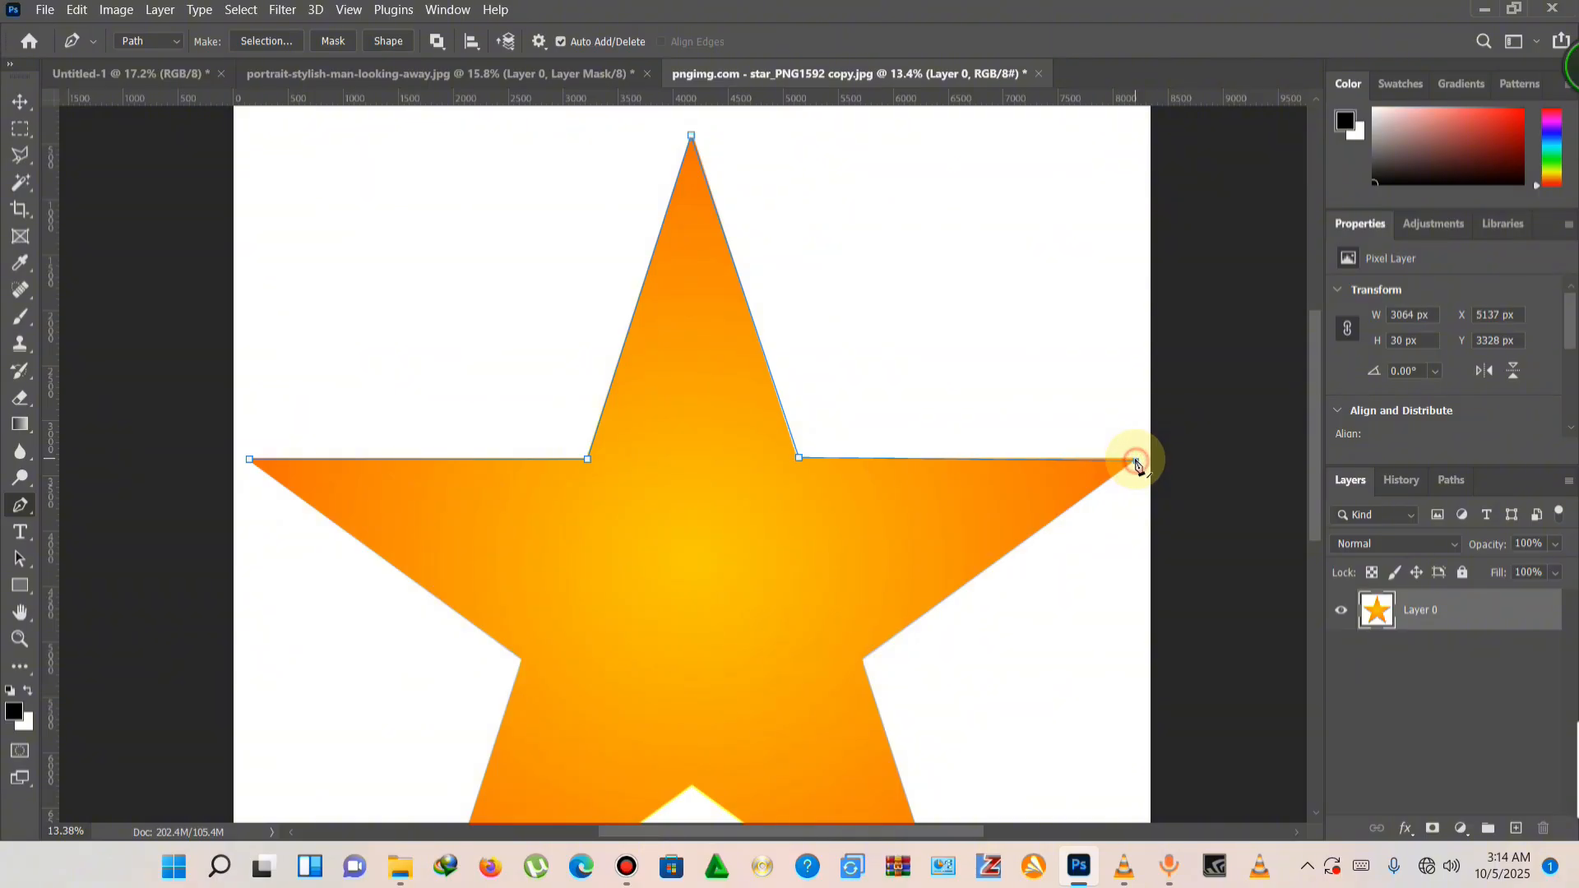
Step: Continue the path around the star's two lower points and close it at the starting point on the left tip
click(866, 660)
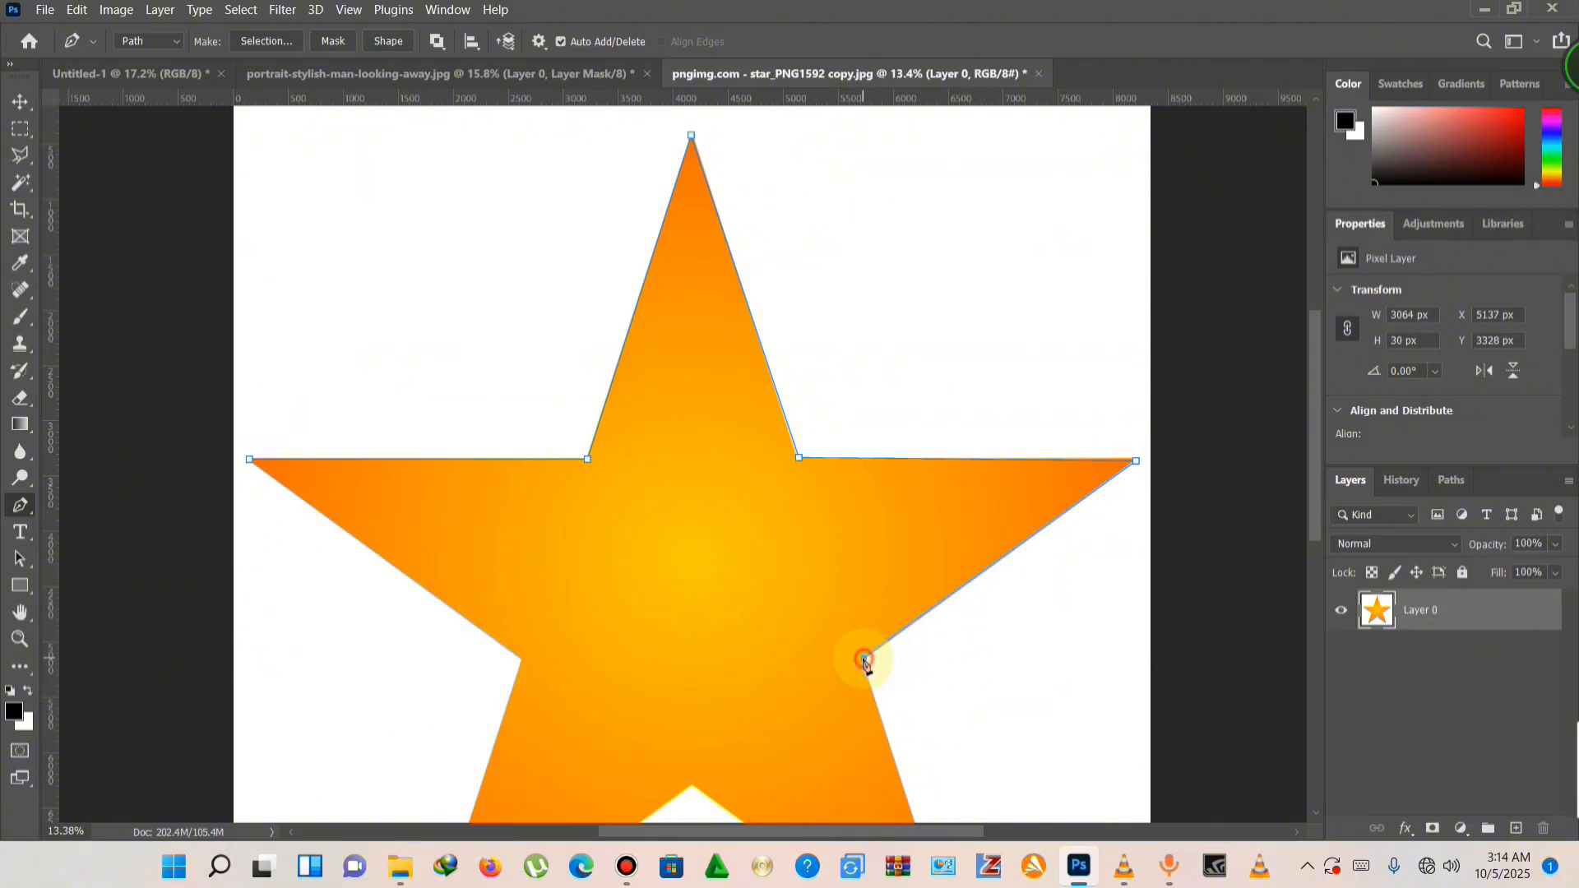
drag(888, 674, 849, 469)
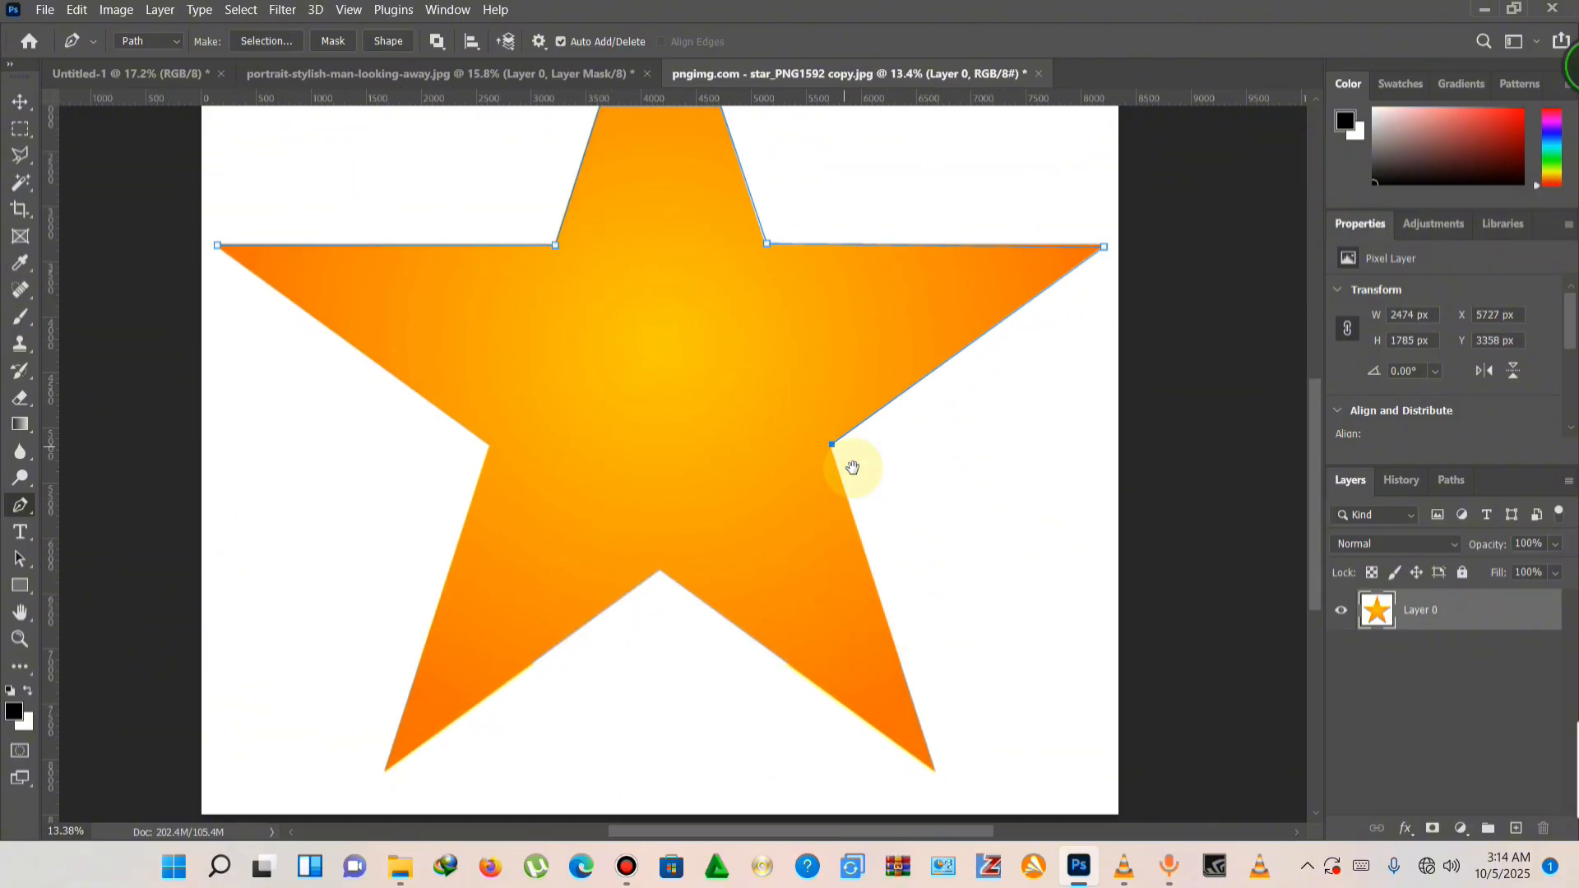
click(935, 769)
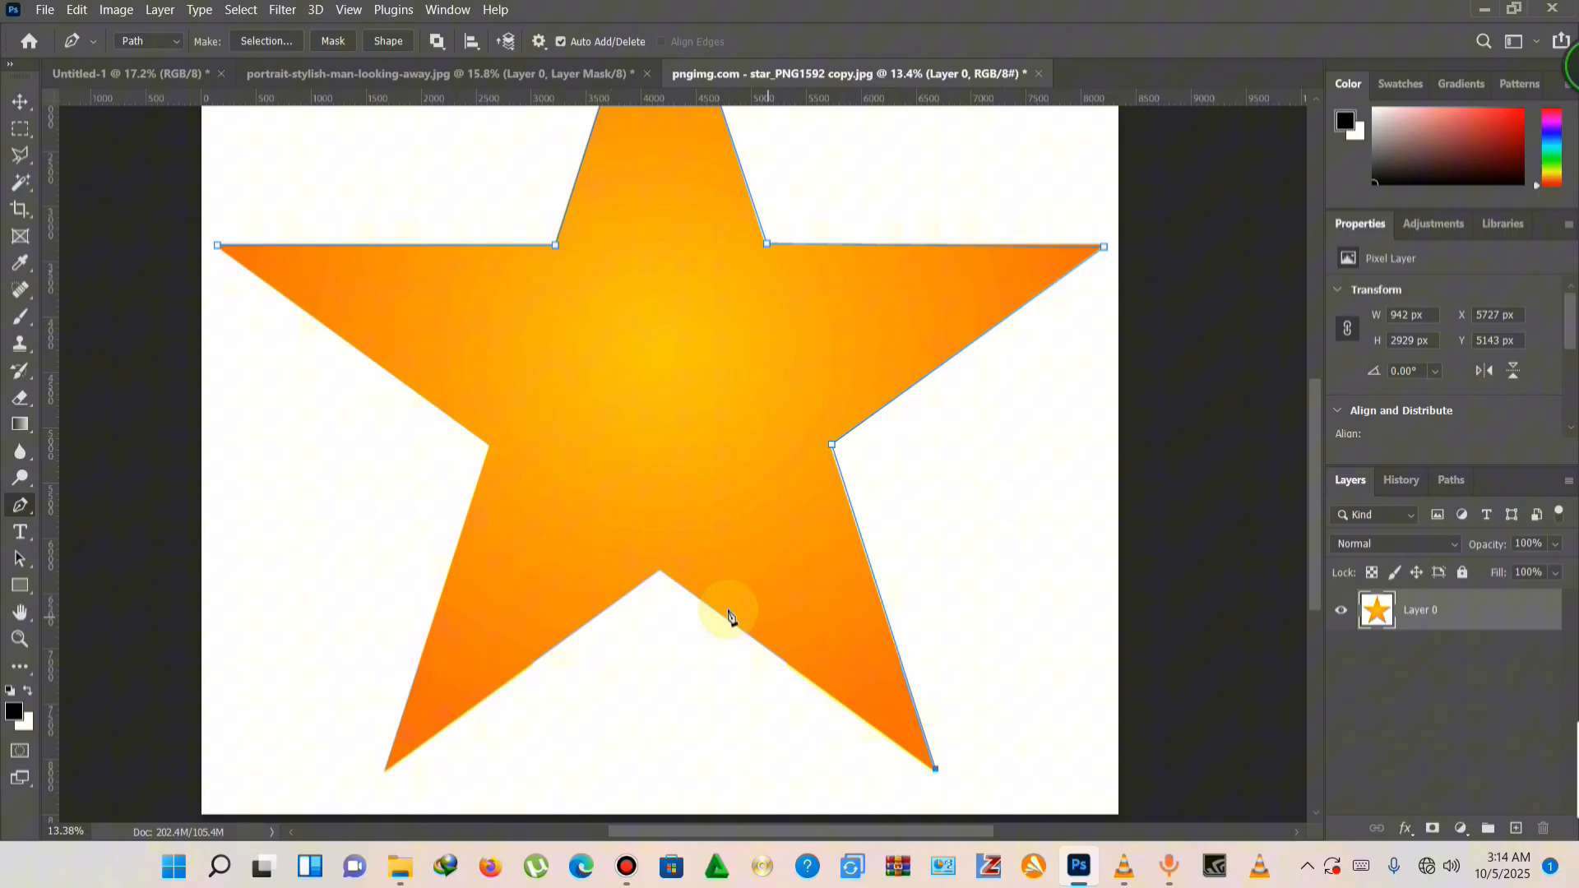
click(659, 570)
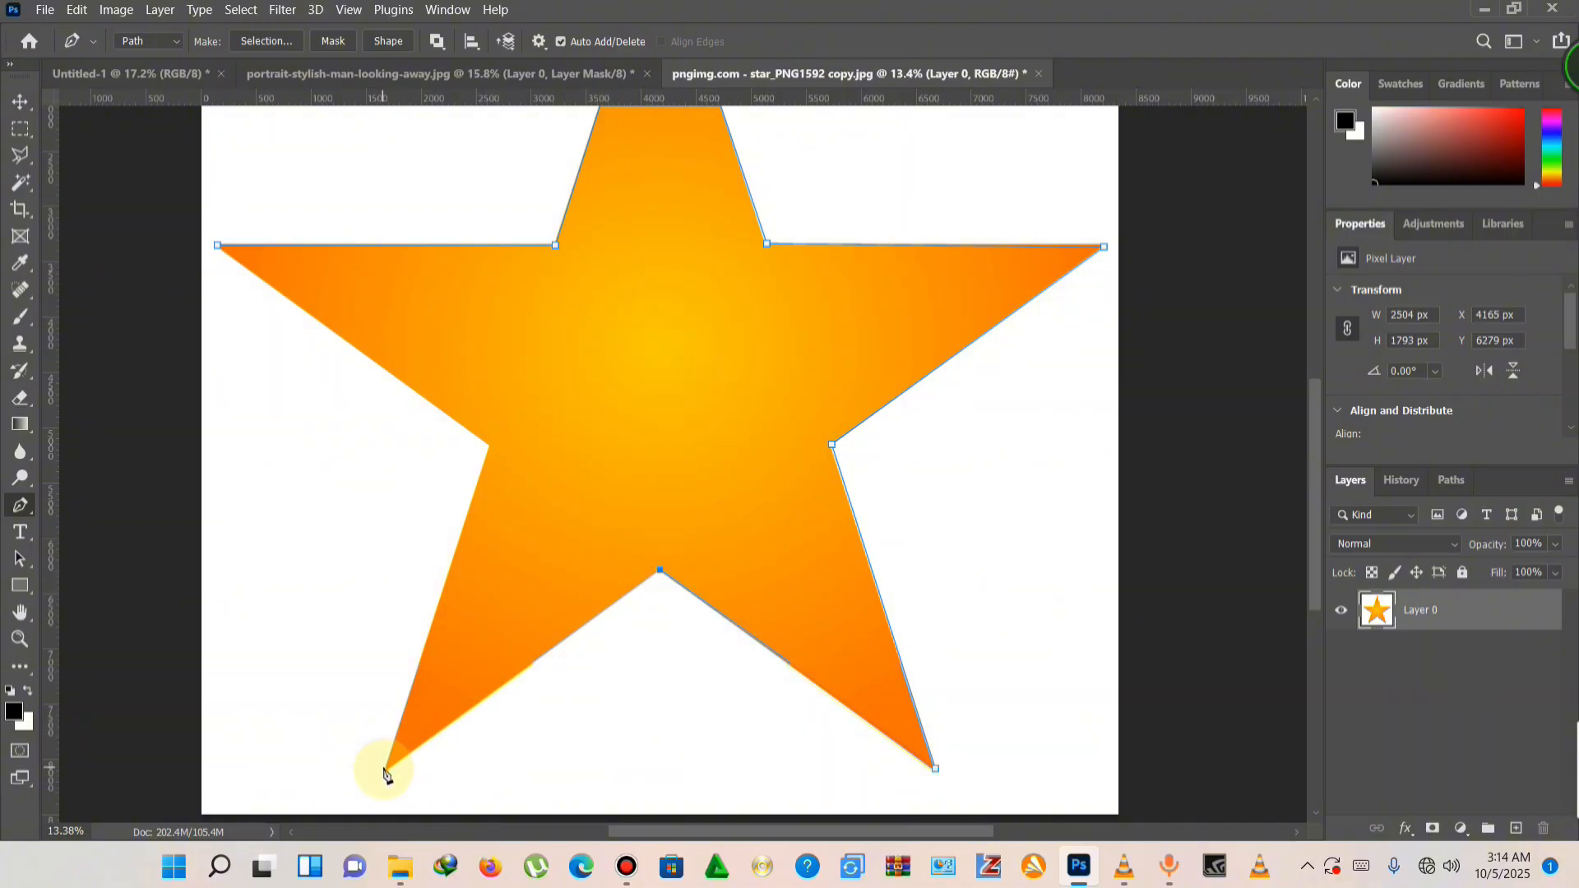
click(385, 770)
click(491, 448)
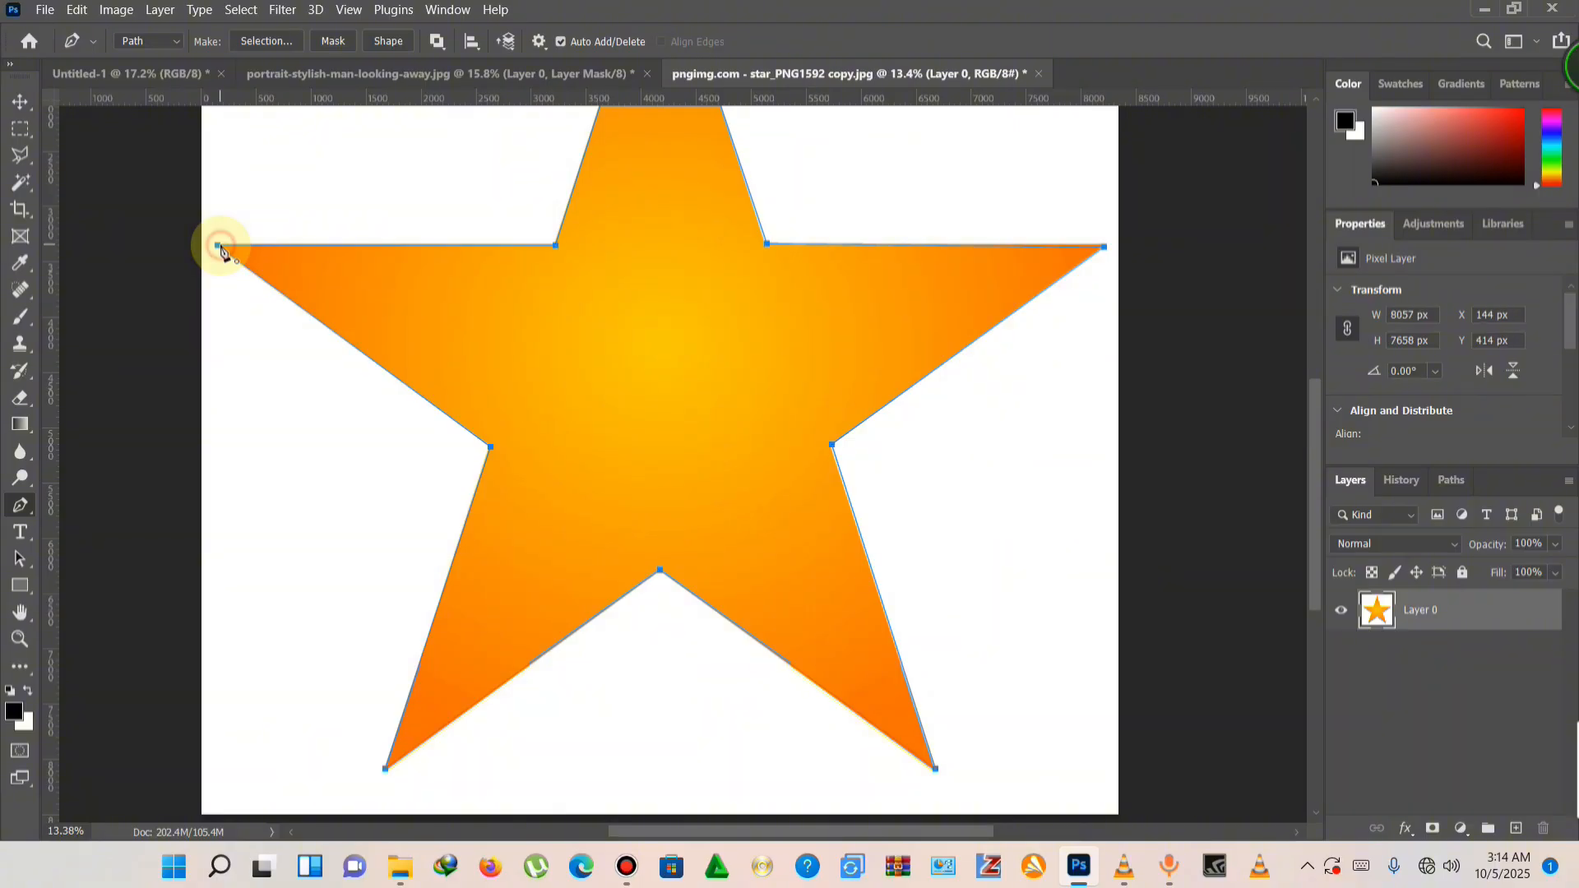
scroll(736, 321, down, 3)
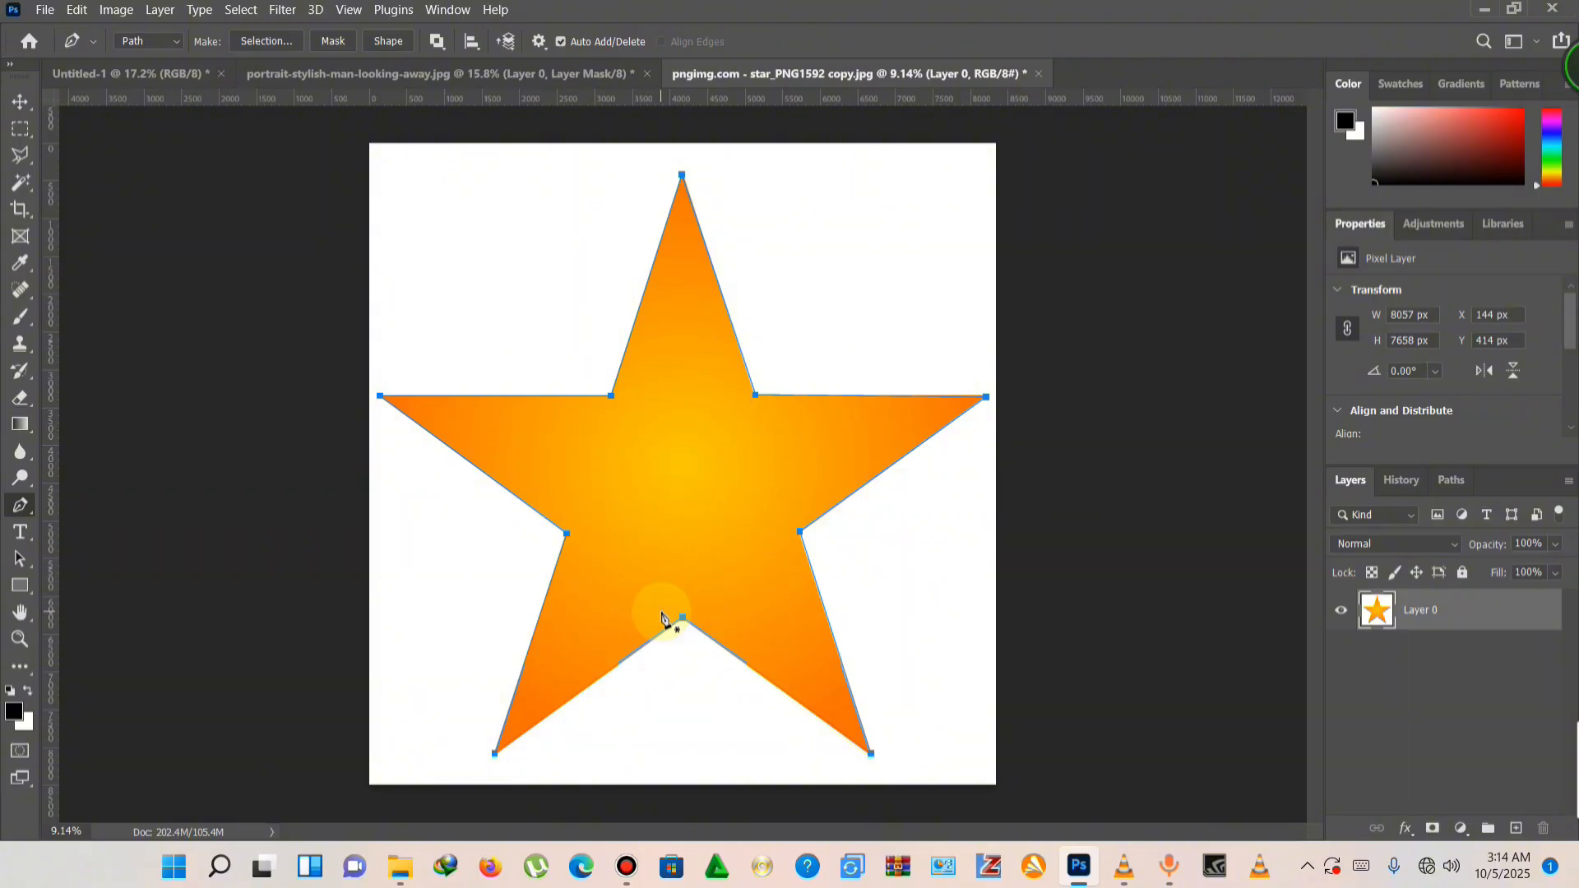
Step: Check the Pen tool's mode options and show the star's work path in the document's list of paths
click(177, 42)
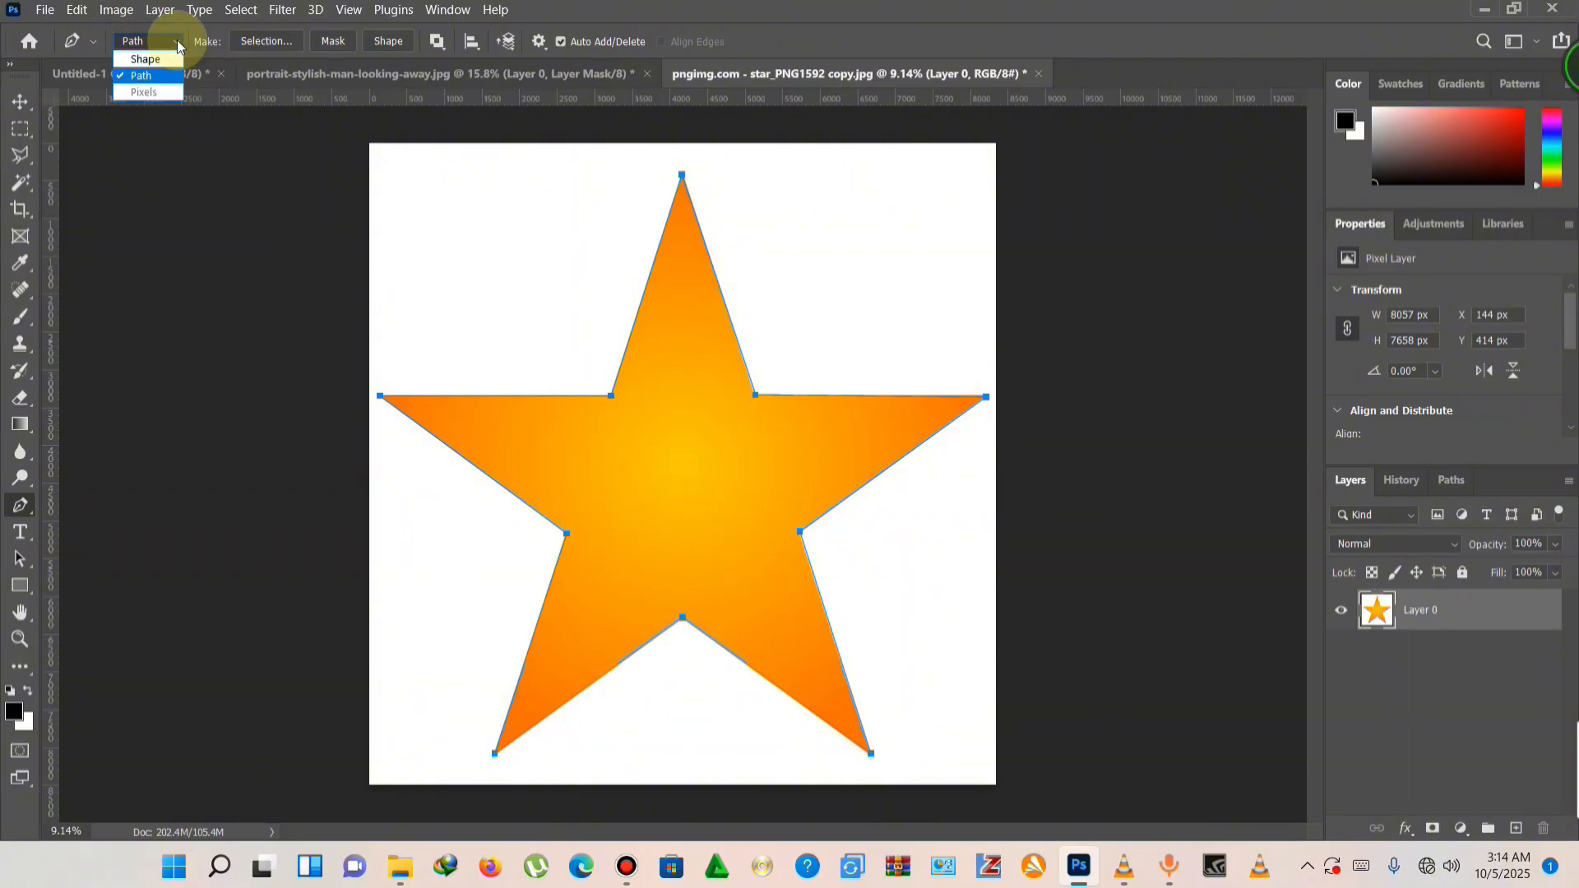
click(177, 41)
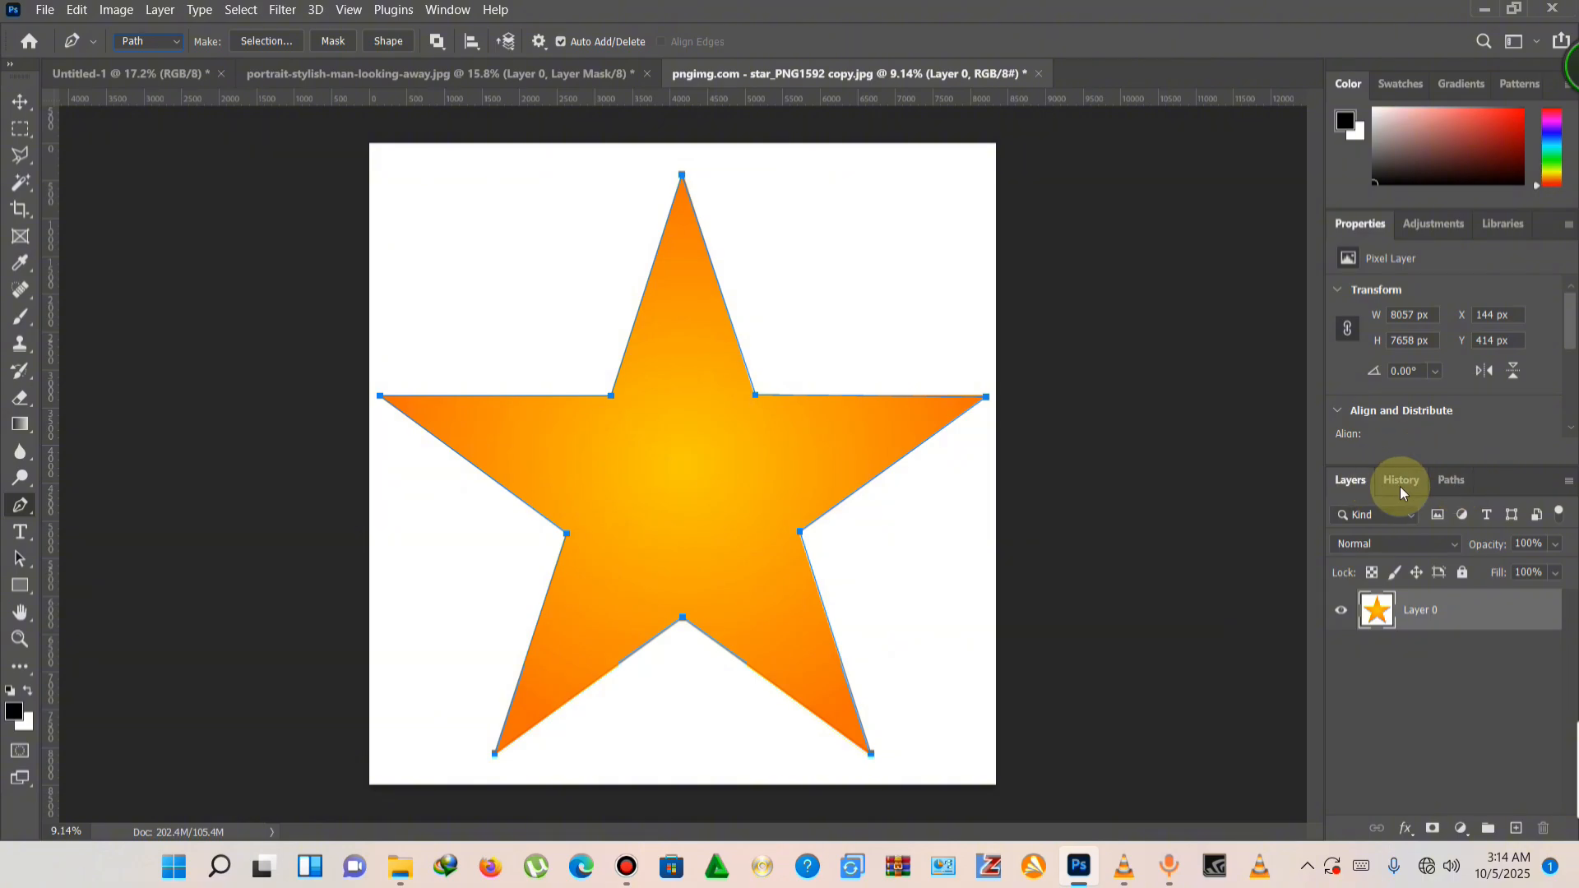
click(1446, 477)
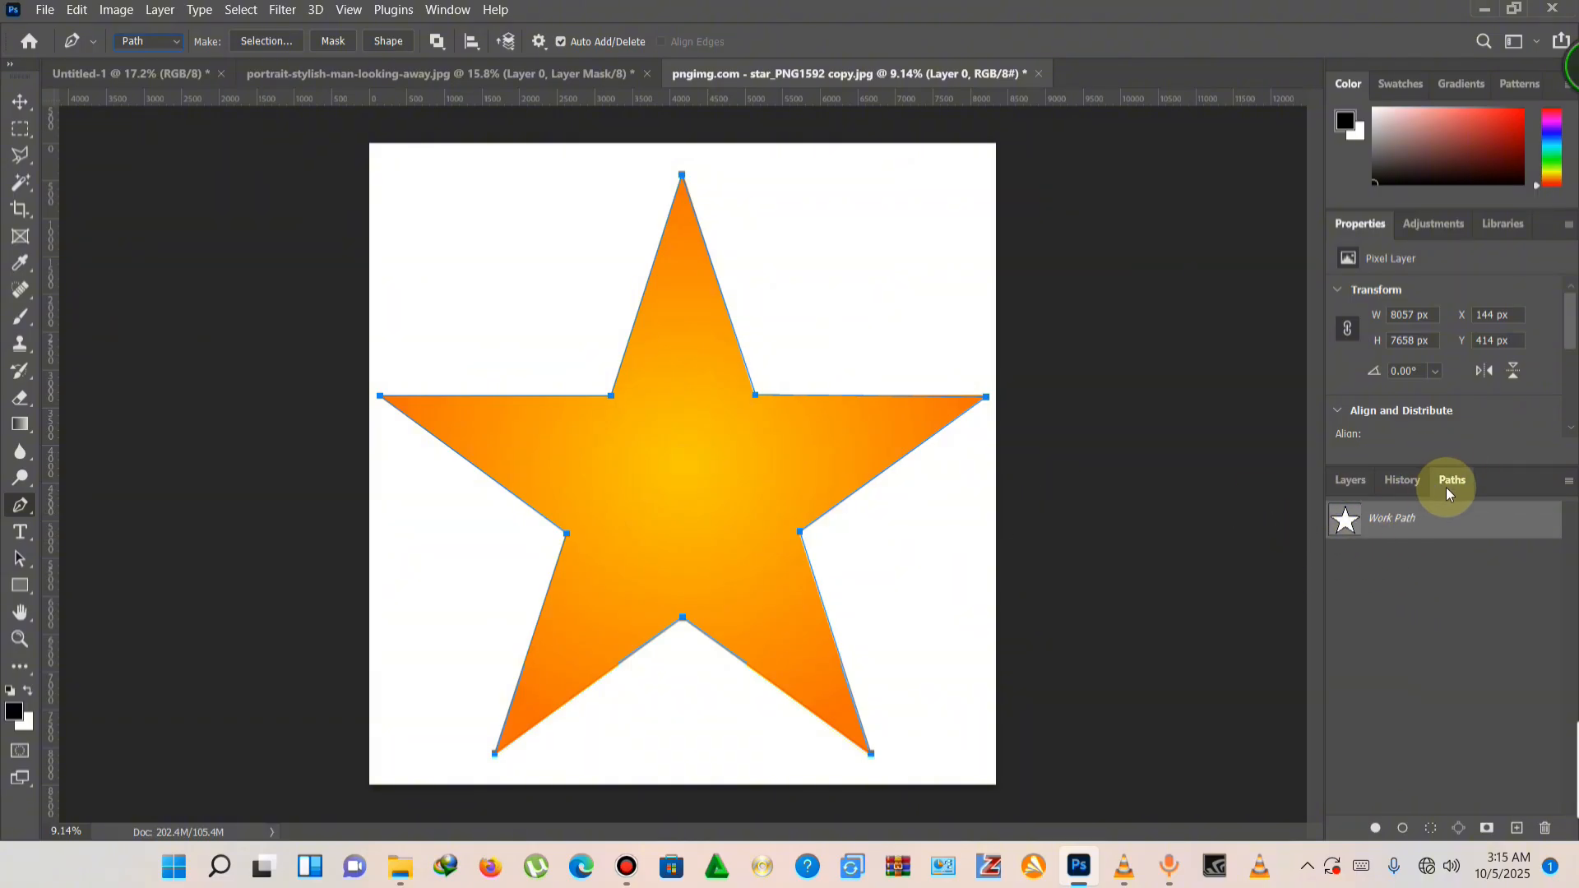
Step: Detach the Paths panel from its group, close it, and return to the layer list
drag(1446, 487, 1100, 465)
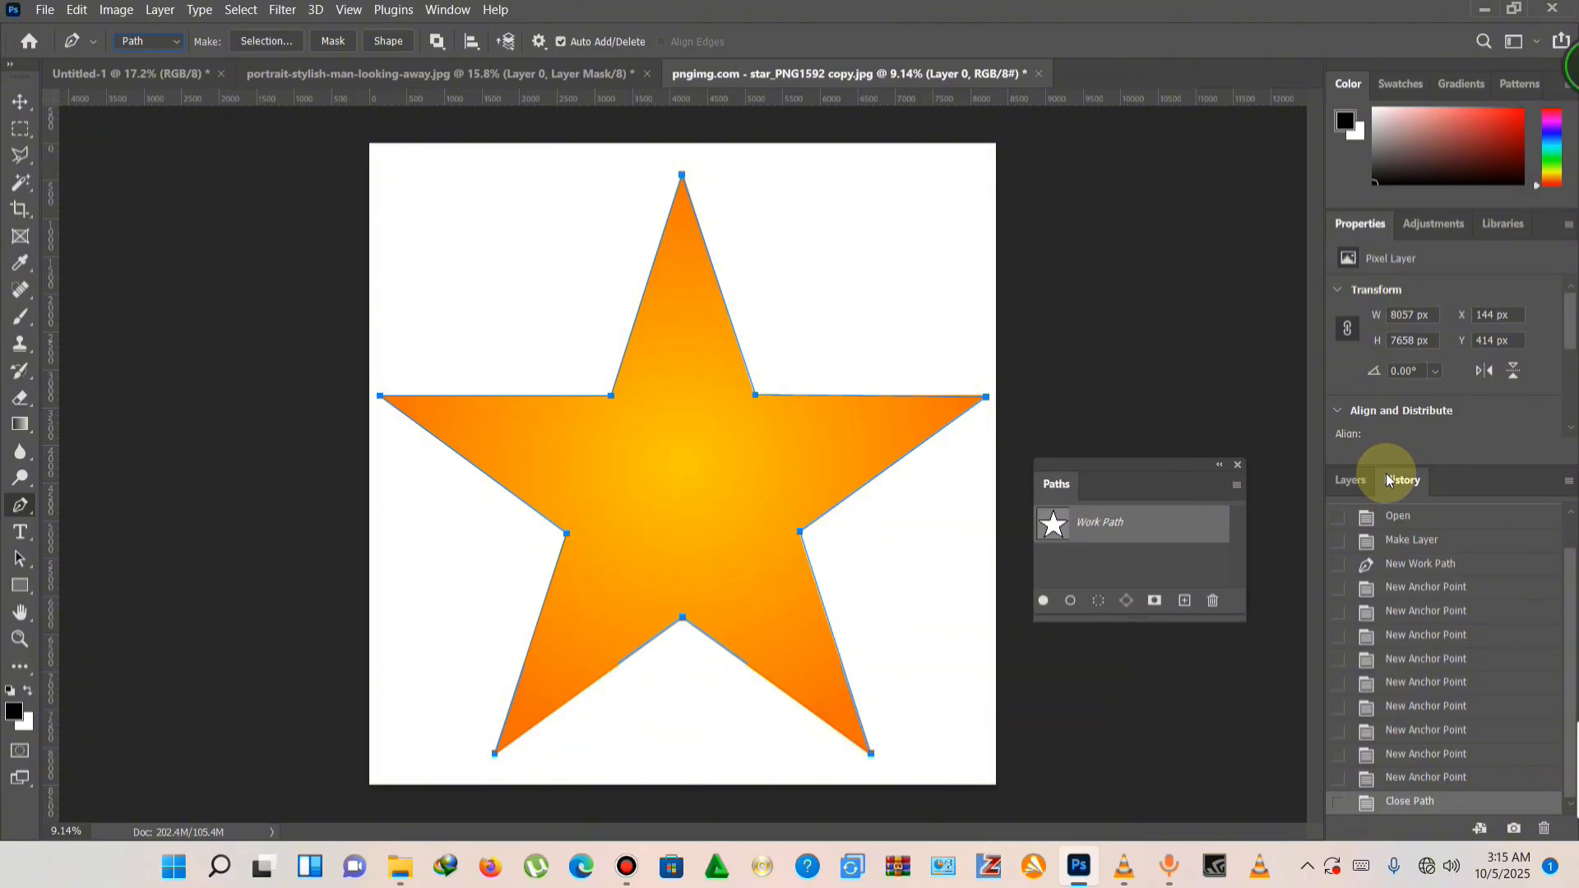
click(1238, 466)
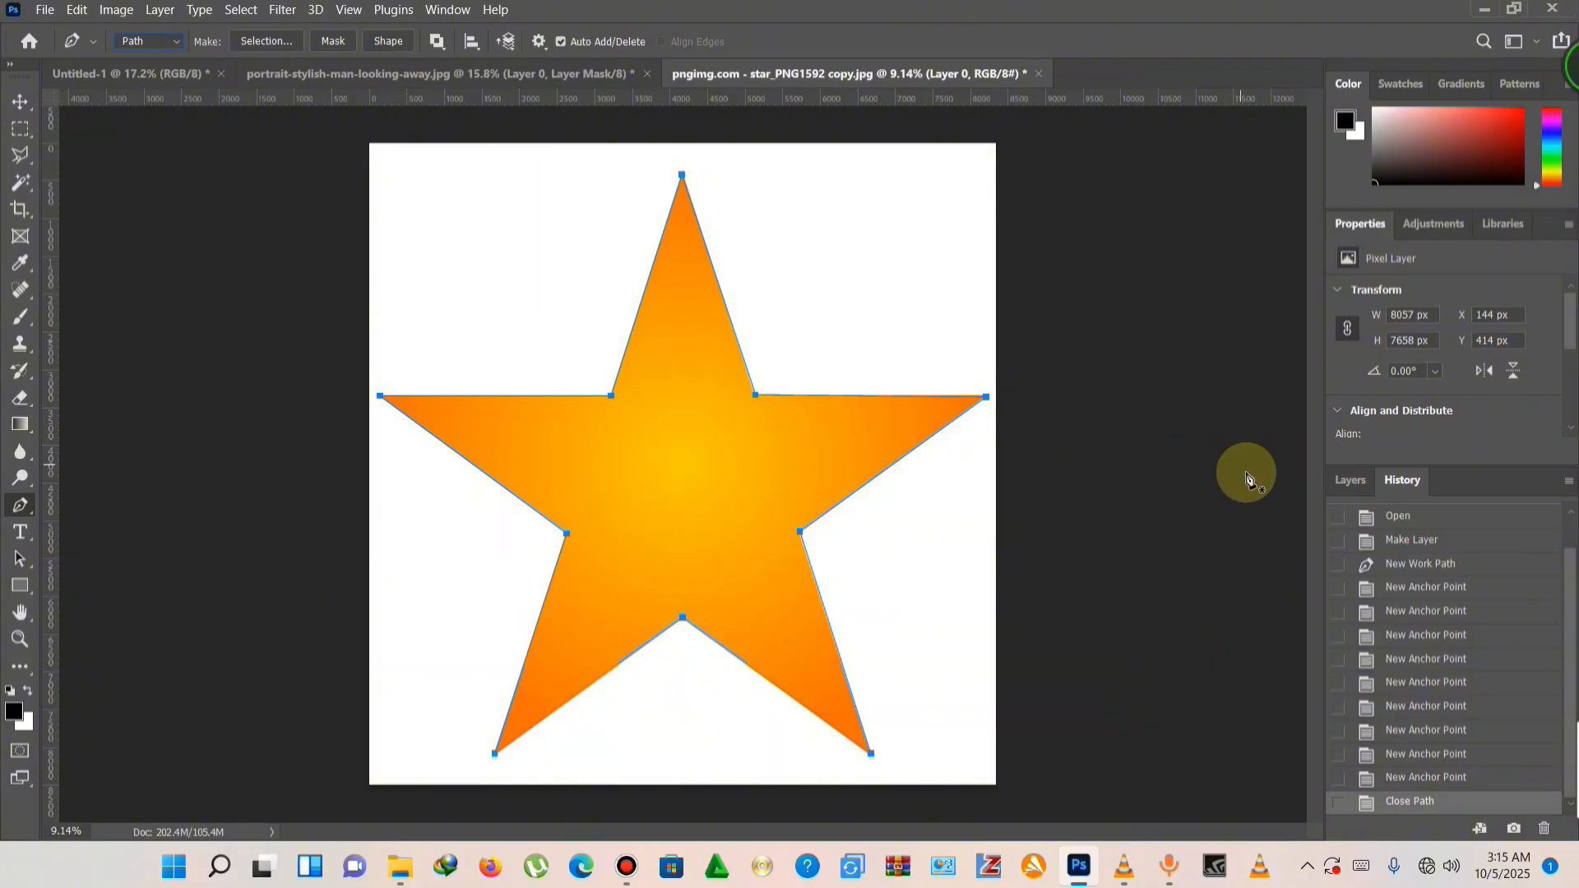
click(1351, 483)
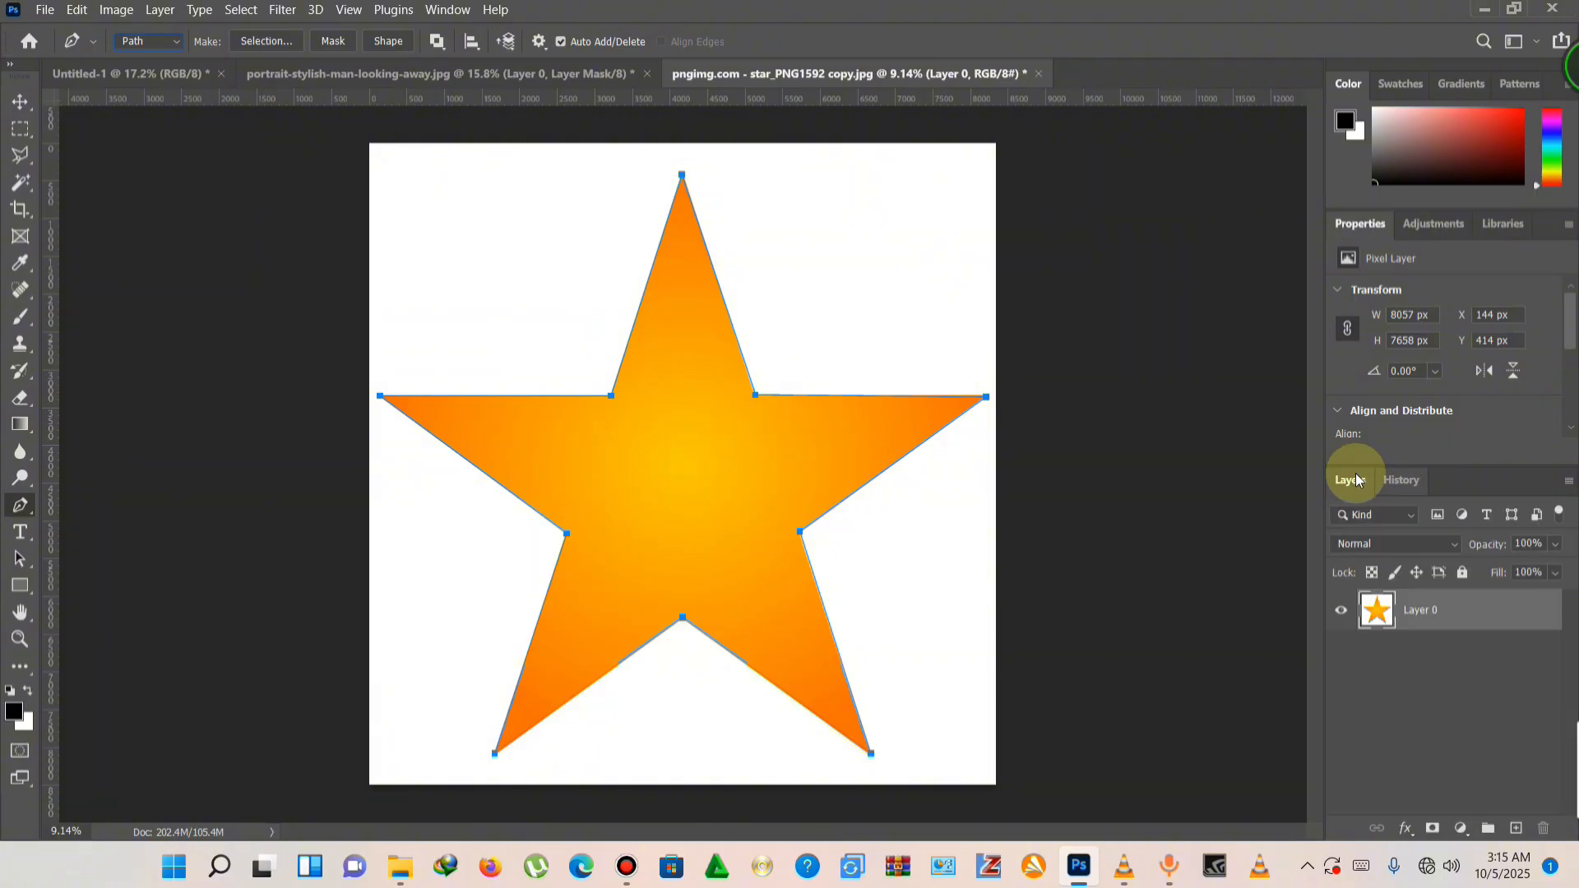
Step: Reopen the Paths panel and dock it back beside Layers and History
click(448, 14)
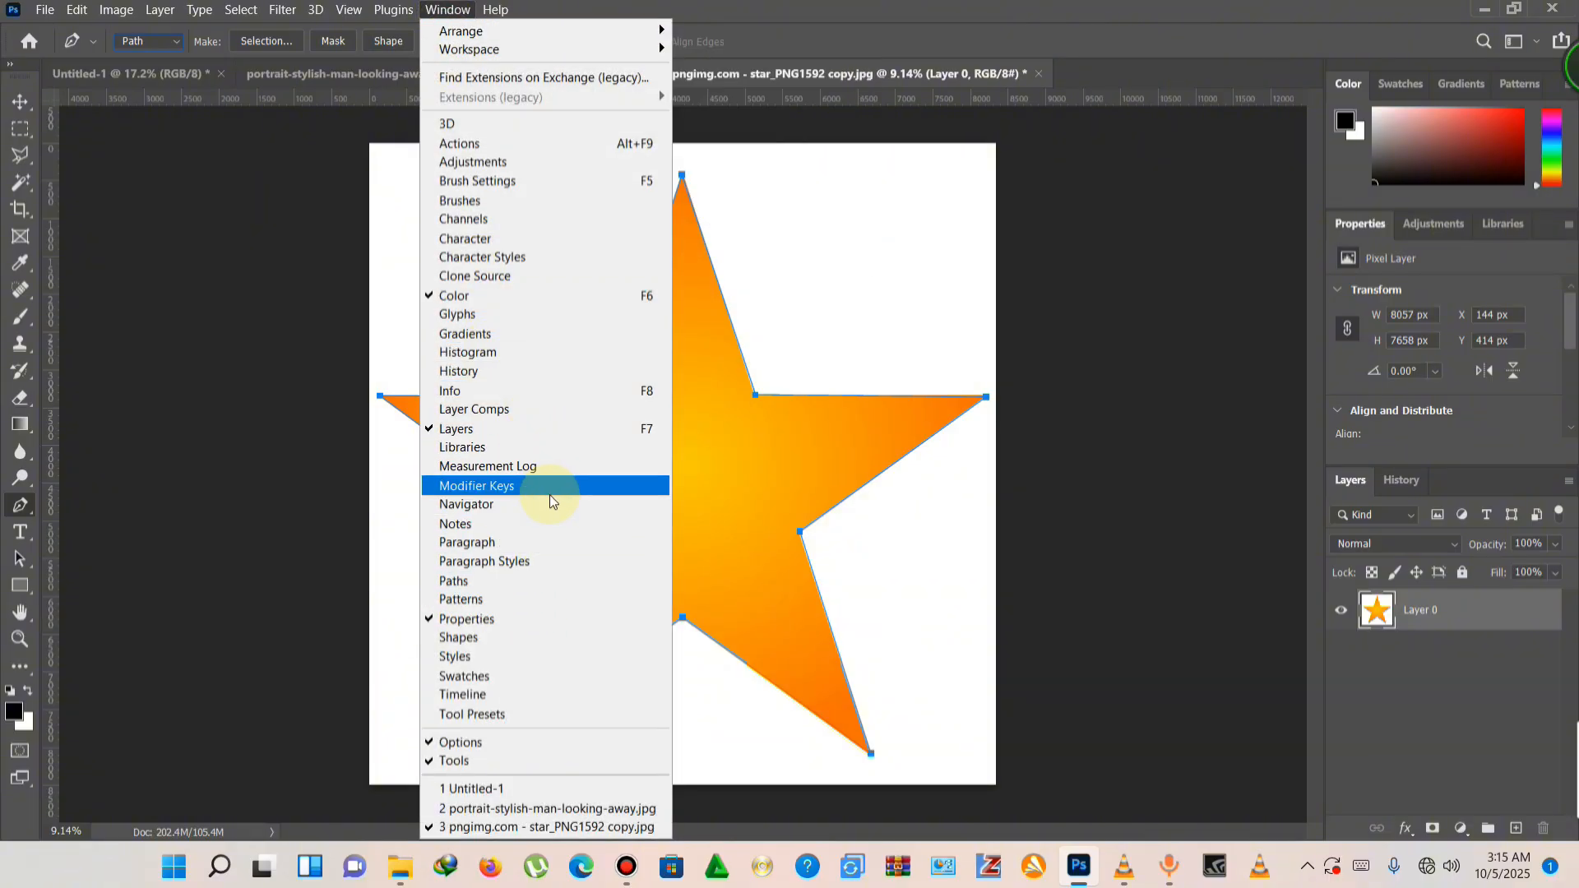
click(493, 588)
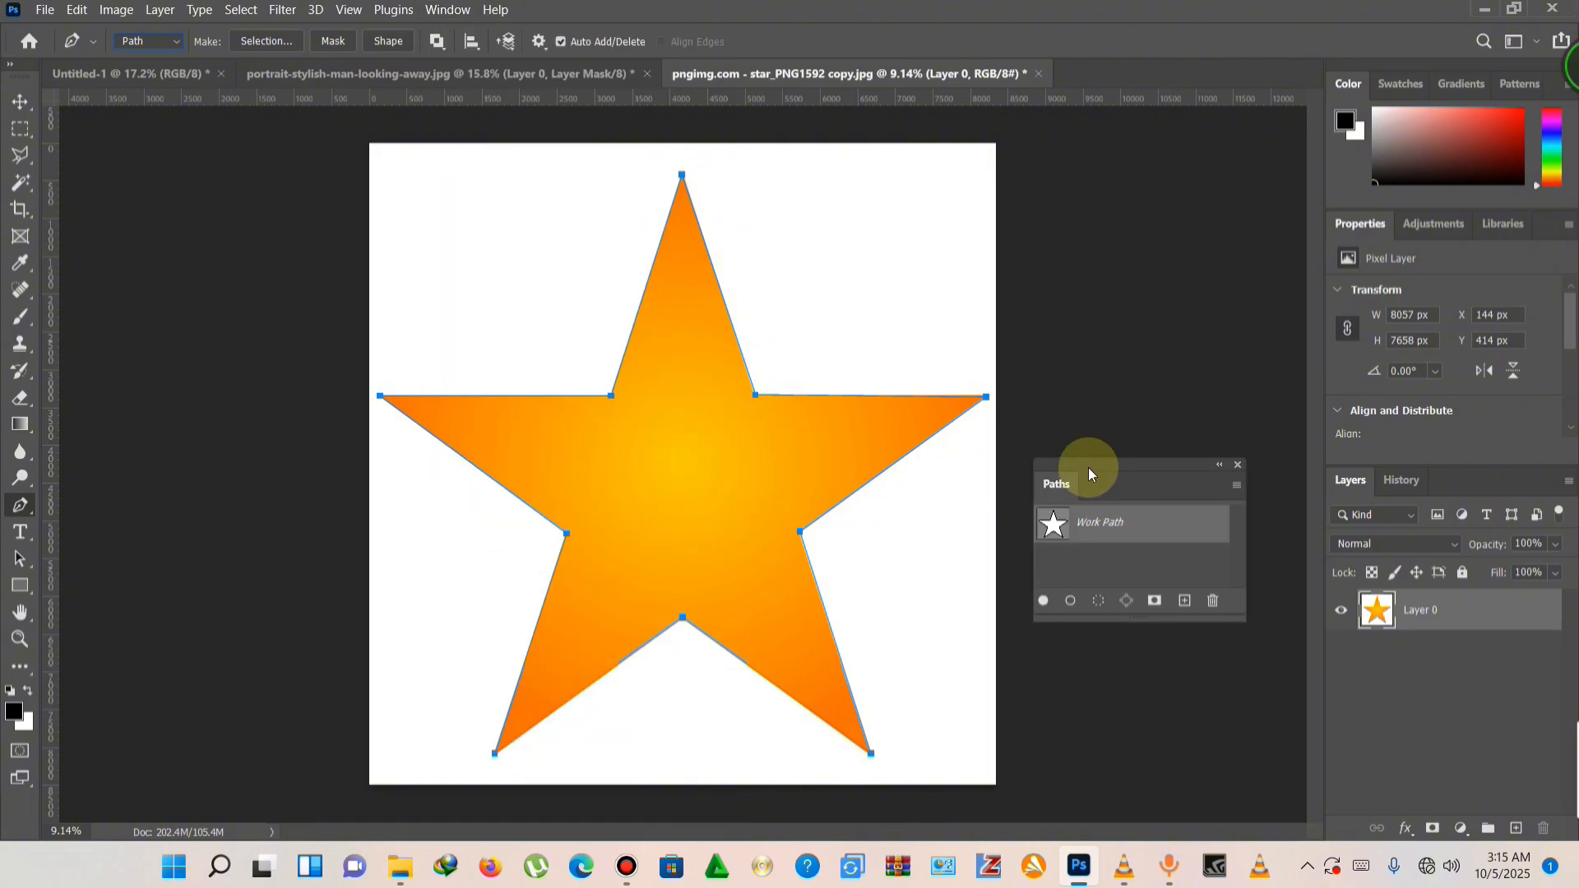
drag(1089, 471, 1487, 489)
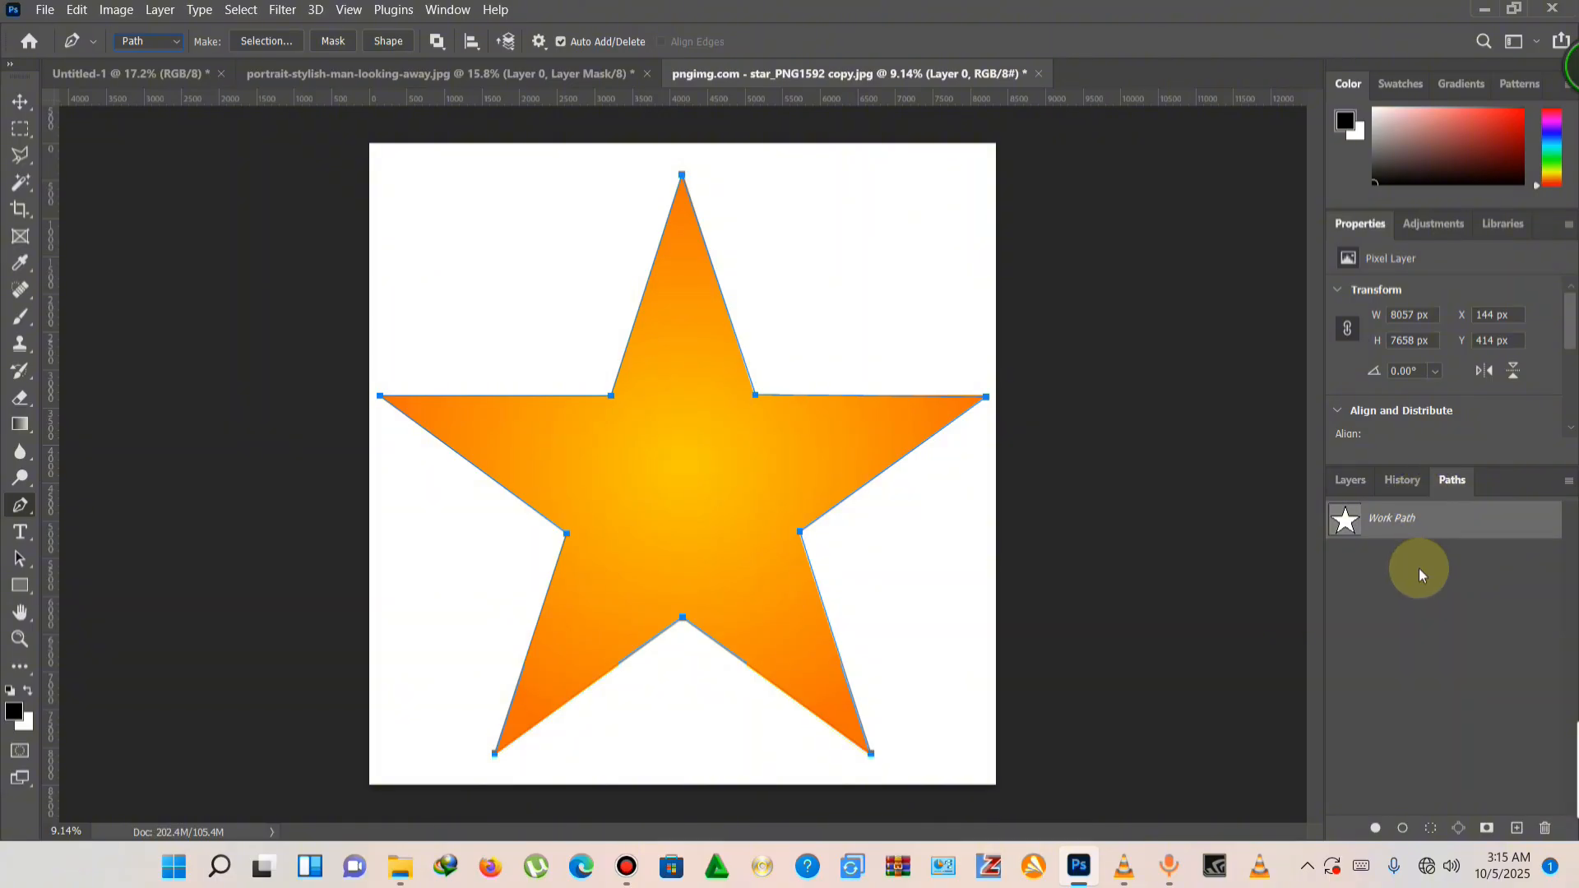
Step: Draw a closed six-point shape of about 1975 × 2086 px beside the star's lower-right side, within the existing work path
click(943, 530)
click(881, 571)
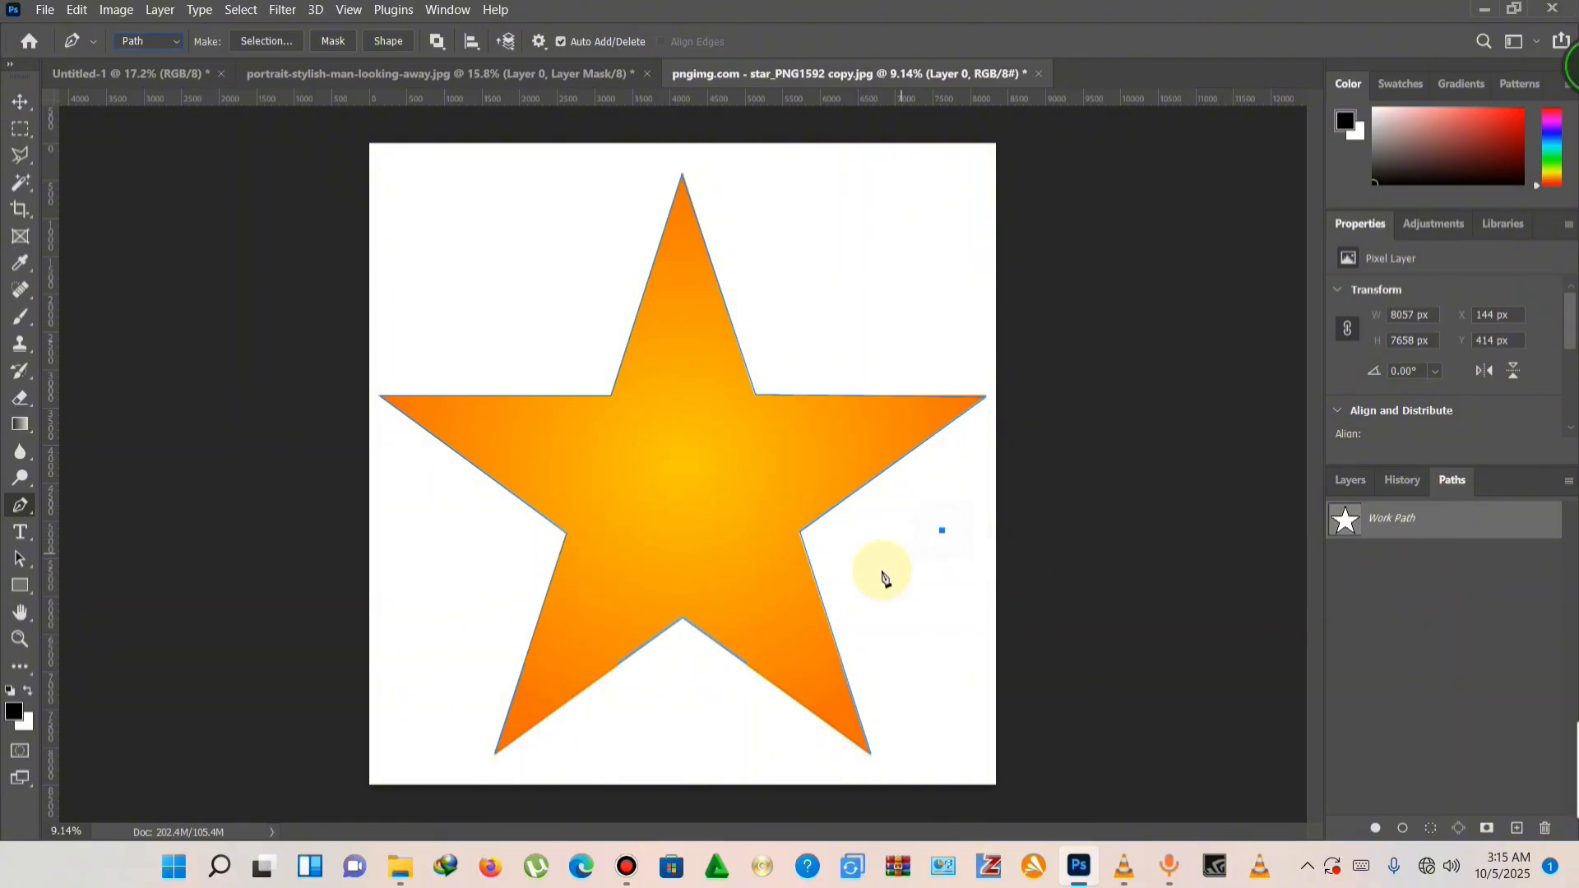
drag(876, 642, 884, 650)
click(955, 688)
click(1023, 639)
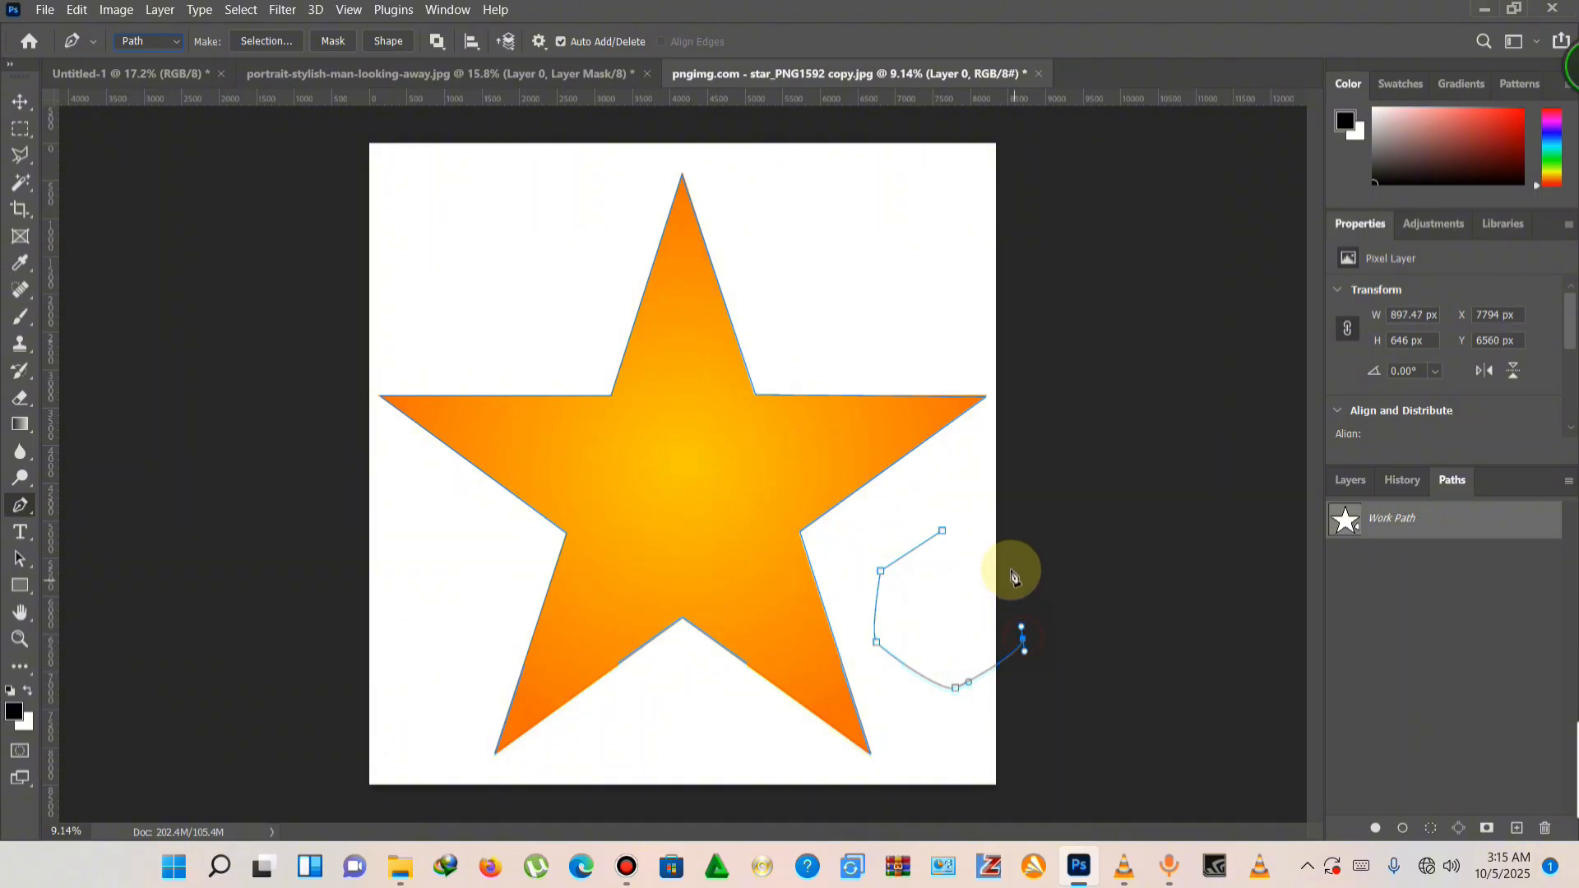
click(1003, 558)
click(944, 531)
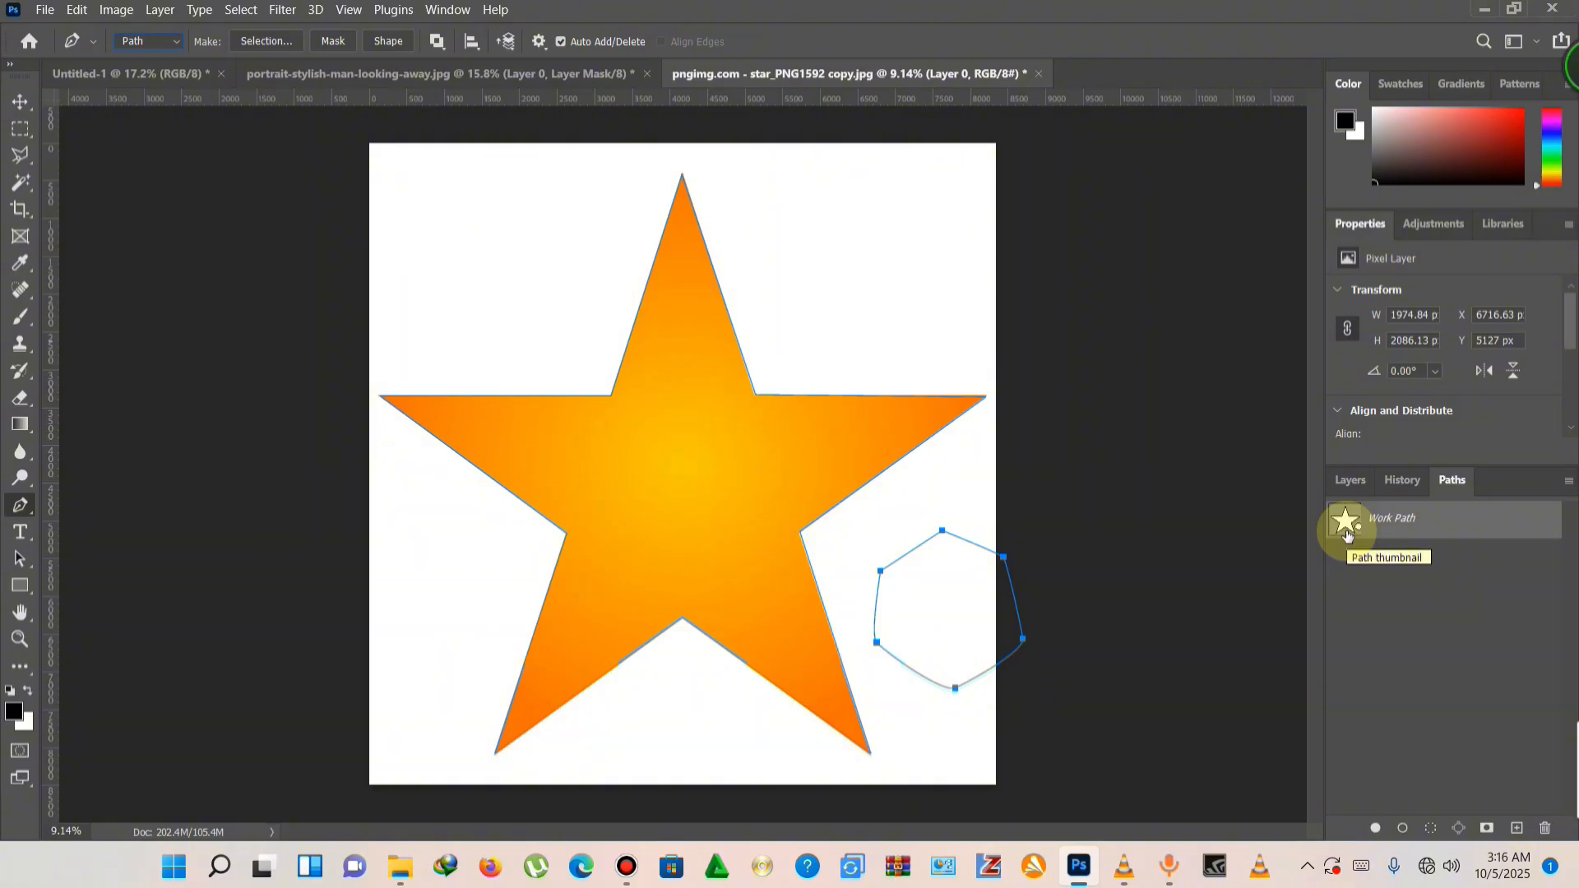
Step: Undo the whole extra six-point shape so that only the star outline remains in the work path
key(ctrl+z)
key(ctrl+z)
key(ctrl+z)
key(ctrl+z)
key(ctrl+z)
key(ctrl+z)
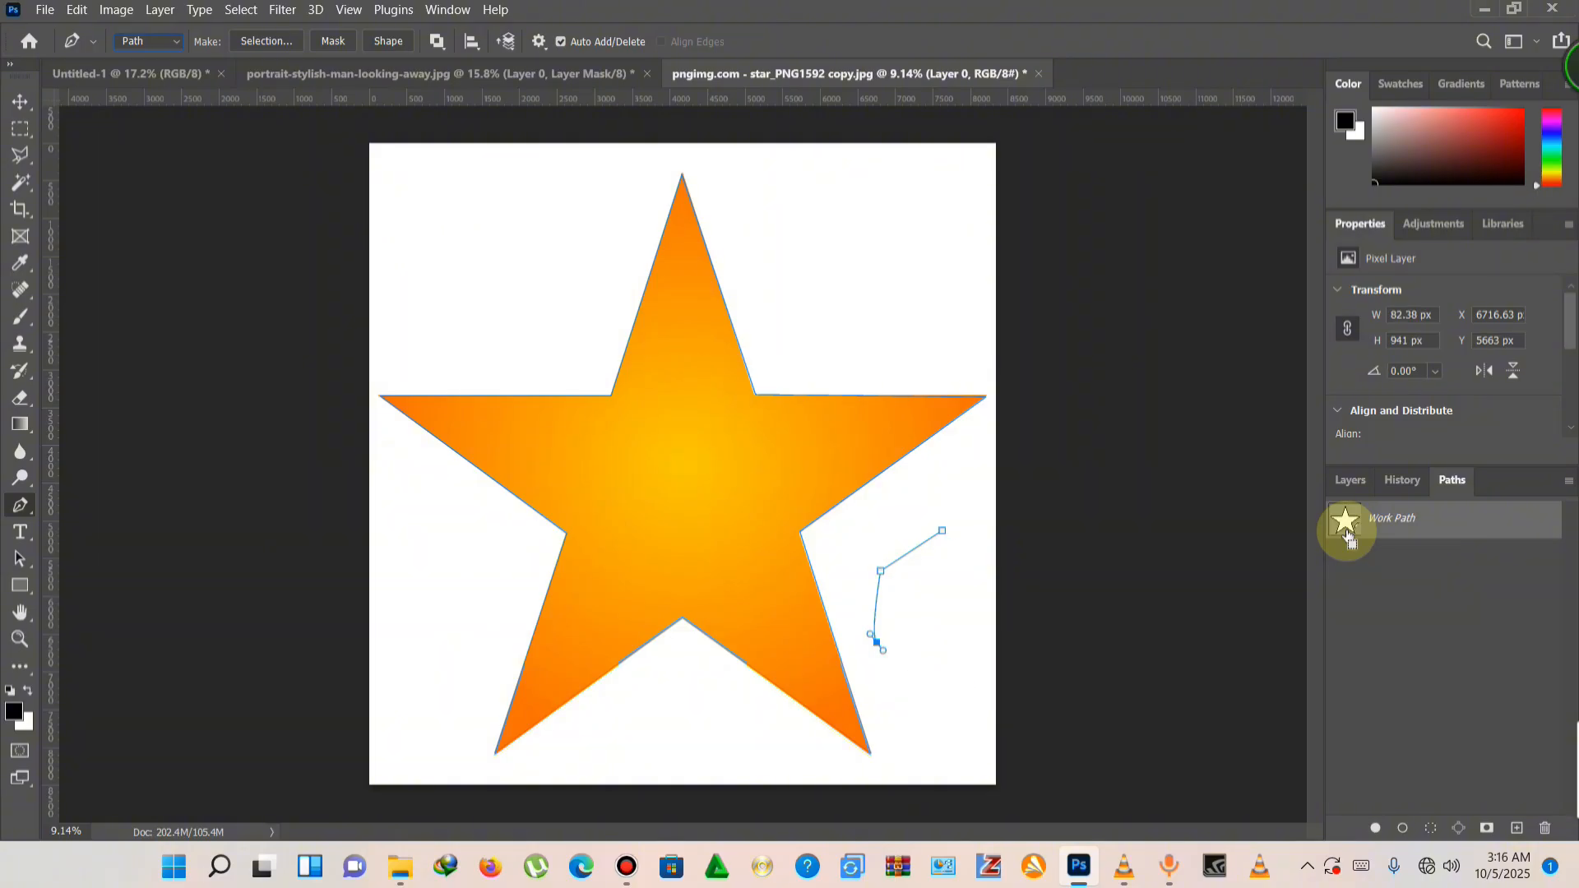
key(ctrl+z)
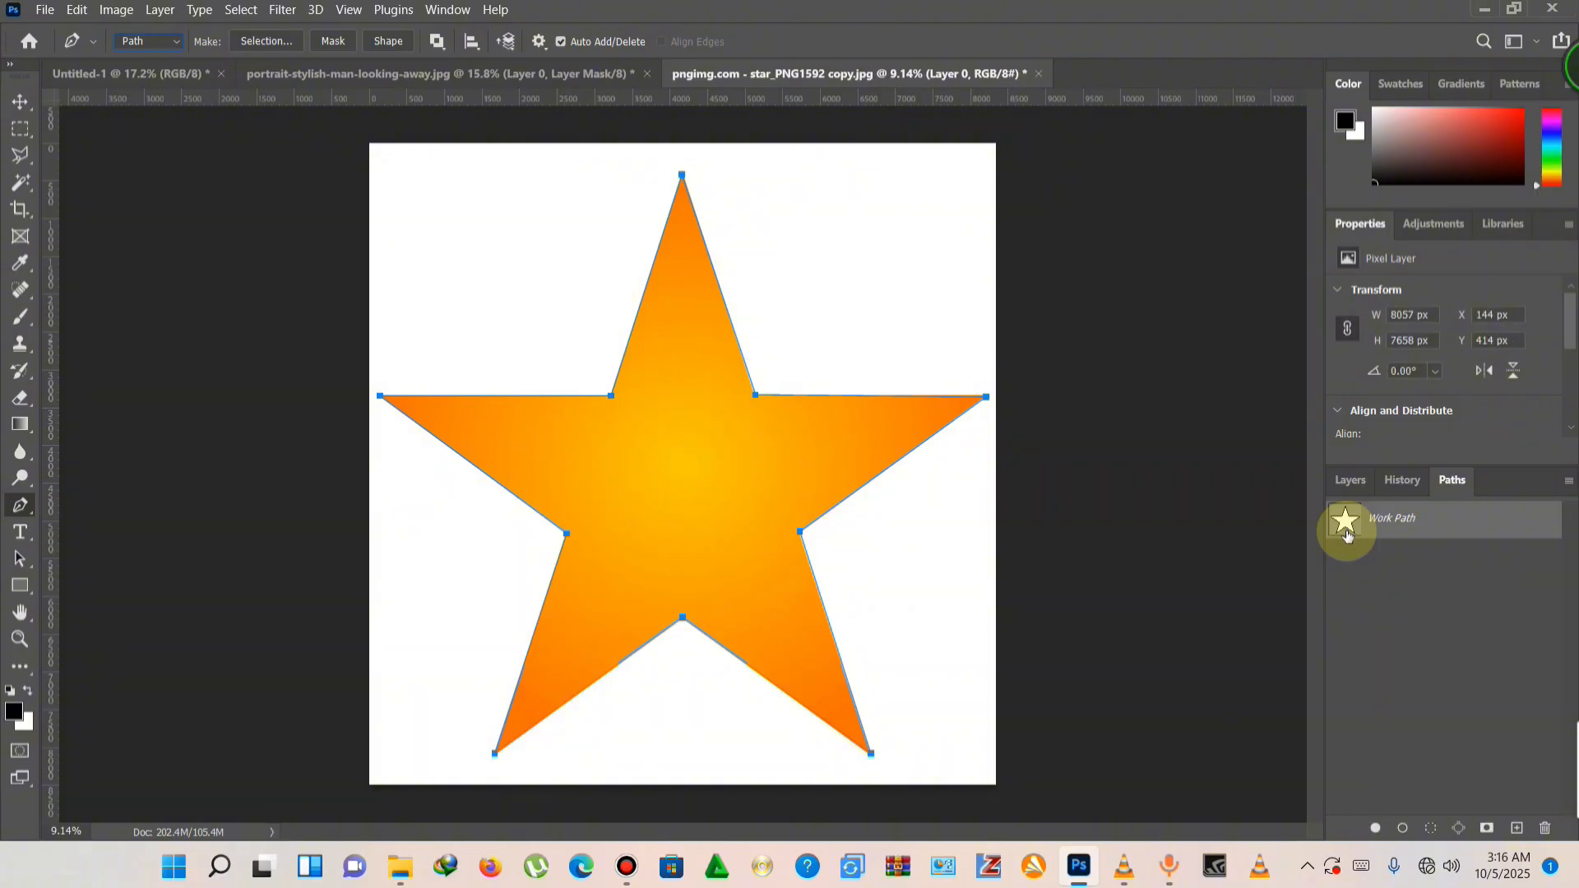
Step: Create a separate new path and draw a closed six-point shape of about 2073 × 1949 px above the star's right arm
click(1519, 828)
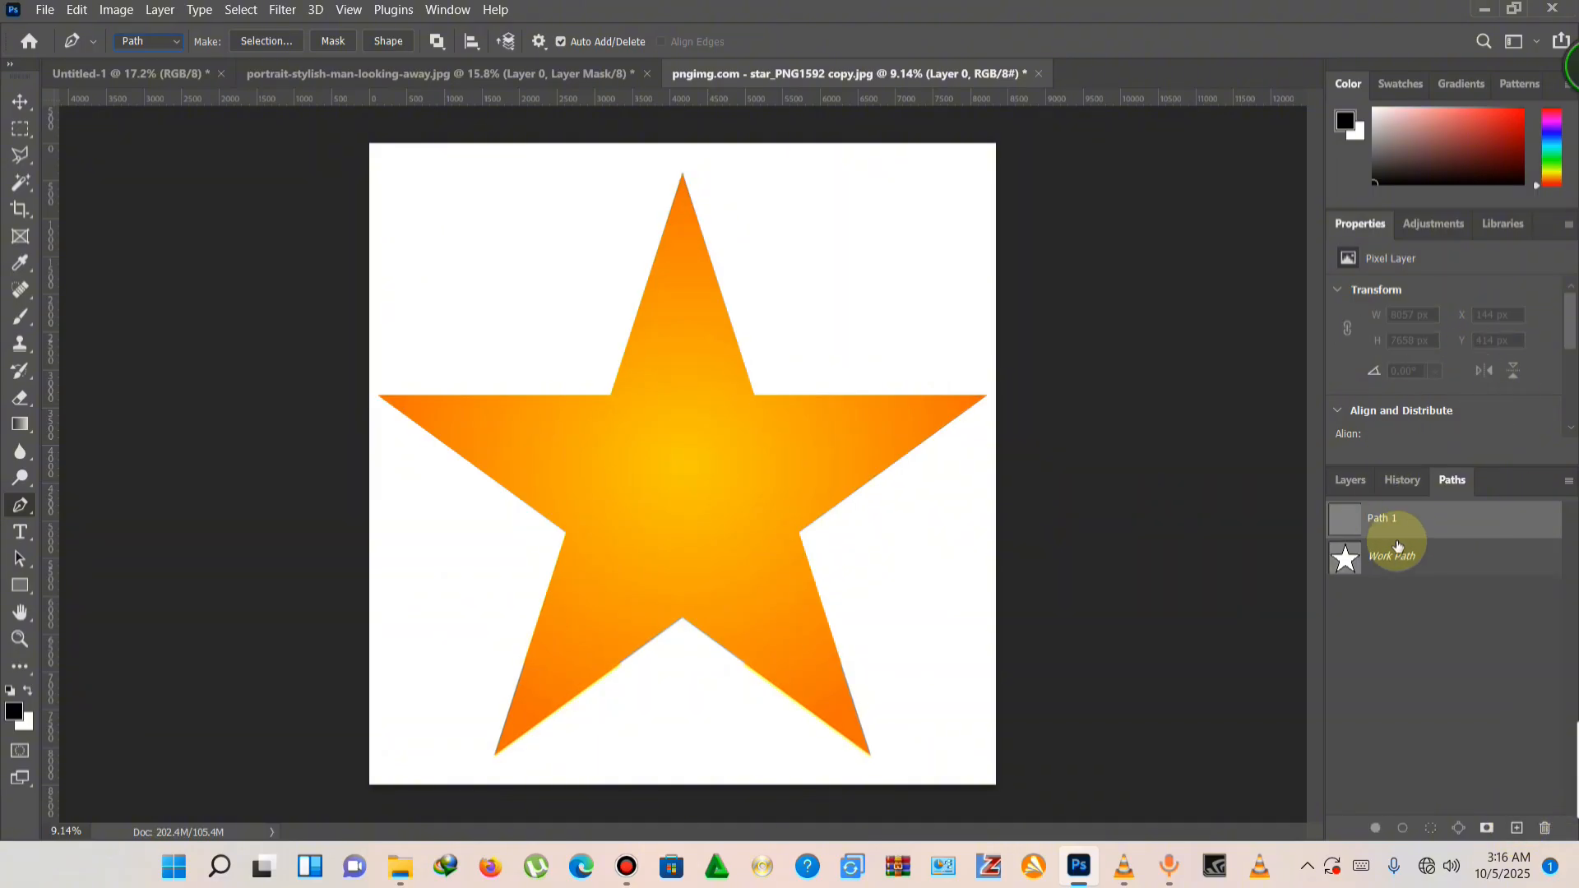
click(875, 228)
click(818, 267)
click(820, 351)
click(950, 369)
click(968, 260)
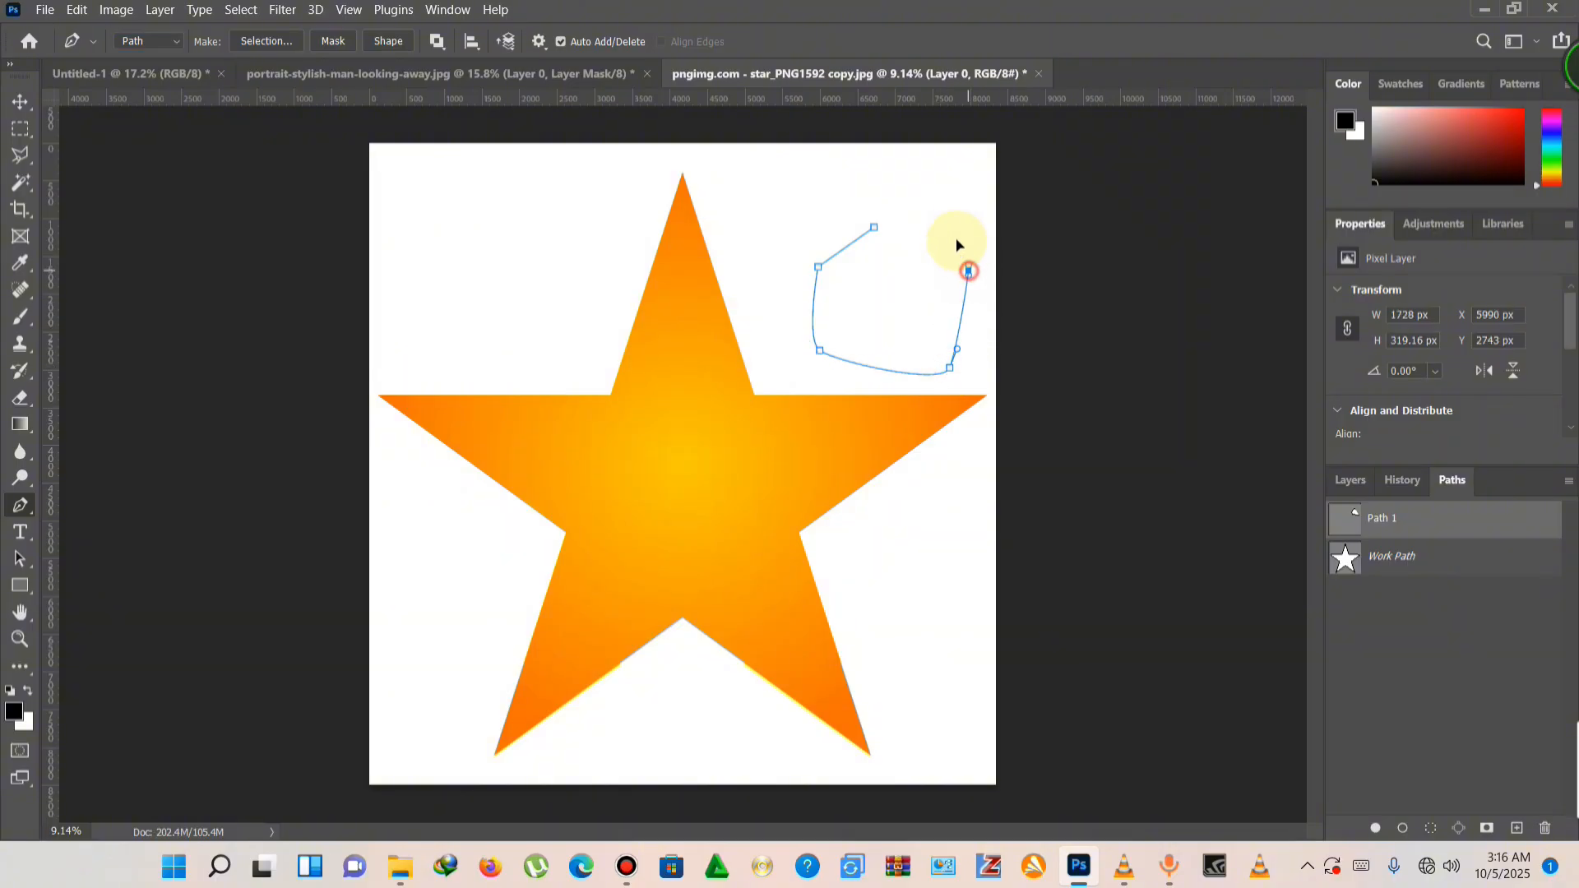
drag(951, 235, 945, 228)
click(875, 230)
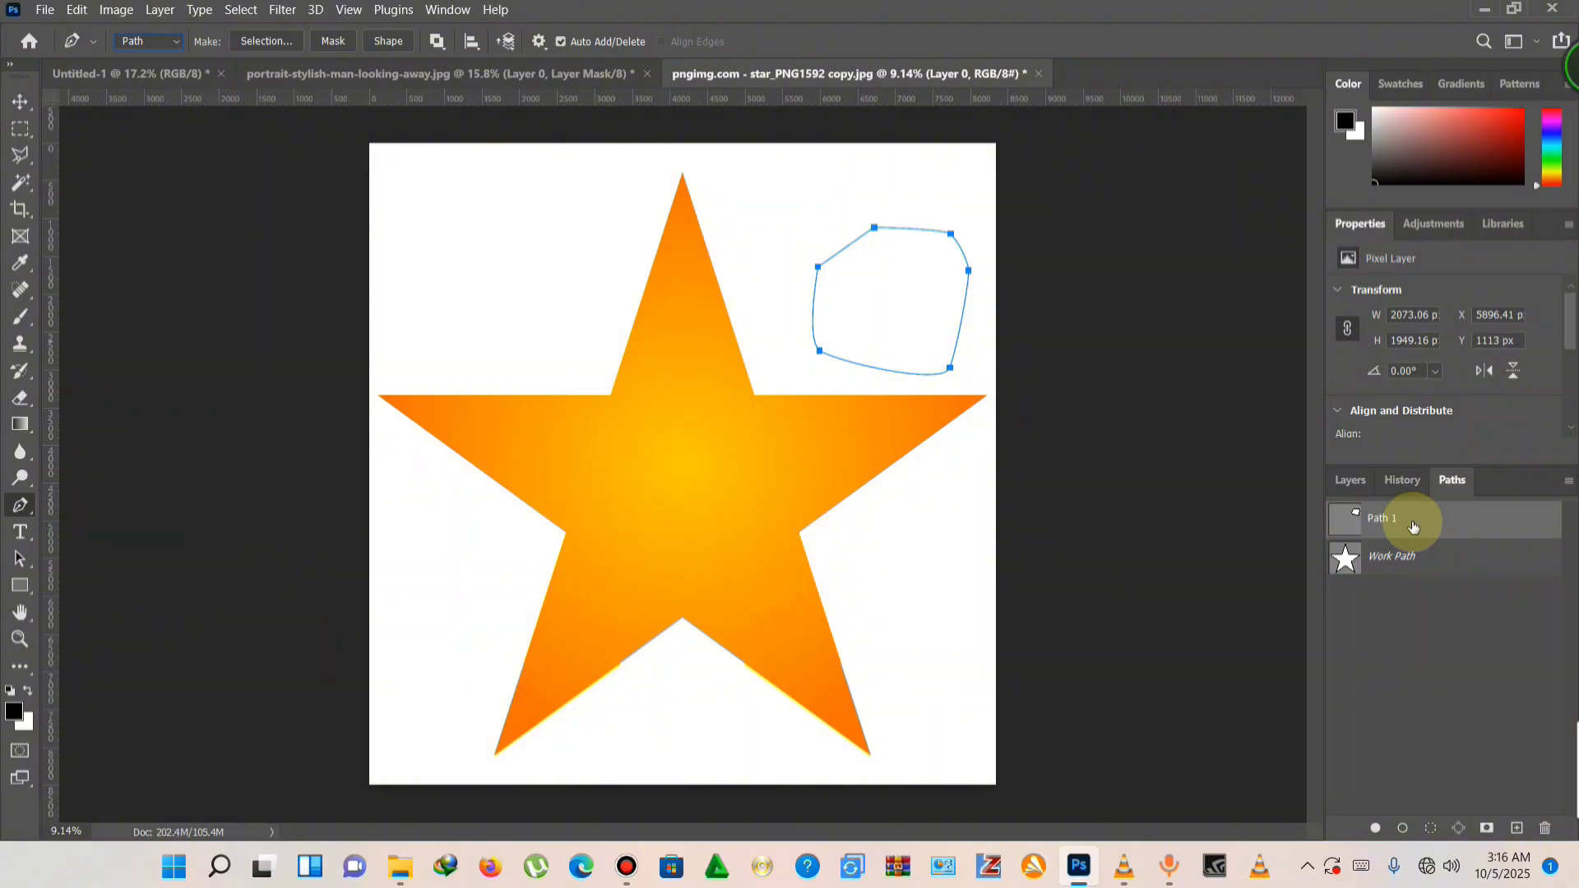
Step: Delete Path 1 and compare the remaining path list with the layer list
drag(1413, 527, 1545, 829)
mouse_move(1546, 828)
mouse_down()
mouse_move(1542, 814)
mouse_move(1545, 828)
mouse_up()
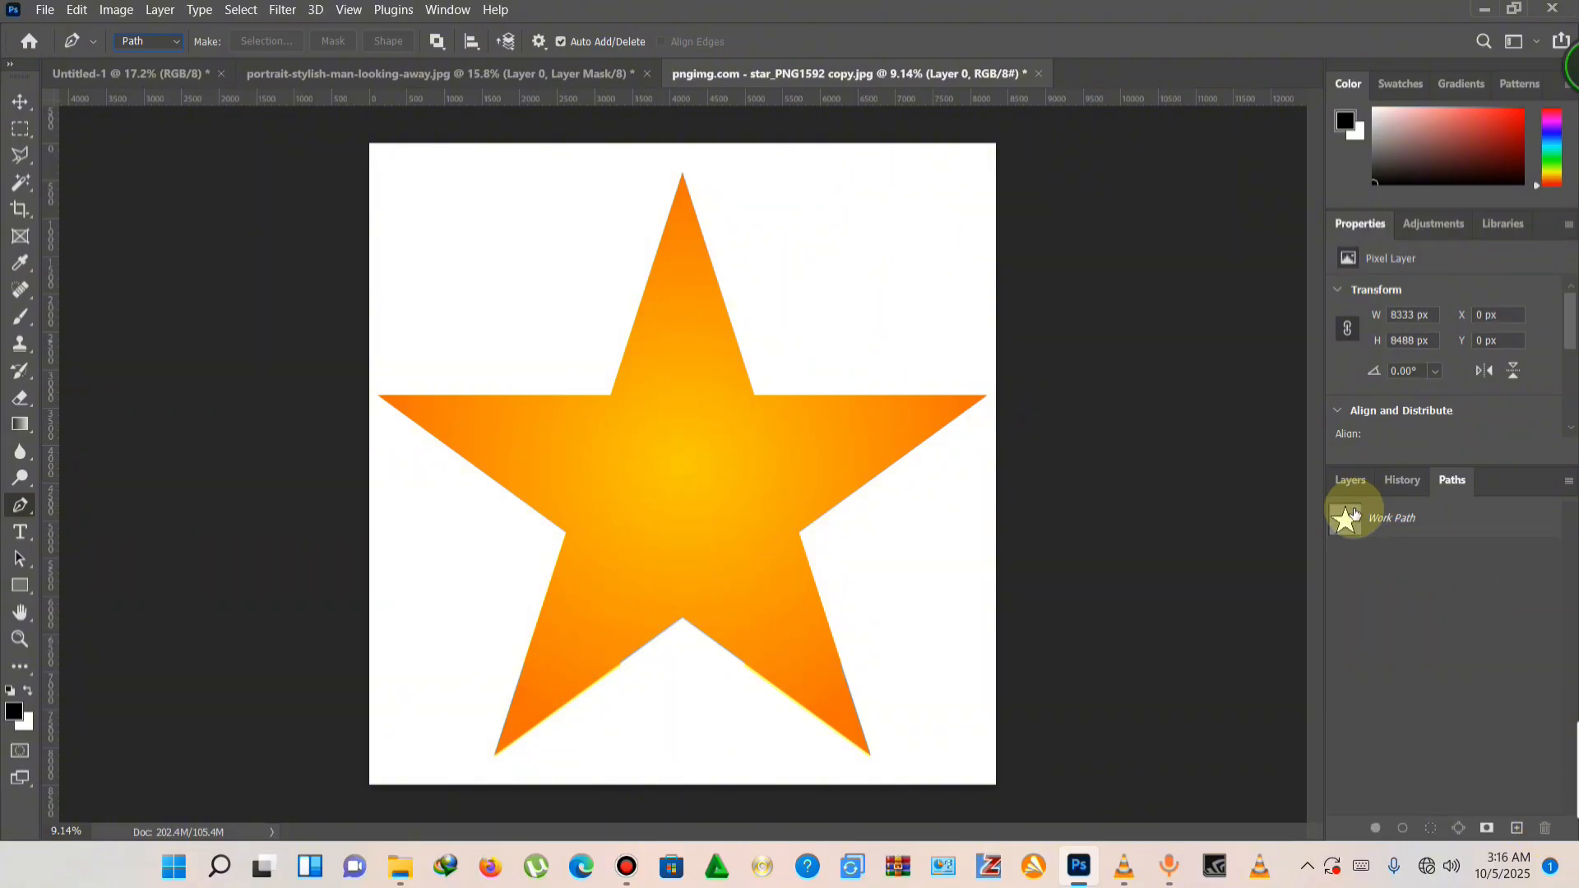
click(1350, 480)
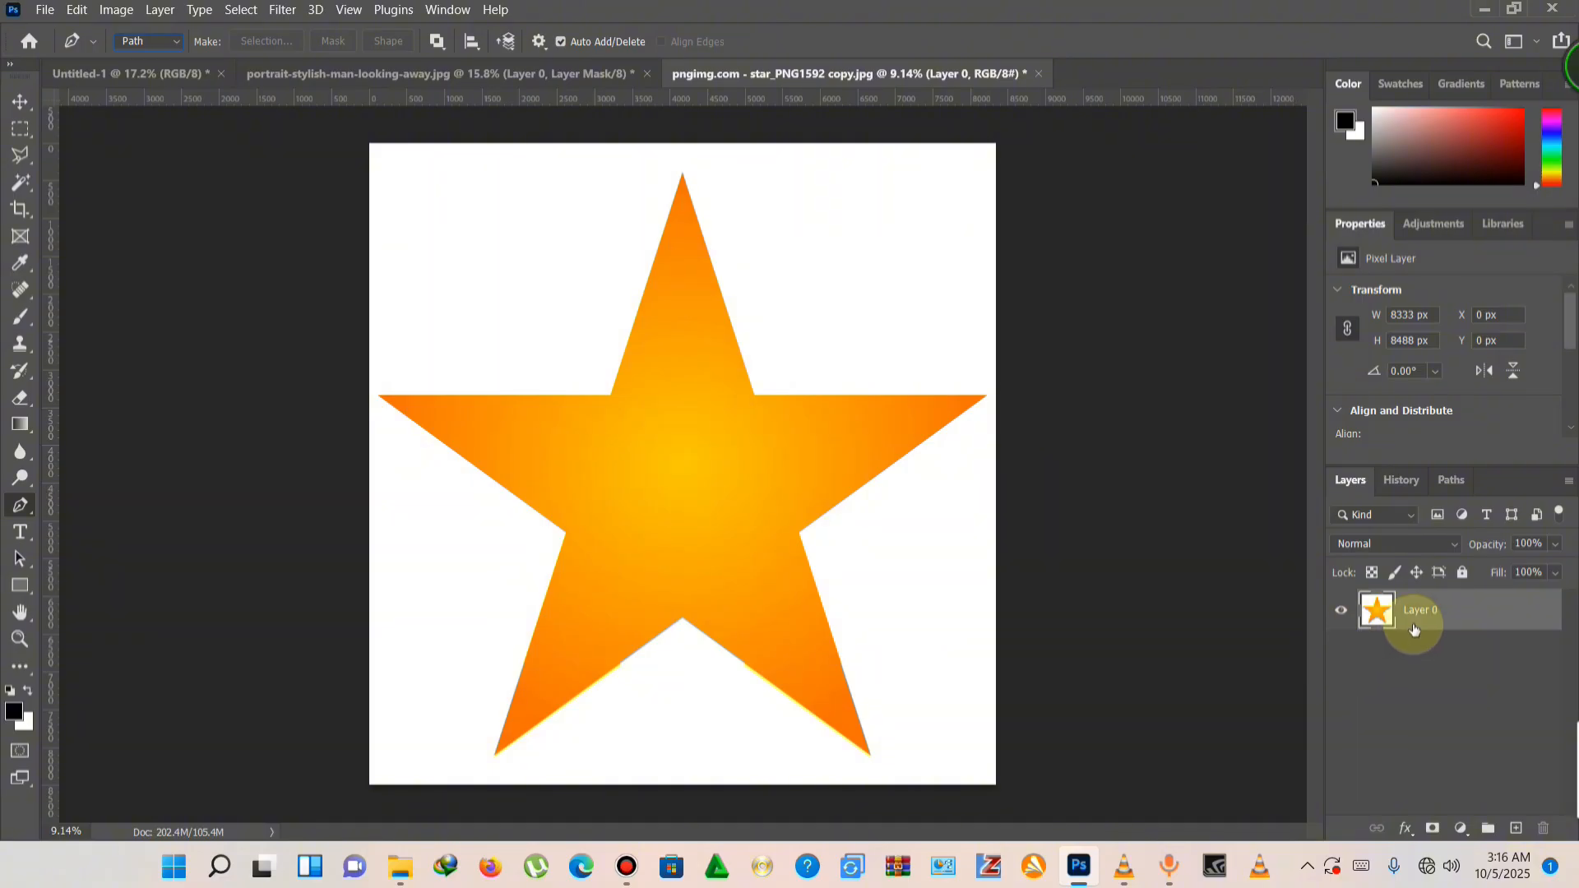
click(1452, 479)
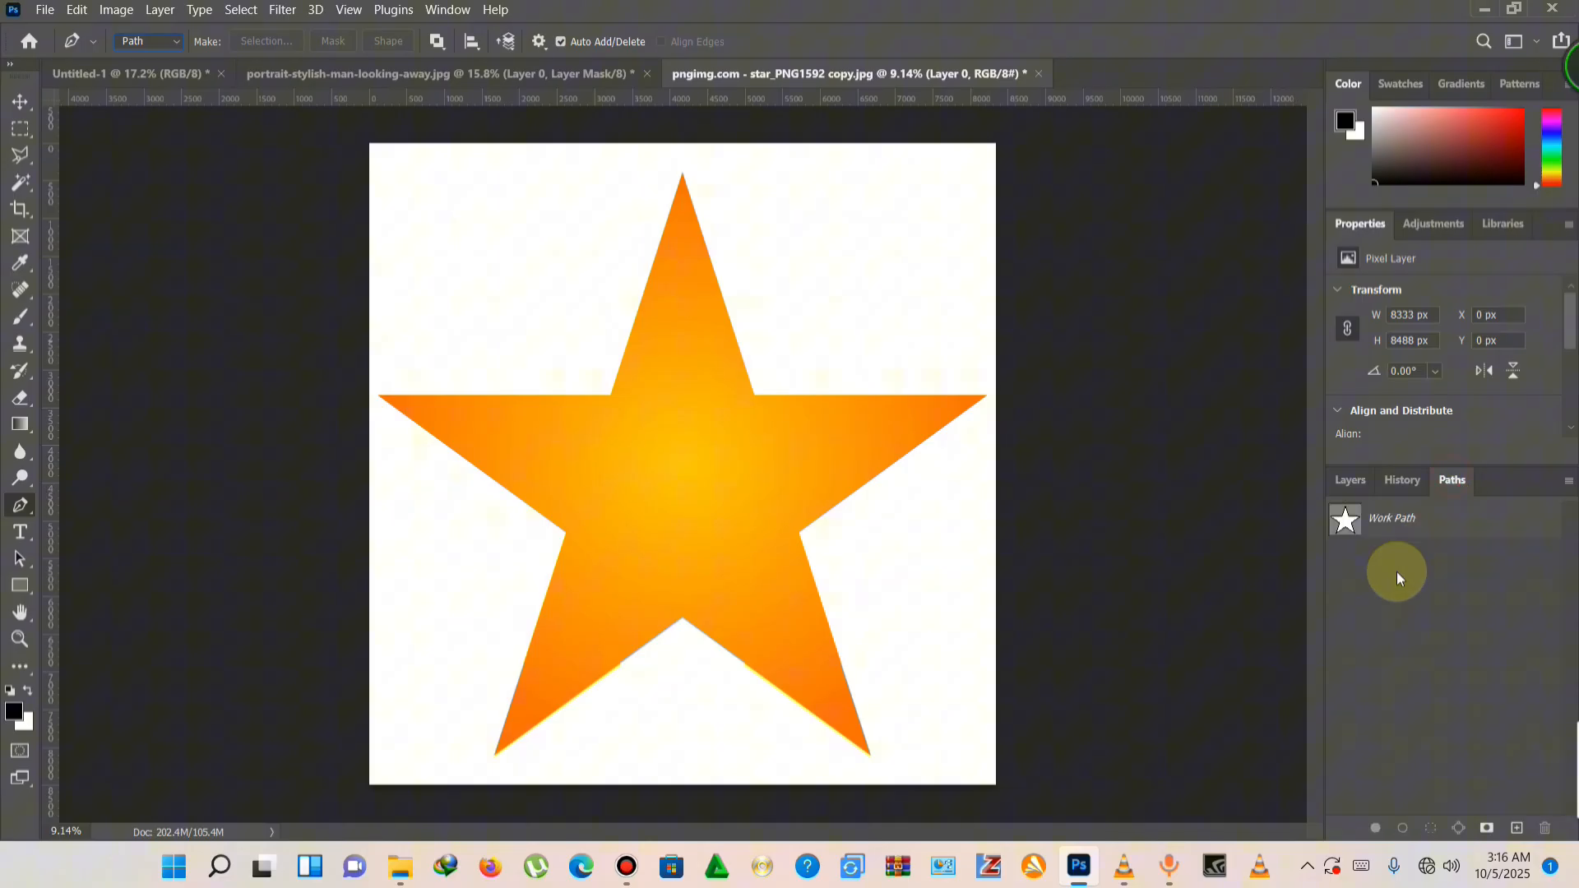
click(1350, 480)
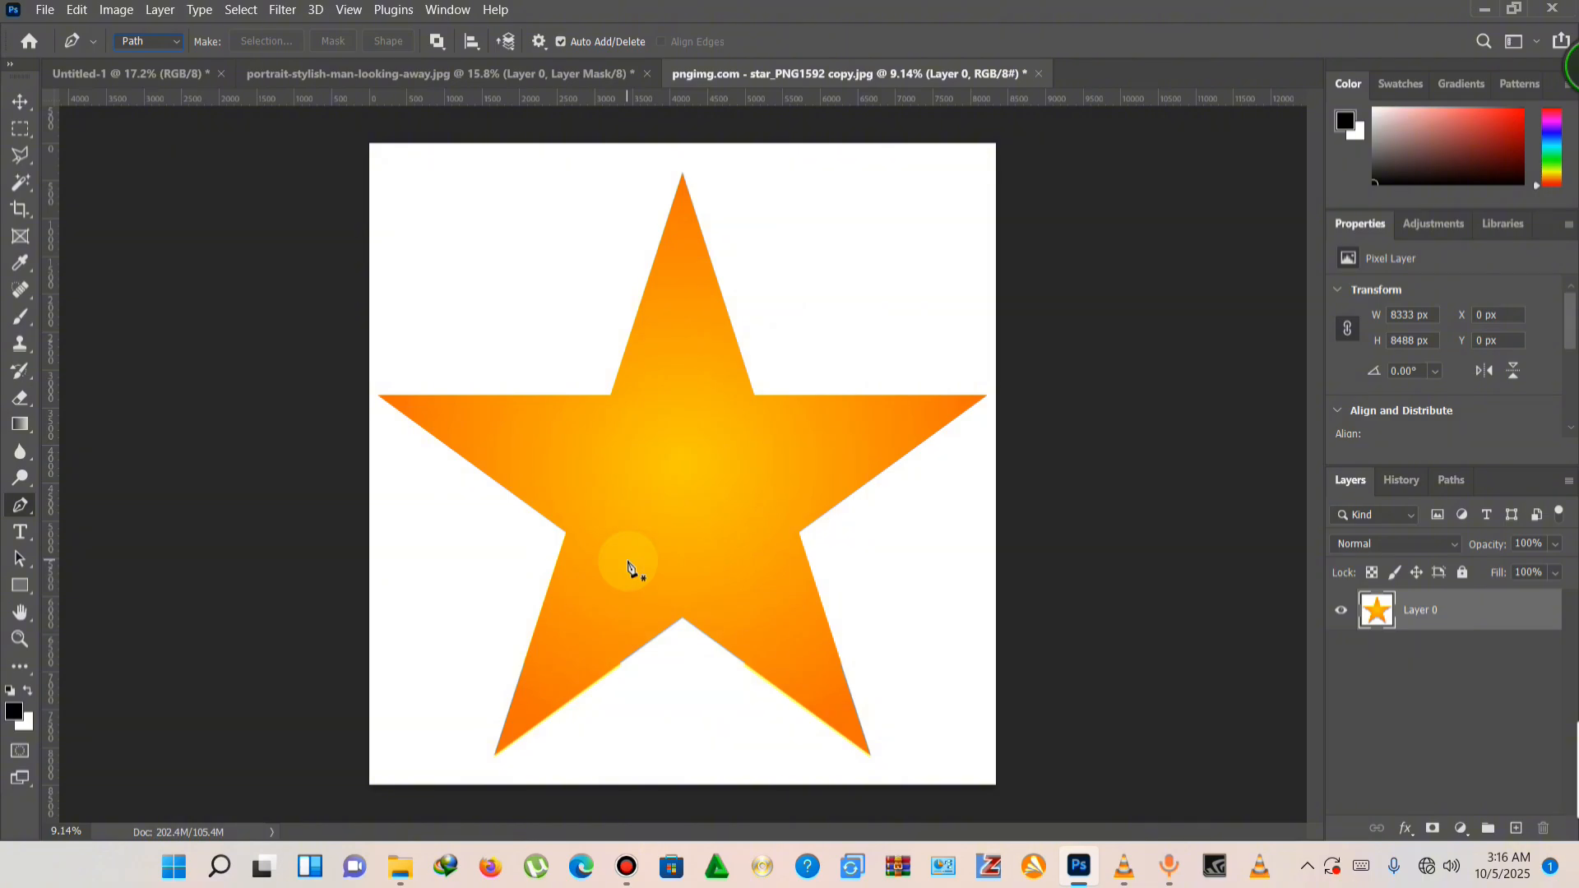
Step: Keep the Pen tool active and select the star's work path to display its outline on the image
right_click(23, 505)
click(60, 502)
scroll(512, 471, up, 4)
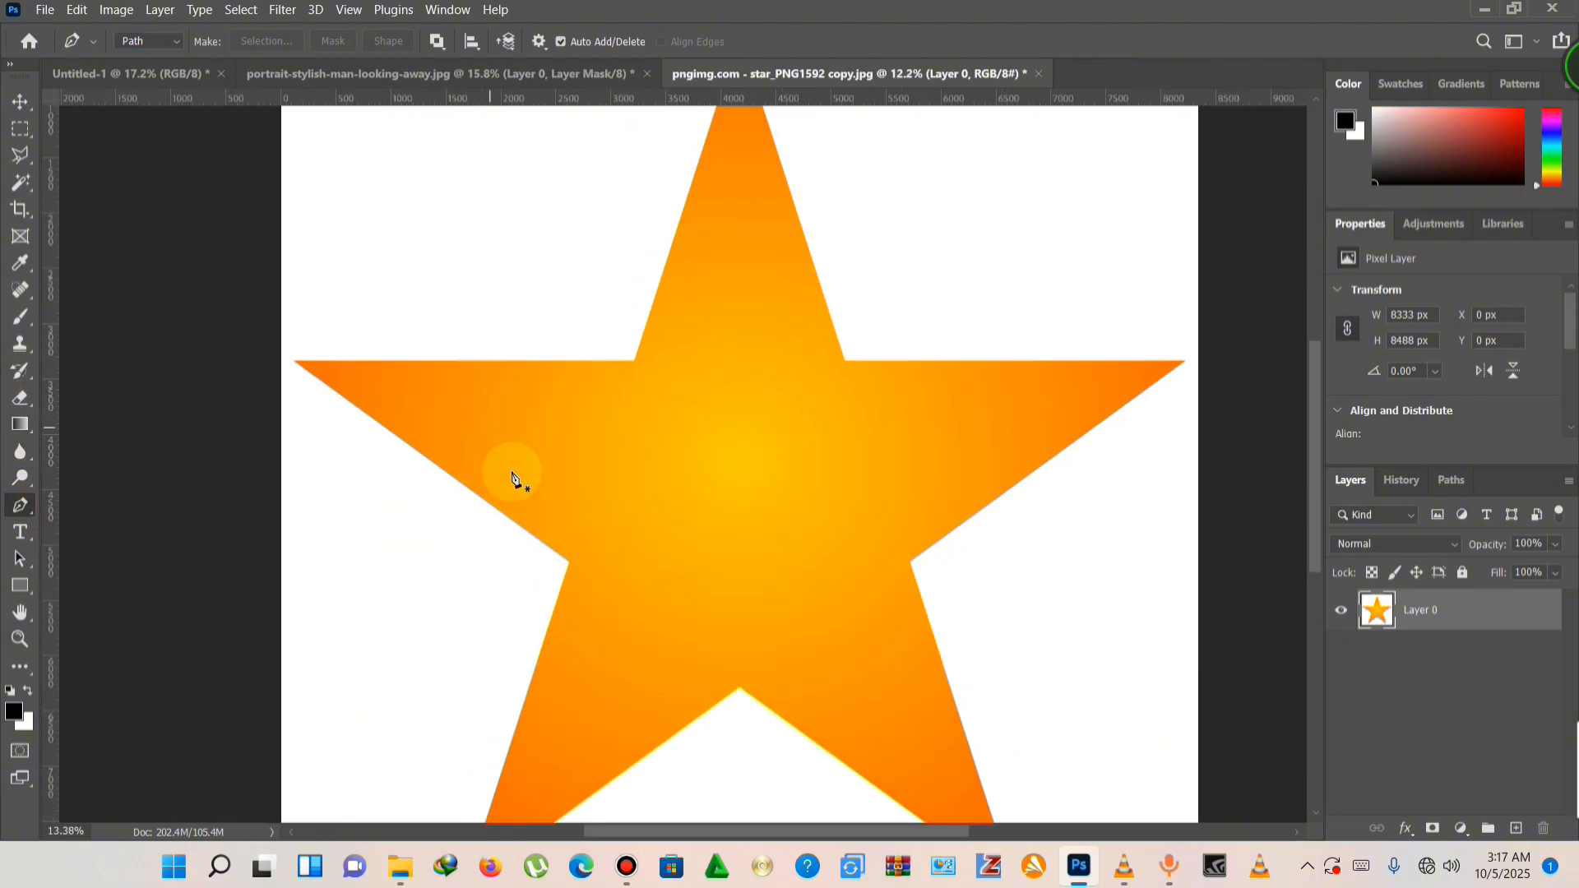
scroll(512, 471, up, 1)
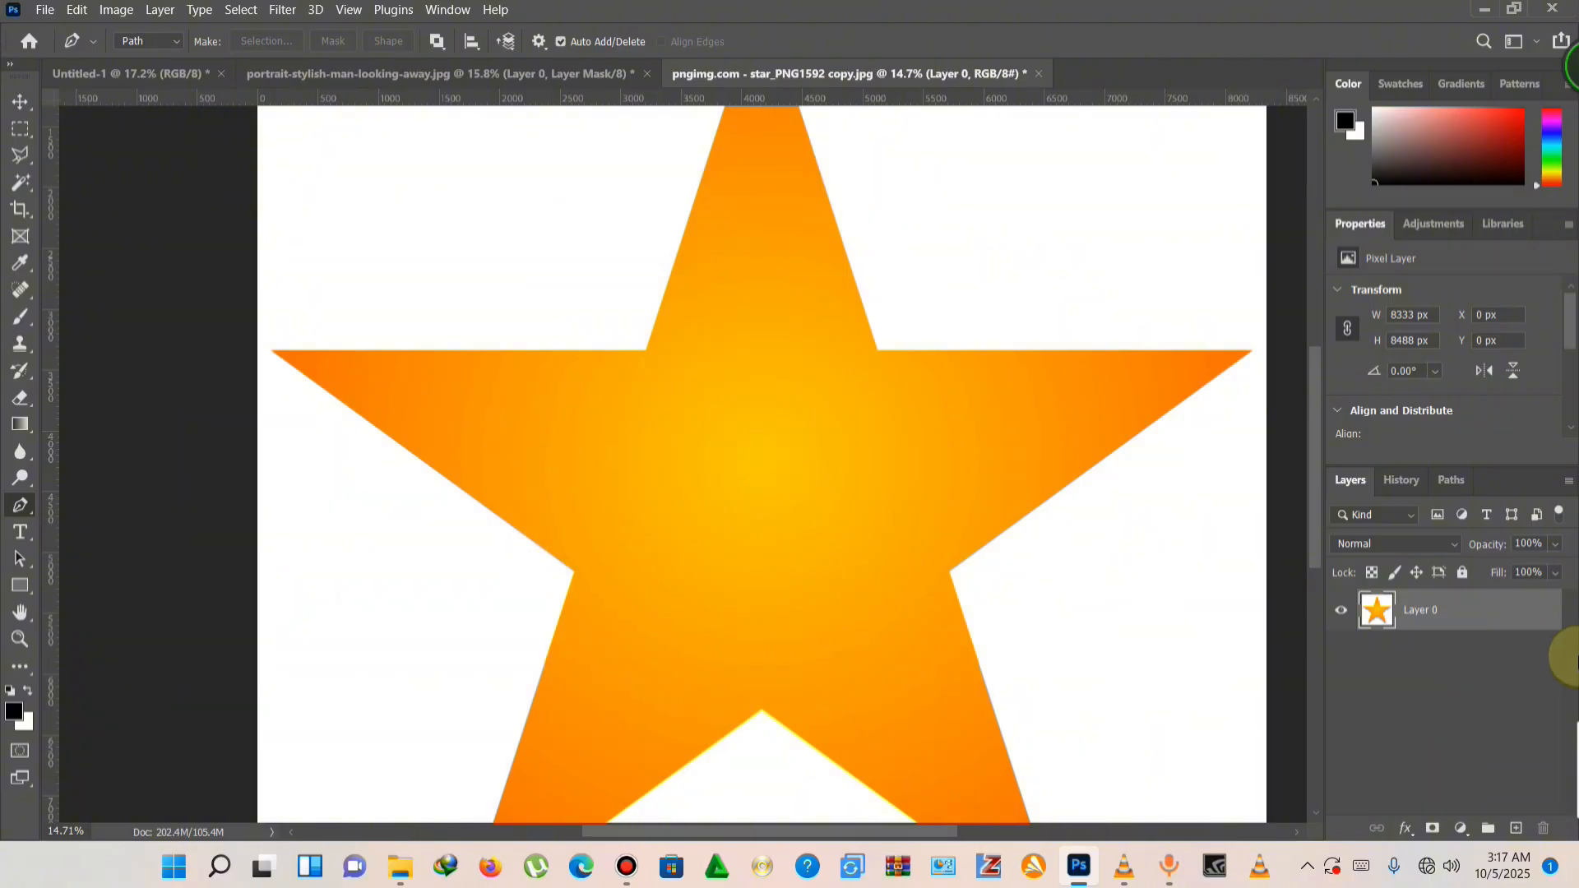
click(1451, 480)
click(1455, 517)
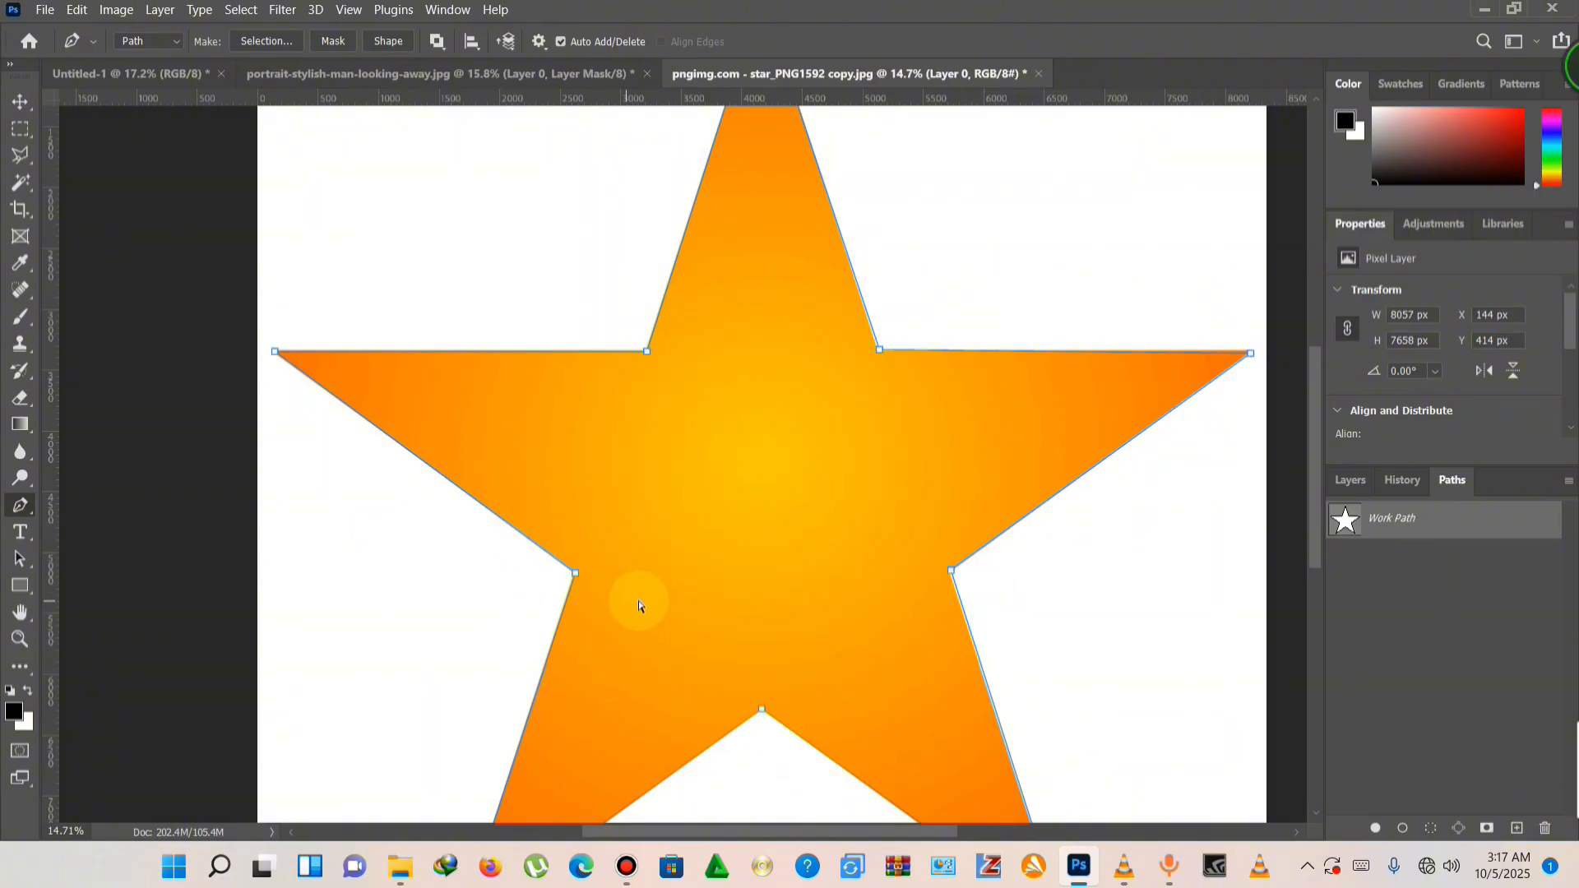
scroll(642, 596, down, 4)
scroll(642, 595, up, 2)
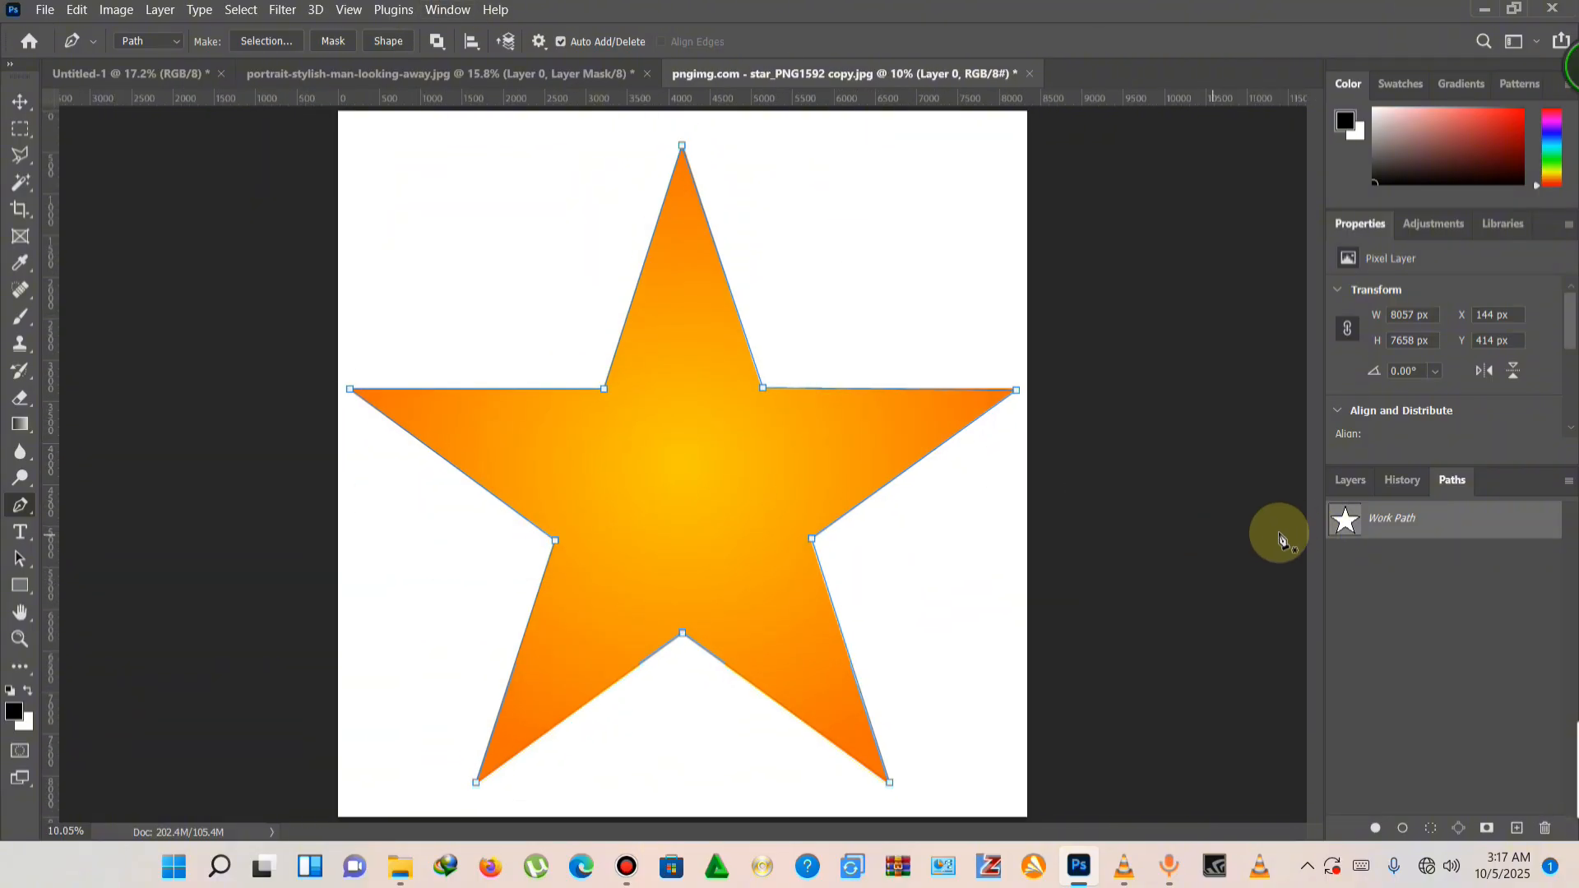
Step: Hide Layer 0 so that only the star's path outline shows on the transparent canvas
click(1351, 481)
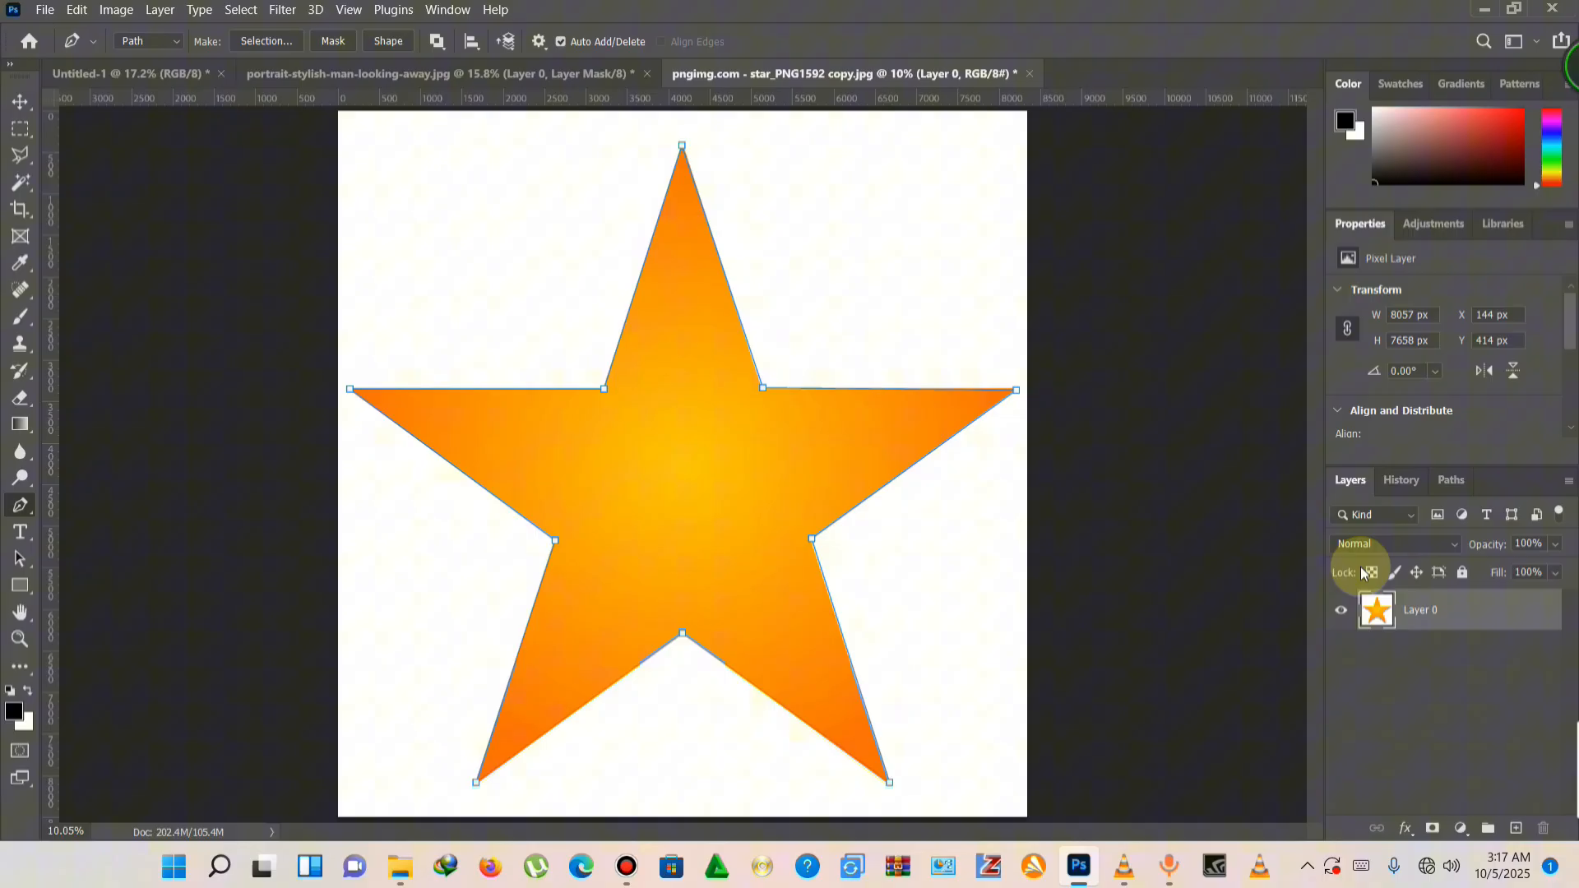
click(1341, 613)
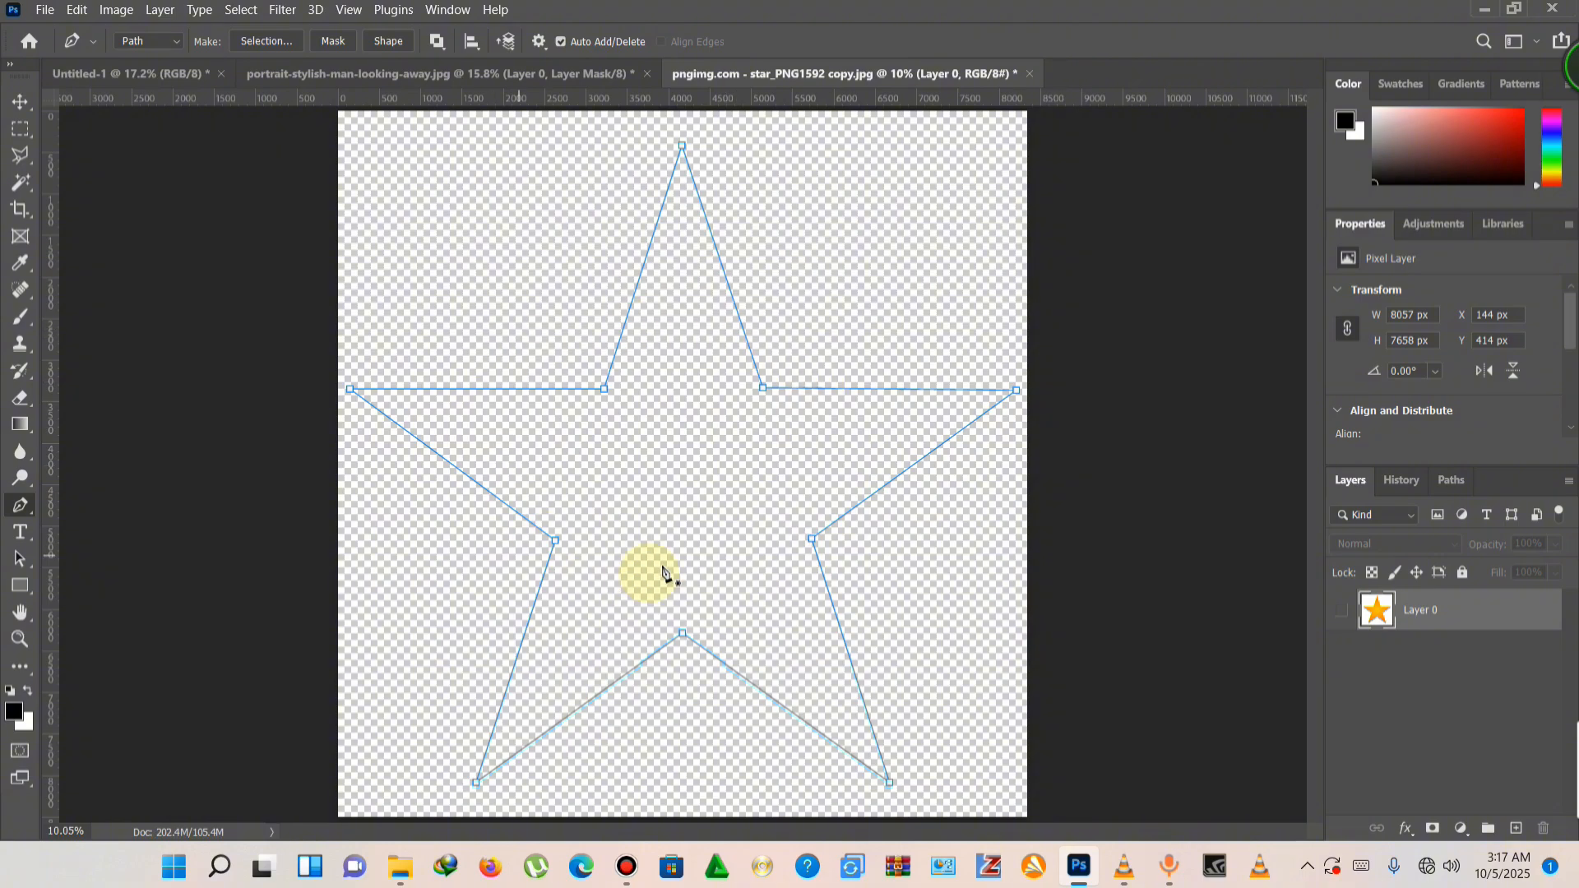
click(1451, 480)
click(1347, 480)
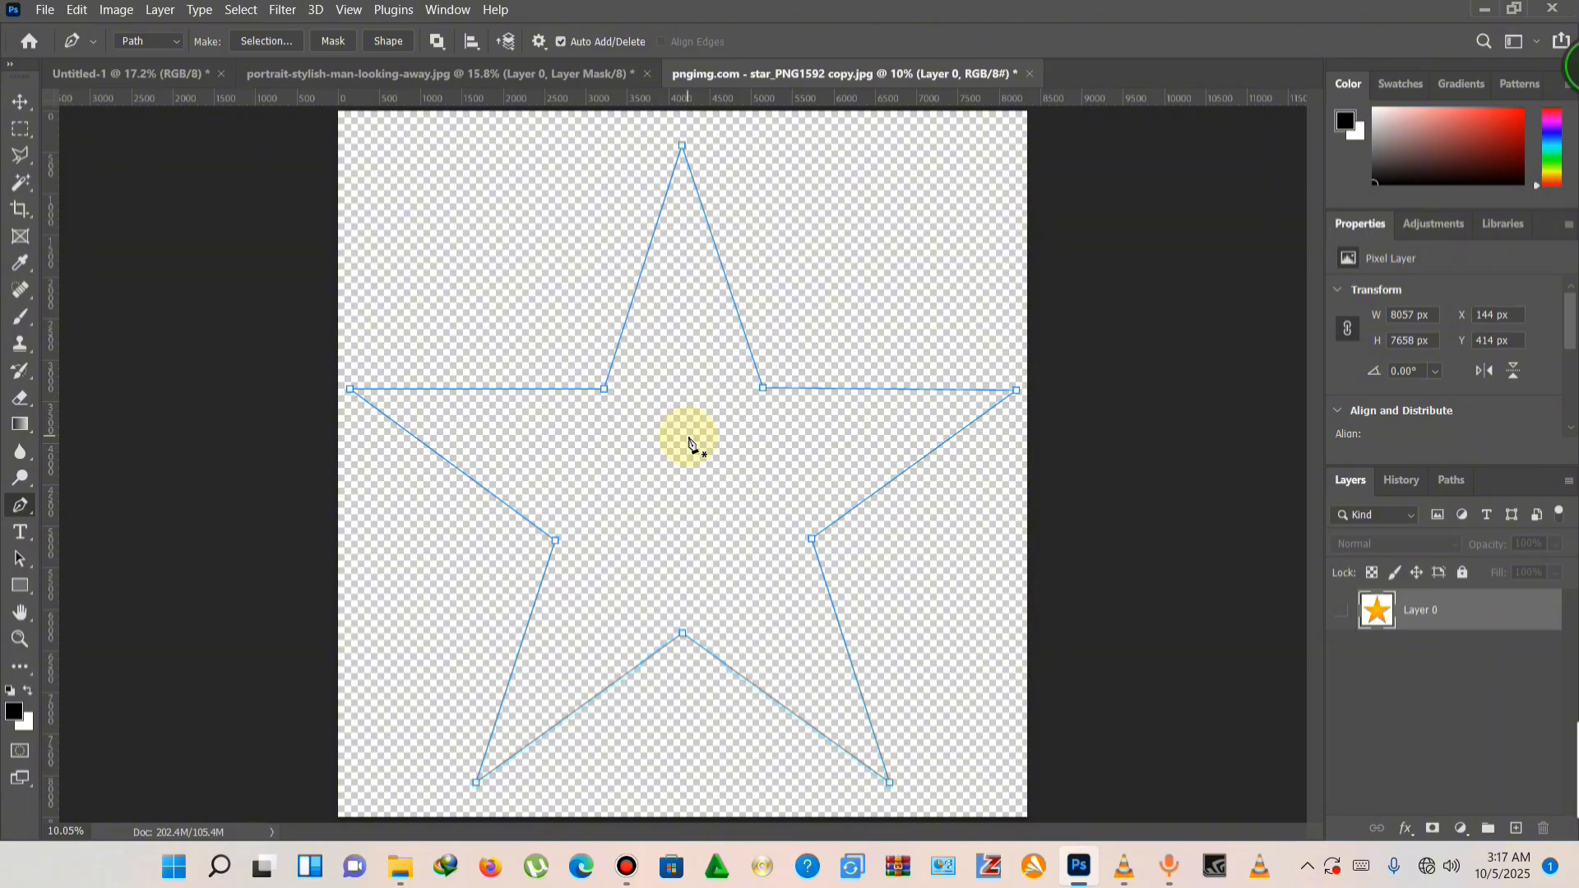
Step: Fill the star's work path with a Solid Color fill layer in pure red (ff0000)
click(1461, 829)
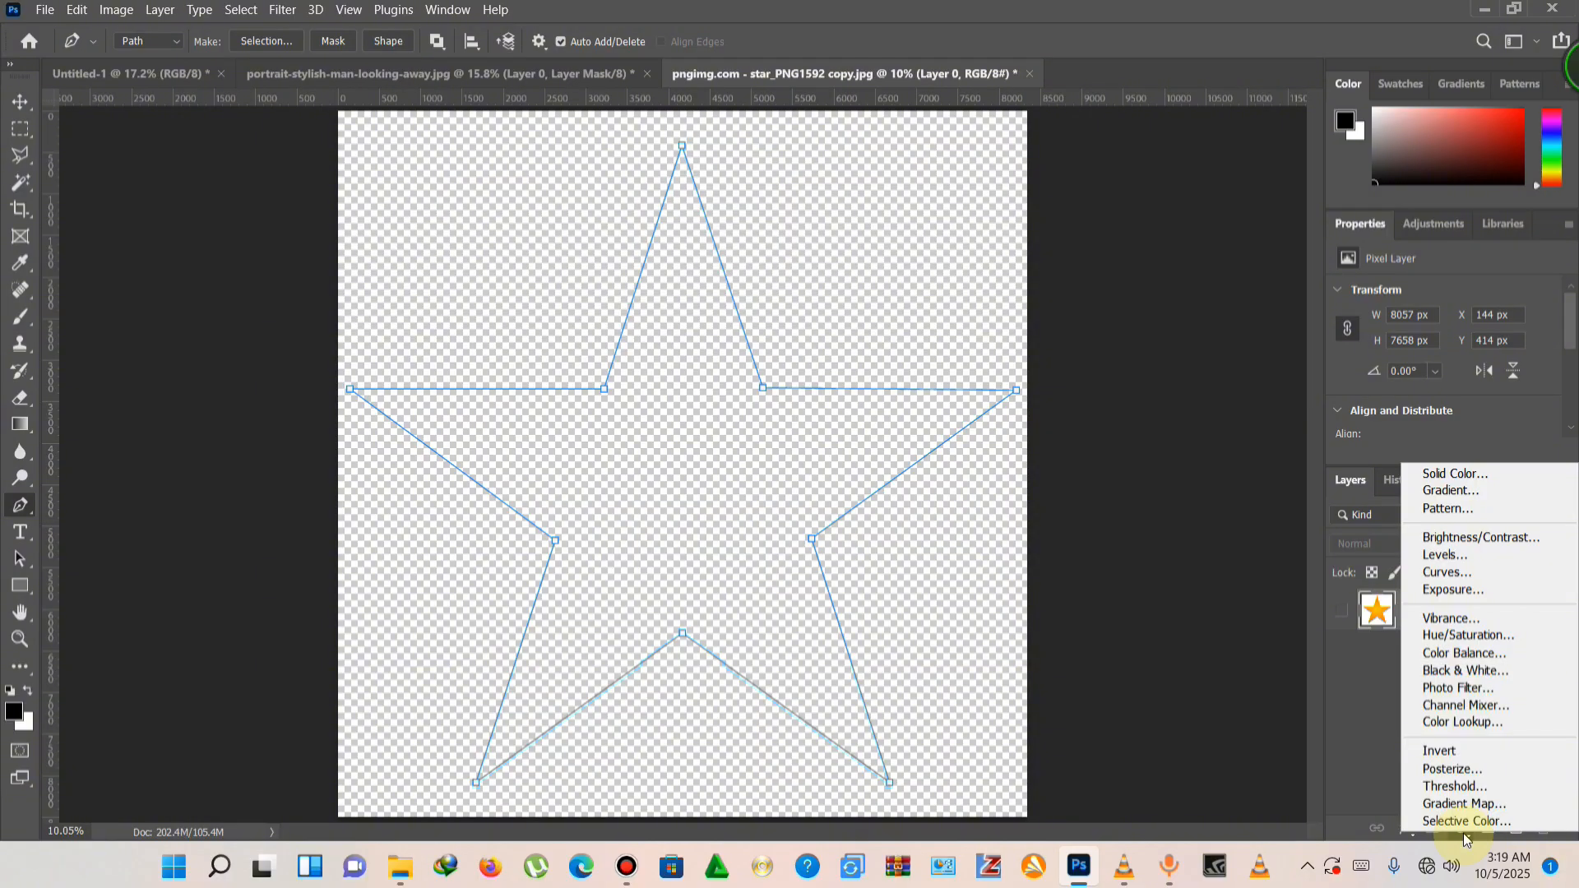
click(1507, 474)
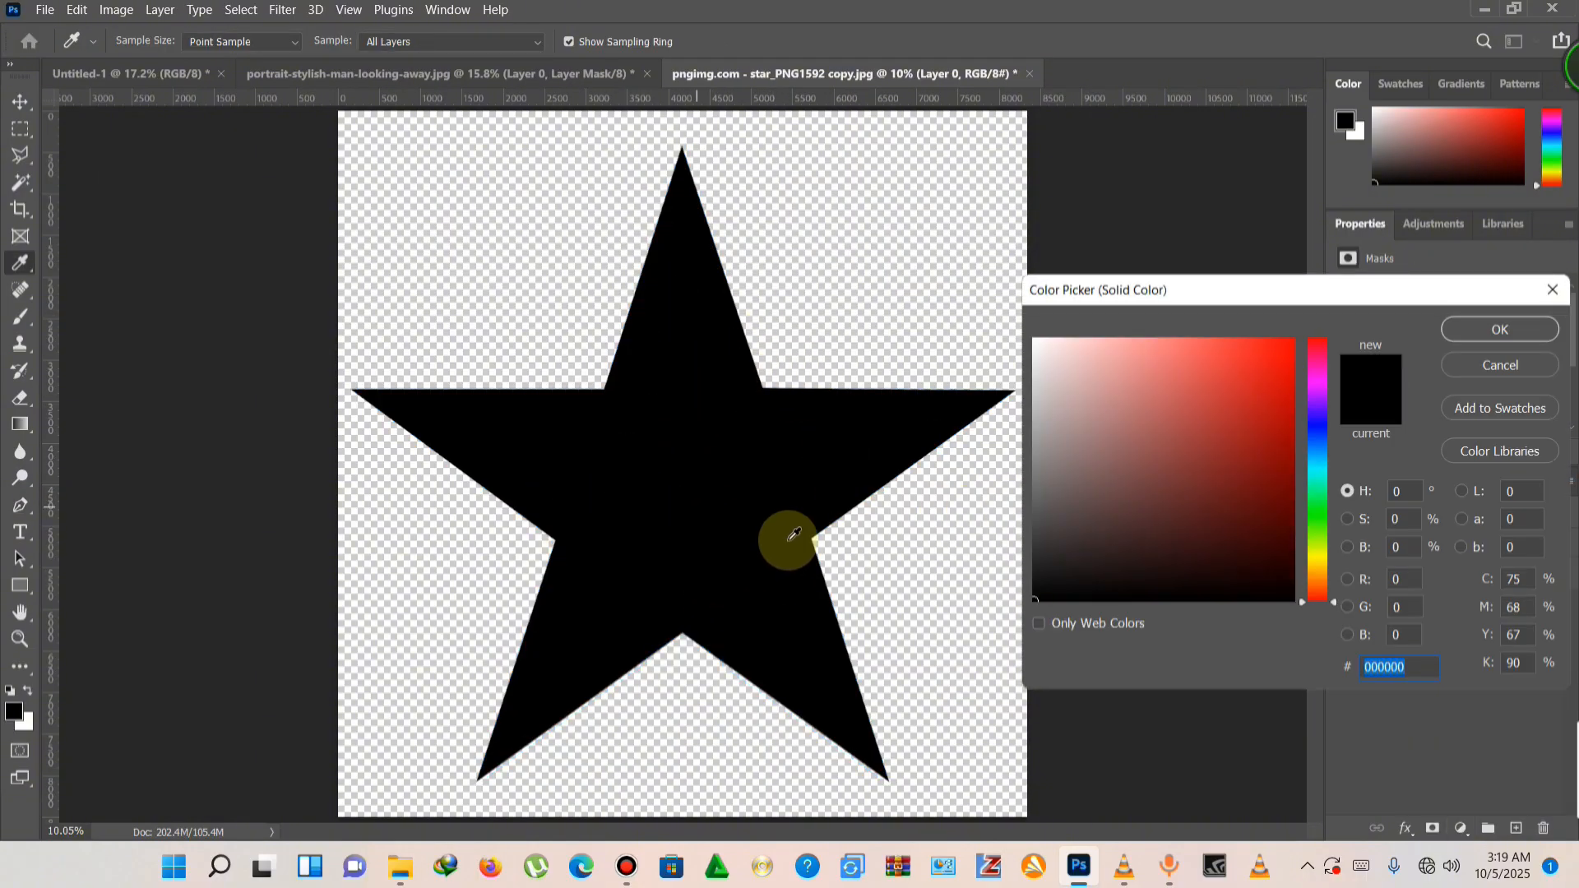
click(1258, 446)
click(1198, 390)
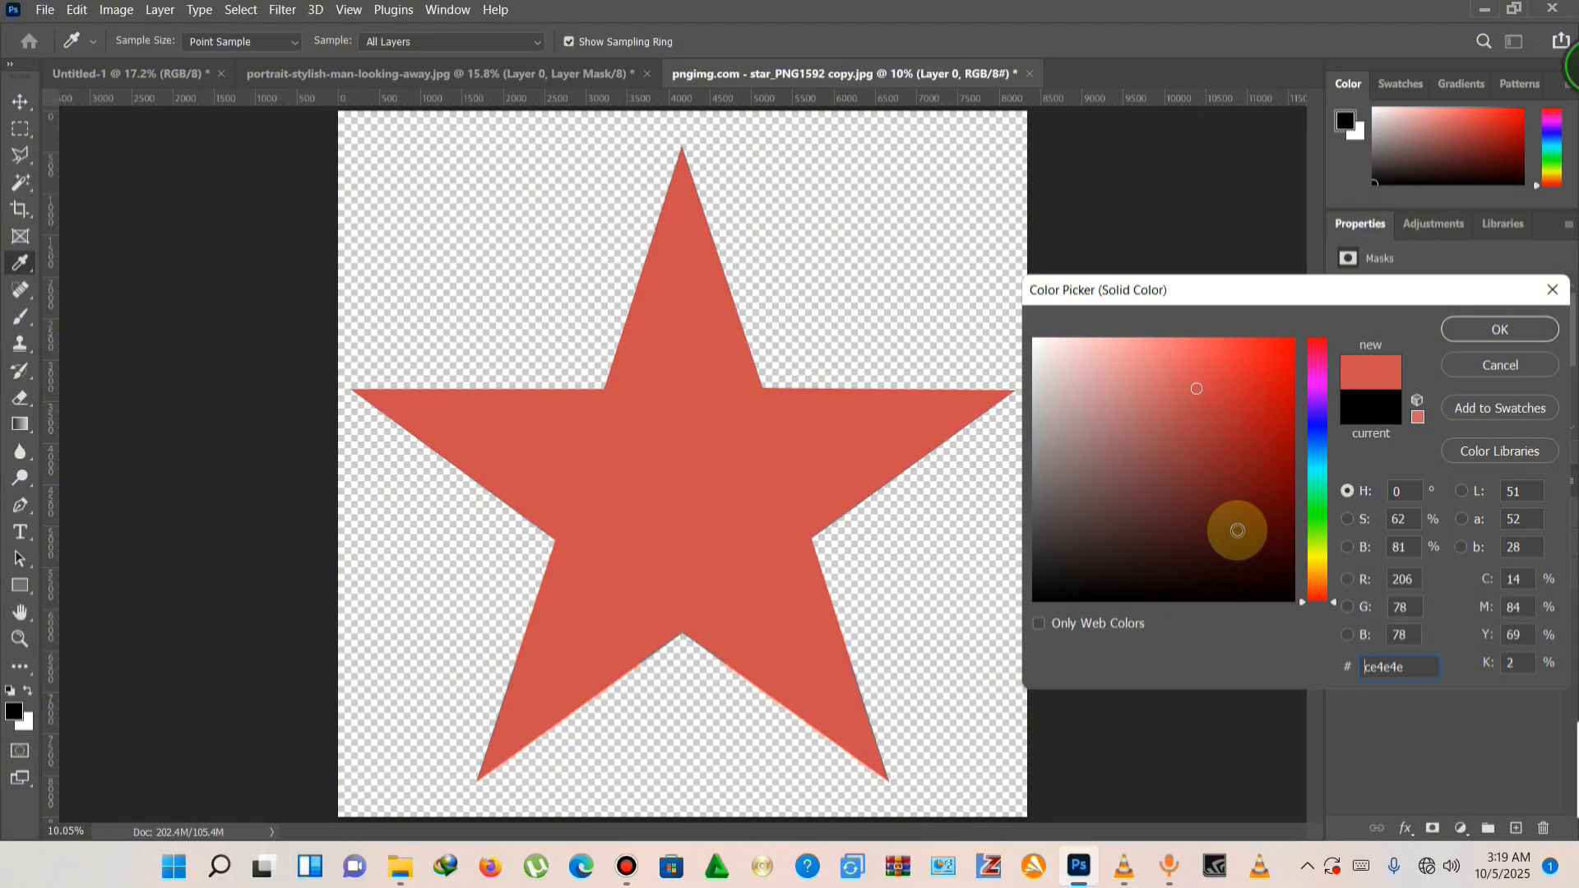
click(1238, 531)
click(1275, 439)
click(1273, 386)
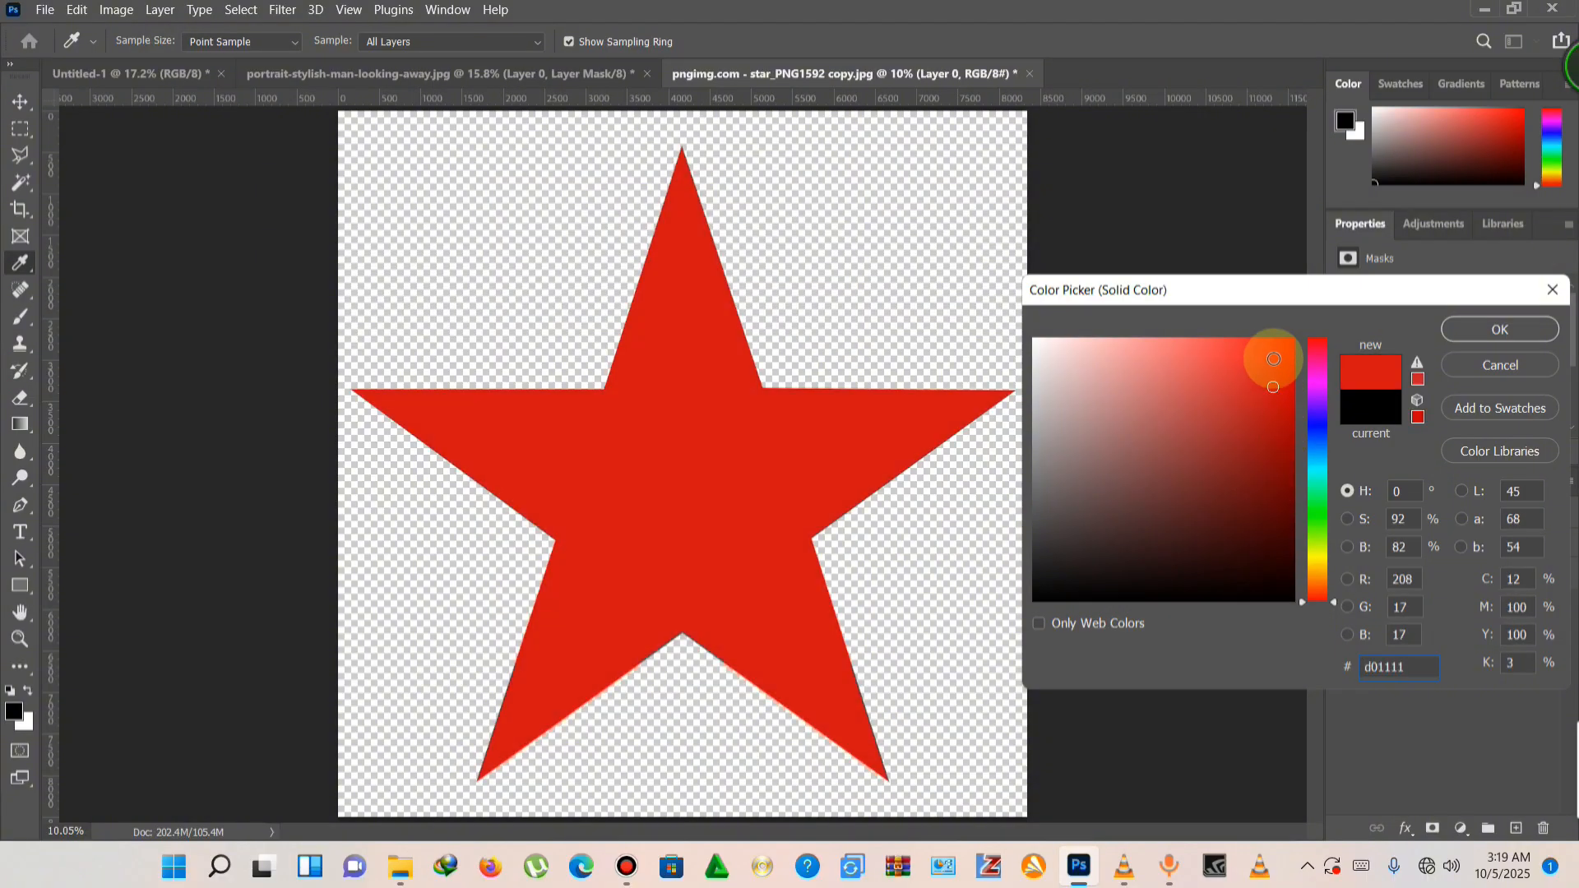
click(1269, 354)
click(1282, 351)
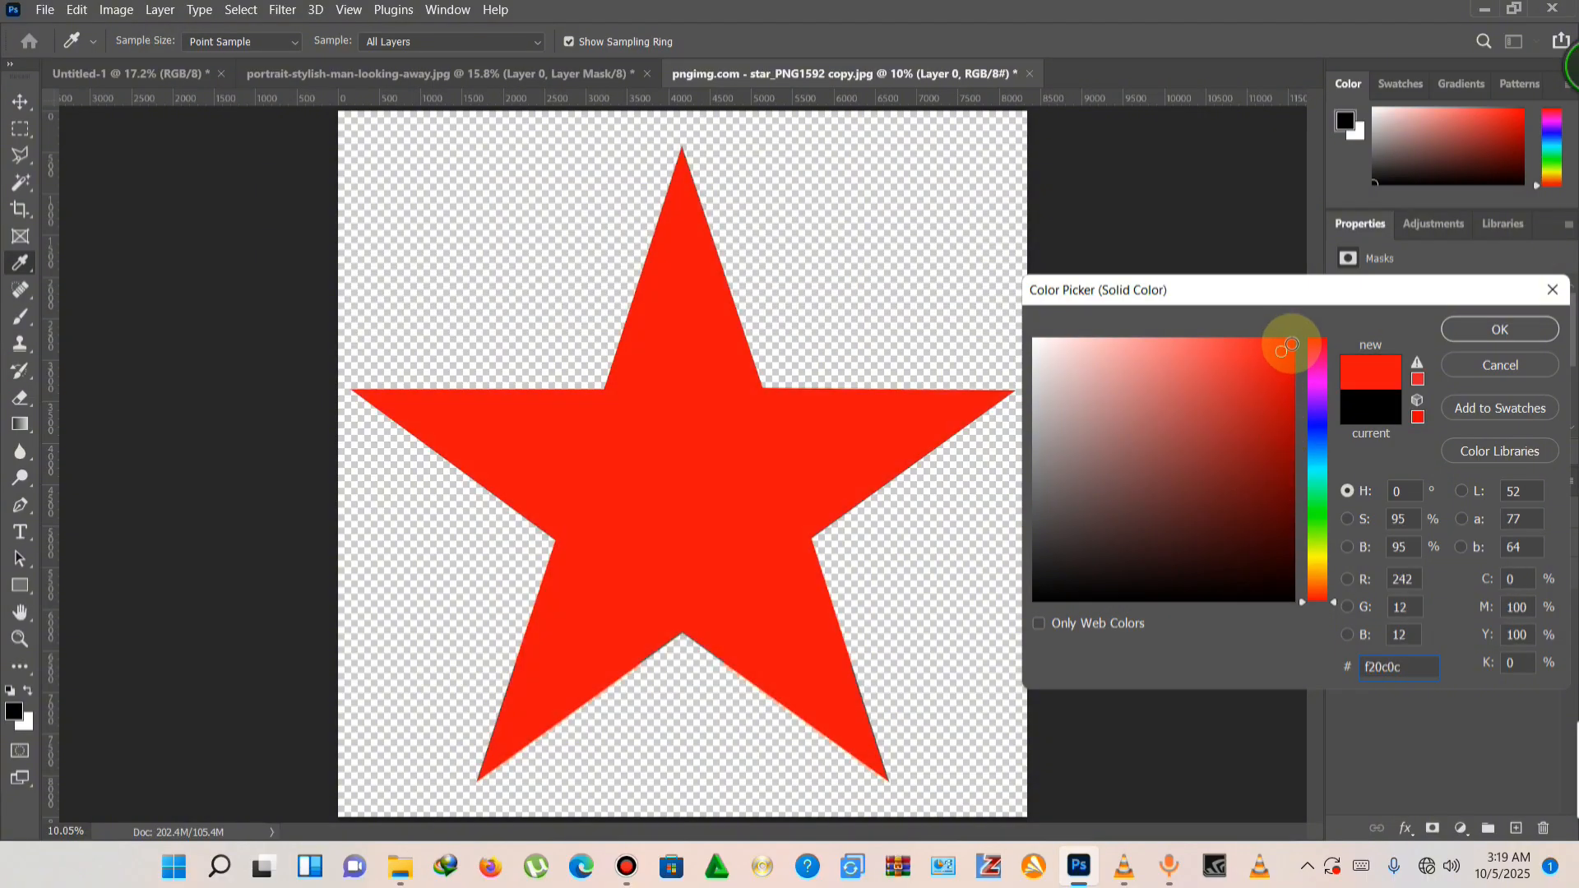
click(1262, 441)
click(1276, 366)
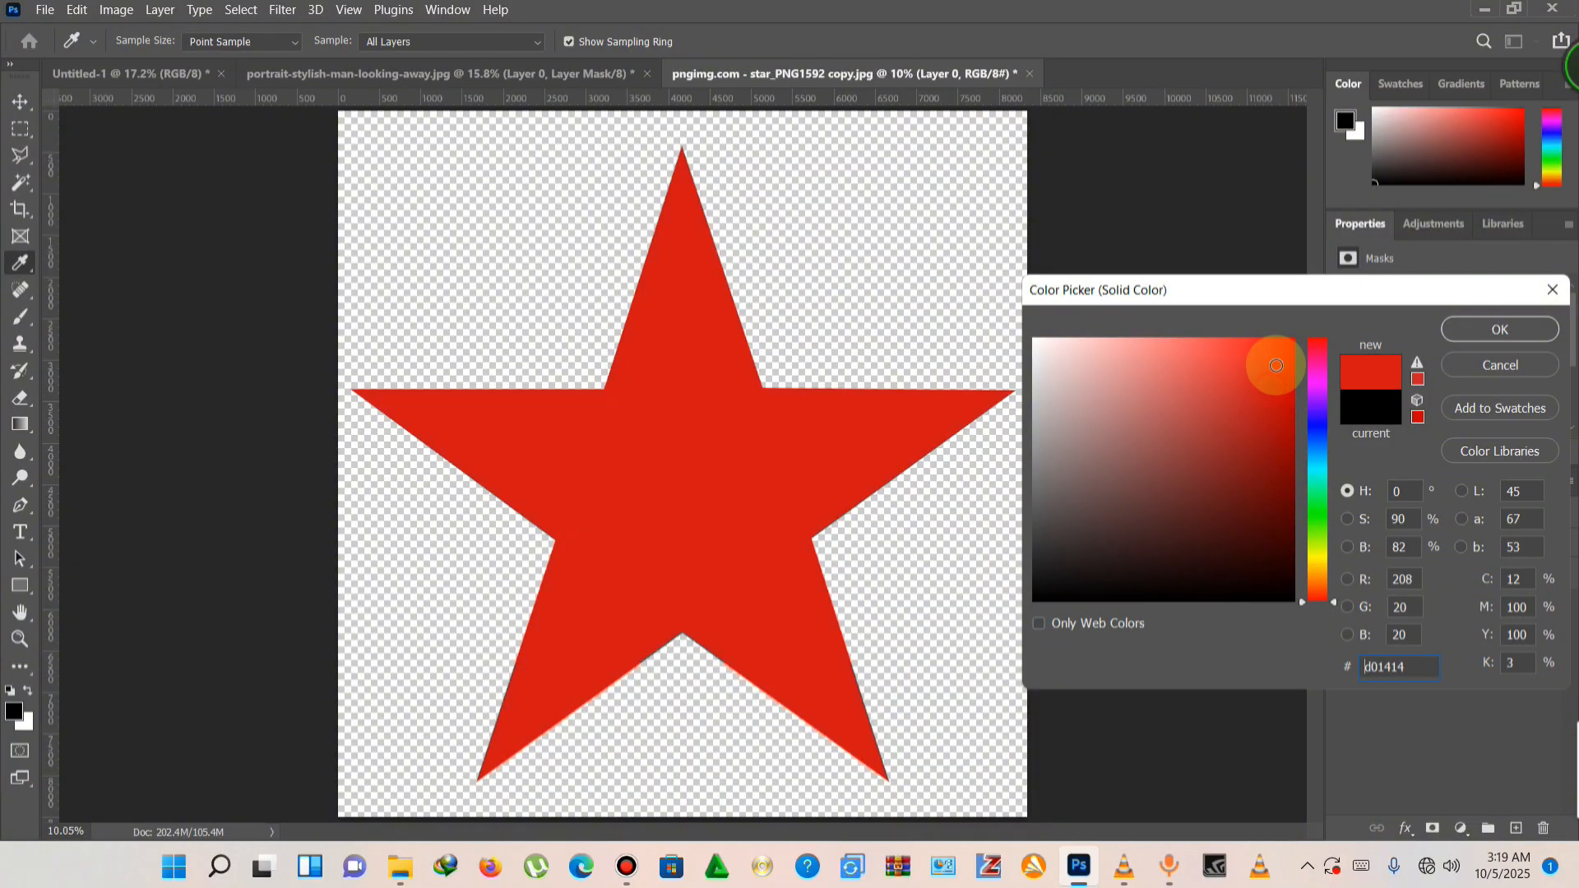
mouse_move(1276, 365)
mouse_down()
mouse_move(1311, 312)
mouse_move(1333, 311)
mouse_up()
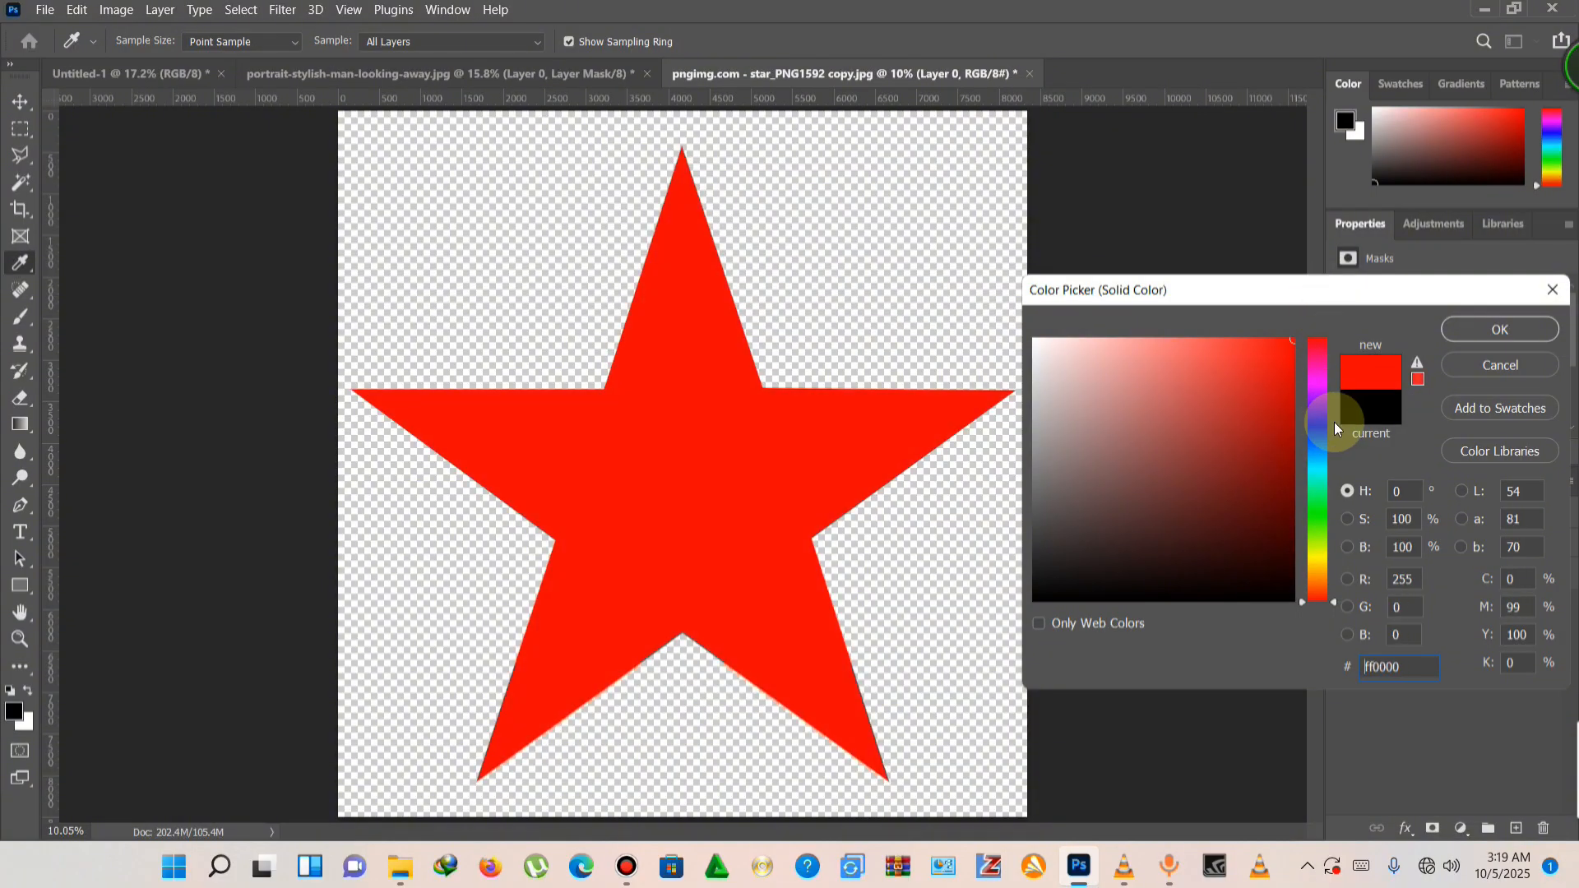
click(1502, 330)
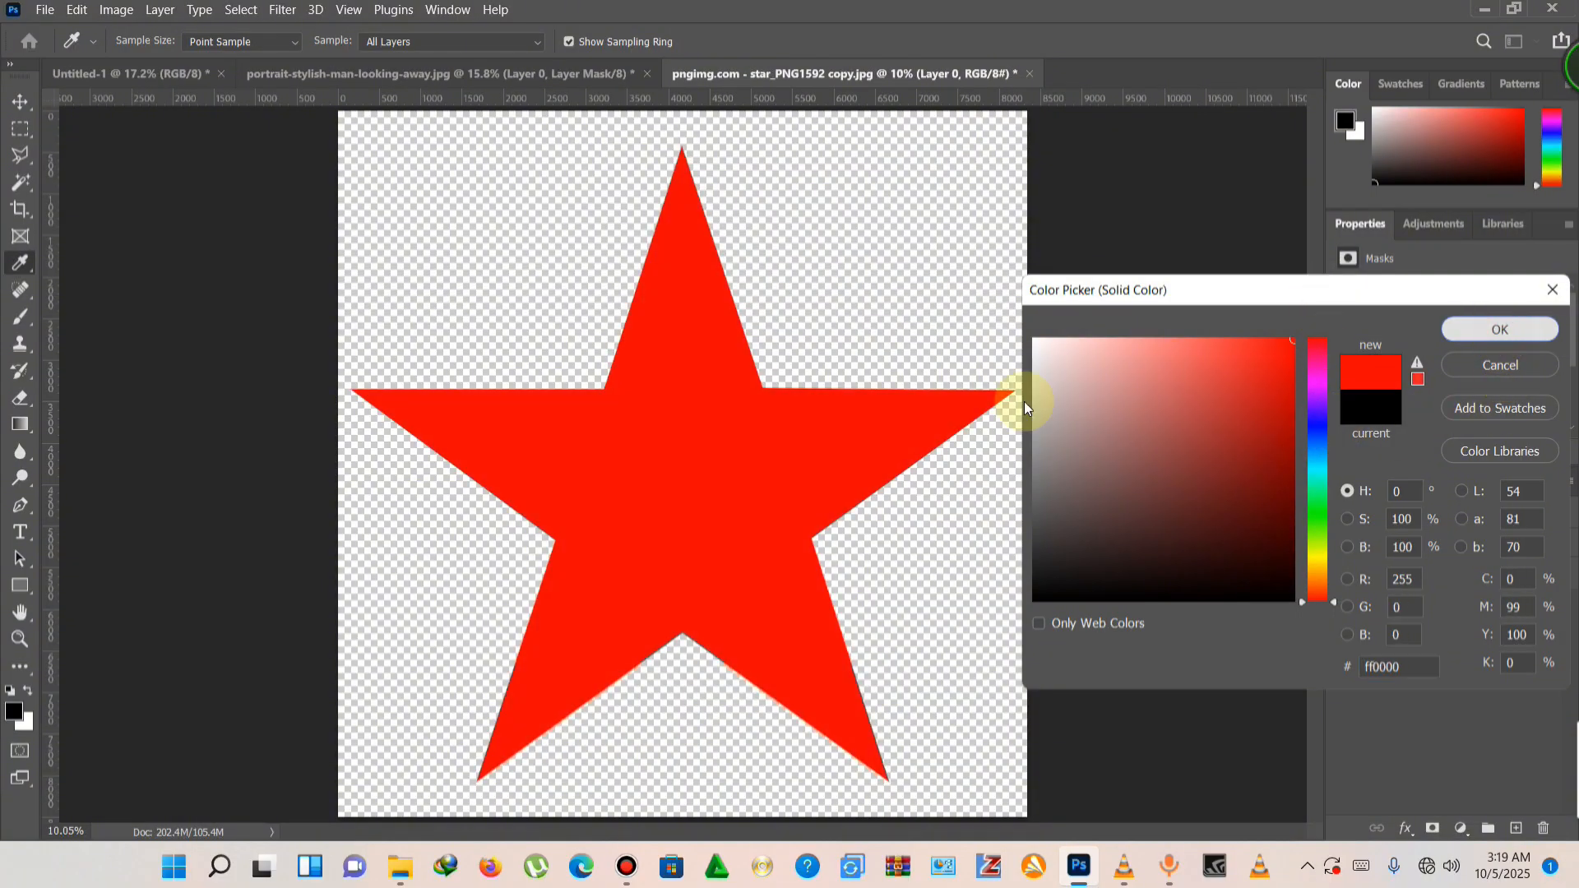
key(p)
click(716, 599)
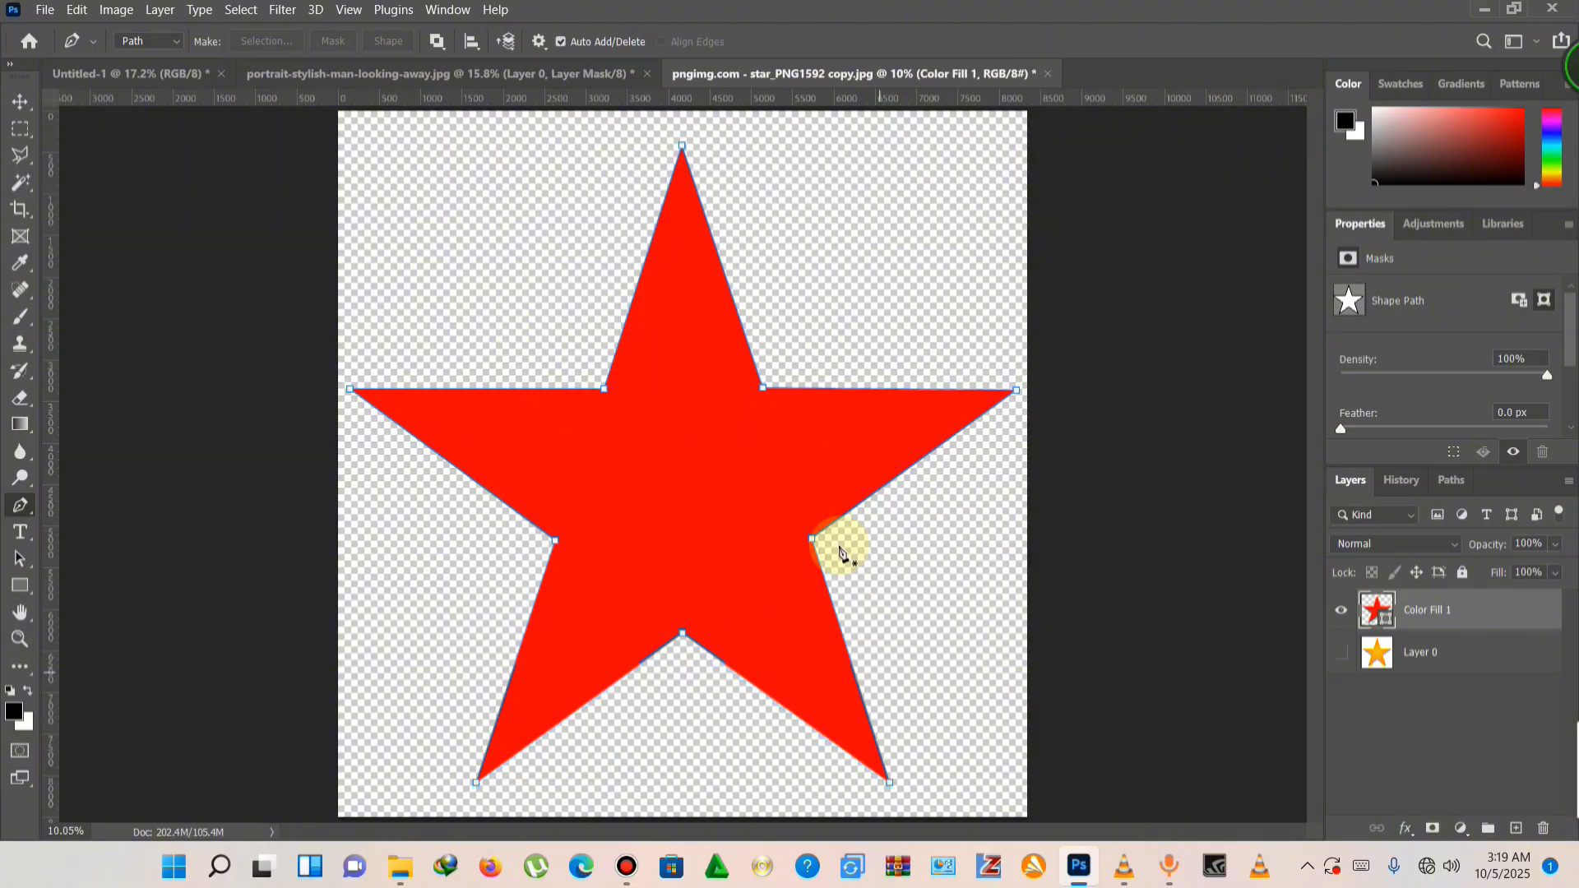
Step: Make Layer 0 visible again and move the red fill star sideways so it sits to the right of the orange star
click(1342, 656)
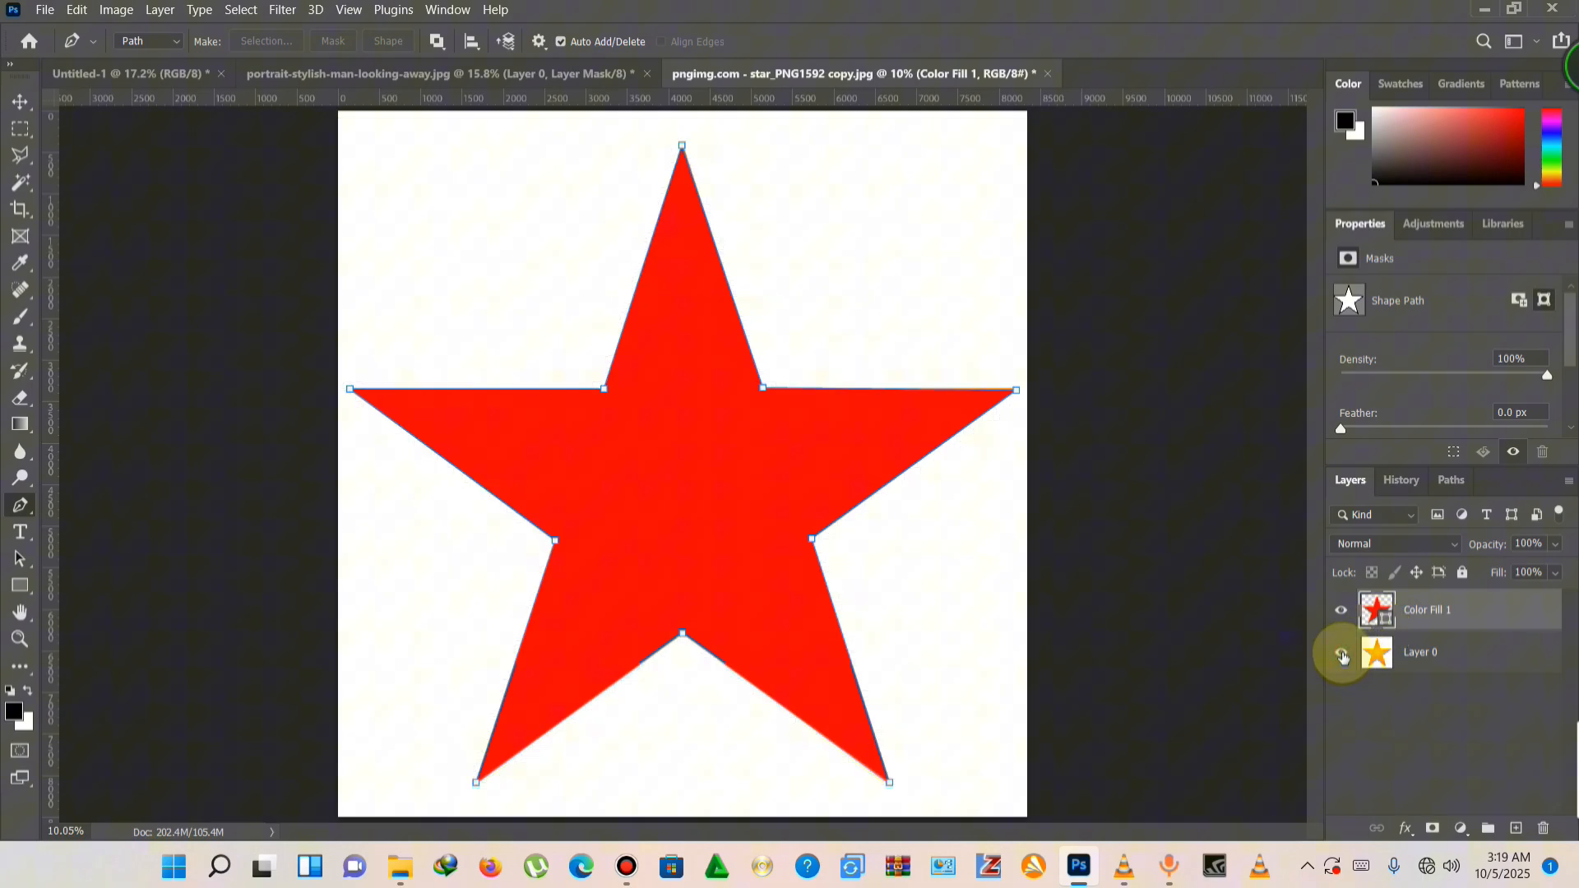
click(1441, 656)
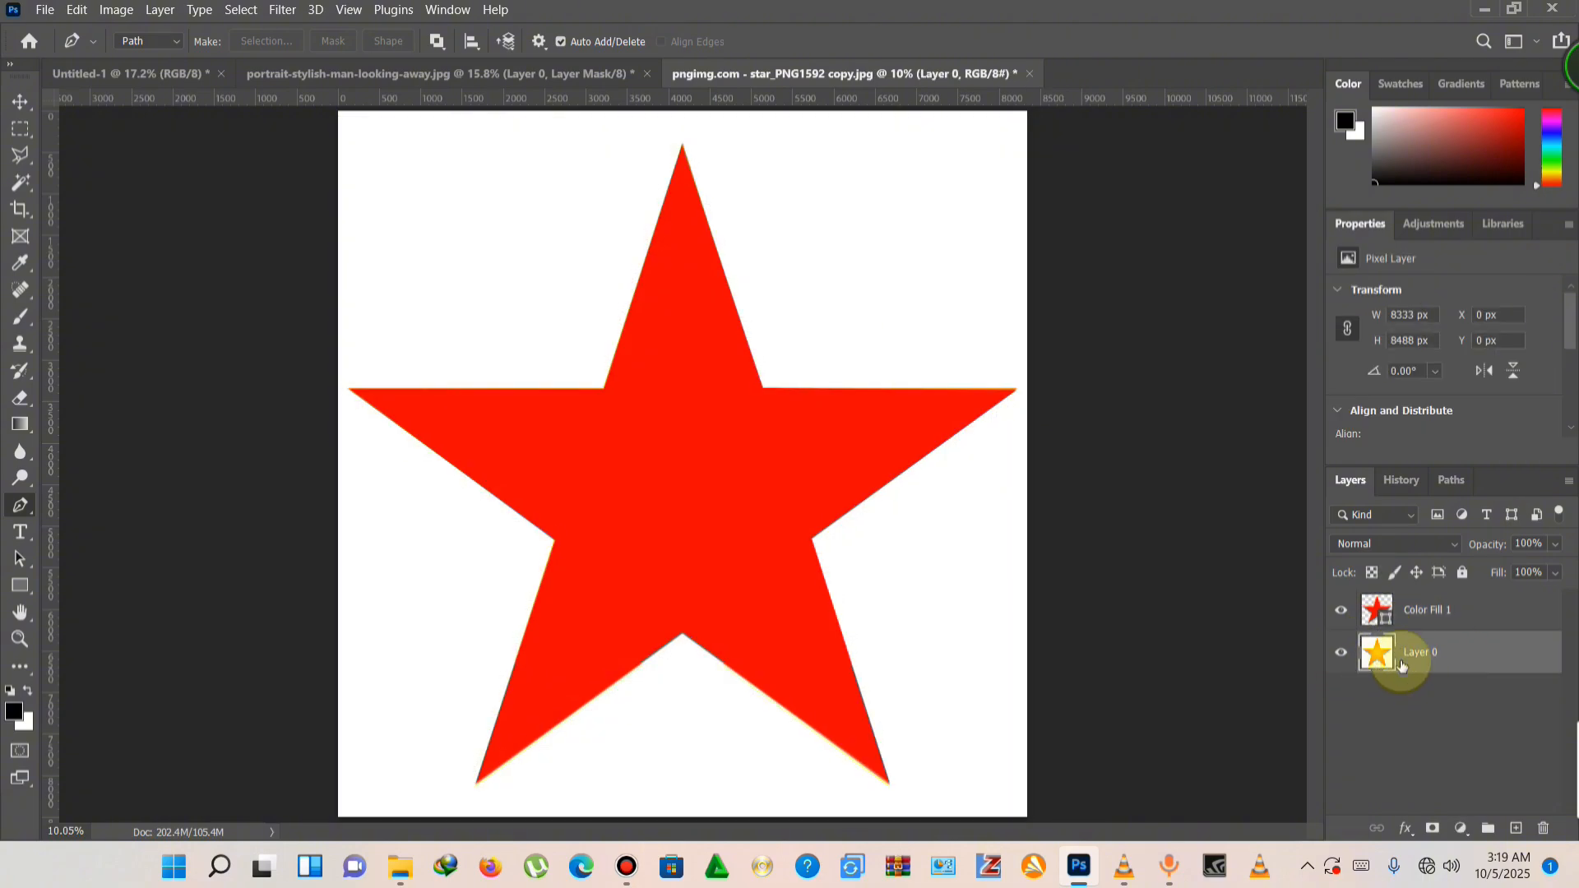
click(1470, 616)
click(24, 108)
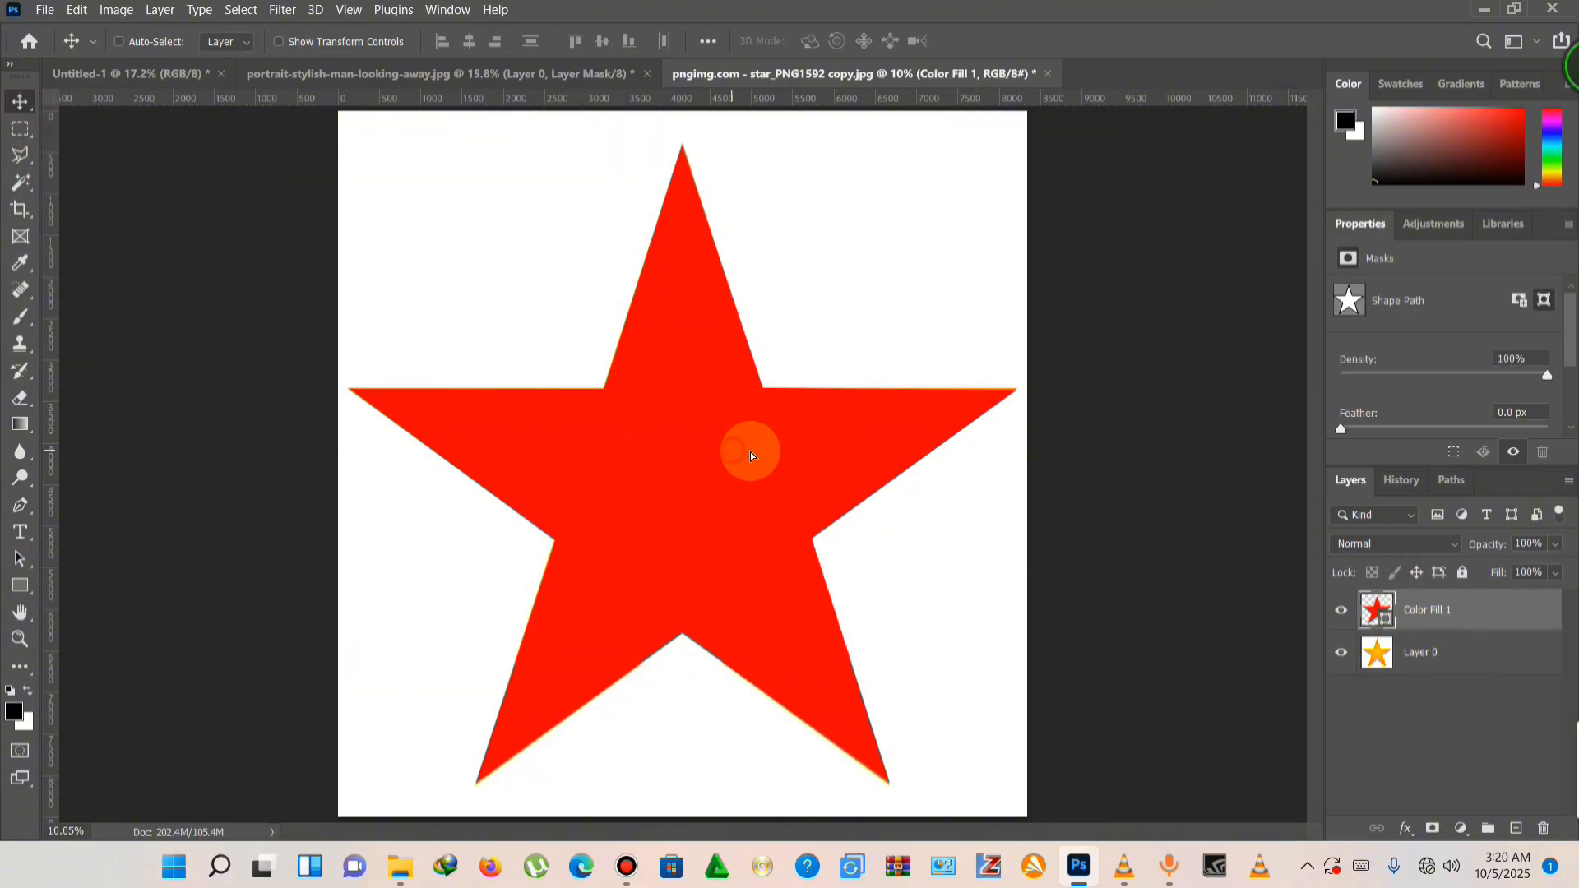
drag(751, 455, 885, 462)
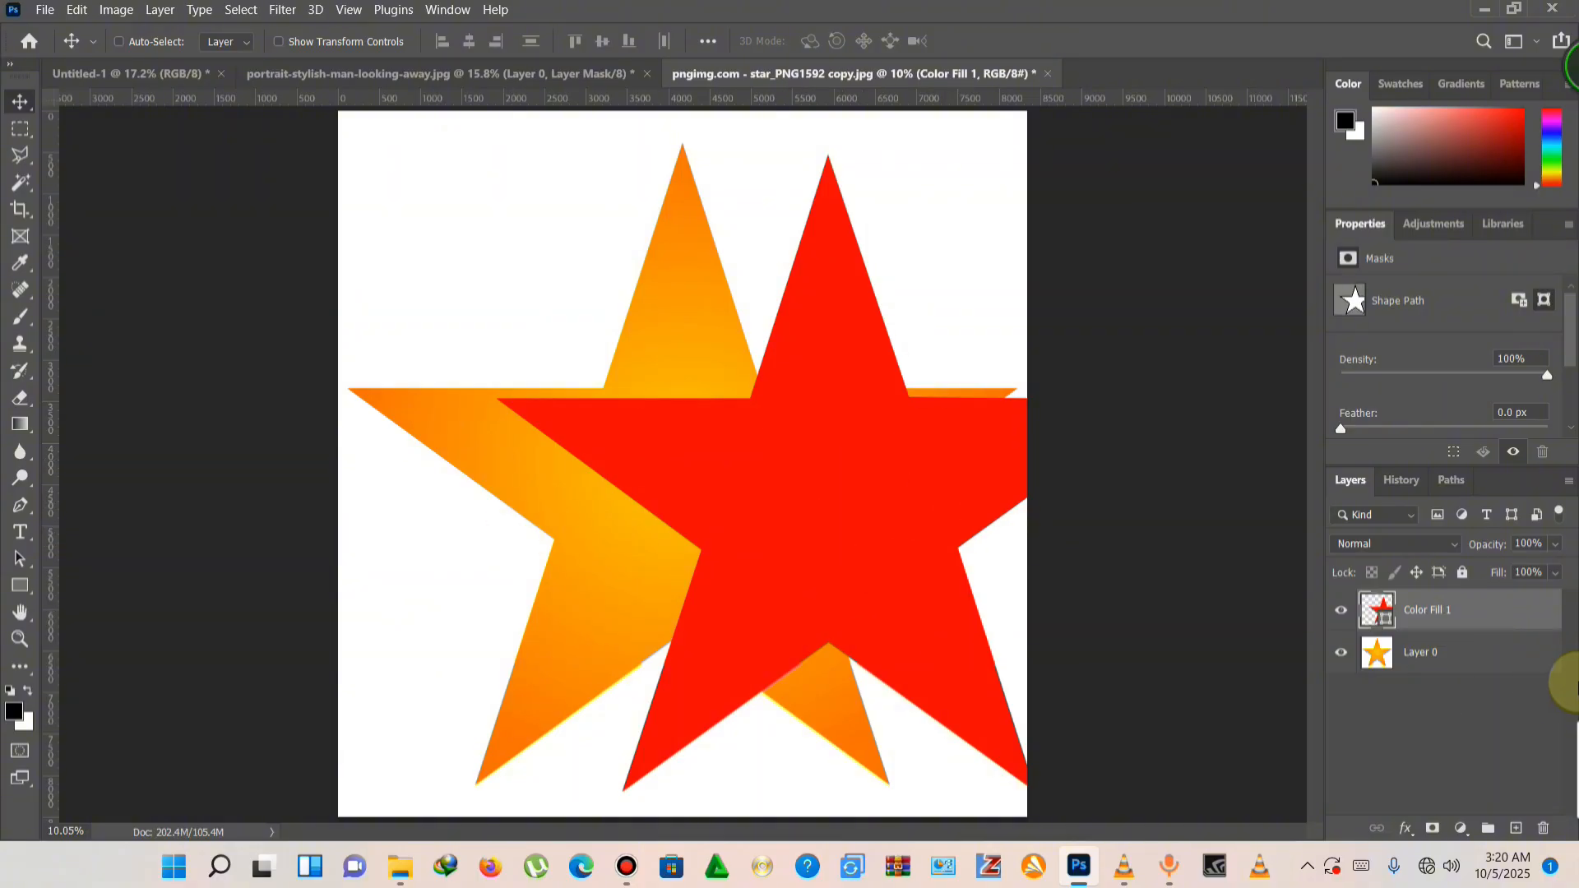
Step: Select Layer 0 and display the star's Work Path to compare its outline with the moved red fill
click(1449, 650)
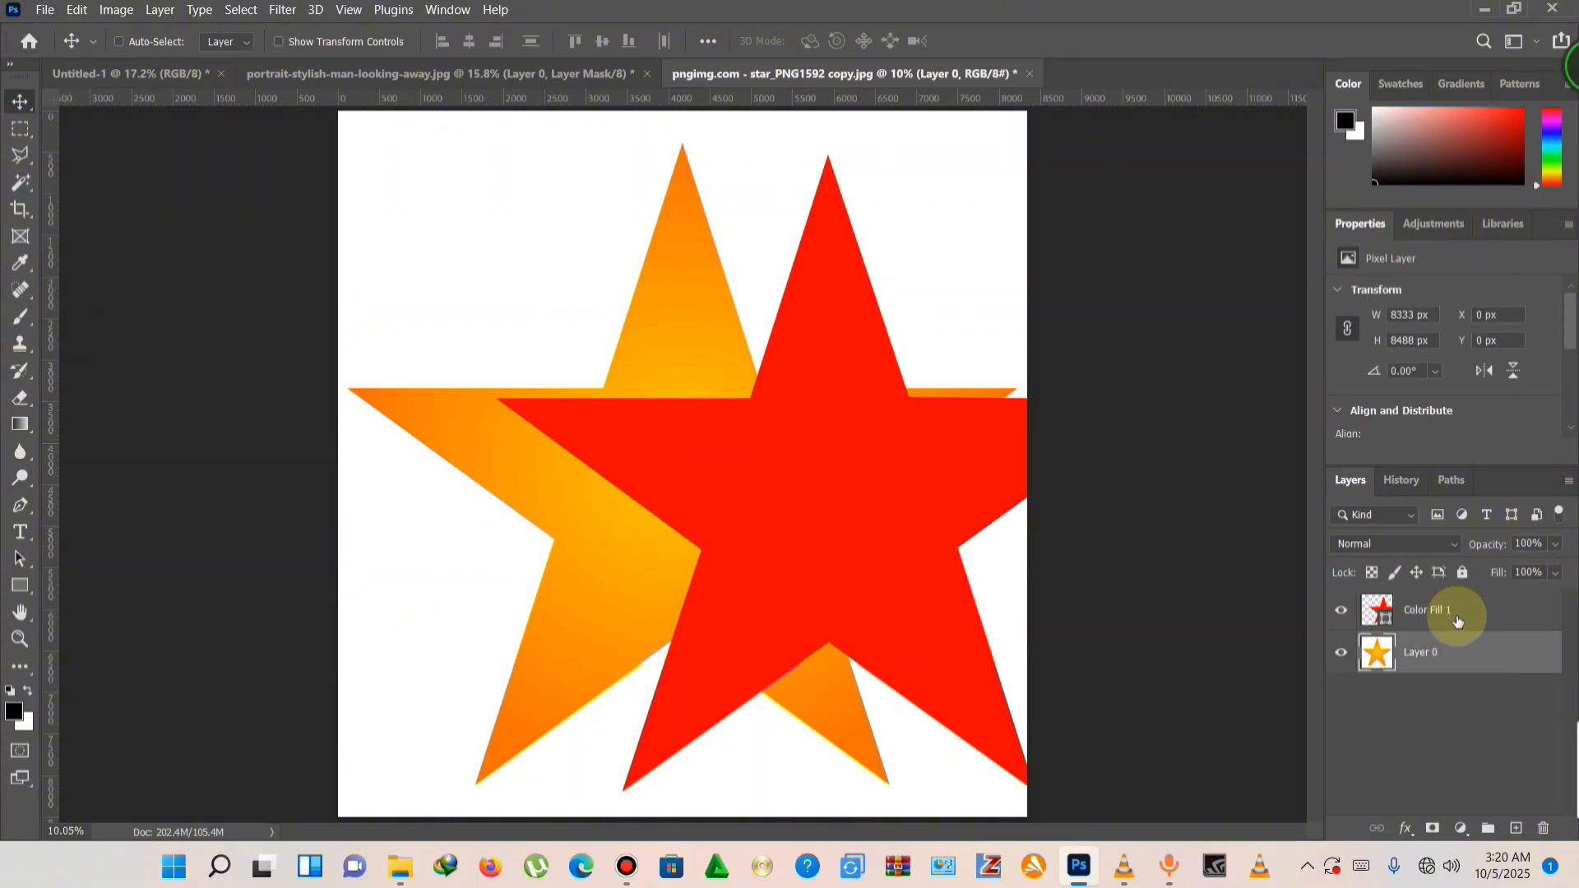
click(1451, 482)
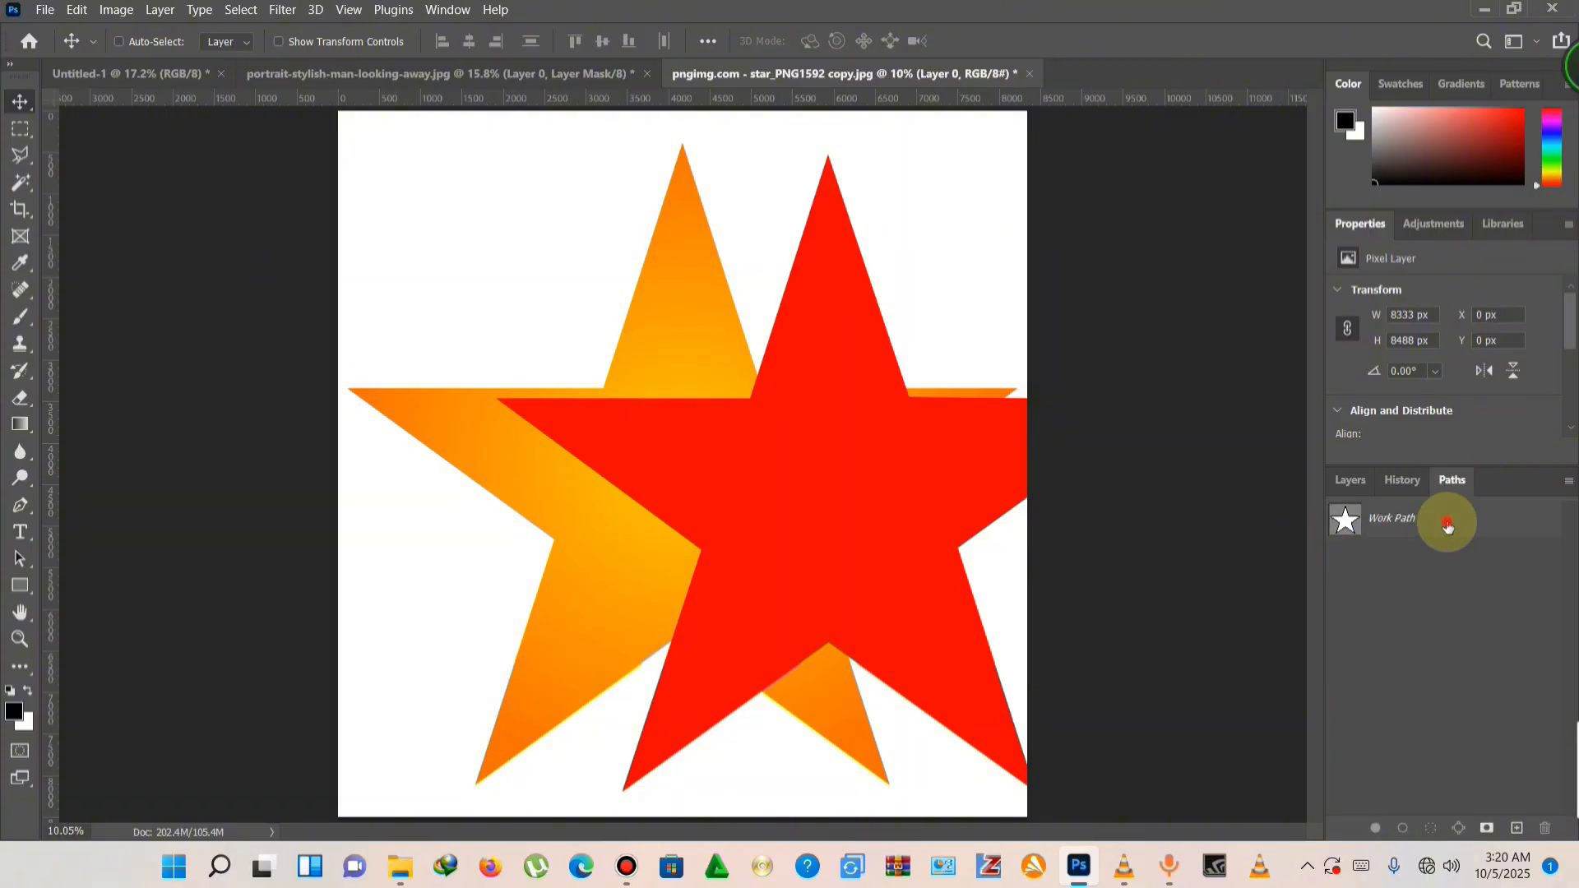
click(1396, 545)
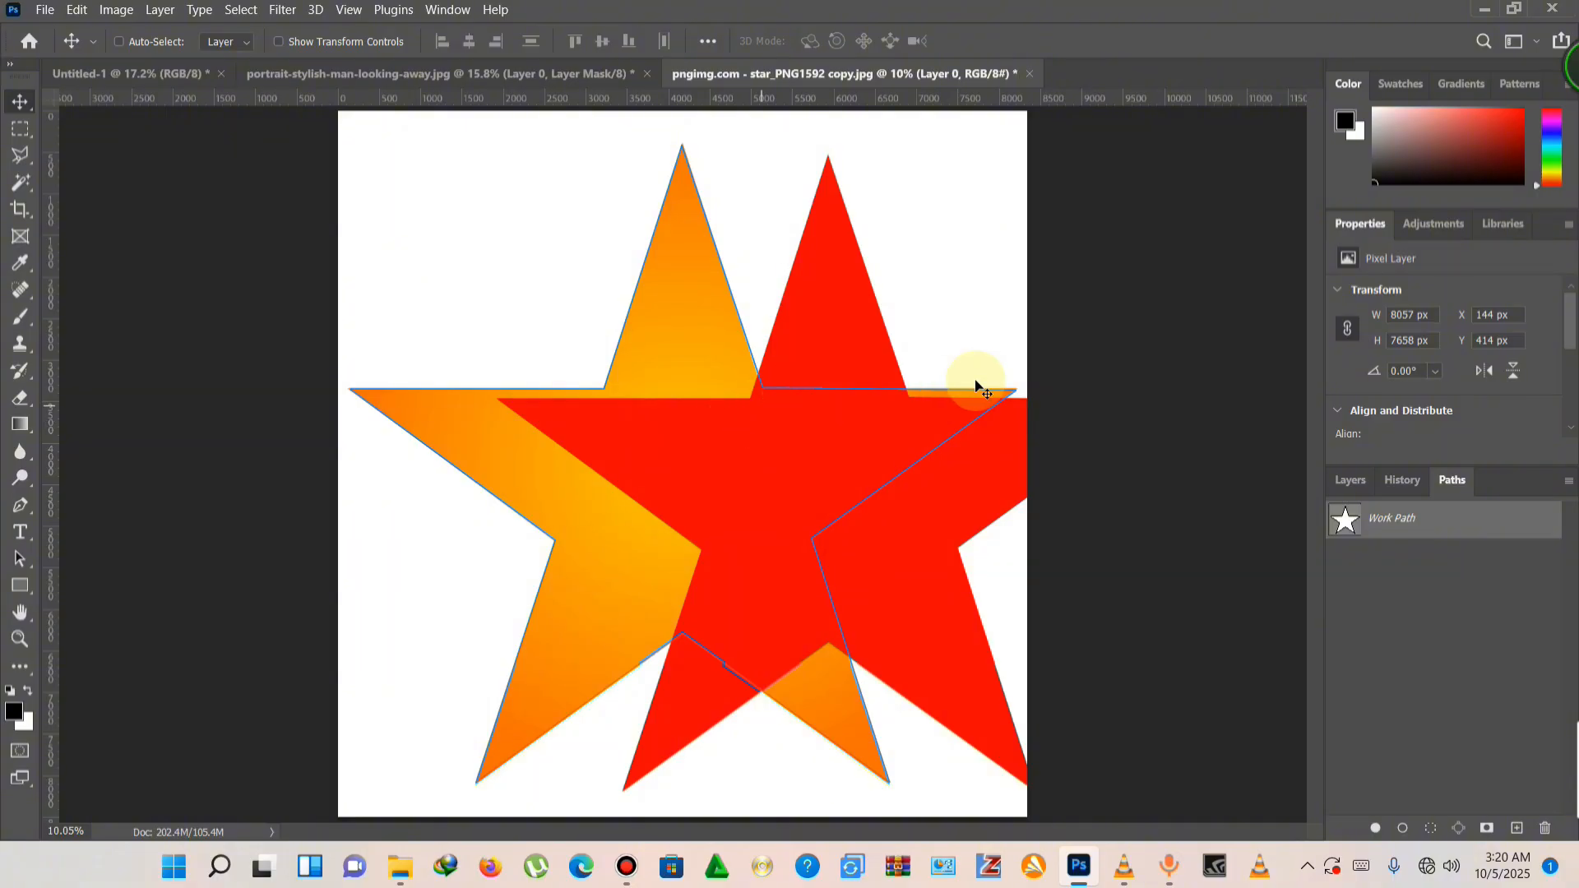
click(1354, 483)
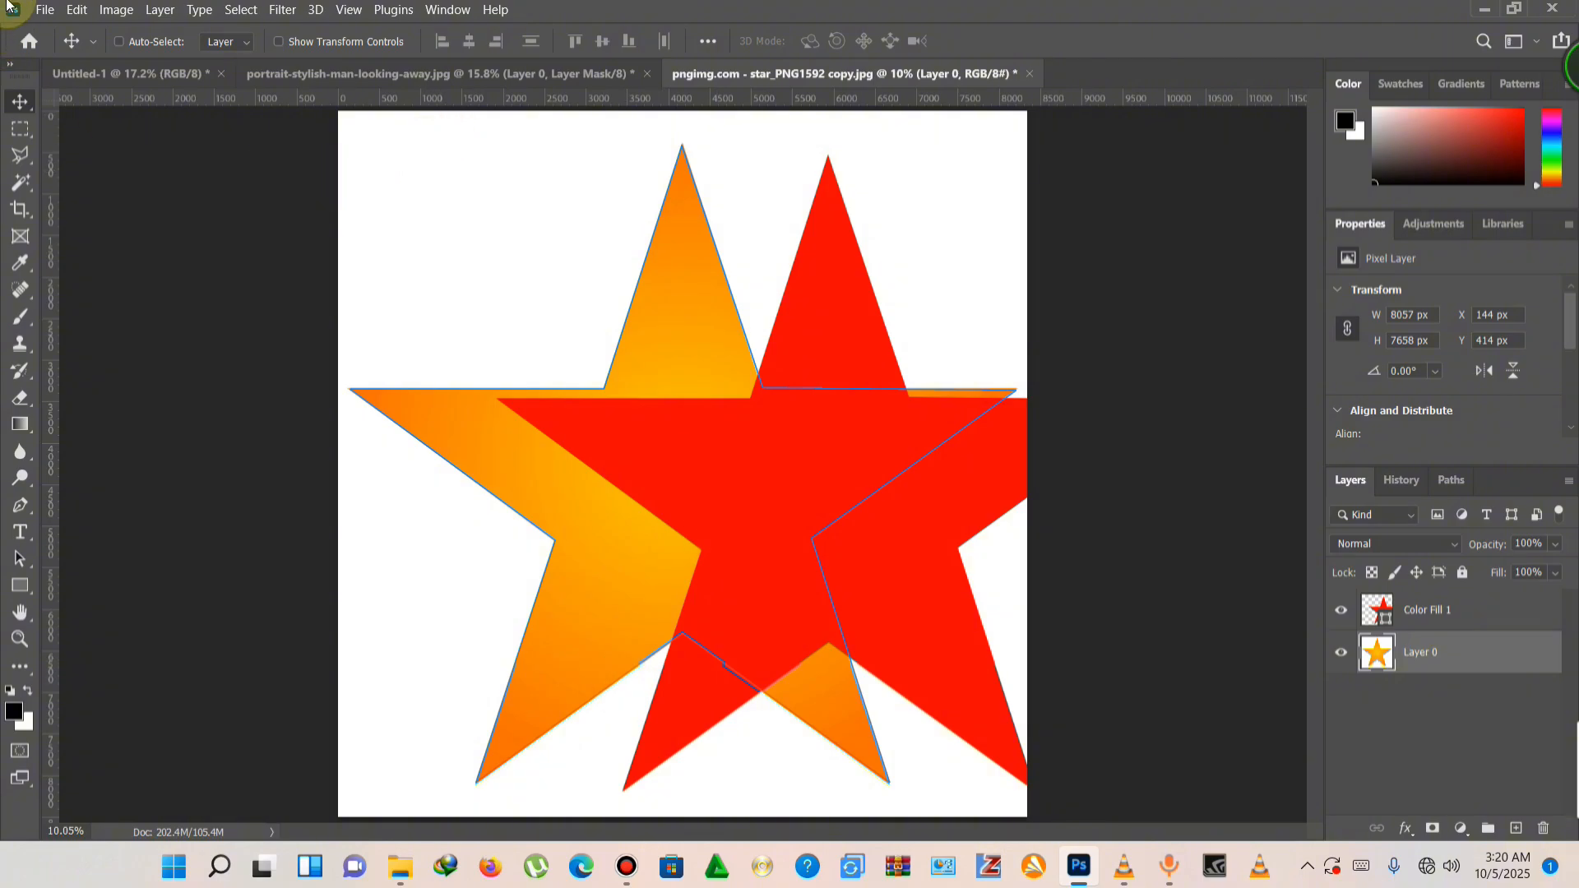
Step: Open the crescent moon image Screenshot_20251127_164809_Opera and unlock its Background layer
click(47, 10)
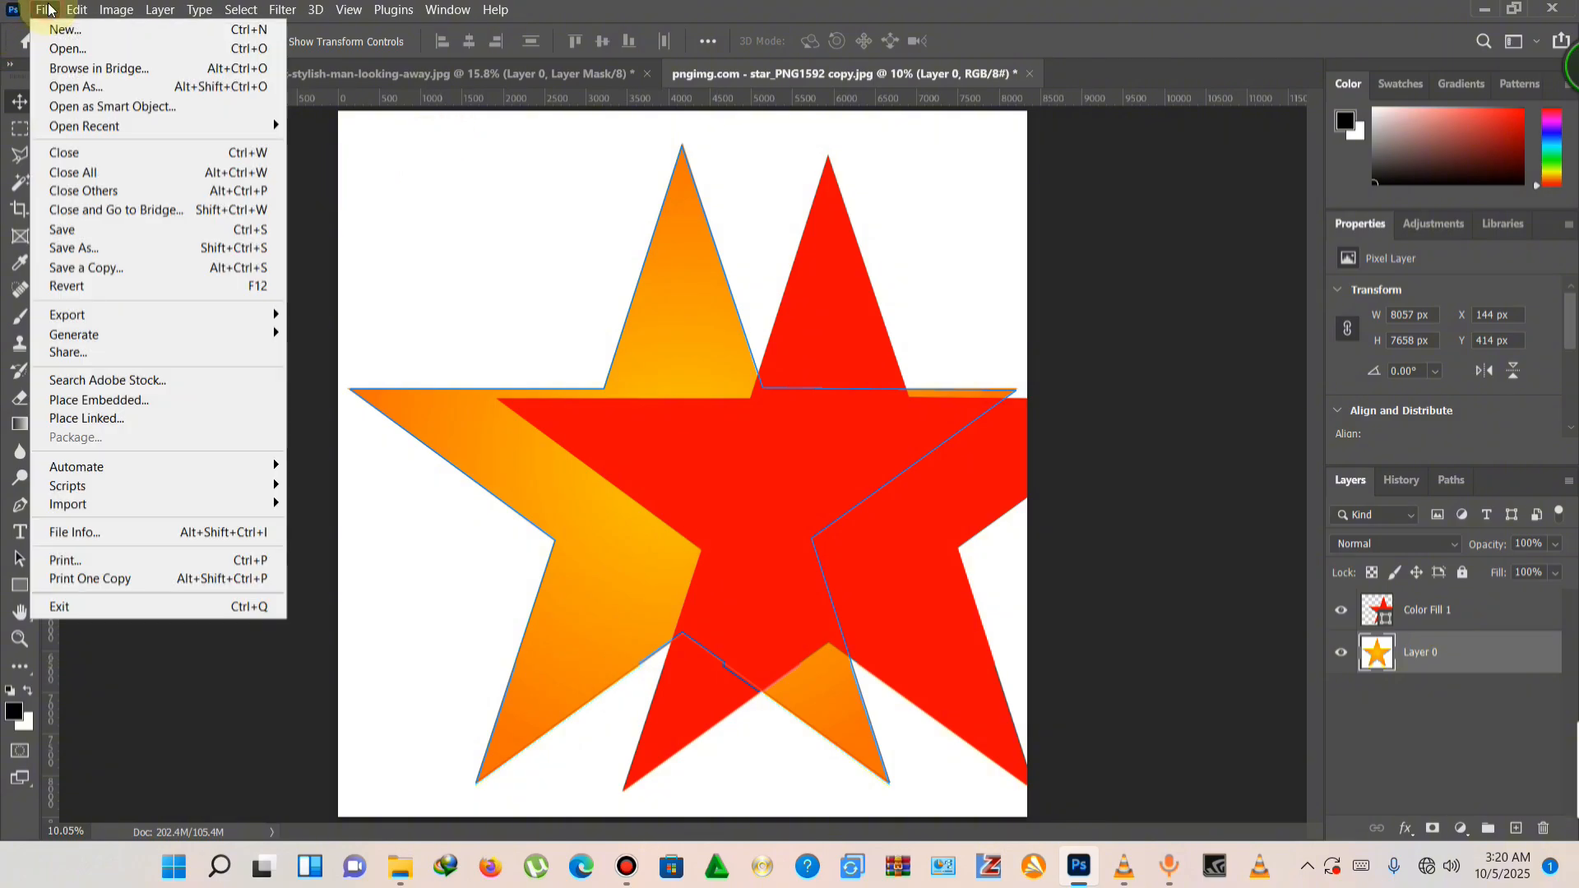
click(149, 52)
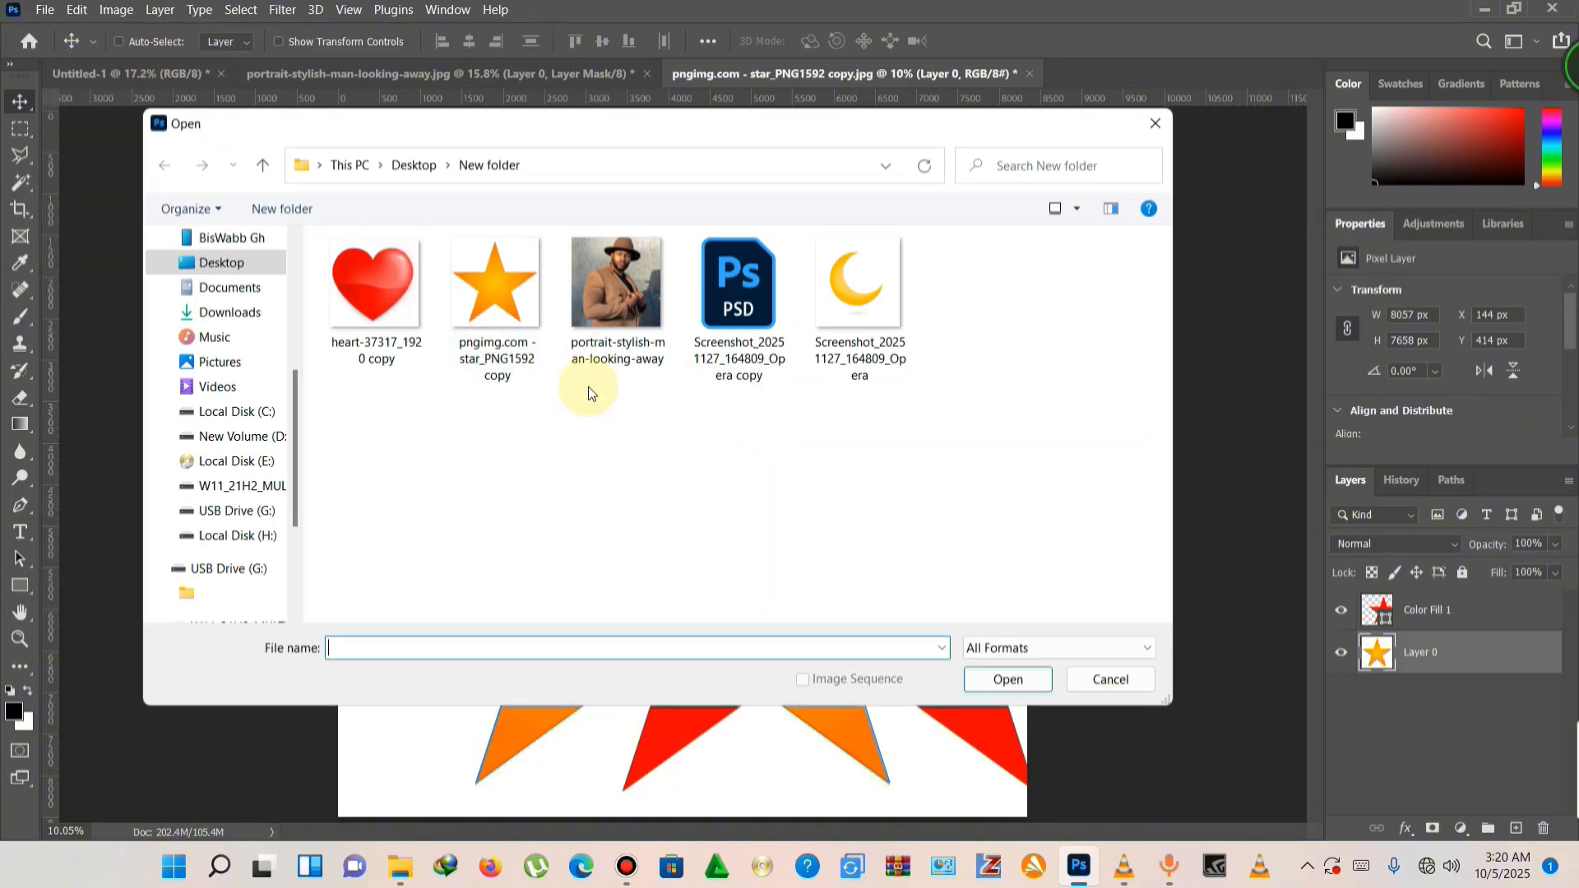
click(831, 309)
click(1010, 679)
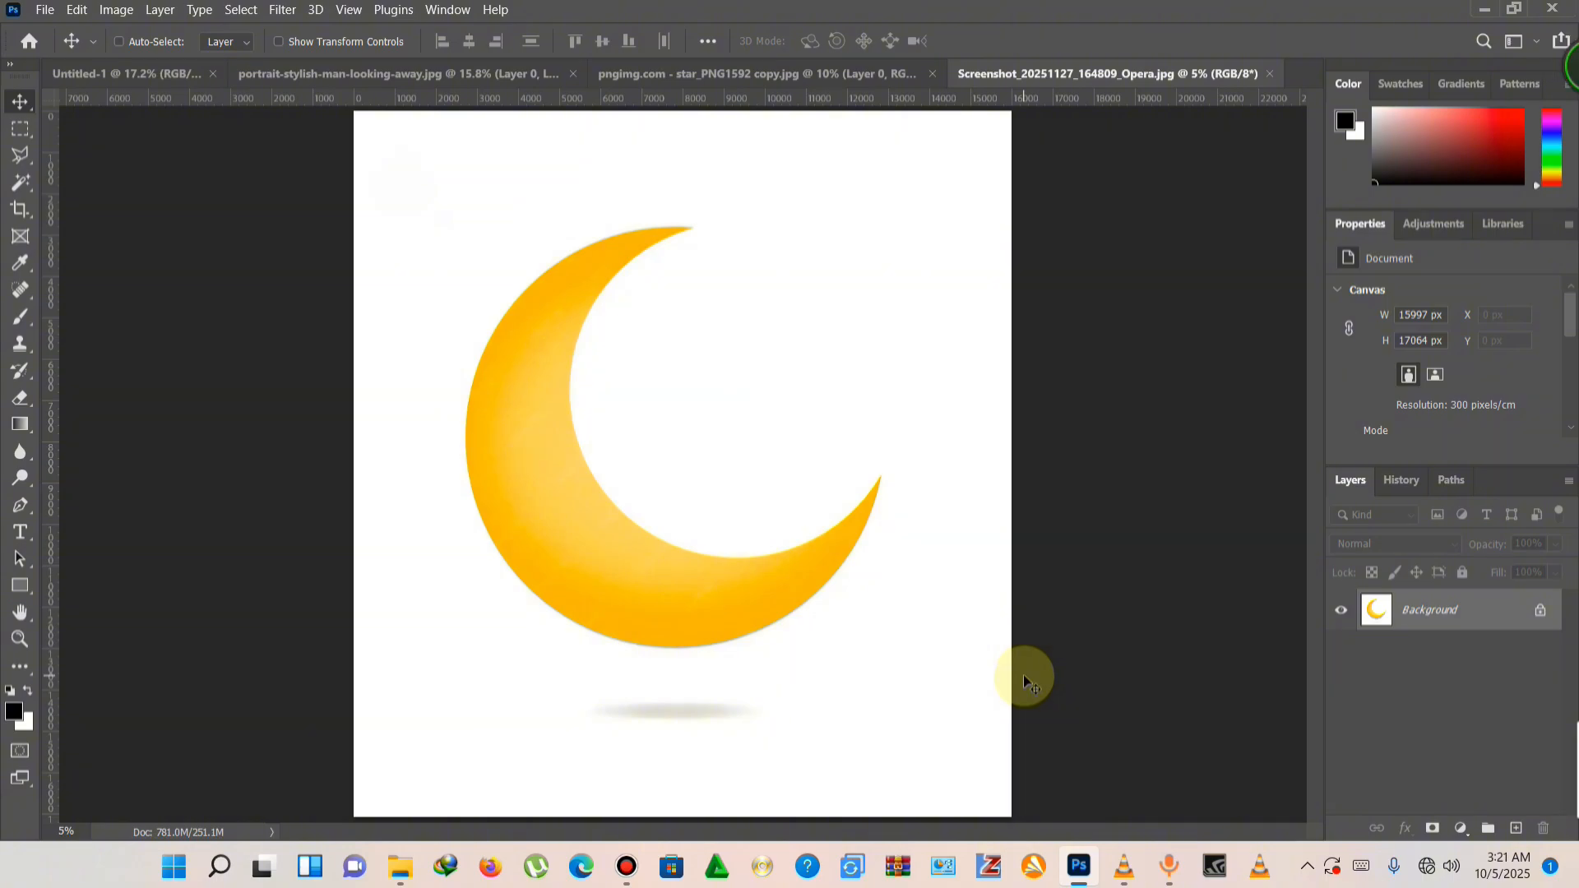
click(1541, 619)
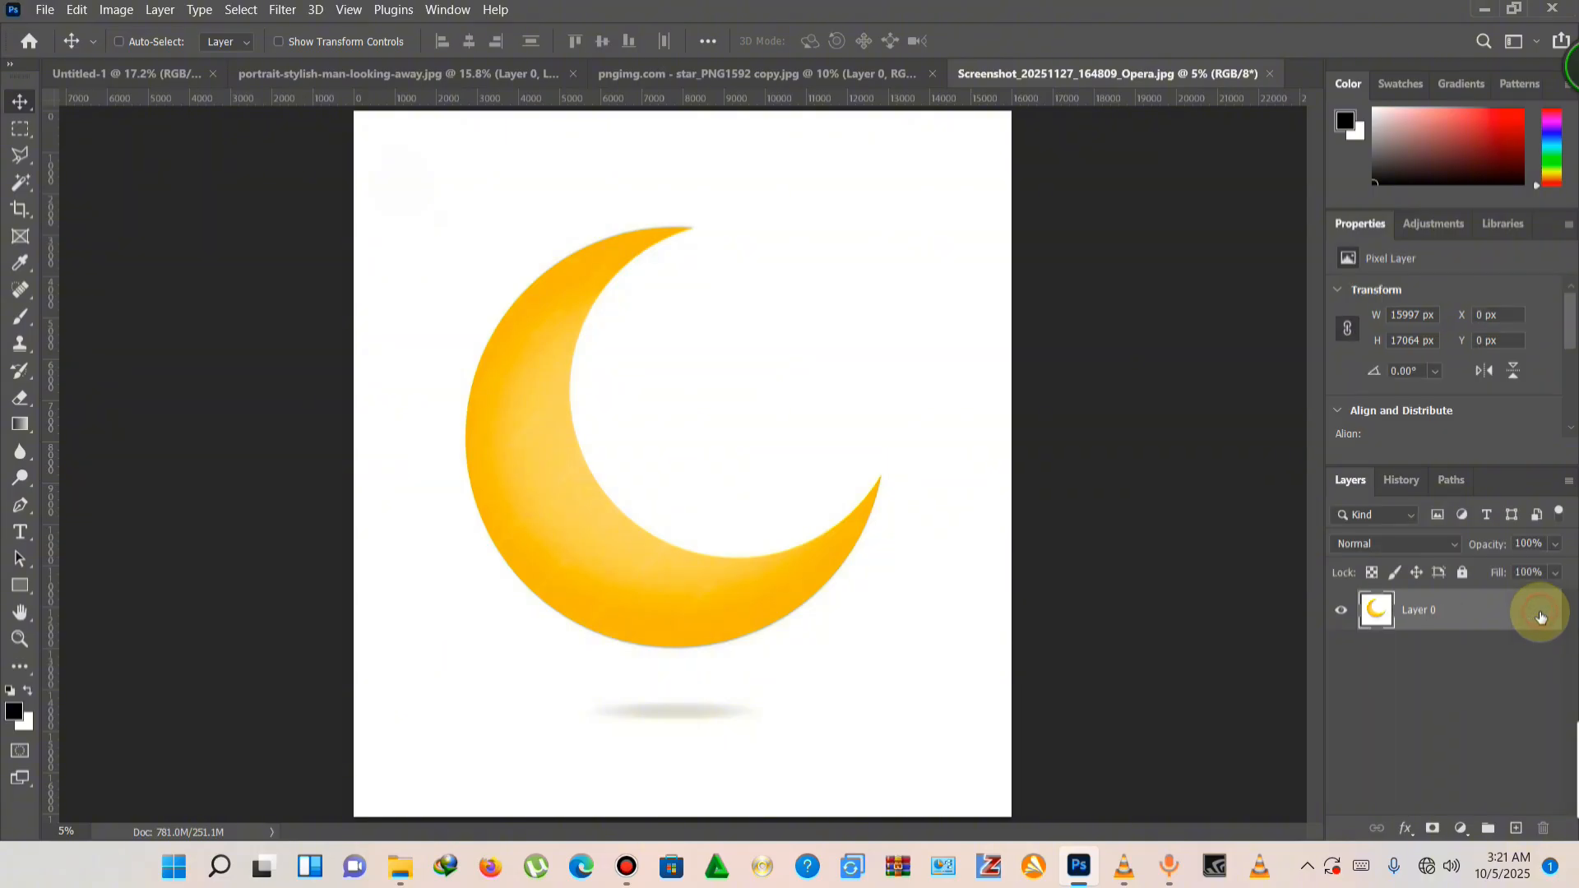
Step: Start a Pen tool path on the crescent's outer left edge with a curved segment about 532 × 1624 px
scroll(671, 412, up, 5)
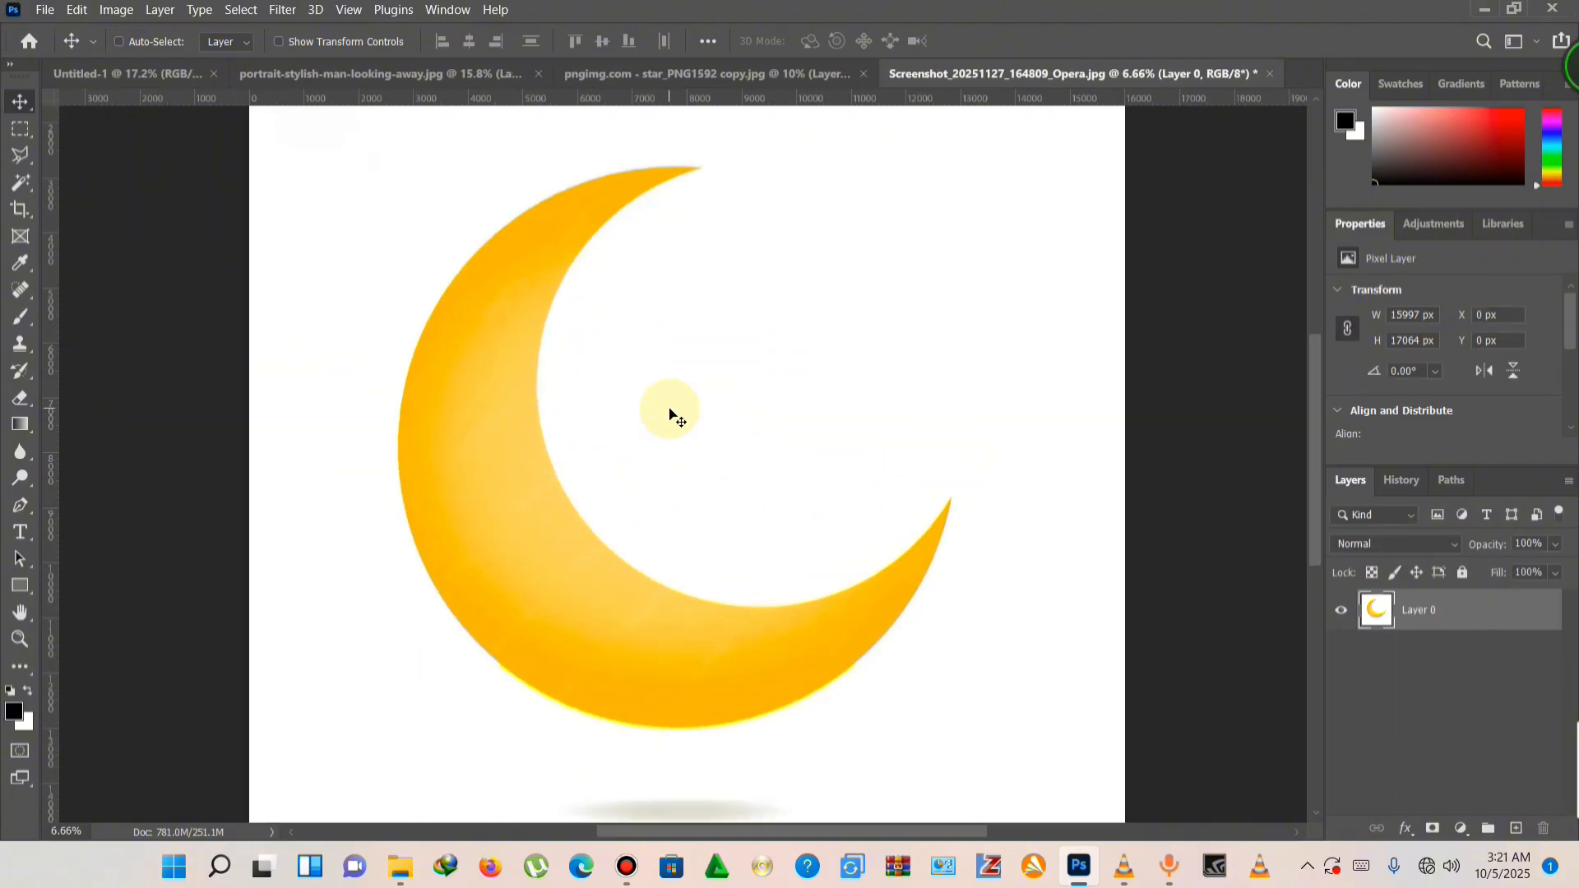
drag(599, 375, 702, 417)
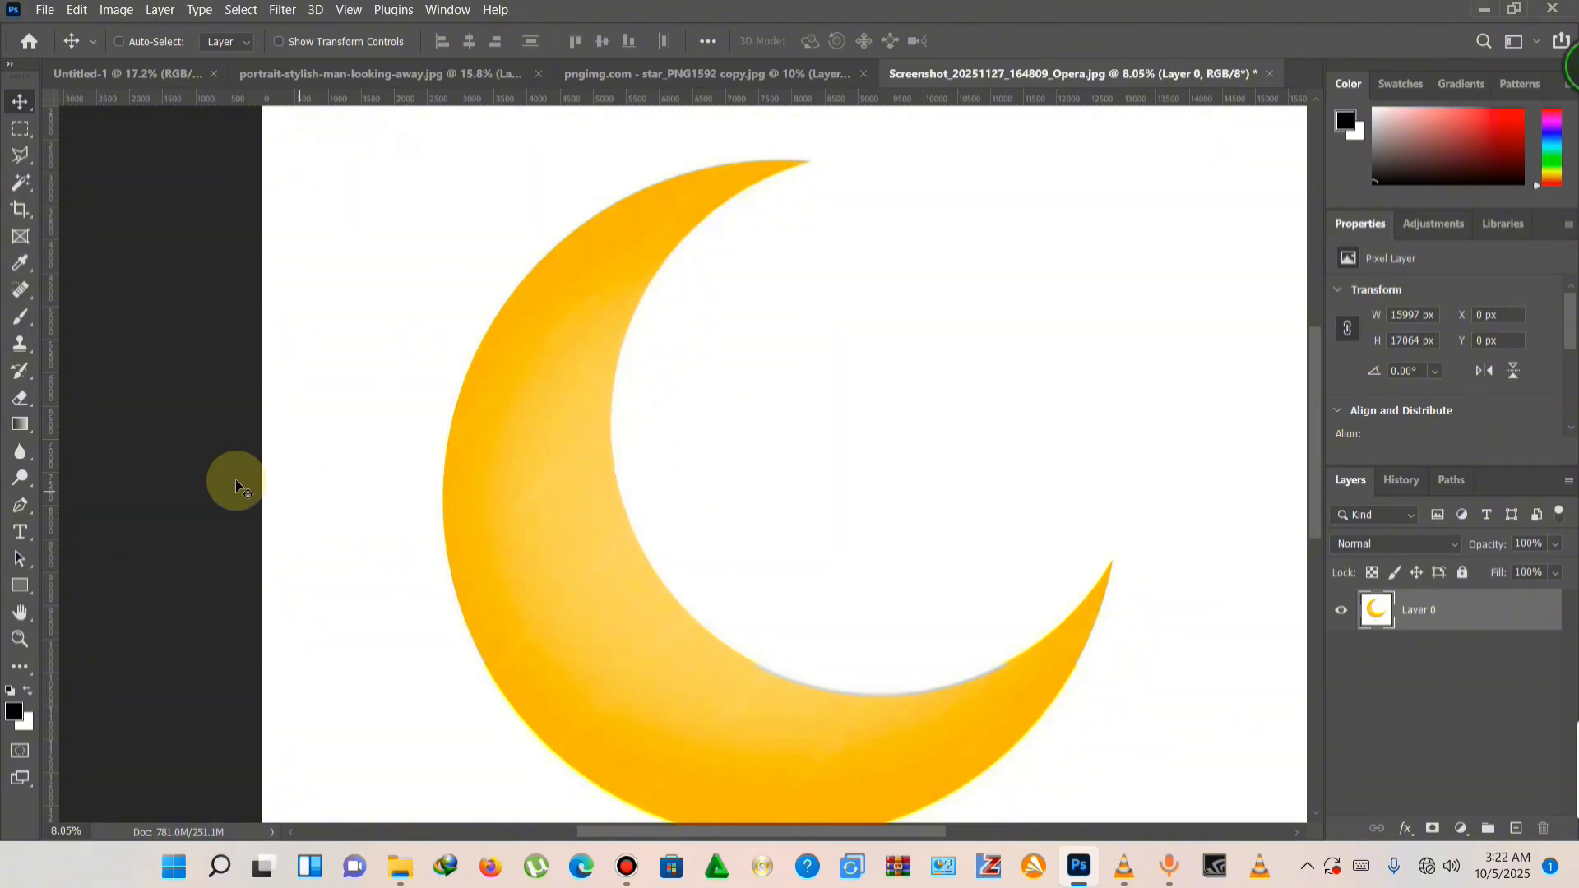
click(20, 506)
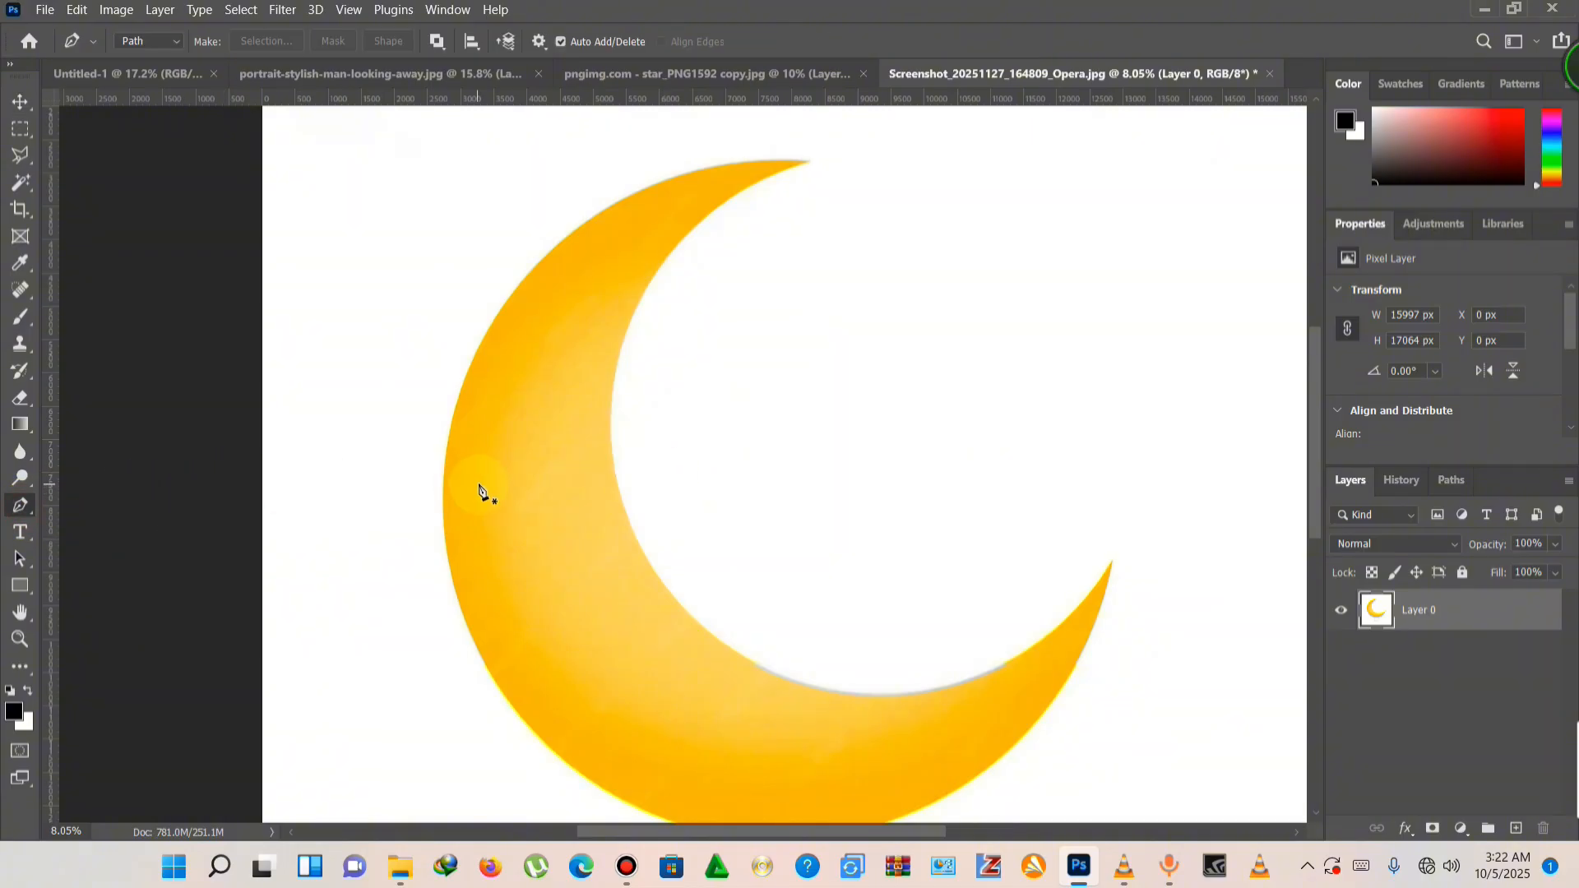
scroll(488, 483, up, 2)
drag(509, 536, 436, 586)
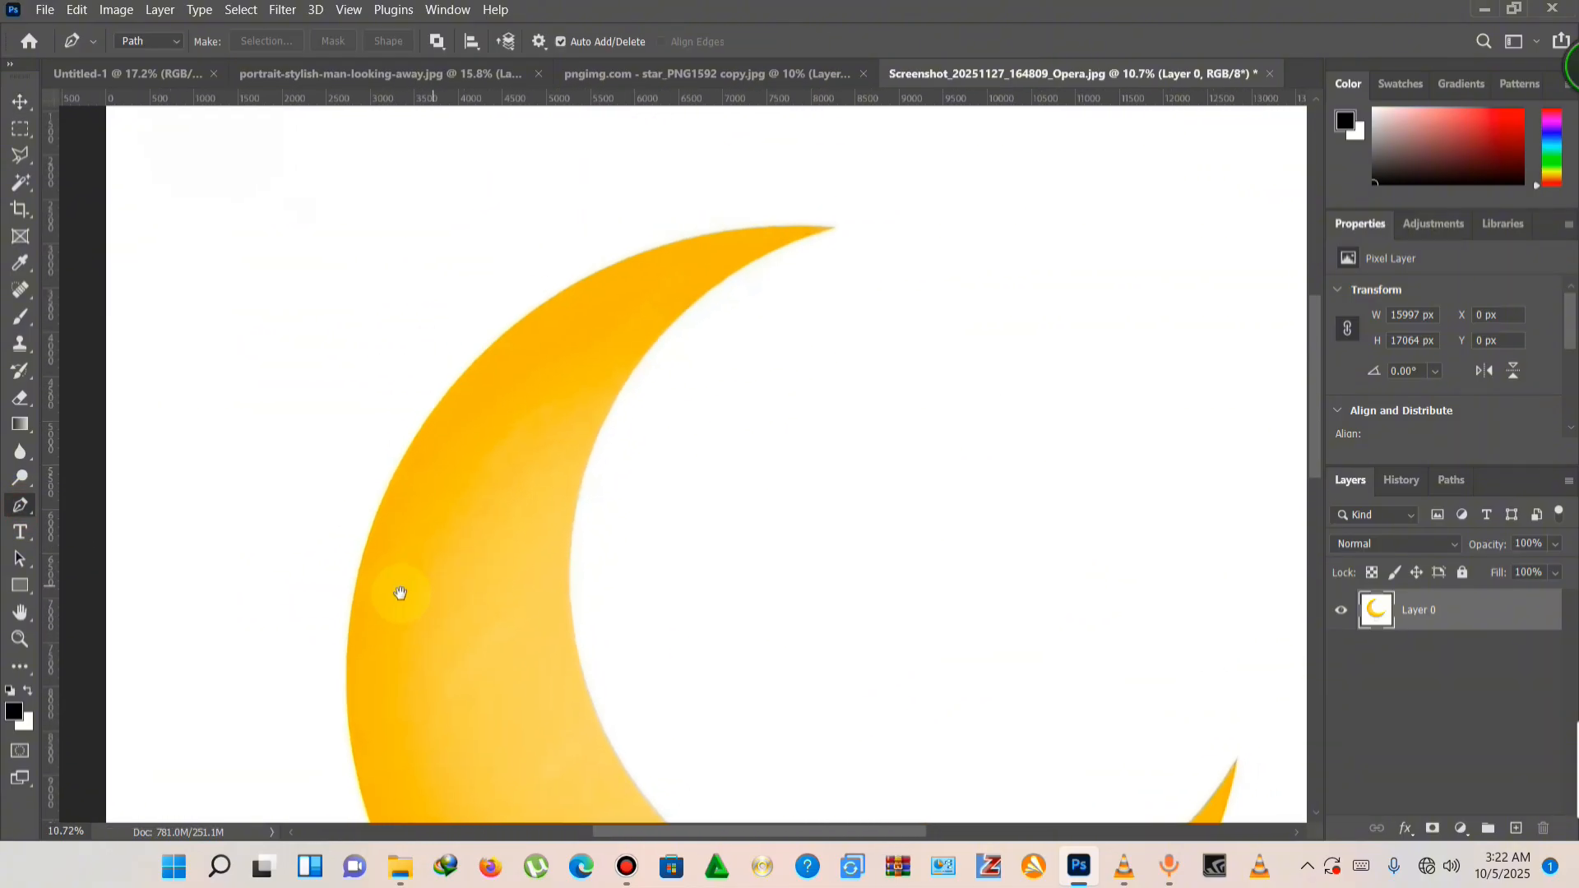
click(350, 612)
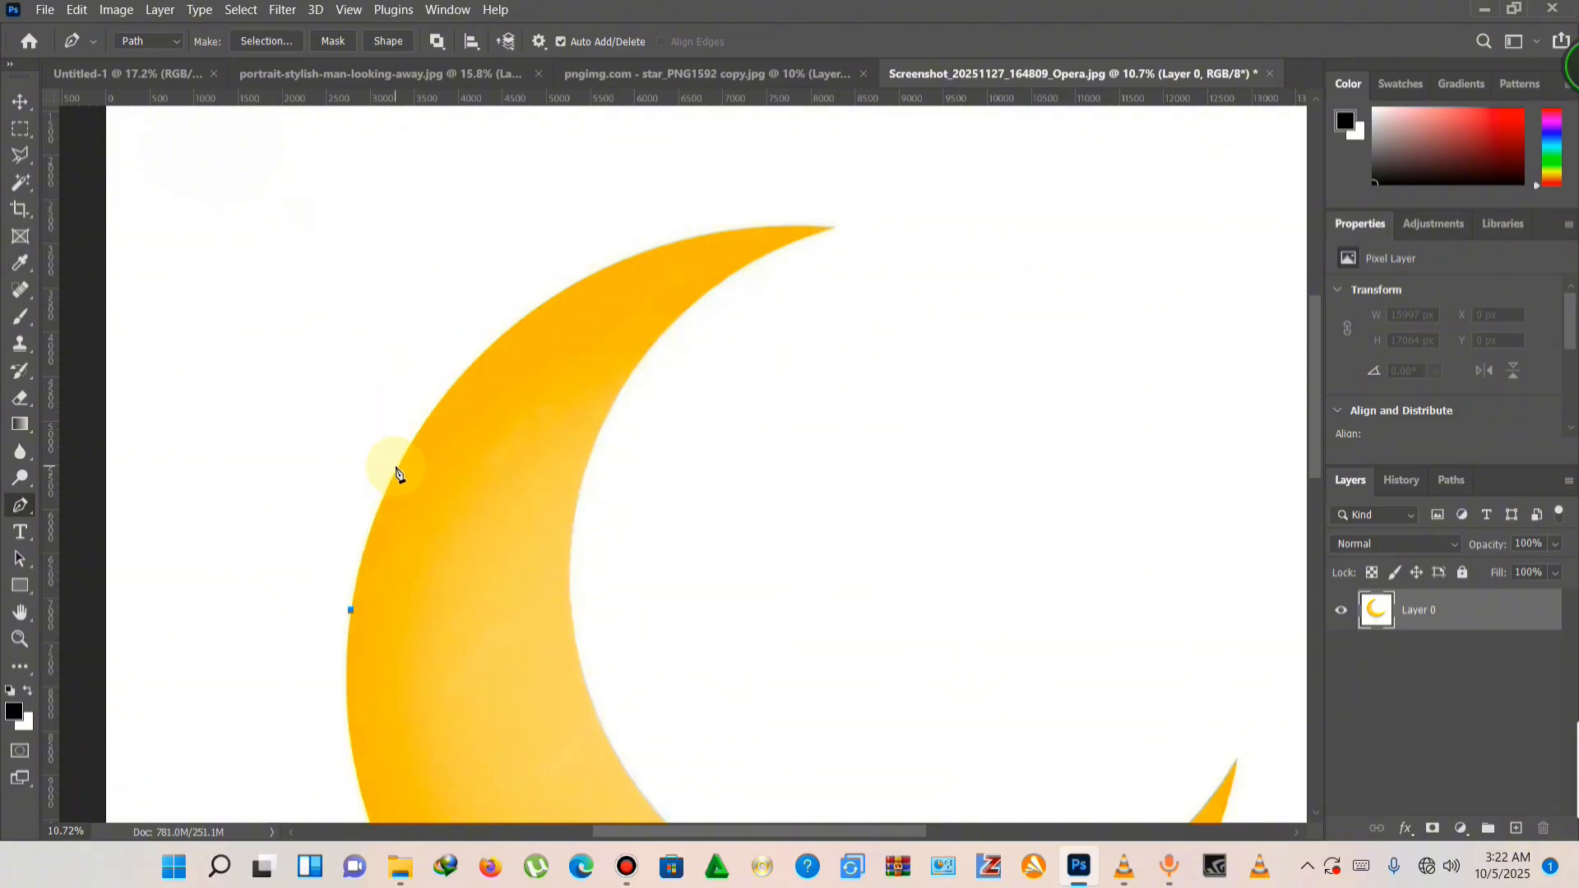
drag(398, 467, 444, 364)
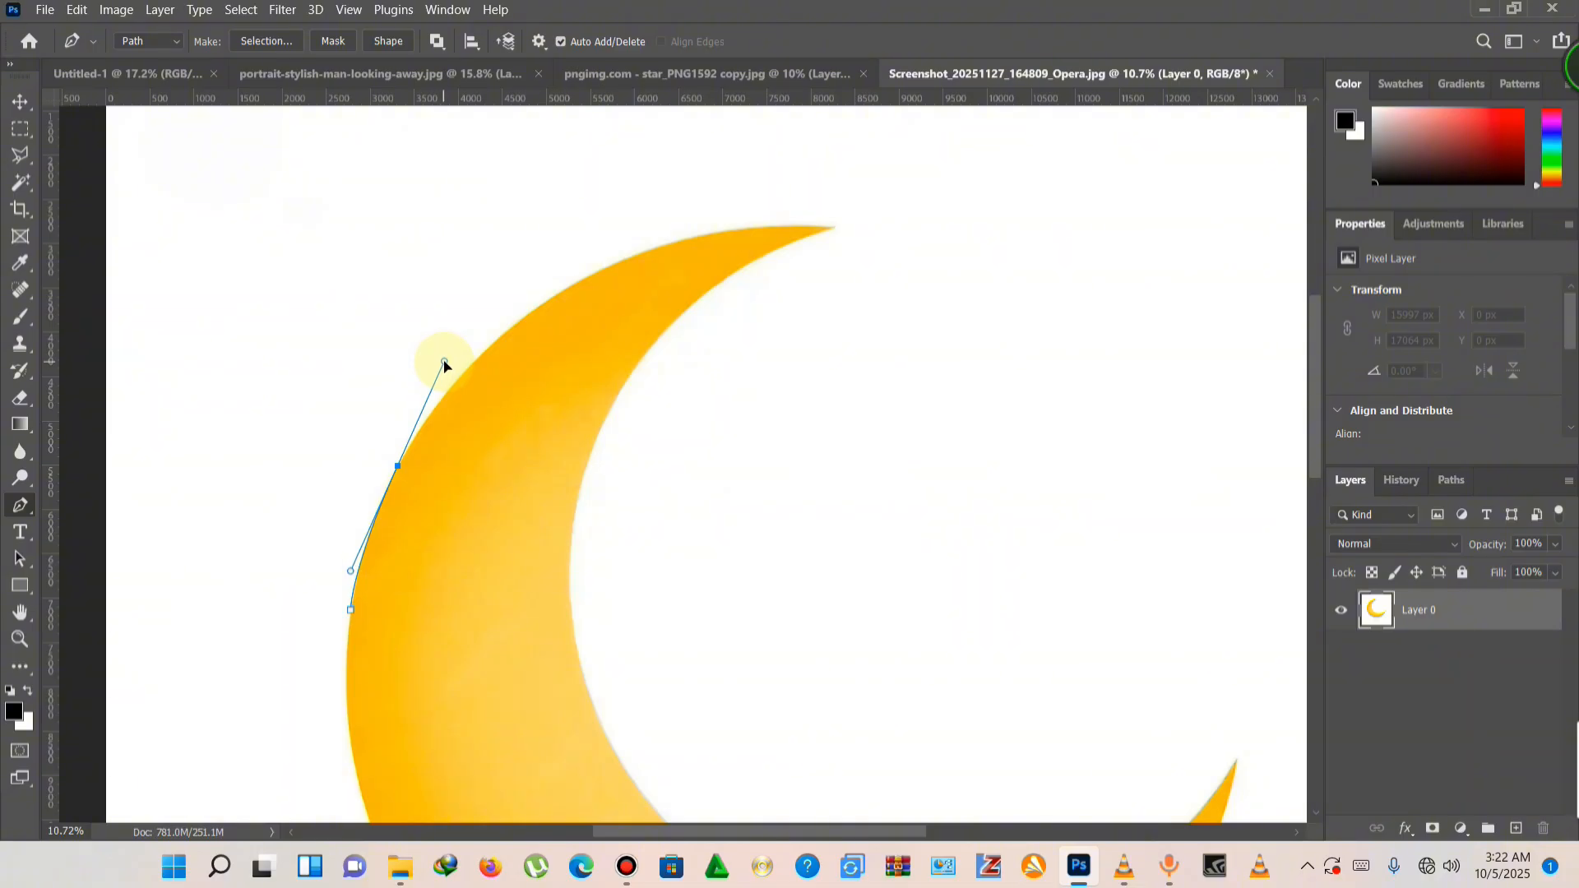
drag(444, 364, 437, 377)
drag(437, 377, 437, 377)
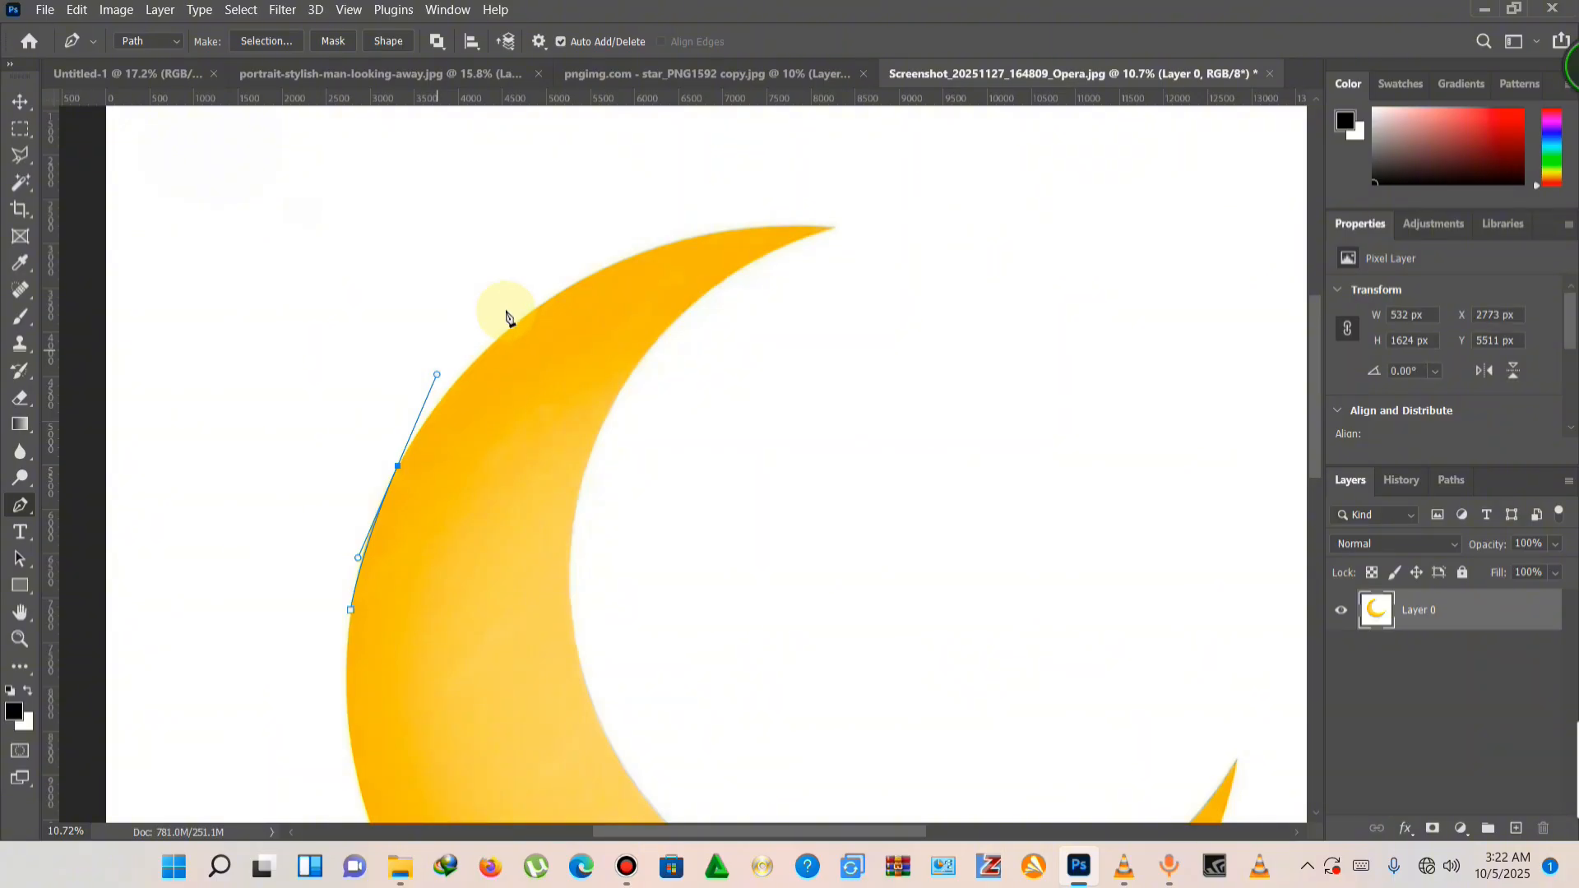
Step: Add a second curved segment about 1537 × 1752 px up the crescent's outer edge and adjust the preceding anchor's handle to follow the edge
scroll(508, 317, up, 1)
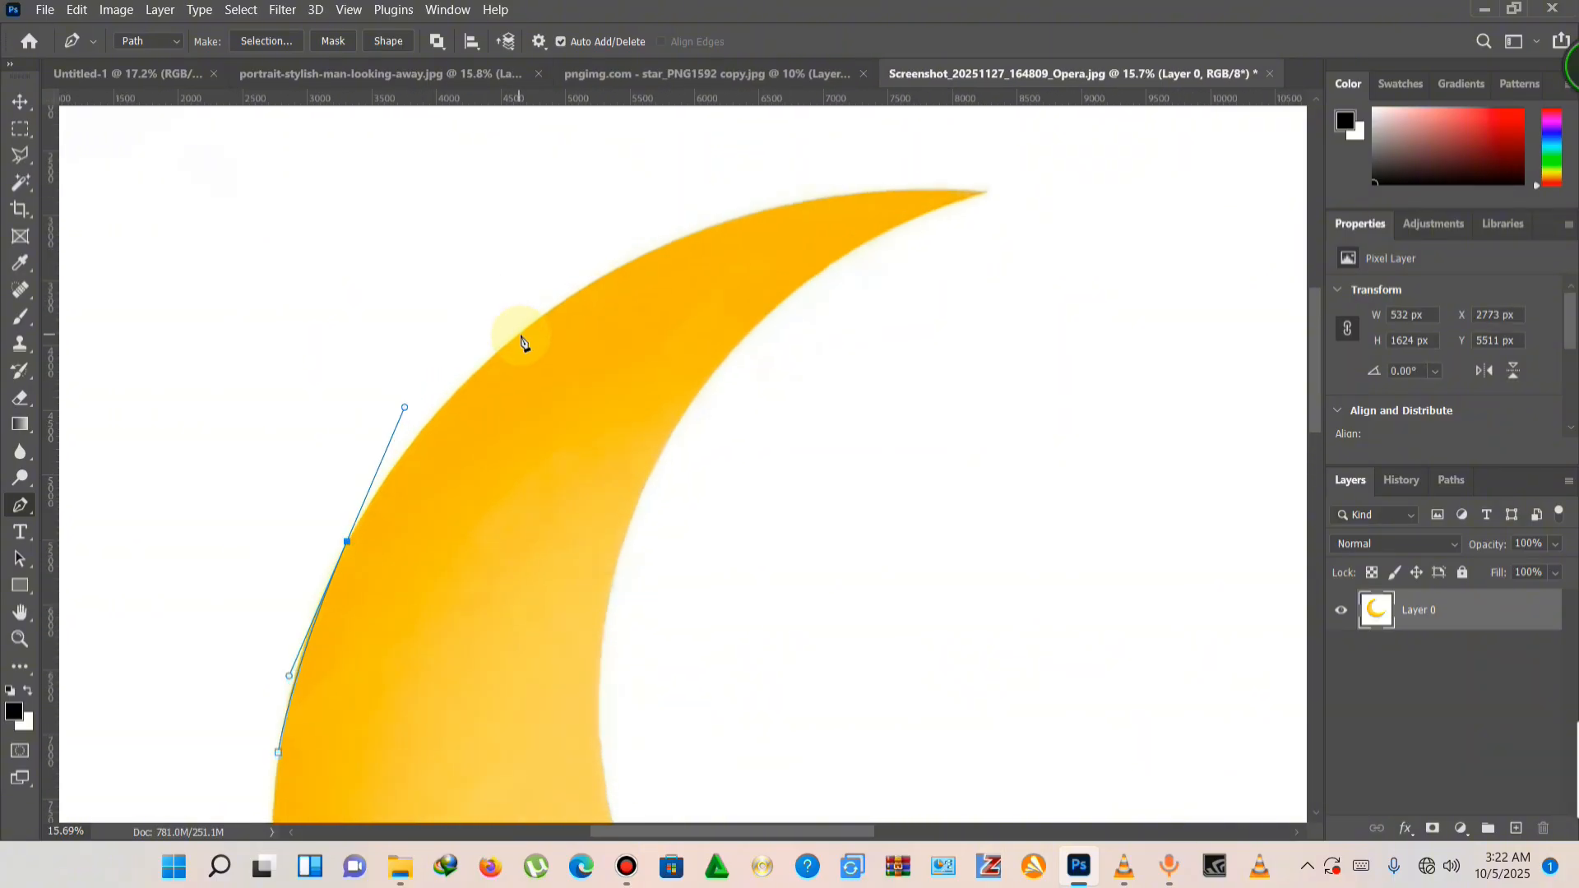
scroll(560, 354, up, 1)
scroll(560, 354, left, 1)
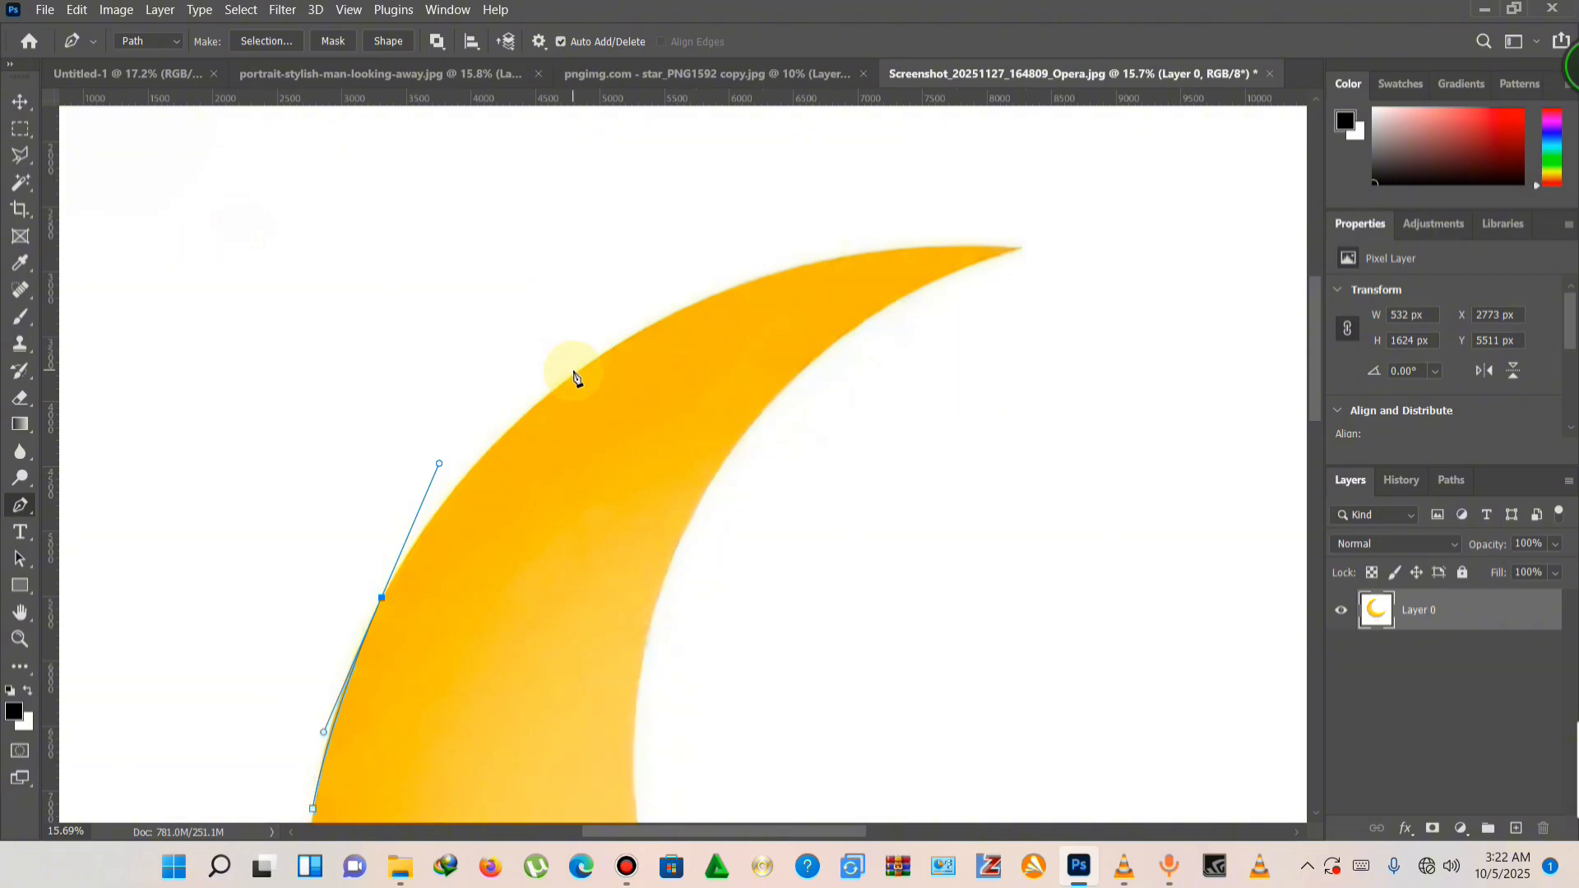
mouse_move(580, 372)
mouse_down()
mouse_move(617, 318)
mouse_move(649, 319)
mouse_move(621, 315)
mouse_move(629, 295)
mouse_move(682, 267)
mouse_move(688, 282)
mouse_move(715, 228)
mouse_move(654, 306)
mouse_move(625, 294)
mouse_move(576, 356)
mouse_move(589, 362)
mouse_up()
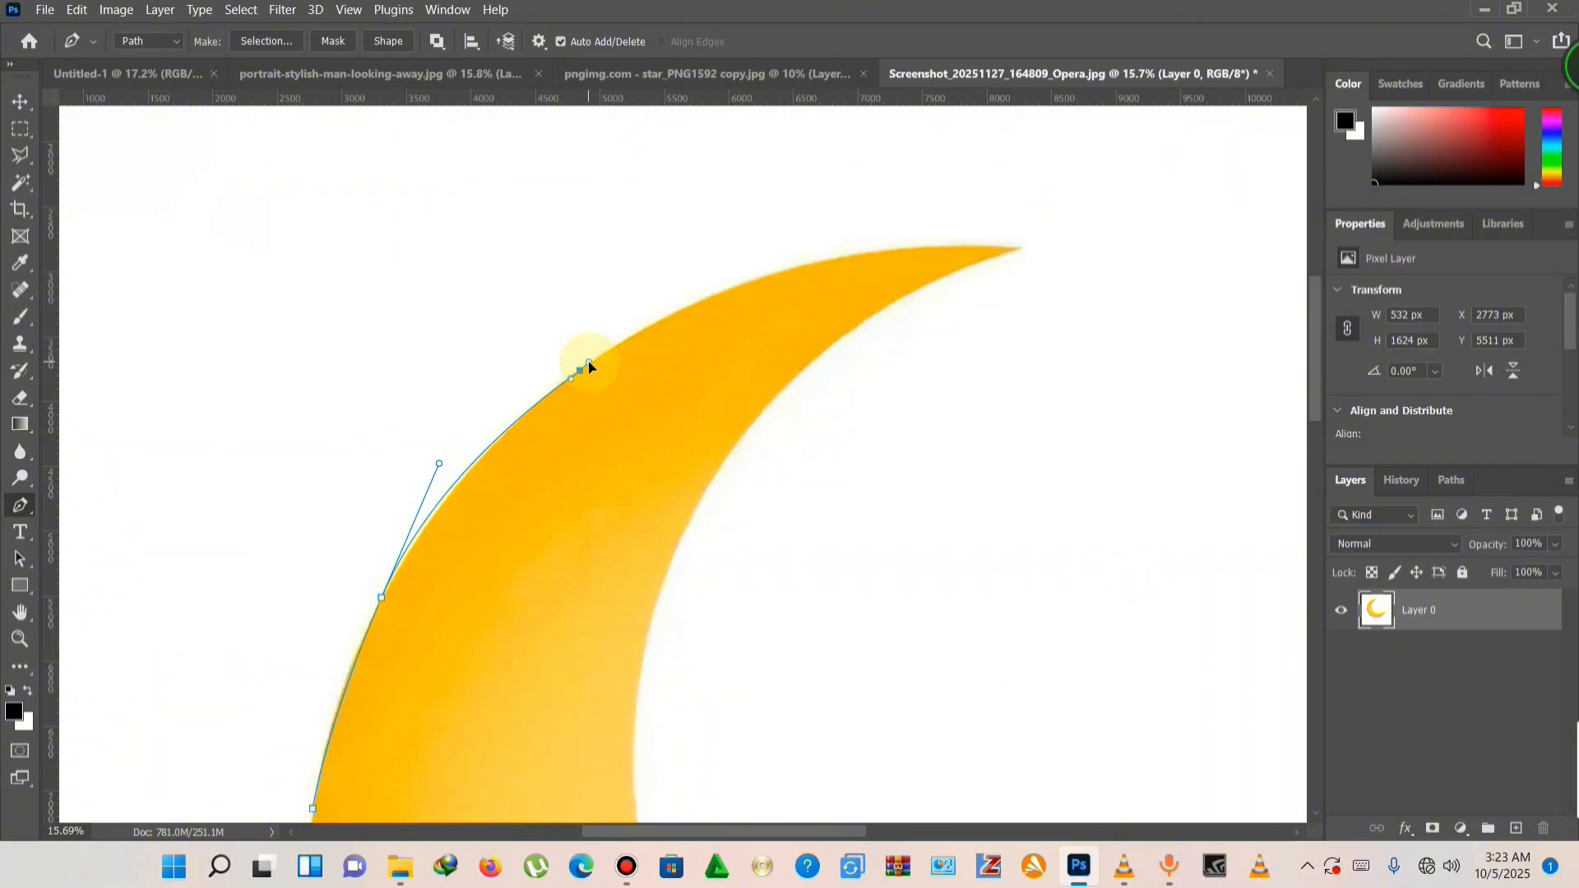
drag(589, 362, 589, 362)
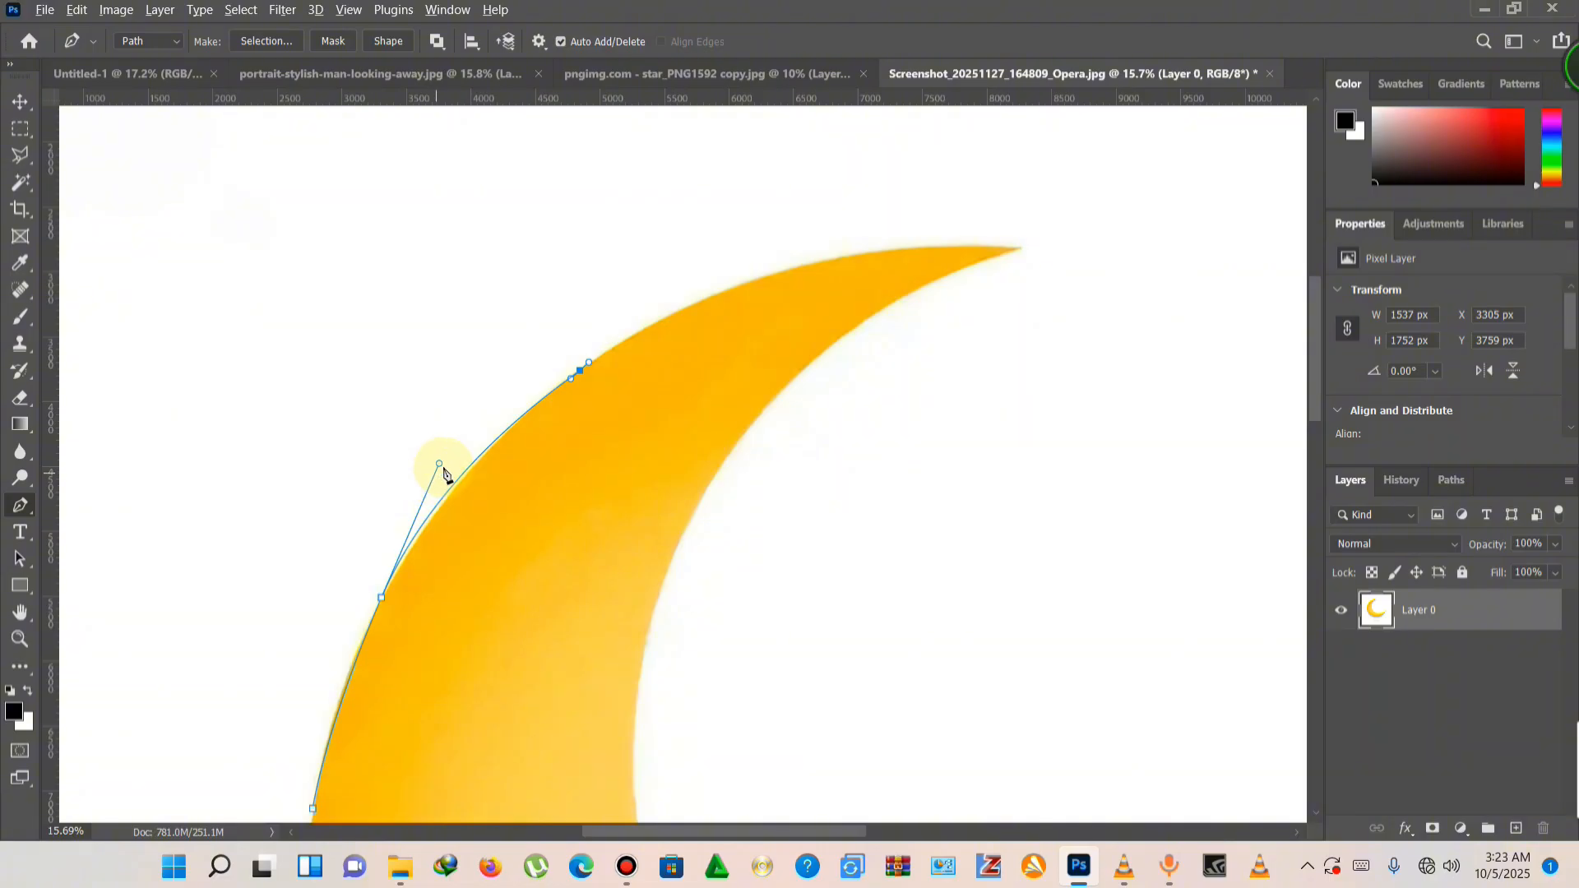
alt+click(439, 463)
drag(440, 463, 447, 463)
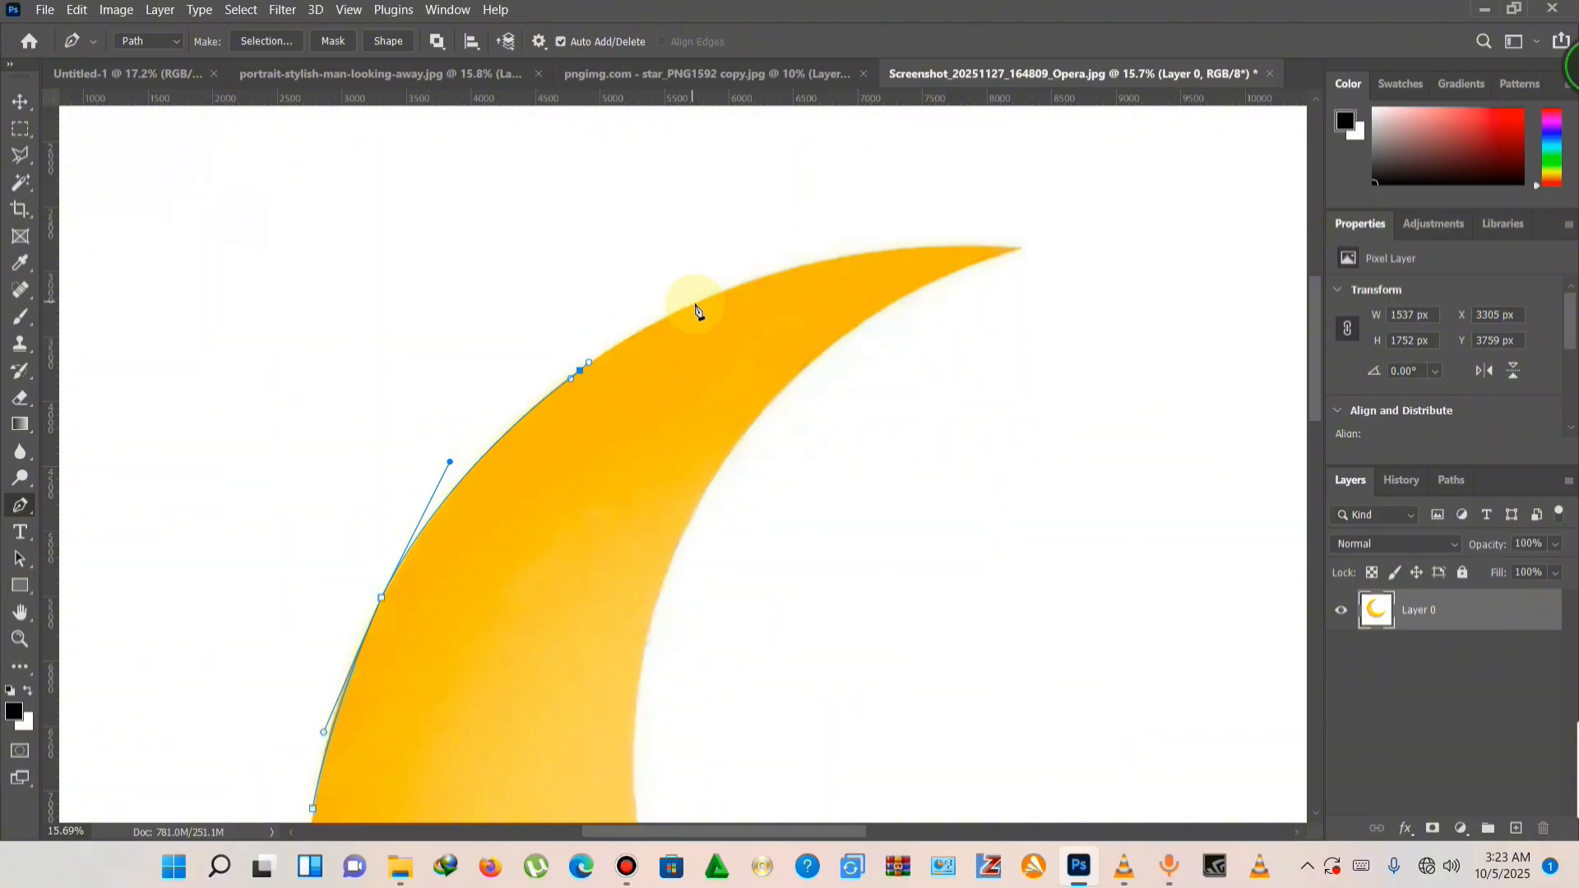
Step: Extend the path toward the crescent's upper tip with two curved segments, about 1478 × 726 px and 1089 × 220 px
drag(769, 277, 817, 436)
scroll(865, 254, up, 1)
scroll(865, 255, up, 2)
scroll(823, 436, up, 3)
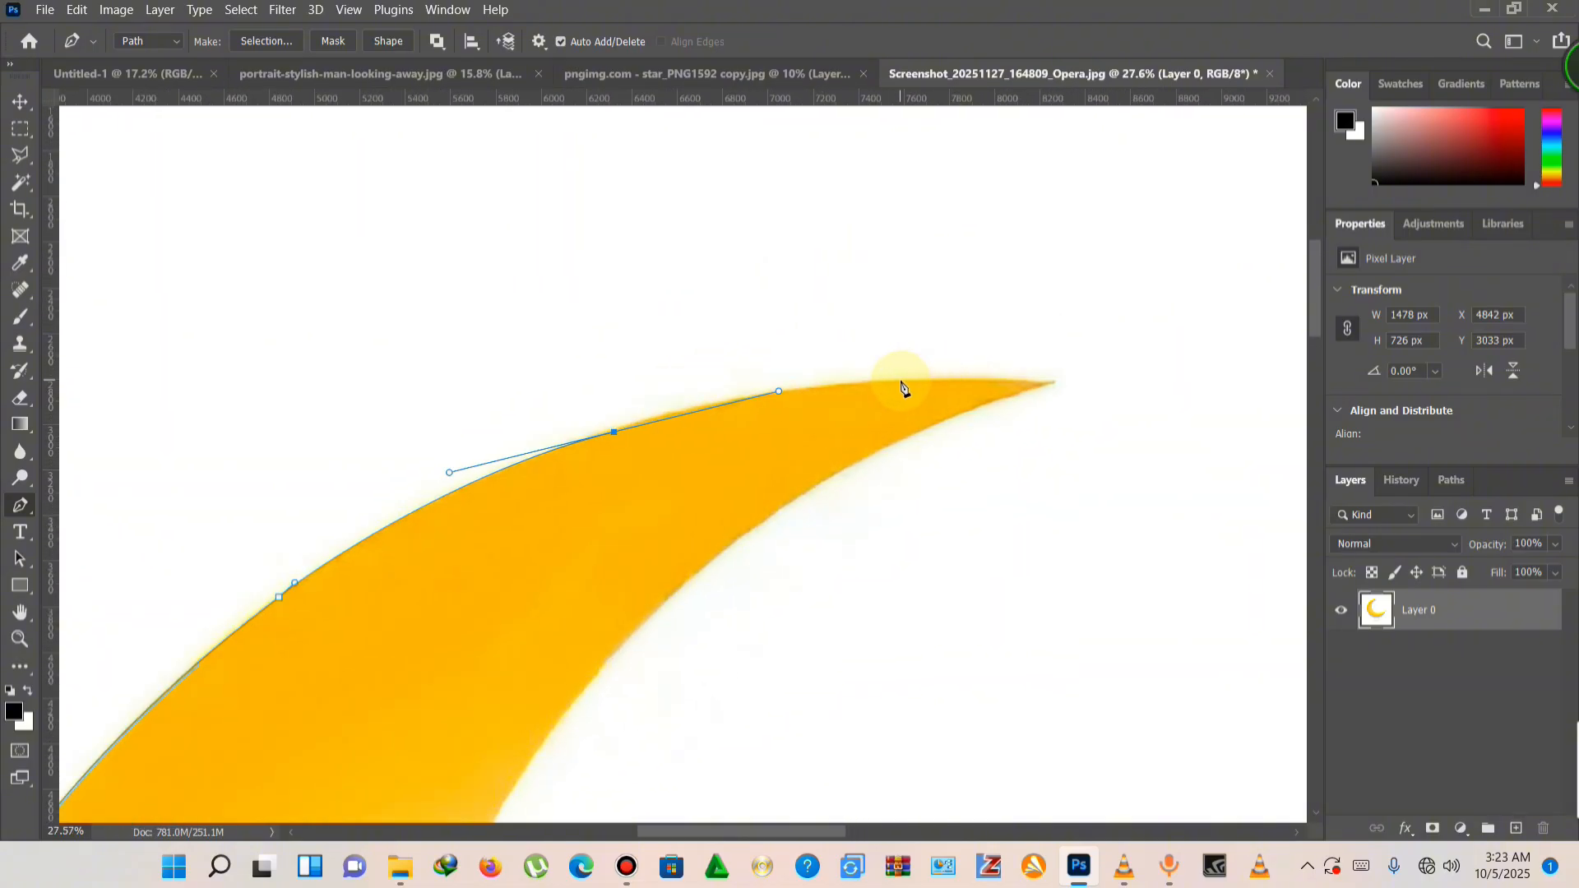
drag(861, 381, 1150, 322)
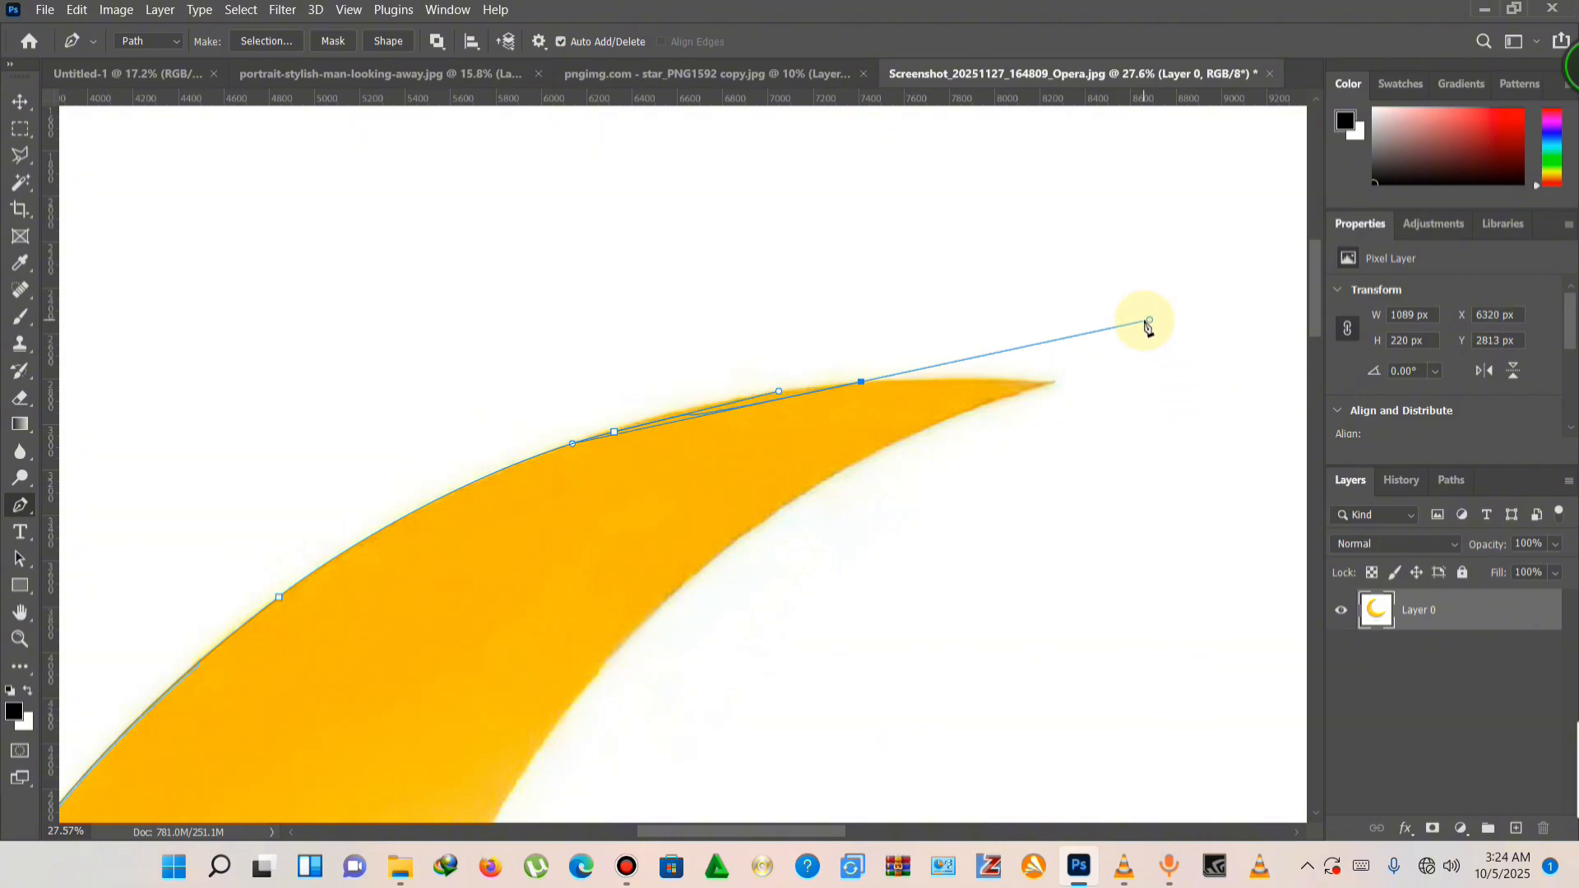
Step: Undo the last segment toward the crescent's upper tip, then try a shorter curved segment about 726 × 179 px and undo it
key(ctrl+z)
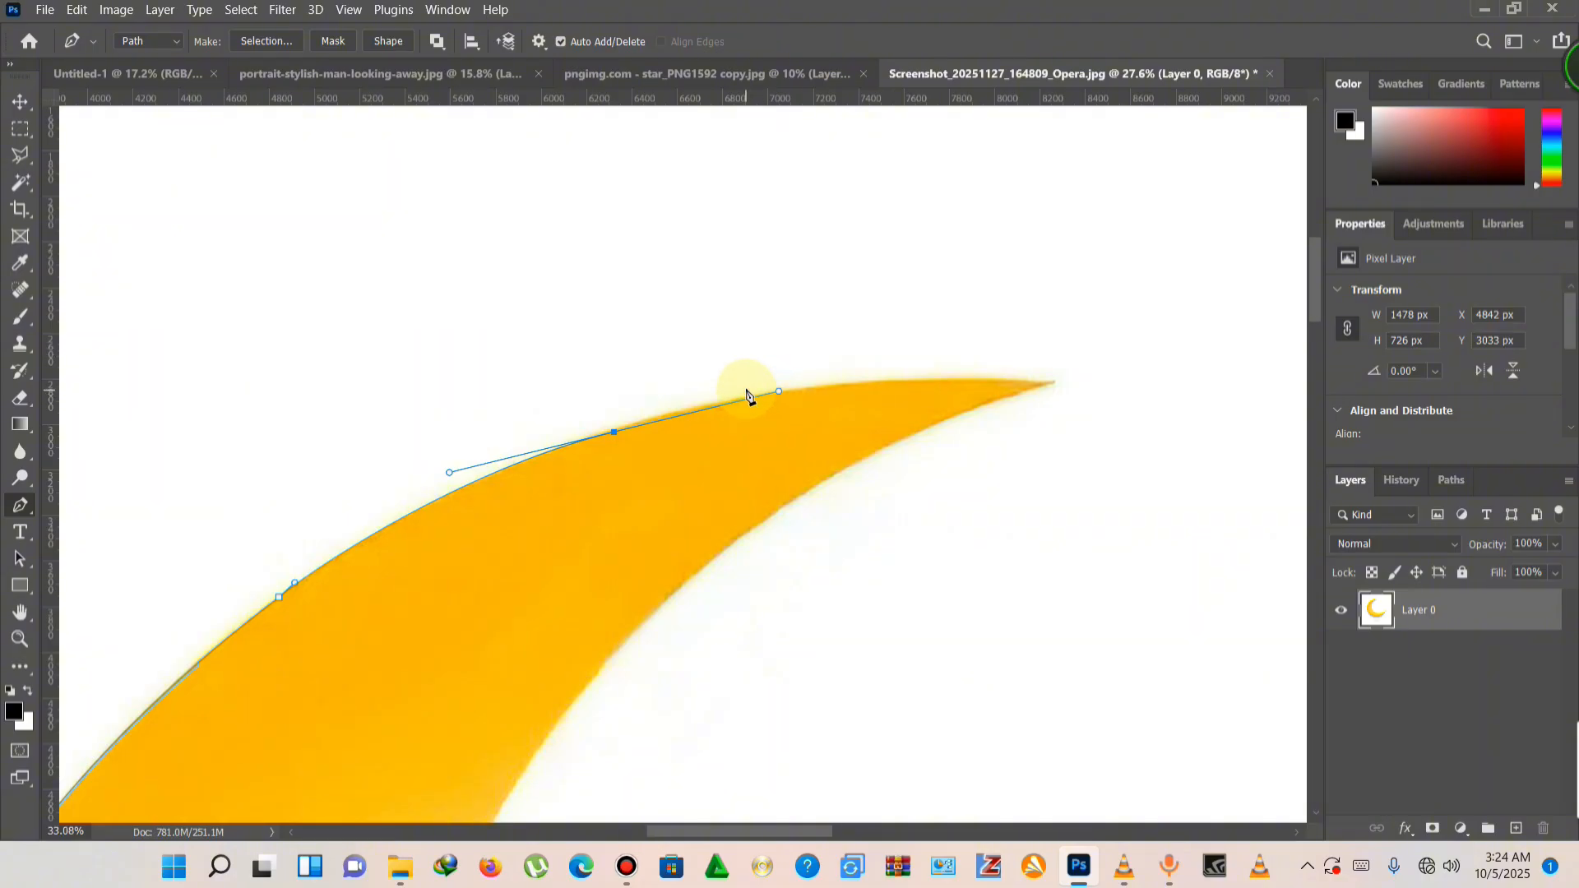
scroll(747, 398, up, 3)
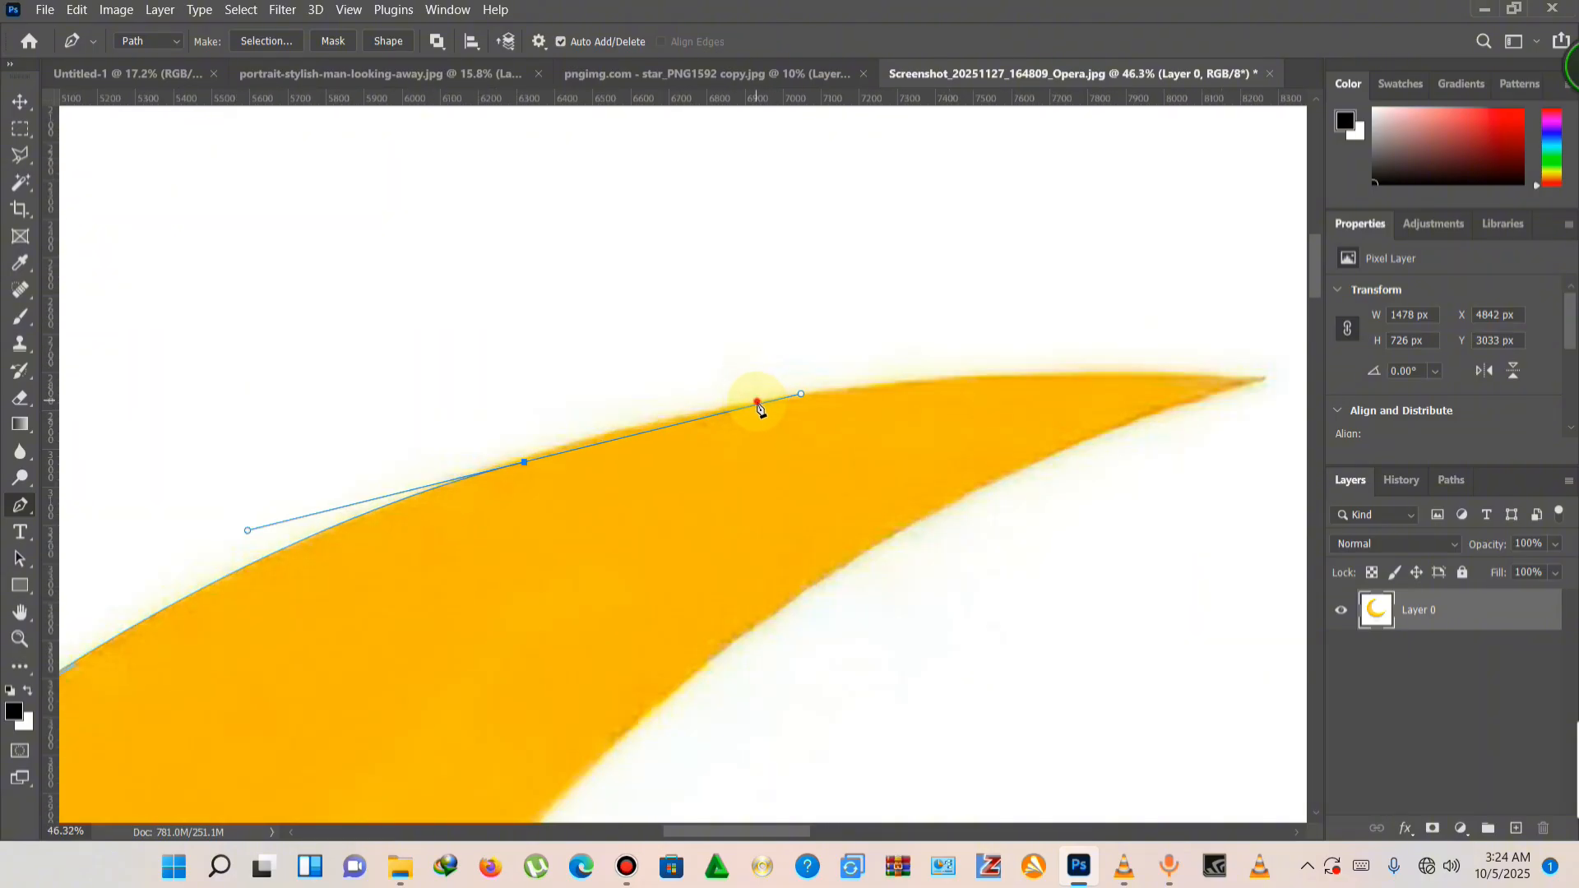
drag(758, 403, 878, 359)
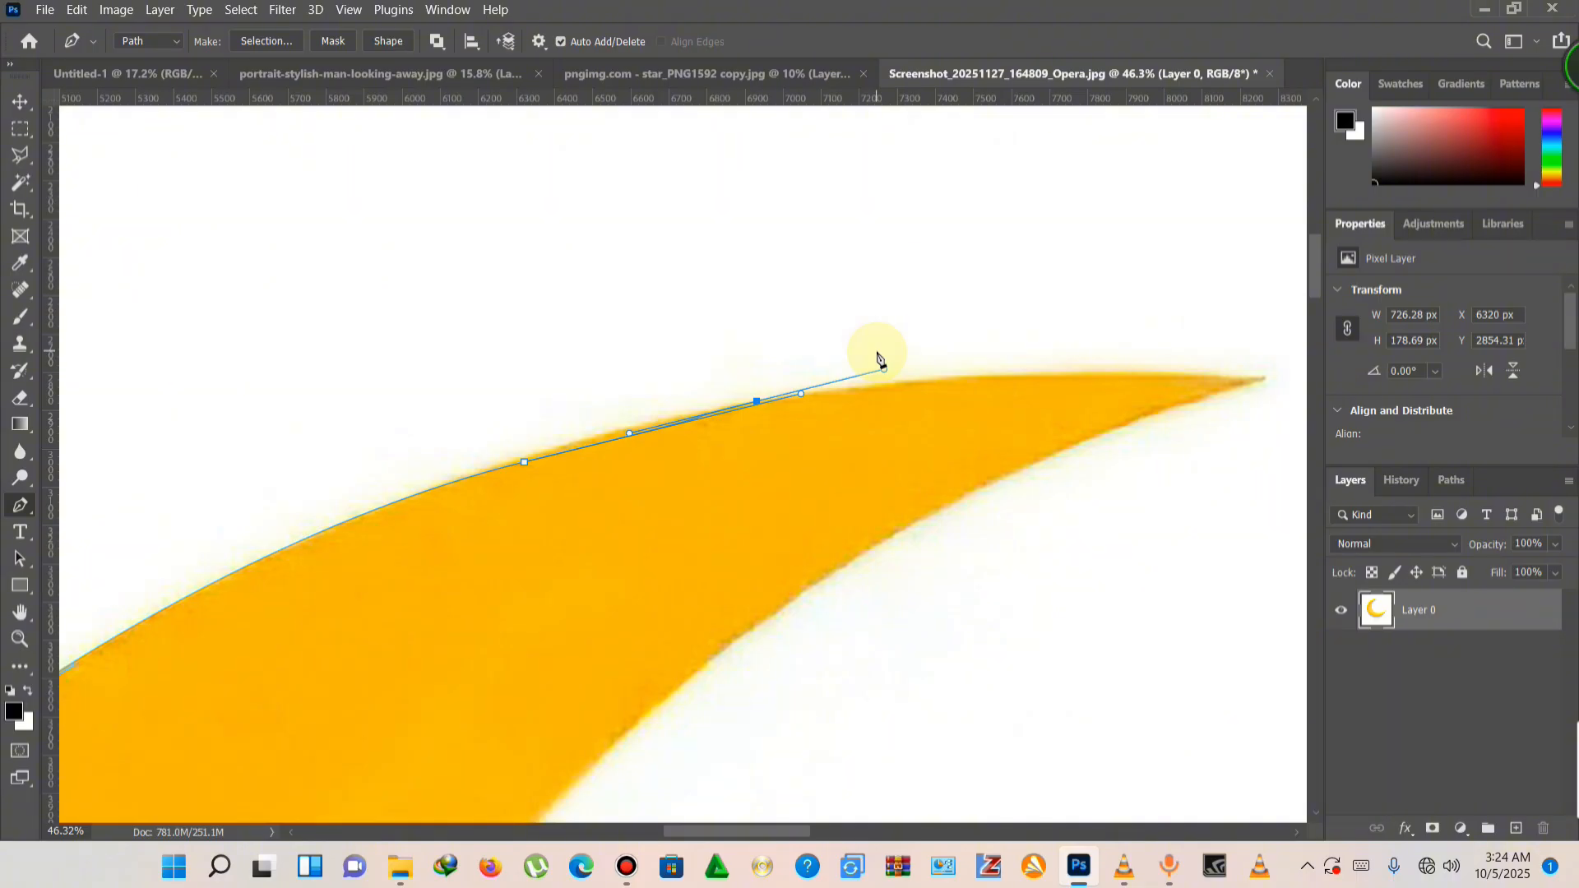
key(ctrl+z)
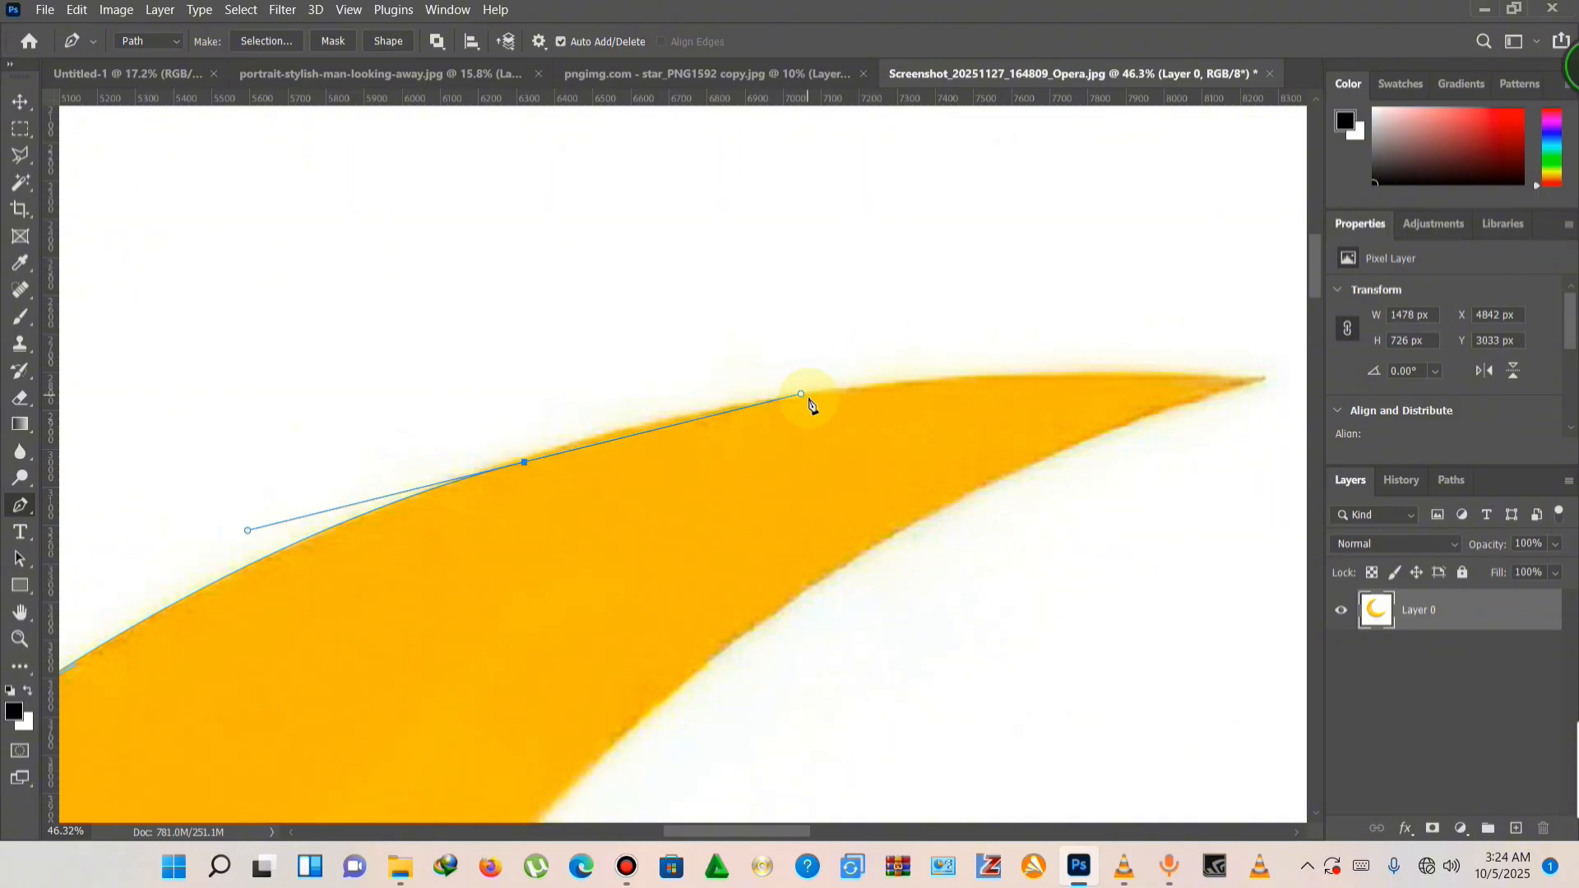
Step: Shorten the last anchor's outgoing handle and add a curved segment about 1087 × 228 px along the crescent's upper edge
mouse_move(801, 394)
mouse_down()
mouse_move(807, 342)
mouse_move(818, 388)
mouse_up()
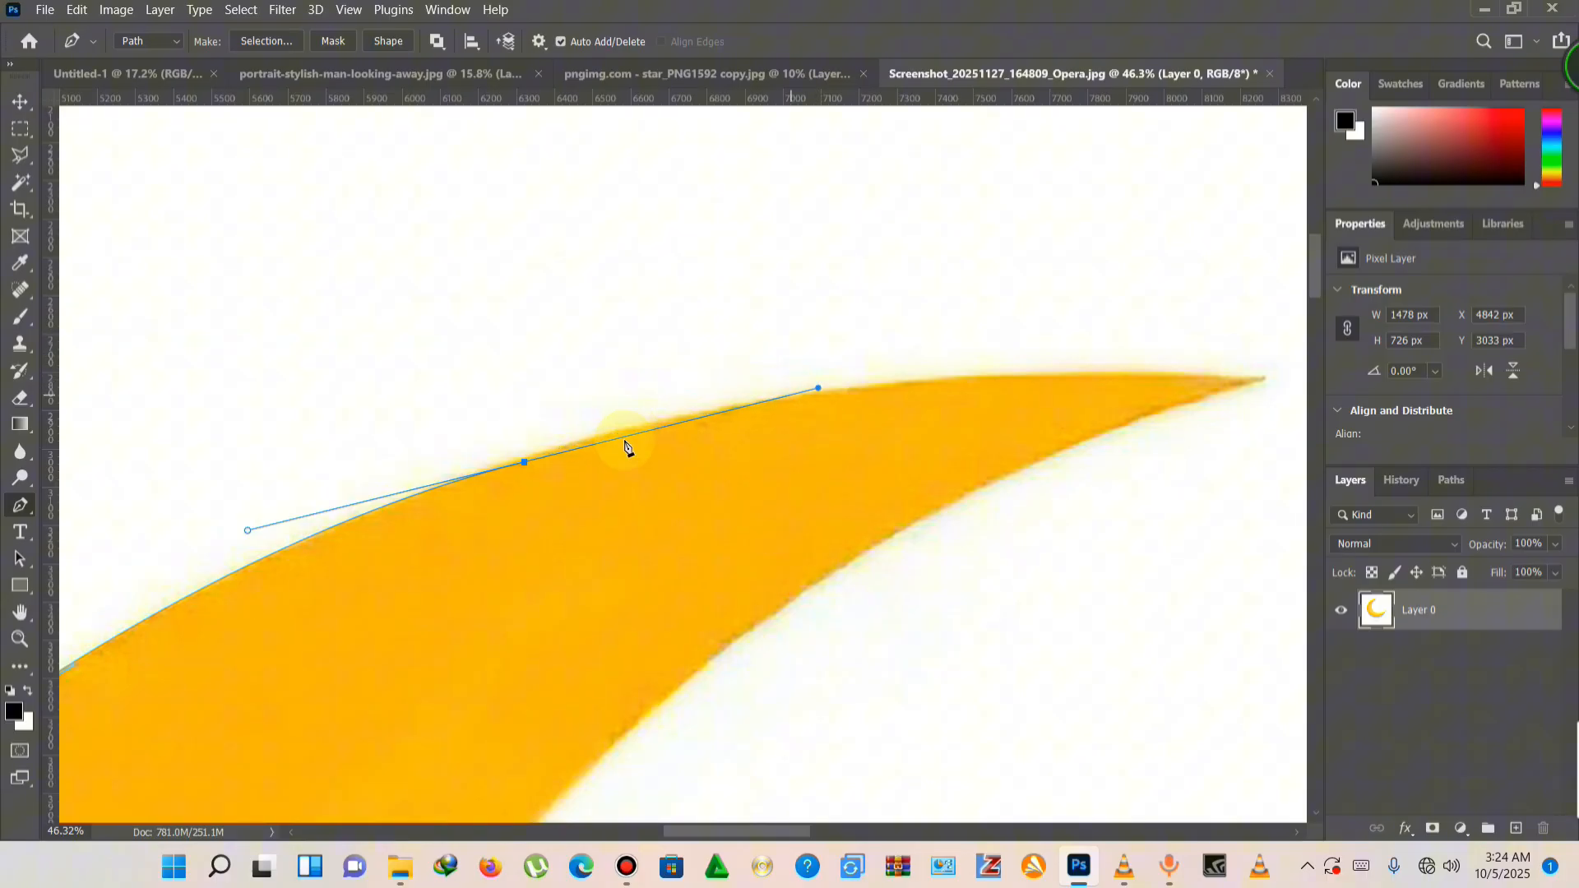
click(524, 463)
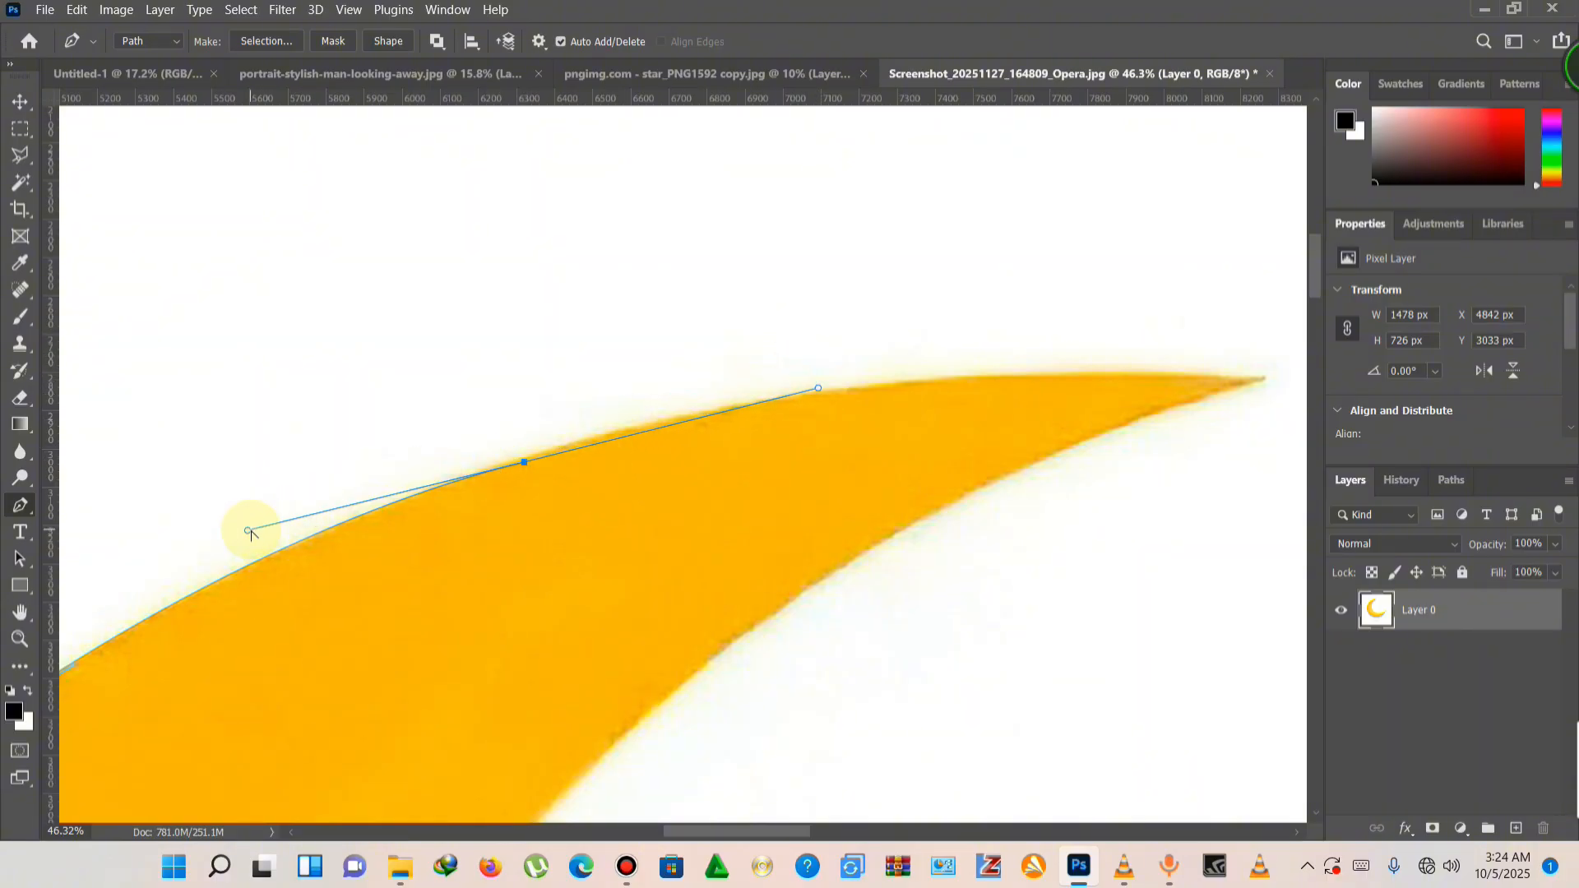
drag(250, 534, 257, 531)
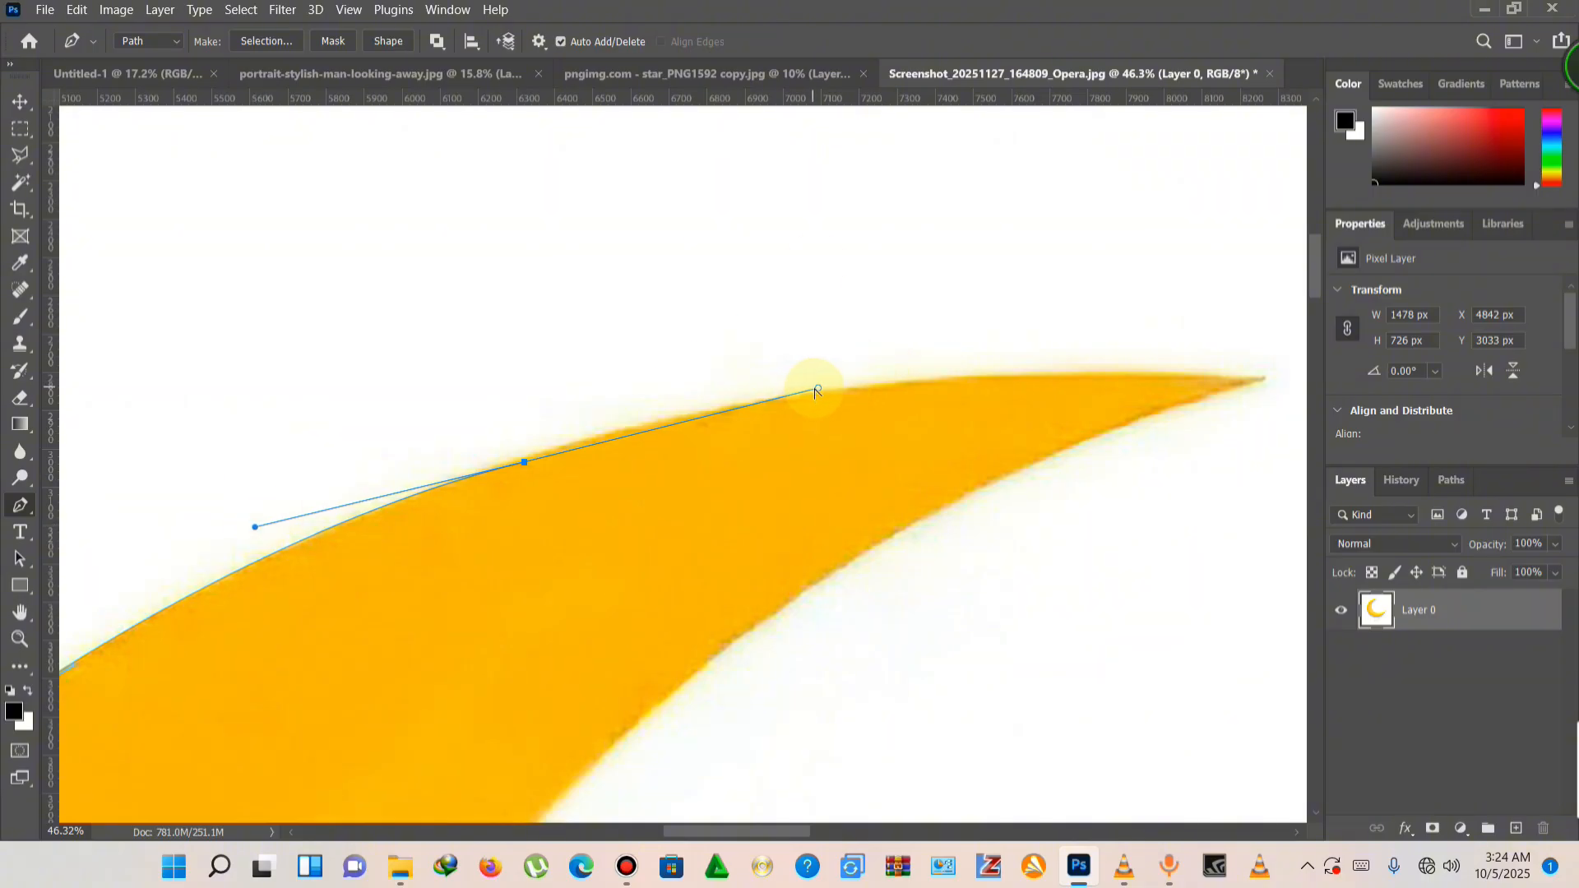
drag(818, 390, 558, 434)
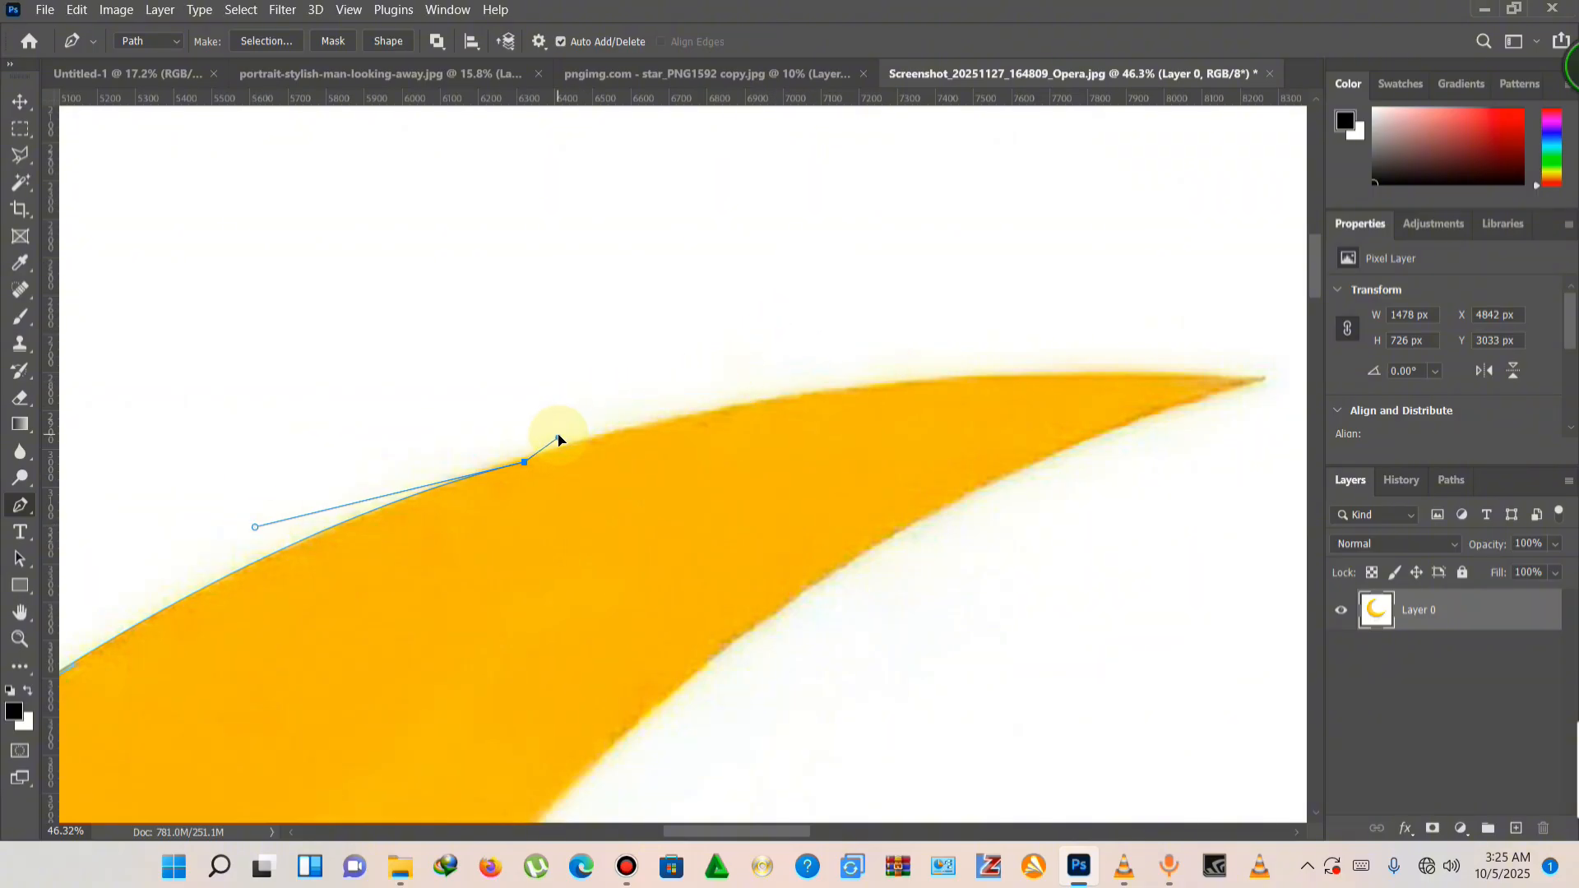
drag(938, 375, 1103, 363)
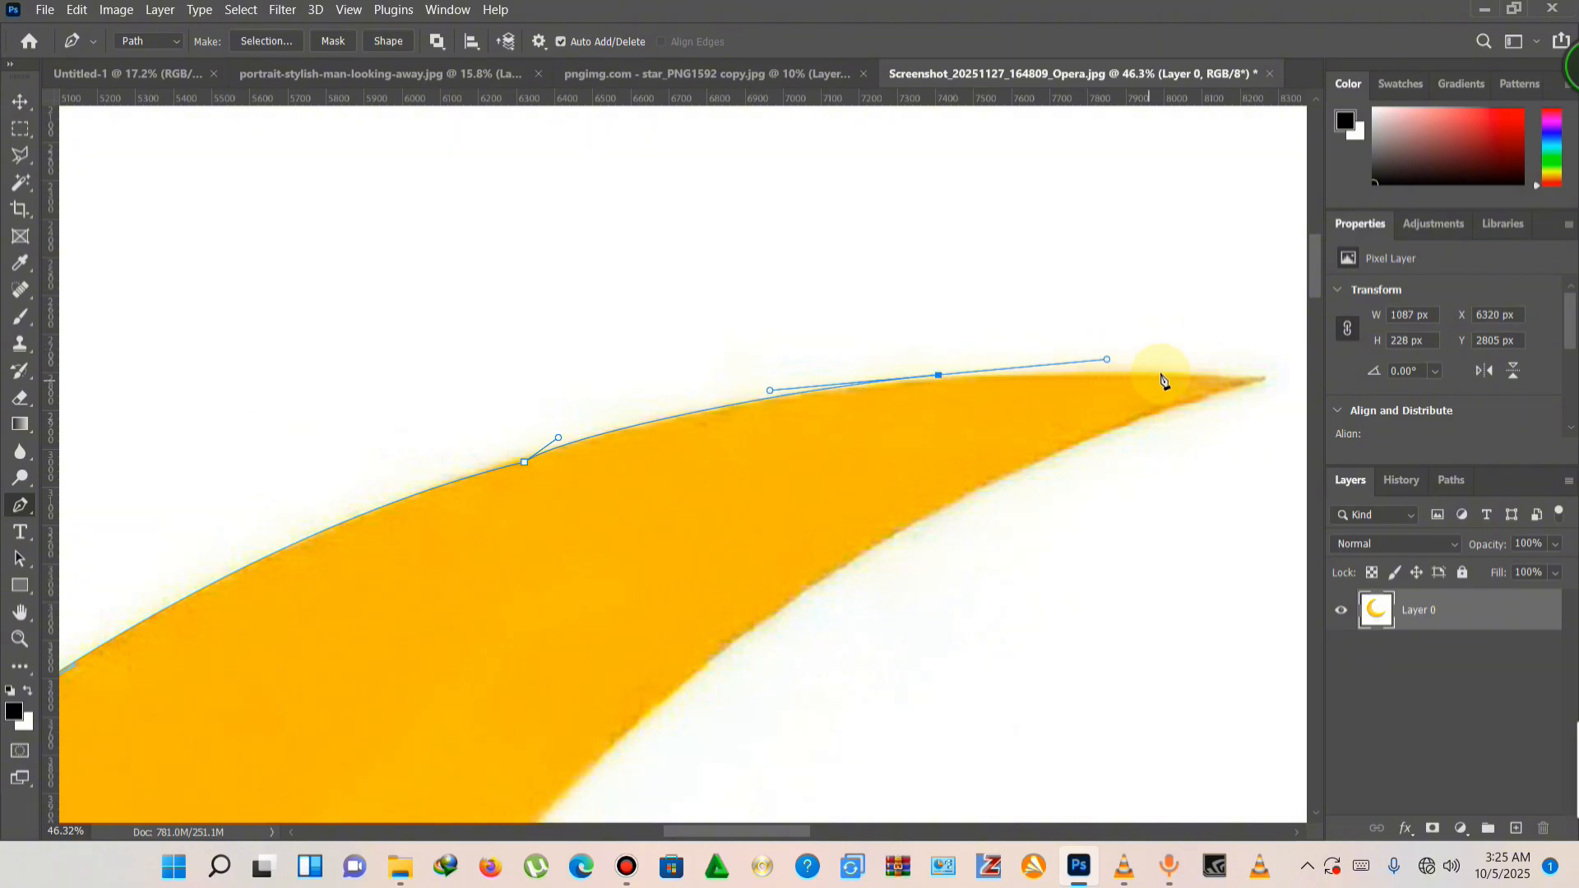
Step: Add a curved segment about 857 px wide to the crescent's upper tip and lower the preceding anchor's handle to match the edge
drag(1182, 399, 950, 450)
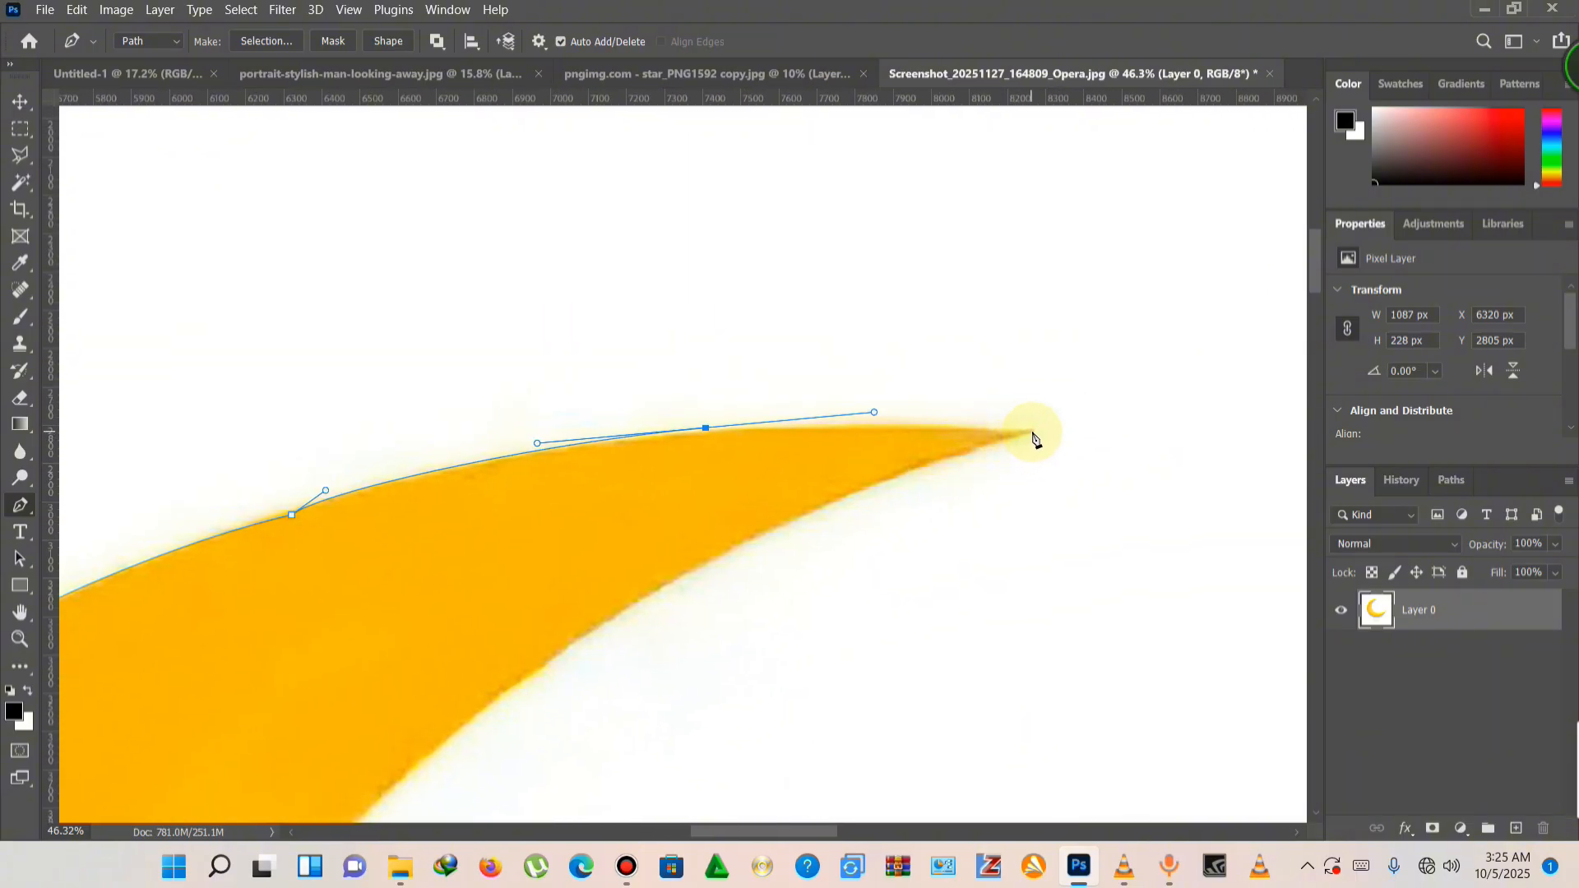
mouse_move(1033, 433)
mouse_down()
mouse_move(1086, 433)
mouse_move(1022, 422)
mouse_move(1043, 434)
mouse_up()
scroll(784, 359, up, 3)
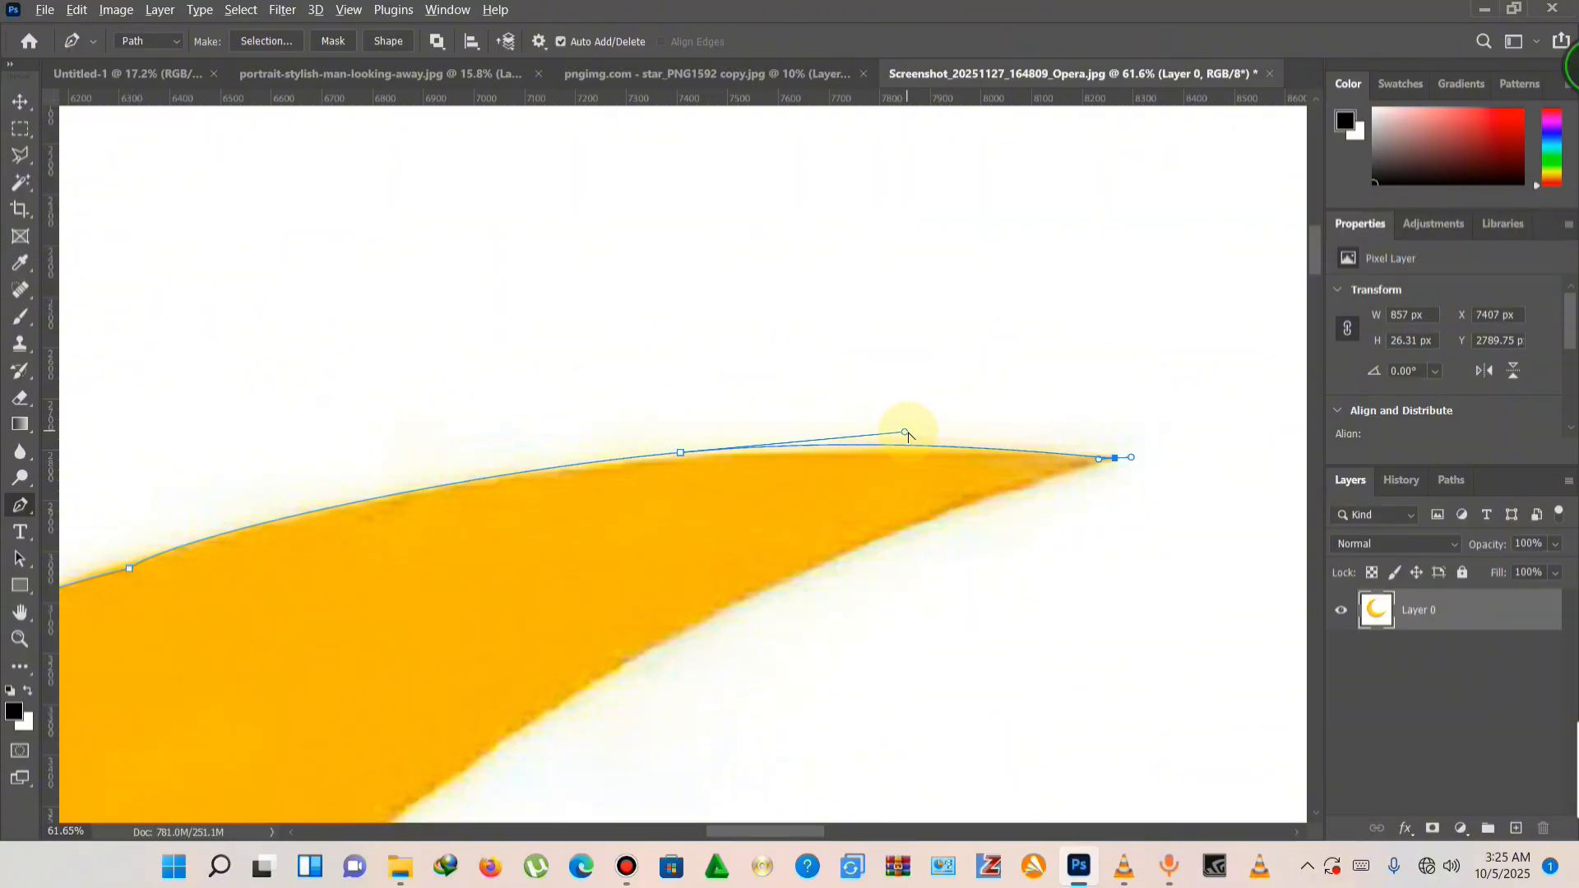
click(905, 432)
drag(905, 433, 907, 446)
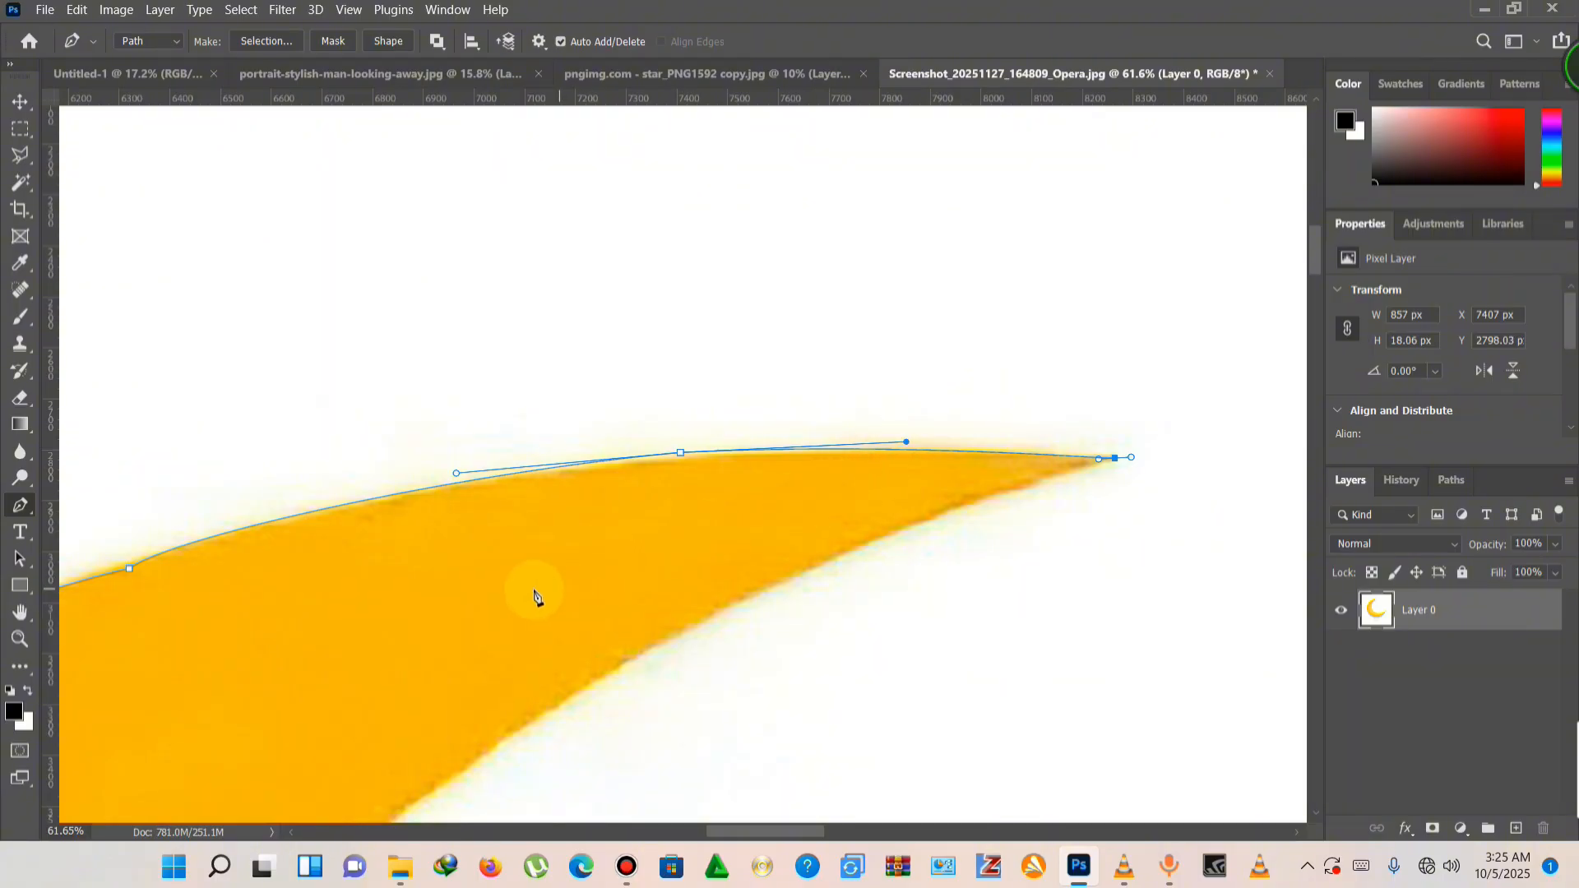
Step: Move the anchor at the kink on the crescent's upper outer edge slightly up and adjust both its handles to smooth the curve
scroll(380, 586, down, 2)
scroll(338, 600, left, 4)
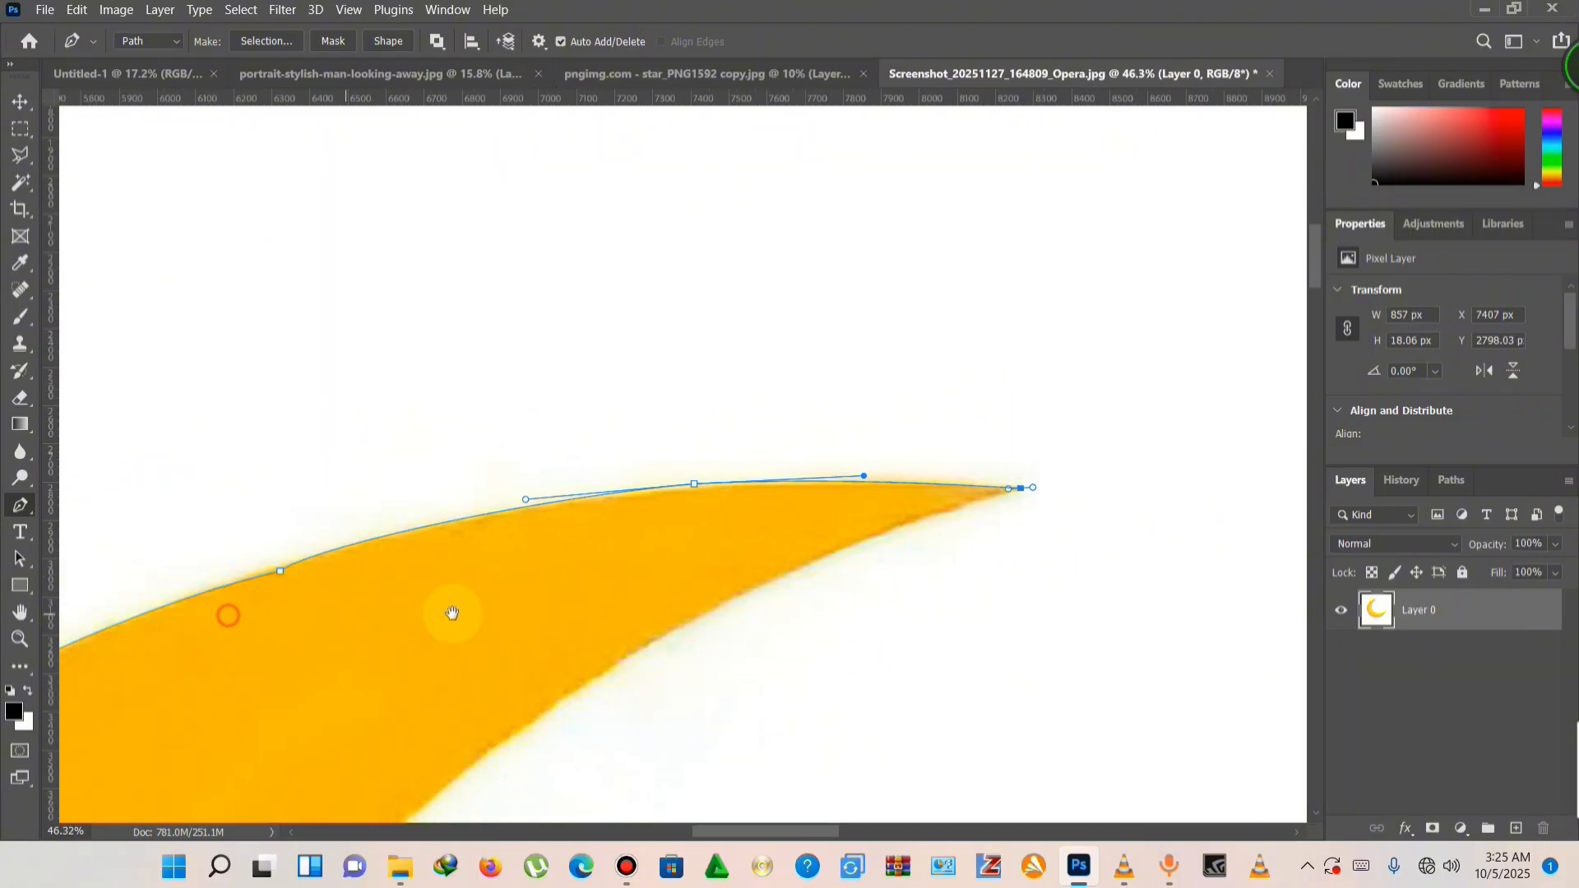
scroll(533, 590, up, 3)
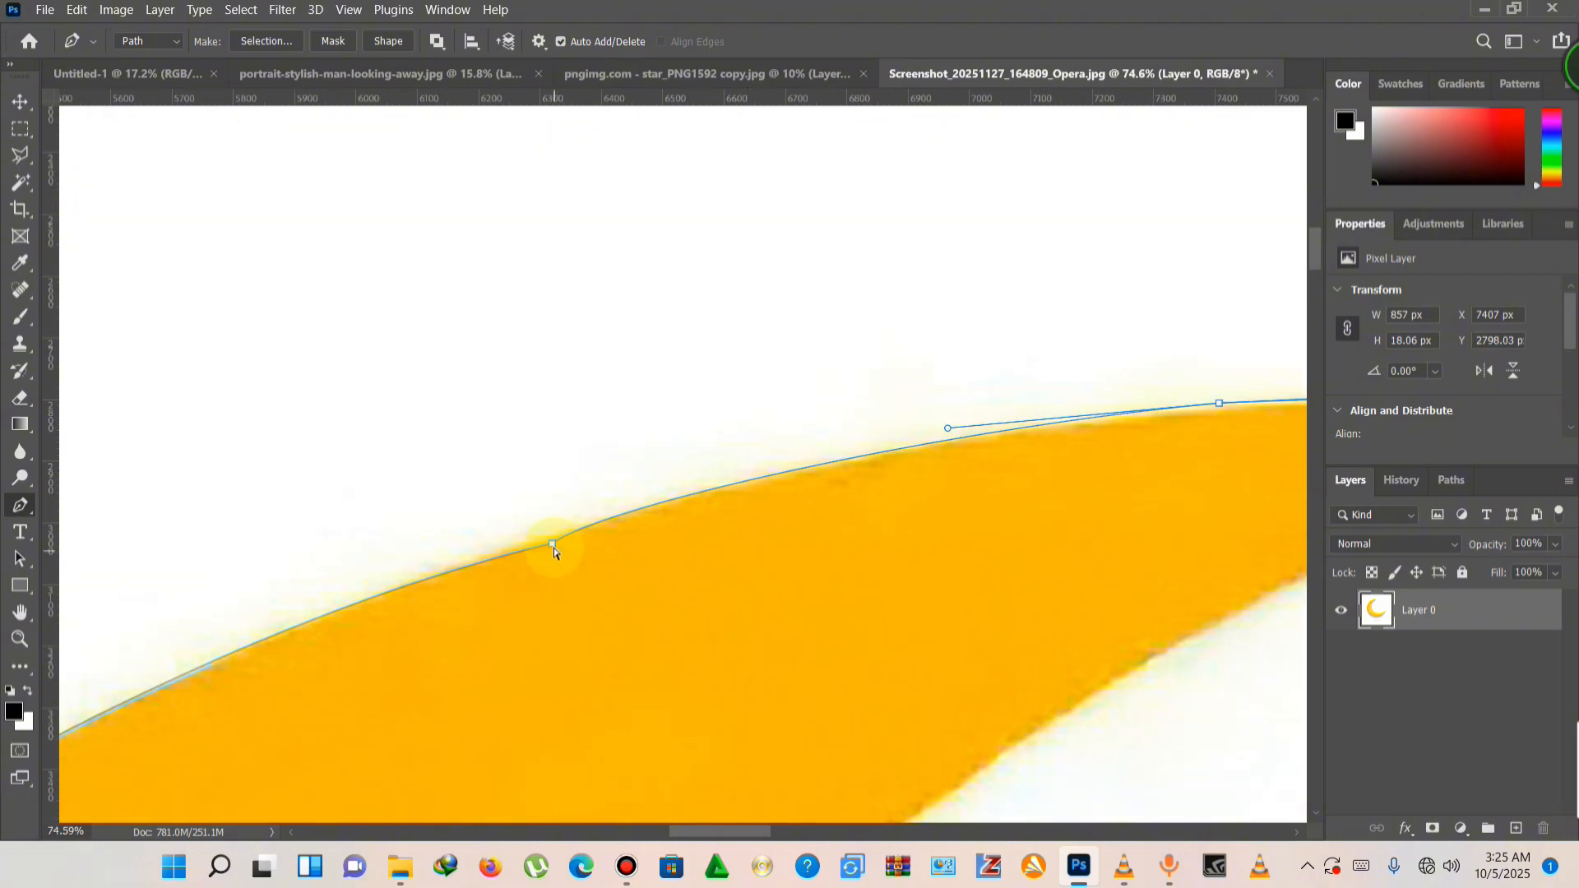
ctrl+click(553, 547)
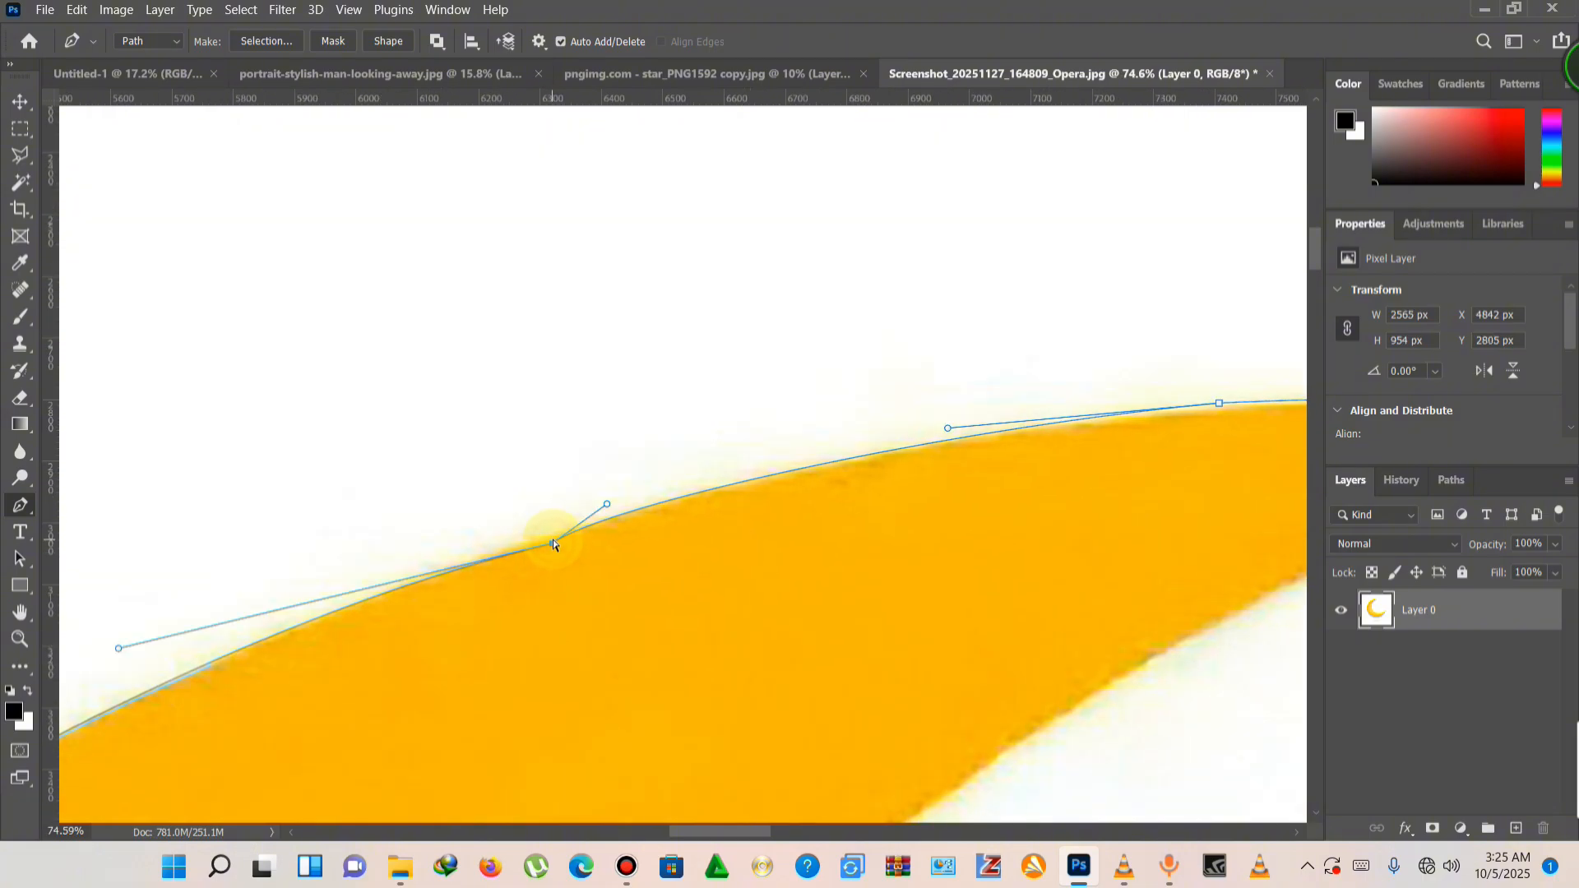
drag(554, 544, 553, 536)
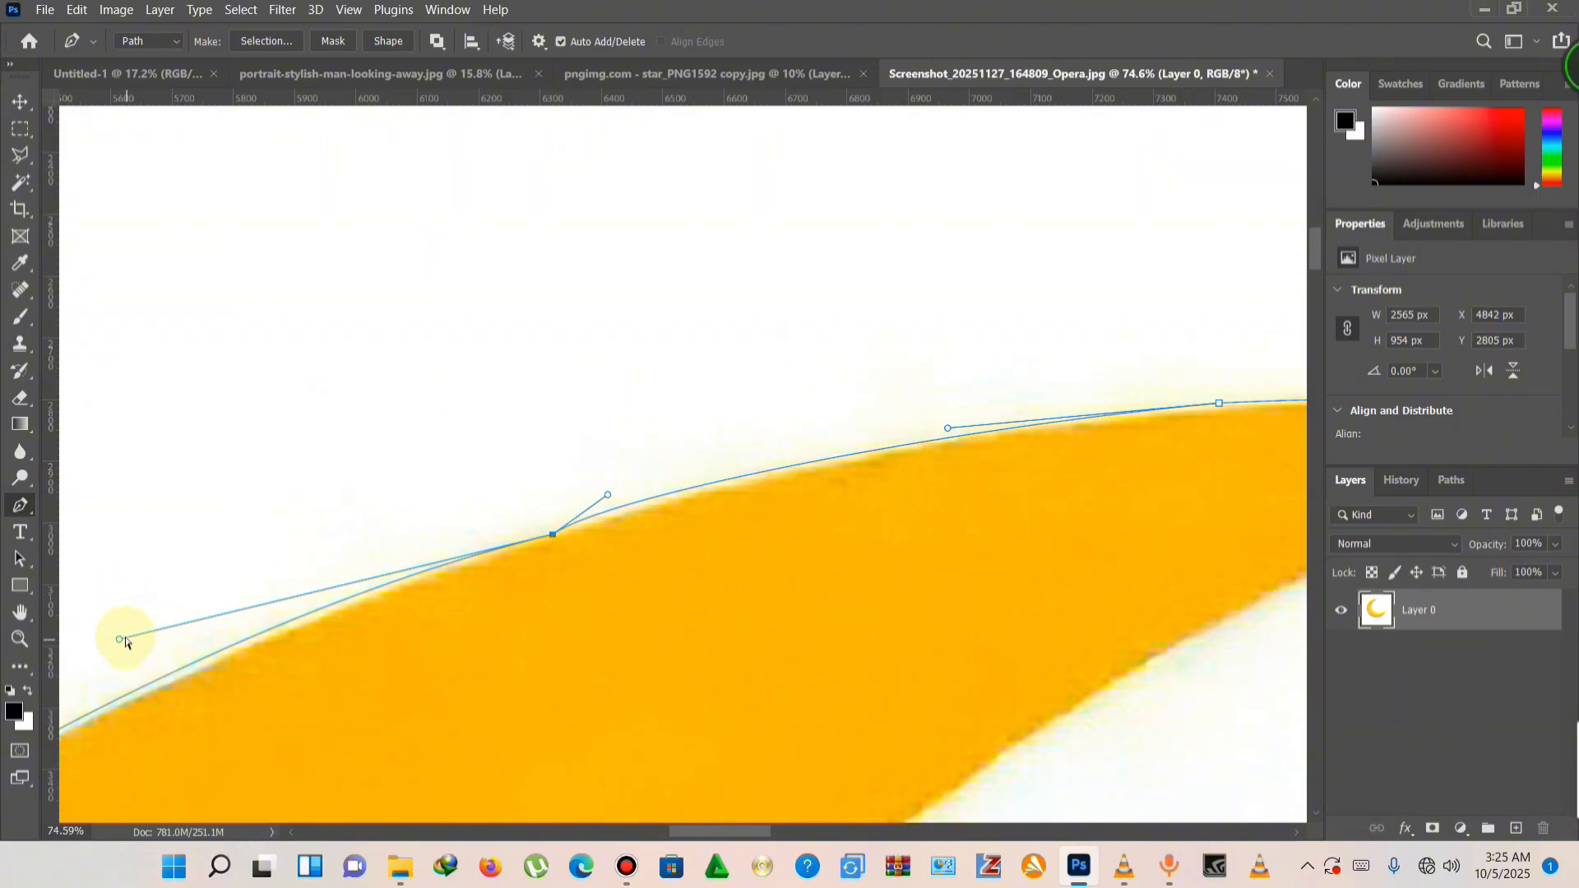
drag(121, 640, 132, 649)
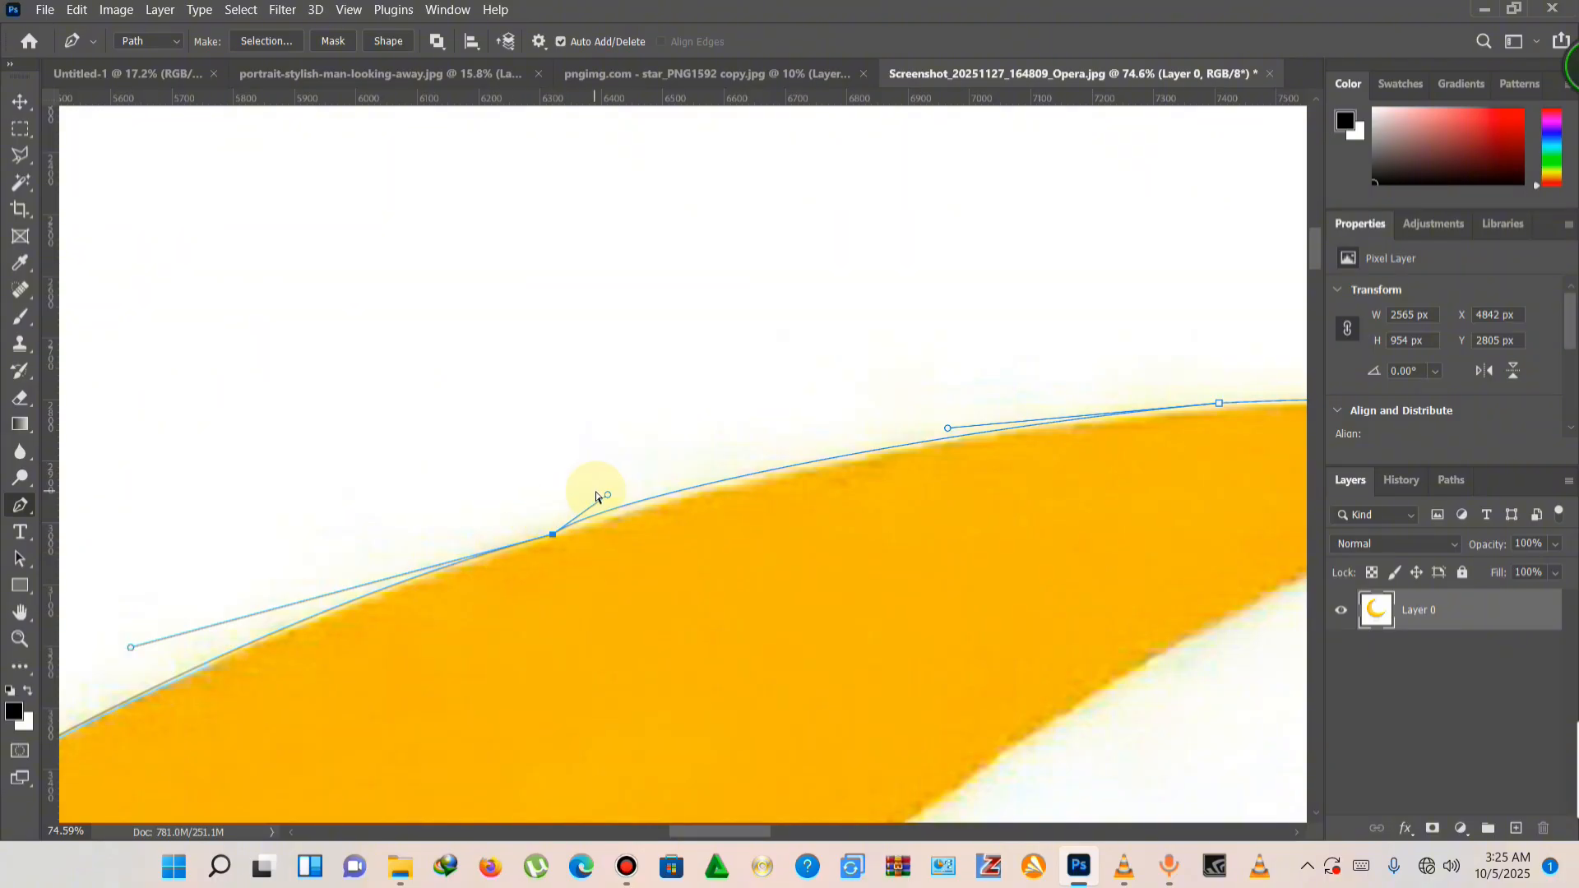
drag(608, 497, 619, 507)
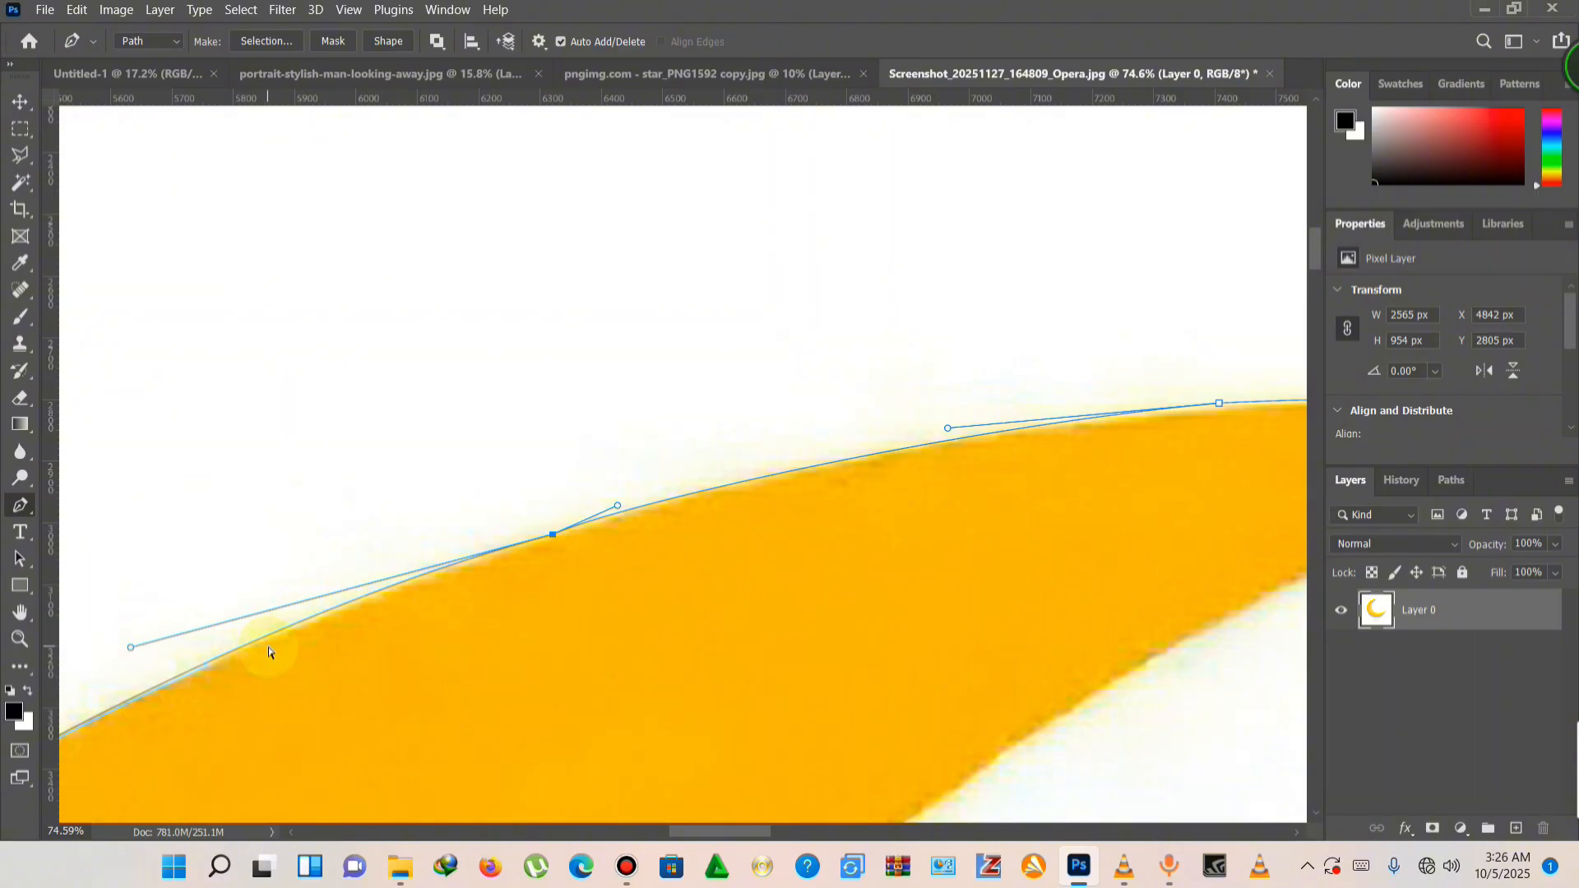
Step: Continue the path from the upper tip along the inner edge with two curved segments, about 580 × 206 px and 653 × 360 px
scroll(960, 470, down, 4)
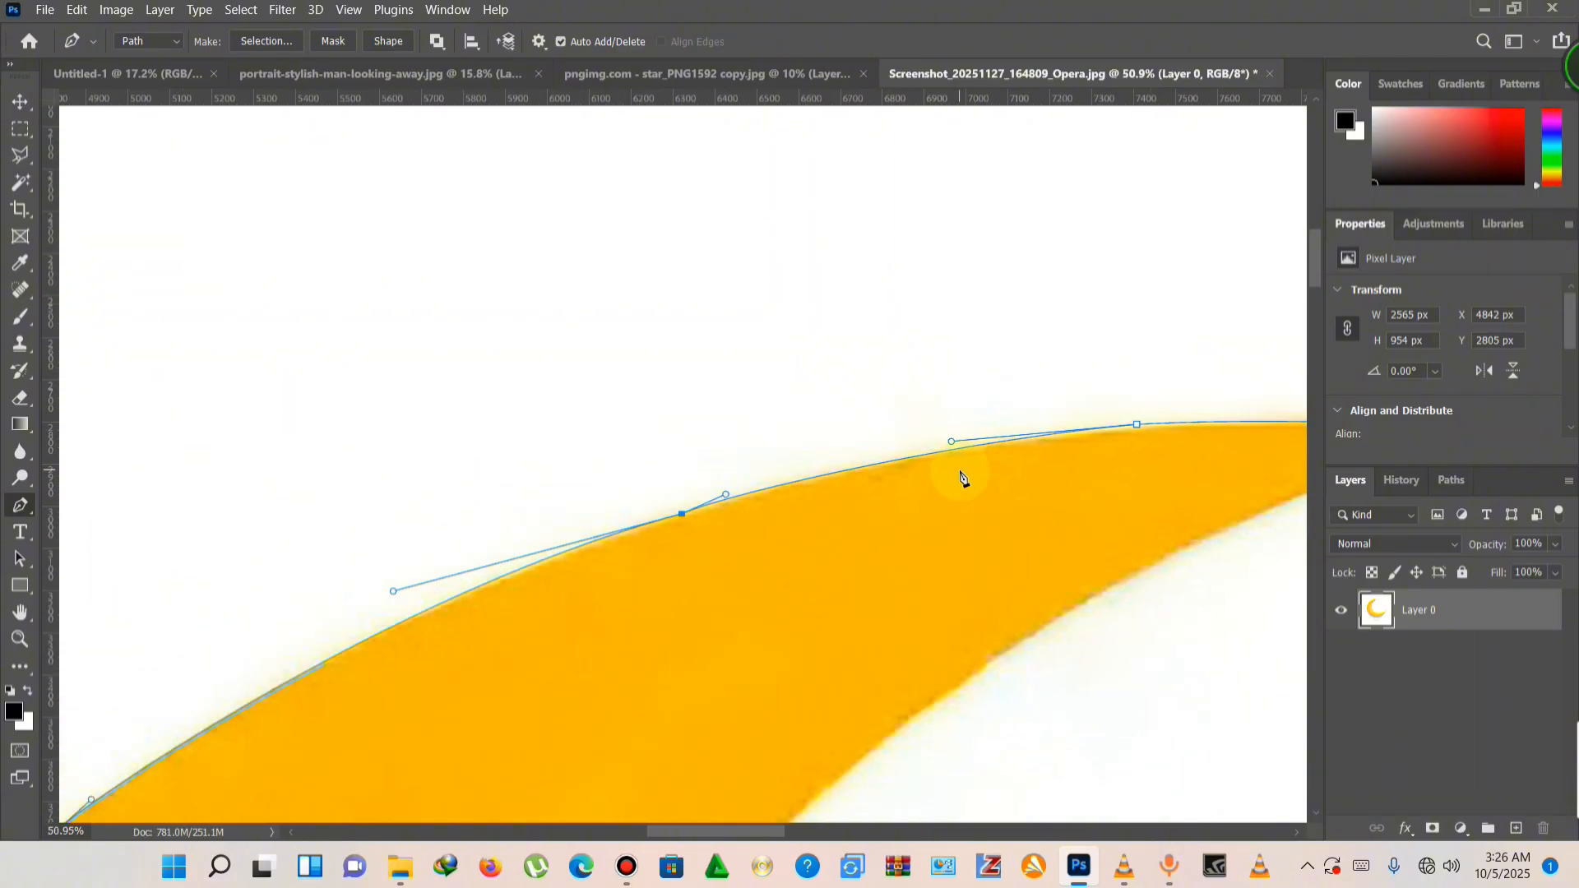
scroll(960, 473, down, 3)
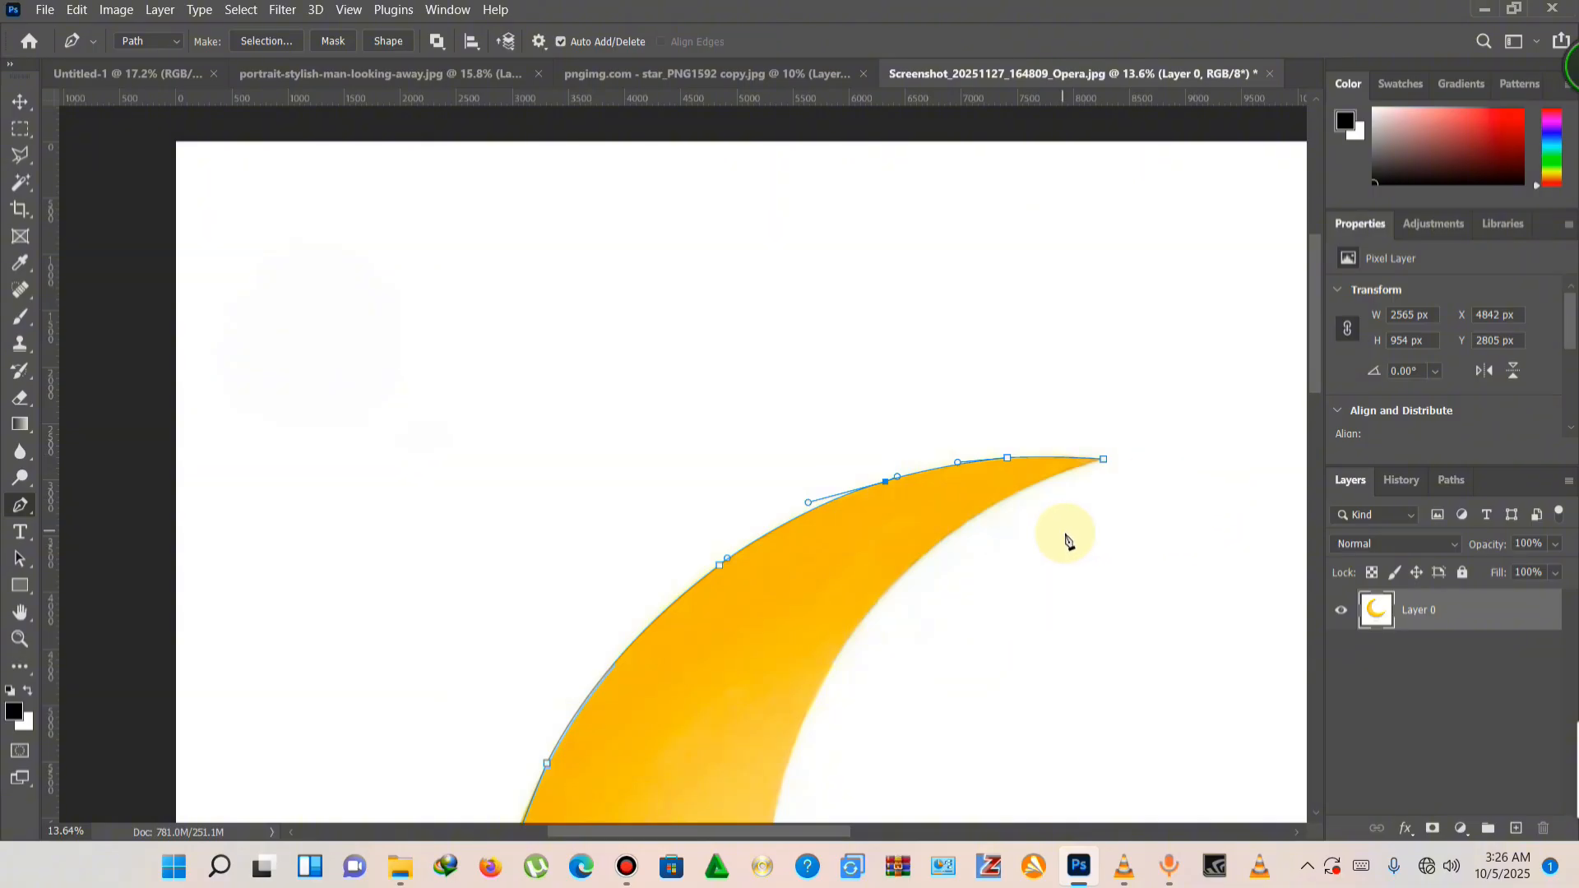
scroll(1082, 500, up, 5)
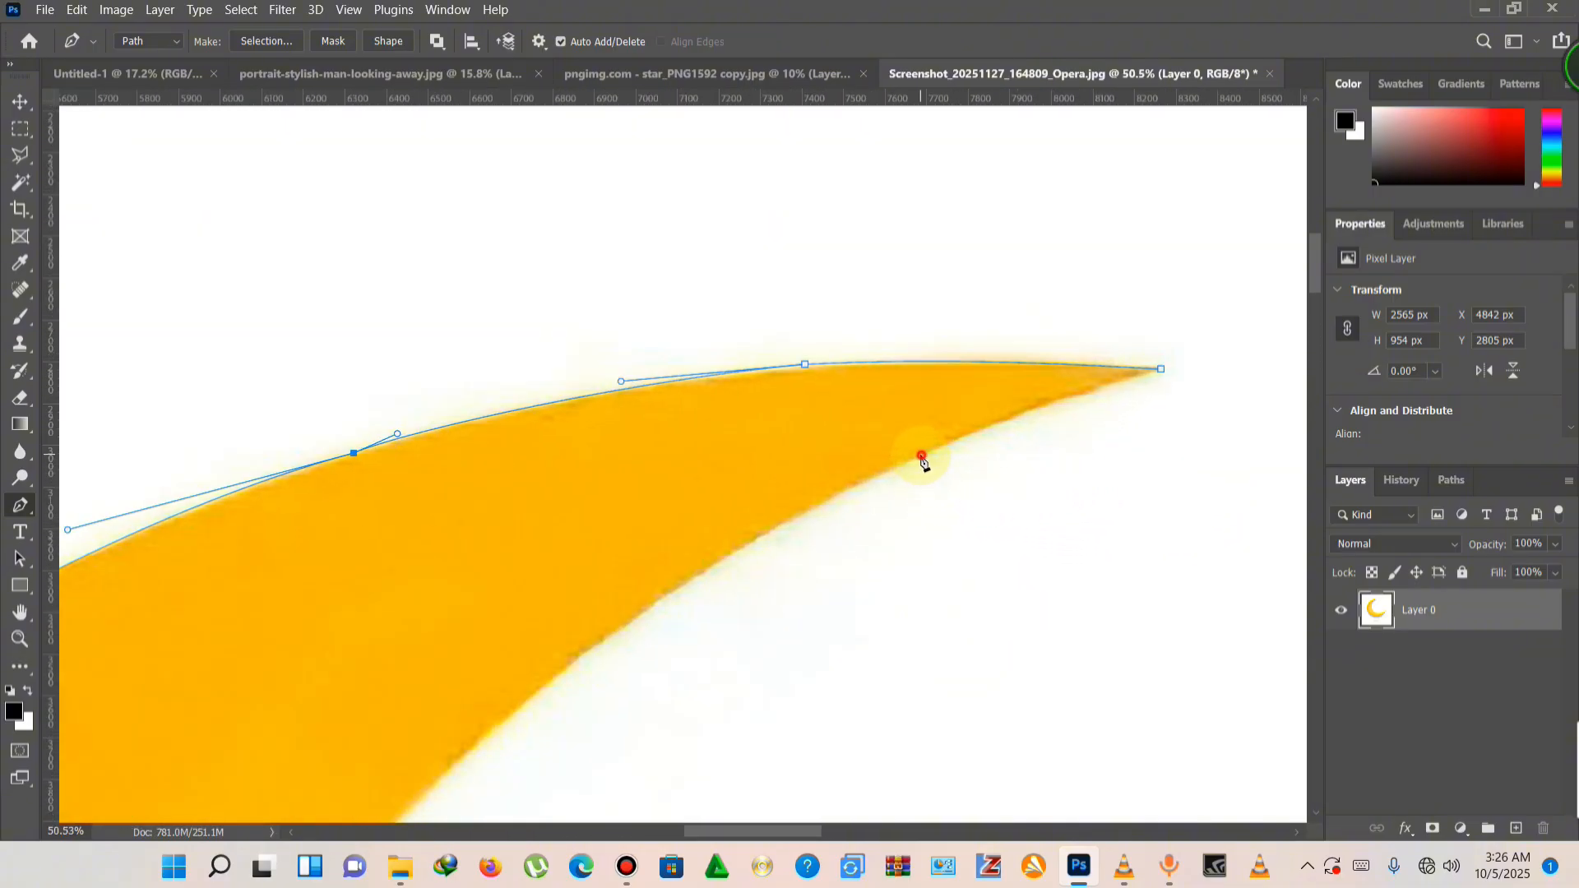
drag(922, 456, 831, 503)
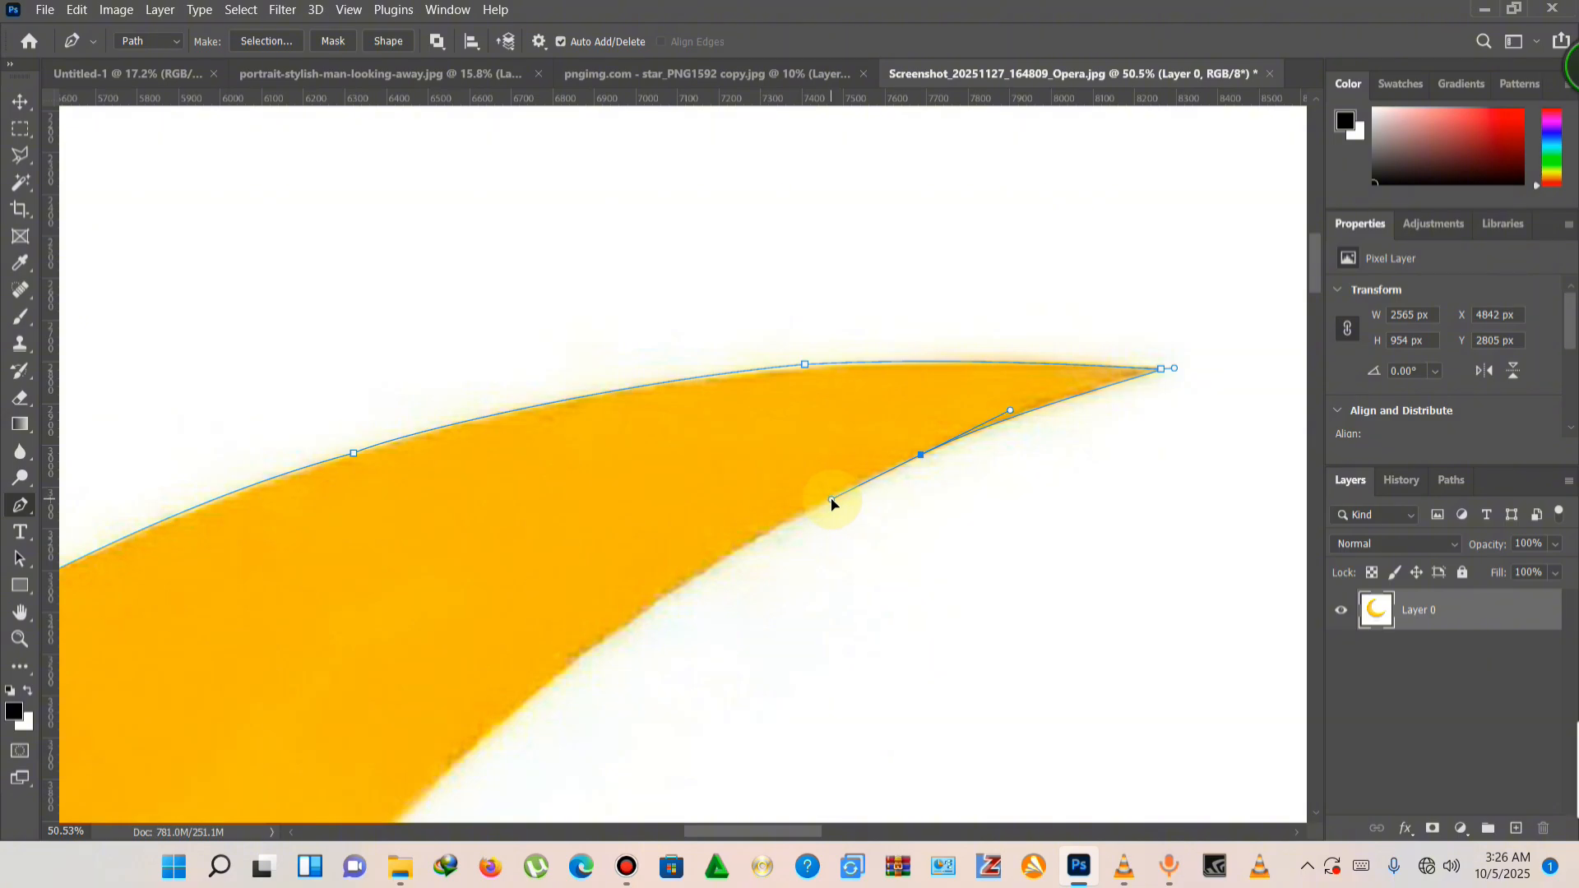
click(826, 506)
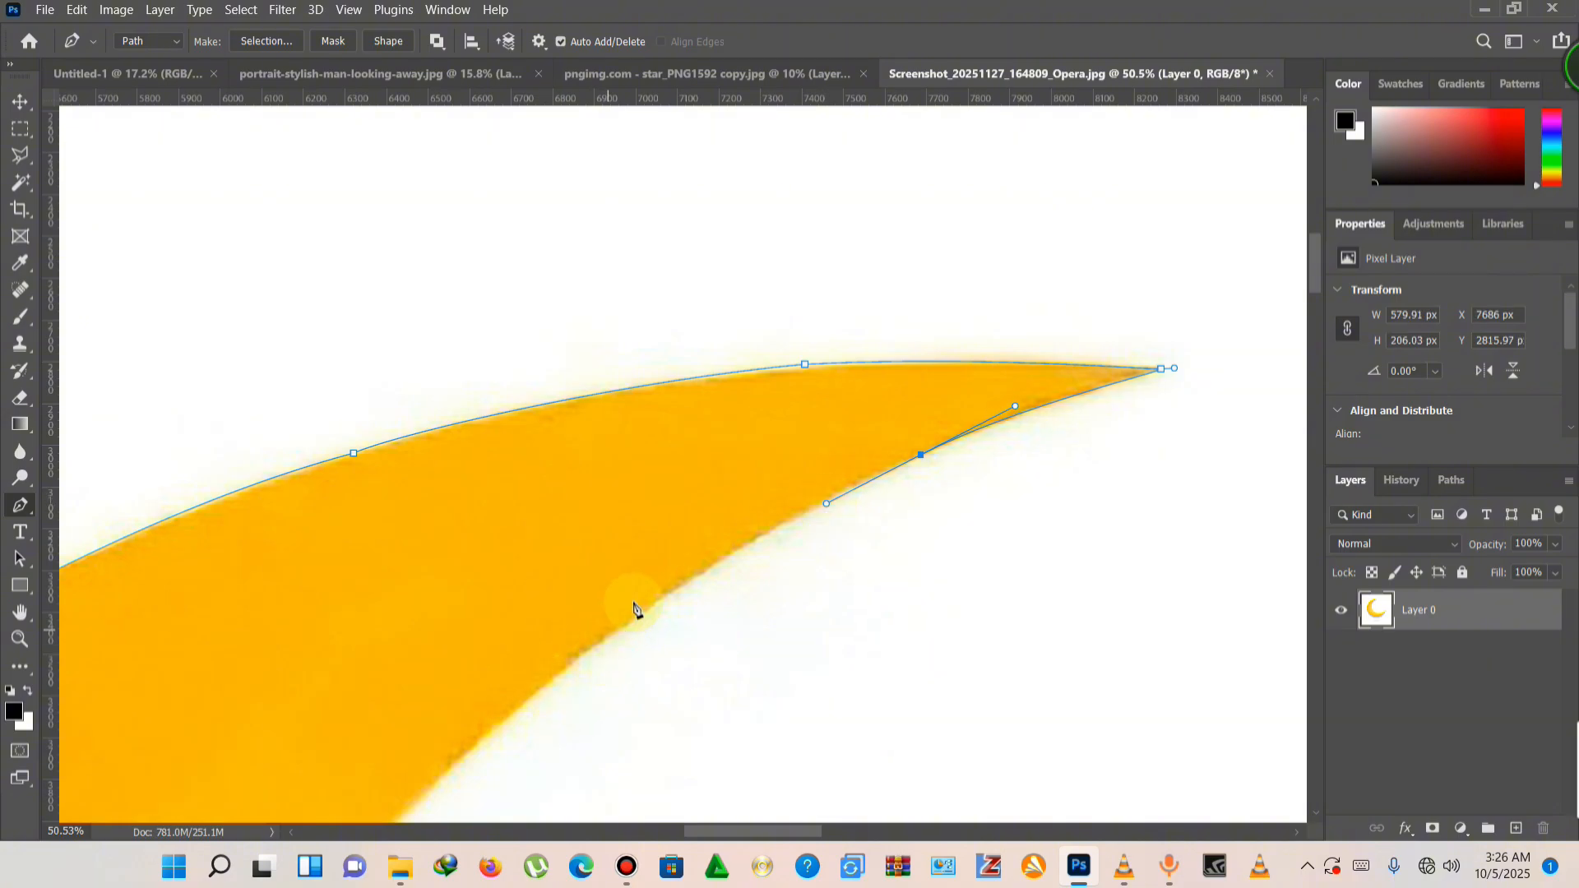
drag(650, 605, 557, 669)
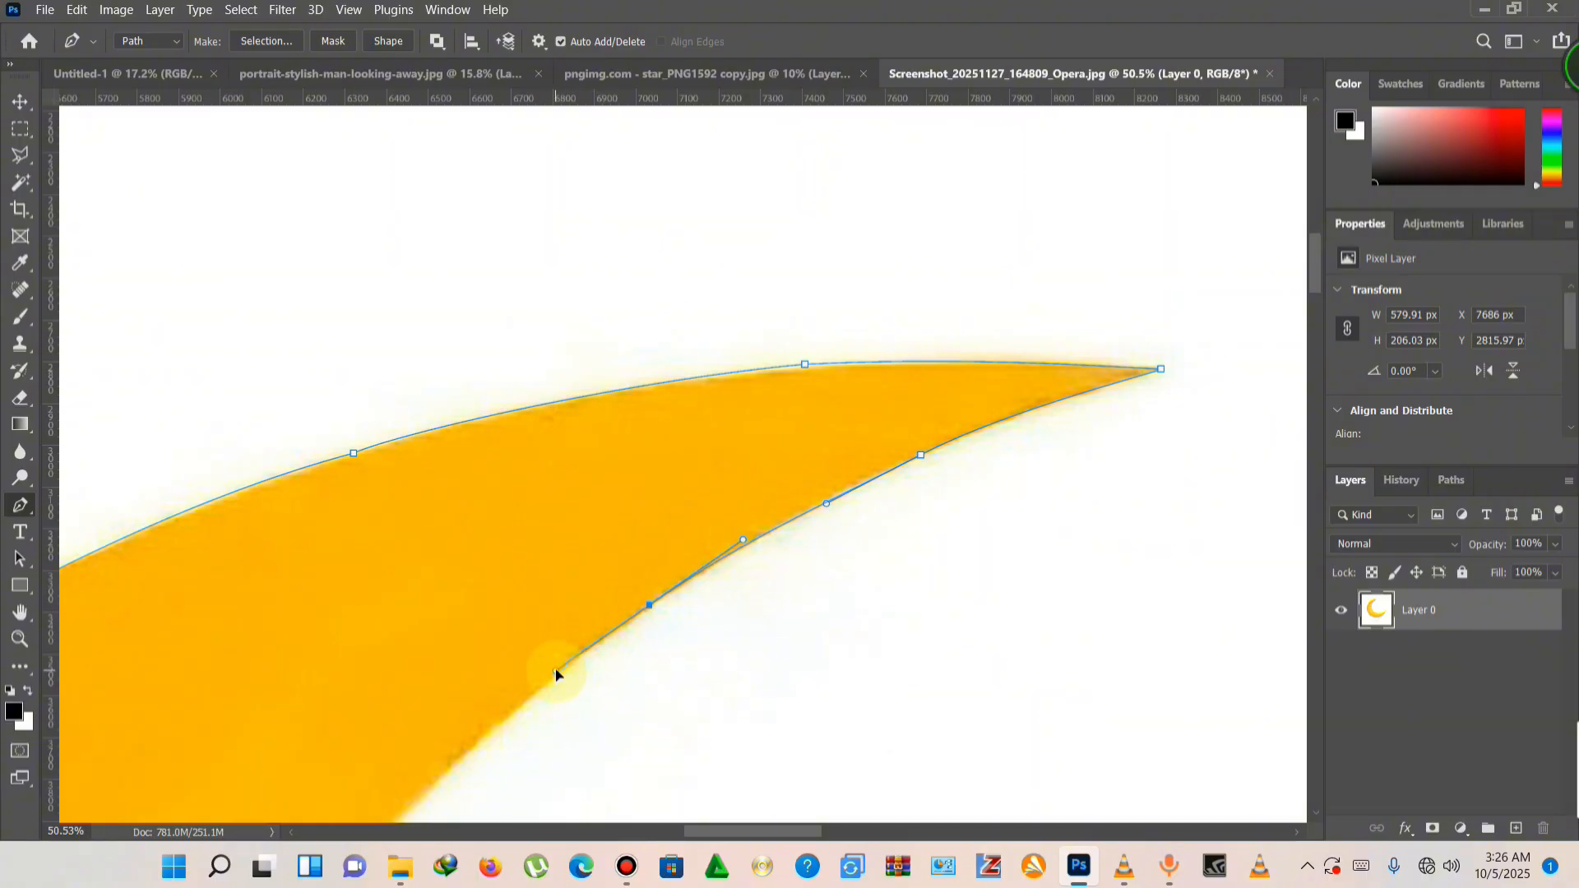
Step: Add a curved segment about 586 × 505 px down the inner edge, aligning its end anchor and handle with the edge
drag(618, 746, 743, 454)
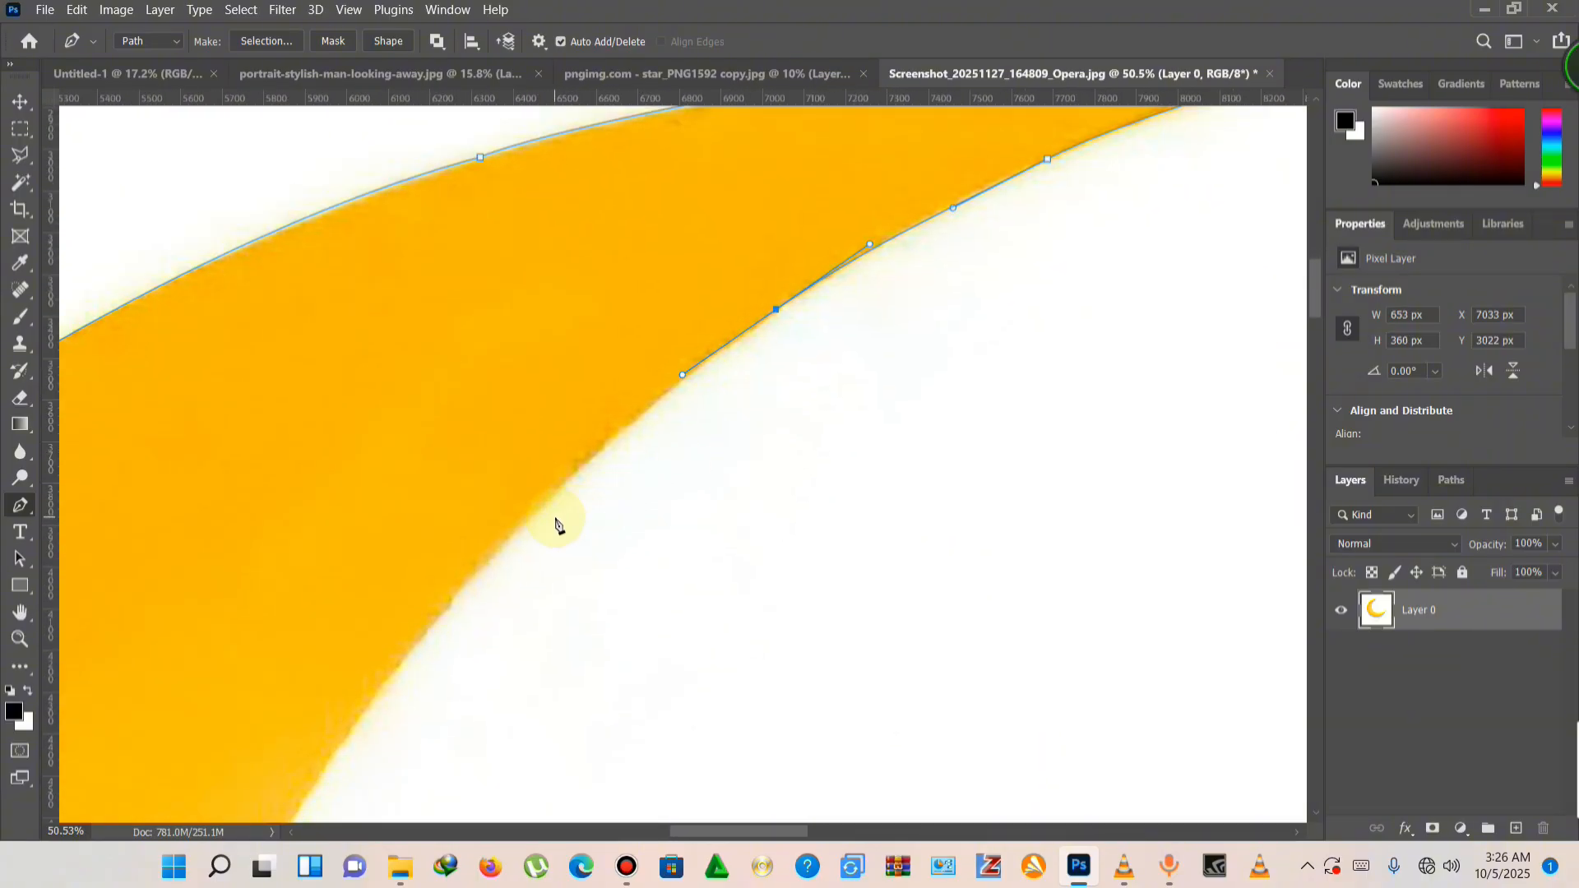
drag(528, 516, 518, 536)
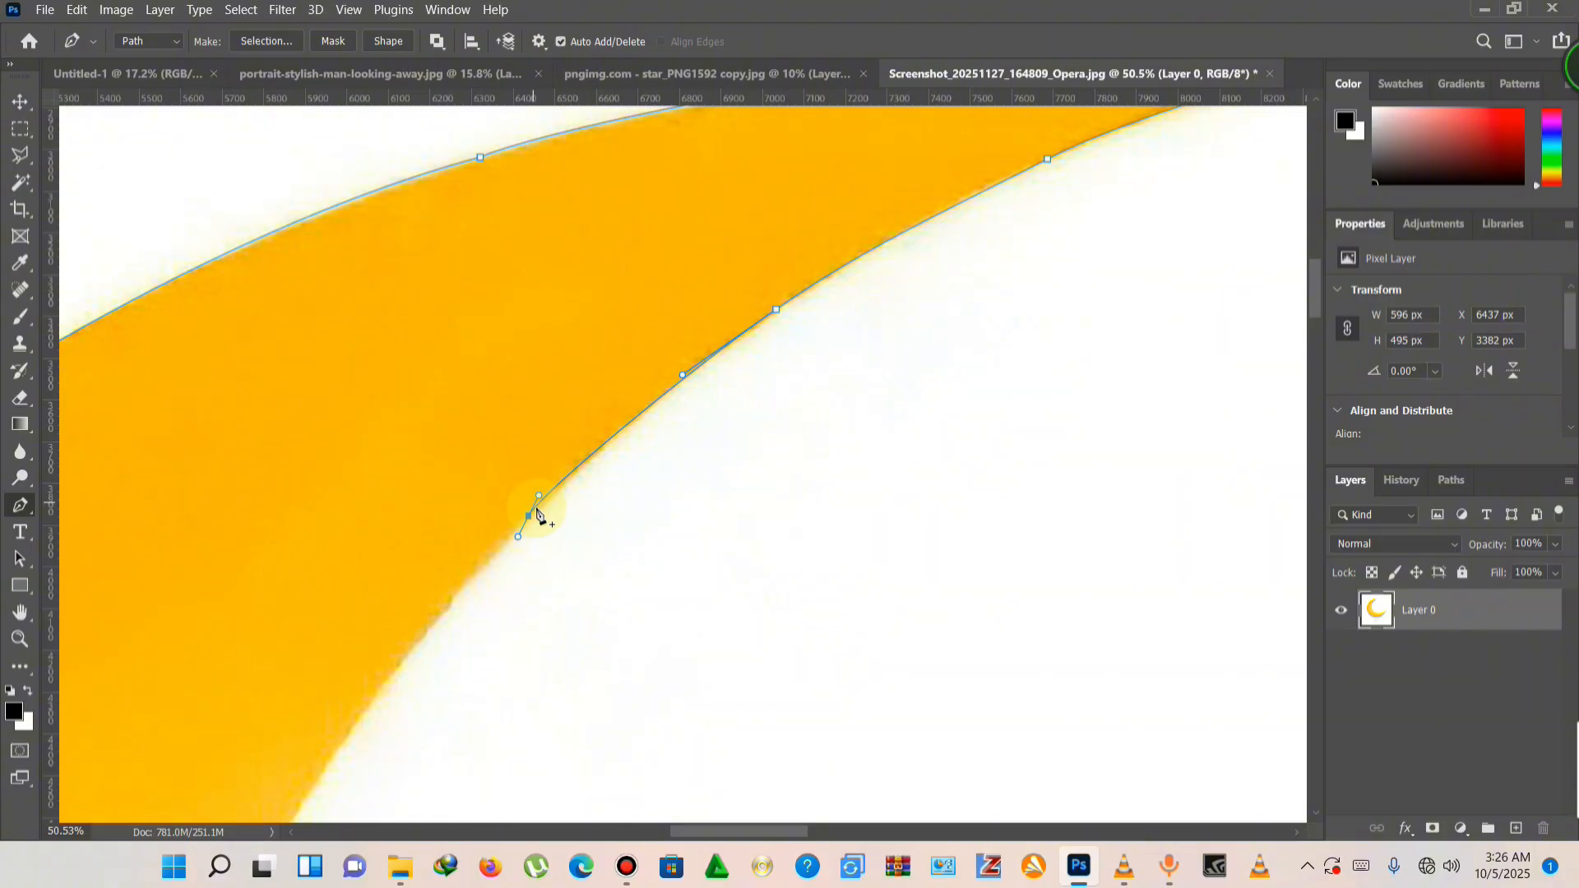
drag(539, 500, 549, 504)
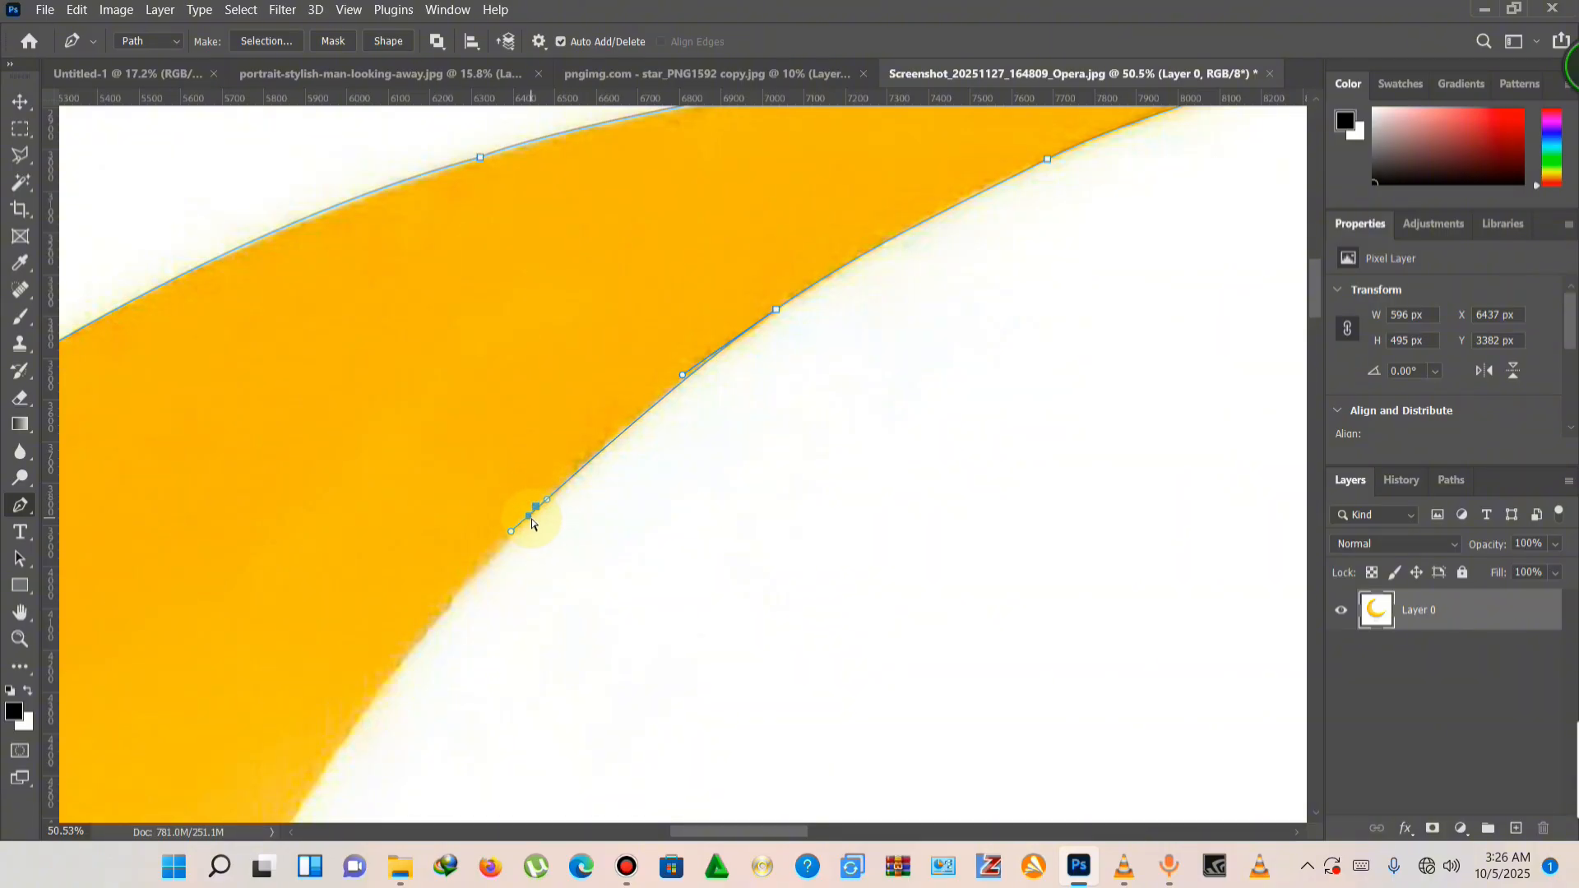
drag(529, 518, 533, 521)
Step: Extend the path down the crescent's inner edge with two more curved segments, the second about 304 × 978 px
scroll(549, 625, down, 3)
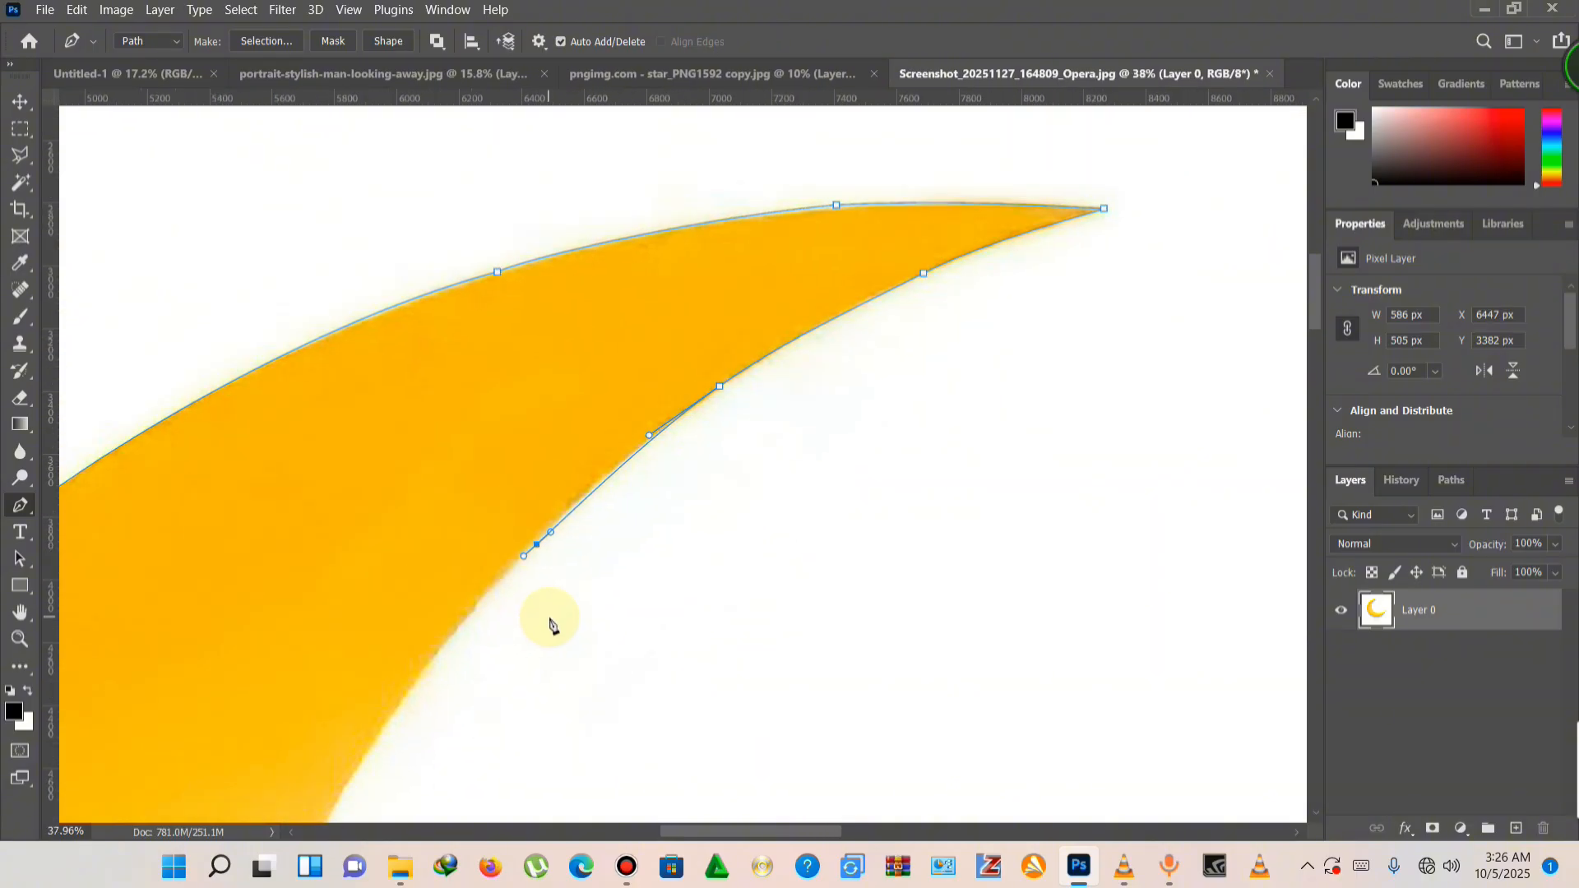
scroll(550, 625, down, 1)
drag(562, 696, 635, 540)
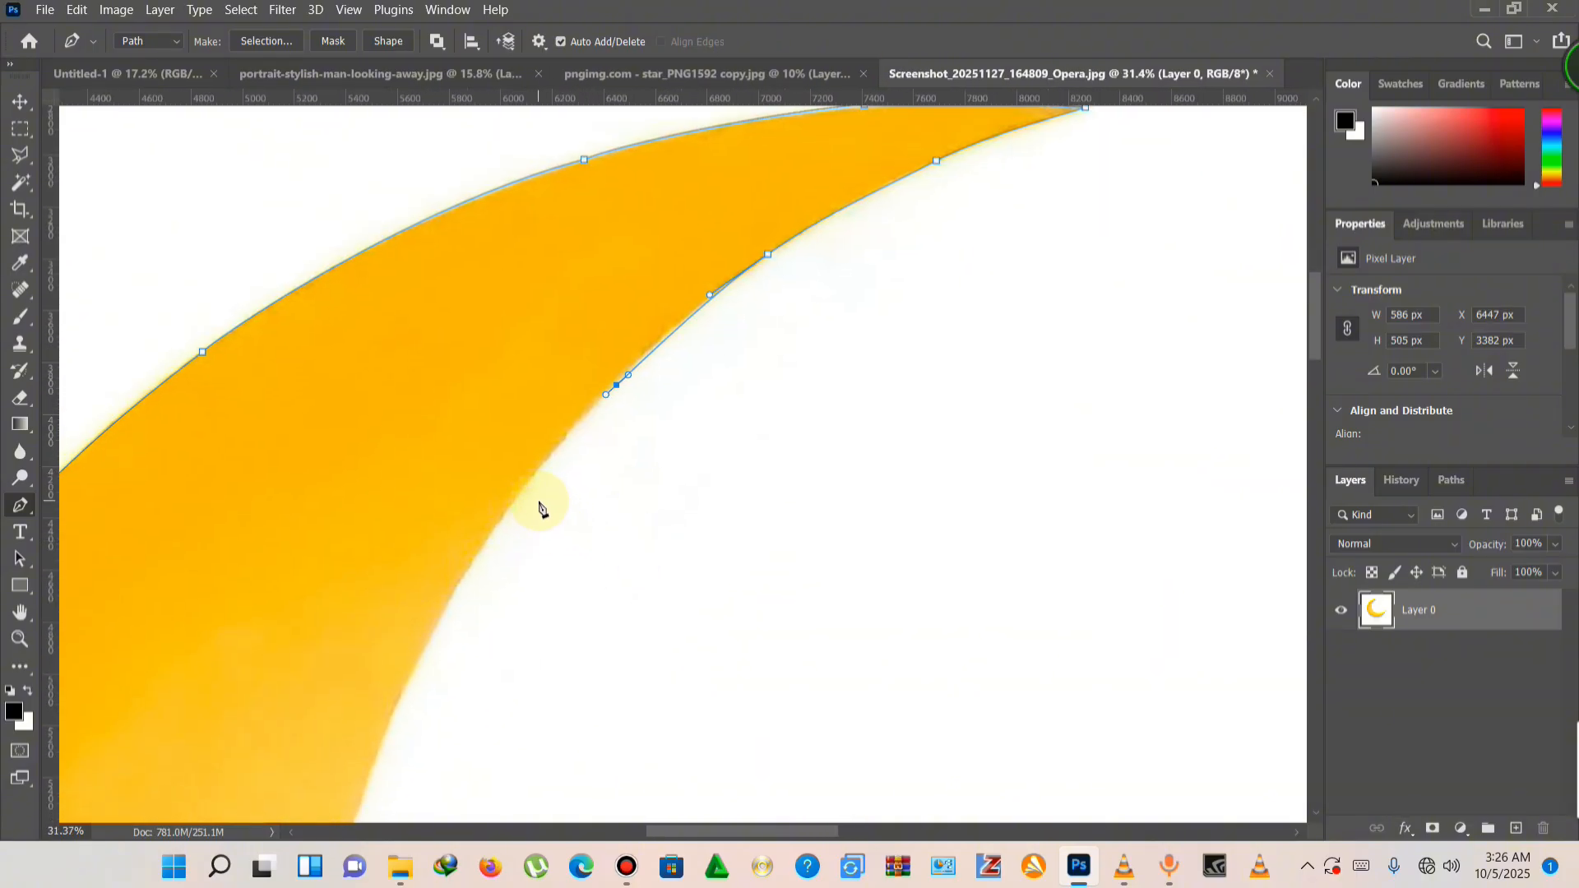
scroll(539, 506, up, 1)
drag(510, 501, 483, 410)
scroll(415, 650, down, 4)
scroll(410, 675, down, 2)
drag(391, 590, 372, 709)
Step: Trace the inner edge below its leftmost point with curved segments about 182 × 985 px and 593 × 1164 px
scroll(497, 522, down, 8)
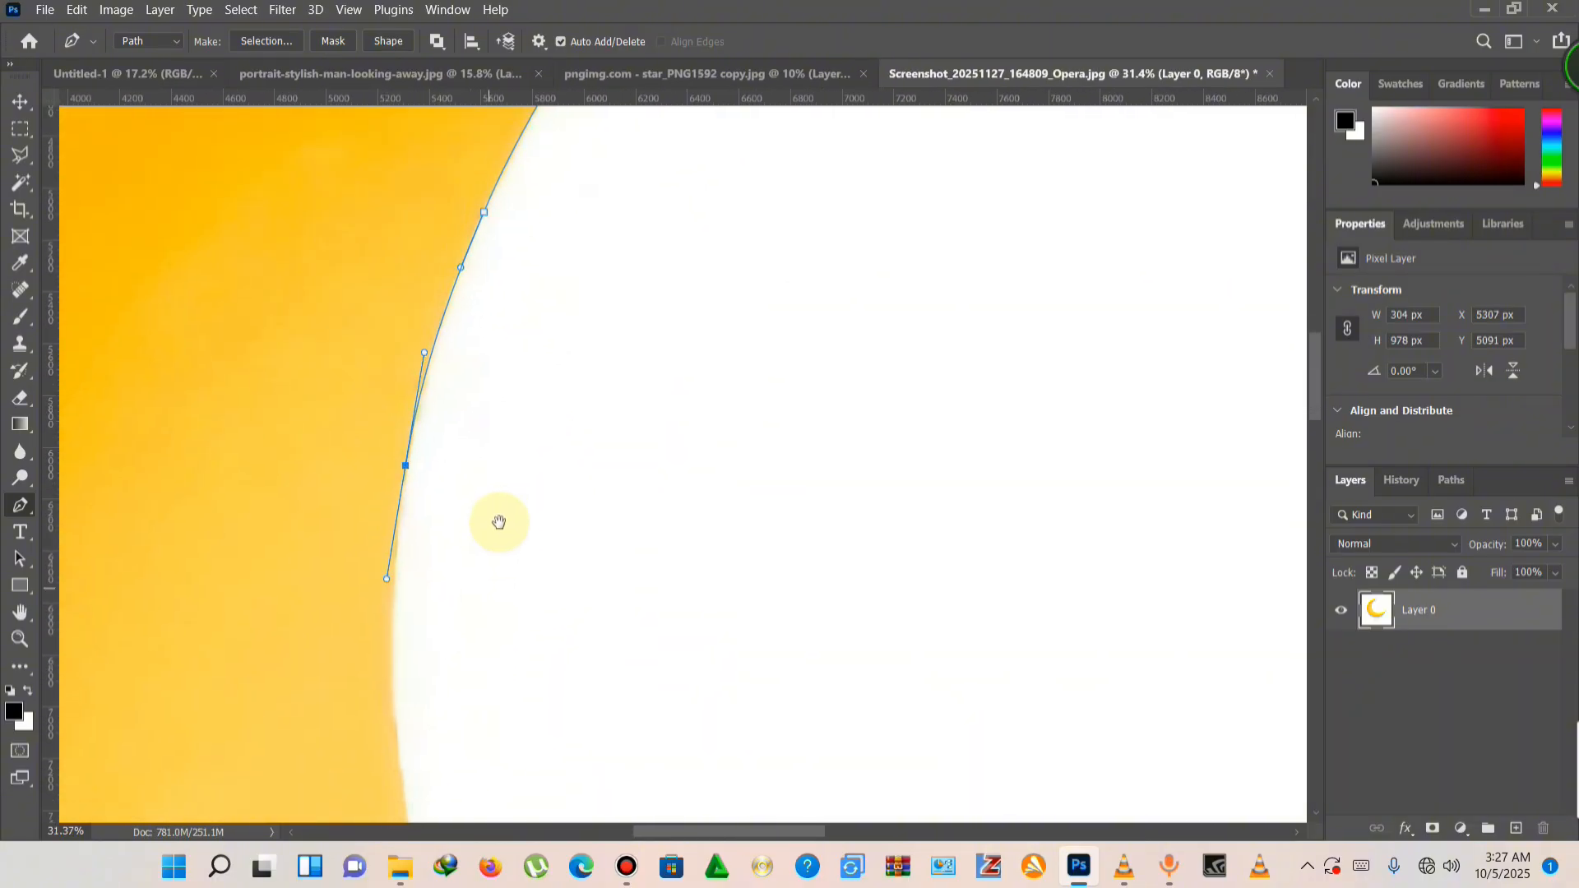
scroll(476, 670, down, 1)
drag(444, 533, 479, 653)
scroll(490, 434, down, 6)
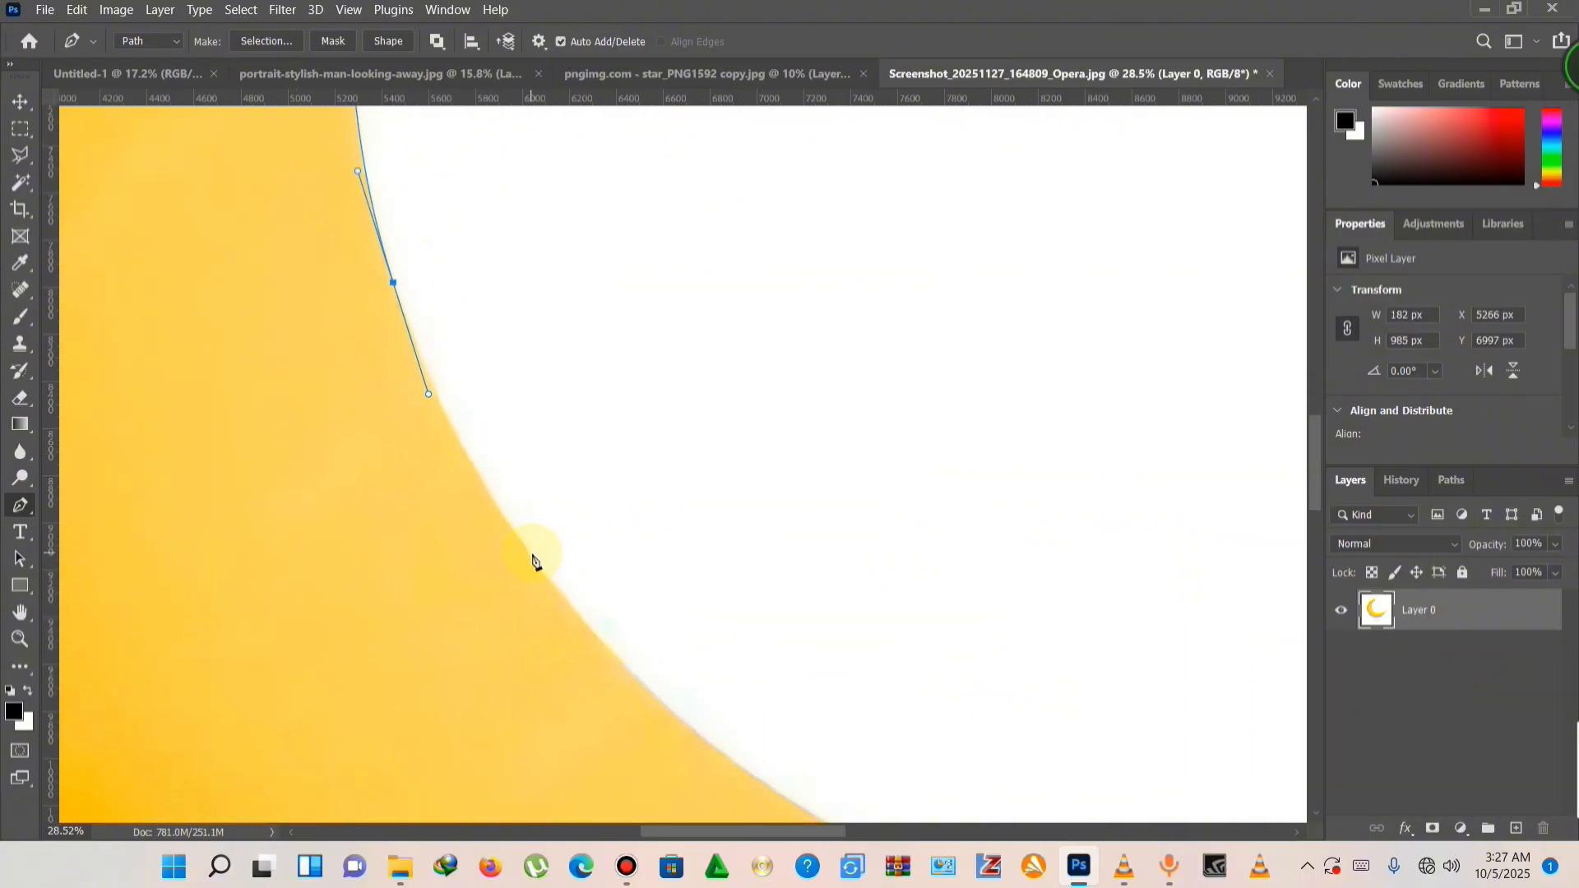
drag(532, 559, 579, 617)
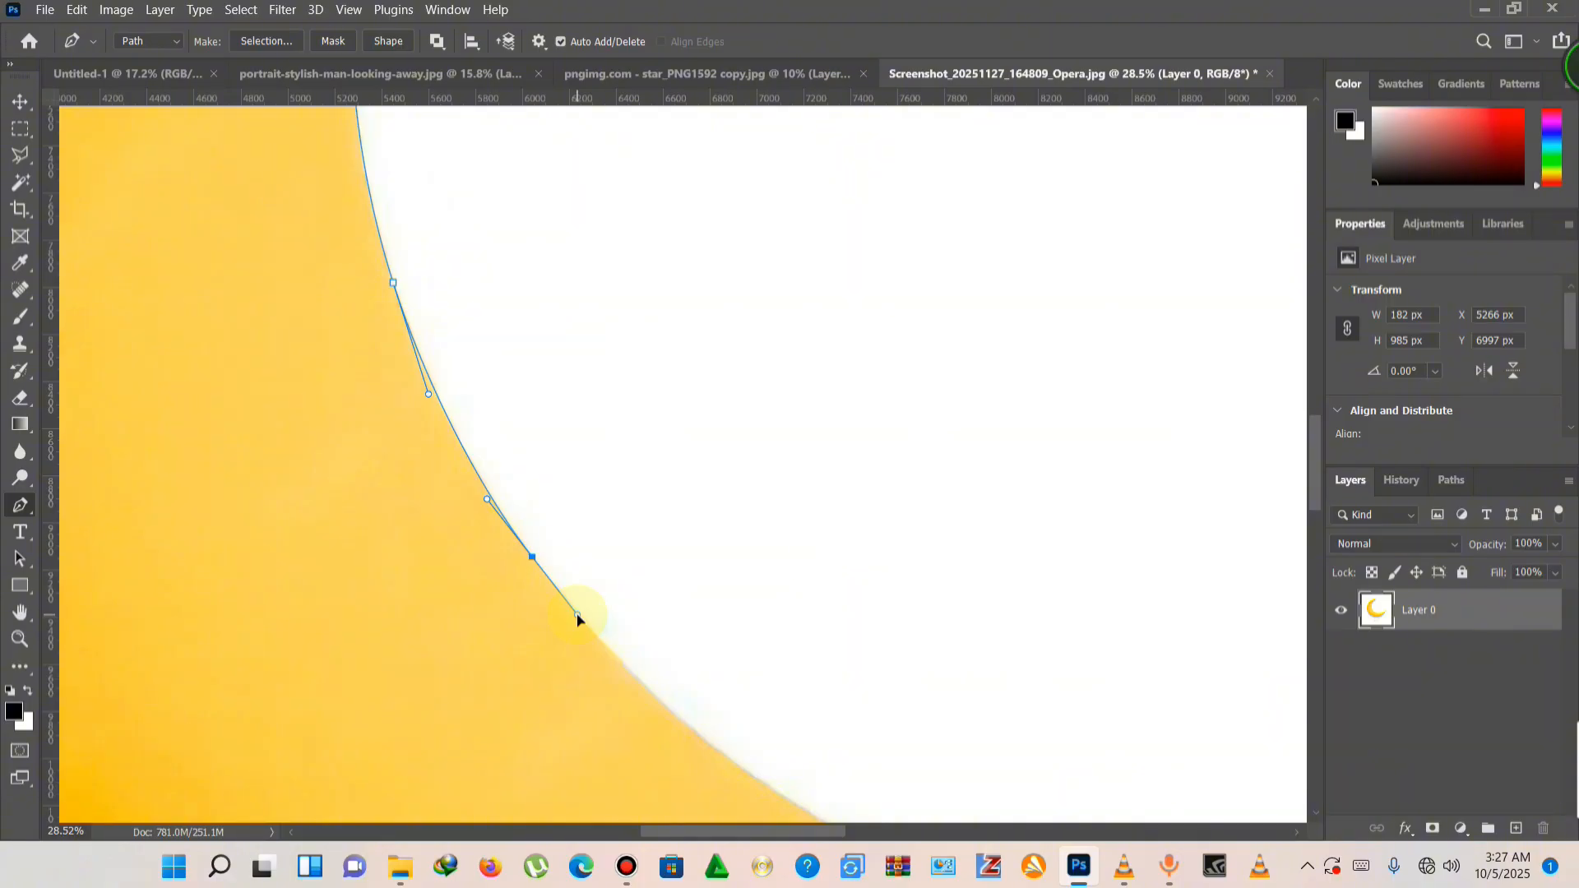
Step: Trace the lower part of the crescent's inner edge with curved segments about 1202 × 1087 px and 1714 × 554 px
drag(705, 666, 575, 423)
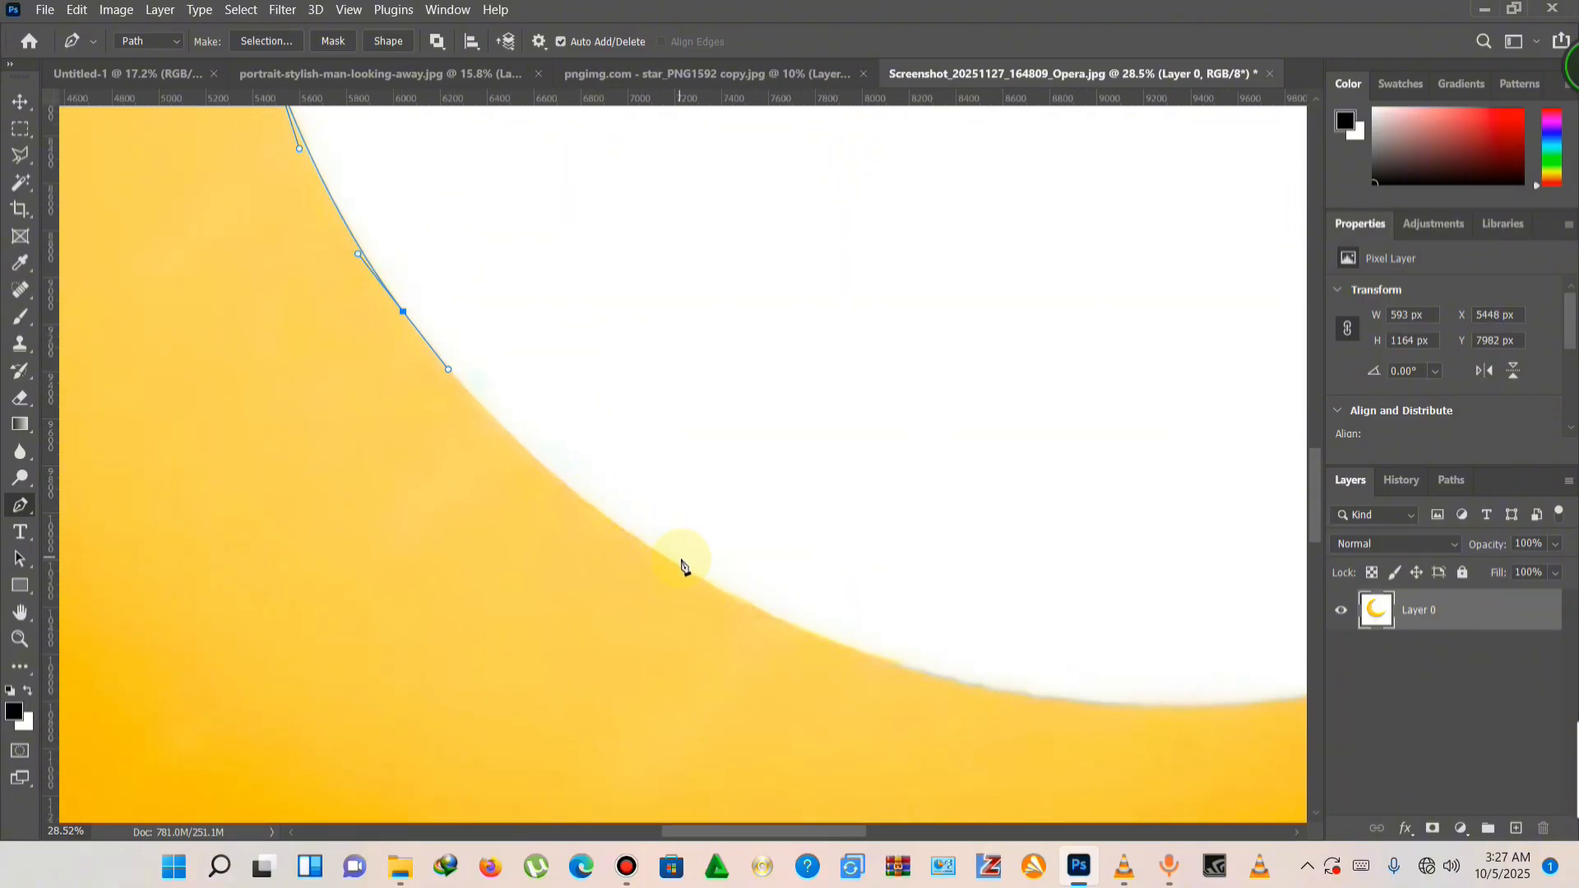
drag(685, 569, 823, 644)
key(space)
drag(942, 659, 745, 534)
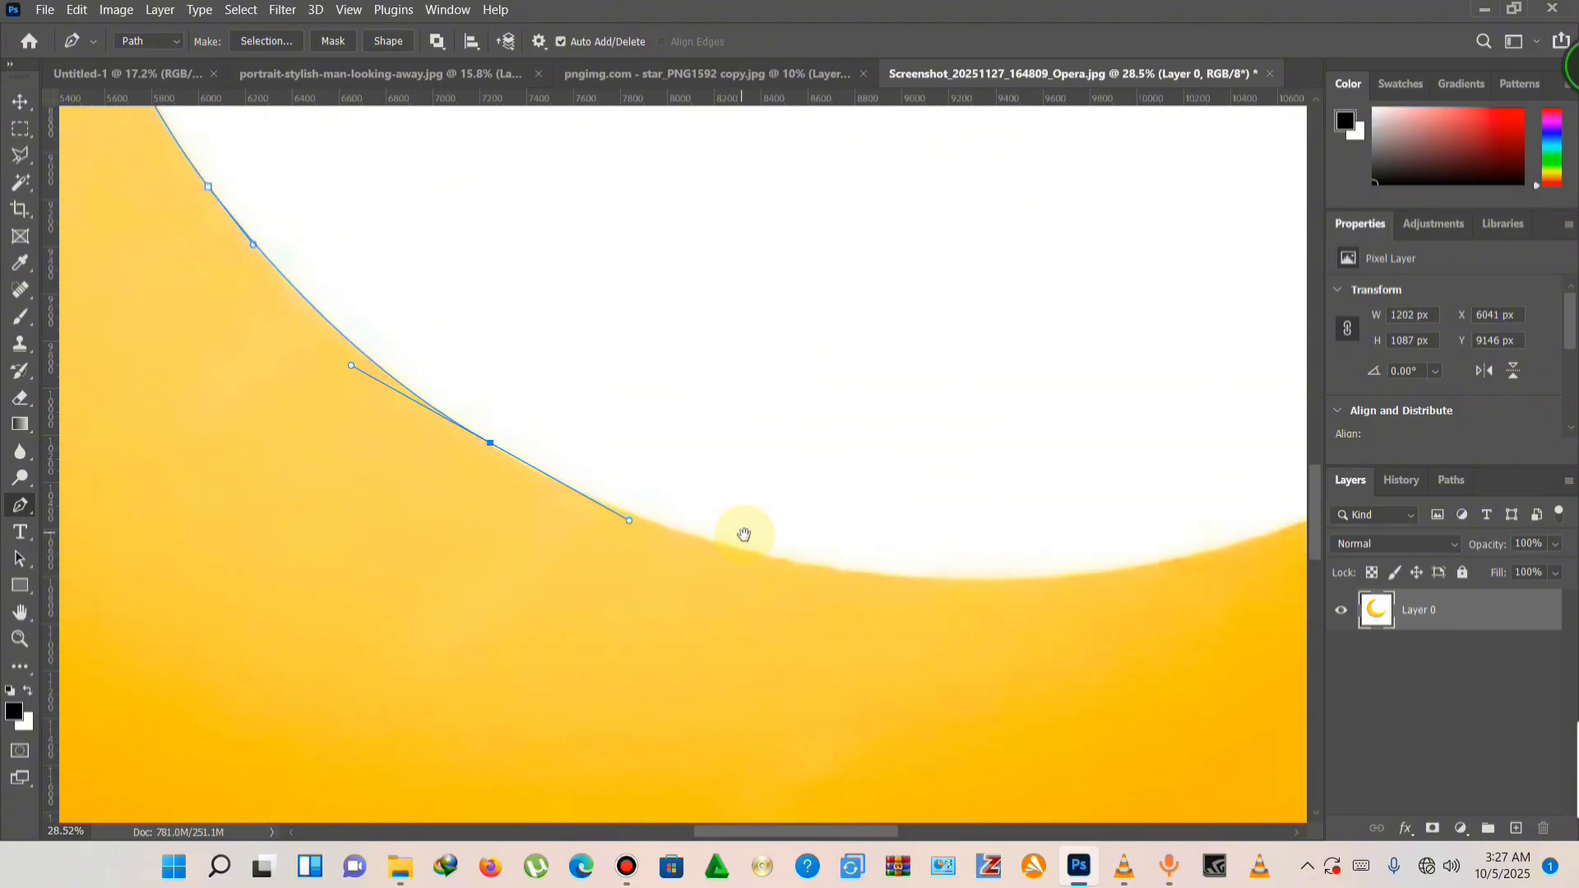
drag(892, 576, 1059, 588)
key(space)
drag(1128, 521, 874, 510)
drag(1012, 477, 804, 551)
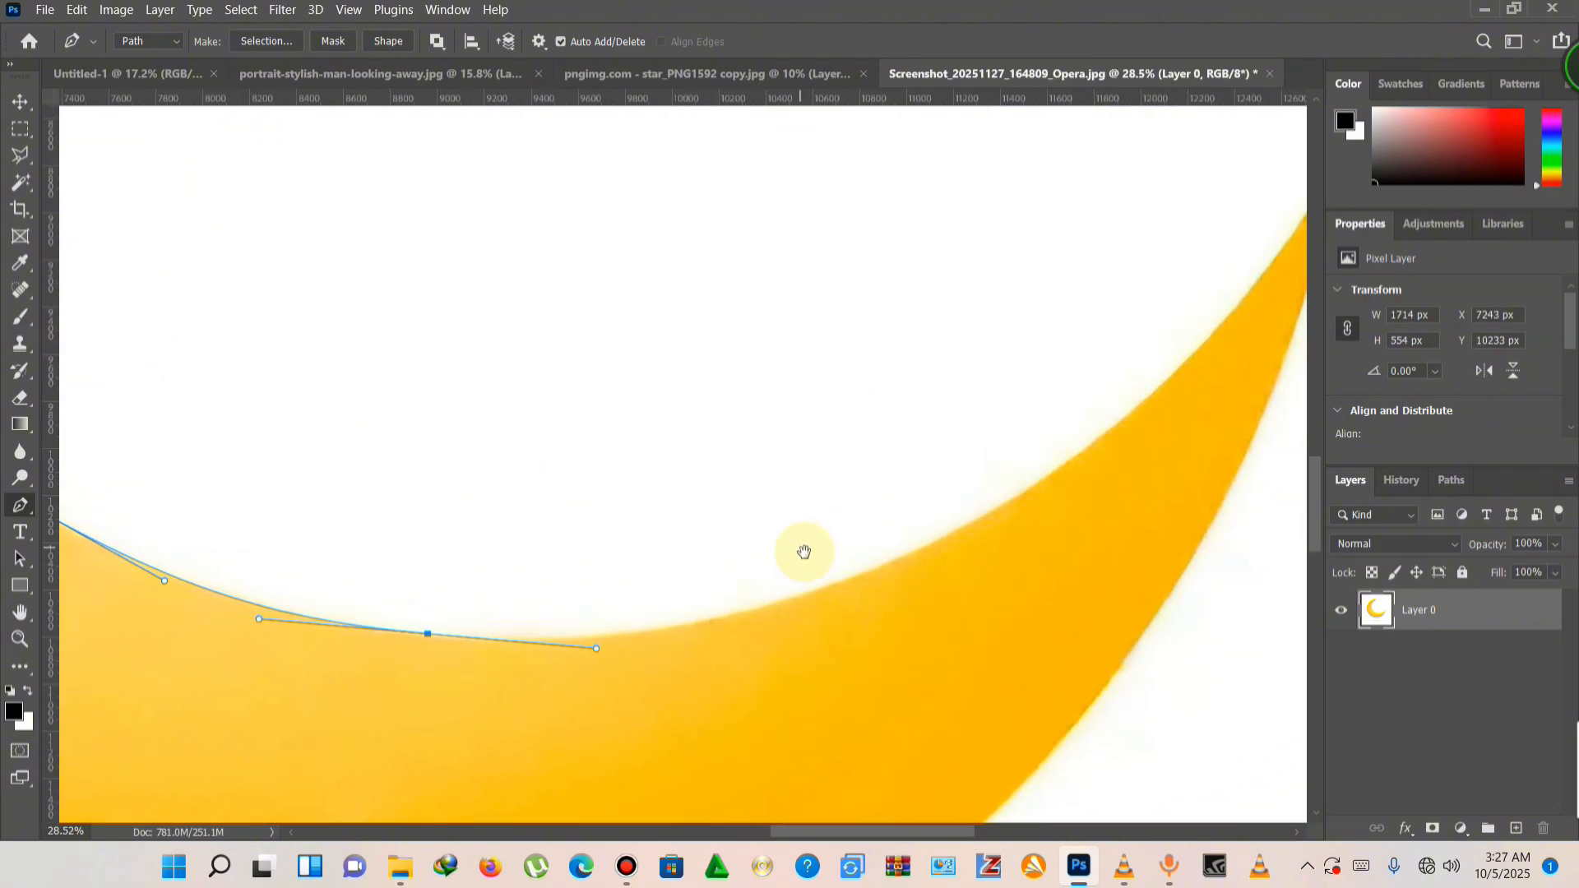
Step: Trace the crescent's inner edge toward its lower tip with curved segments about 2209 × 431 px and 1290 × 1045 px
drag(946, 535, 1092, 455)
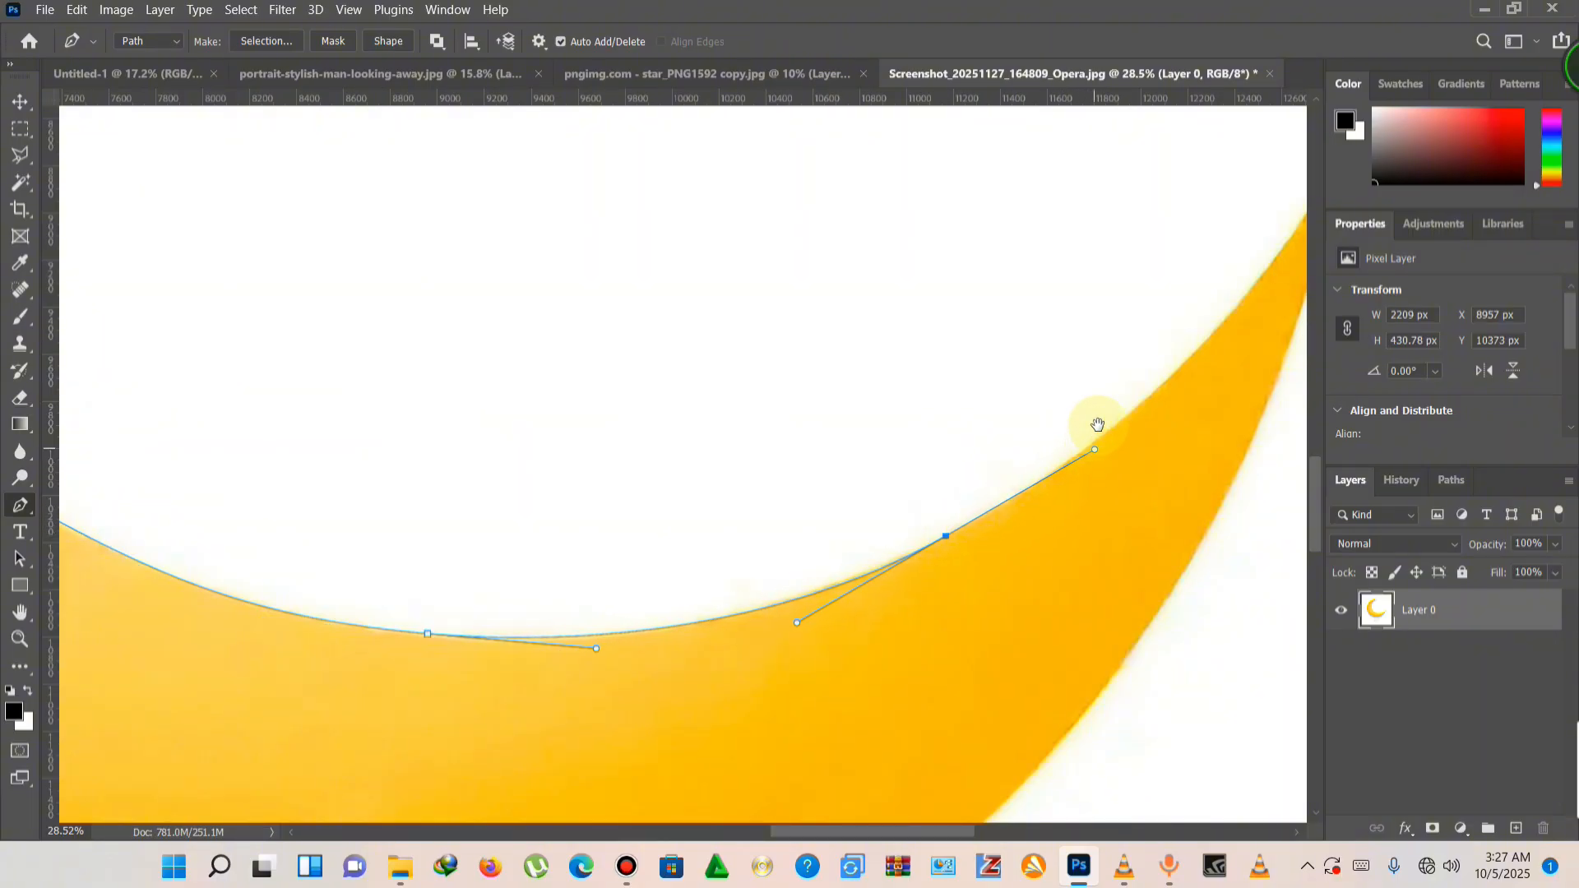
drag(1116, 366, 881, 543)
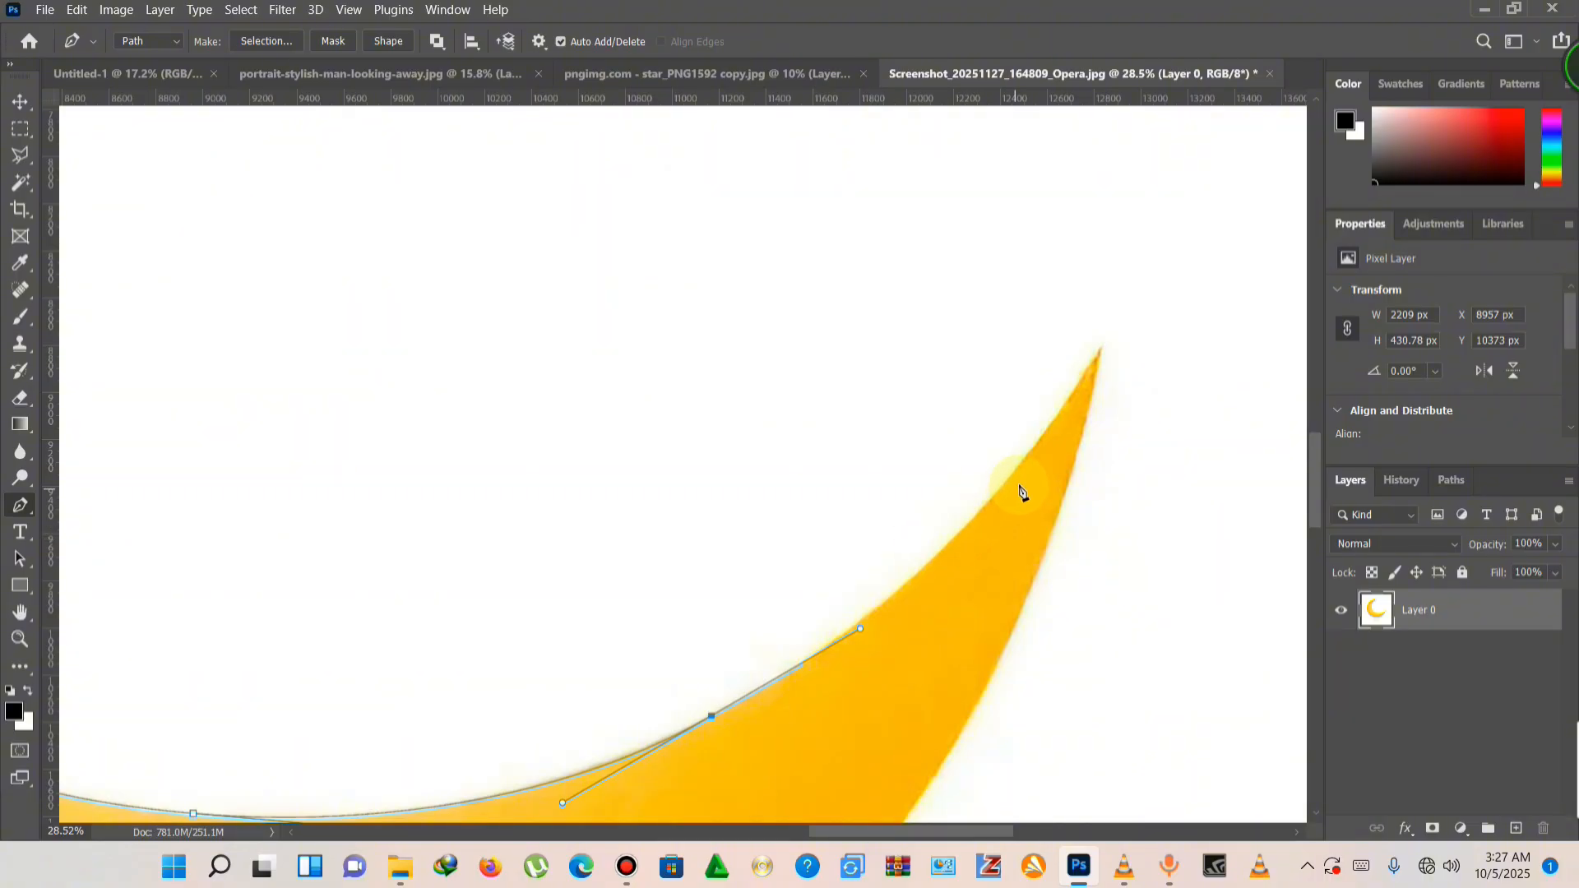
drag(1015, 473, 1149, 264)
key(ctrl+z)
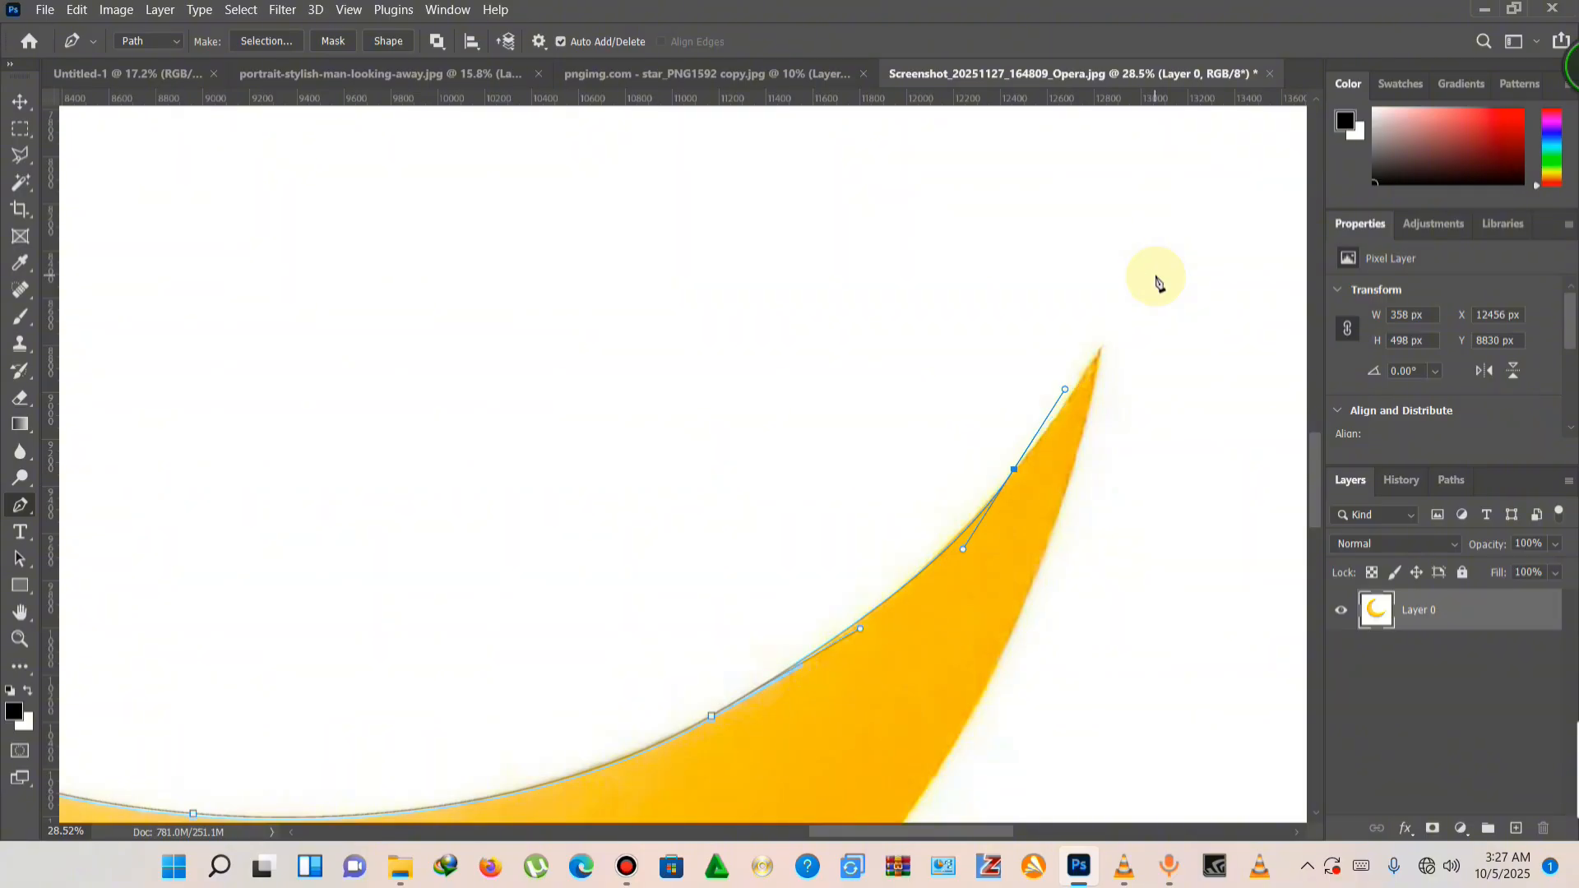
Step: Add a curved segment about 352 × 494 px to the lower tip and adjust the preceding anchor's handle to fit the edge
scroll(1067, 408, up, 1)
scroll(1066, 409, up, 2)
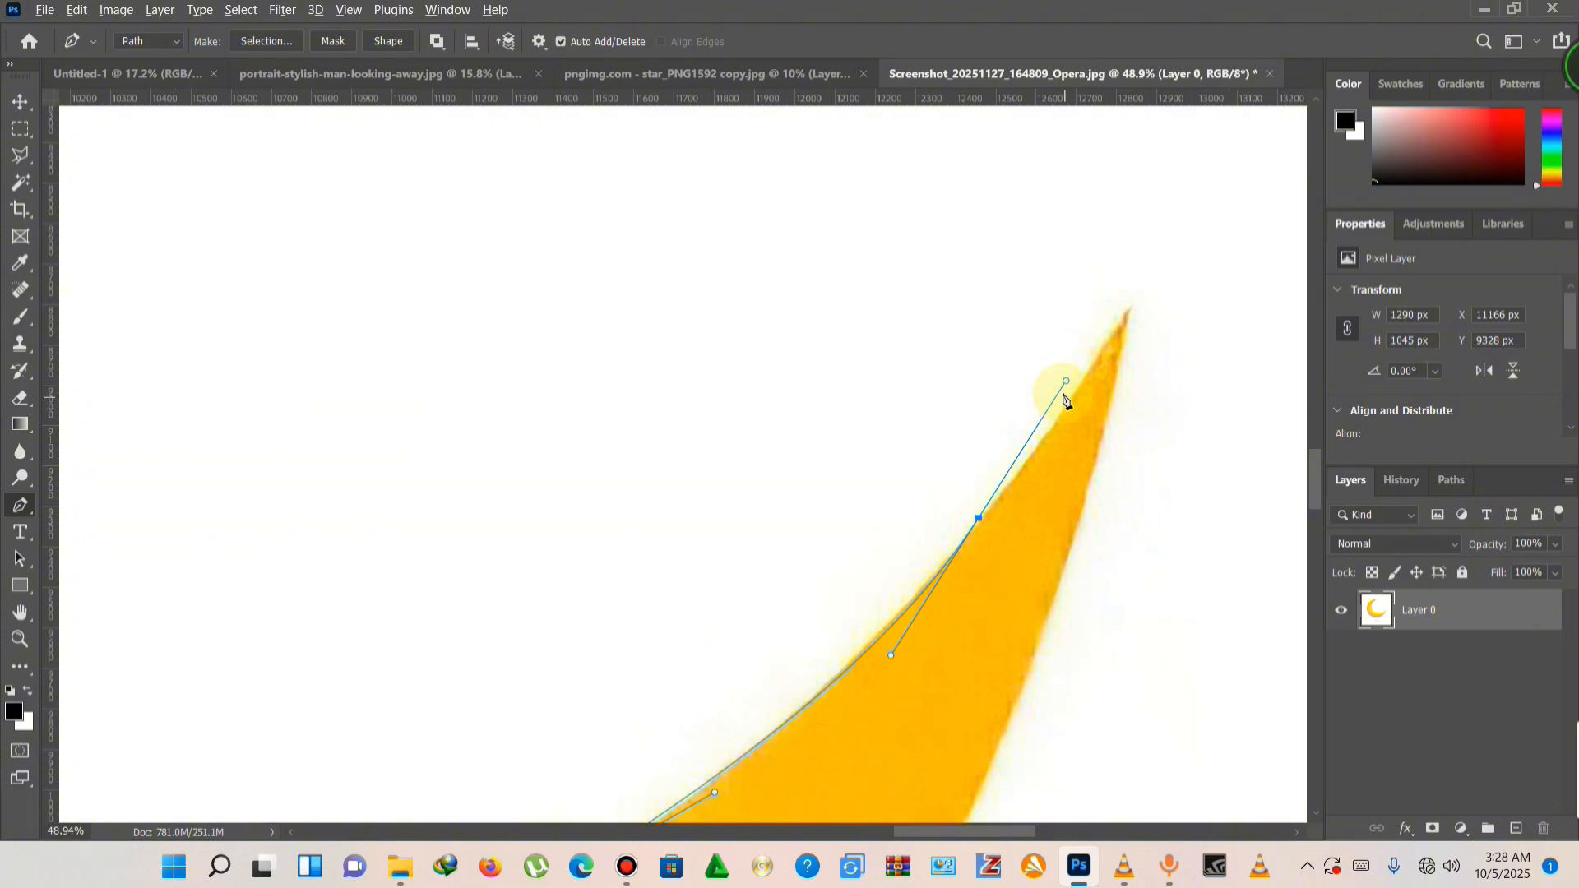
drag(1066, 382, 992, 491)
drag(1120, 319, 1184, 211)
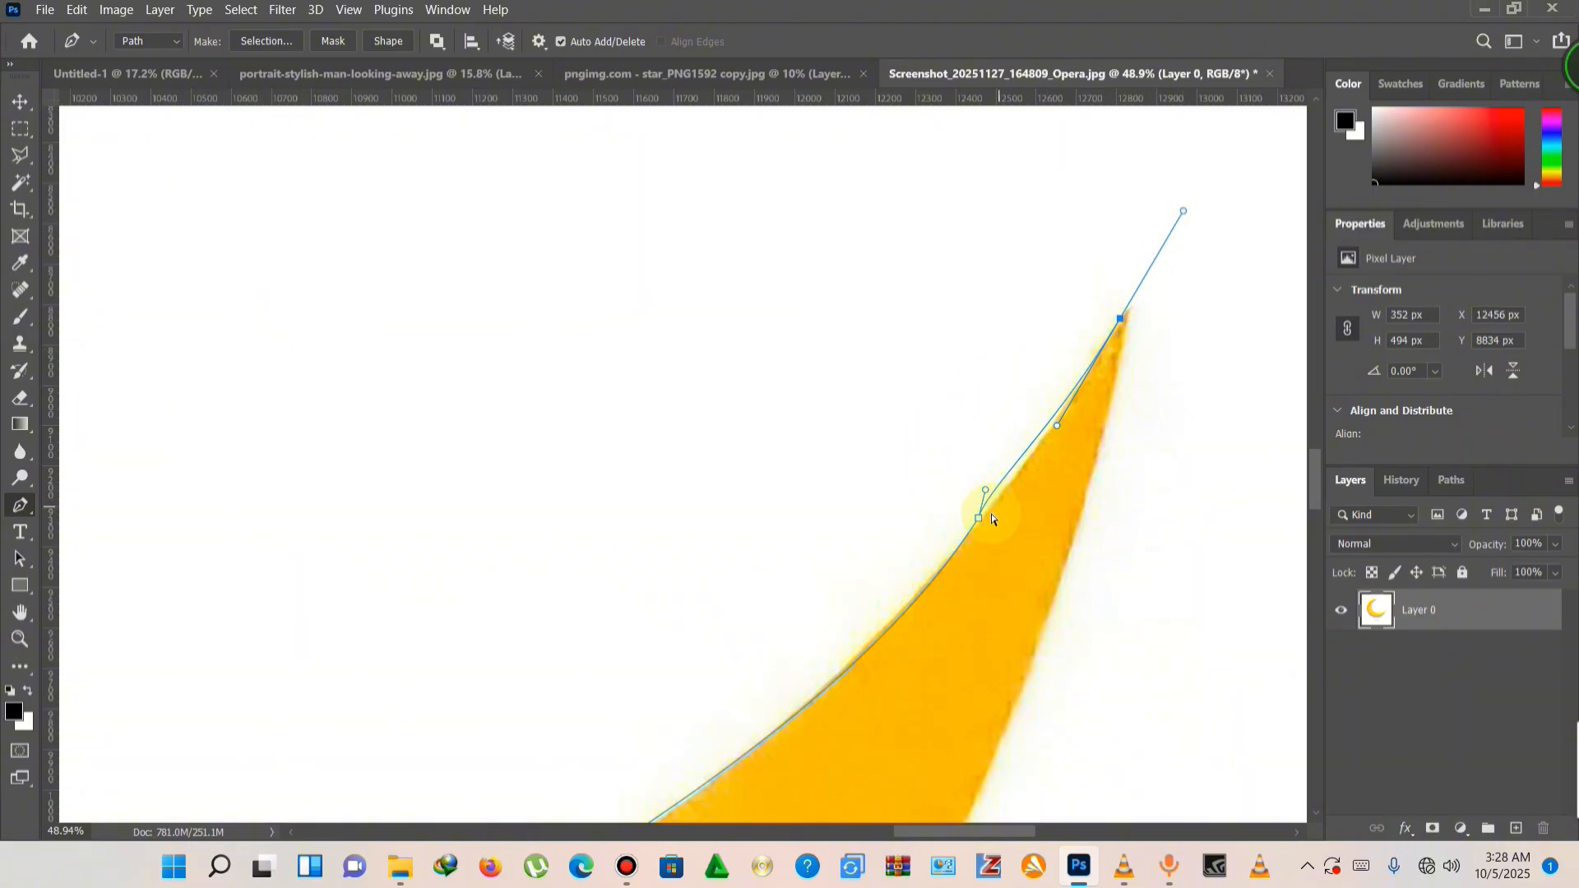
click(986, 492)
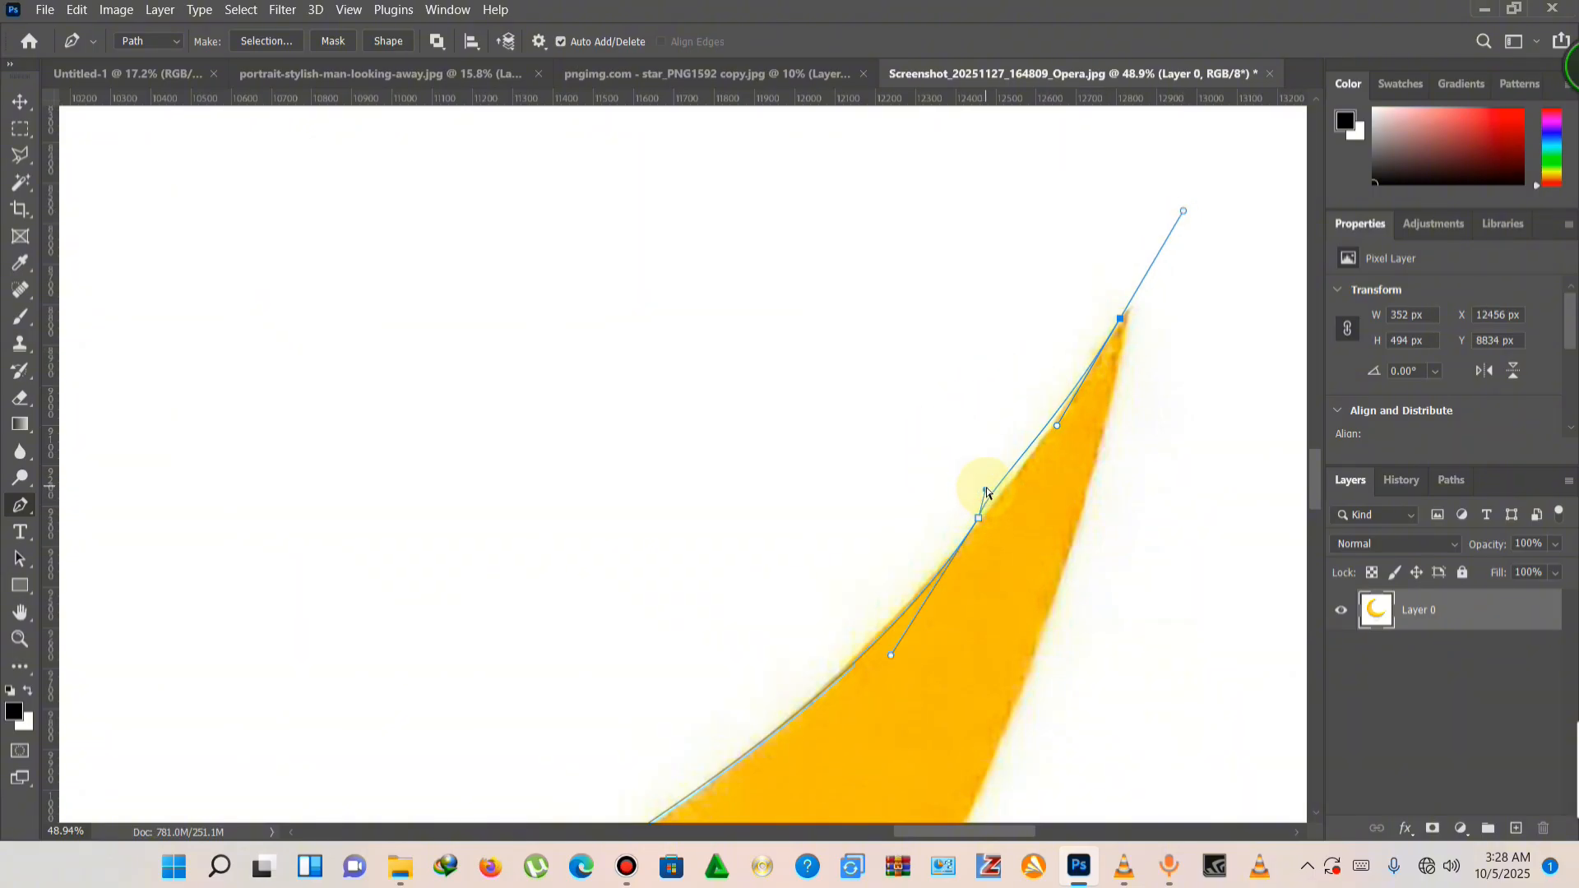
drag(996, 494, 1001, 494)
click(1123, 364)
drag(1124, 372, 1158, 354)
key(ctrl+z)
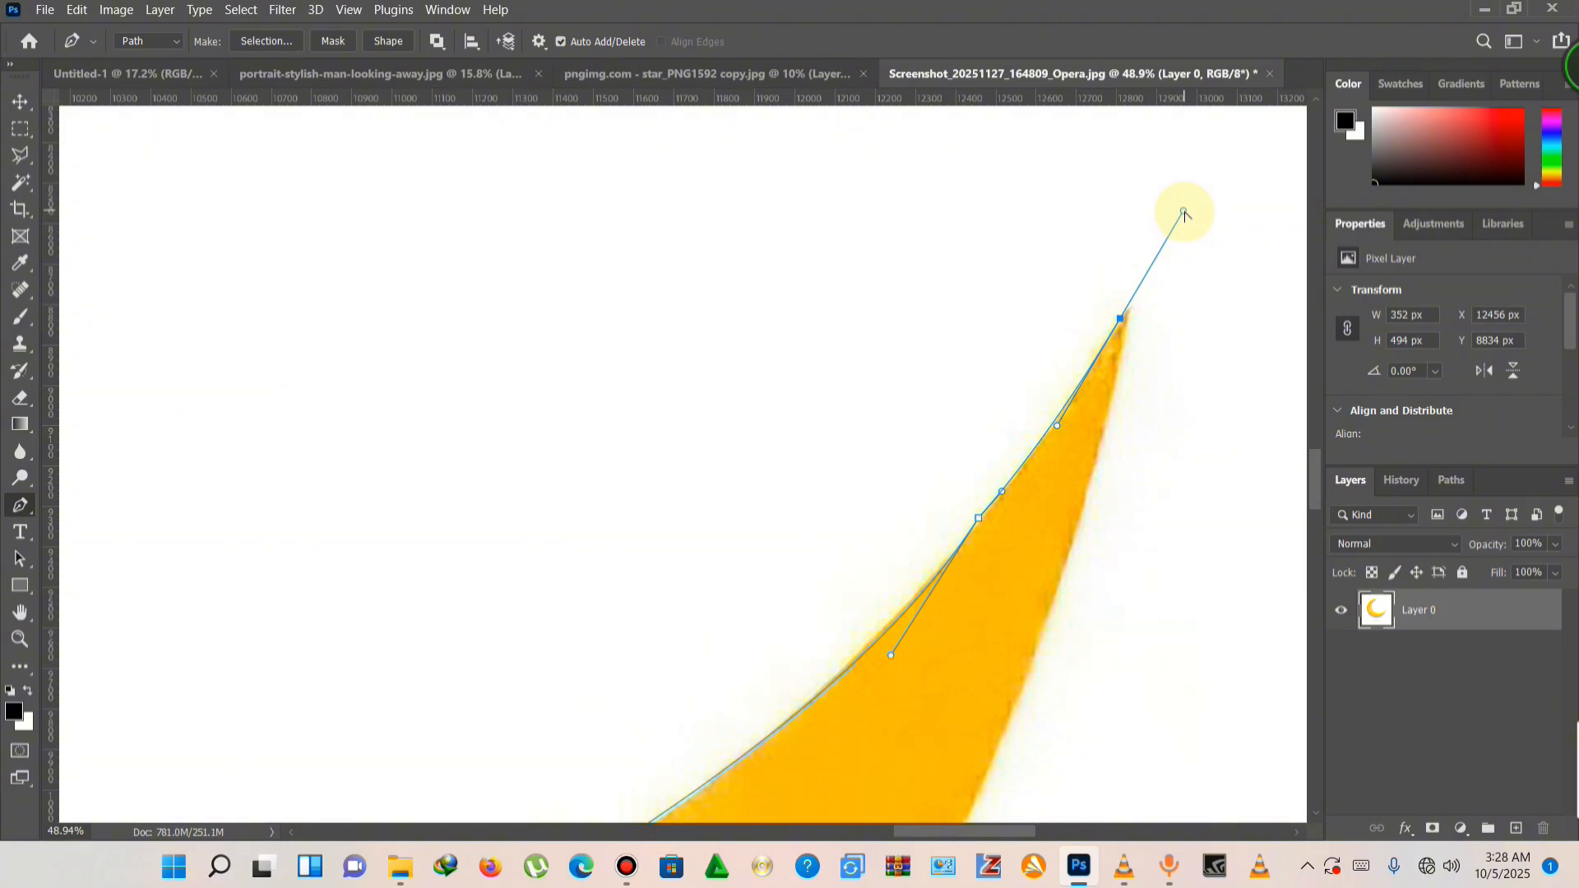
Step: Shorten the tip anchor's outgoing handle and trace down the outer edge with three curved segments, the third about 352 × 776 px
drag(1183, 216, 1150, 292)
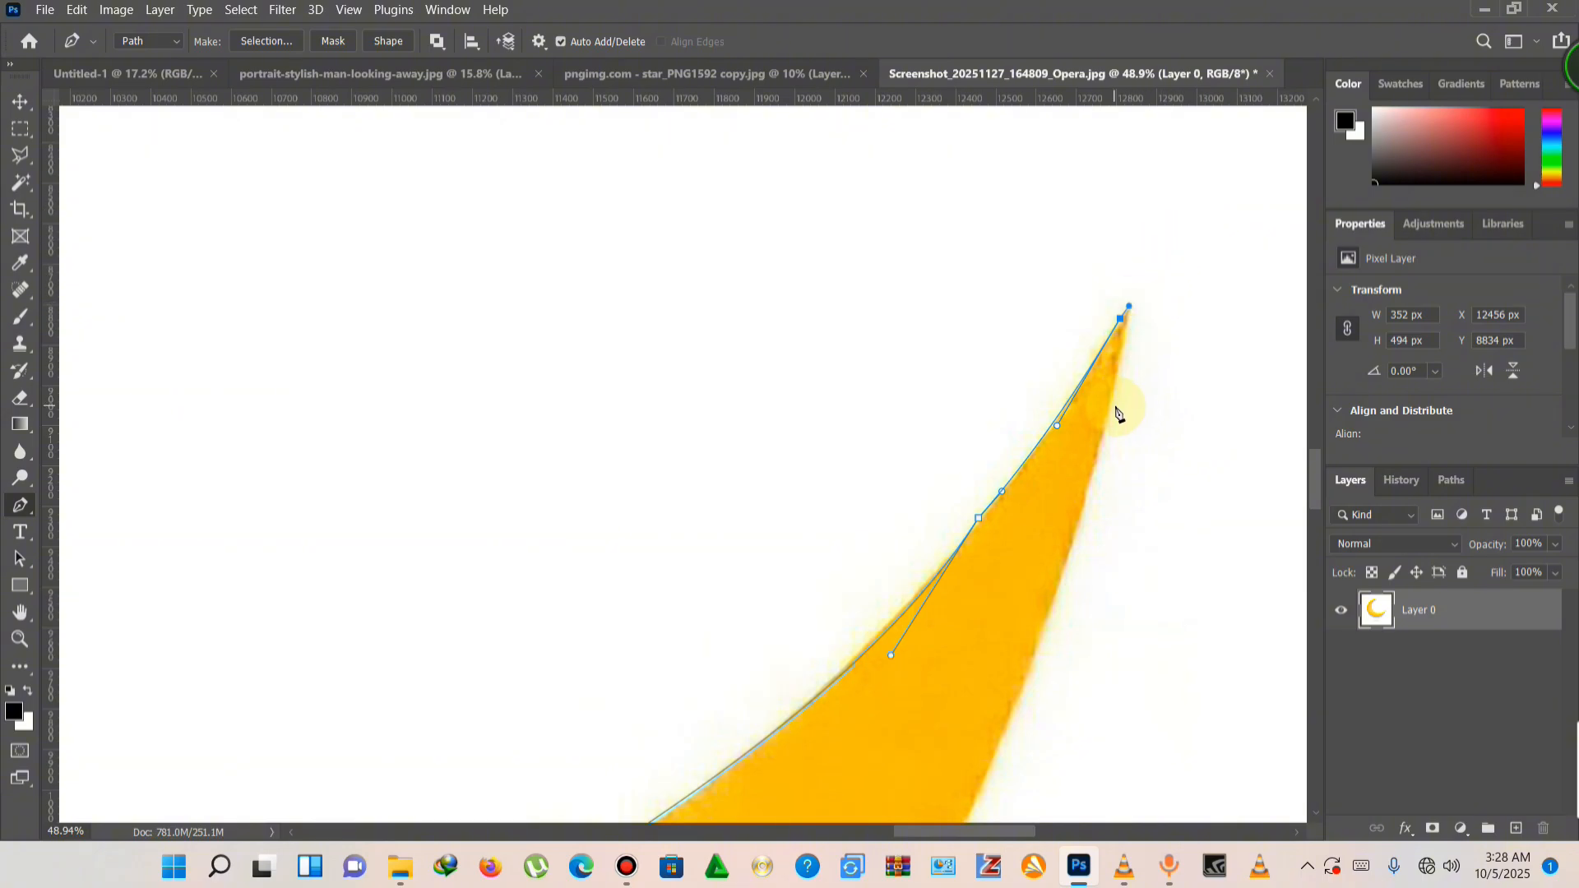
drag(1112, 409, 1104, 446)
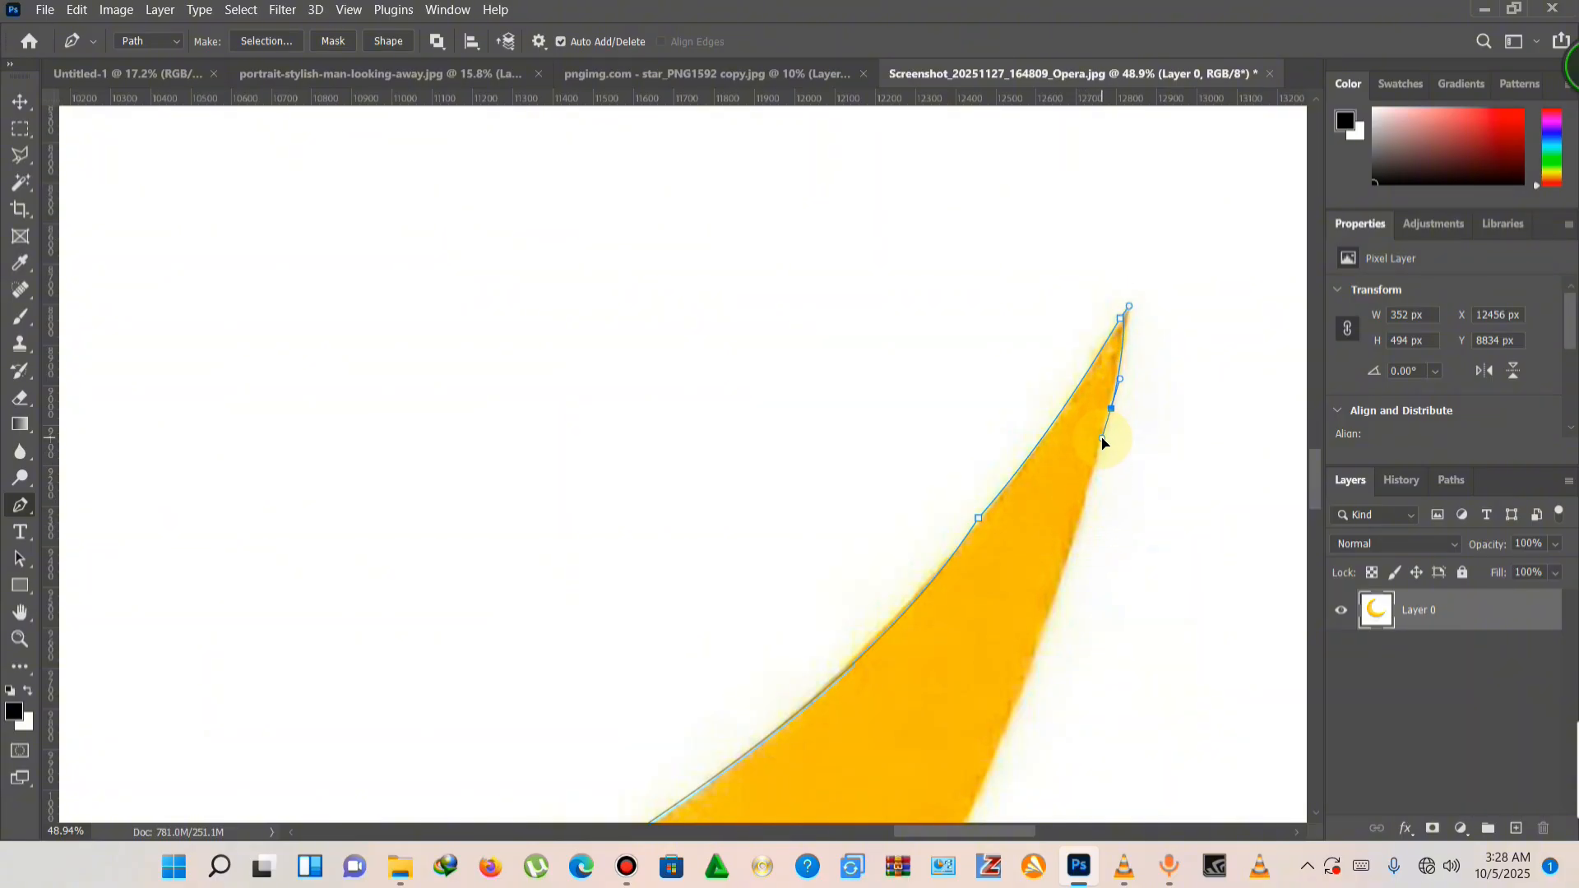
drag(1043, 629, 1017, 691)
scroll(1058, 742, down, 4)
drag(1007, 574, 964, 637)
scroll(965, 640, down, 3)
scroll(964, 640, left, 1)
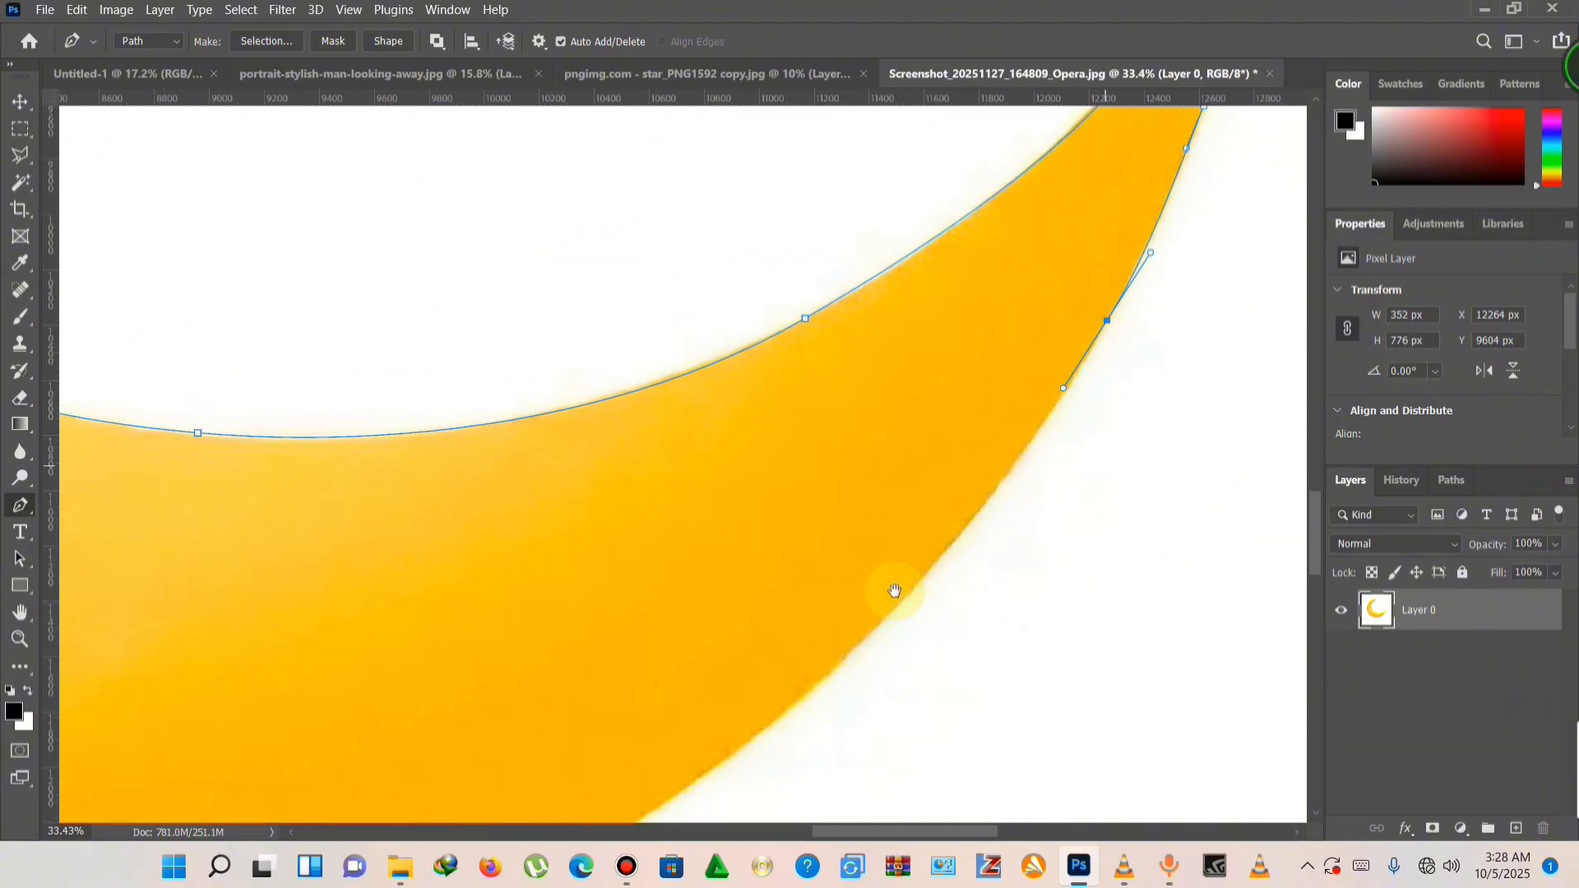
Step: Continue along the crescent's outer edge to its bottom with four curved segments, the first about 721 × 987 px and the last about 1210 × 80 px
drag(907, 592, 837, 661)
scroll(949, 629, down, 2)
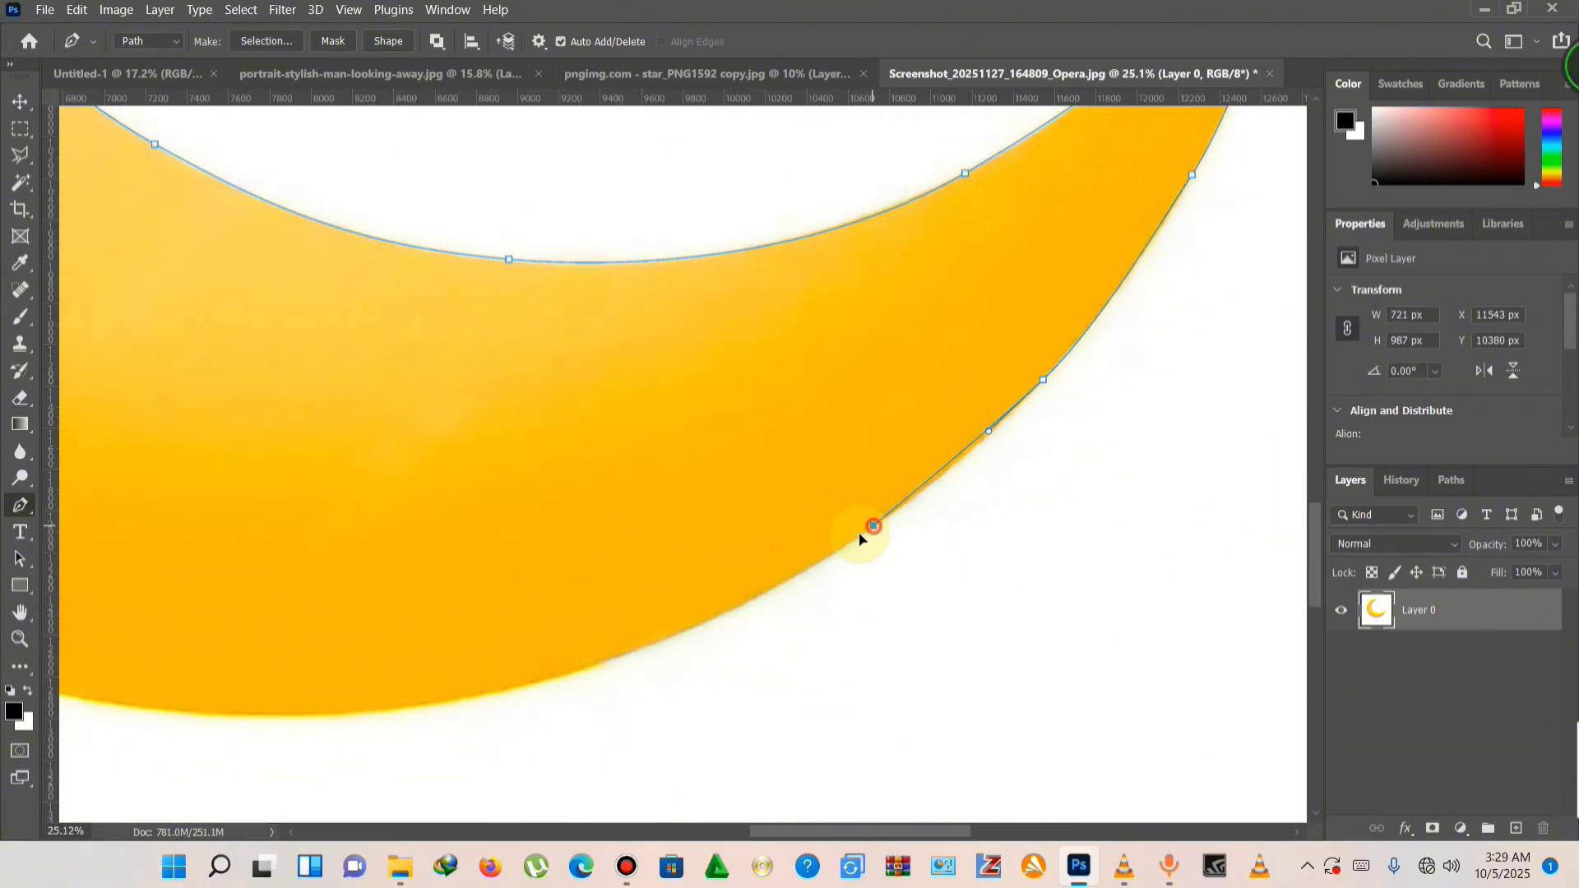
drag(873, 525, 805, 568)
drag(682, 631, 630, 650)
drag(448, 701, 815, 734)
drag(680, 695, 620, 690)
Step: Adjust the second-to-last anchor and its handle so the path follows the crescent's bottom edge
scroll(852, 683, up, 2)
click(836, 683)
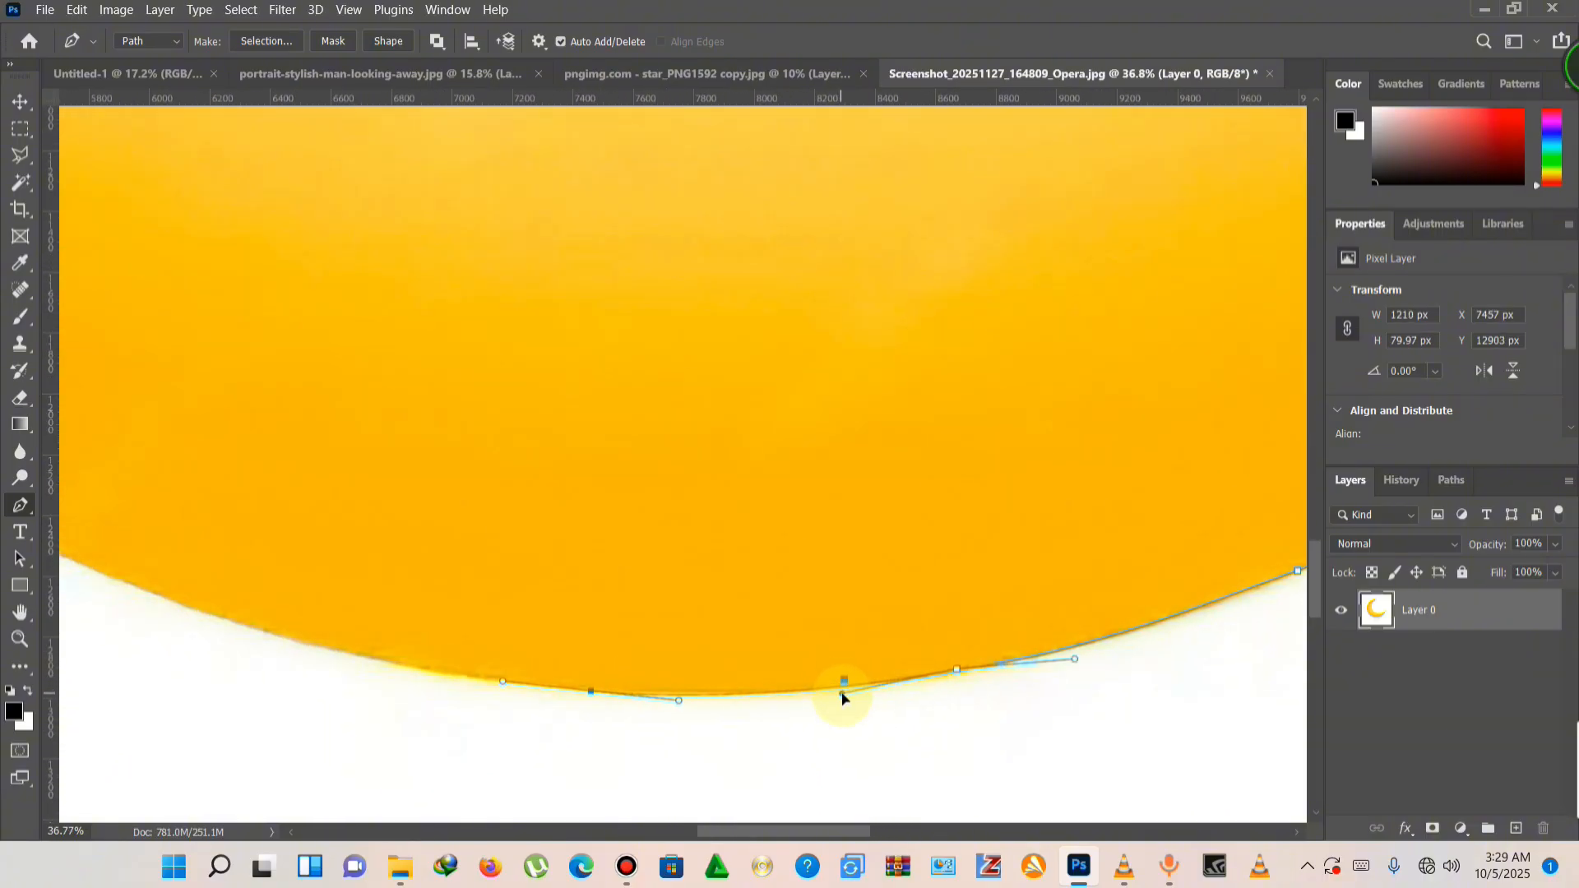
click(958, 670)
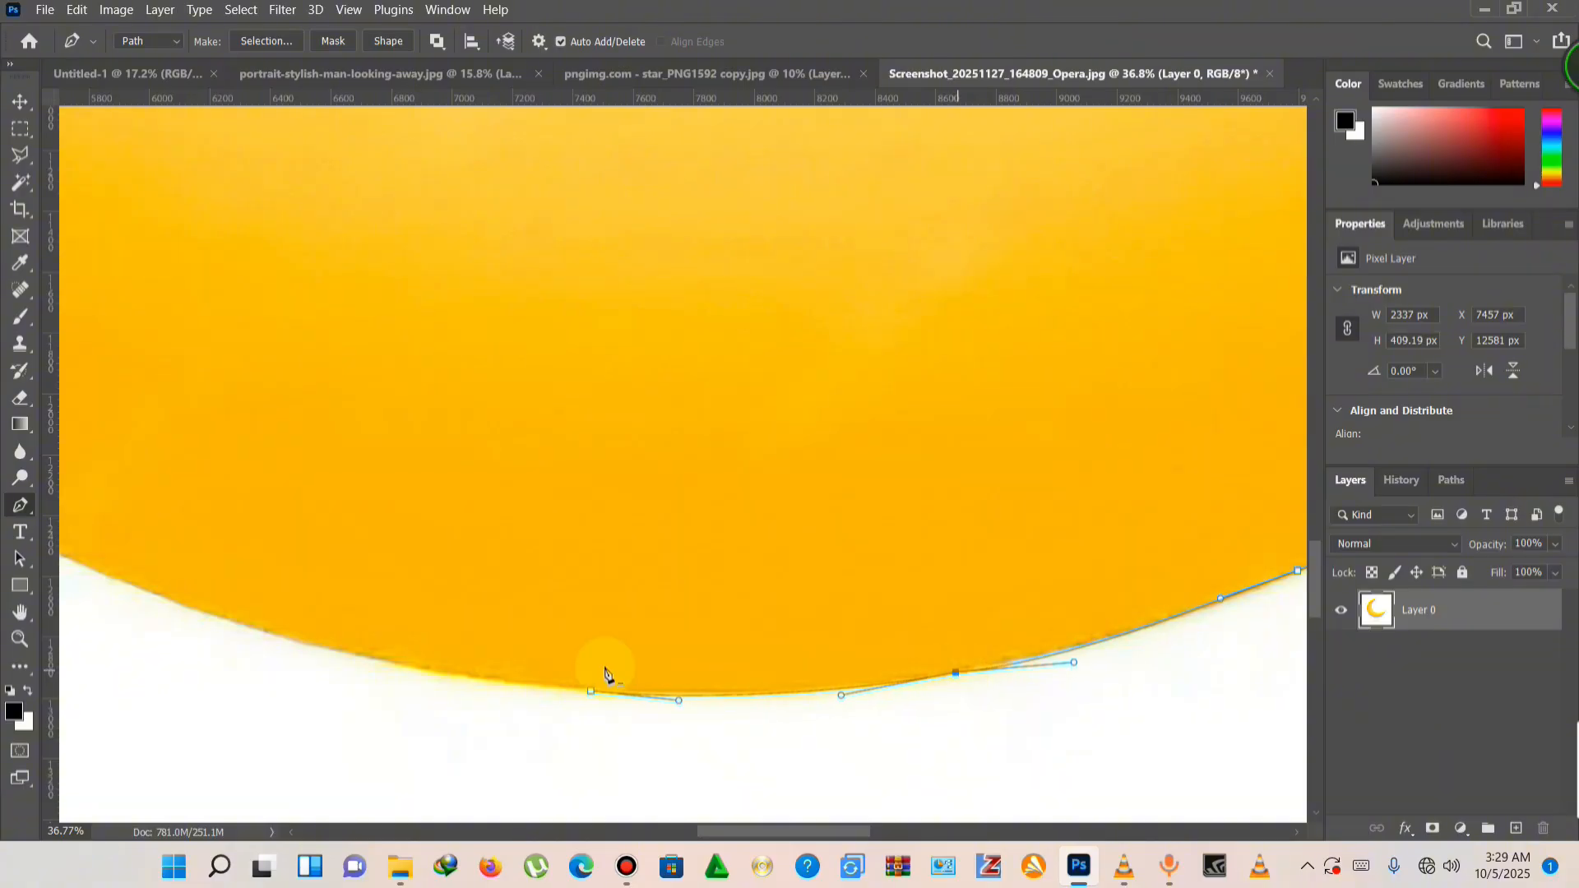
Step: Extend the path around the lower outer curve, with the last segment about 1129 × 1088 px, and refine the preceding anchor's handle
scroll(606, 670, down, 2)
drag(611, 673, 466, 537)
scroll(592, 654, down, 2)
scroll(509, 605, down, 2)
scroll(616, 680, up, 5)
click(548, 666)
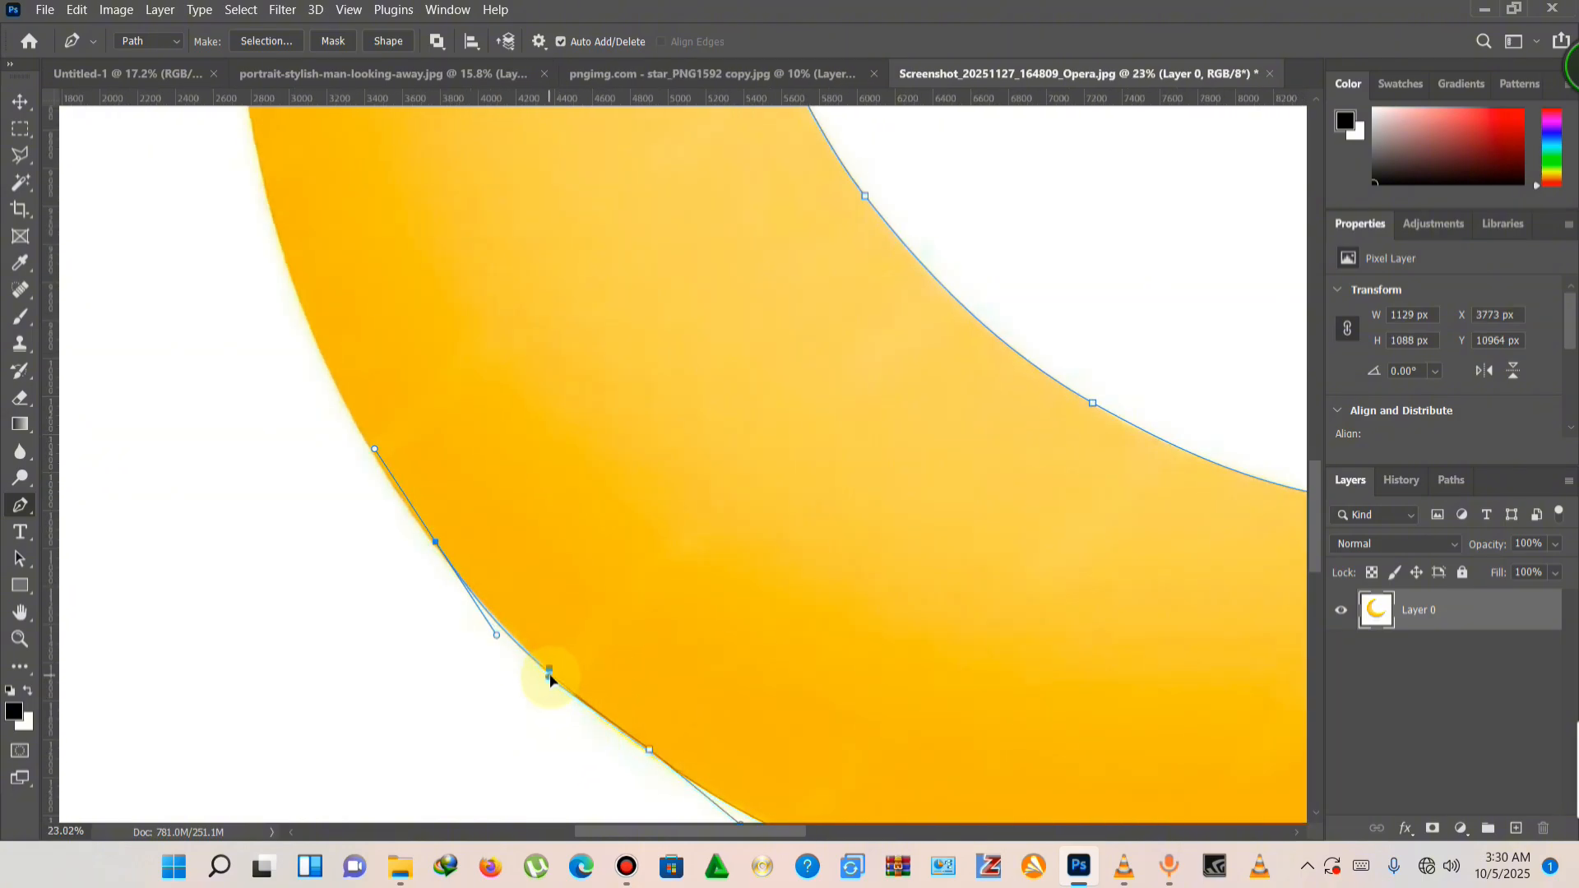
Step: Add a curved segment about 737 × 1255 px up the outer edge, shorten its outgoing handle and align its anchor with the edge
scroll(488, 559, down, 3)
scroll(488, 559, up, 2)
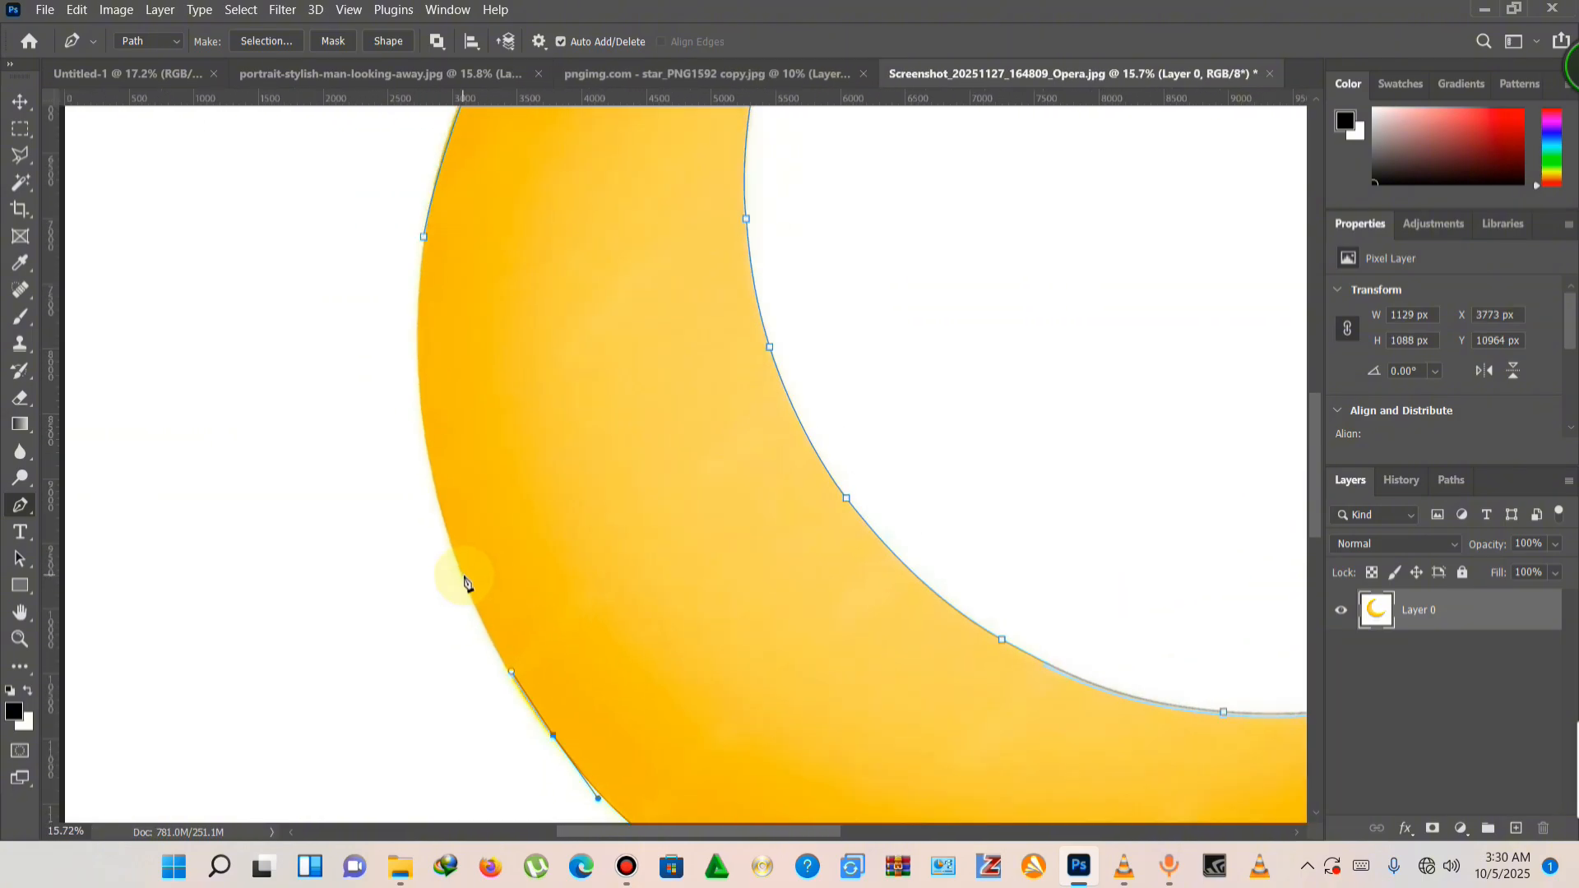
drag(457, 571, 436, 511)
scroll(475, 625, up, 3)
scroll(475, 629, down, 2)
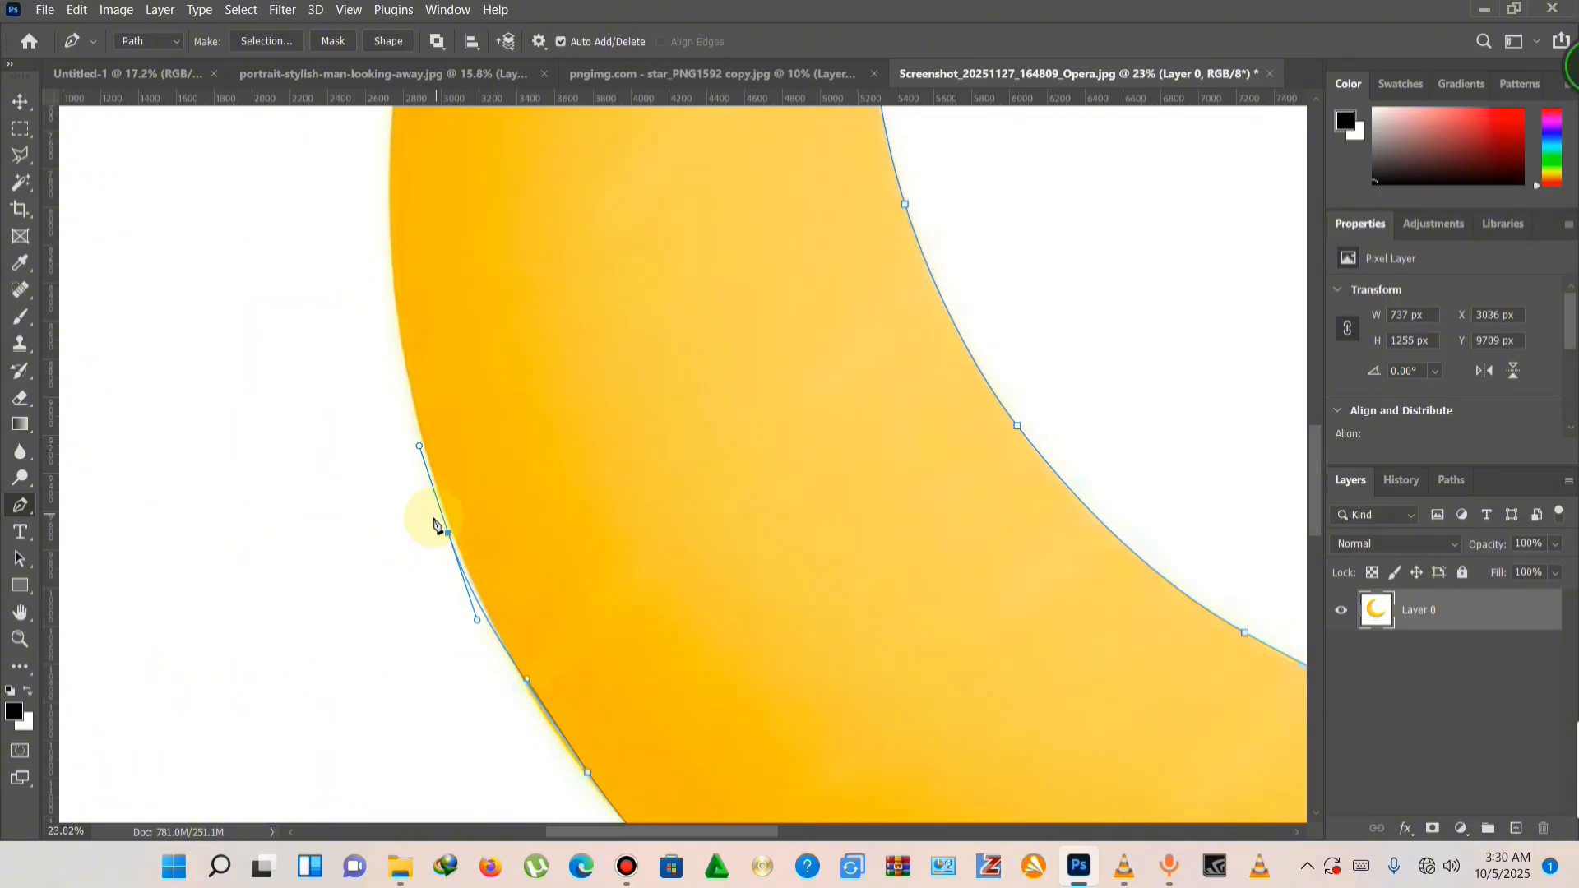
drag(416, 452, 451, 531)
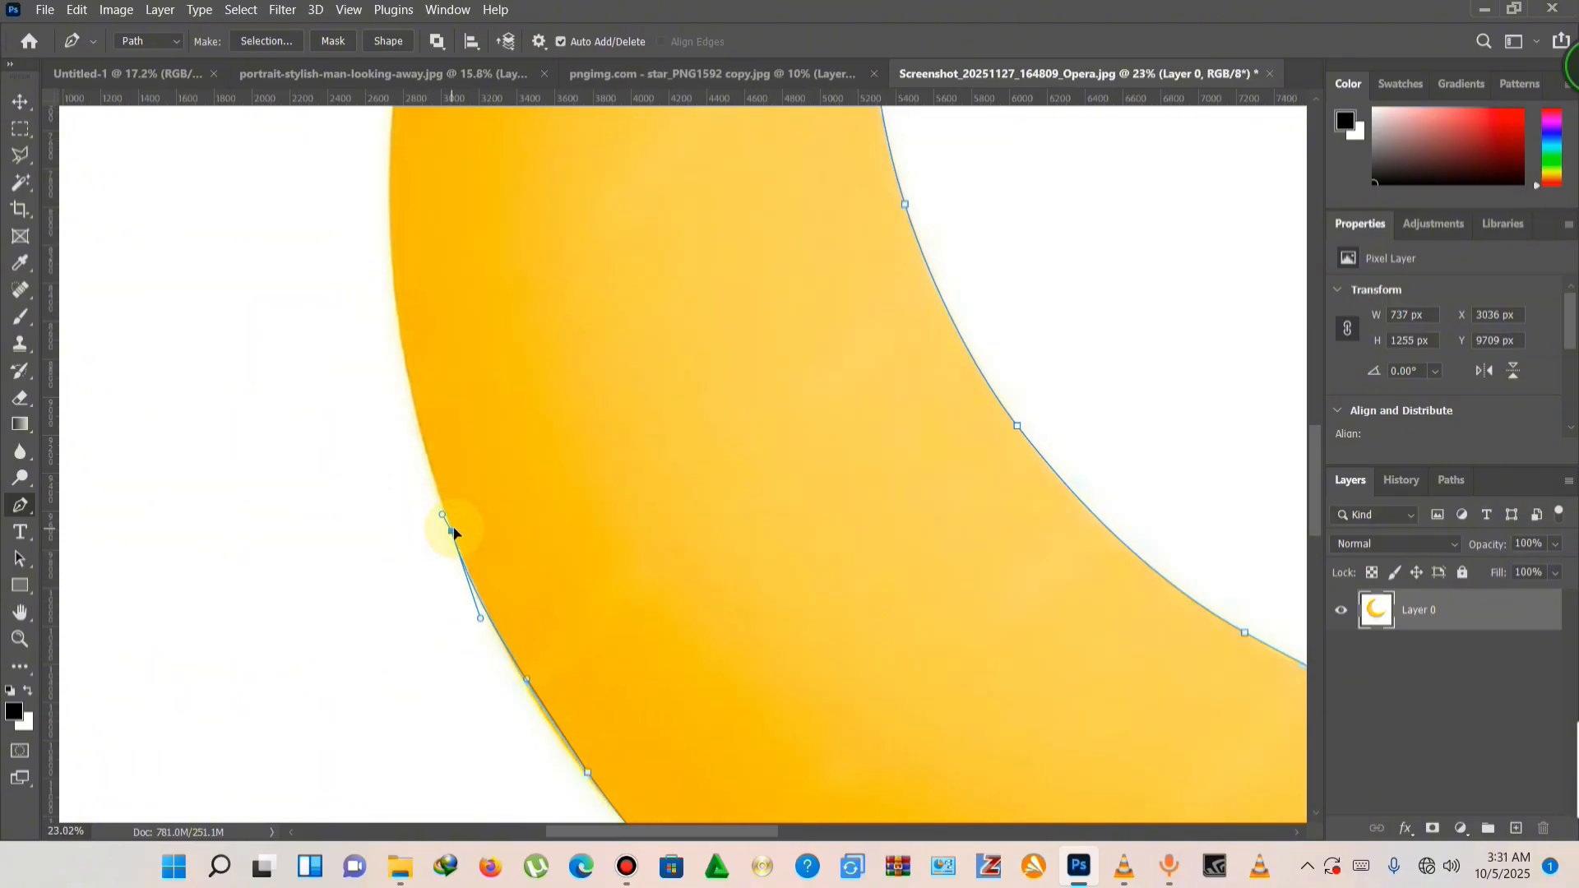
Step: Trace the remaining outer edge with two curved segments, the second about 86 × 1181 px, and close the path at its starting anchor
drag(508, 476, 543, 631)
drag(440, 510, 431, 451)
drag(426, 285, 432, 223)
drag(487, 250, 529, 436)
scroll(529, 437, down, 1)
scroll(476, 406, up, 6)
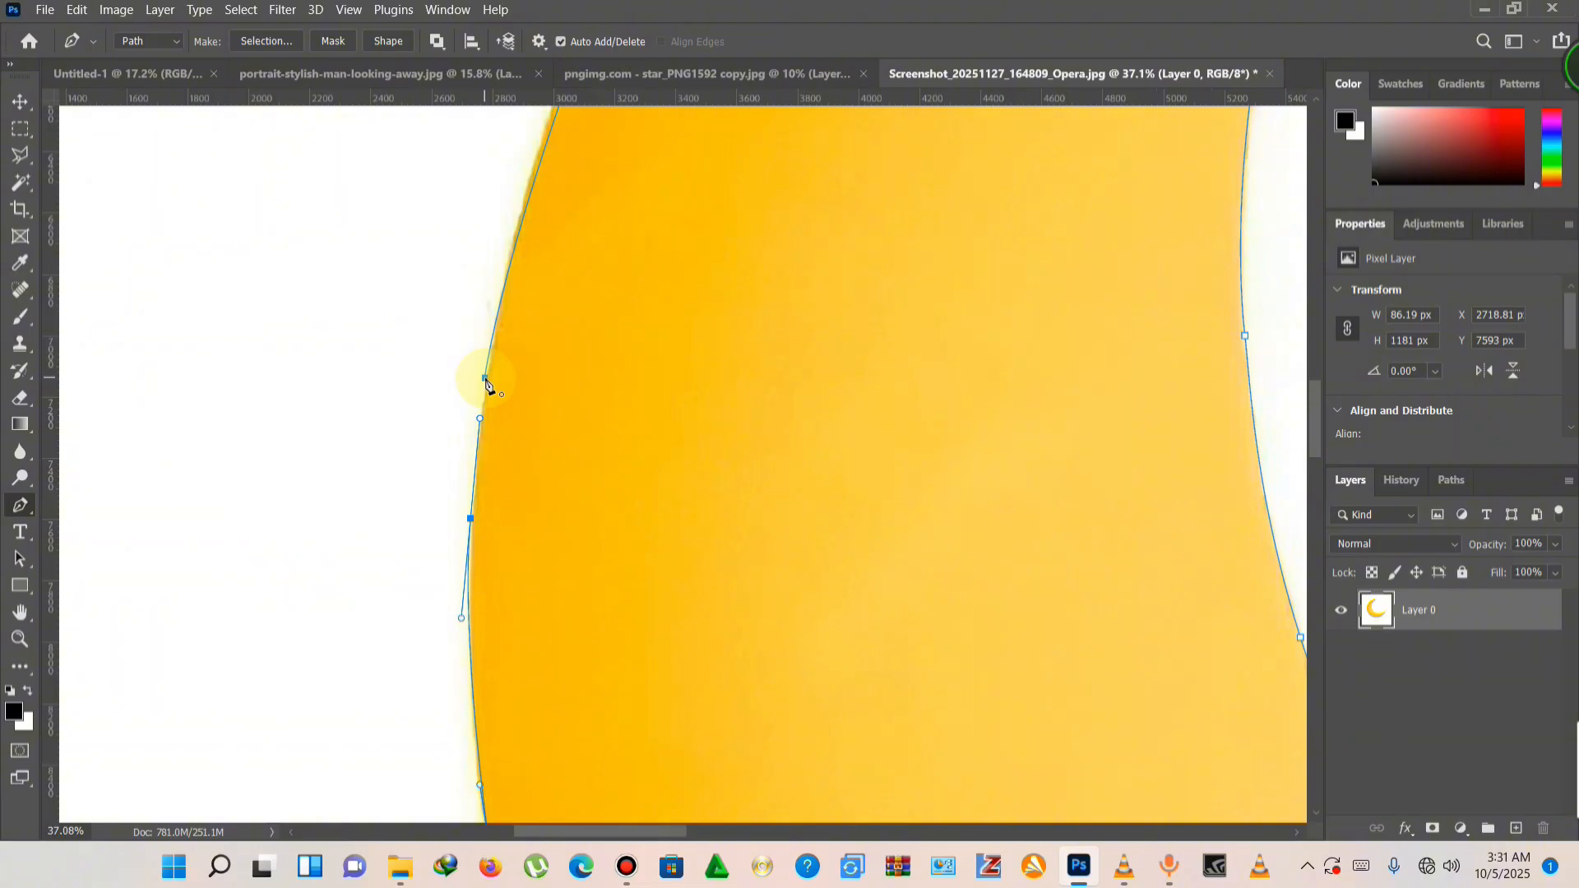
click(485, 380)
scroll(518, 451, down, 9)
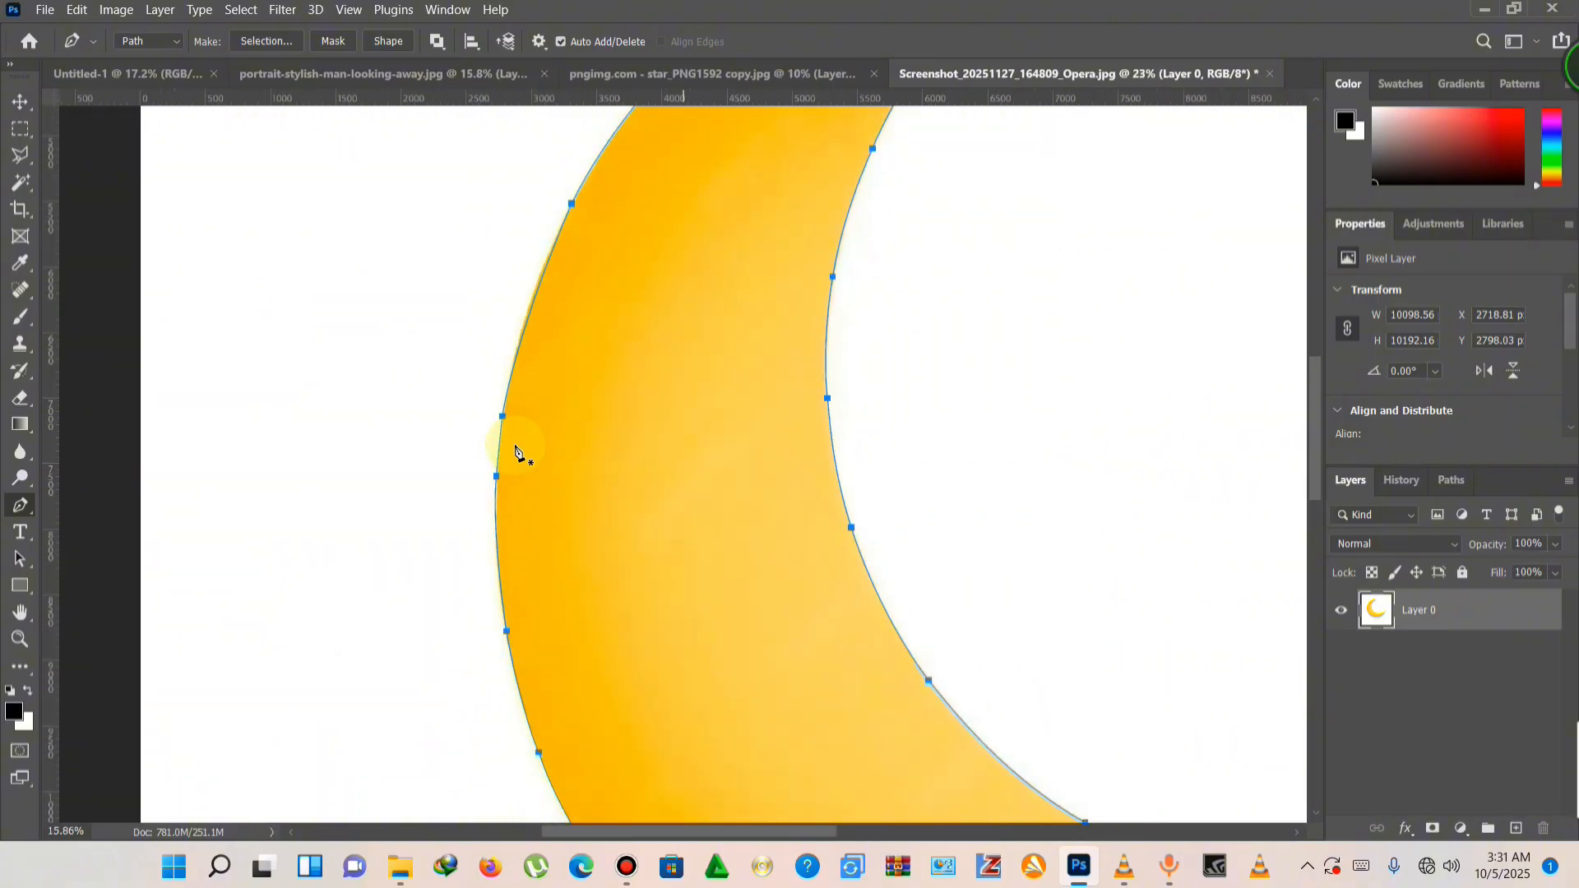
scroll(518, 451, down, 12)
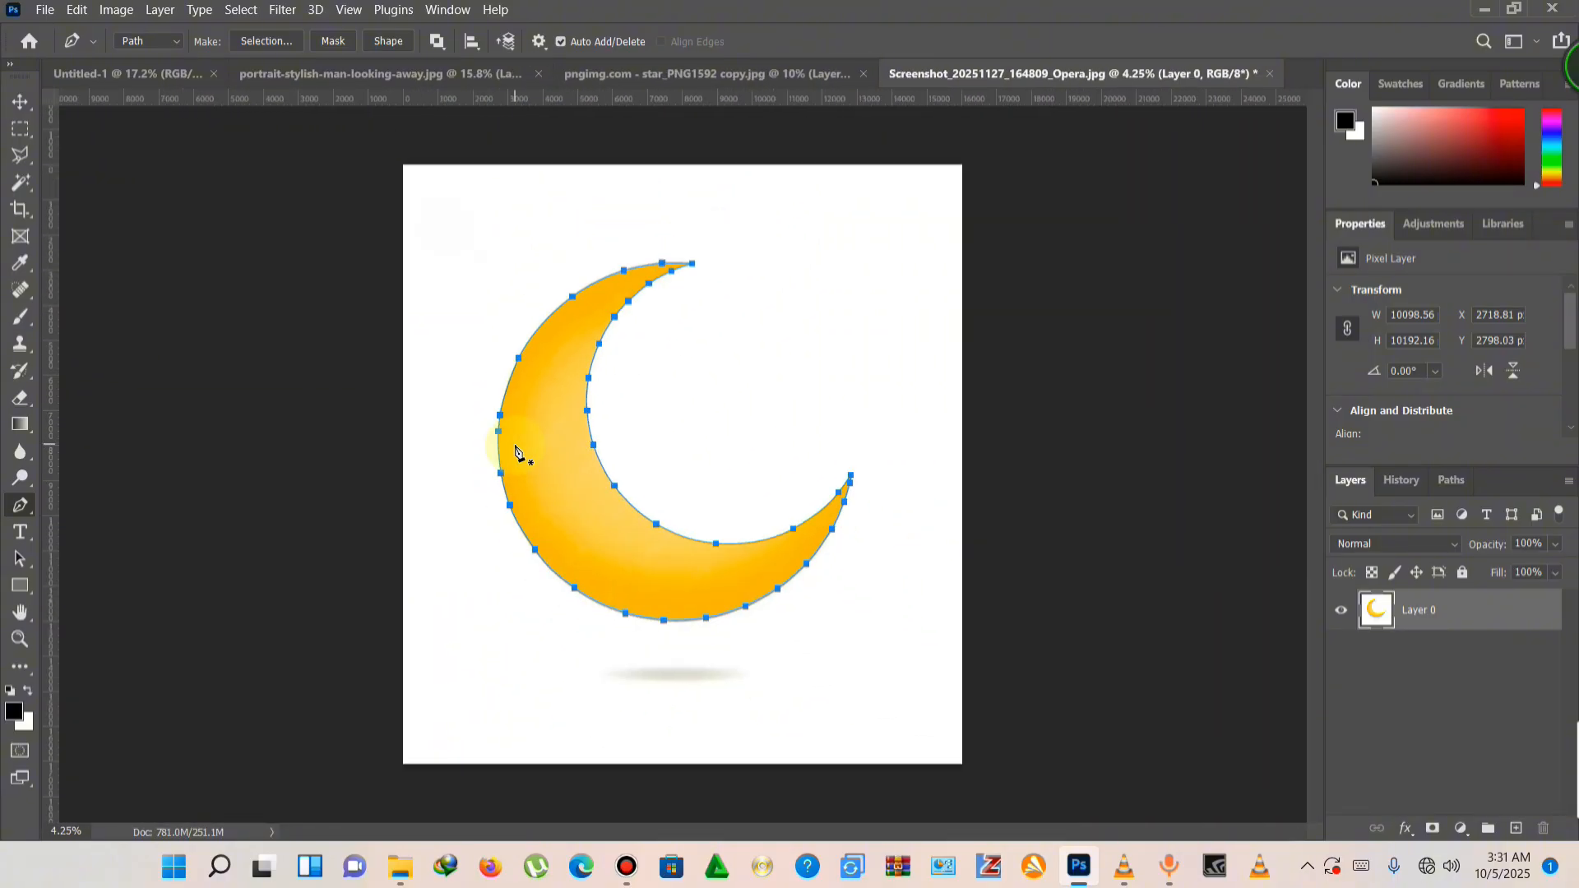
scroll(518, 451, up, 2)
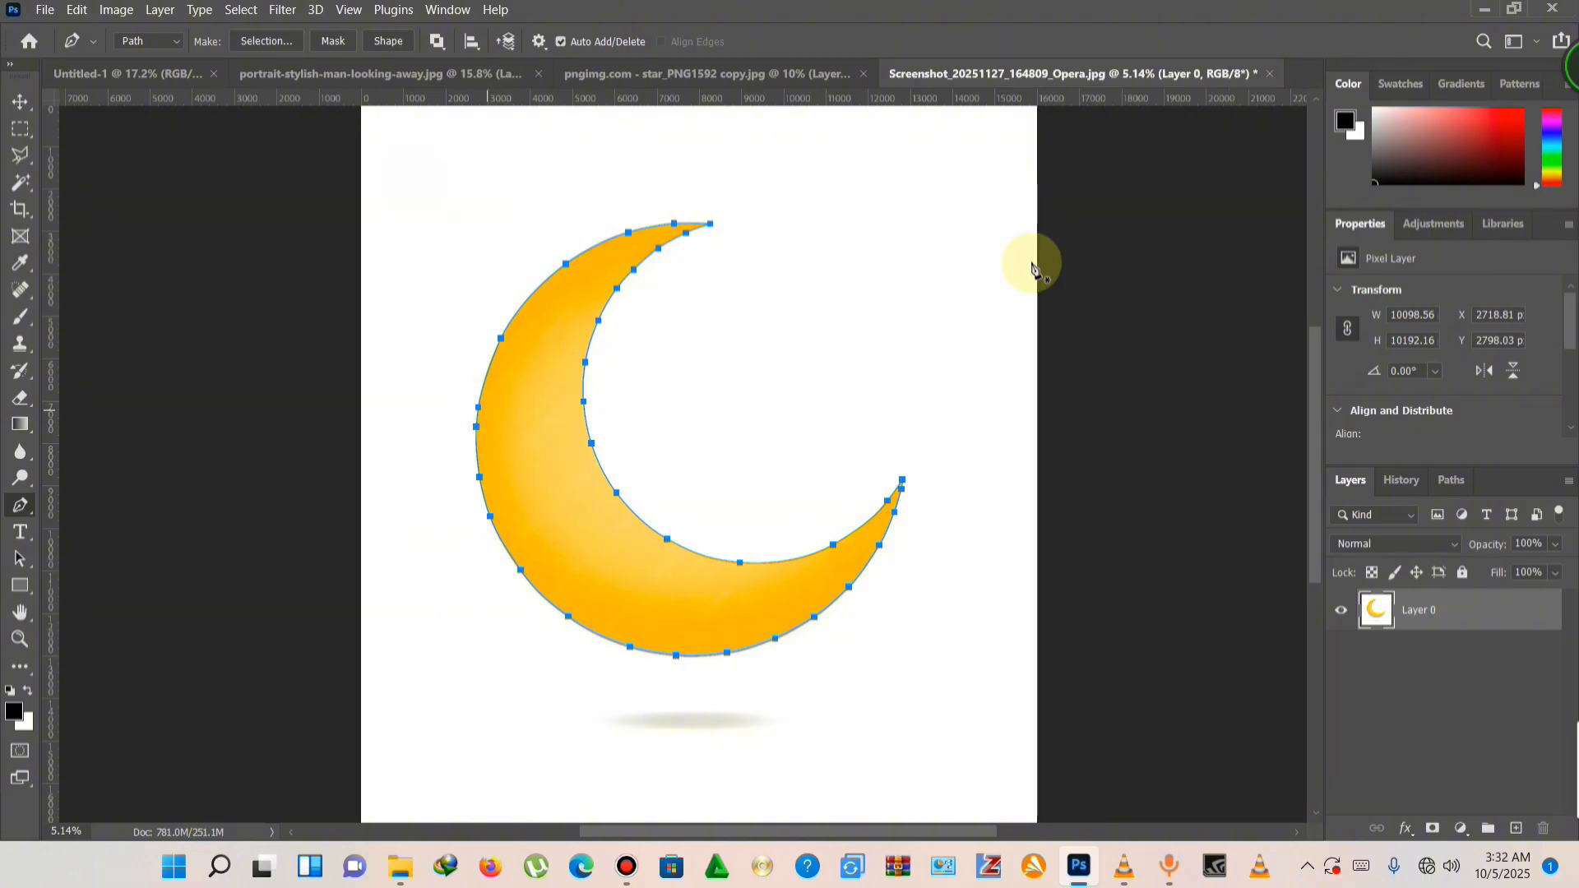
Step: View the crescent's work path and hide Layer 0
click(1465, 487)
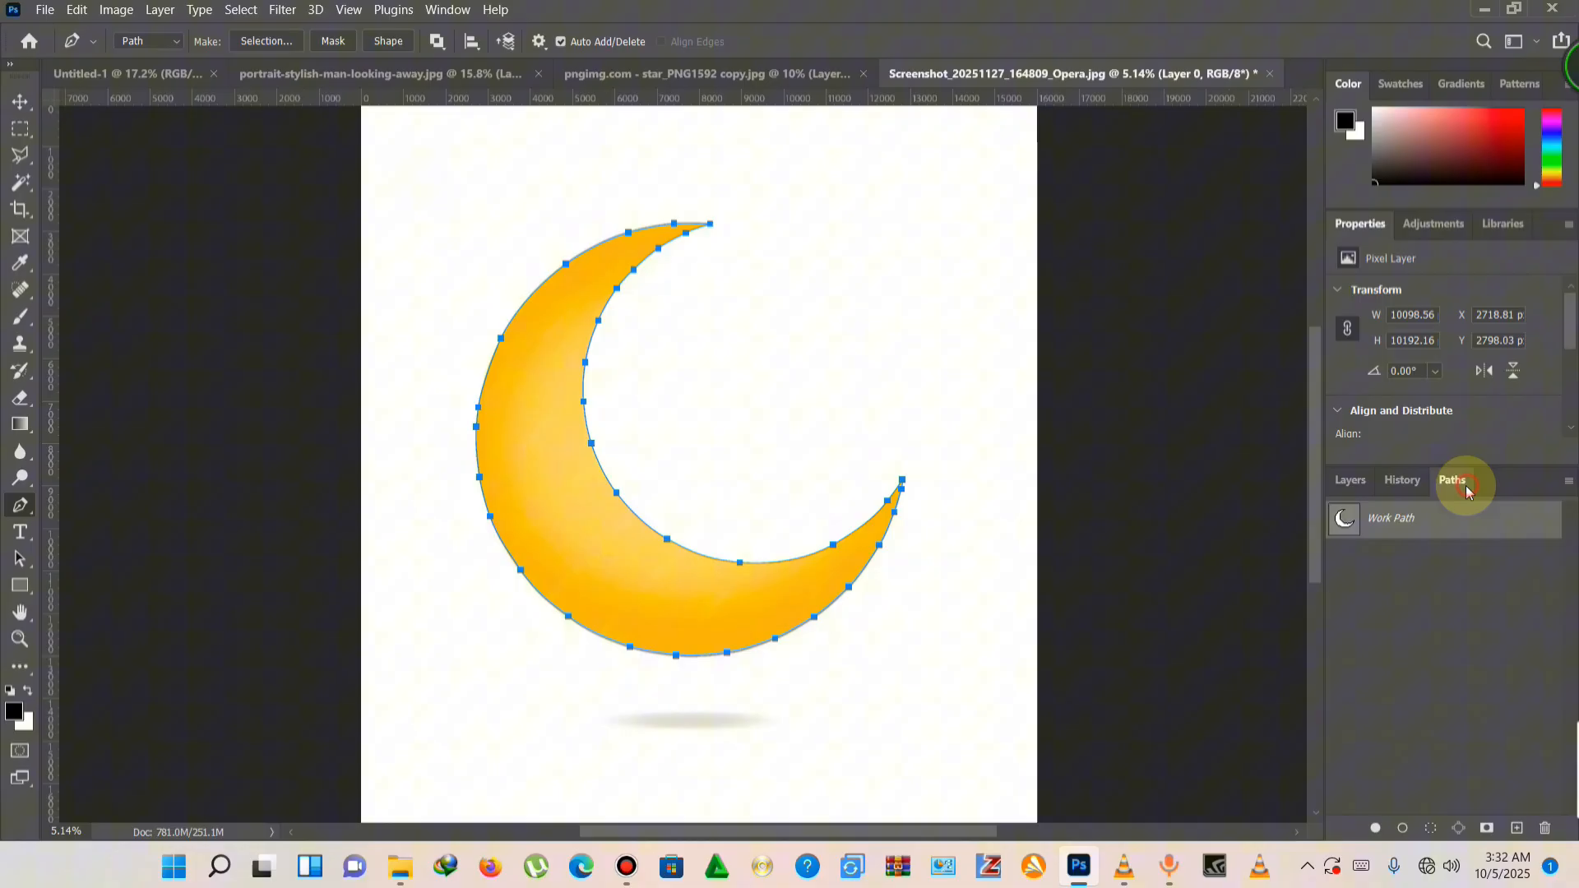
click(1355, 481)
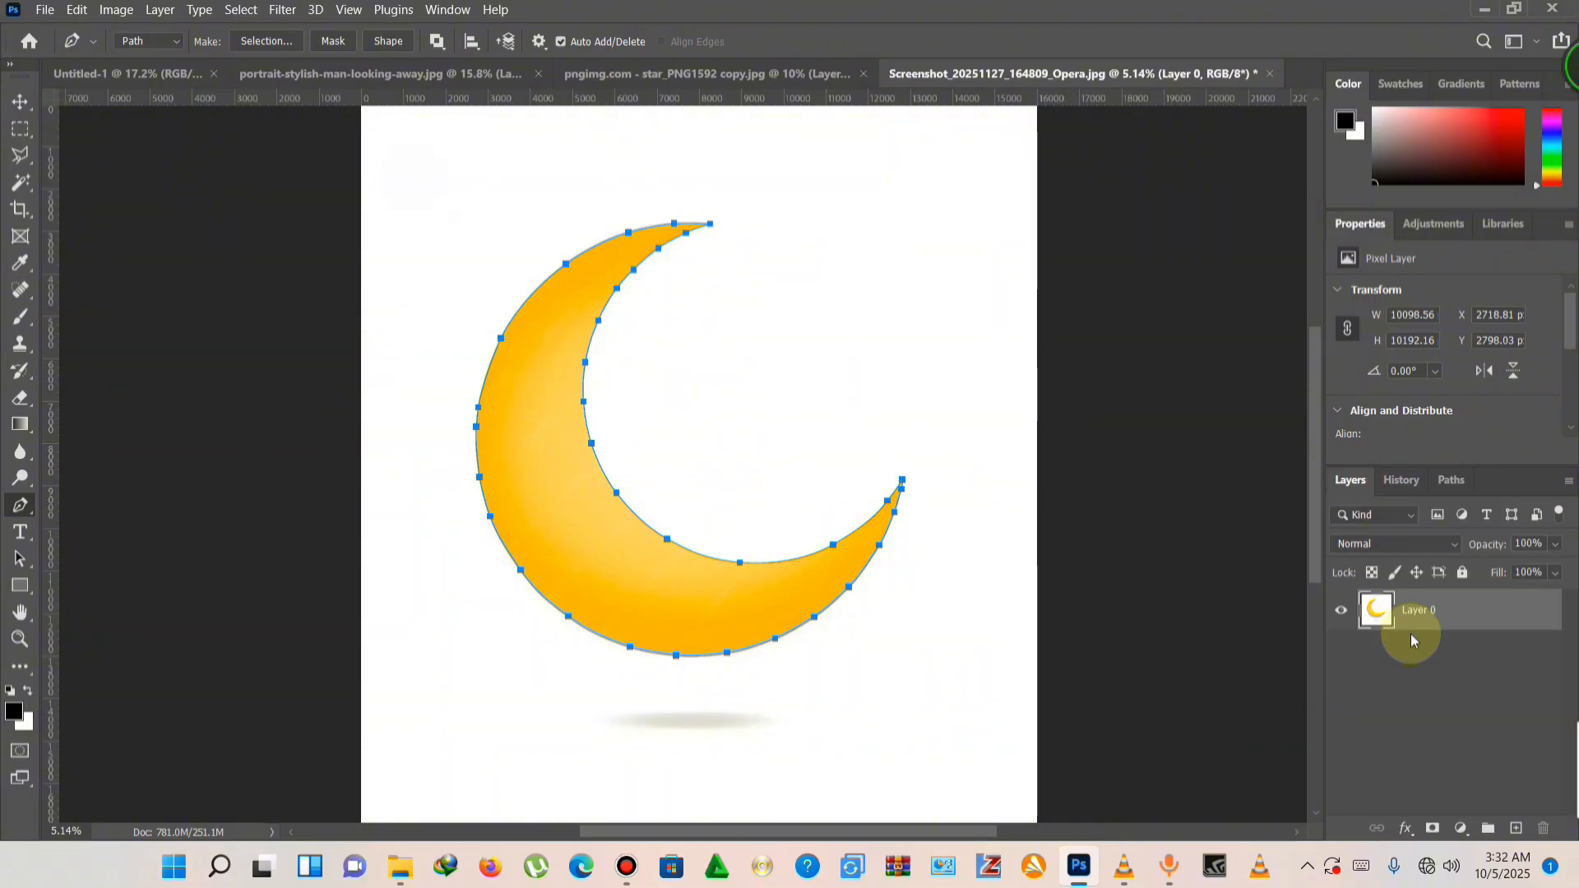
click(1339, 610)
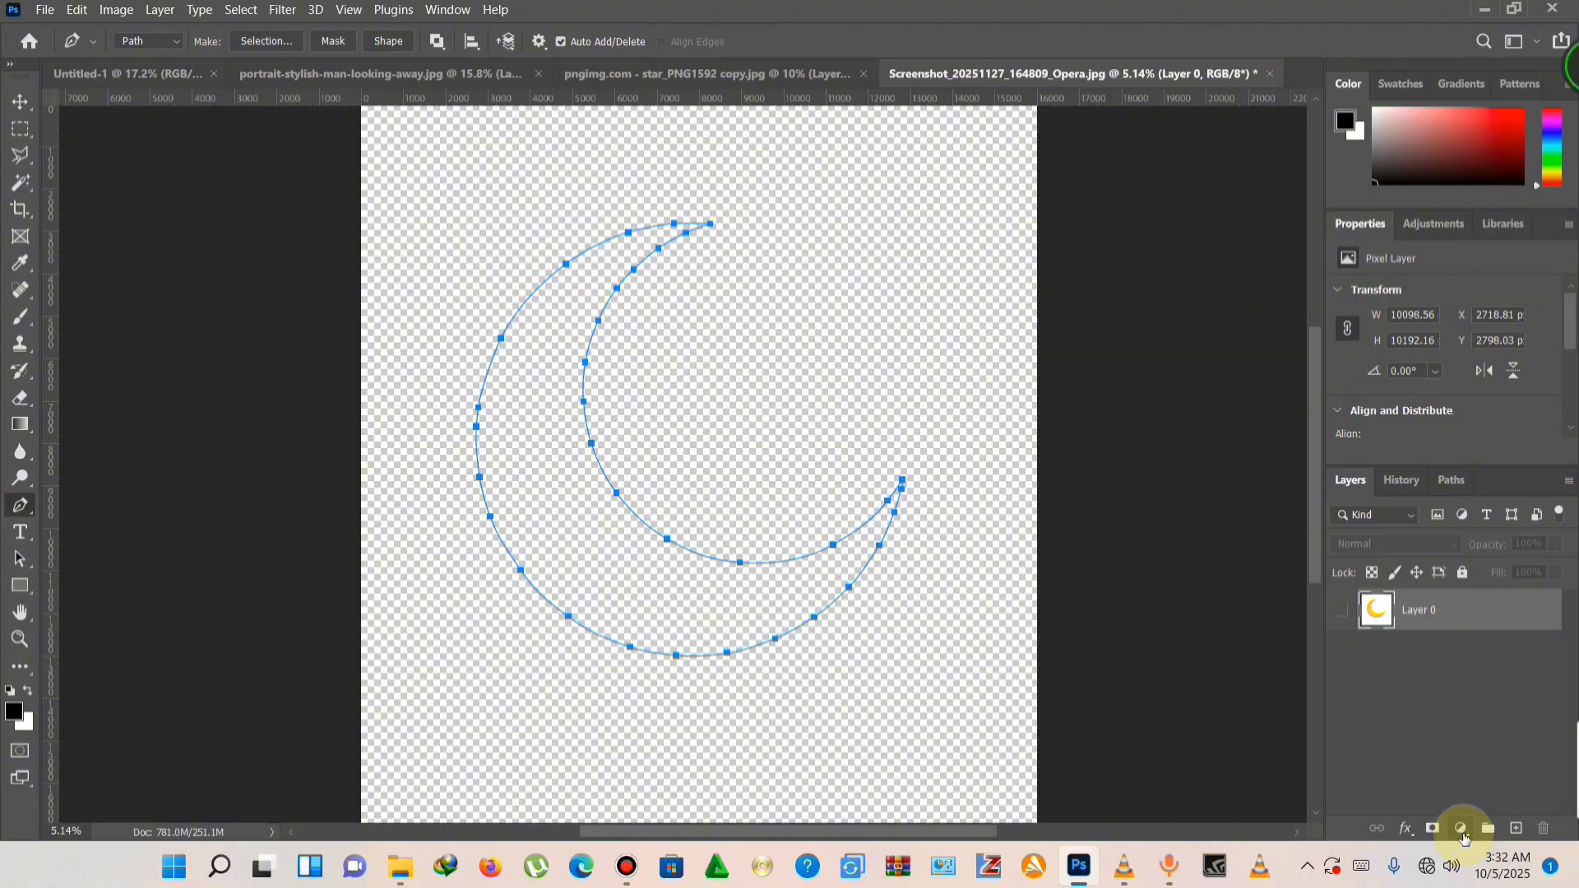
Step: Fill the crescent path with a Solid Color fill layer in orange, ffae00
click(1462, 829)
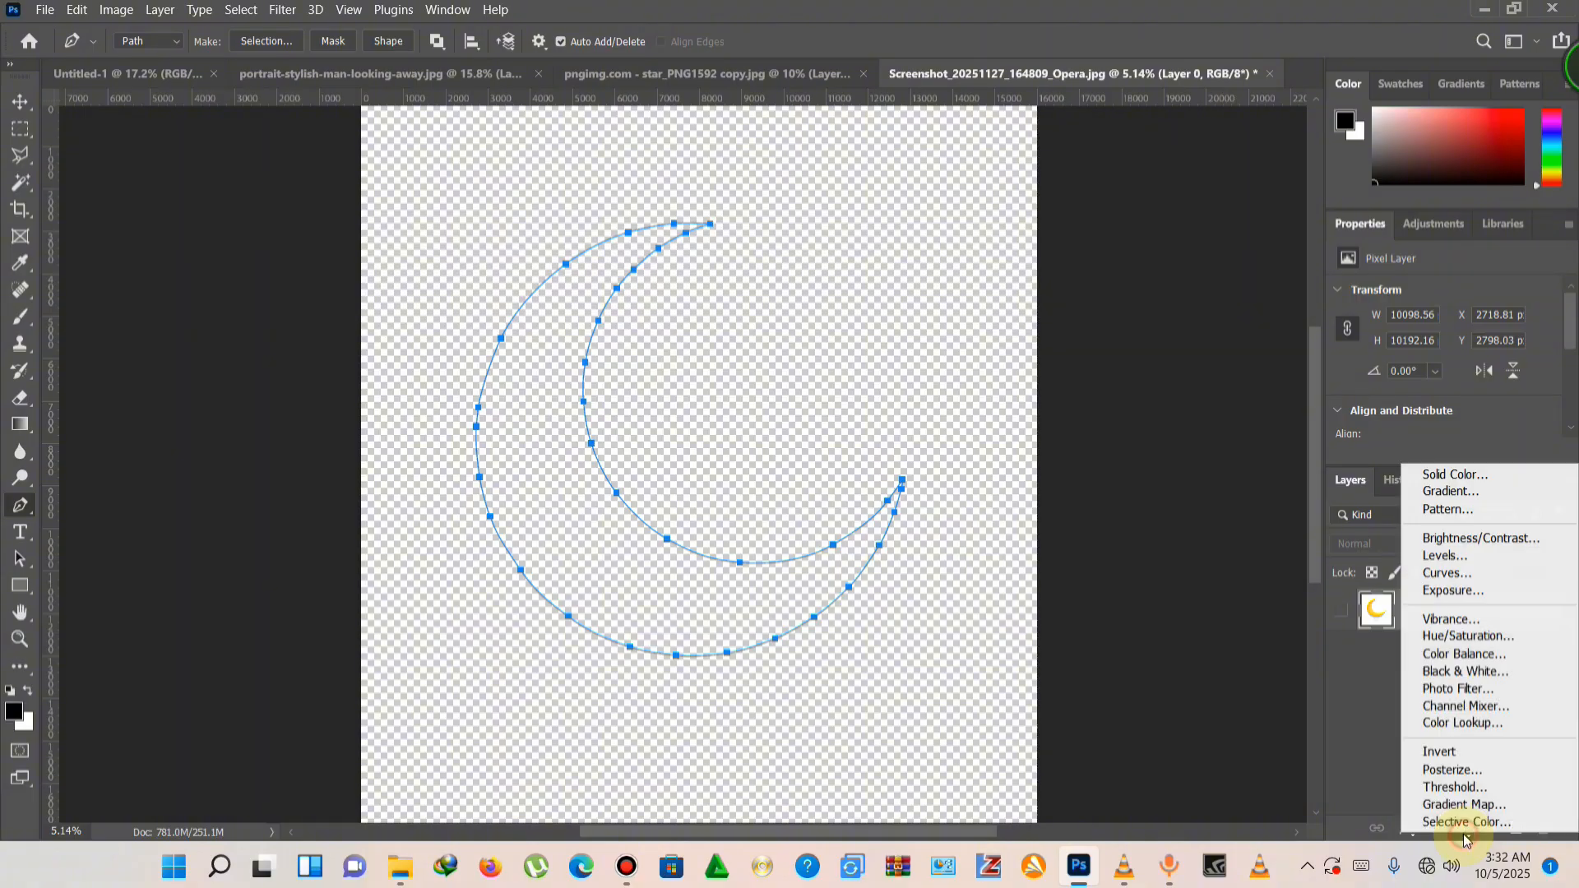
click(1506, 481)
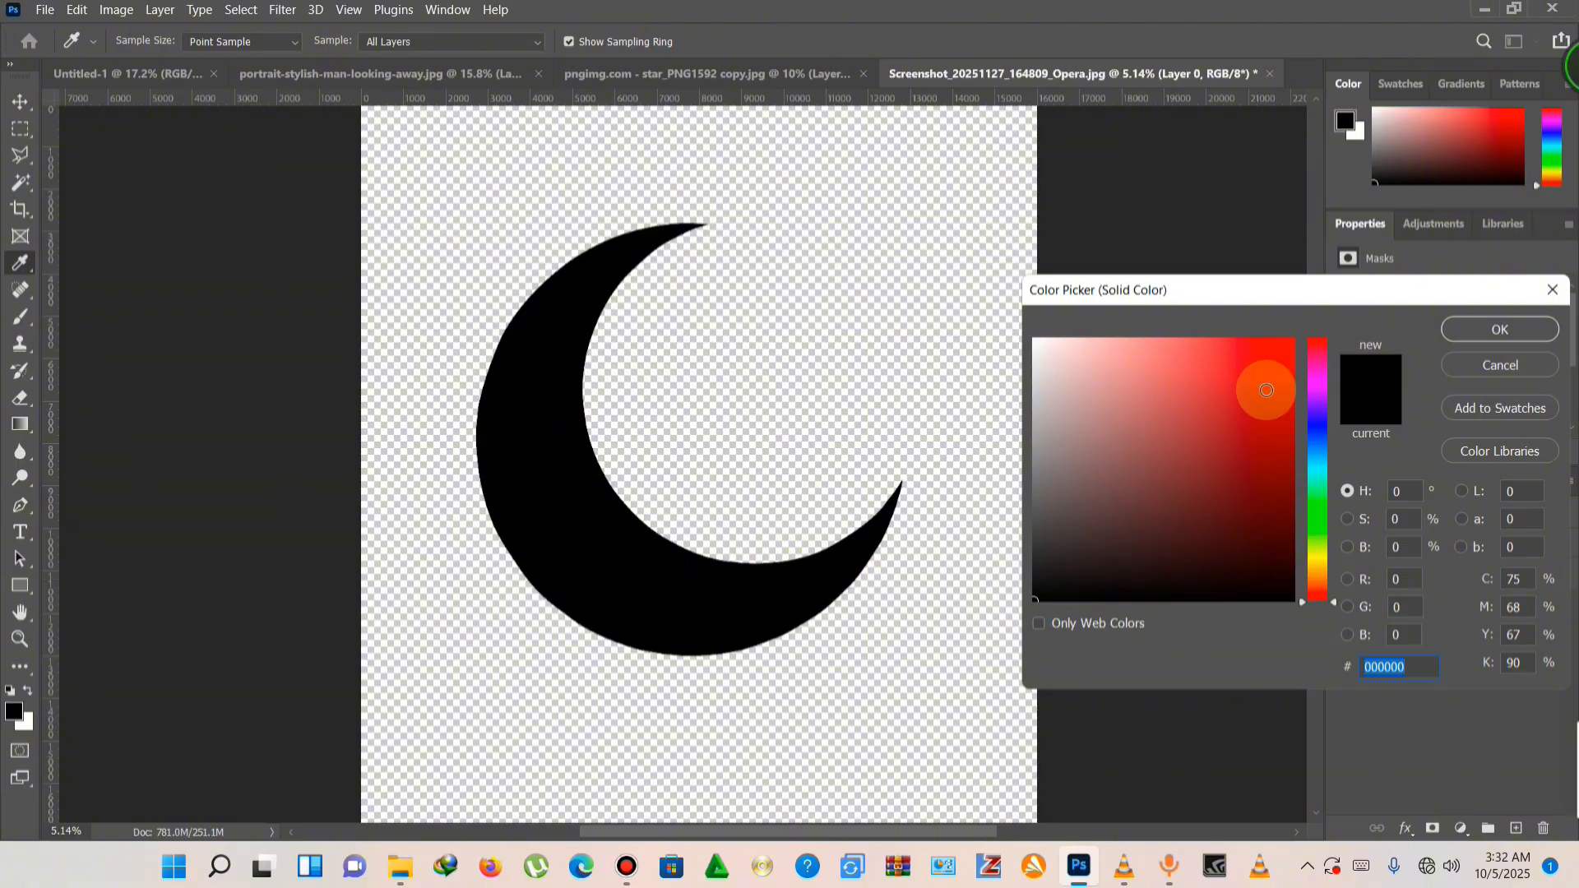
click(1334, 591)
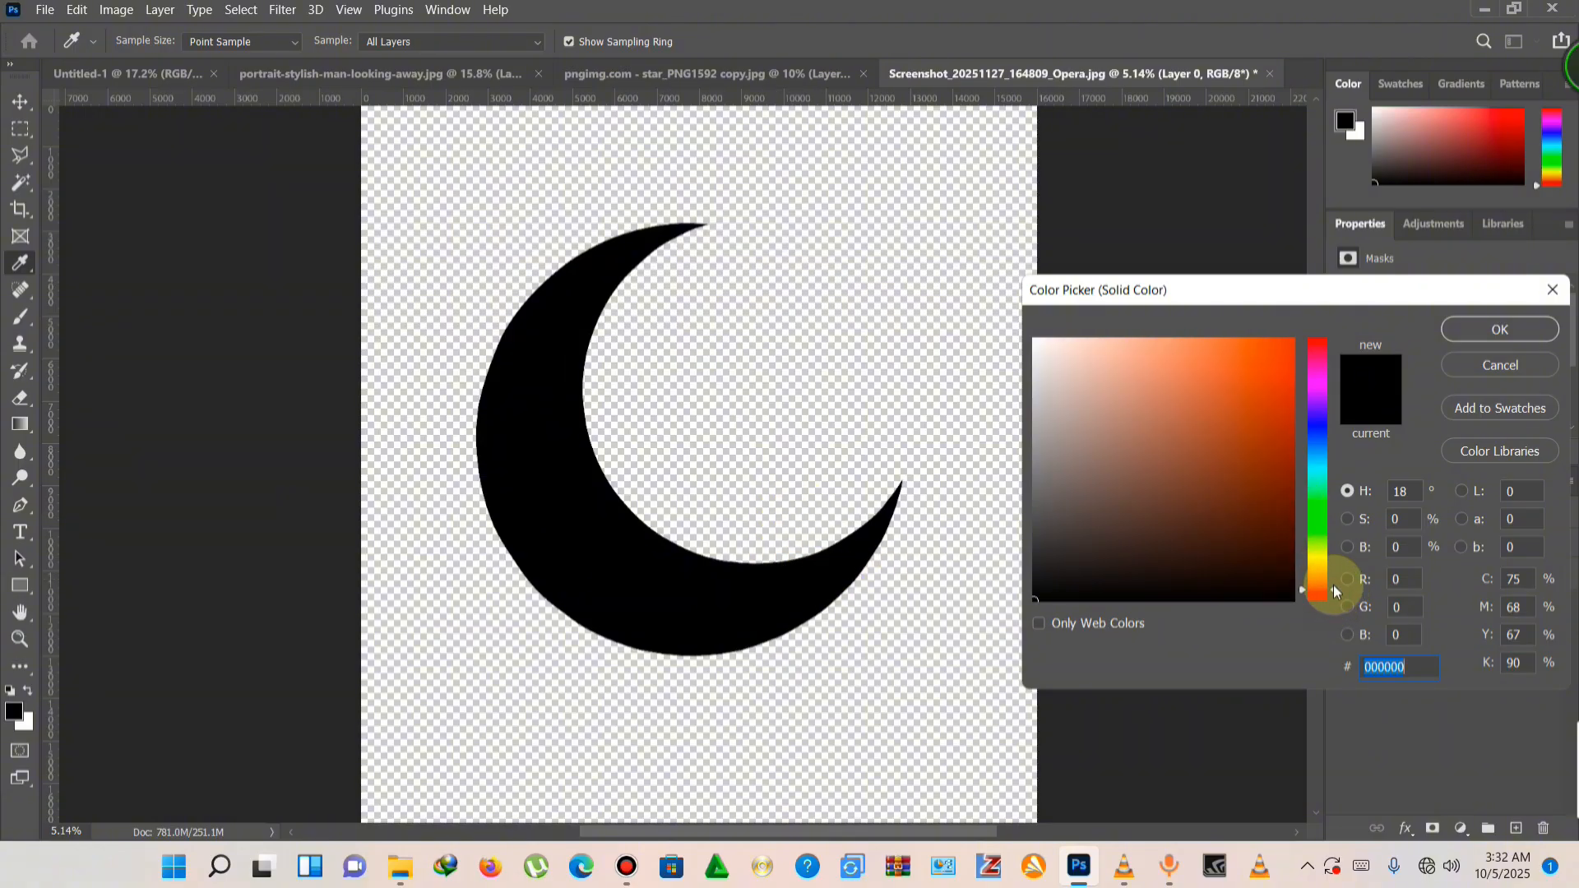
drag(1335, 591, 1333, 571)
mouse_move(1269, 424)
mouse_down()
mouse_move(1272, 376)
mouse_move(1314, 316)
mouse_up()
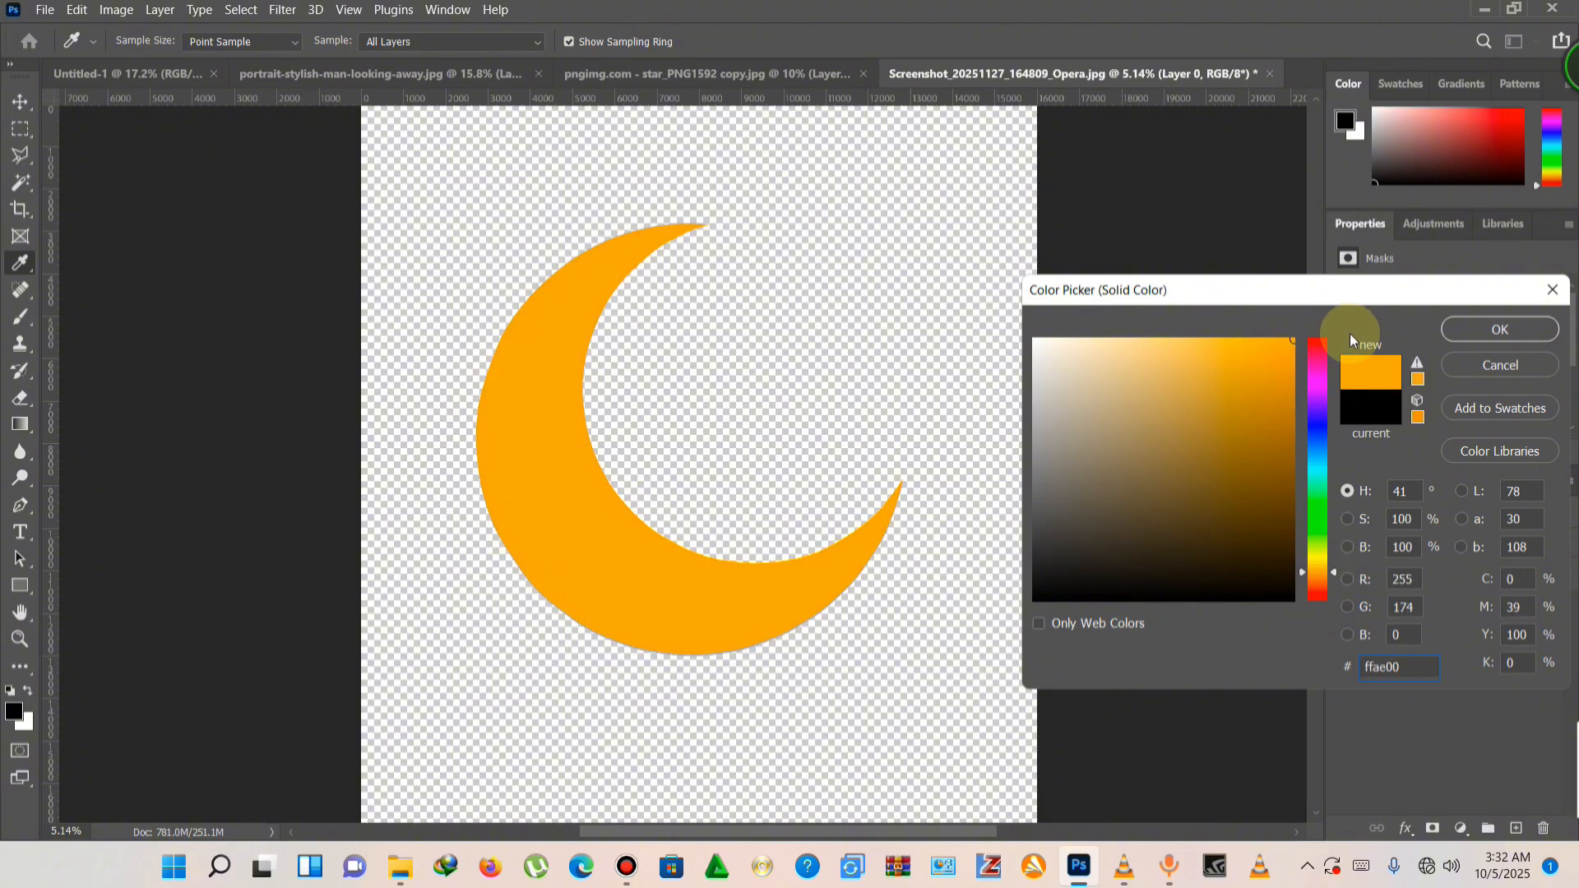
click(1446, 333)
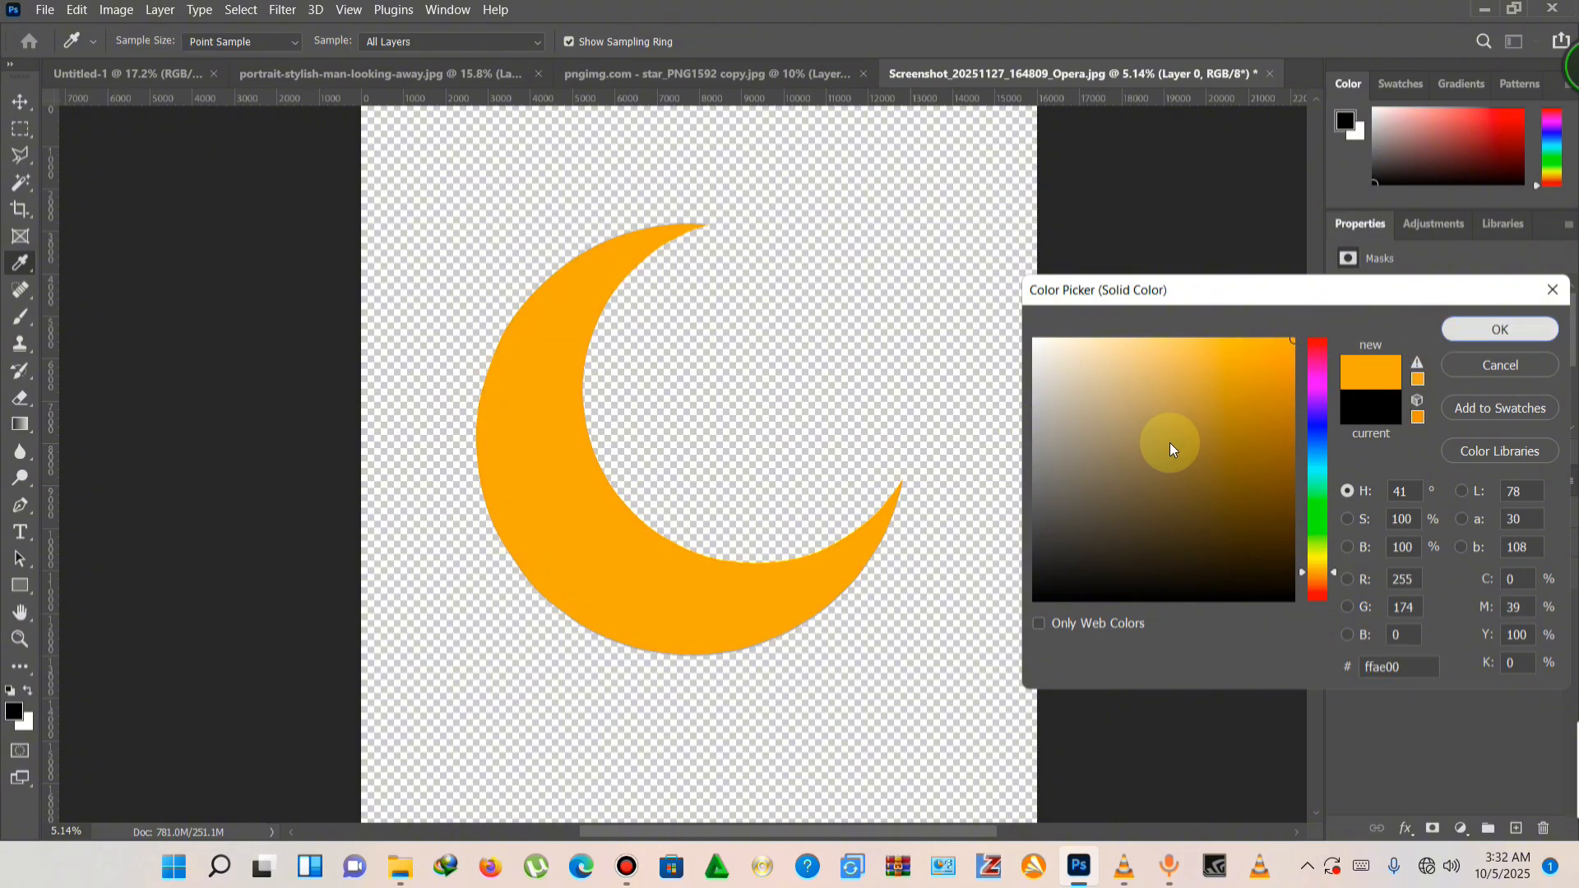
click(1512, 329)
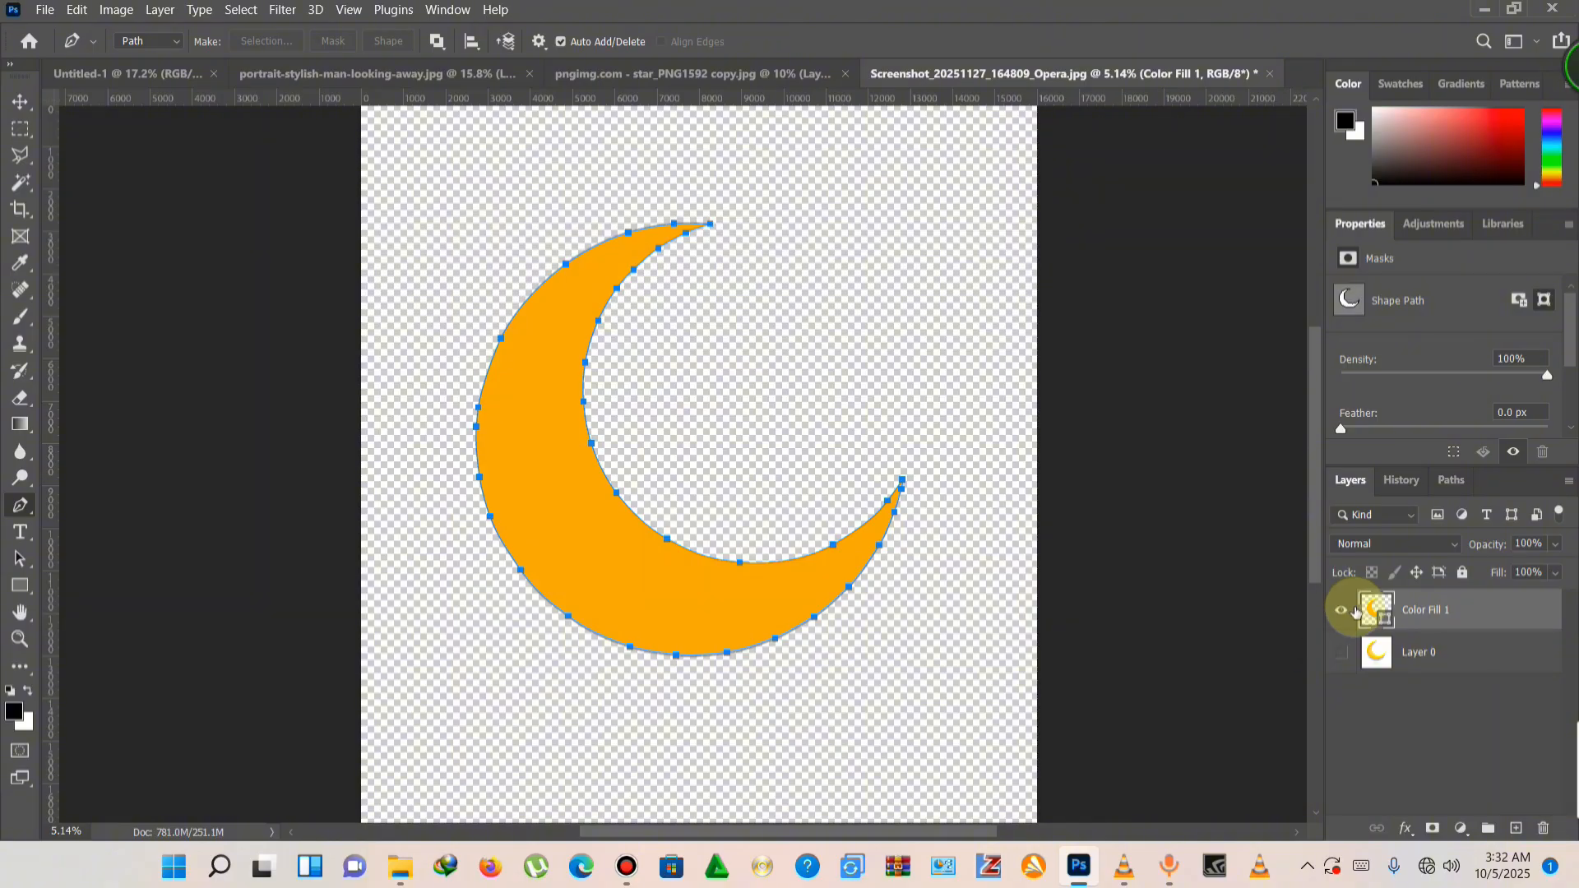
Step: Examine the fill layer's shape path and inspect the orange crescent's edges without the path outline
click(1453, 481)
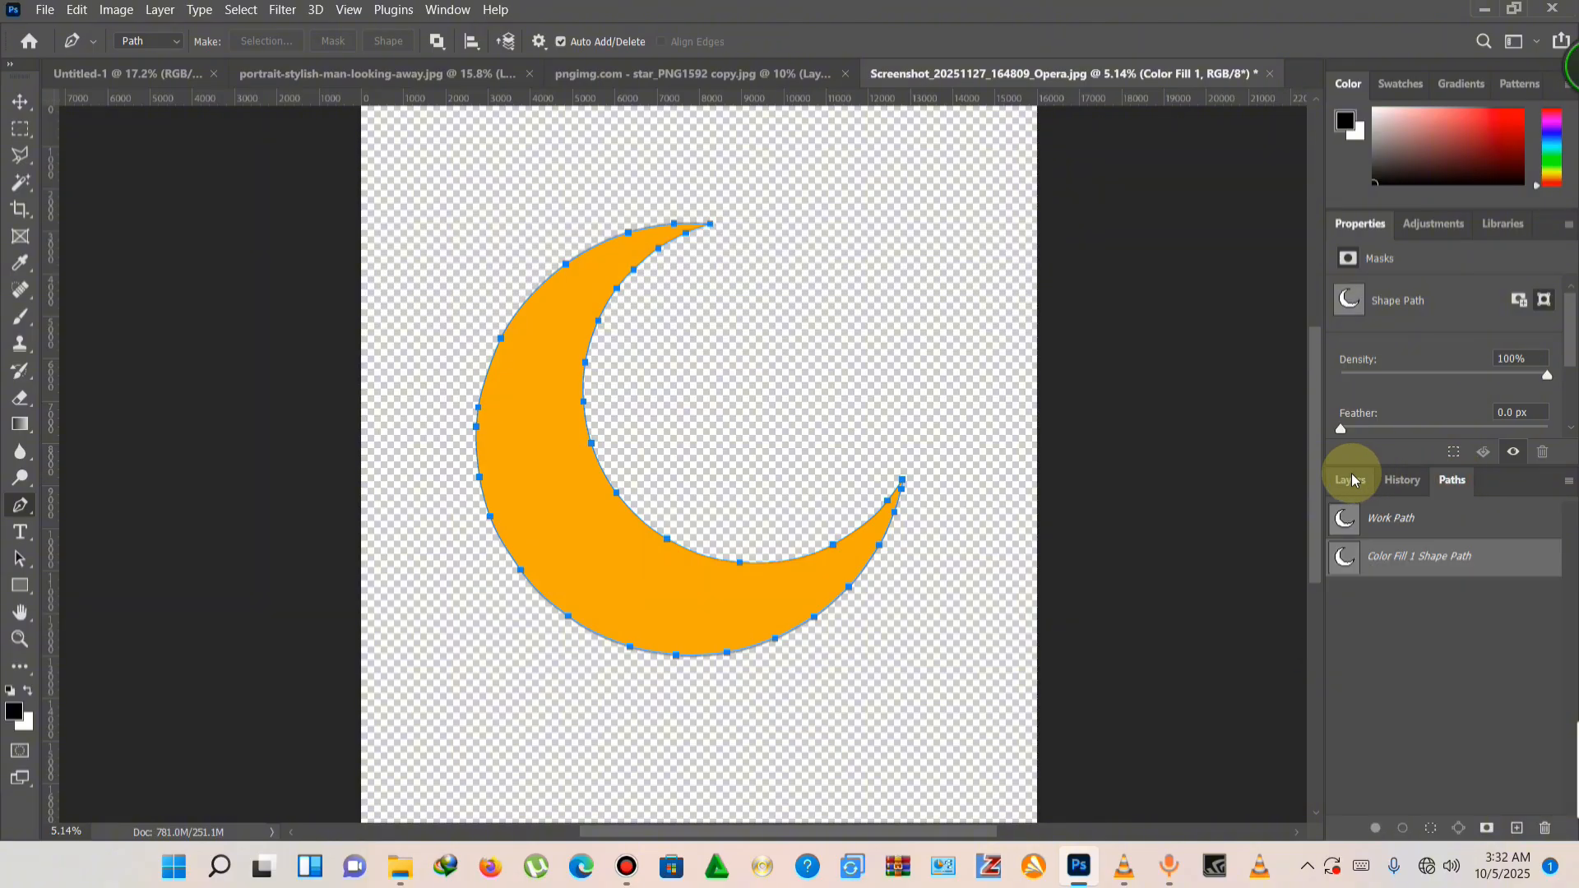
click(1351, 480)
key(v)
scroll(633, 494, up, 1)
scroll(633, 493, up, 2)
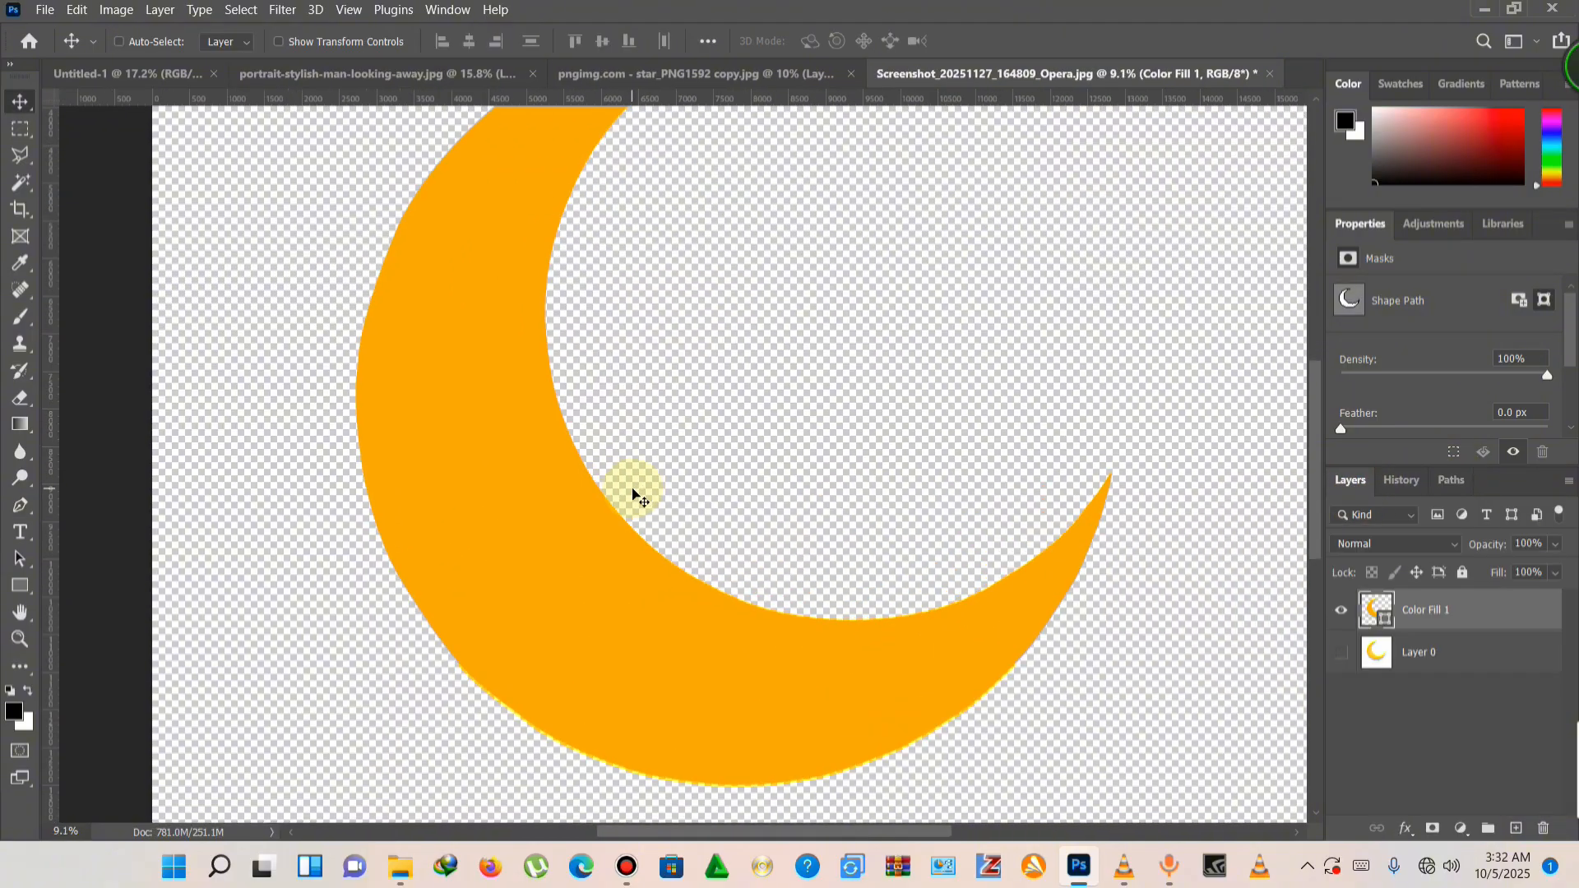
scroll(633, 494, down, 3)
scroll(633, 494, up, 3)
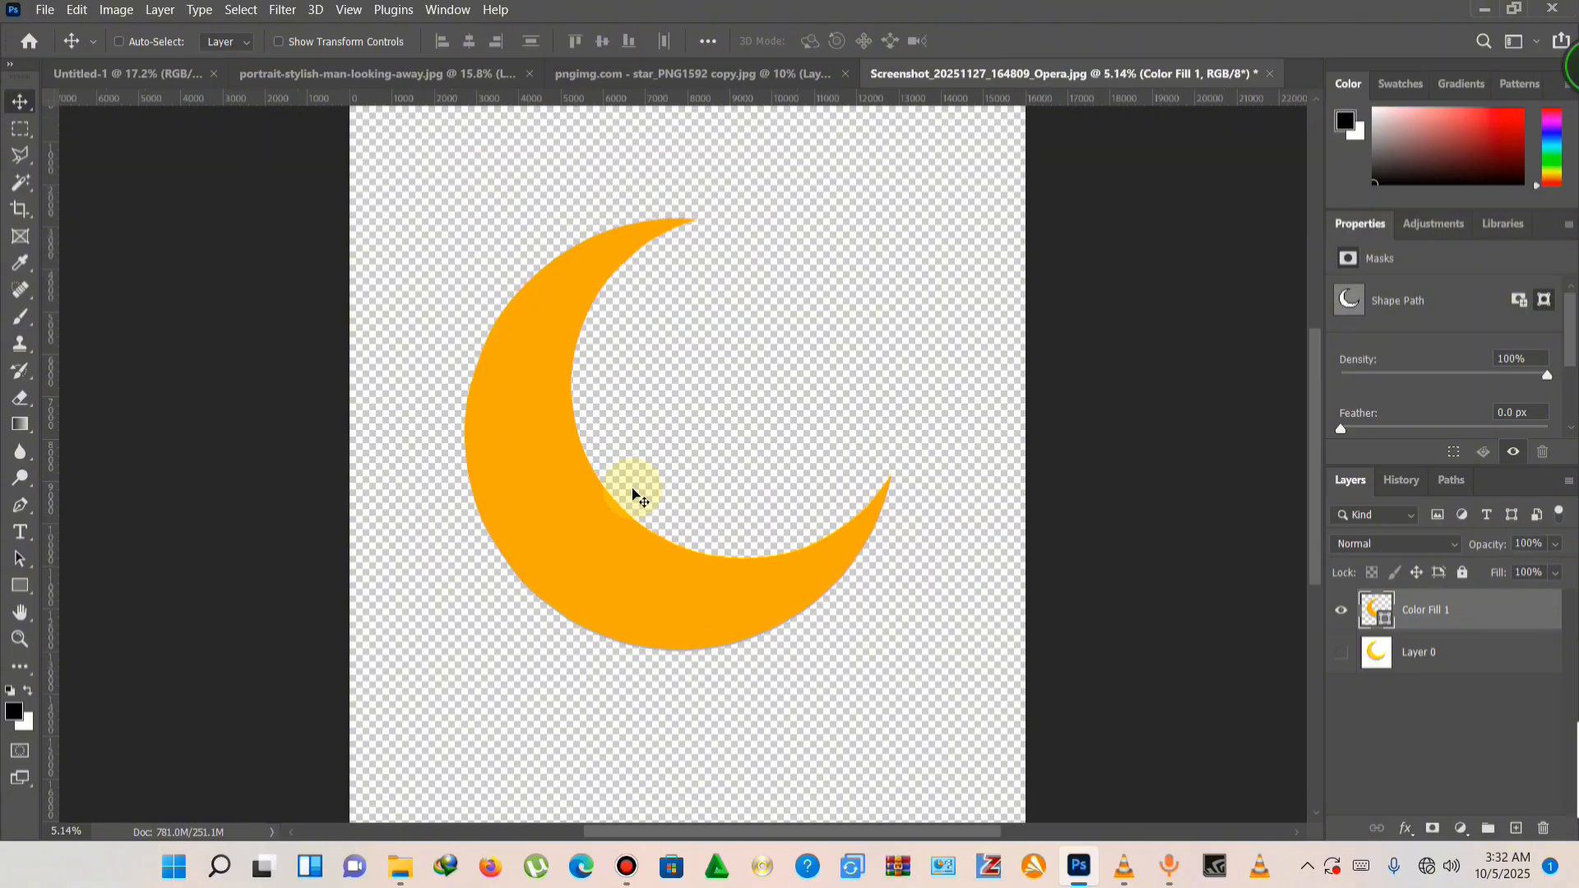
scroll(634, 494, down, 2)
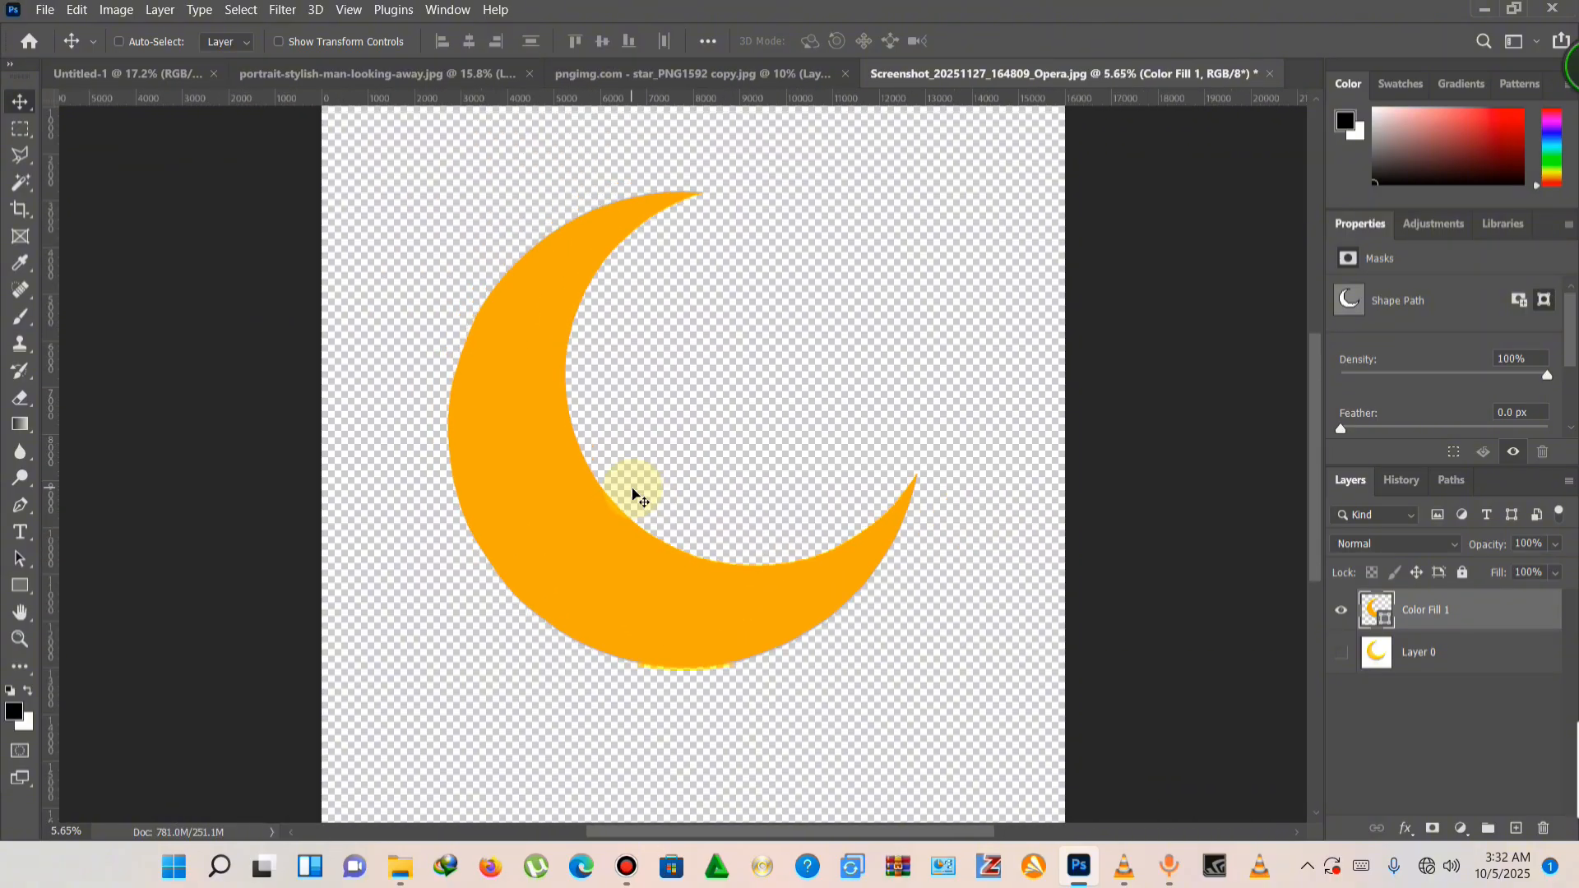
scroll(633, 494, down, 1)
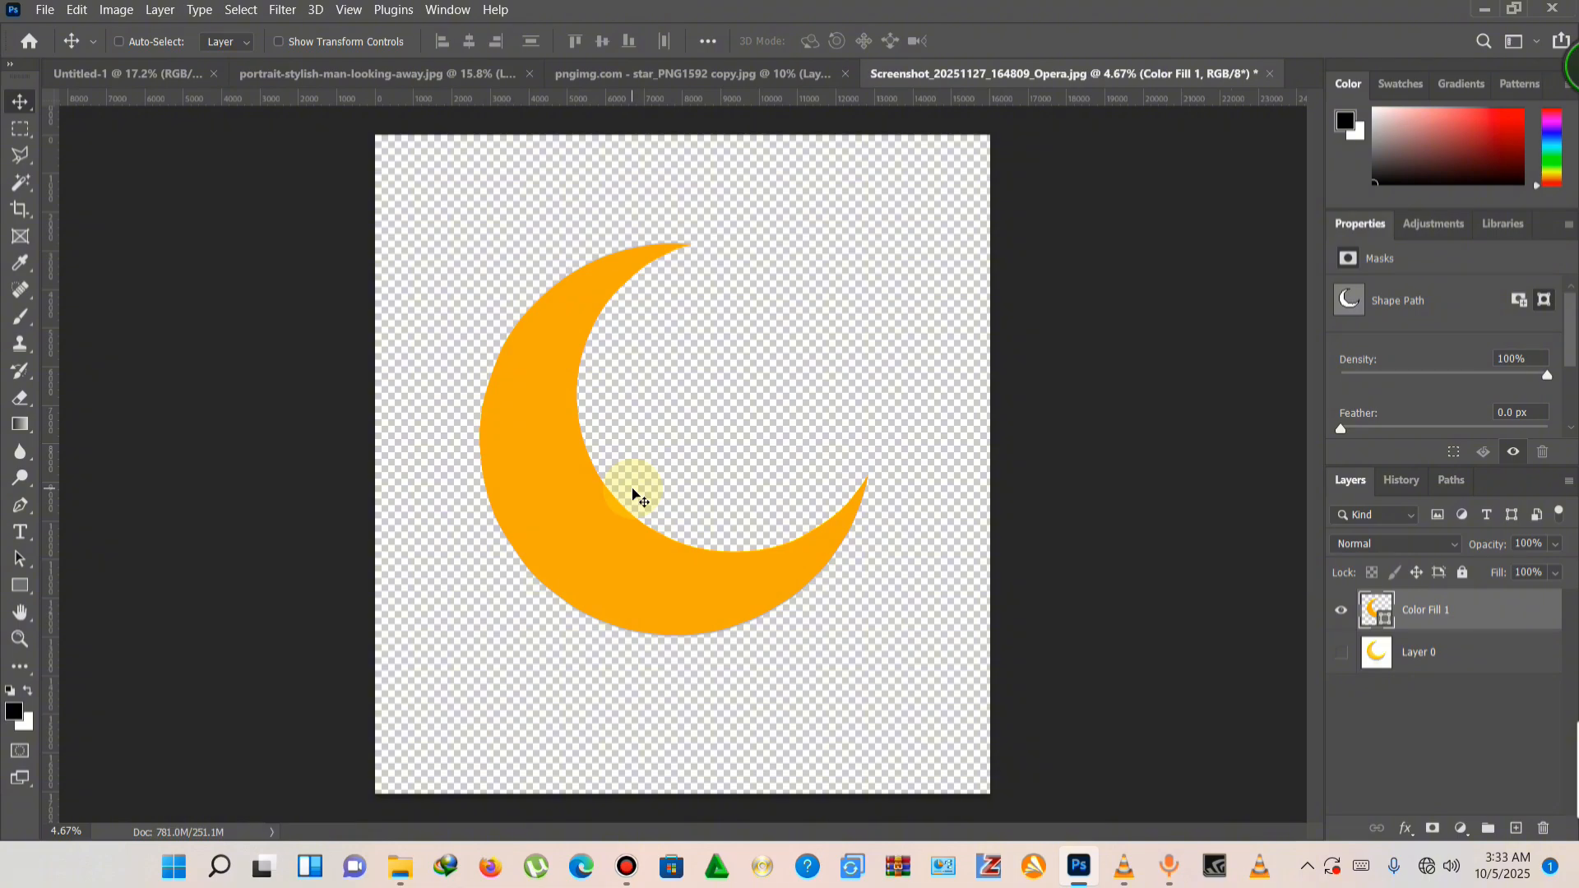
Step: Show Layer 0 and move it sideways to about X 4192 px, Y 236 px, exposing the original crescent beside the orange fill
click(1342, 652)
click(1413, 663)
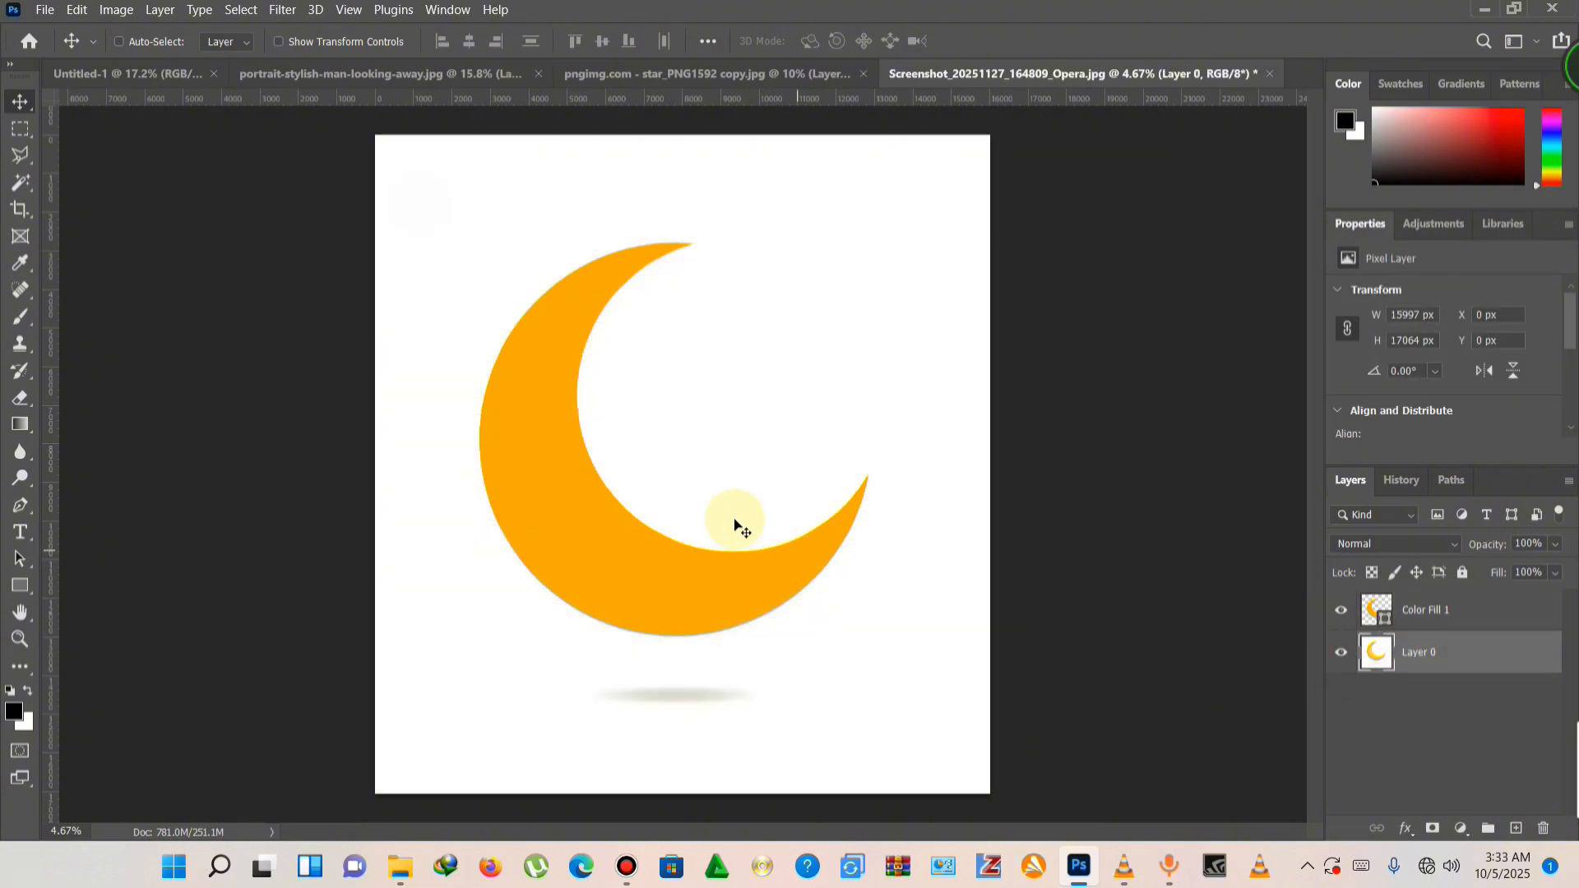
drag(700, 503, 862, 511)
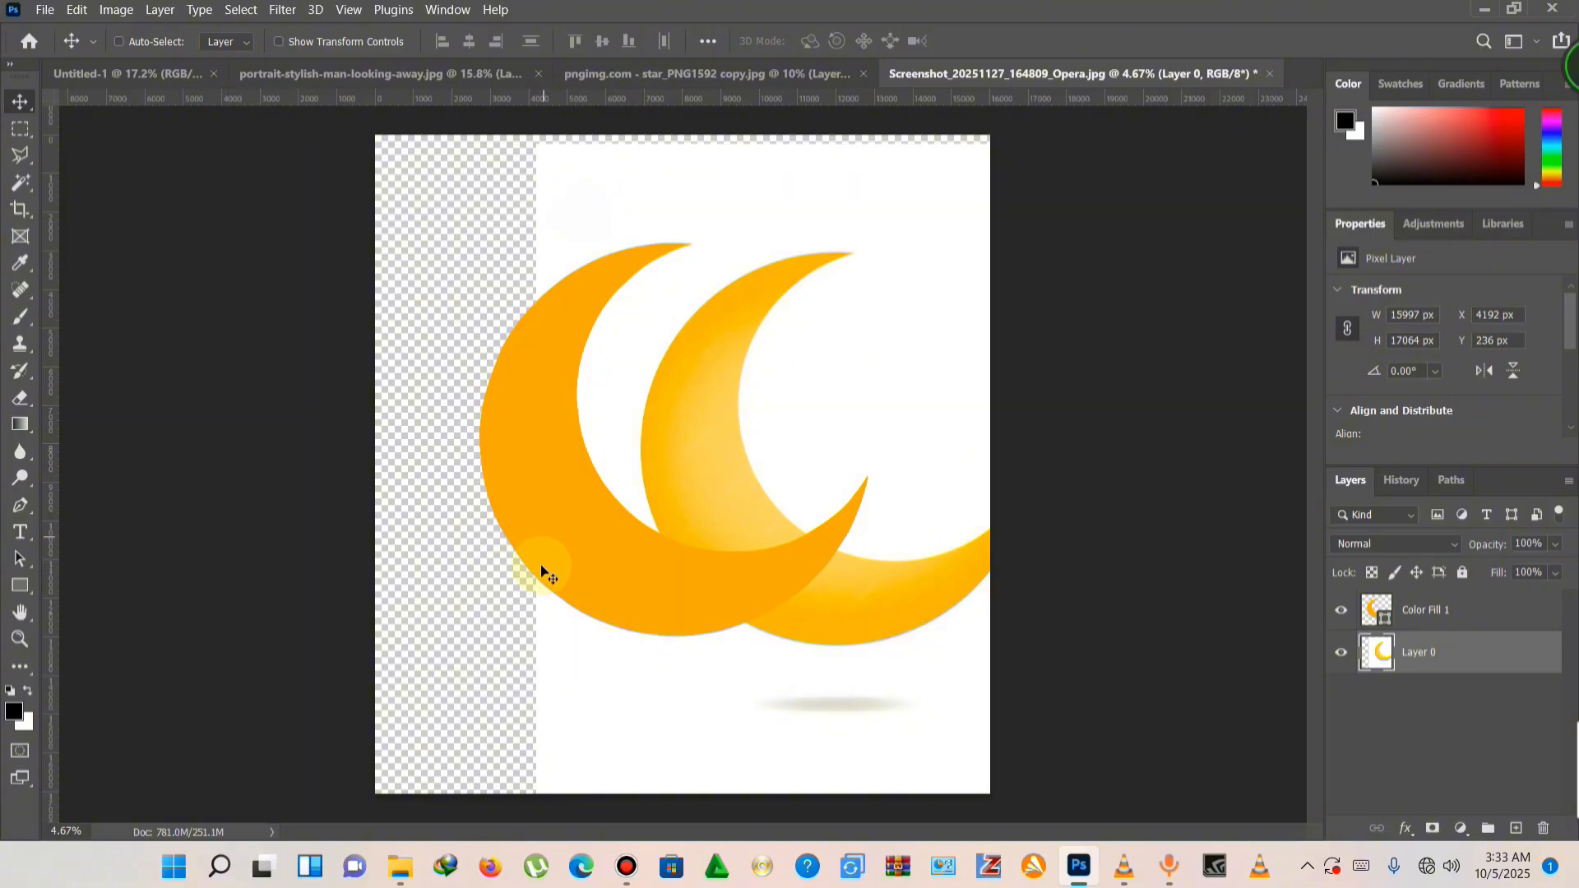
Step: Open the heart-37317_1920 copy image and unlock its Background layer
click(43, 10)
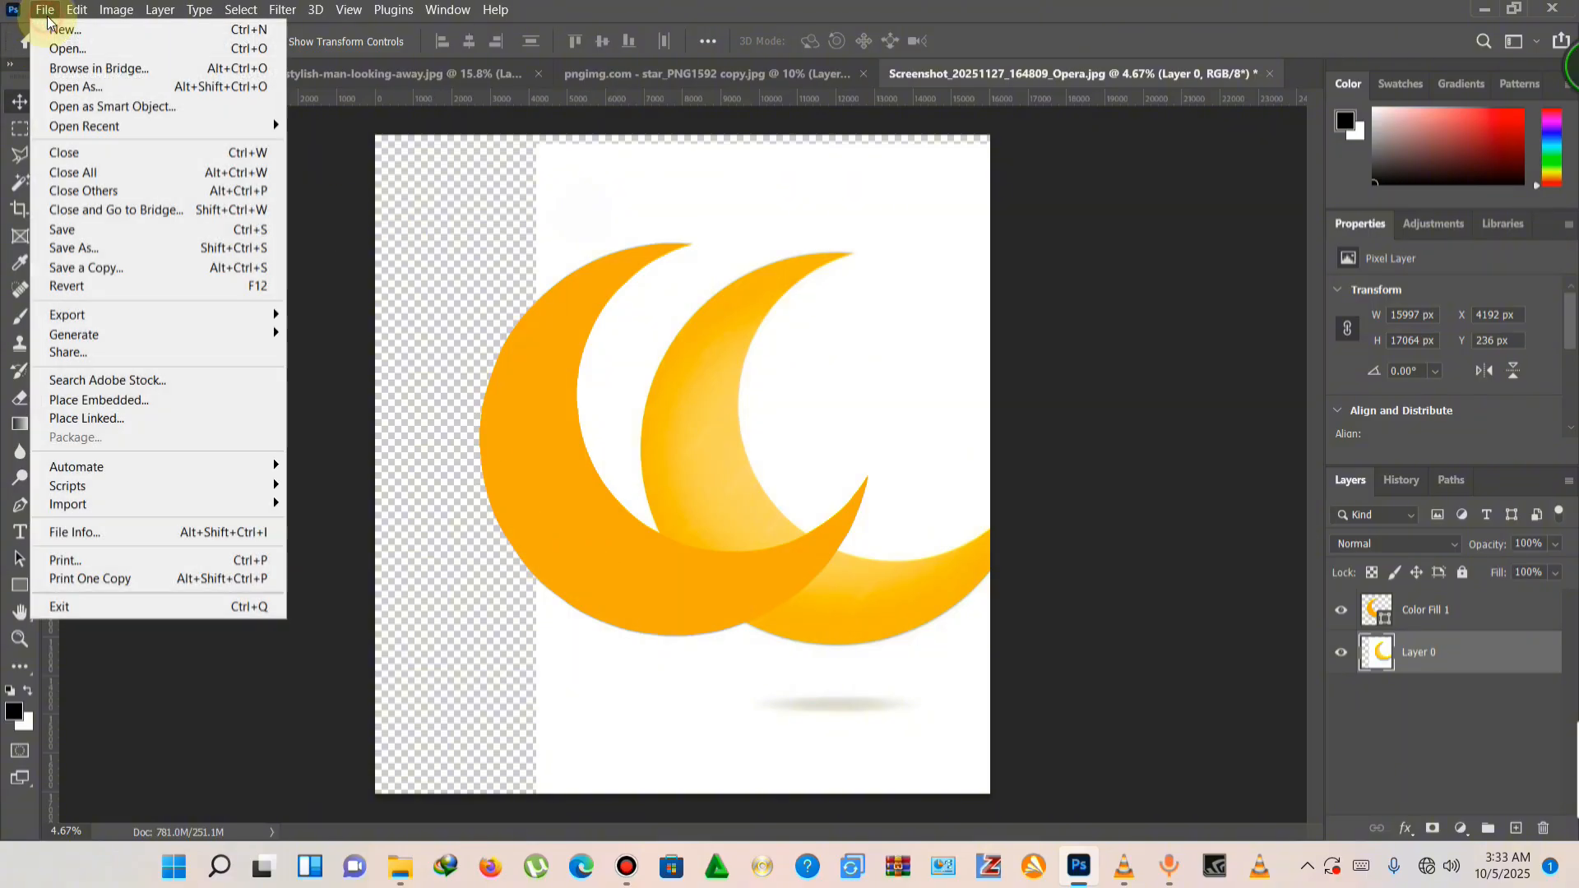
click(89, 46)
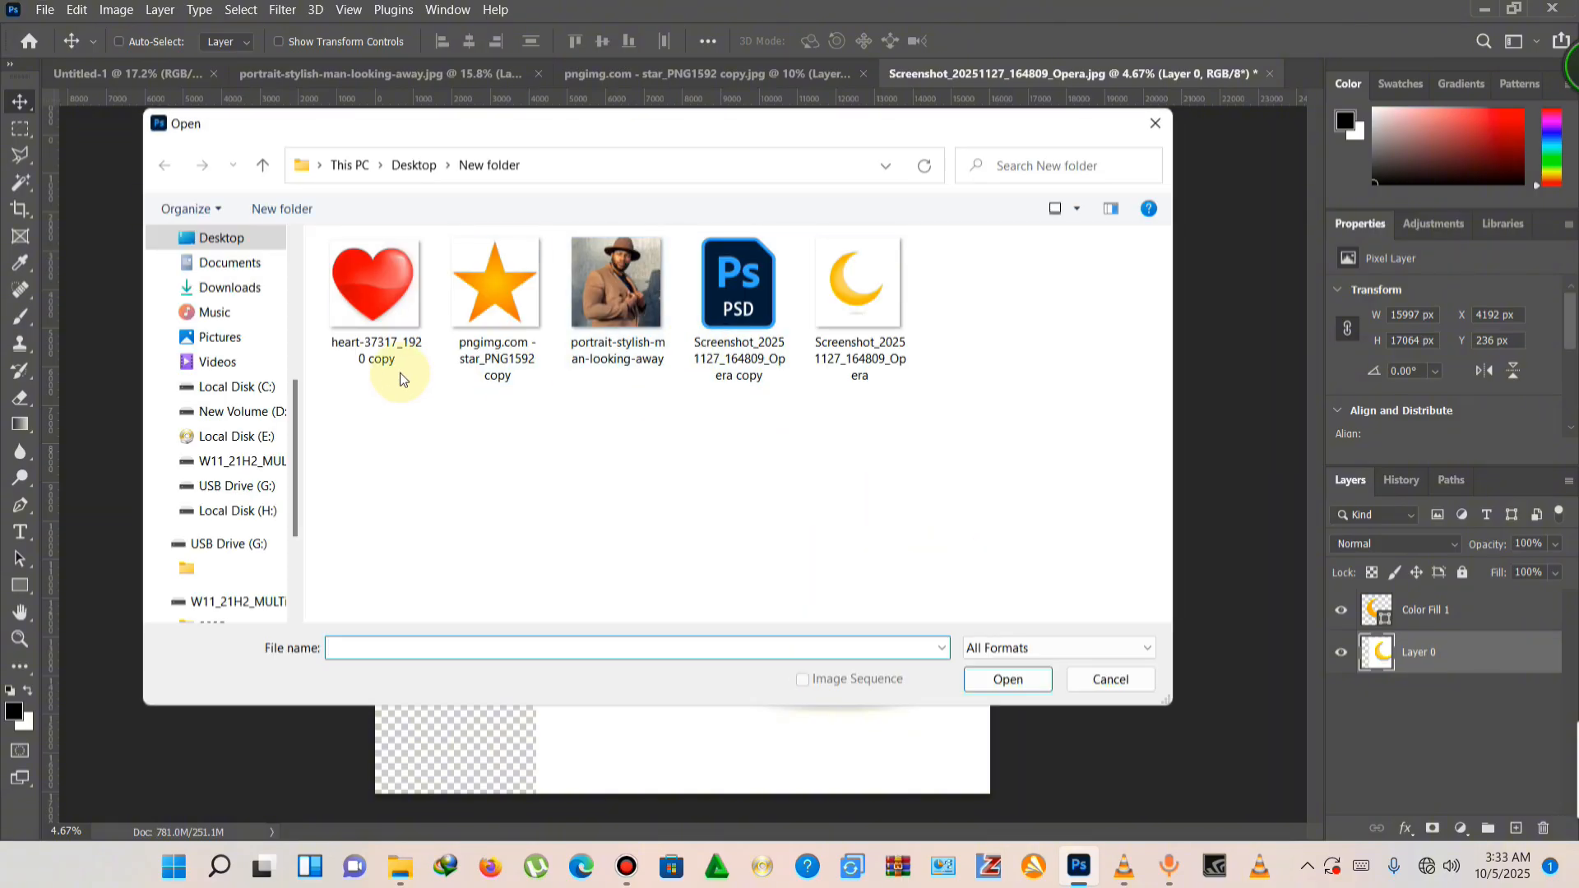
click(382, 319)
click(977, 673)
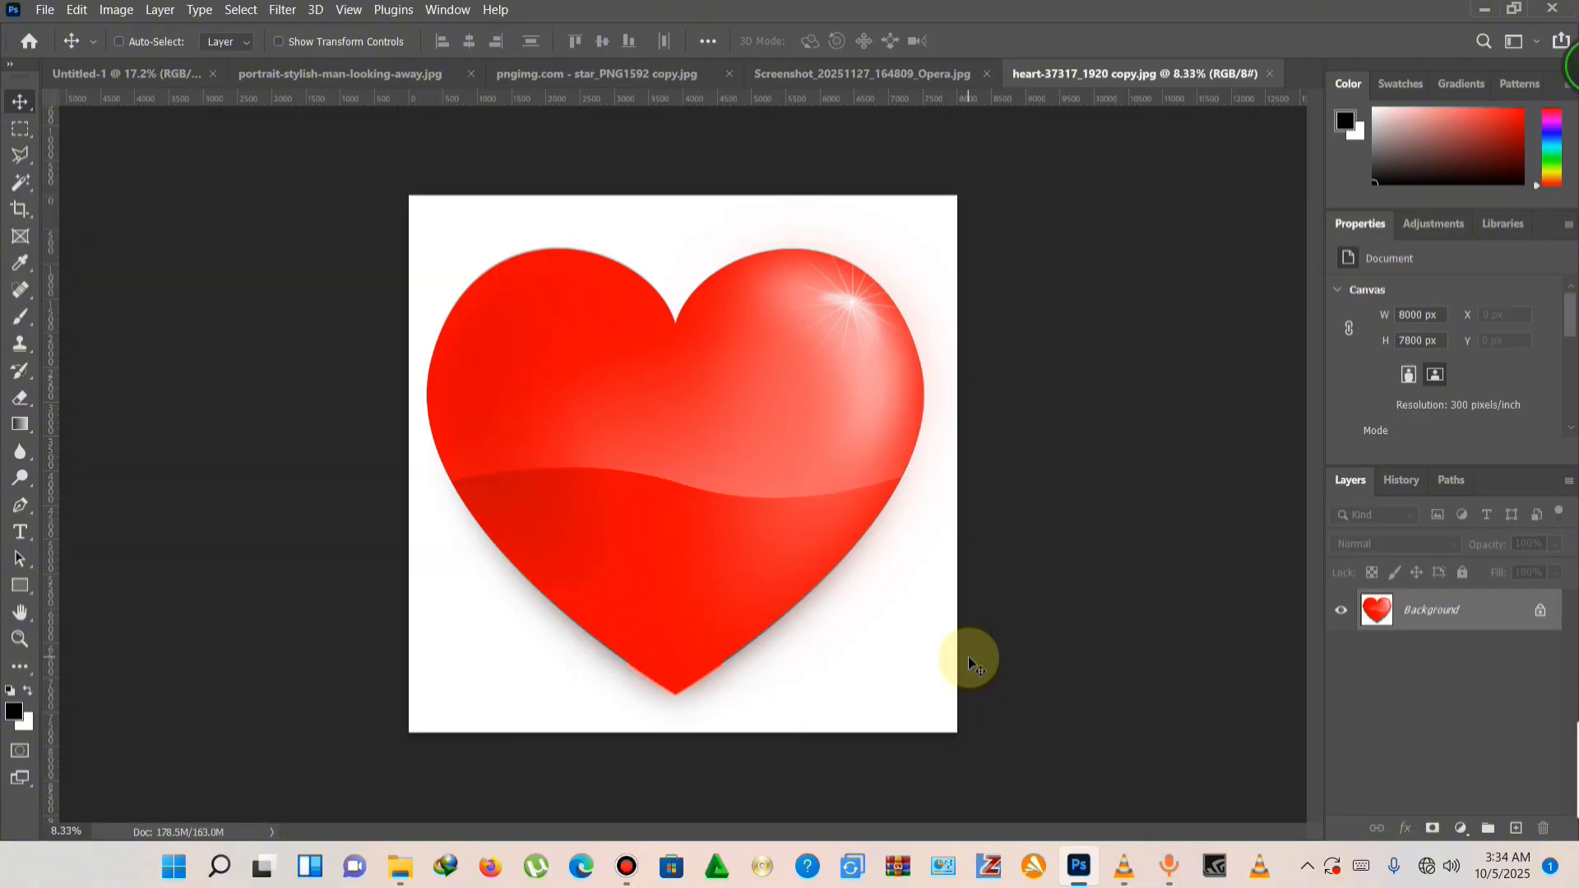
click(1541, 611)
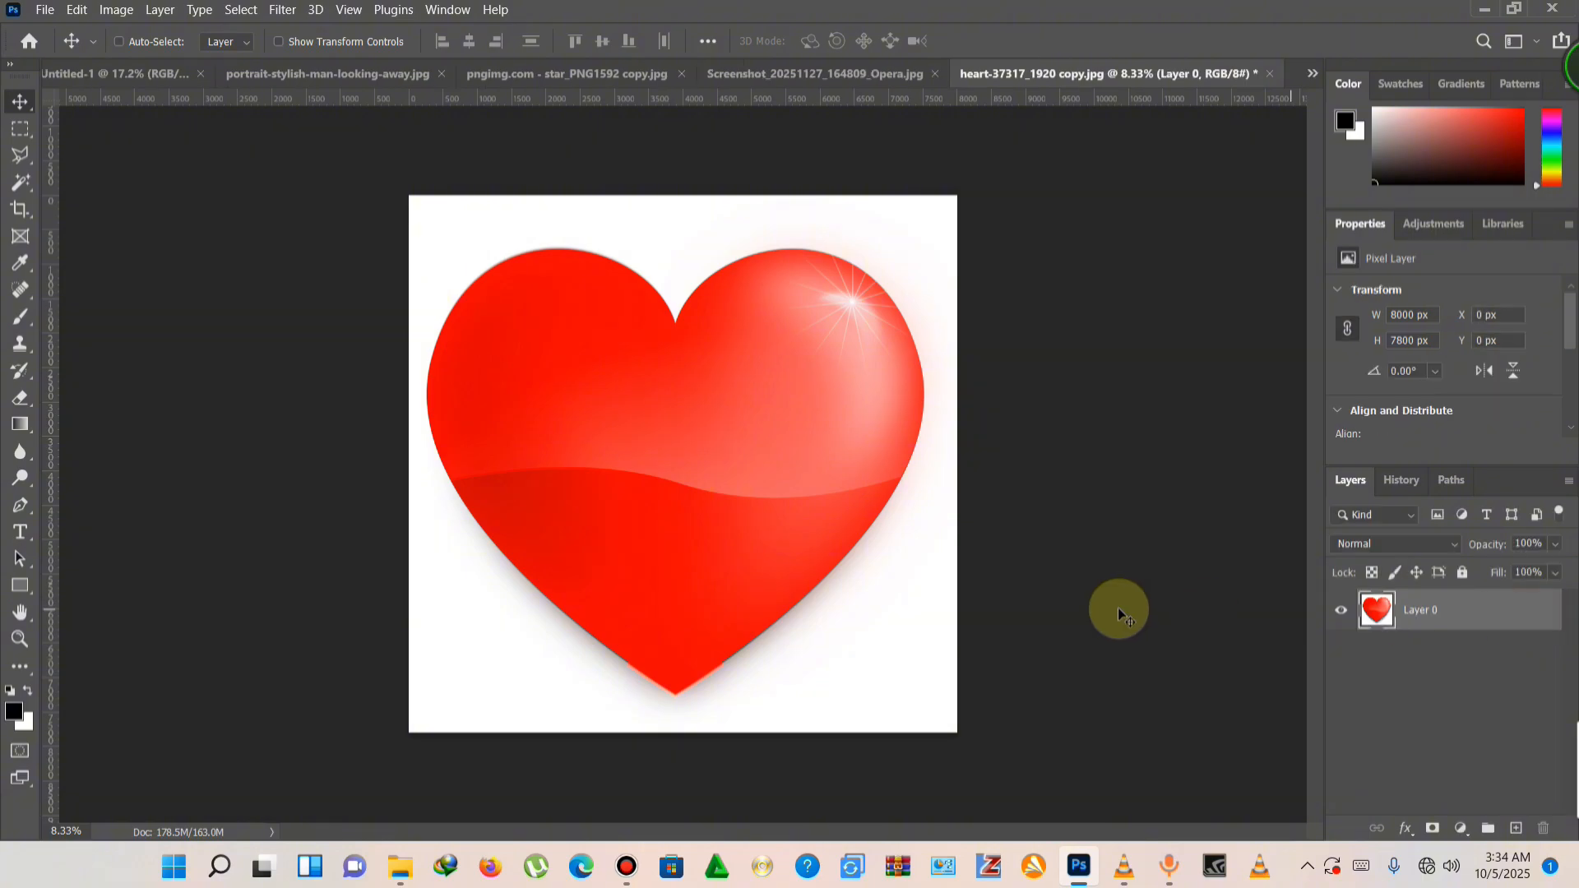
Step: Start a Pen tool path on the heart's left edge with a first curved segment about 154 × 1195 px going upward
scroll(751, 473, up, 2)
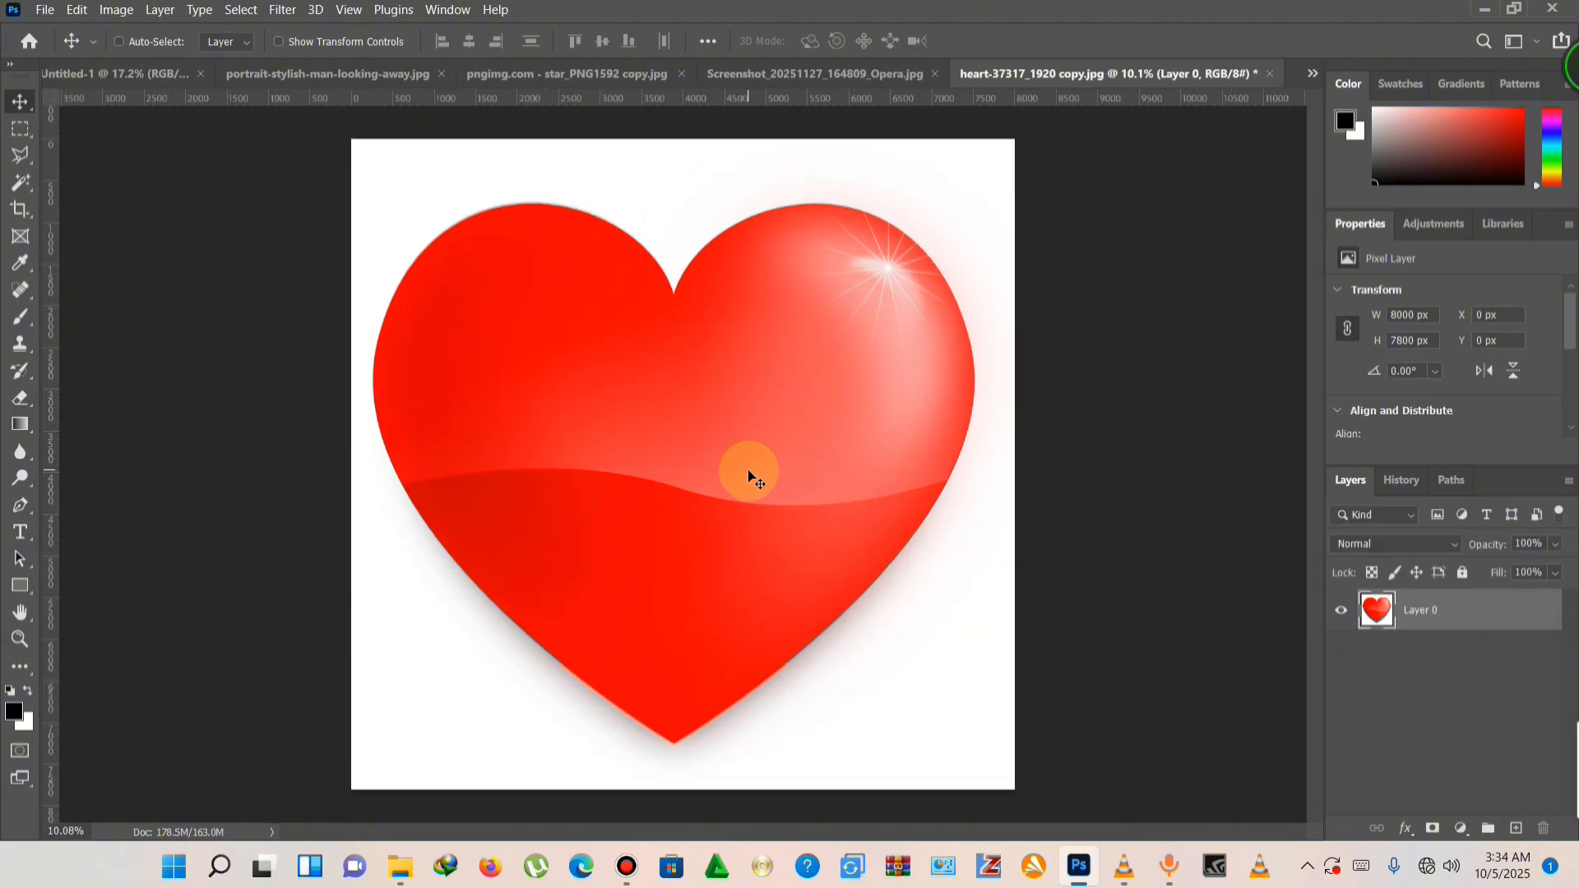
scroll(751, 473, up, 1)
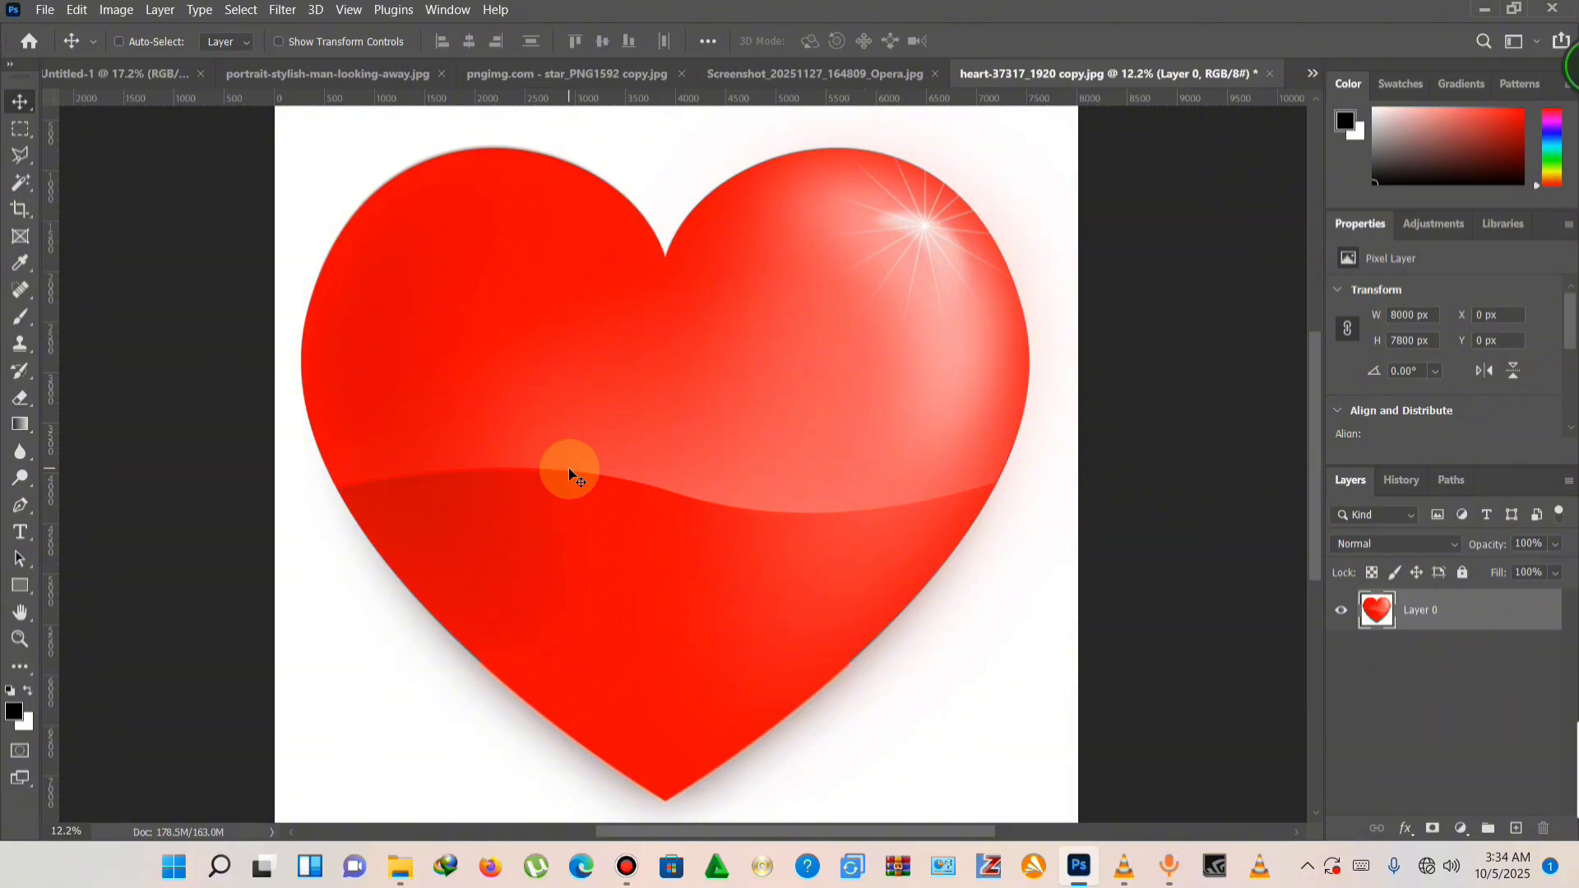
scroll(477, 444, up, 2)
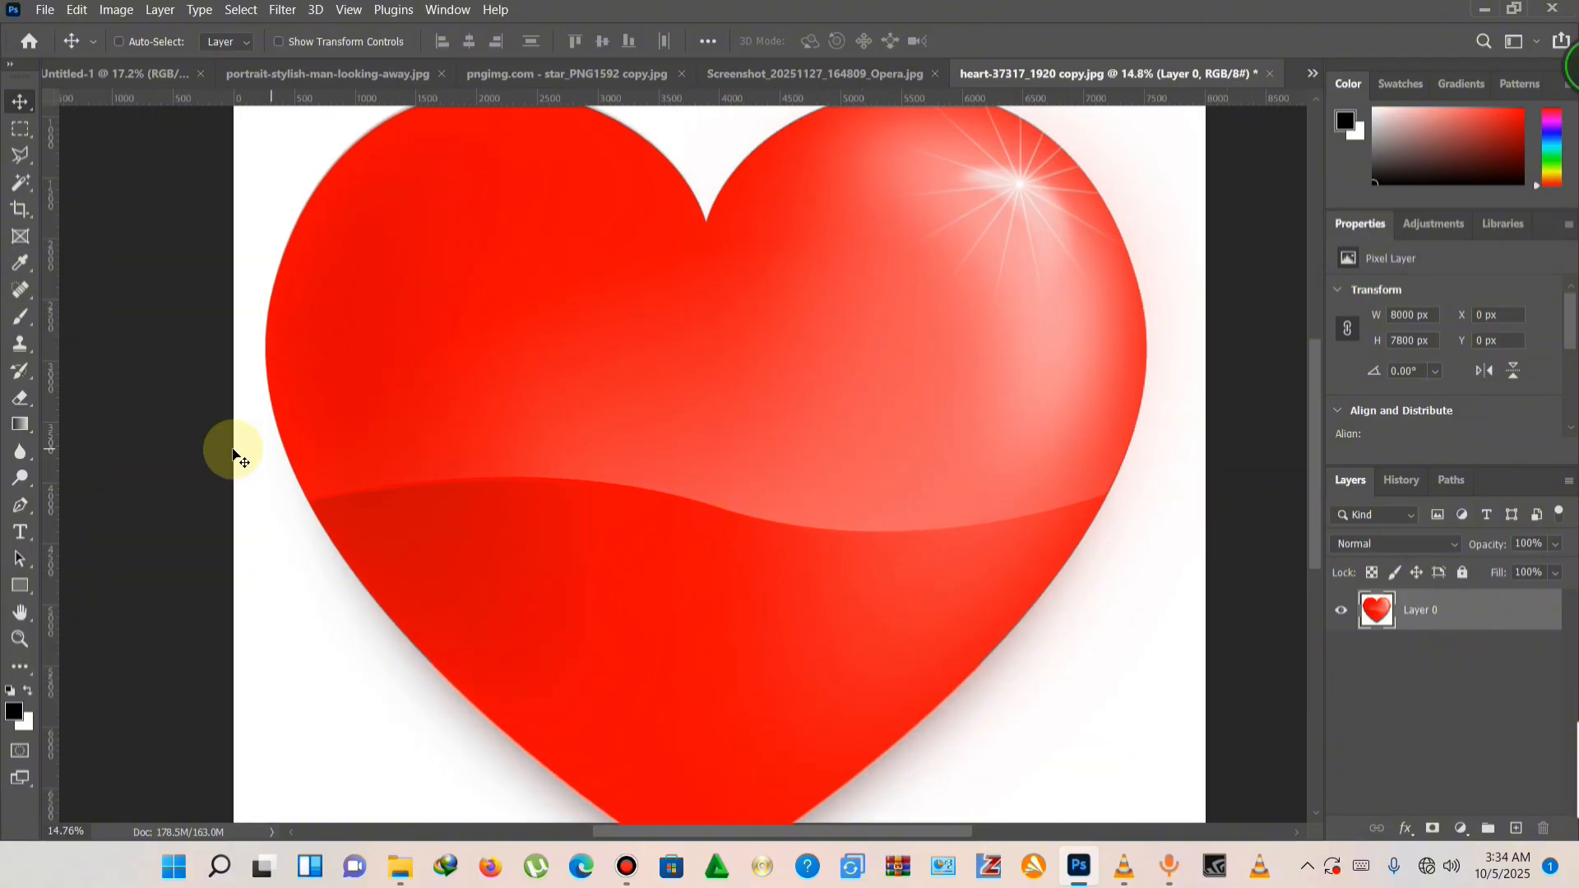
click(22, 506)
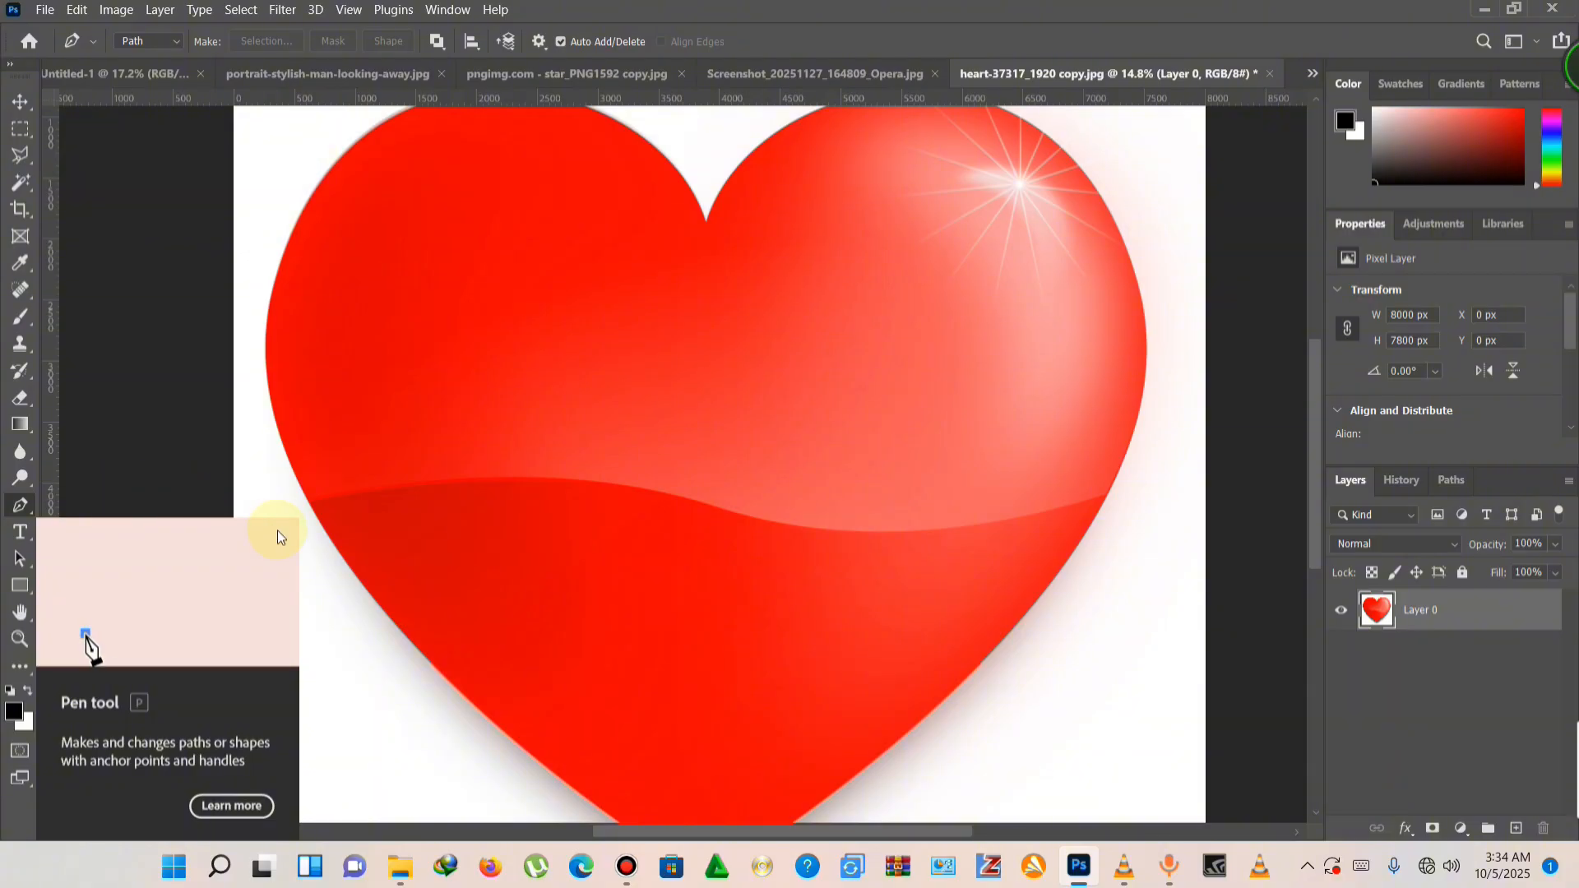
scroll(310, 416, up, 2)
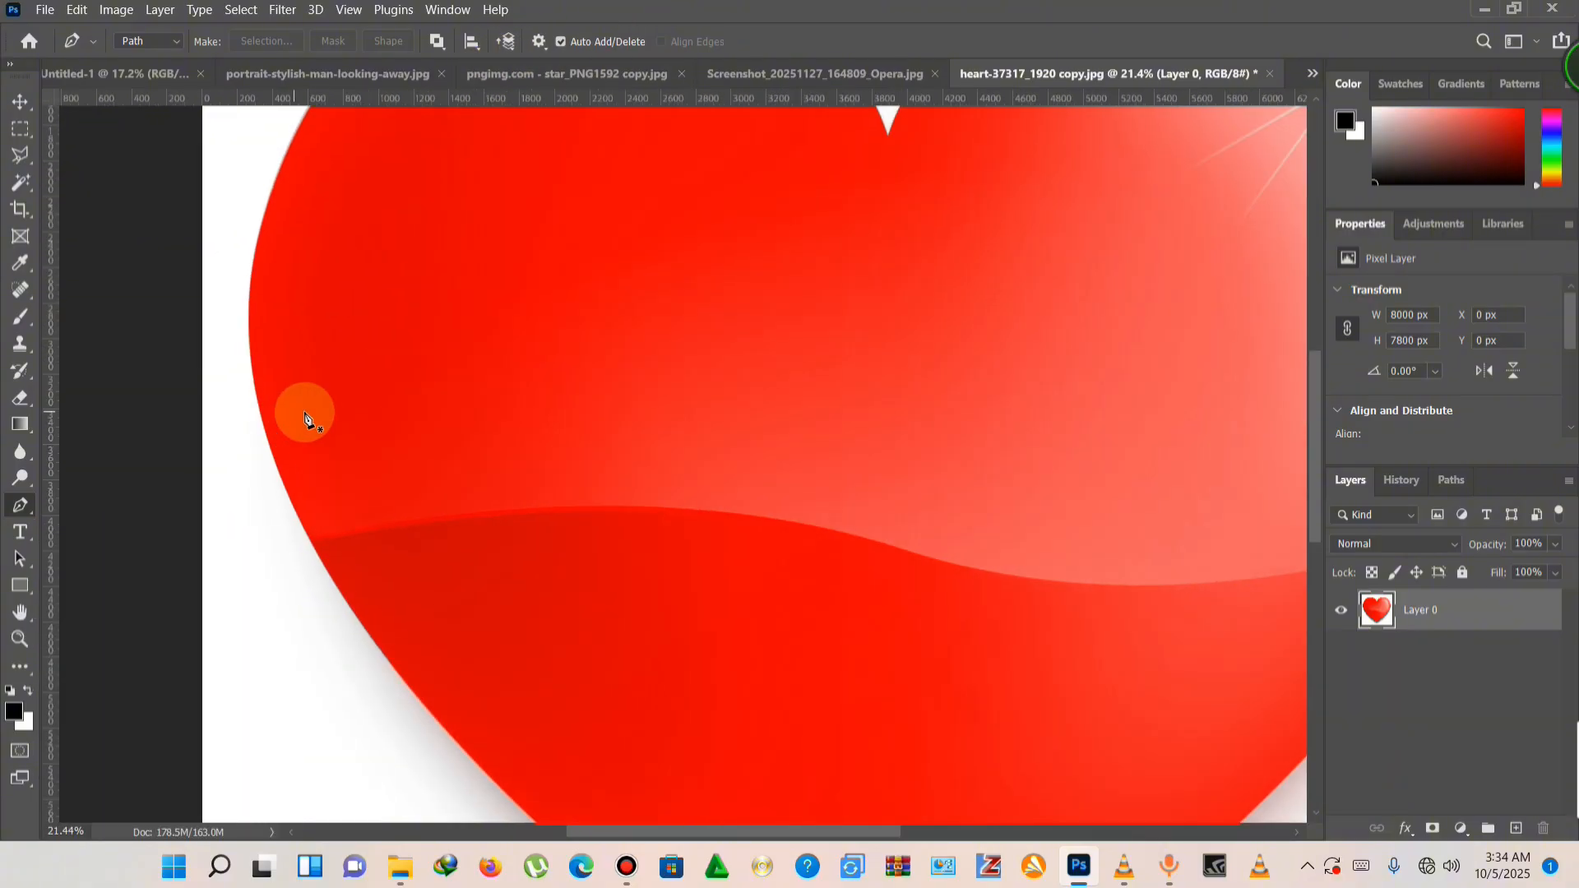
scroll(329, 422, down, 2)
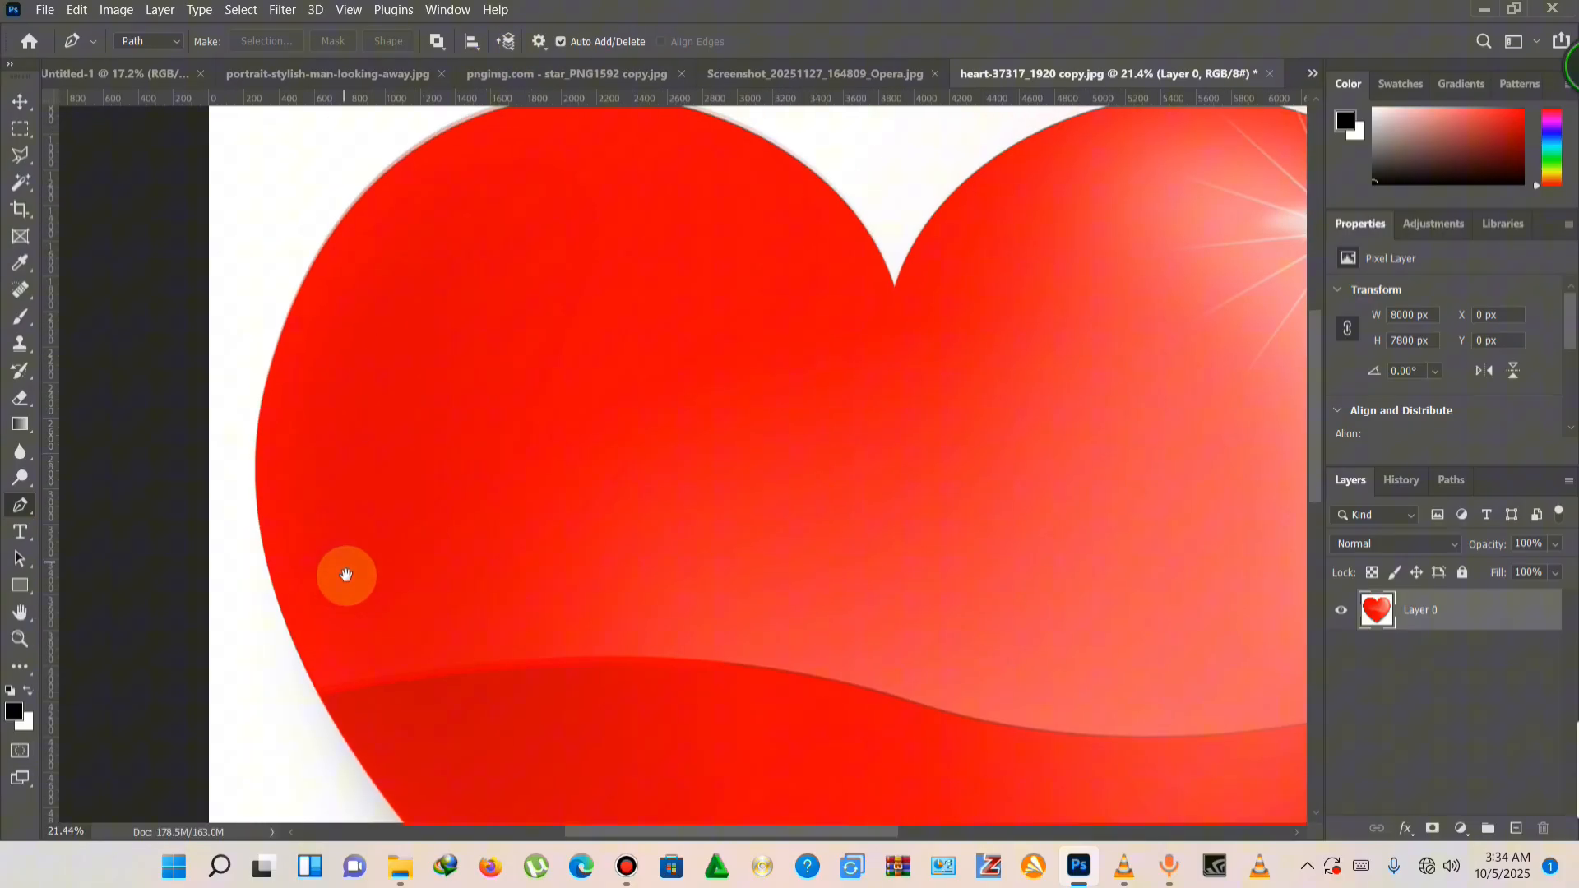
scroll(280, 634, up, 4)
click(286, 629)
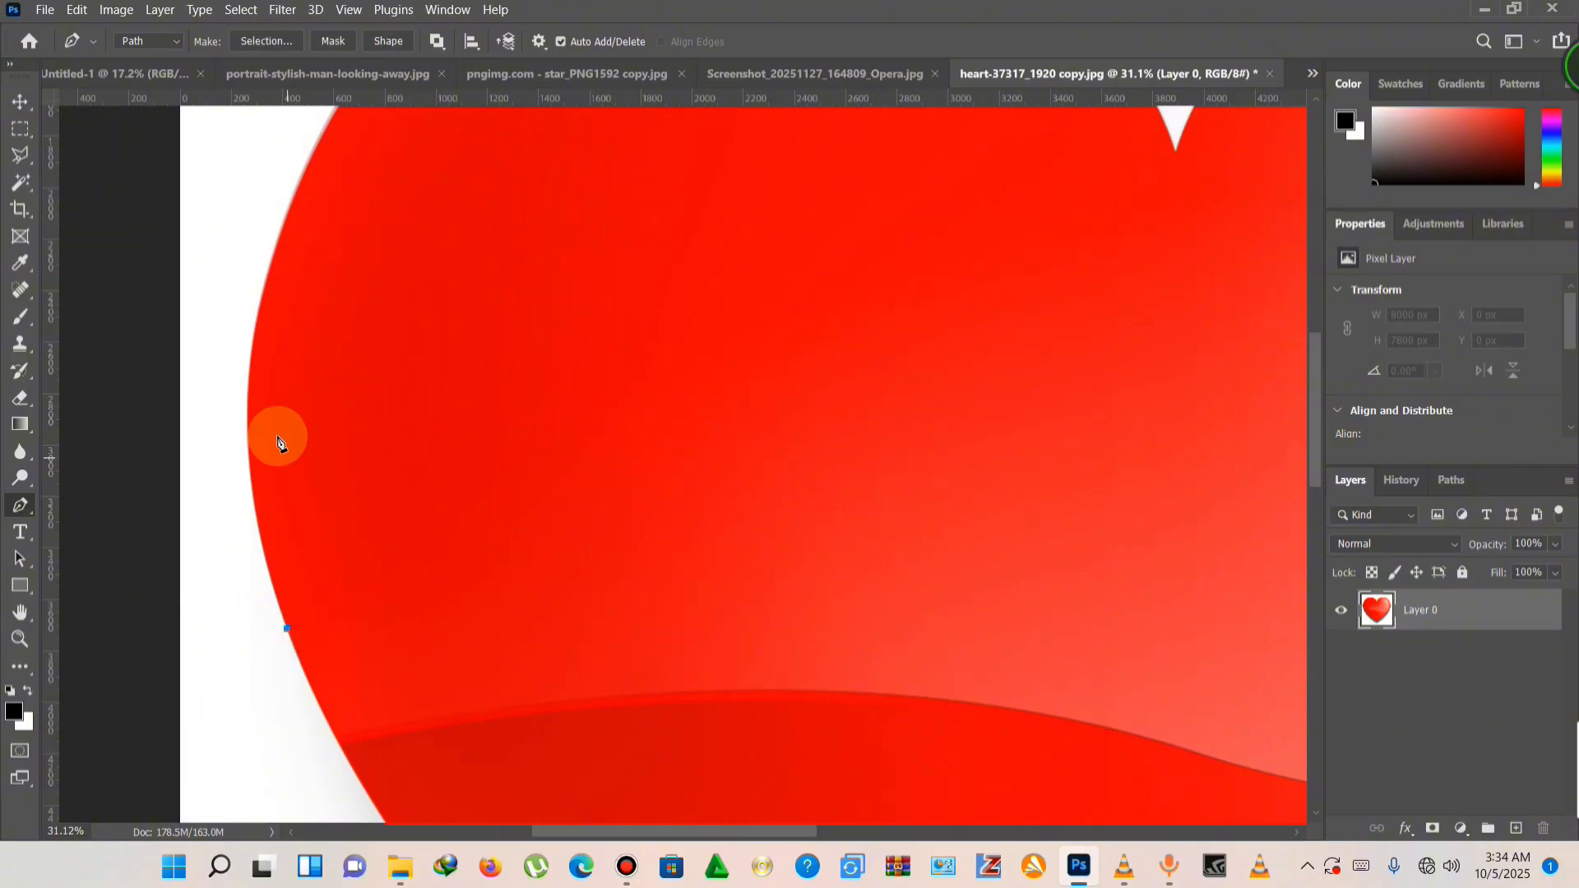
click(257, 317)
drag(258, 316, 290, 183)
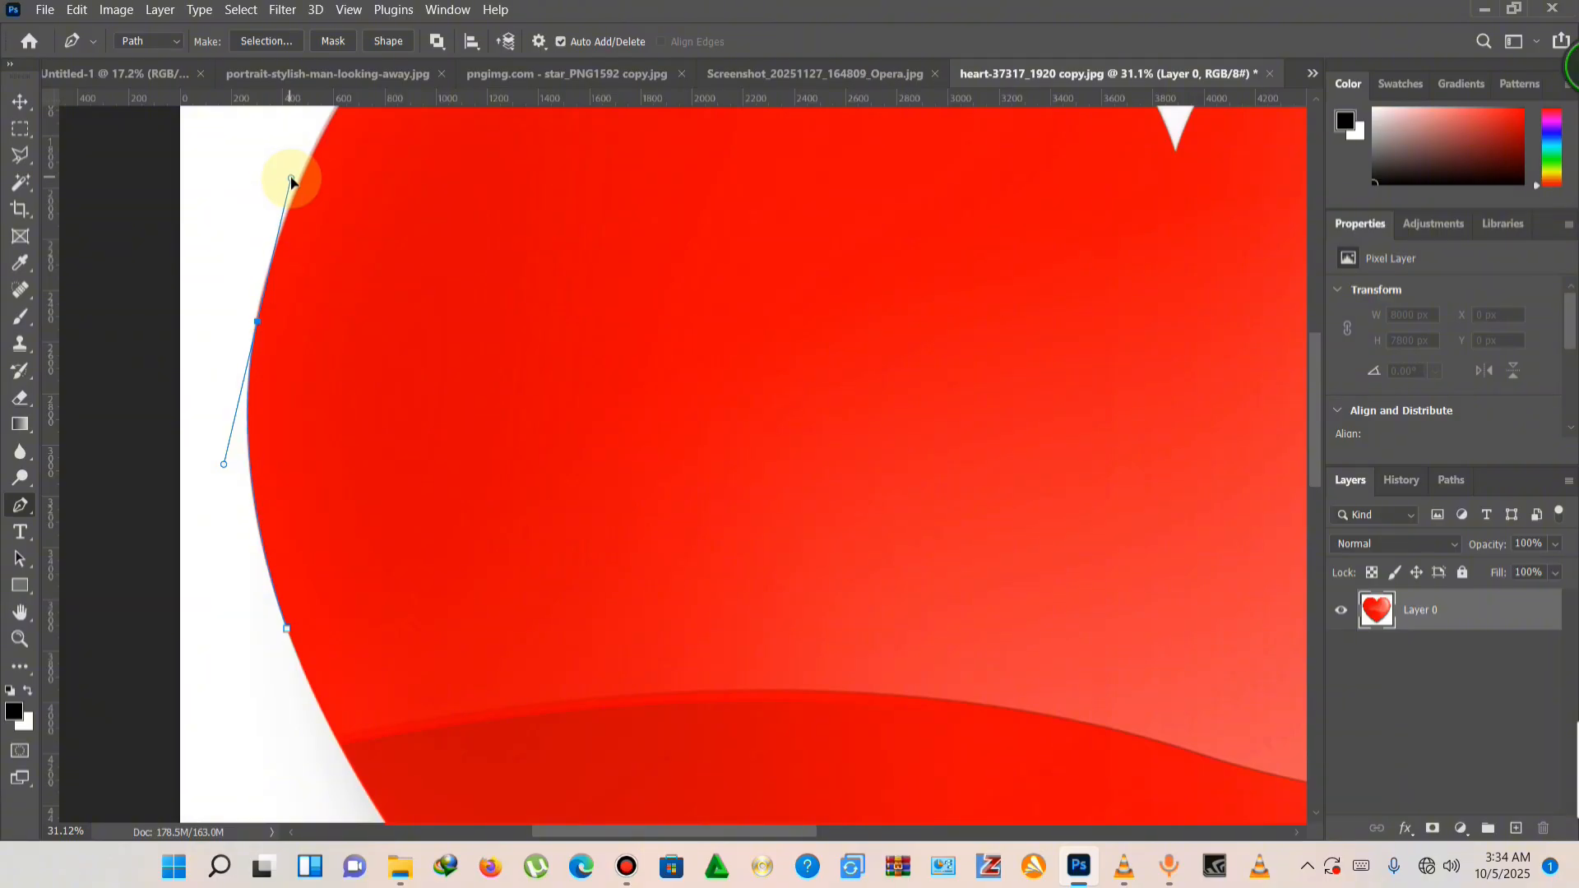
Step: Continue the path over the heart's left lobe with three curved segments, the first about 452 × 1041 px and the last about 967 × 86 px
drag(386, 270, 436, 523)
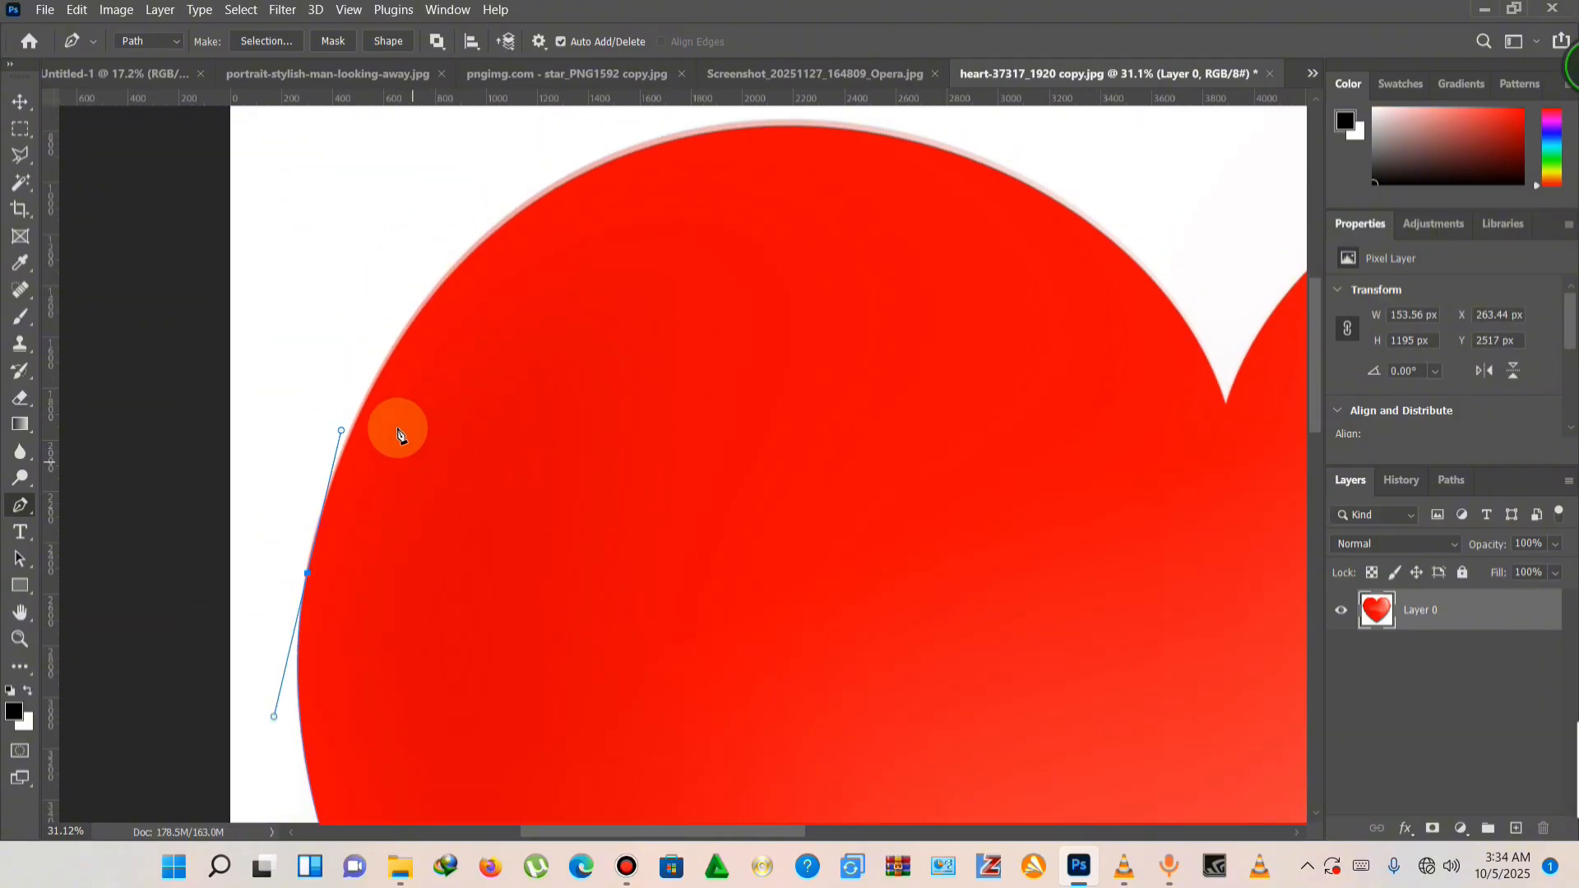
scroll(406, 359, up, 1)
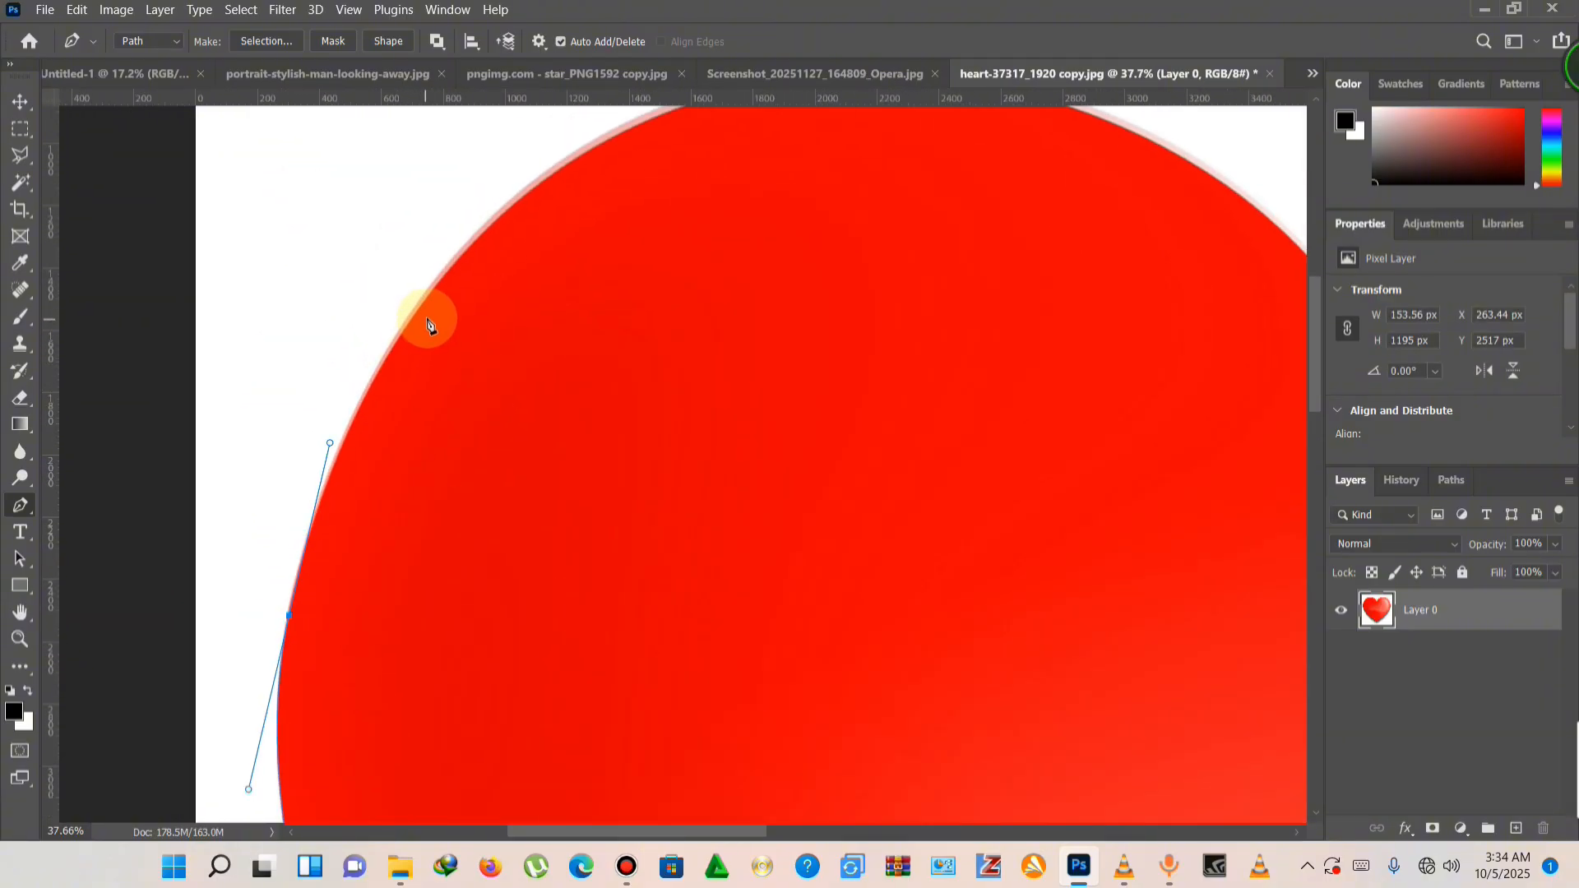
drag(430, 294, 470, 244)
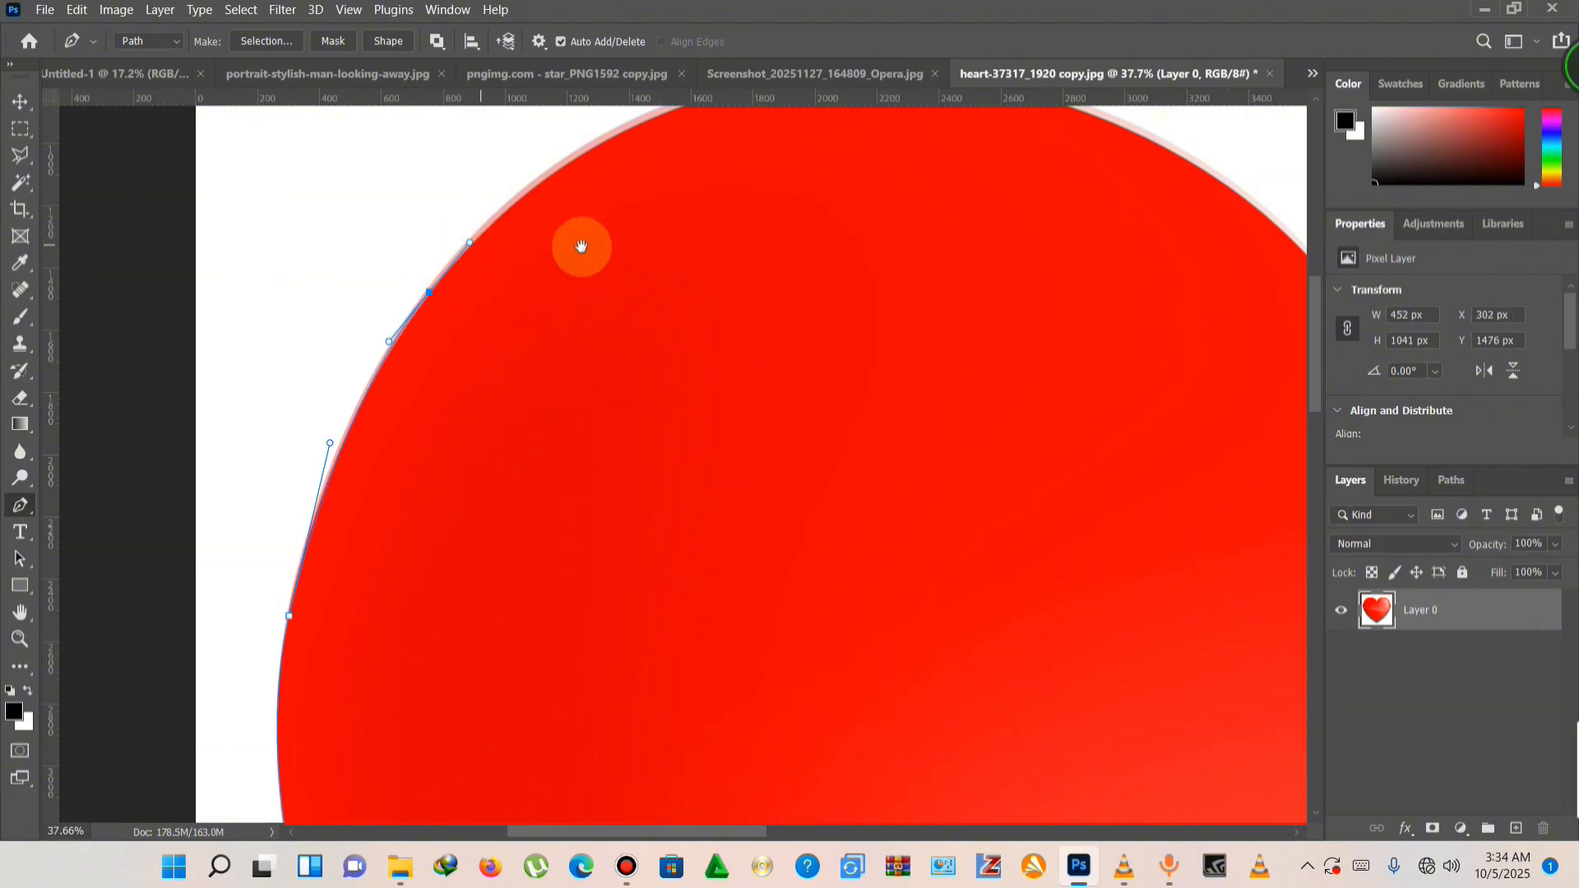
drag(582, 247, 536, 441)
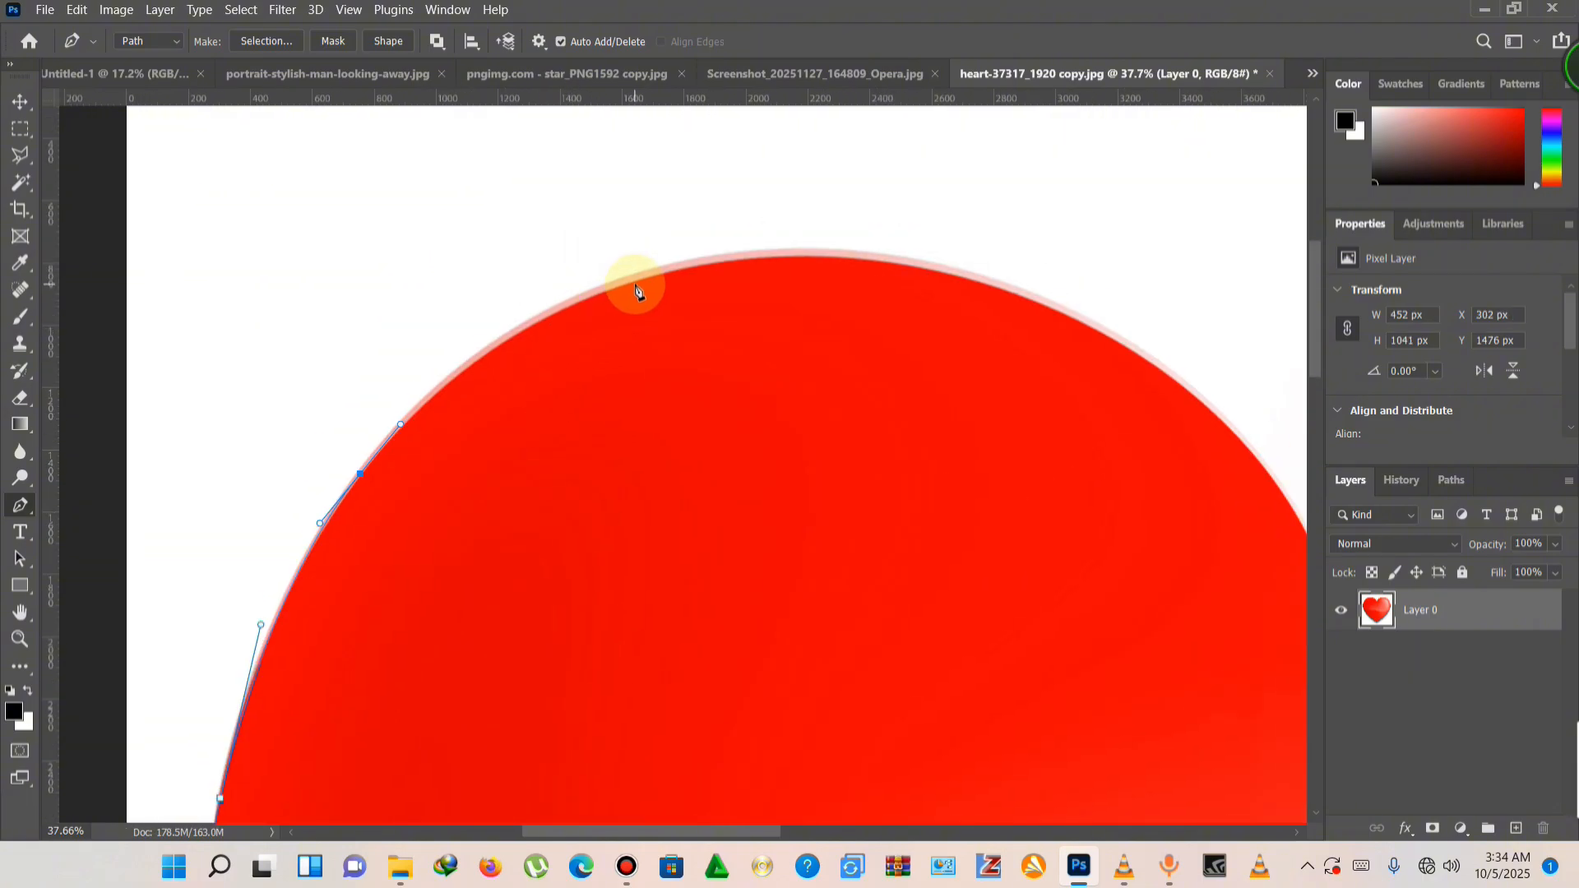
drag(637, 283, 787, 244)
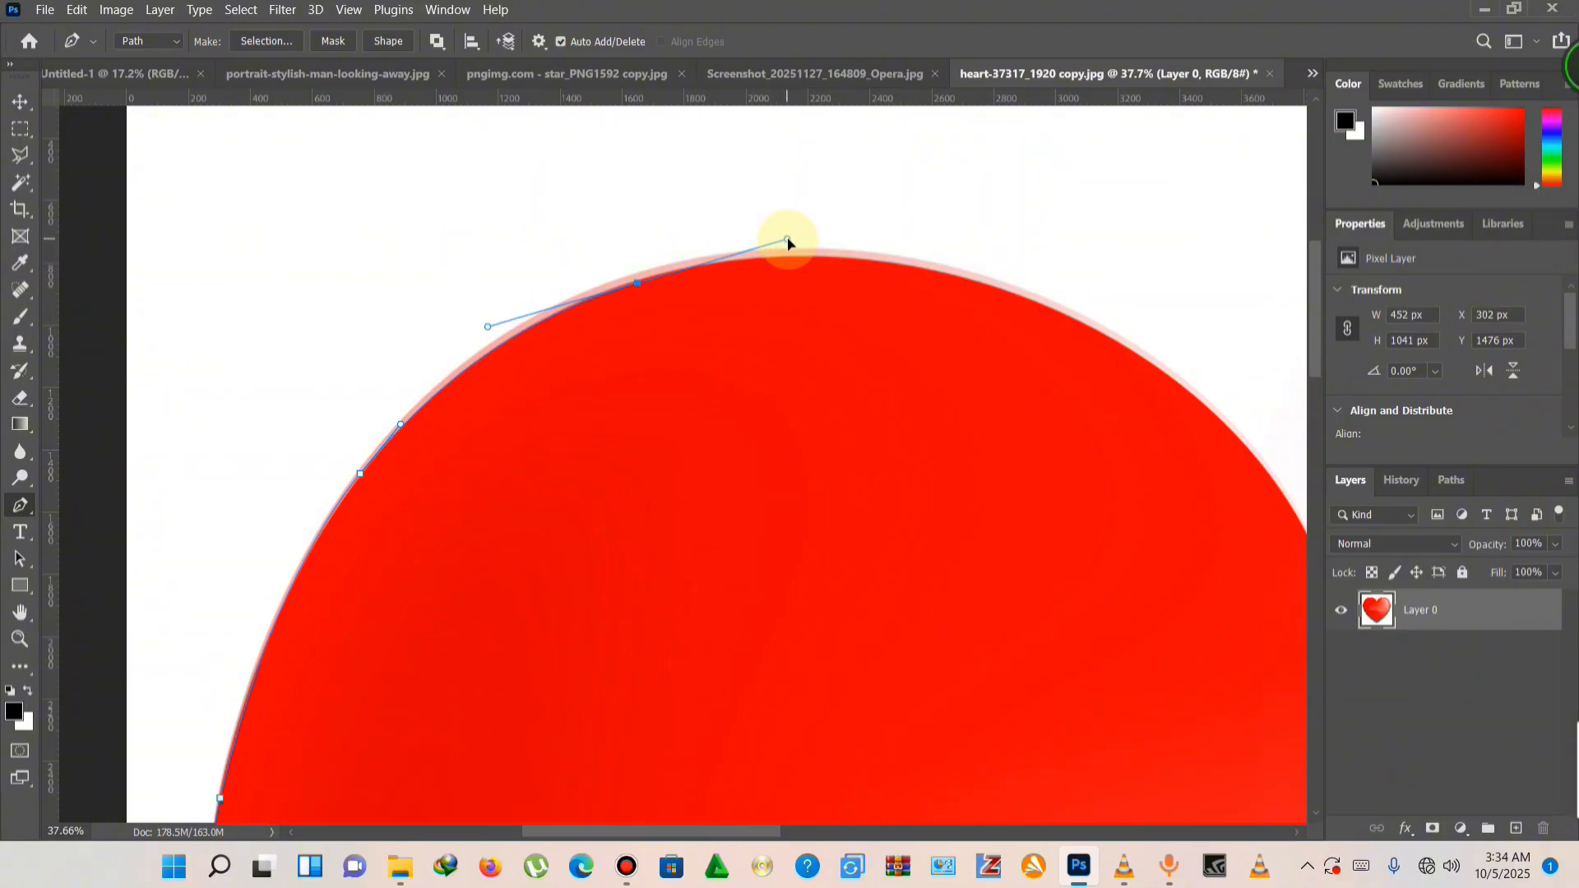
drag(937, 275, 1055, 286)
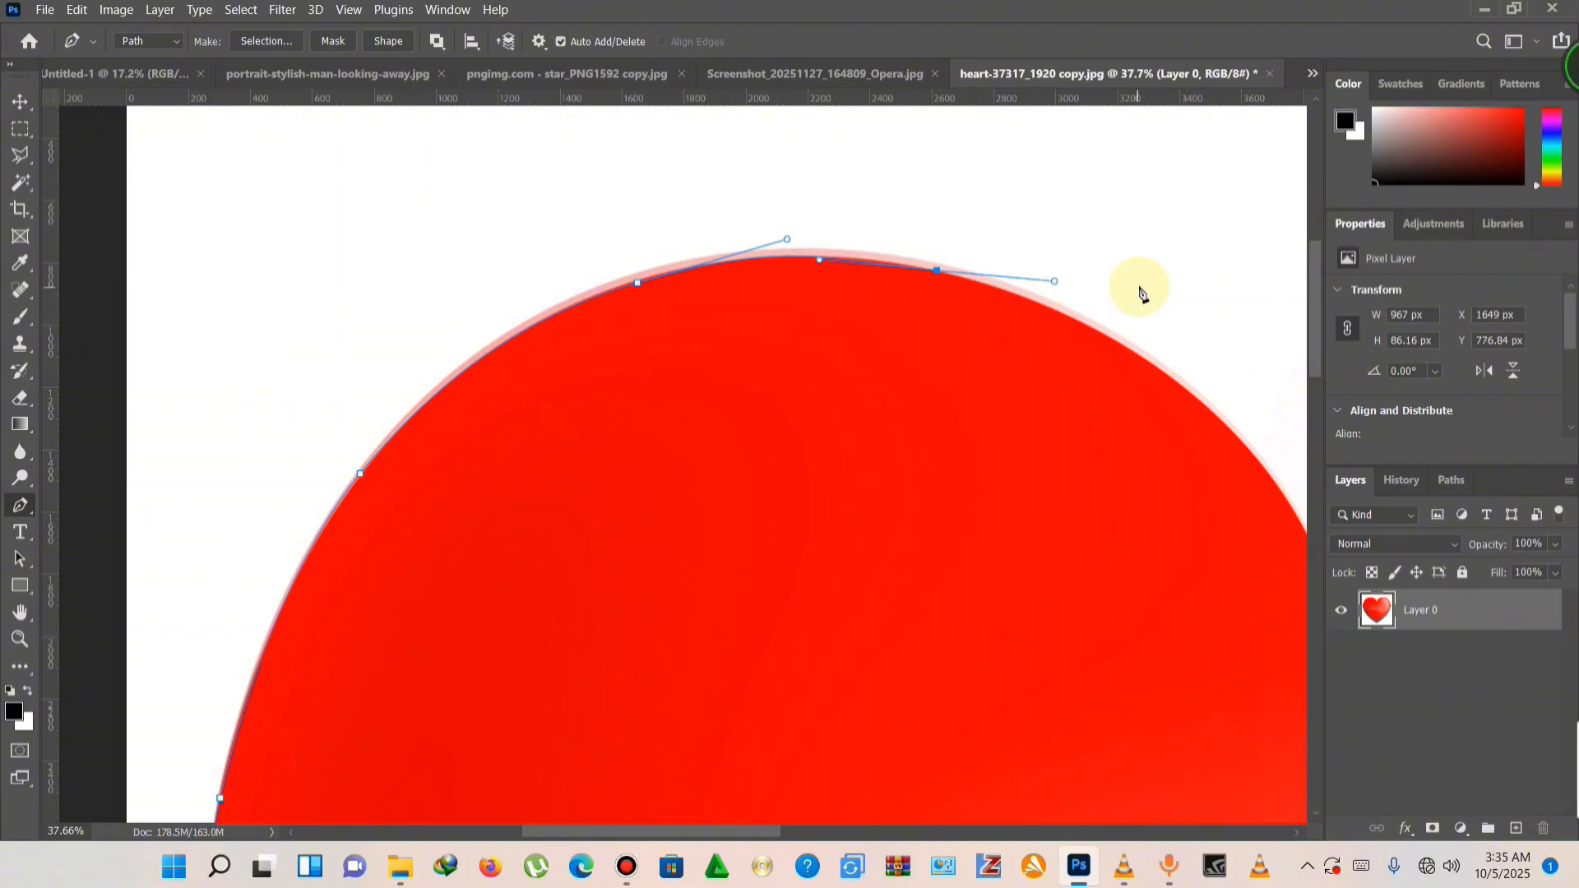
Step: Refine the end anchor and both handles of the left lobe's top segment to follow the red edge, making it about 969 × 88 px
scroll(1020, 265, up, 5)
scroll(850, 395, up, 4)
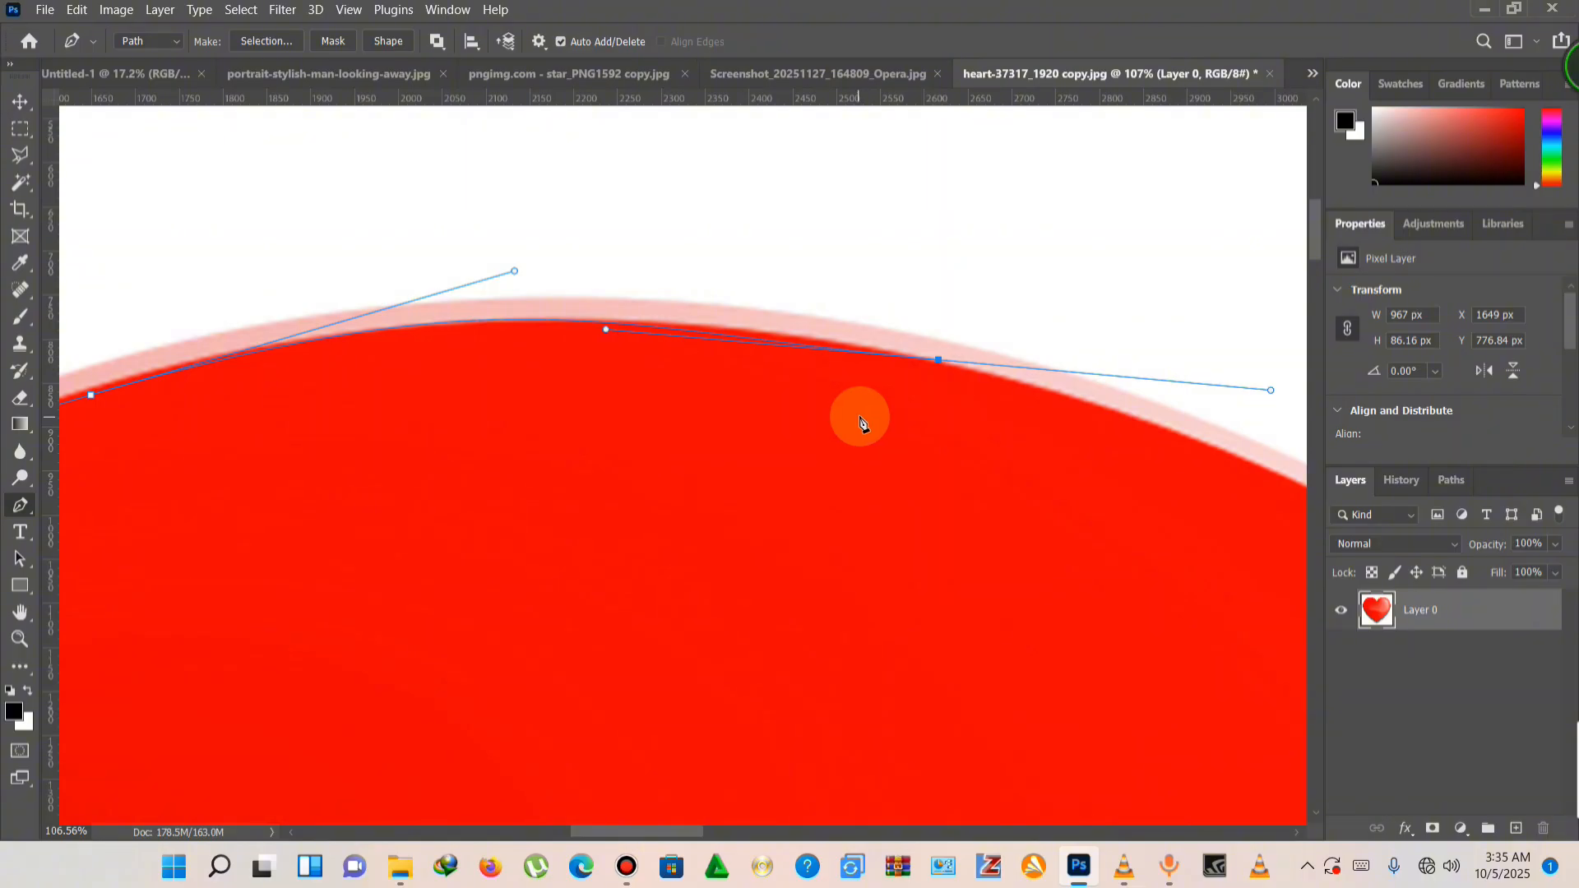
scroll(859, 424, up, 1)
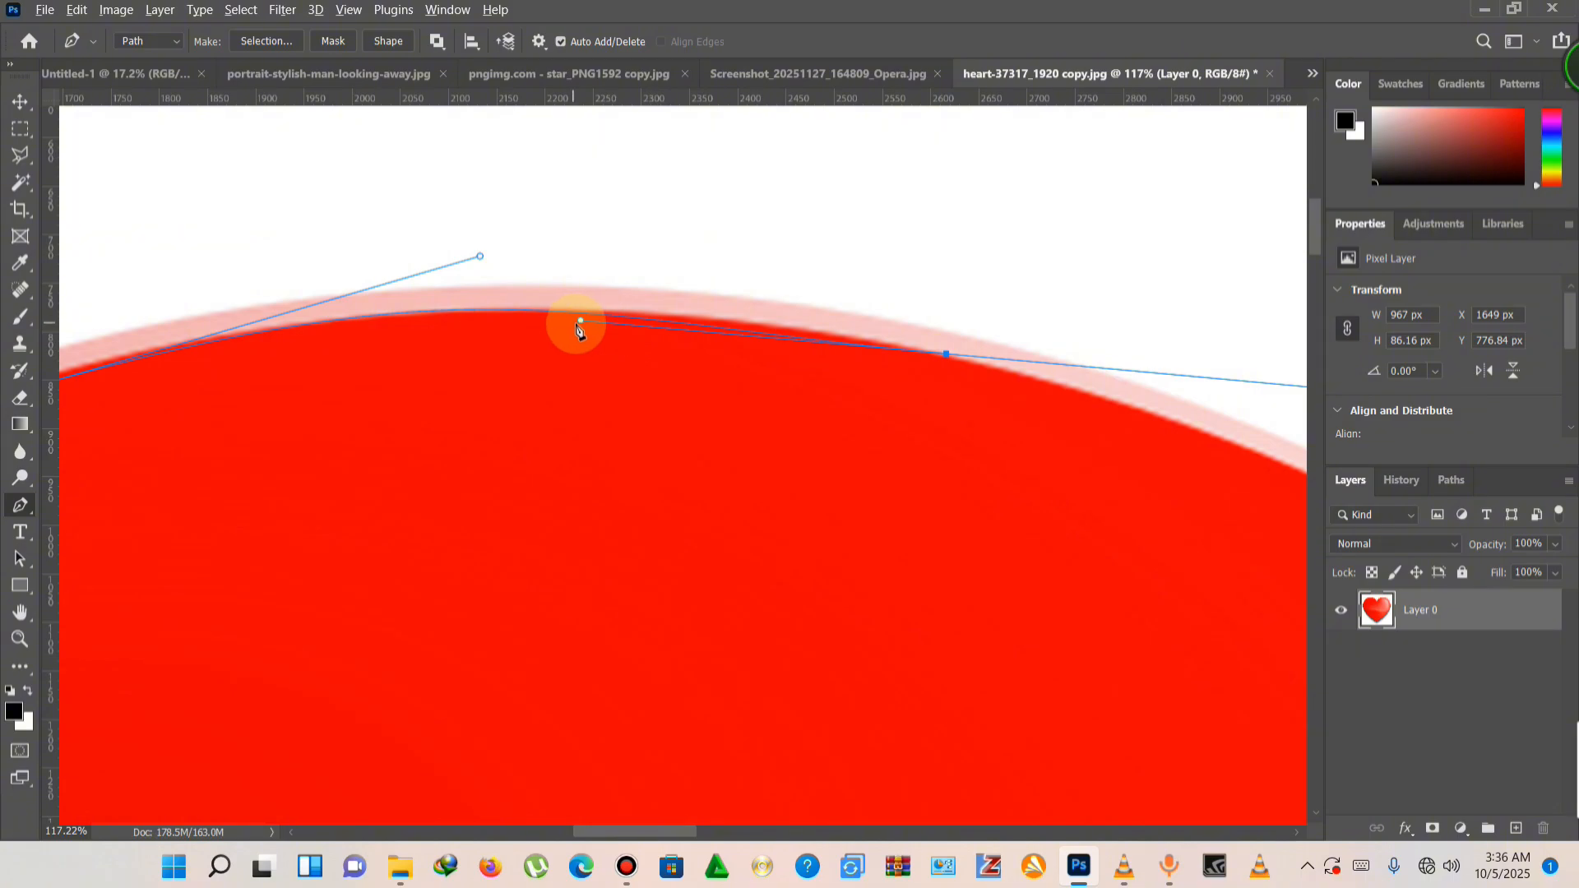
drag(585, 324, 593, 304)
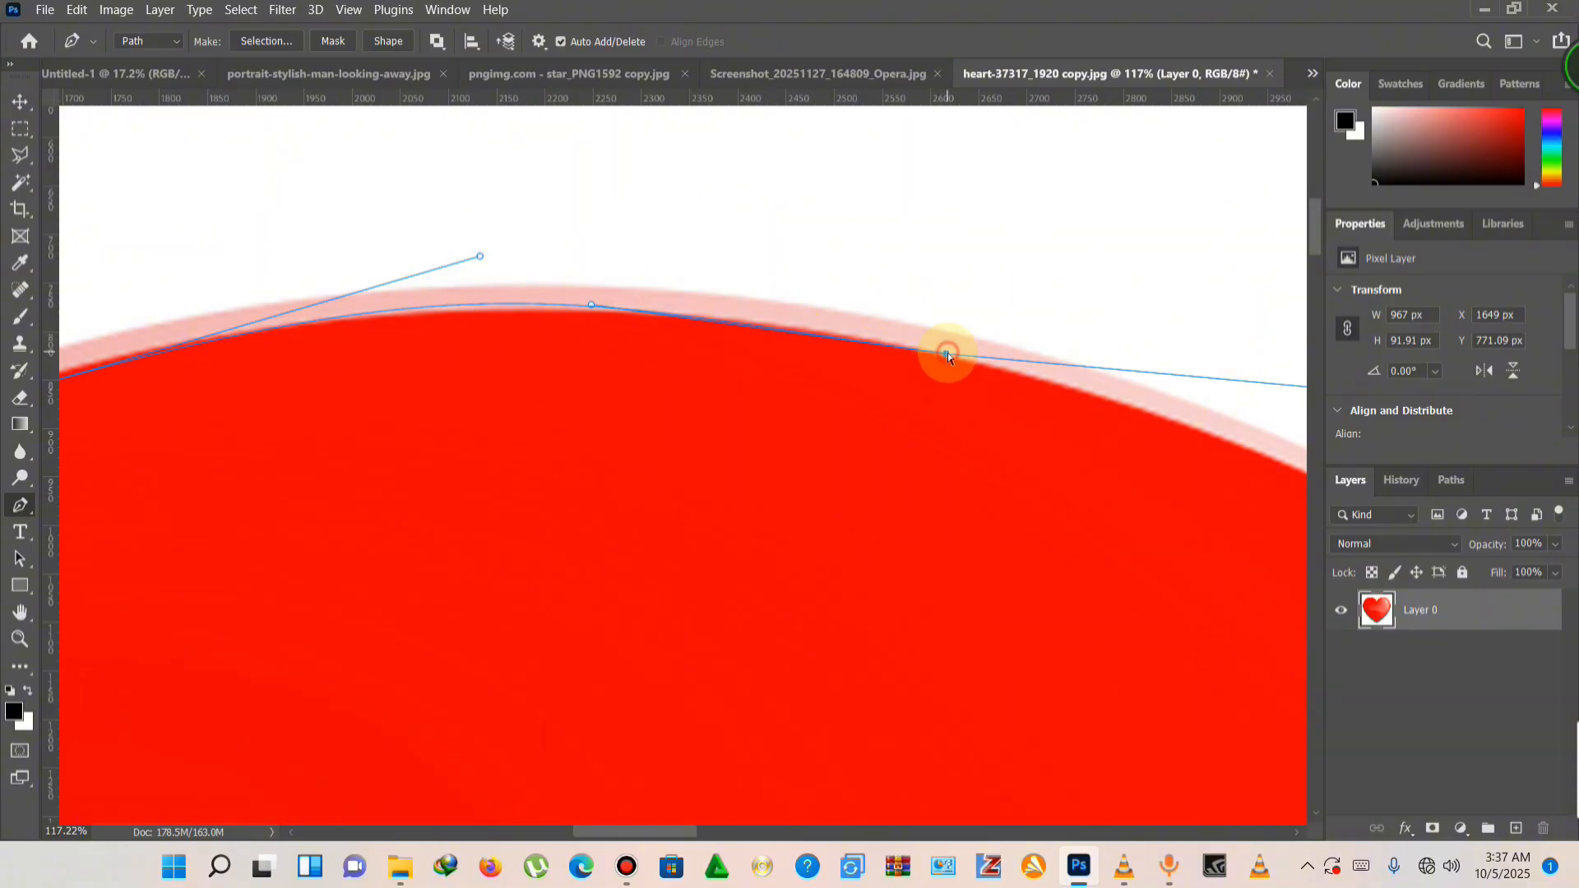
drag(947, 356, 949, 349)
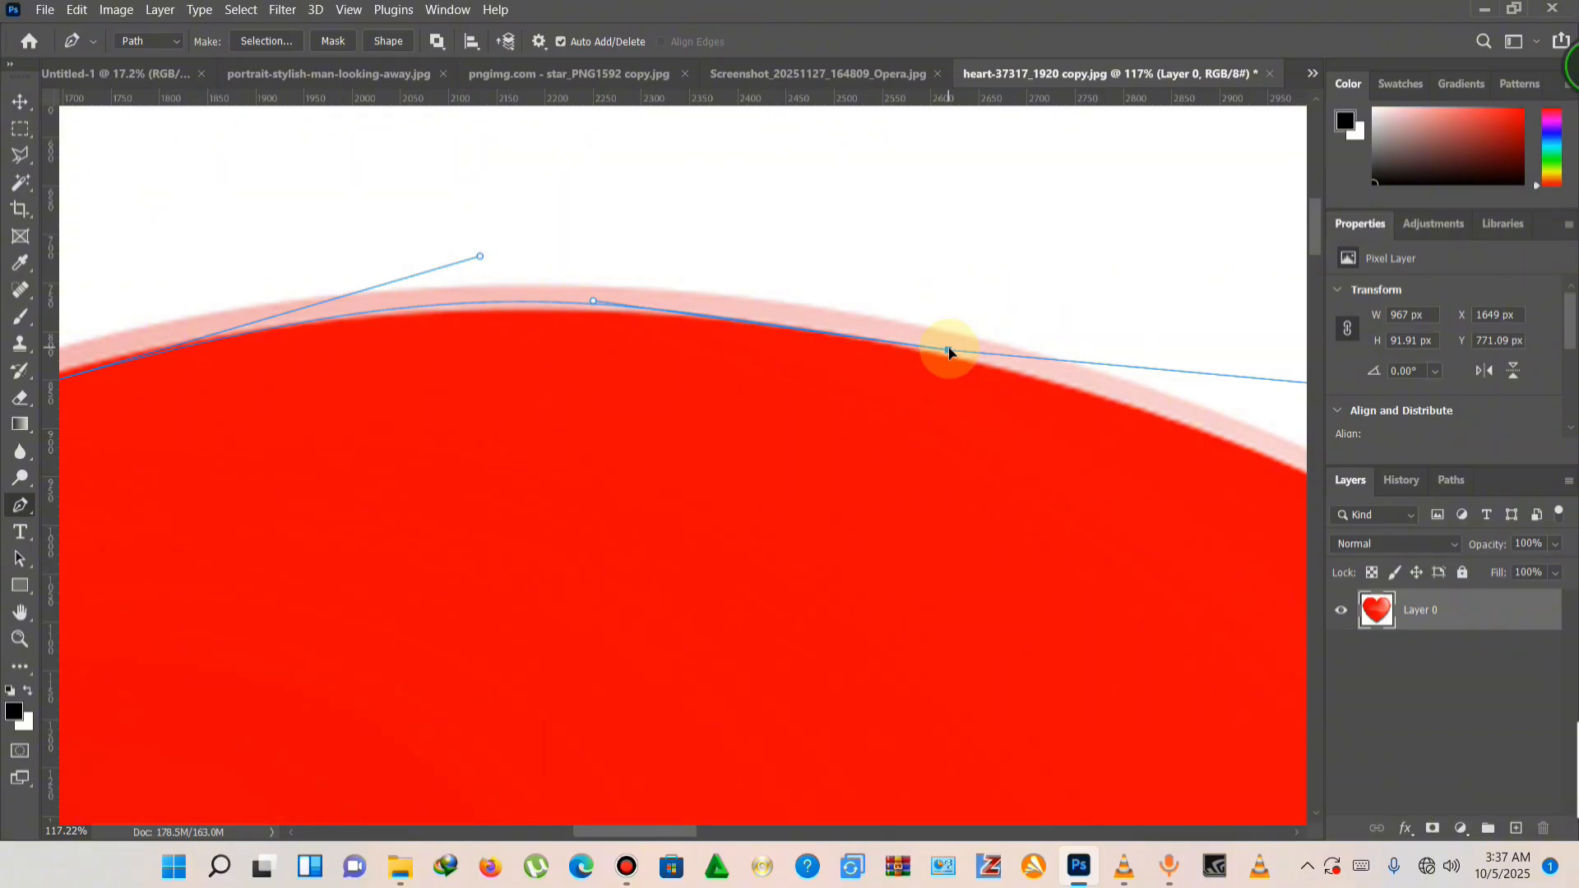
drag(594, 303, 597, 309)
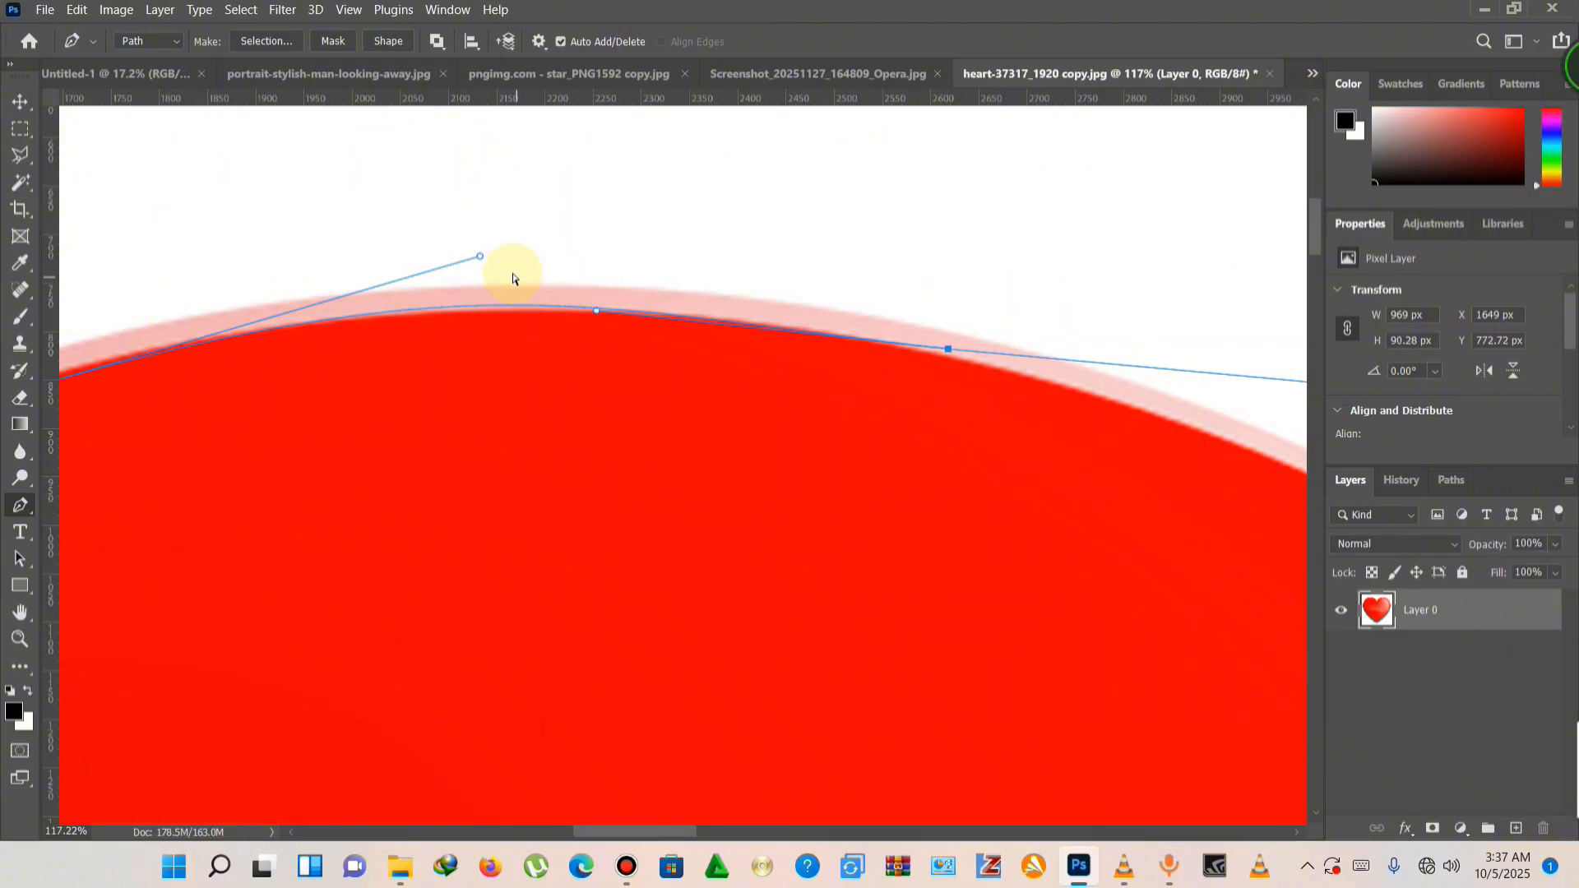
drag(481, 260, 483, 264)
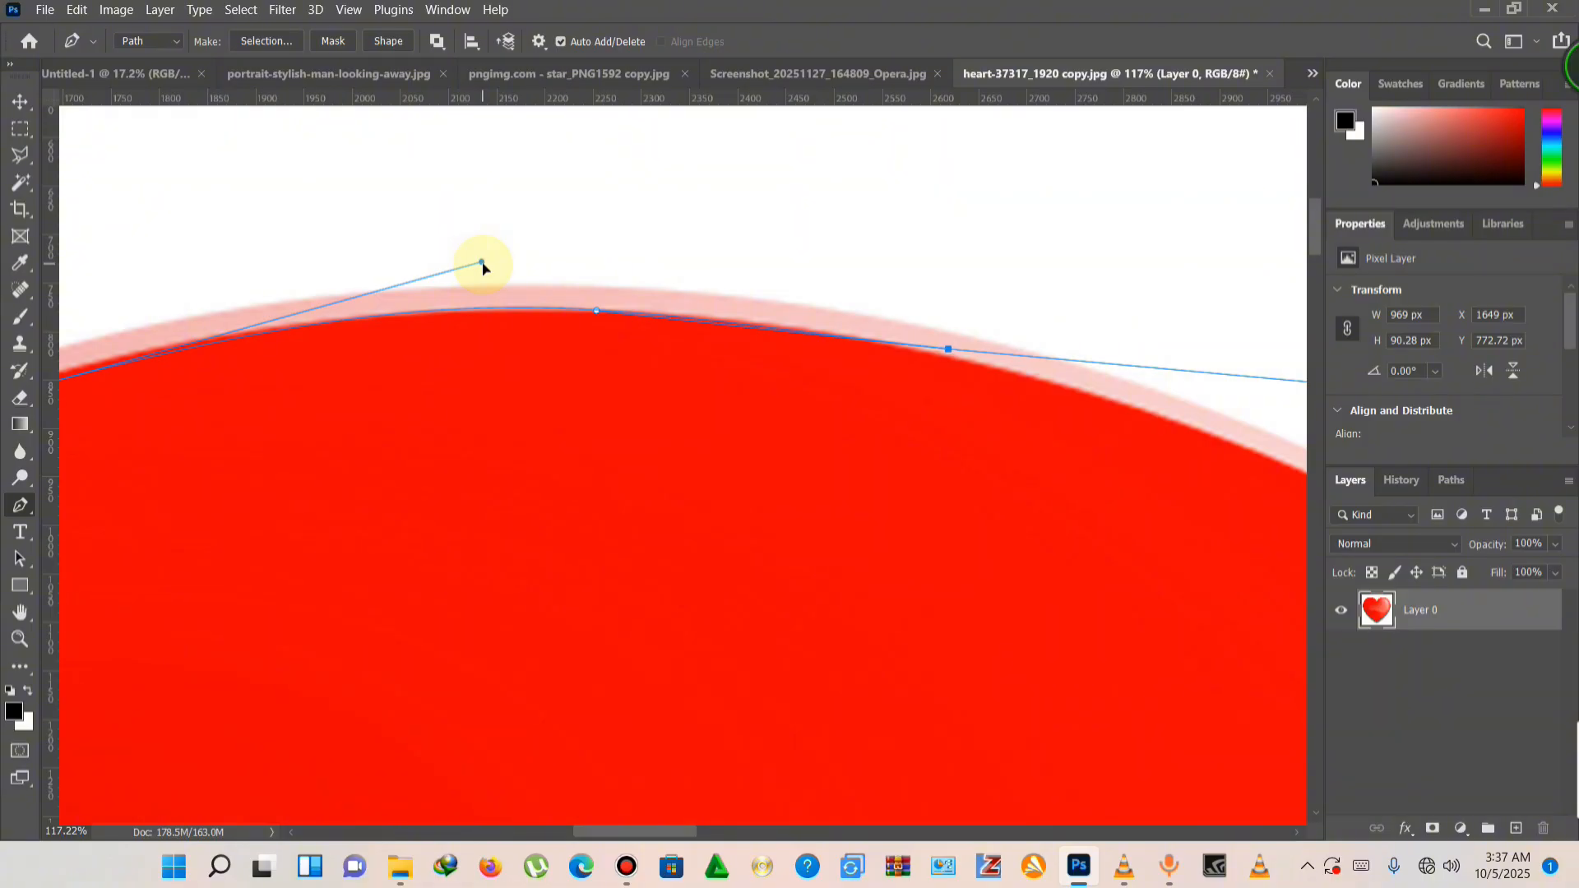
Step: Raise the anchor at the start of the top segment slightly and lower its forward handle to follow the red edge
scroll(398, 405, down, 5)
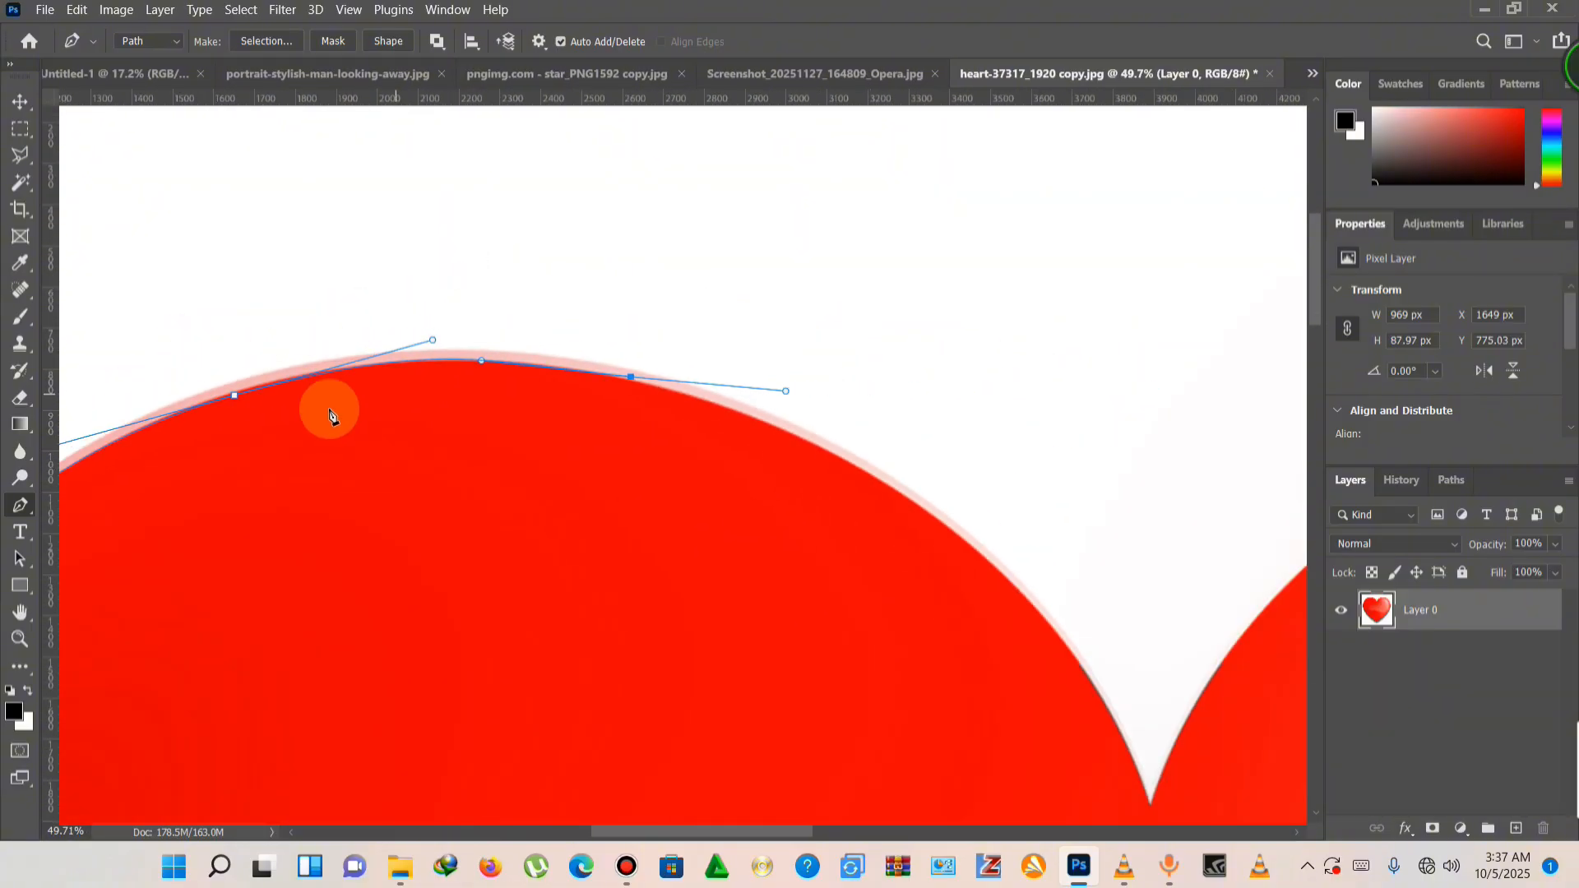
scroll(209, 412, up, 2)
scroll(461, 419, up, 2)
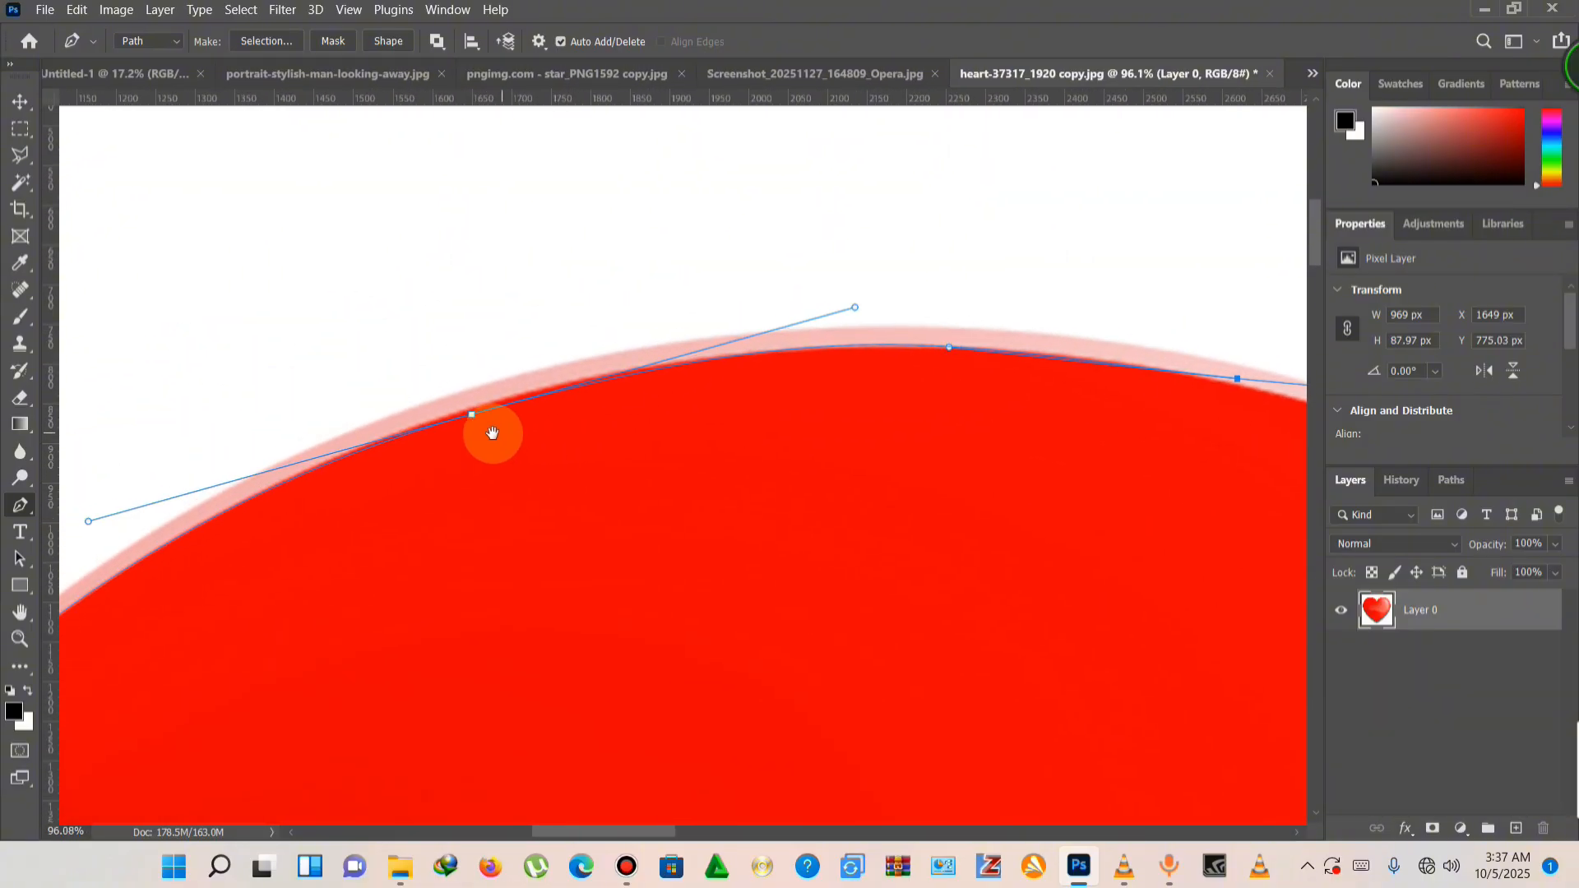
scroll(490, 440, up, 1)
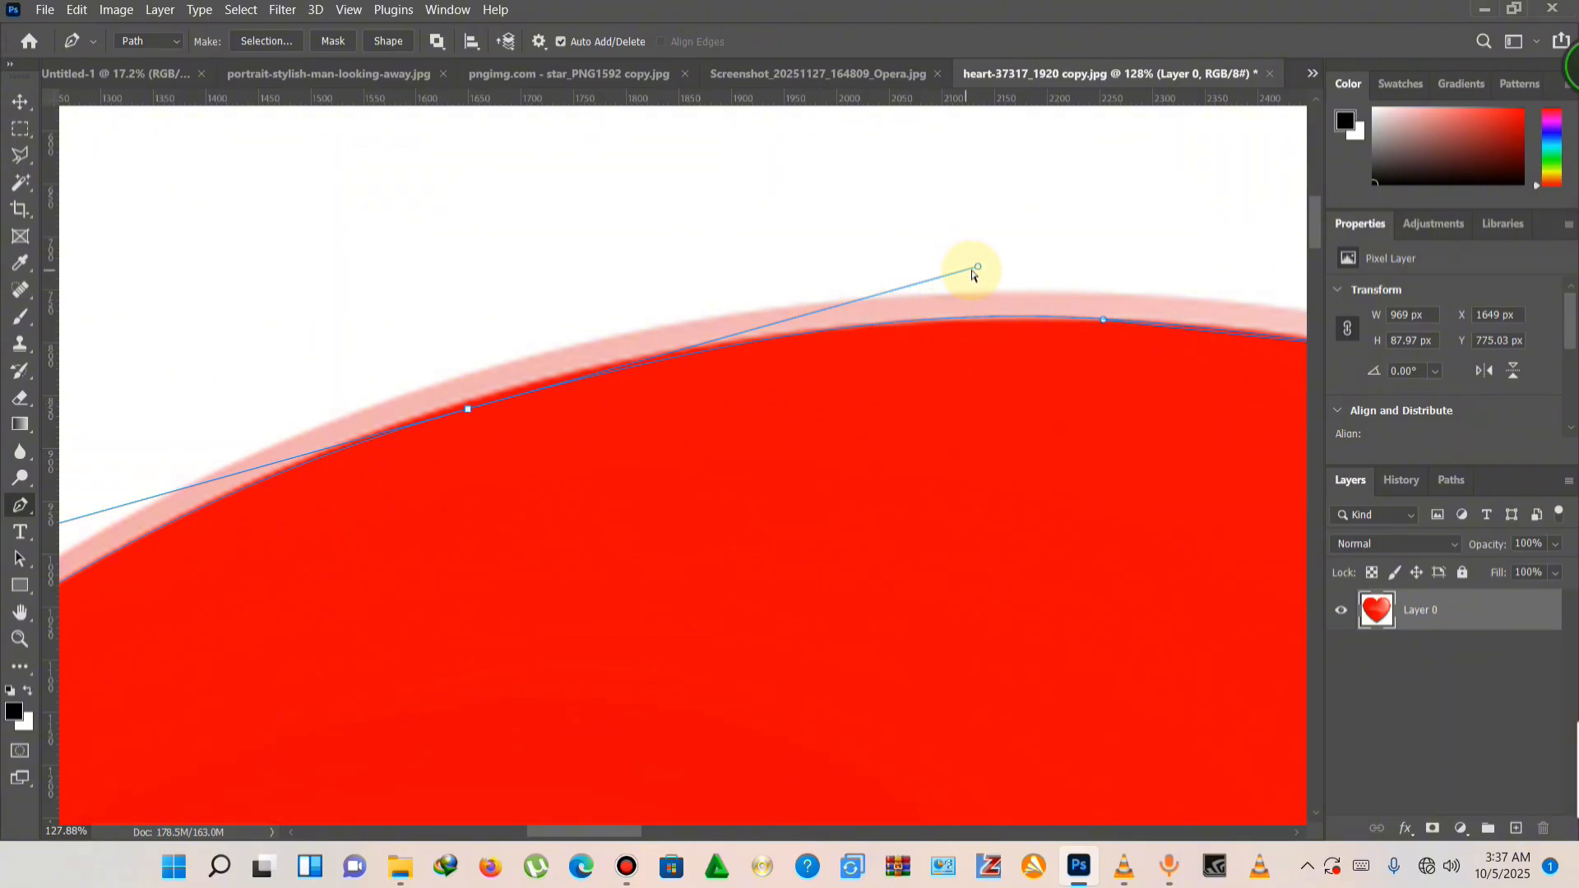
drag(467, 407, 467, 398)
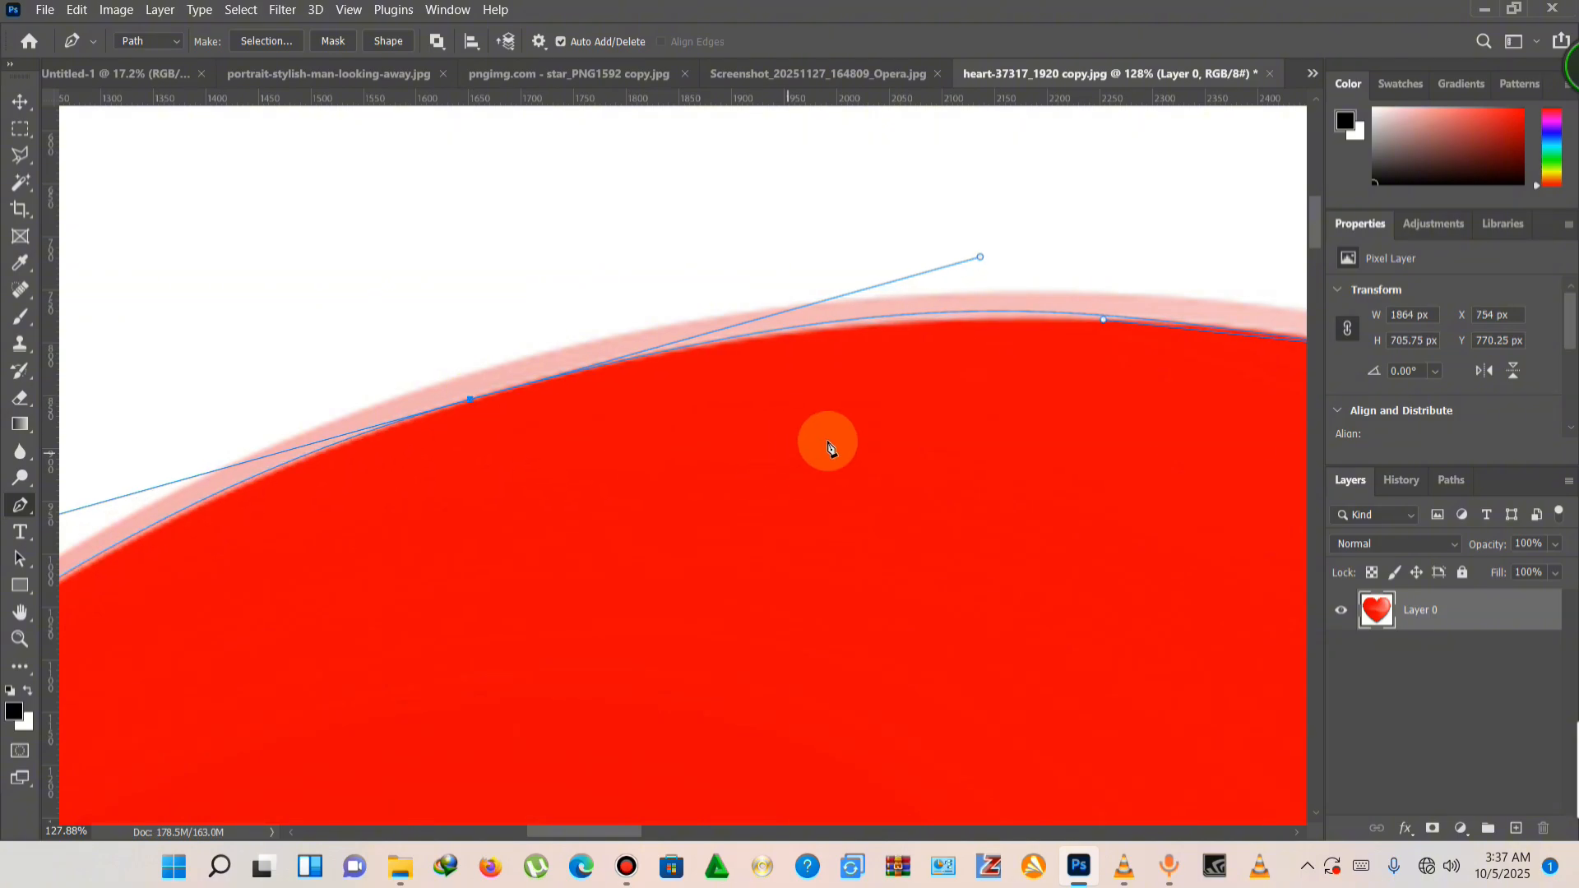
scroll(828, 444, down, 3)
scroll(878, 385, up, 3)
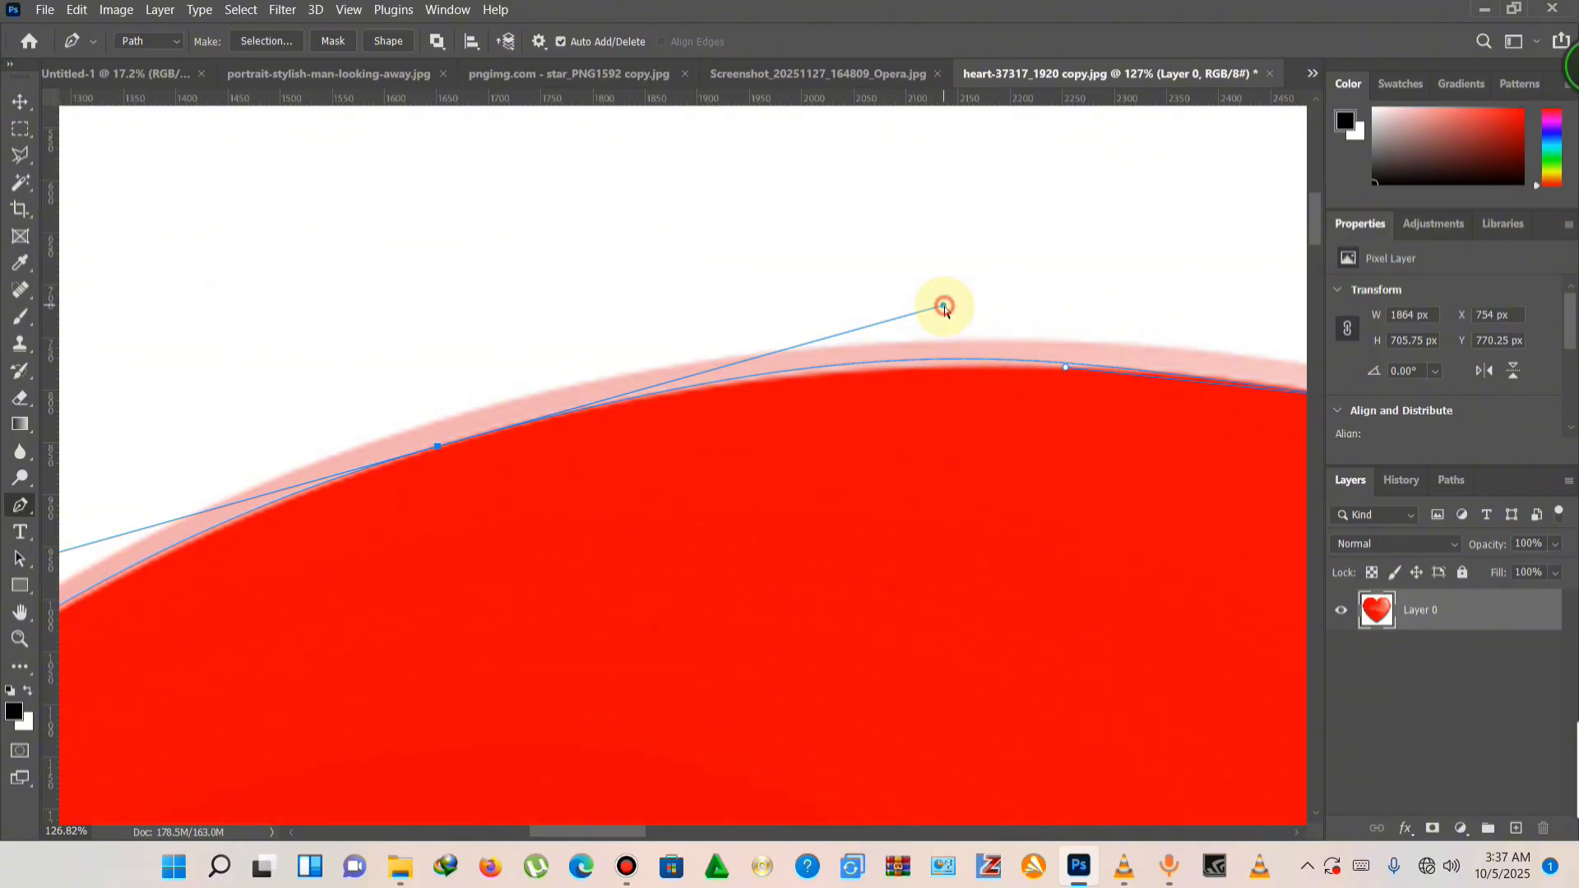
drag(944, 309, 945, 329)
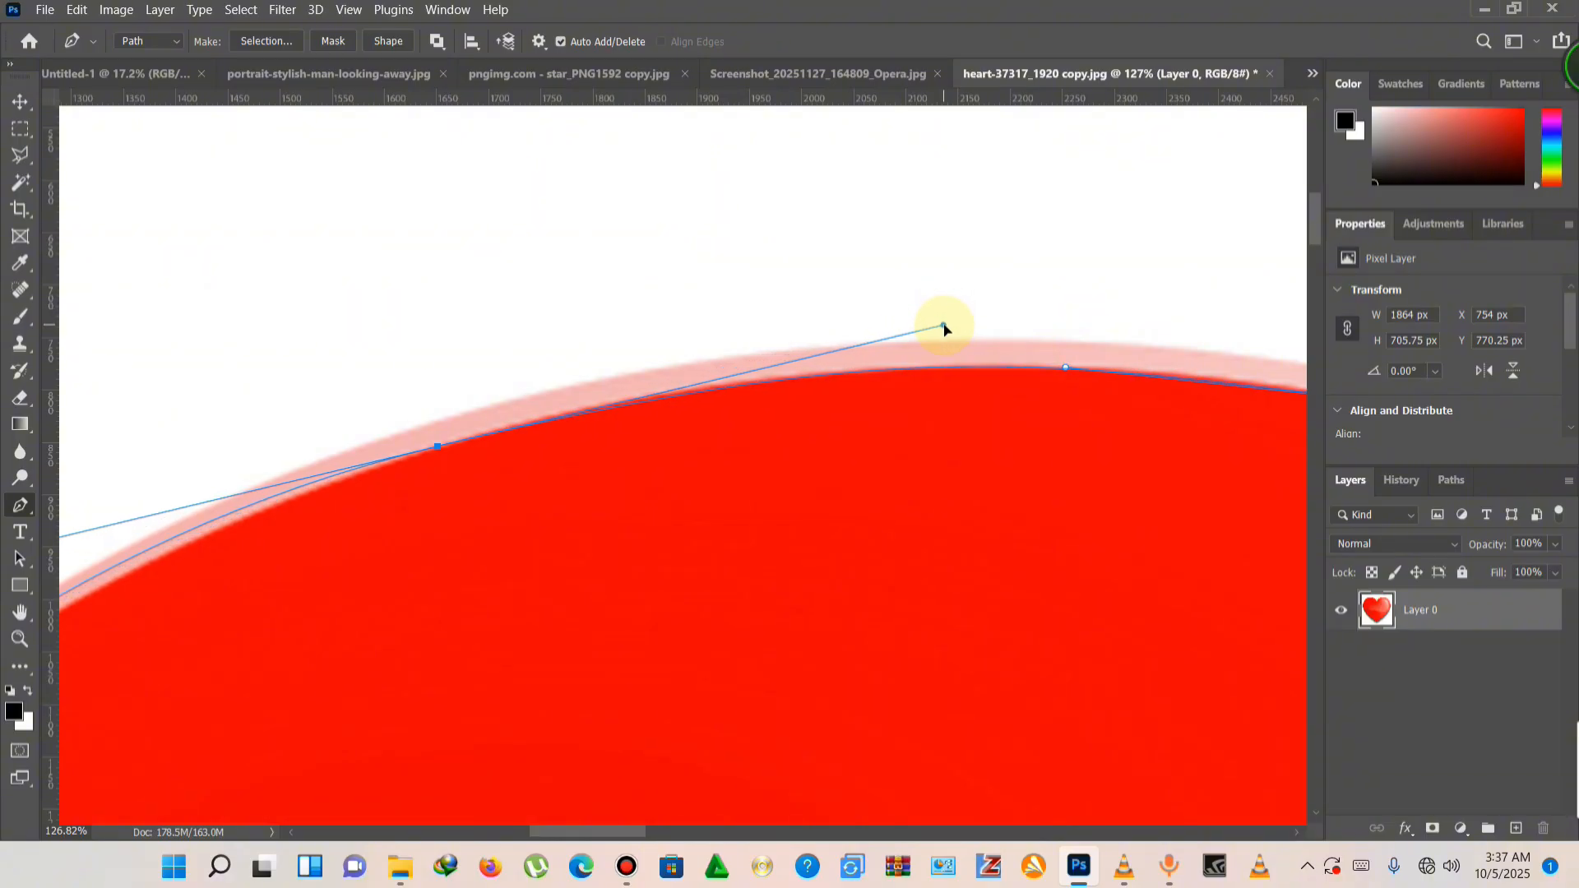
Step: Shorten the forward handle of the end anchor on the left lobe's top segment
scroll(634, 610, down, 10)
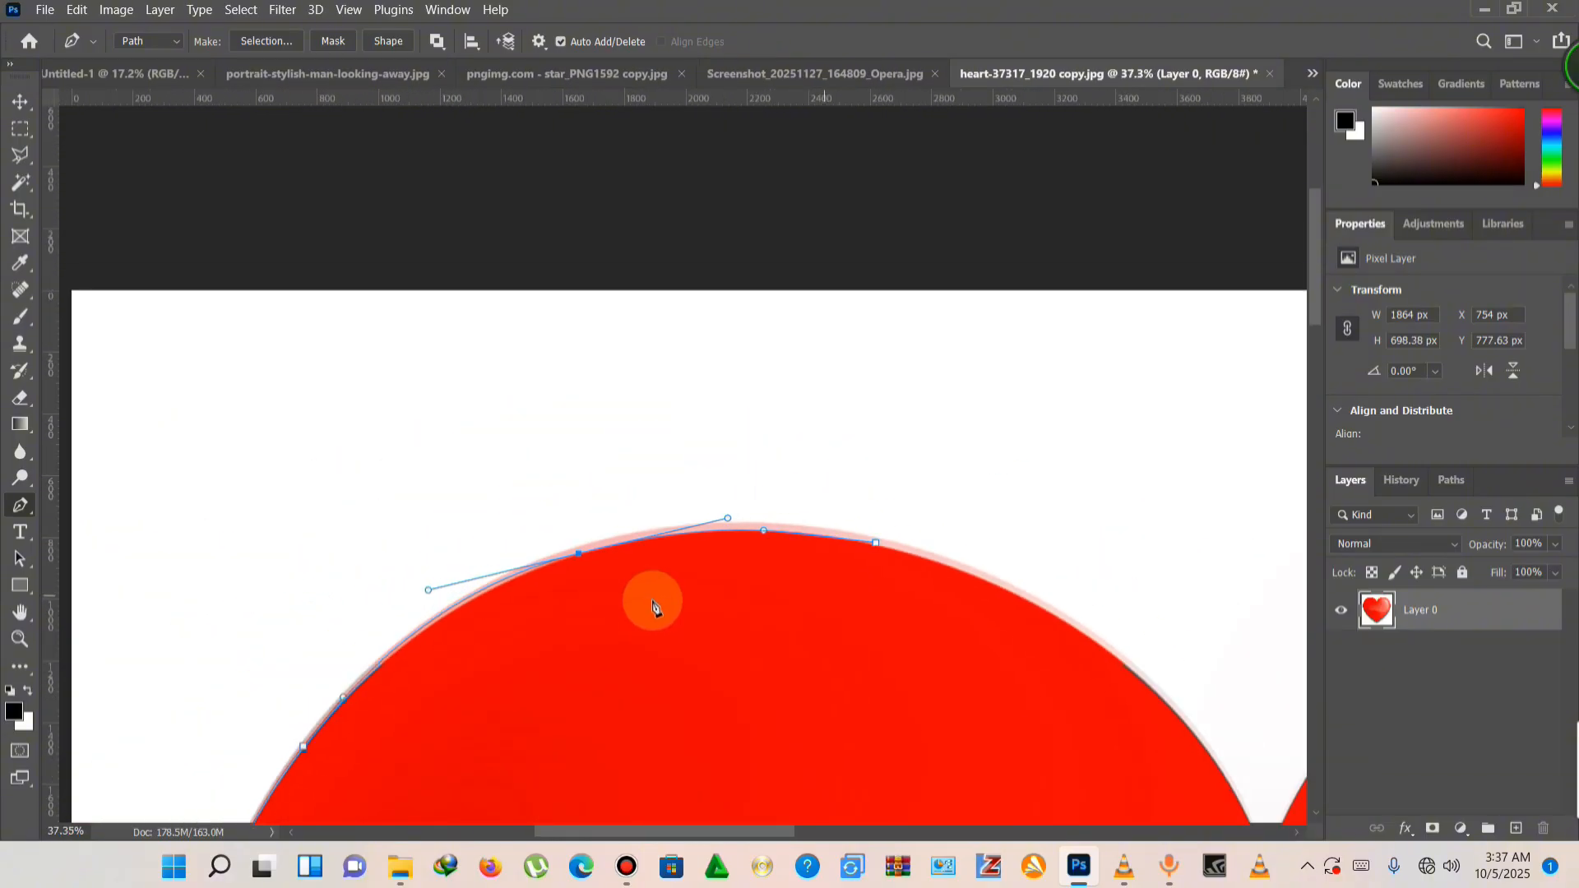
scroll(915, 618, up, 6)
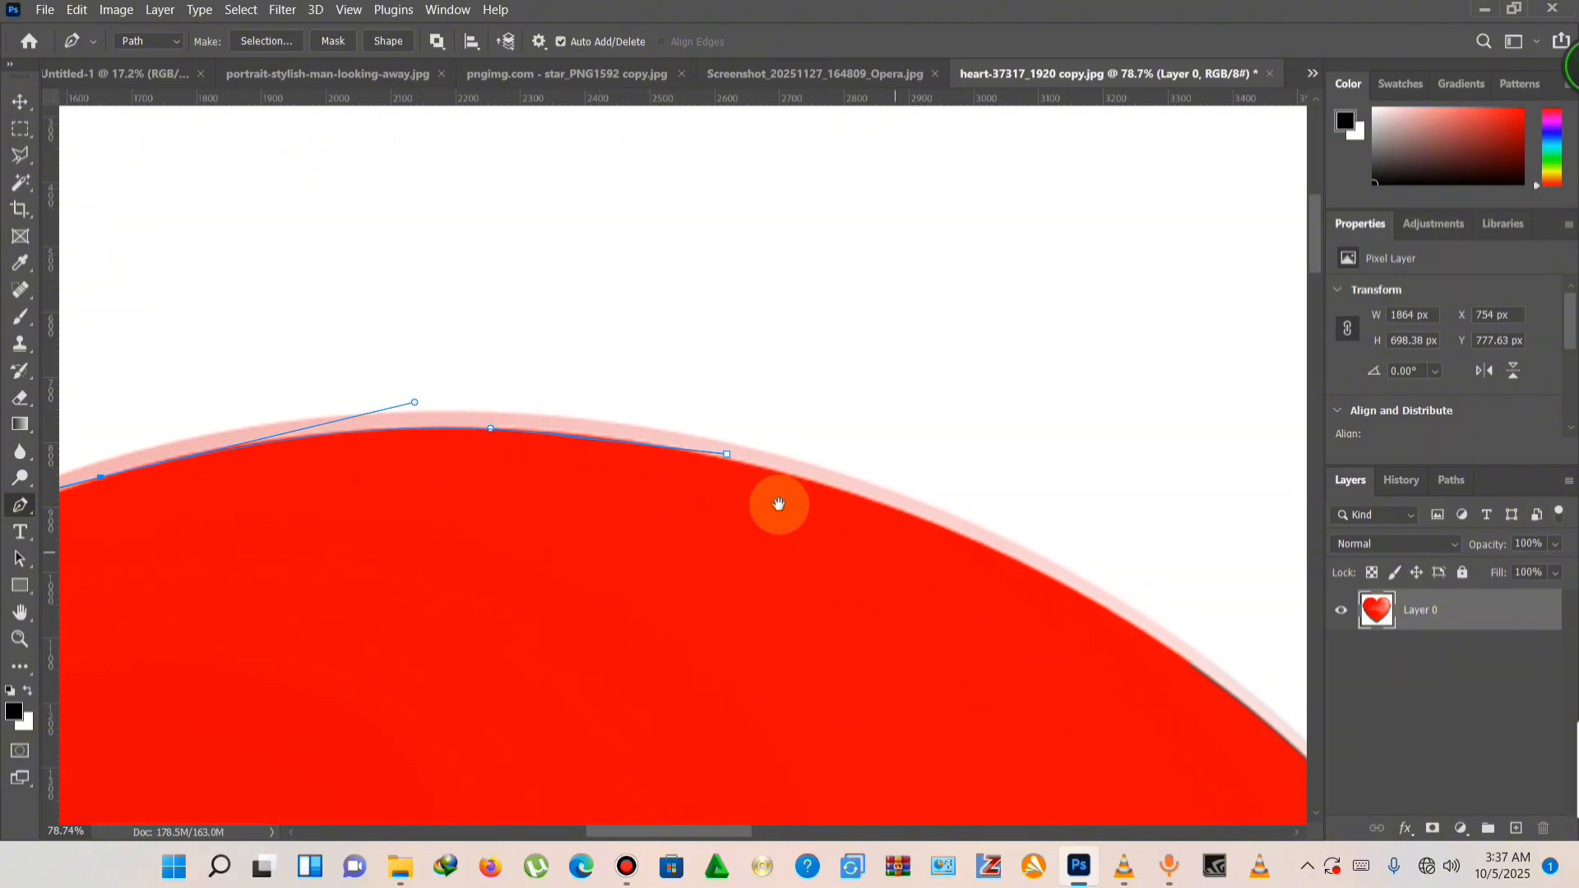
scroll(556, 477, up, 3)
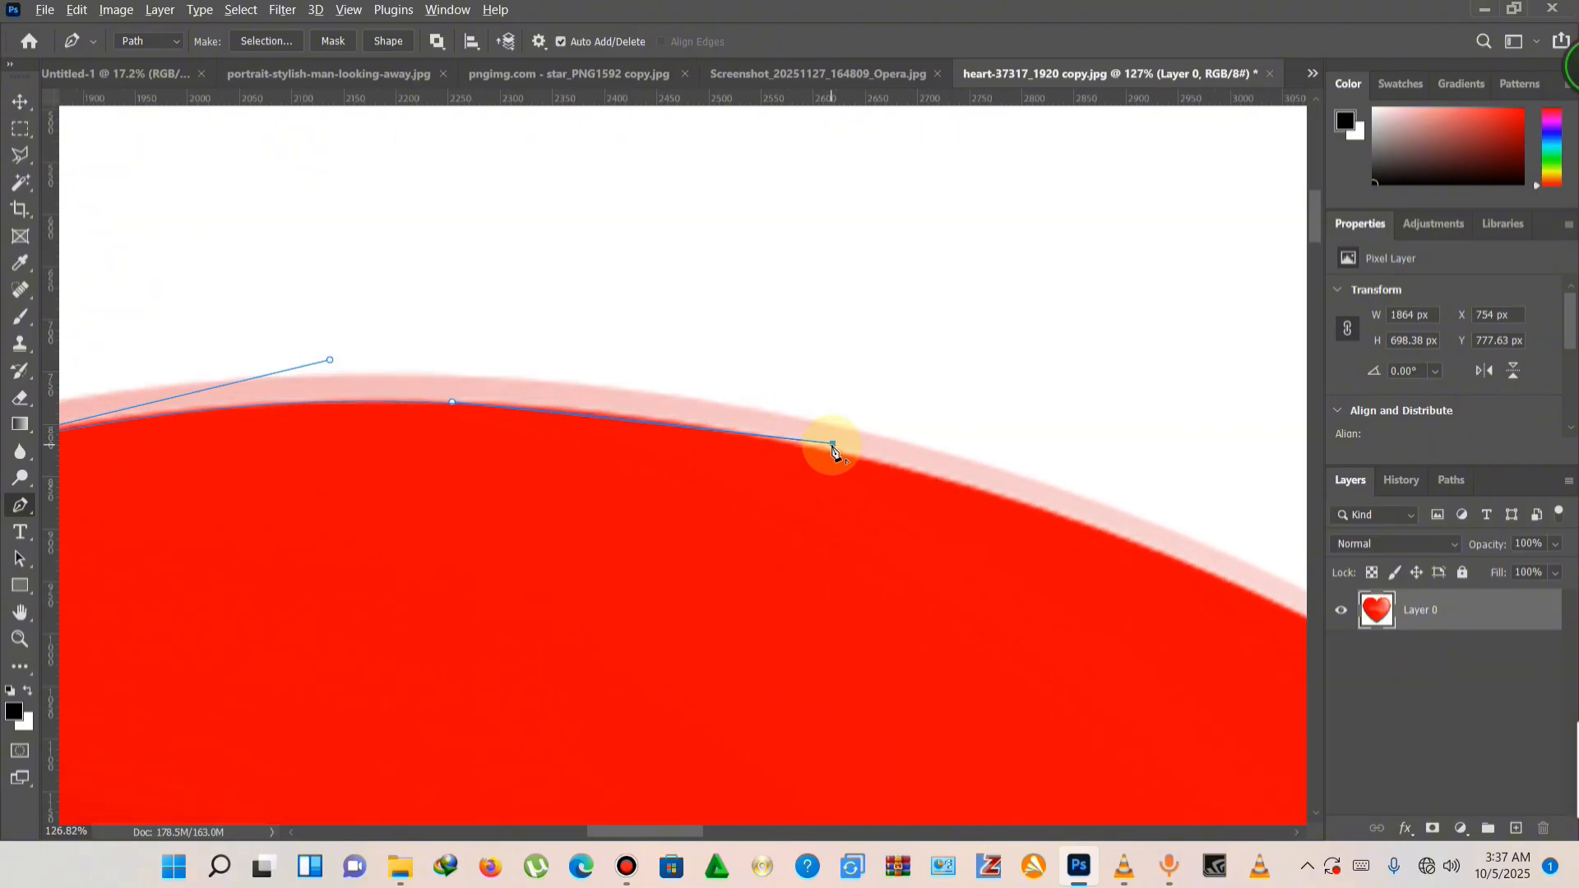
drag(832, 448, 660, 411)
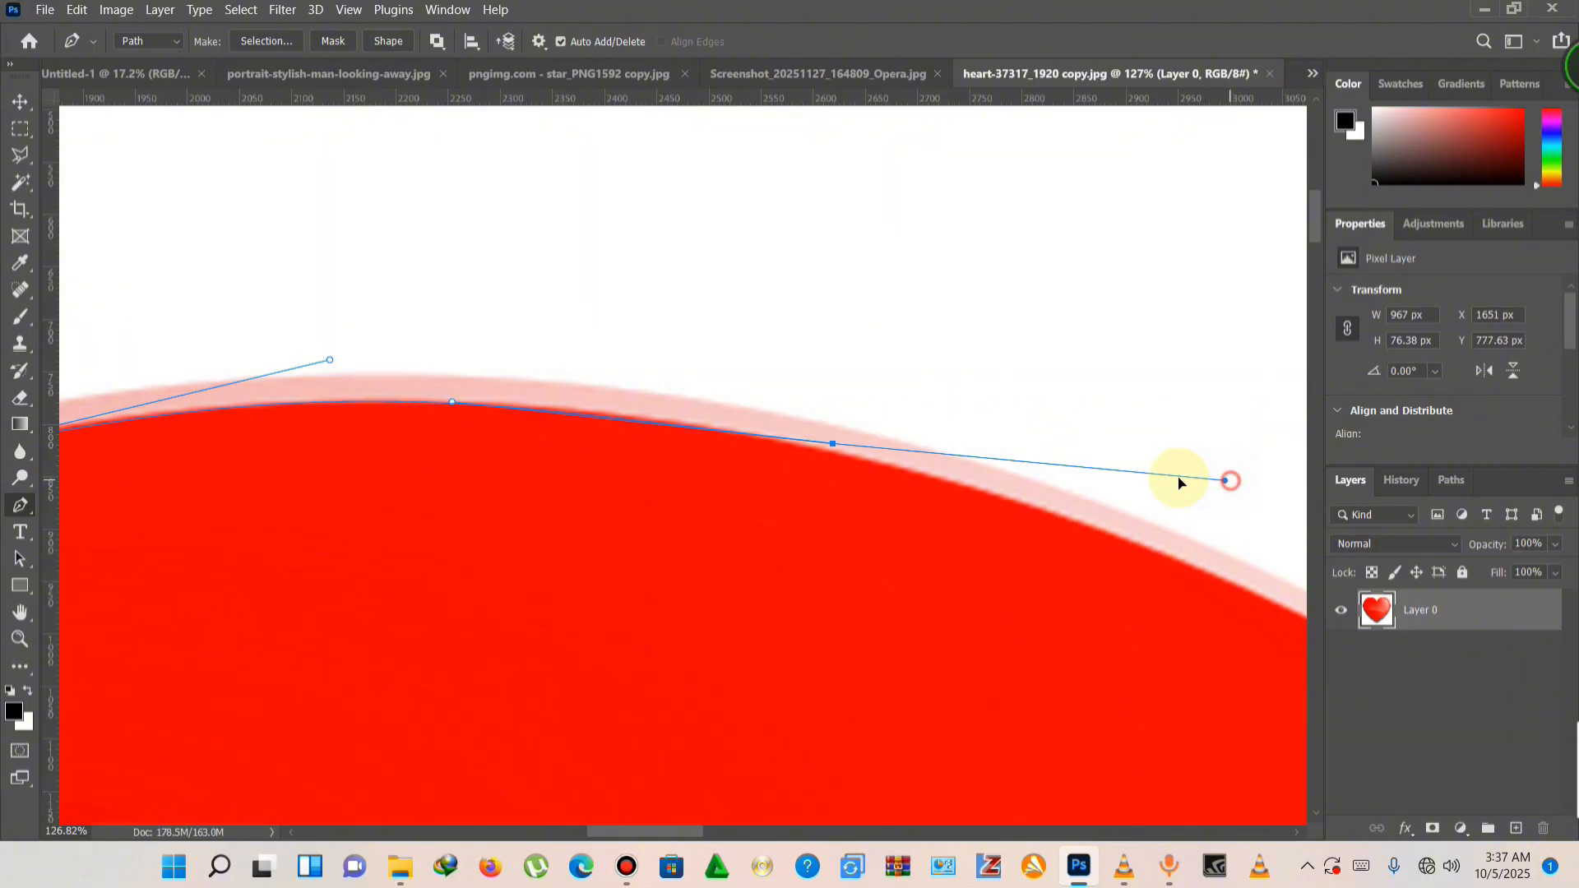
drag(1229, 480, 873, 449)
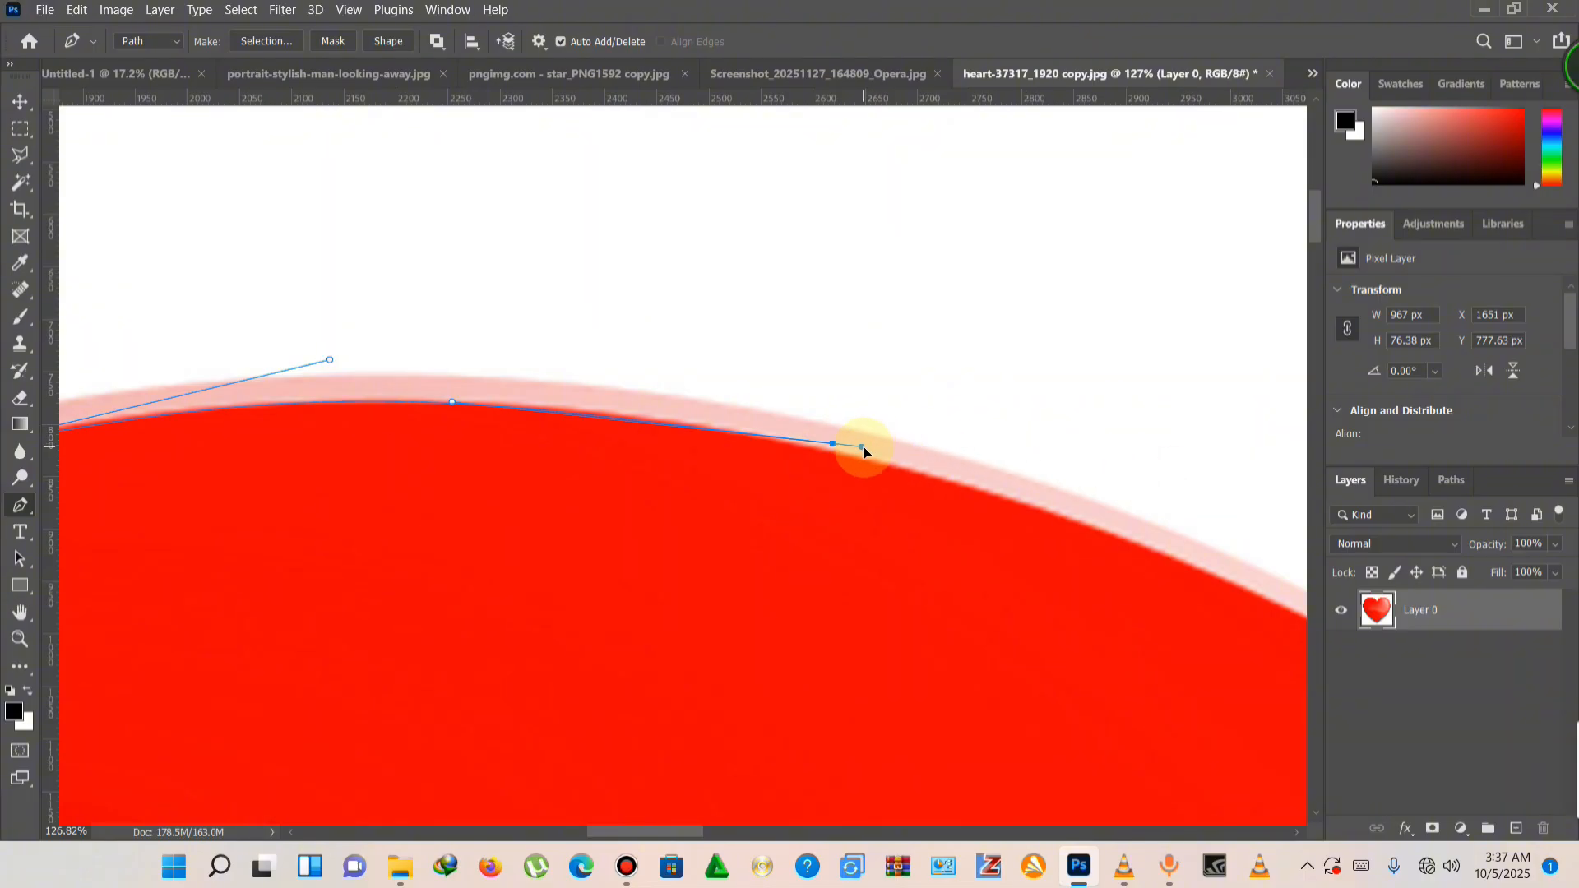
Step: Continue the path along the left lobe's upper edge toward the cleft with a curved segment about 343 × 116 px
scroll(862, 451, down, 1)
scroll(783, 416, up, 2)
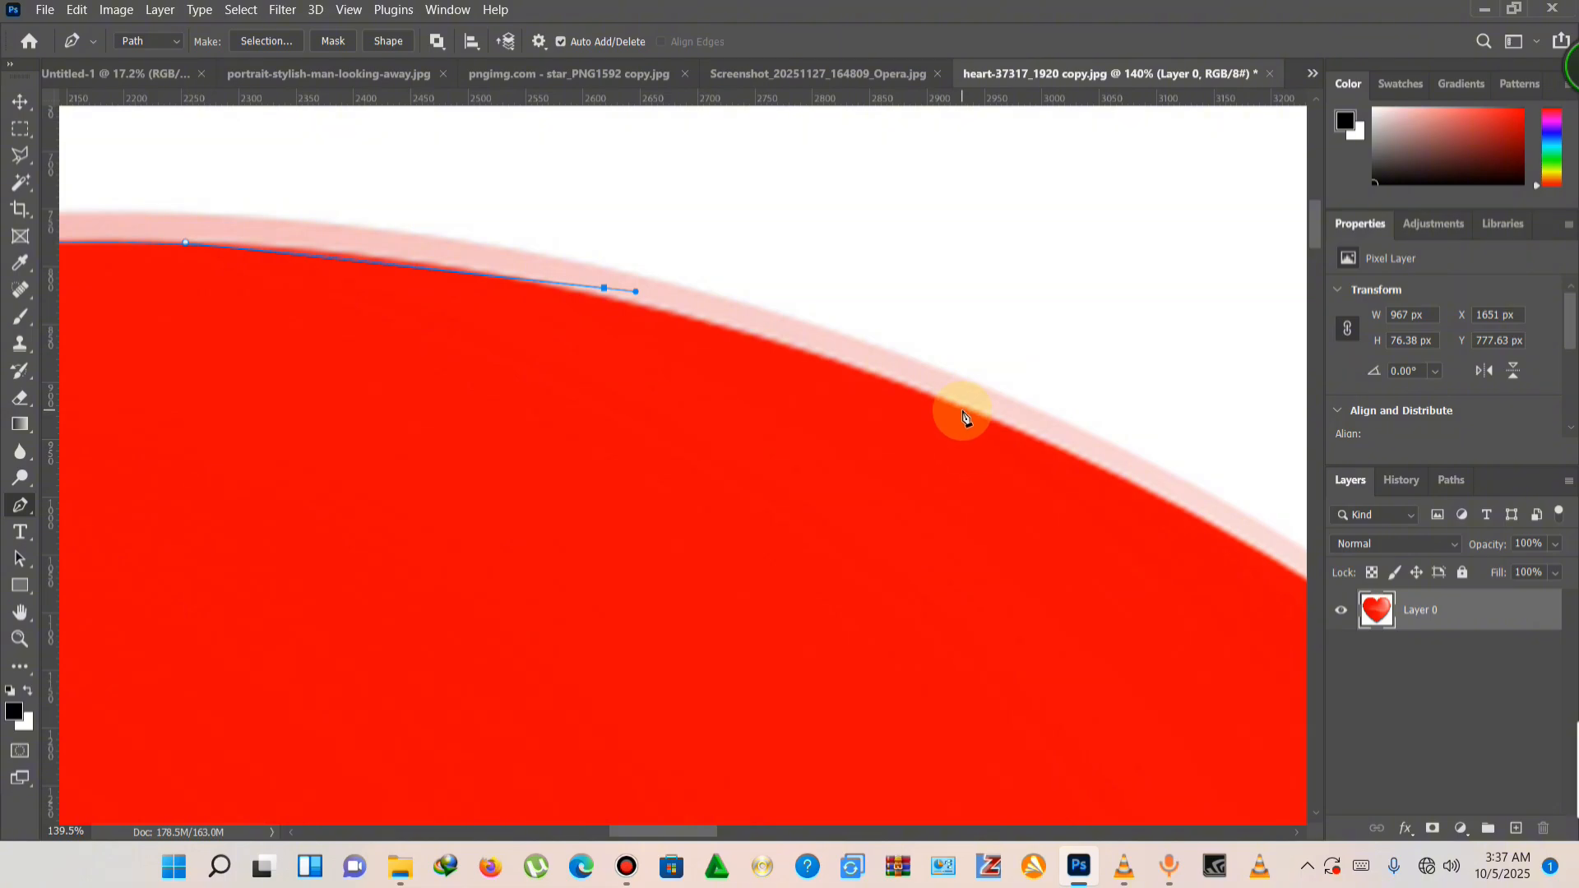
click(998, 422)
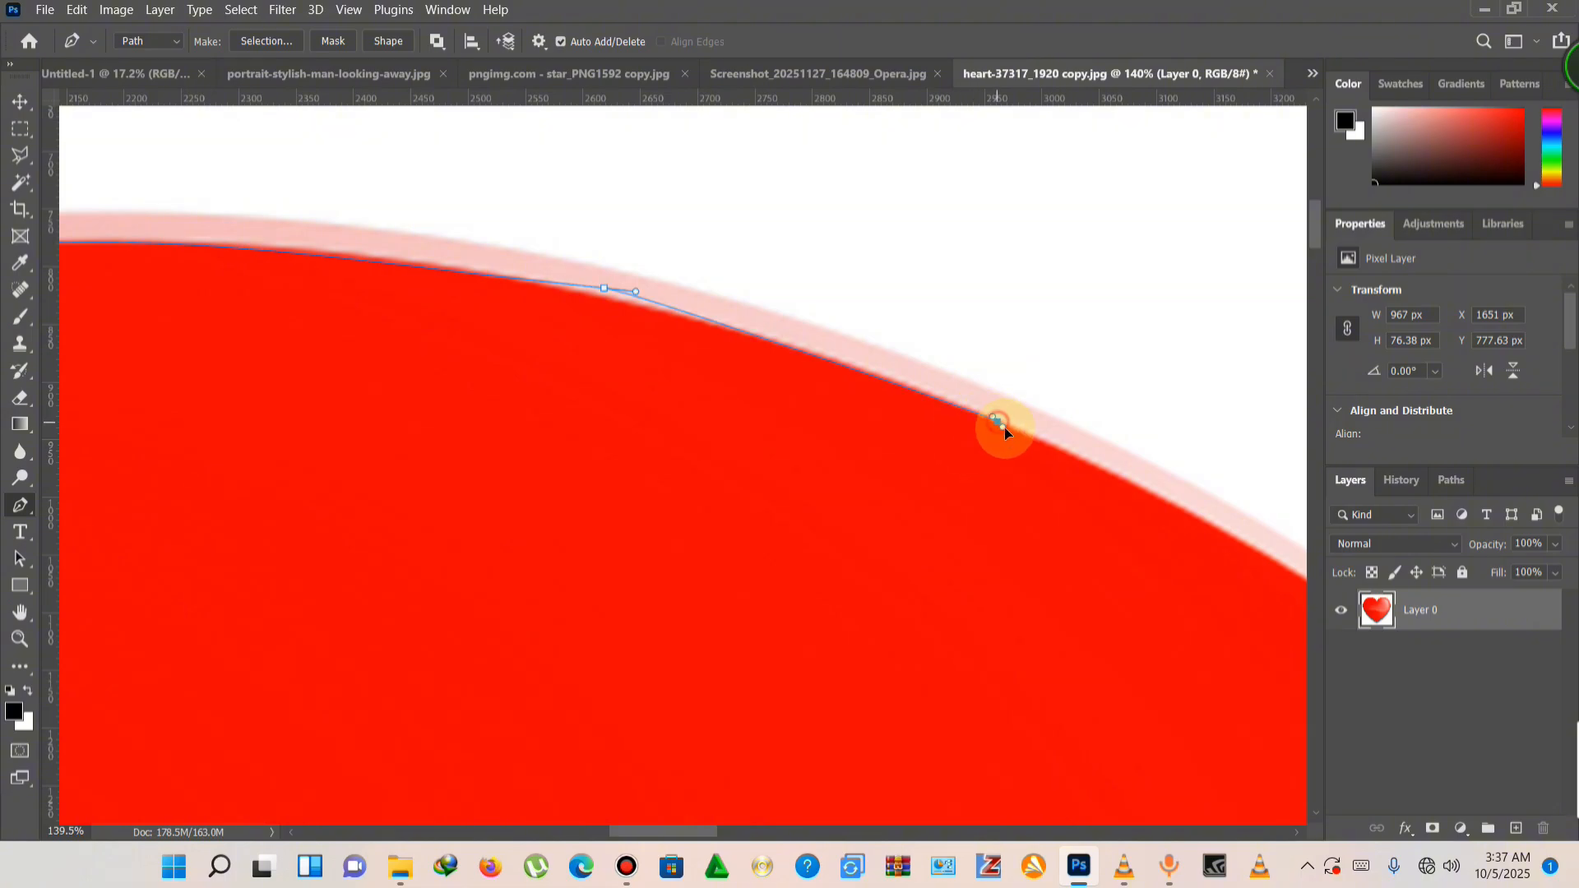
drag(1014, 444, 1097, 470)
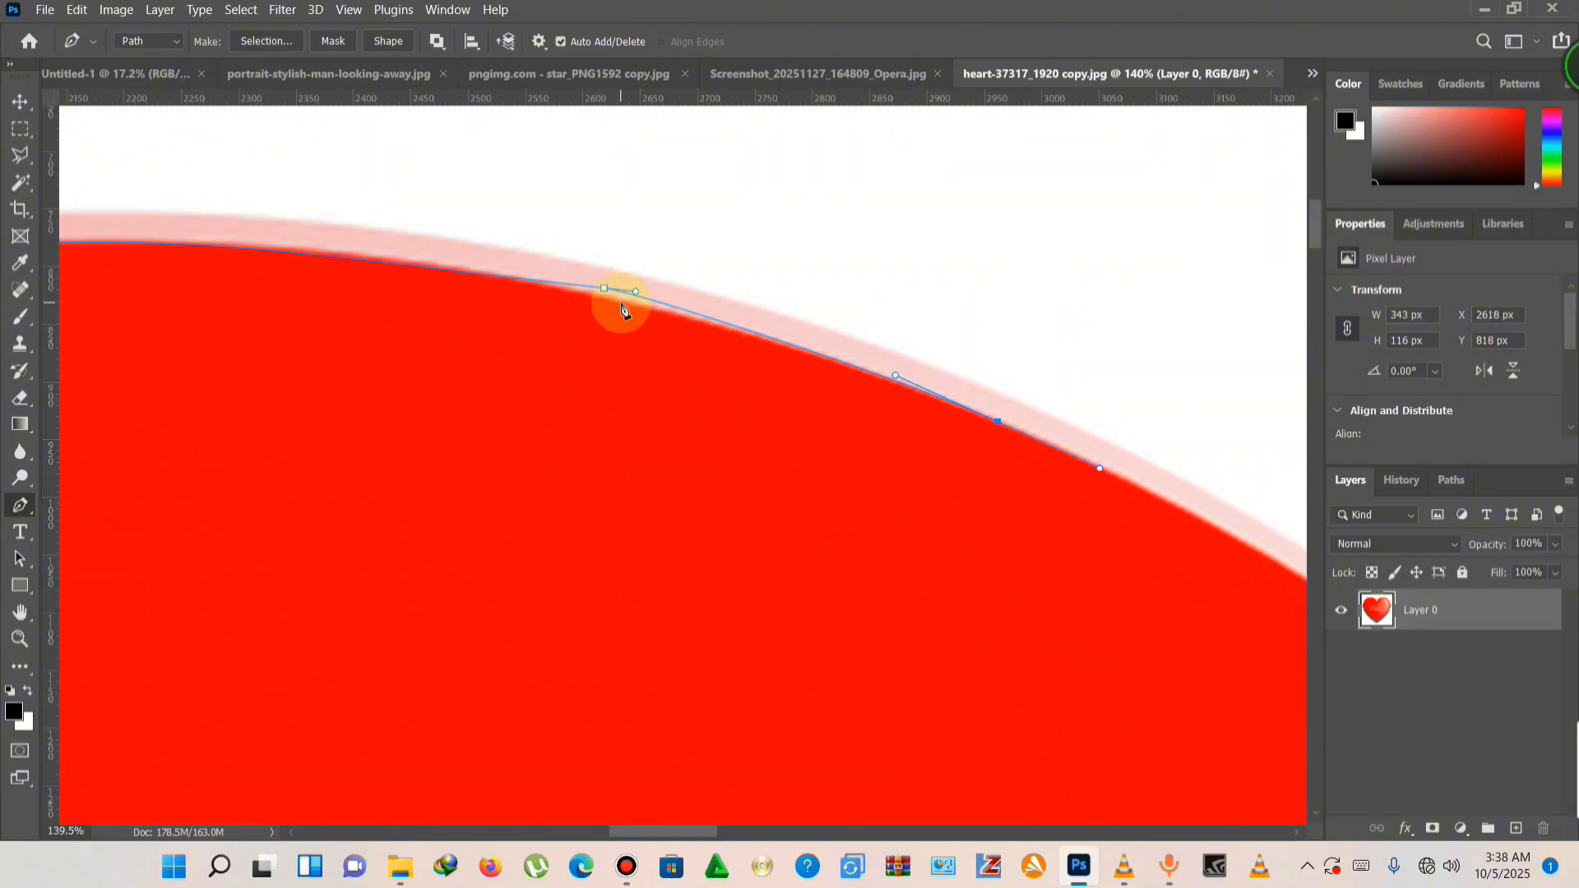
Step: Move the anchor between the last two segments onto the red edge and adjust its handles, making the pair about 1310 × 148 px
drag(635, 292, 633, 299)
drag(605, 289, 724, 322)
drag(487, 241, 487, 255)
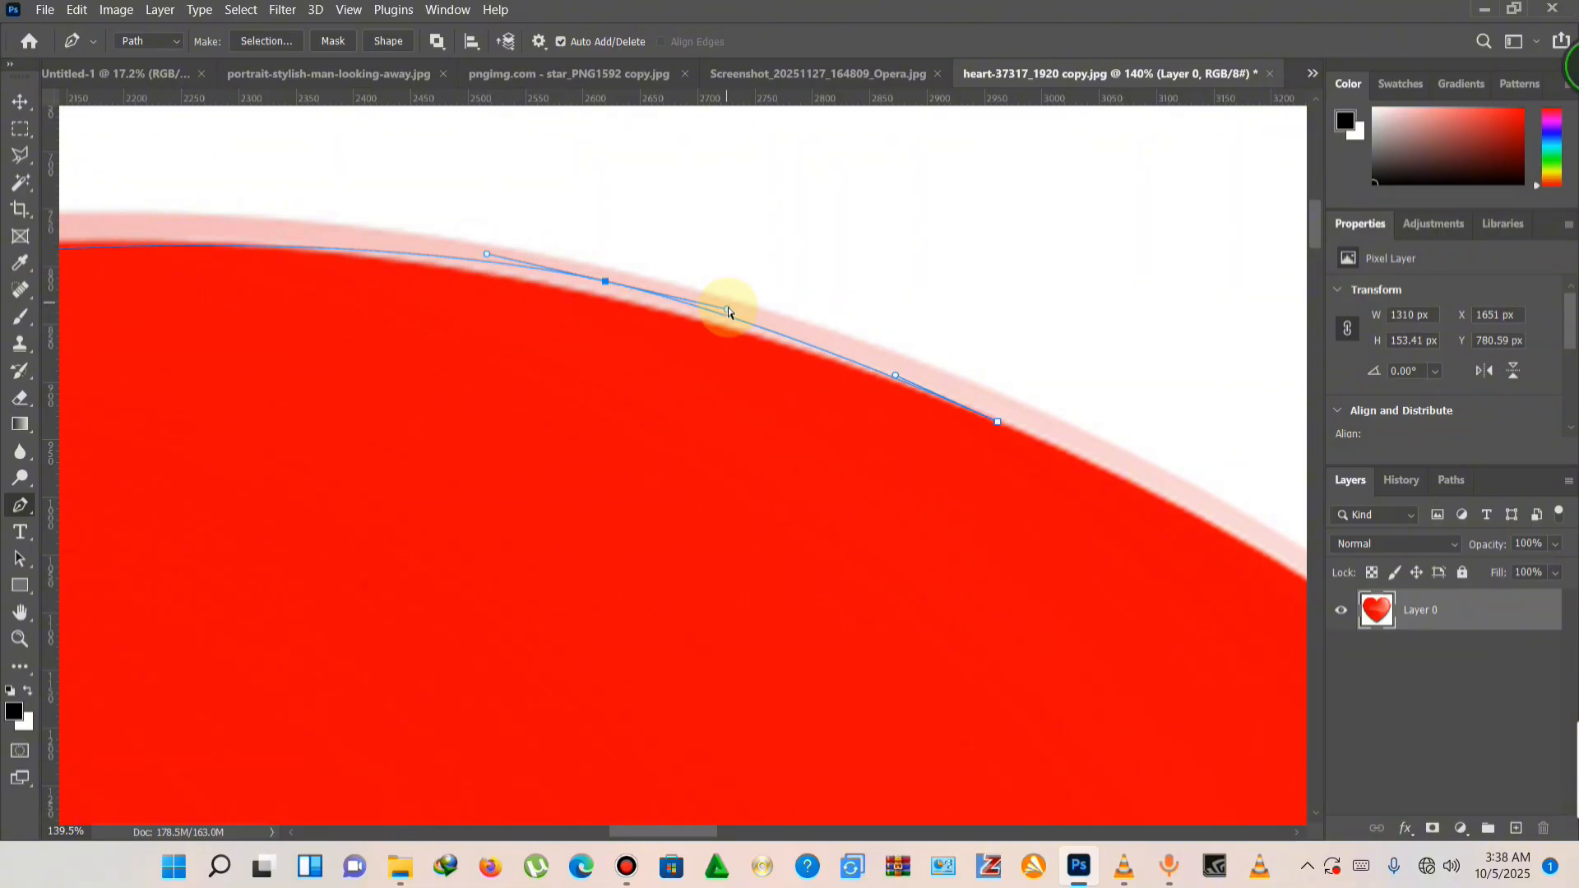
drag(725, 310, 727, 309)
click(486, 259)
drag(487, 256, 488, 260)
drag(727, 308, 725, 323)
drag(602, 284, 589, 292)
drag(713, 330, 722, 322)
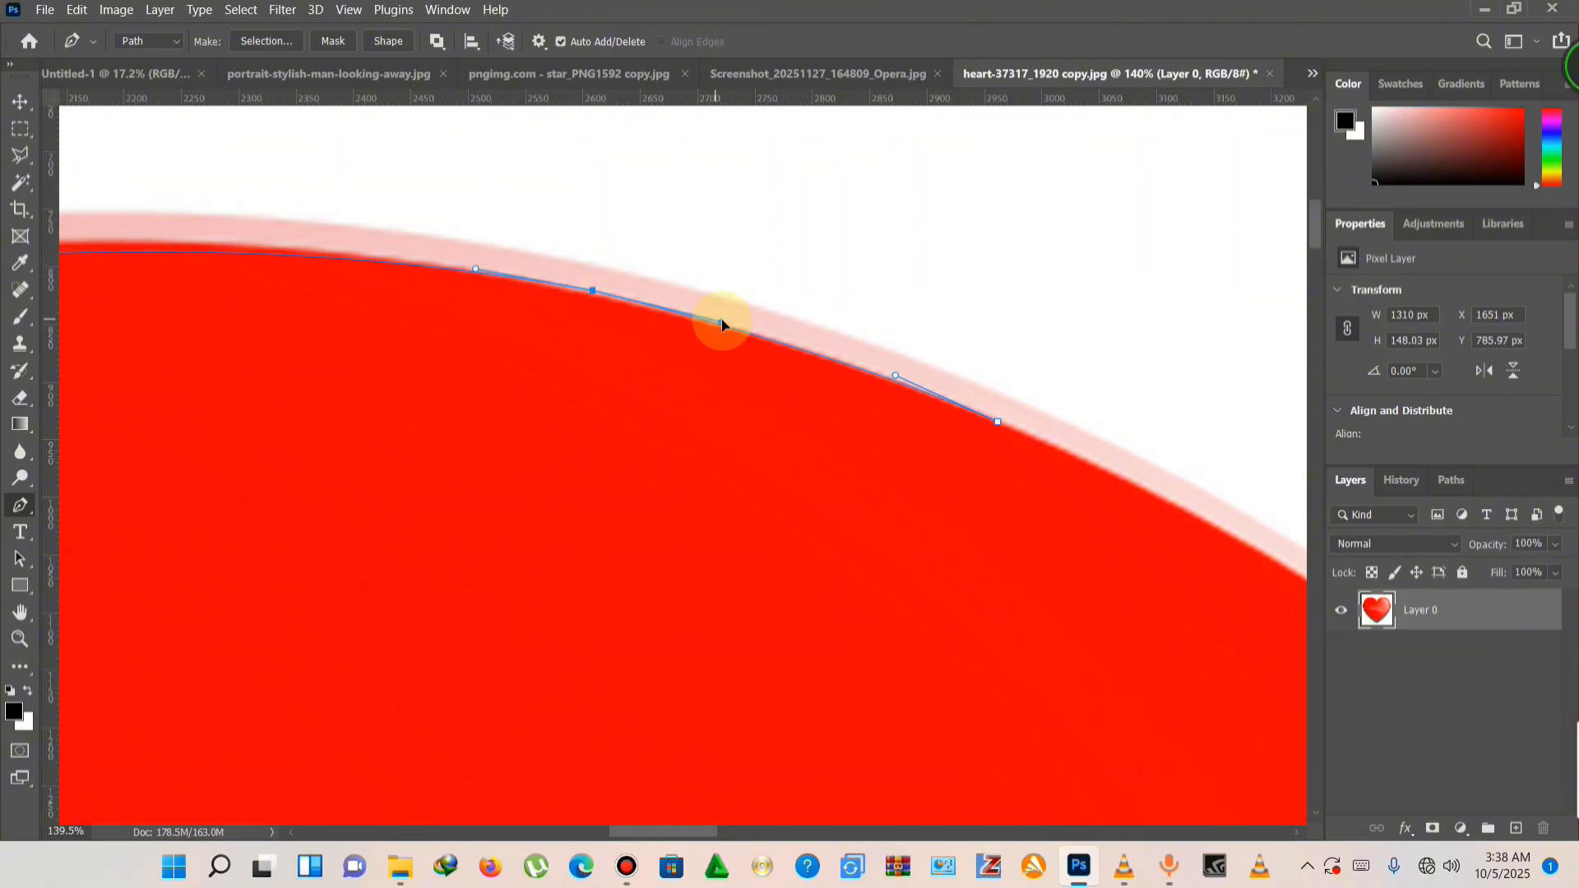
Step: Raise the handle controlling the curve over the left lobe's peak, making the last two segments together about 1310 × 157 px
scroll(576, 313, down, 8)
drag(443, 319, 810, 403)
scroll(699, 345, up, 5)
drag(685, 301, 684, 284)
scroll(778, 362, down, 6)
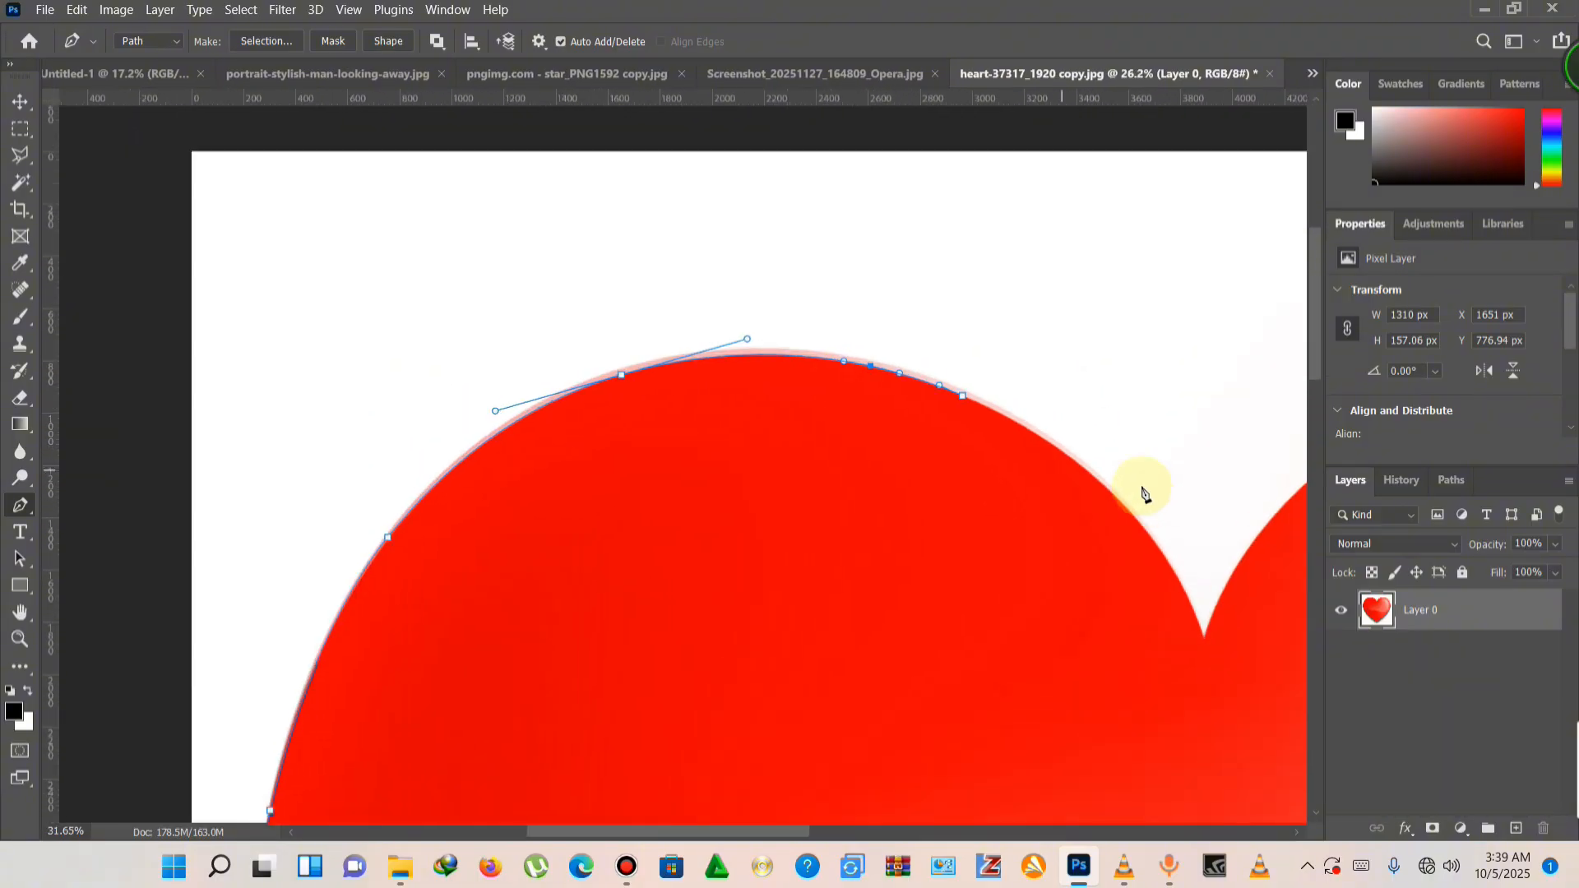
Step: Continue the path down the left lobe's inner side with curved segments, the last about 185 × 170 px
scroll(1101, 459, up, 6)
drag(825, 348, 840, 368)
drag(1031, 492, 1040, 575)
scroll(963, 531, down, 6)
scroll(1001, 551, up, 6)
drag(1076, 646, 1001, 507)
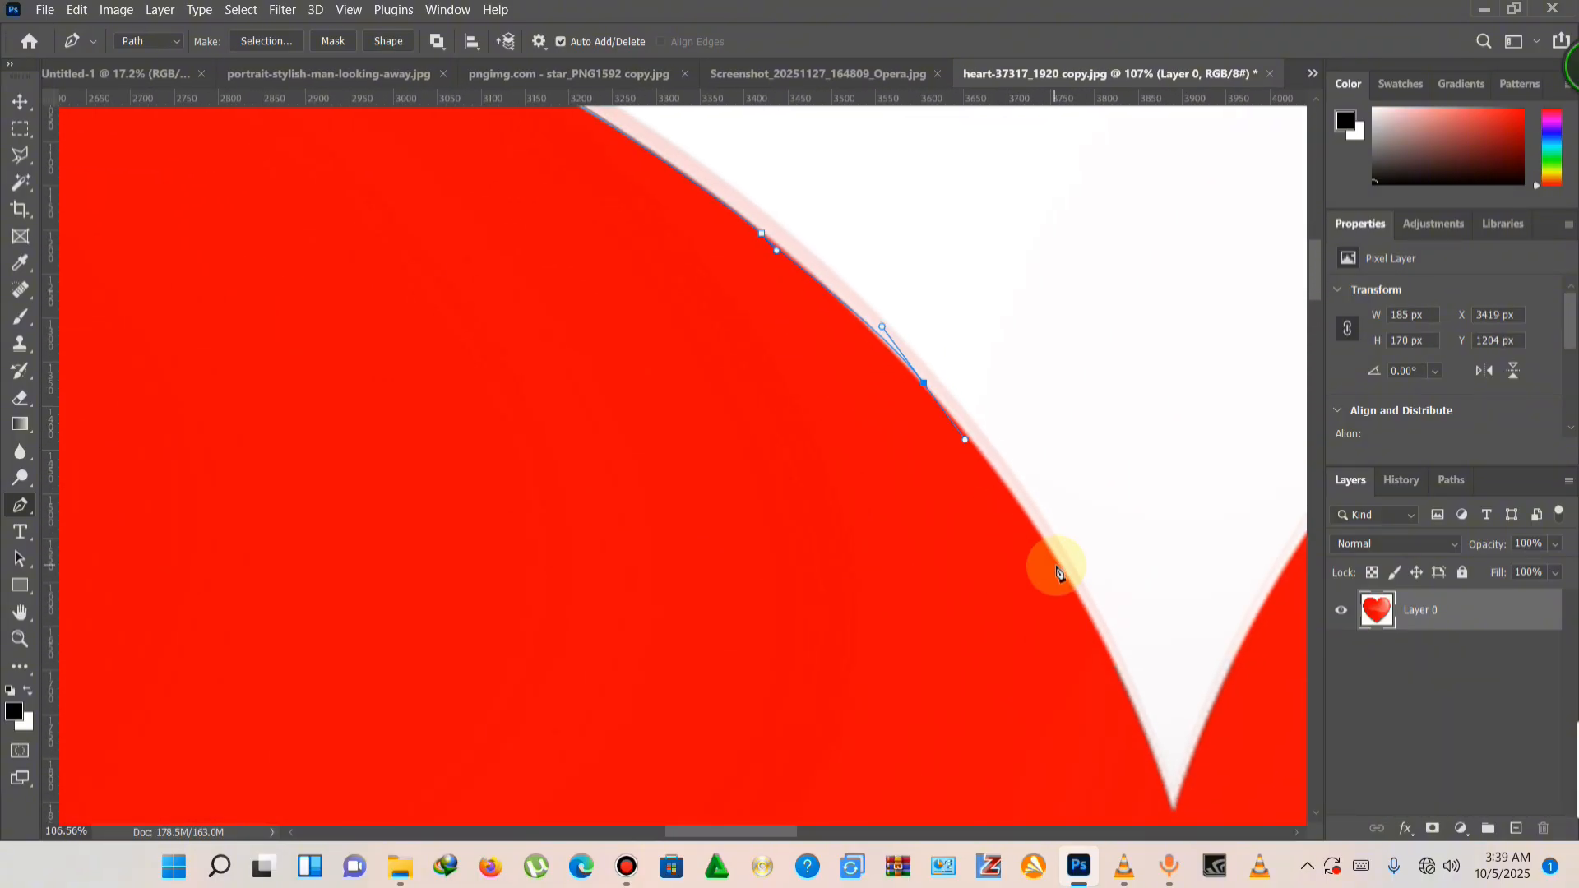
Step: Extend the path to the heart's cleft with short curved segments, the one ending just above the cleft about 94 × 184 px
drag(1057, 555, 1073, 589)
drag(1139, 721, 1141, 736)
drag(1132, 700, 1023, 563)
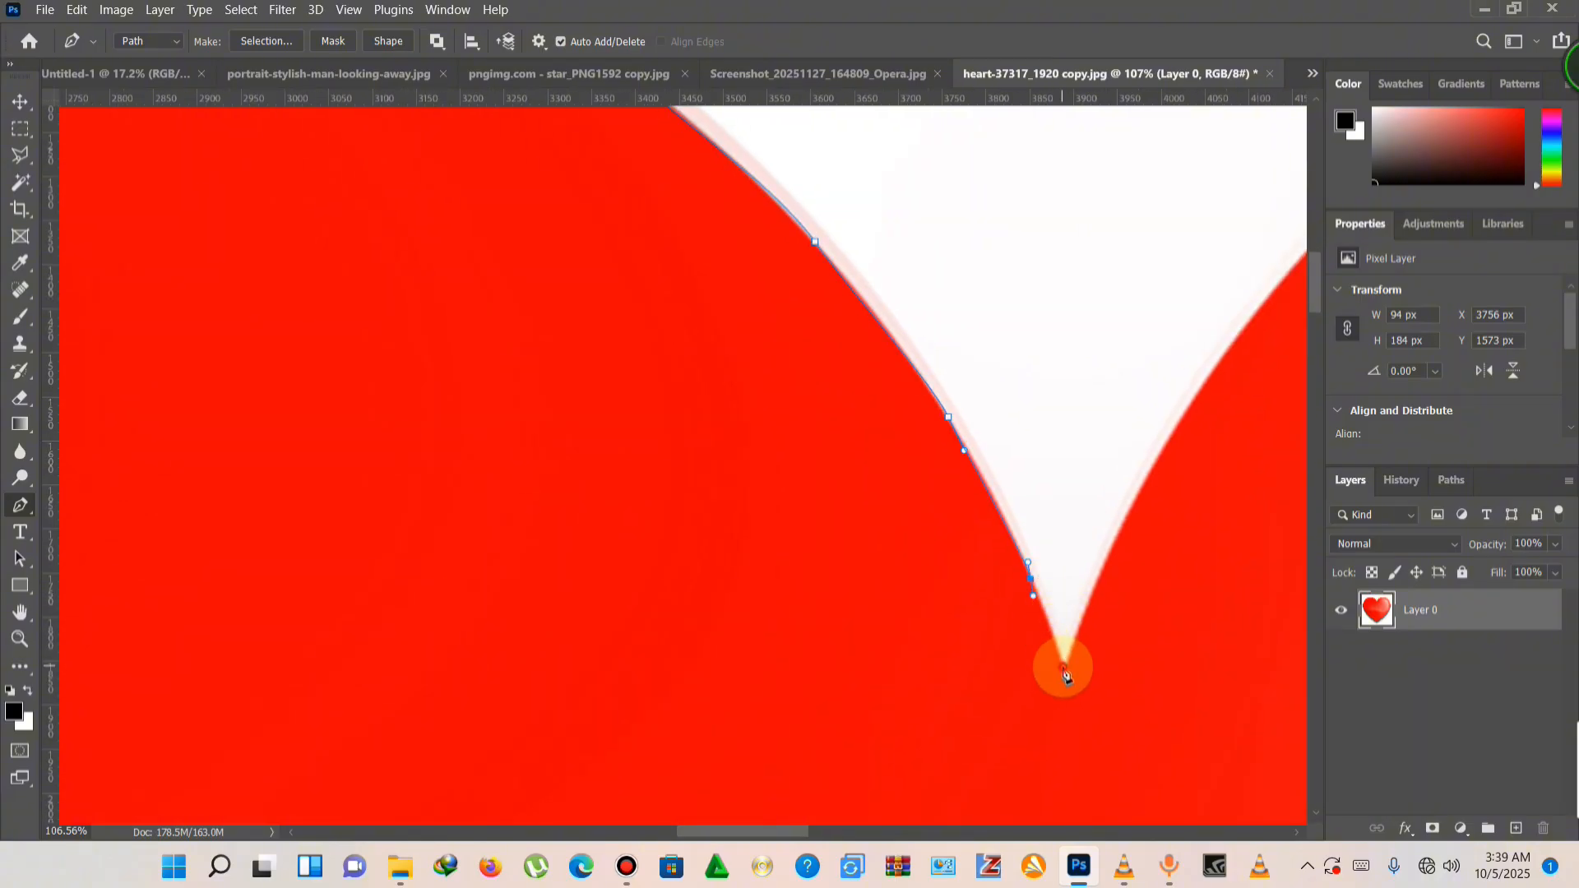
drag(1062, 655, 1065, 679)
Step: Continue the path from the cleft up the right lobe's inner side with curved segments, the last two about 348 × 310 px and 449 × 228 px
drag(1197, 403, 1019, 516)
drag(1096, 405, 1167, 333)
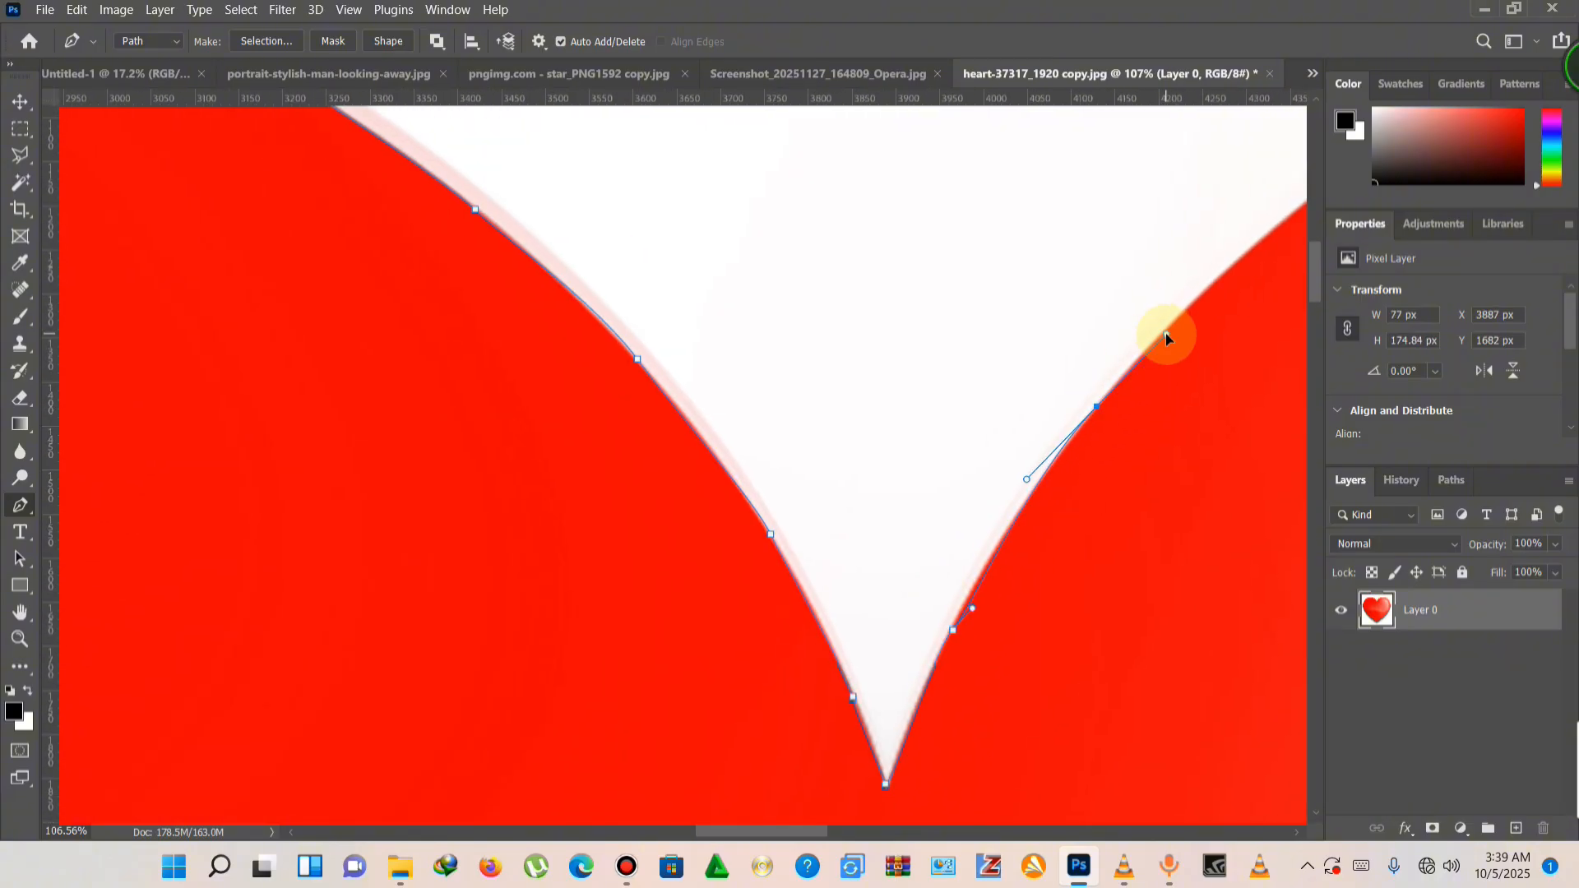
drag(1146, 280, 762, 484)
drag(1018, 334, 784, 484)
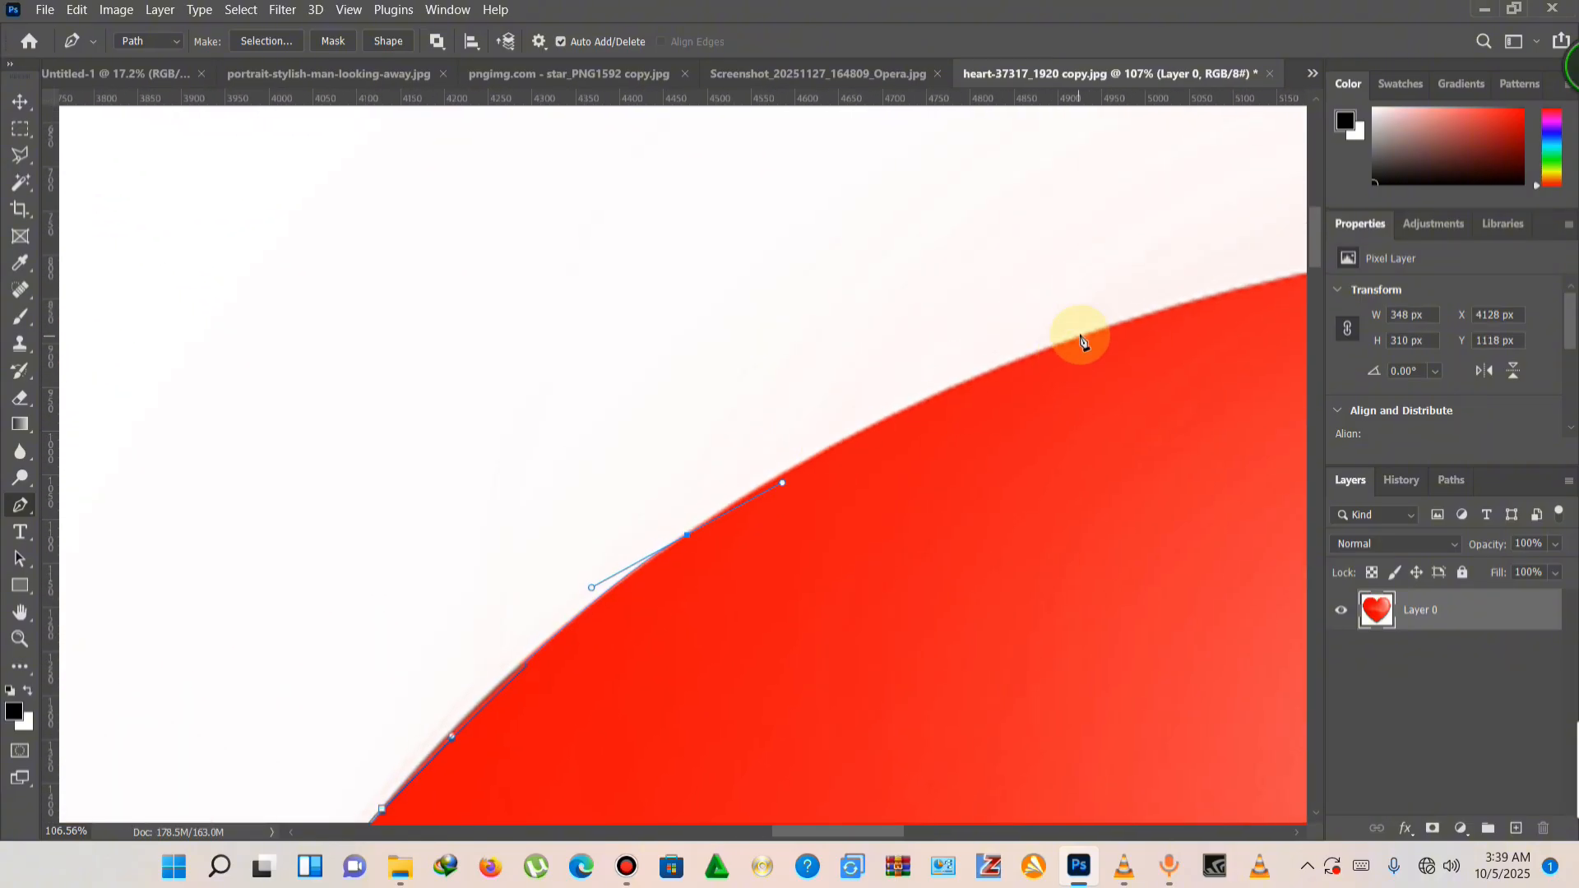
drag(1081, 334, 1209, 296)
Step: Adjust the start anchor and handles of the last segment to follow the red edge, making it about 442 × 221 px
scroll(759, 522, up, 4)
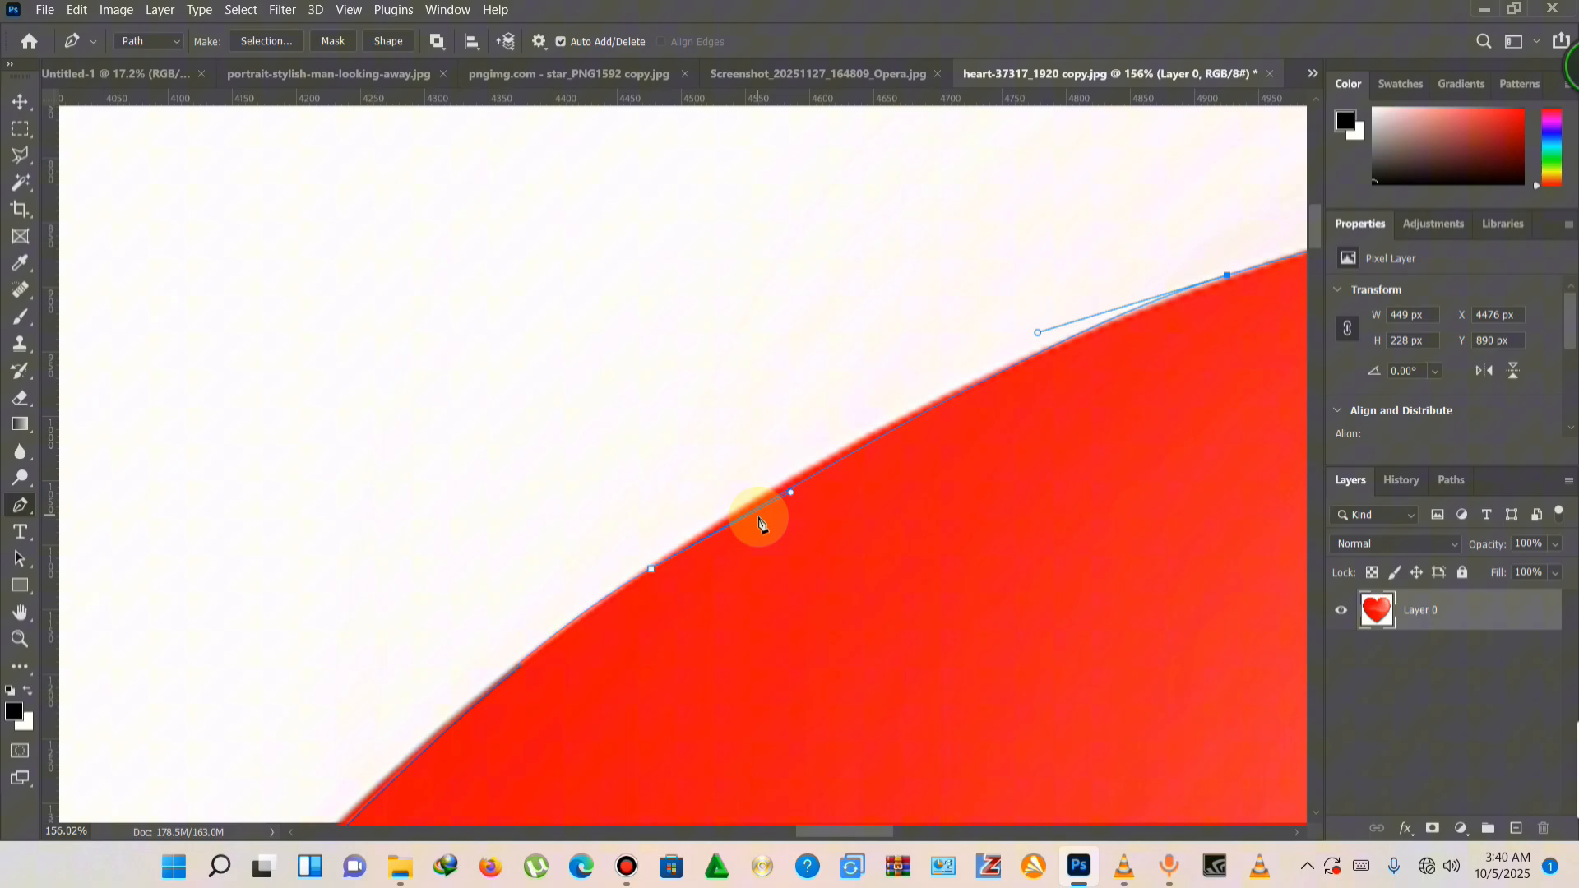
click(793, 493)
drag(652, 569, 516, 641)
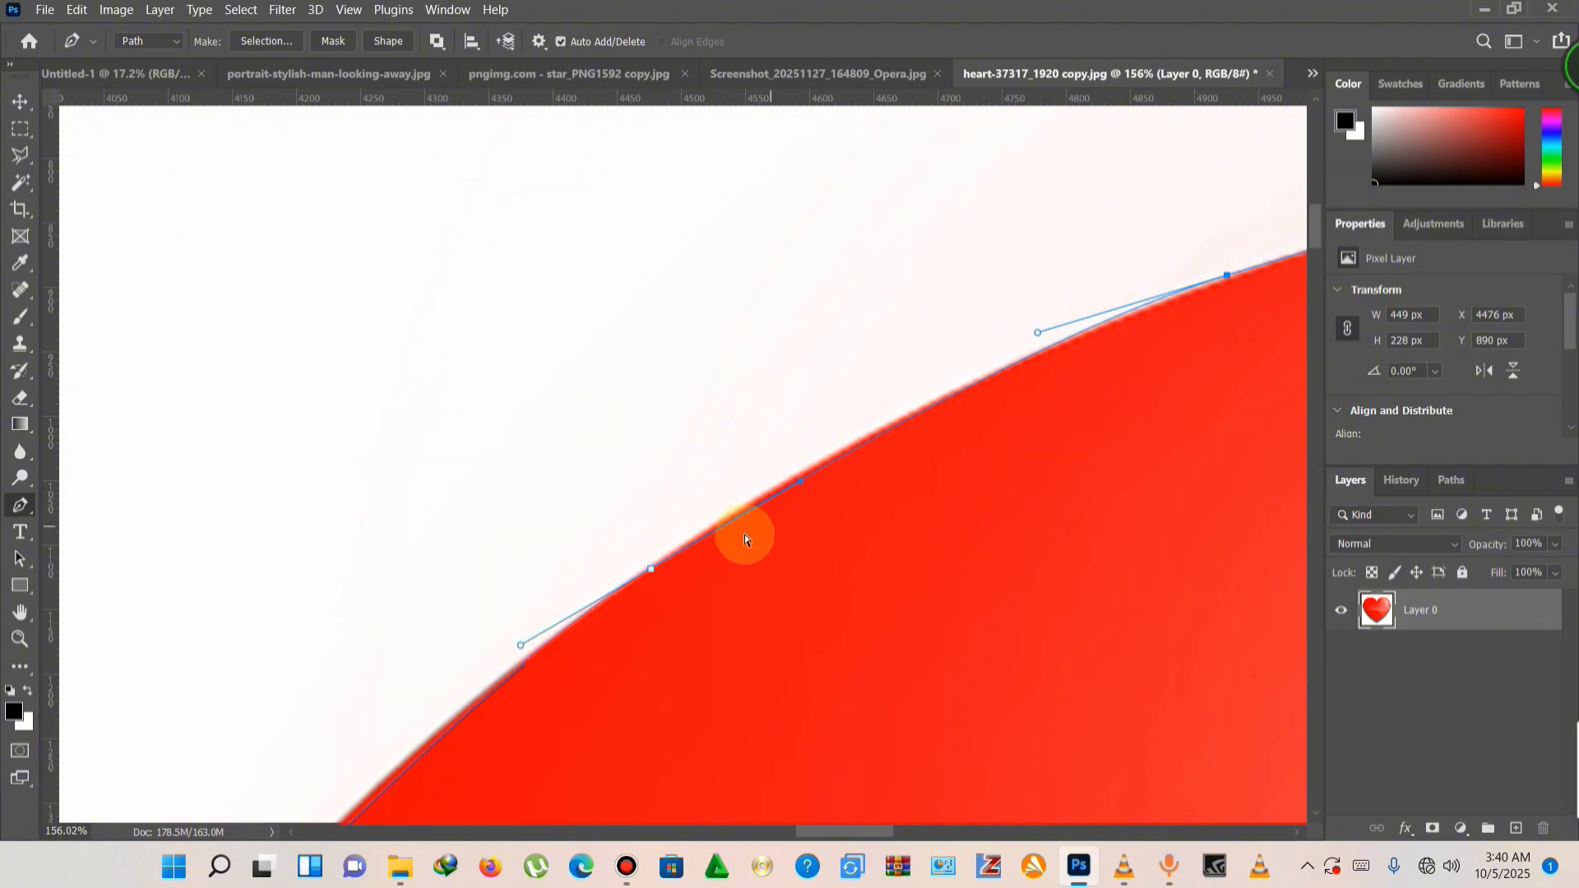
drag(651, 569, 660, 559)
Step: Trace the right lobe's top with two curved segments and adjust the anchor between them, making the second about 486 × 16 px
drag(1114, 434, 818, 557)
scroll(818, 557, down, 5)
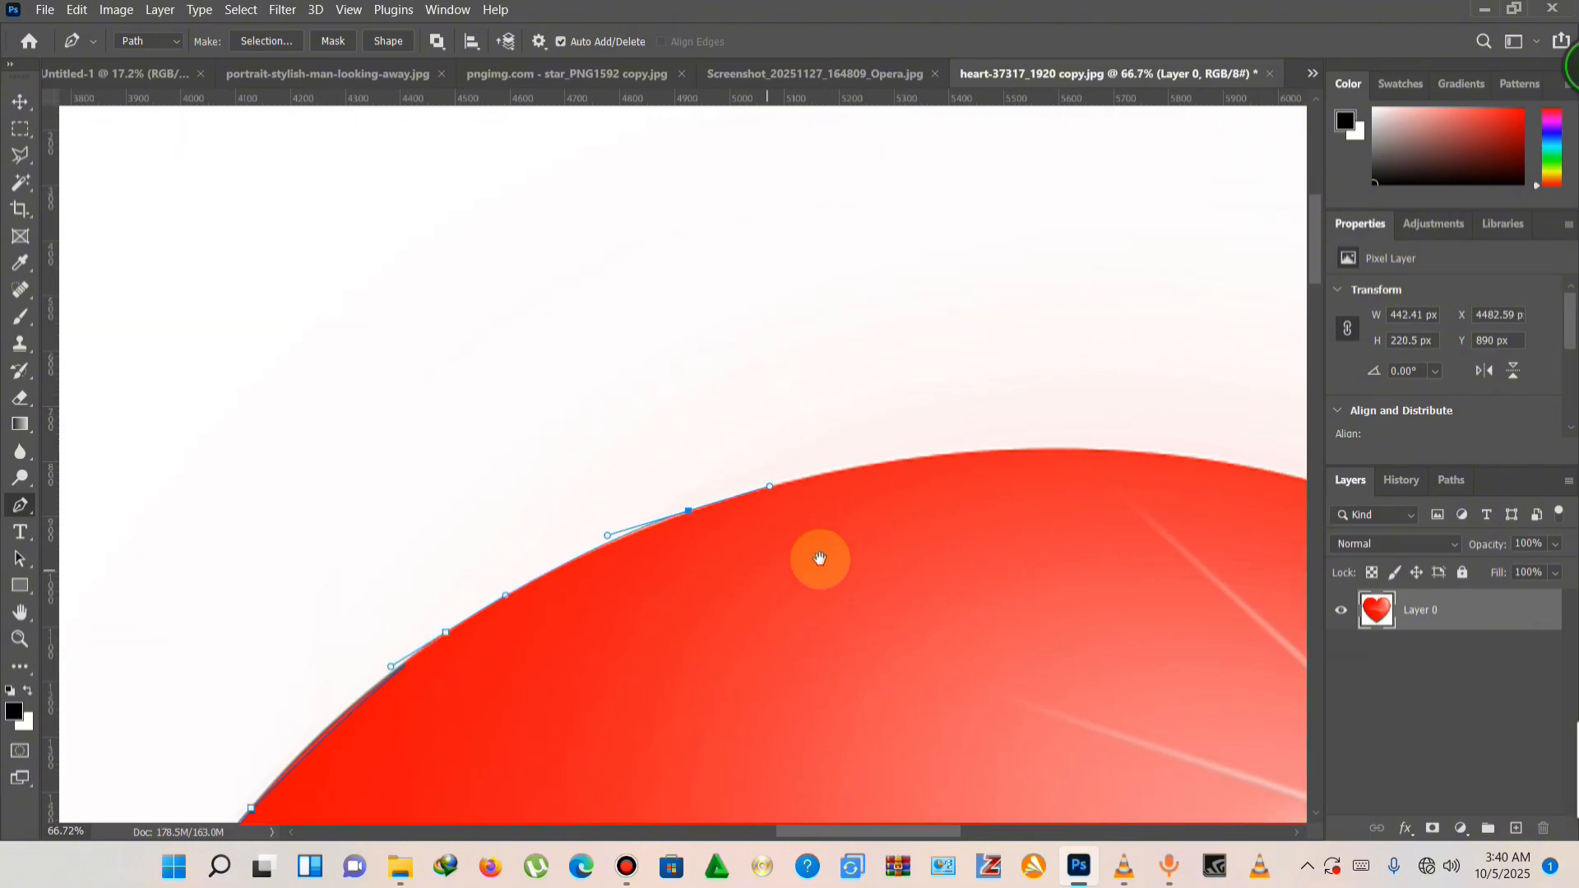
scroll(814, 526, up, 4)
drag(748, 467, 884, 457)
drag(1137, 502, 895, 408)
drag(1026, 370, 1209, 392)
scroll(621, 373, up, 5)
drag(654, 360, 663, 339)
scroll(751, 465, down, 4)
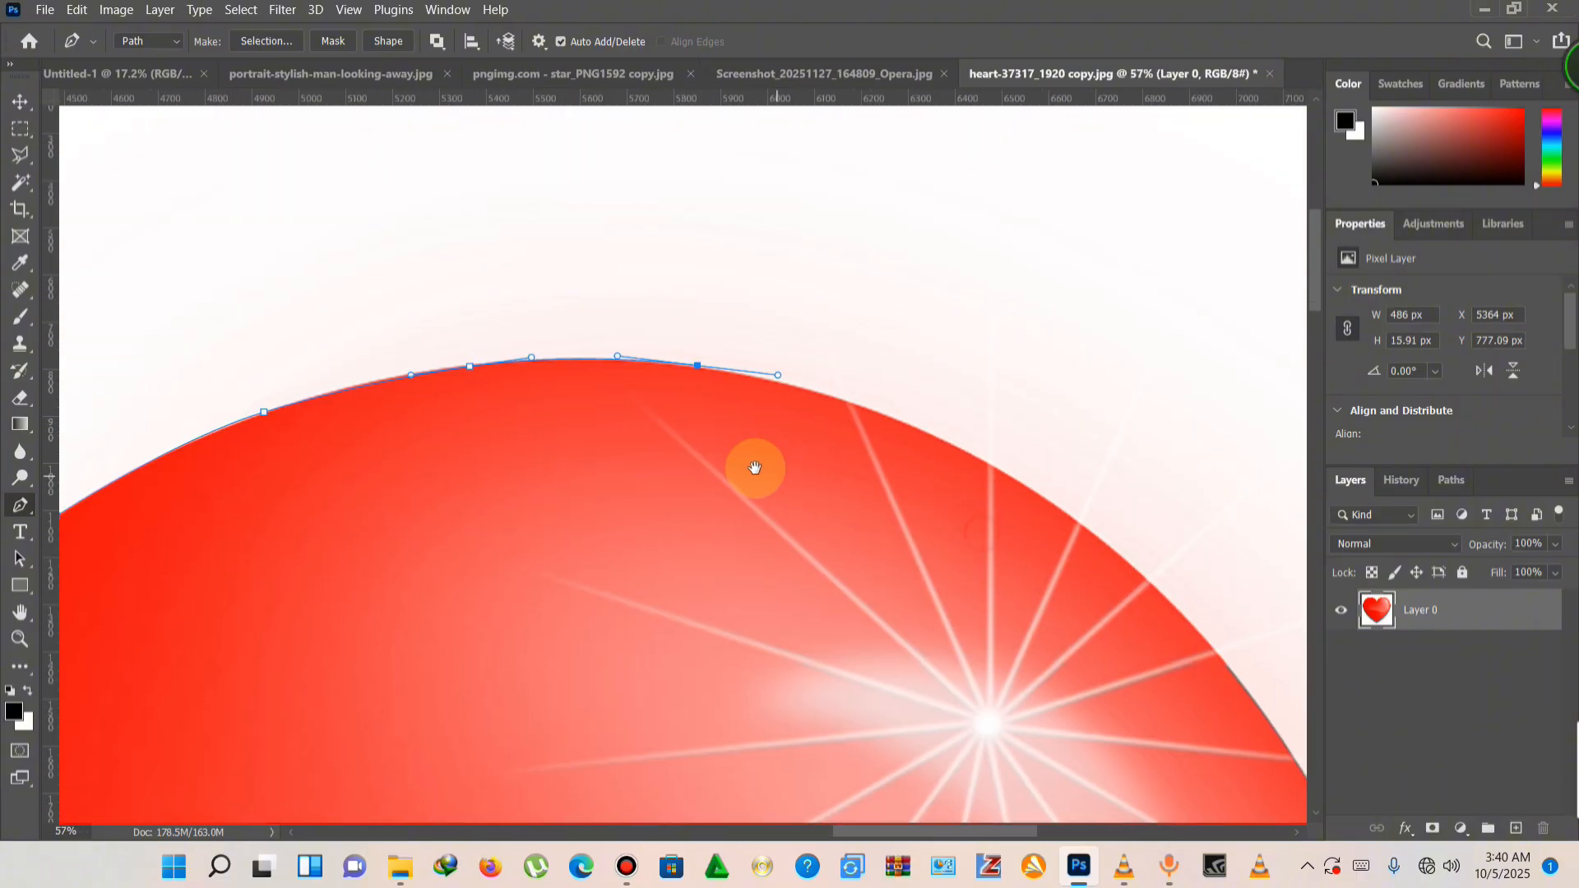
Step: Shorten the last anchor's forward handle and continue down the right lobe with two curved segments, the second about 392 × 187 px
scroll(818, 359, up, 3)
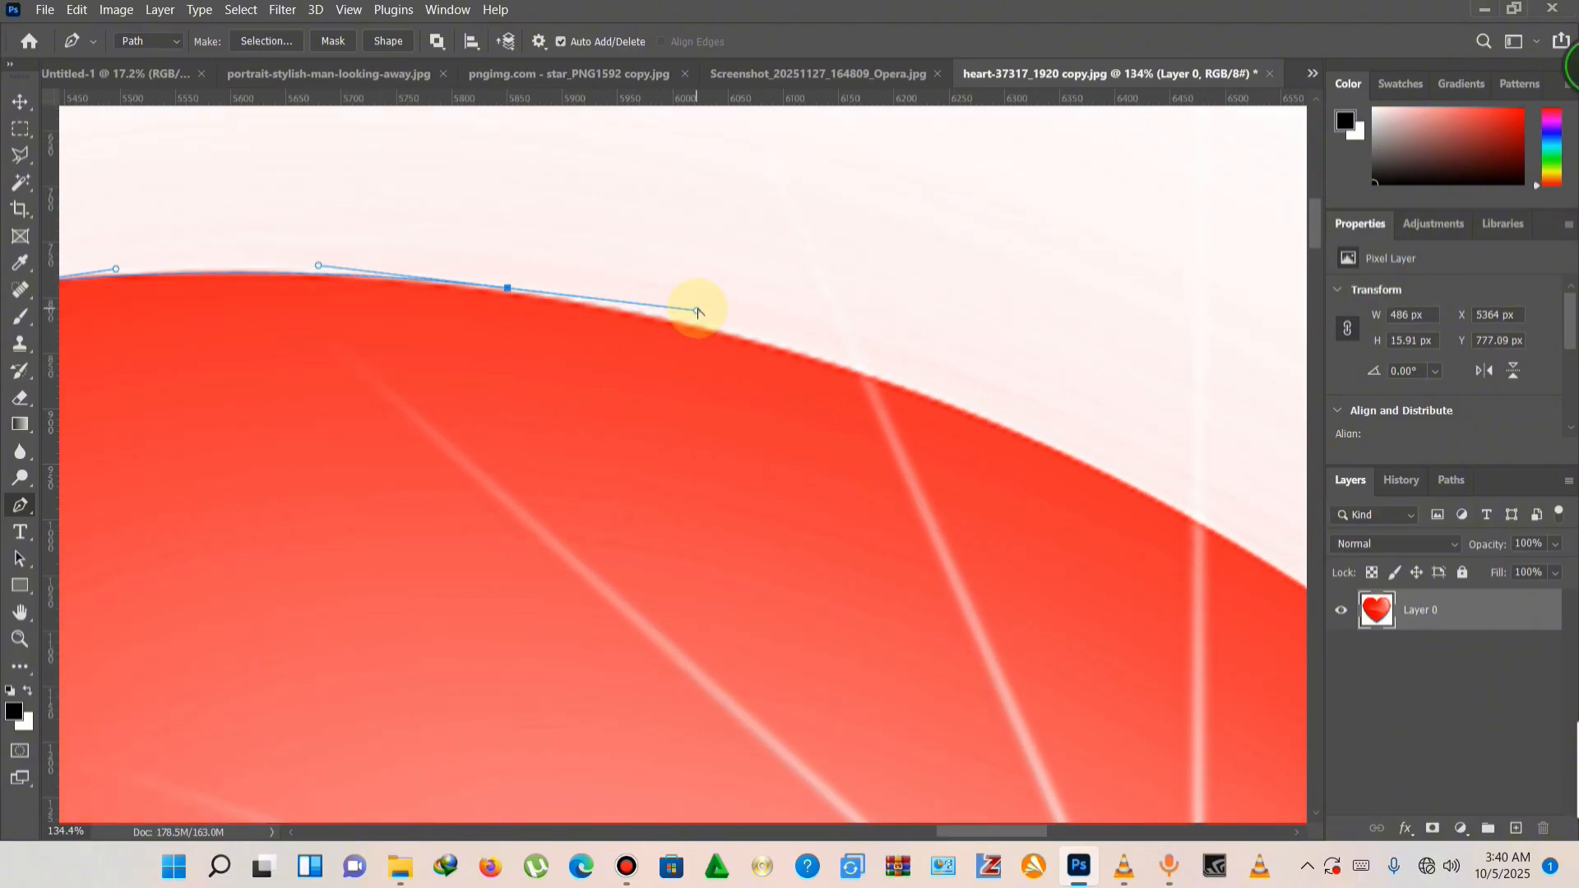
drag(698, 311, 563, 290)
drag(856, 370, 1010, 451)
scroll(927, 430, down, 4)
scroll(959, 398, up, 4)
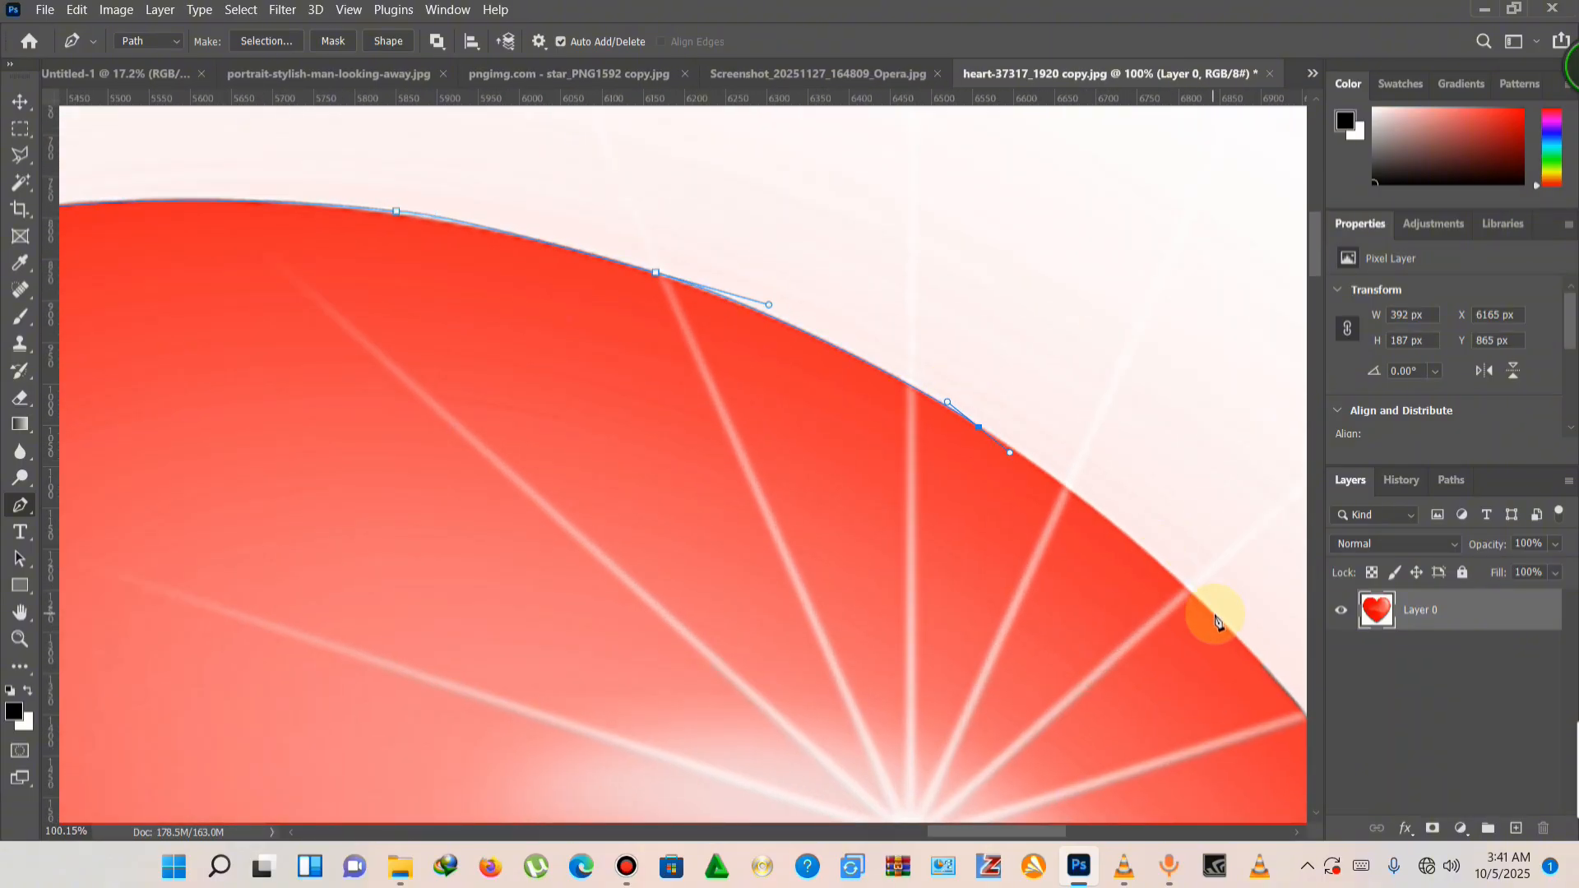
Step: Continue the path along the right lobe's outer edge past the light rays with a curved segment about 290 × 227 px
drag(1218, 614, 1125, 636)
scroll(1155, 732, down, 1)
drag(1141, 695, 848, 397)
drag(924, 470, 1038, 617)
key(ctrl+z)
drag(884, 421, 926, 471)
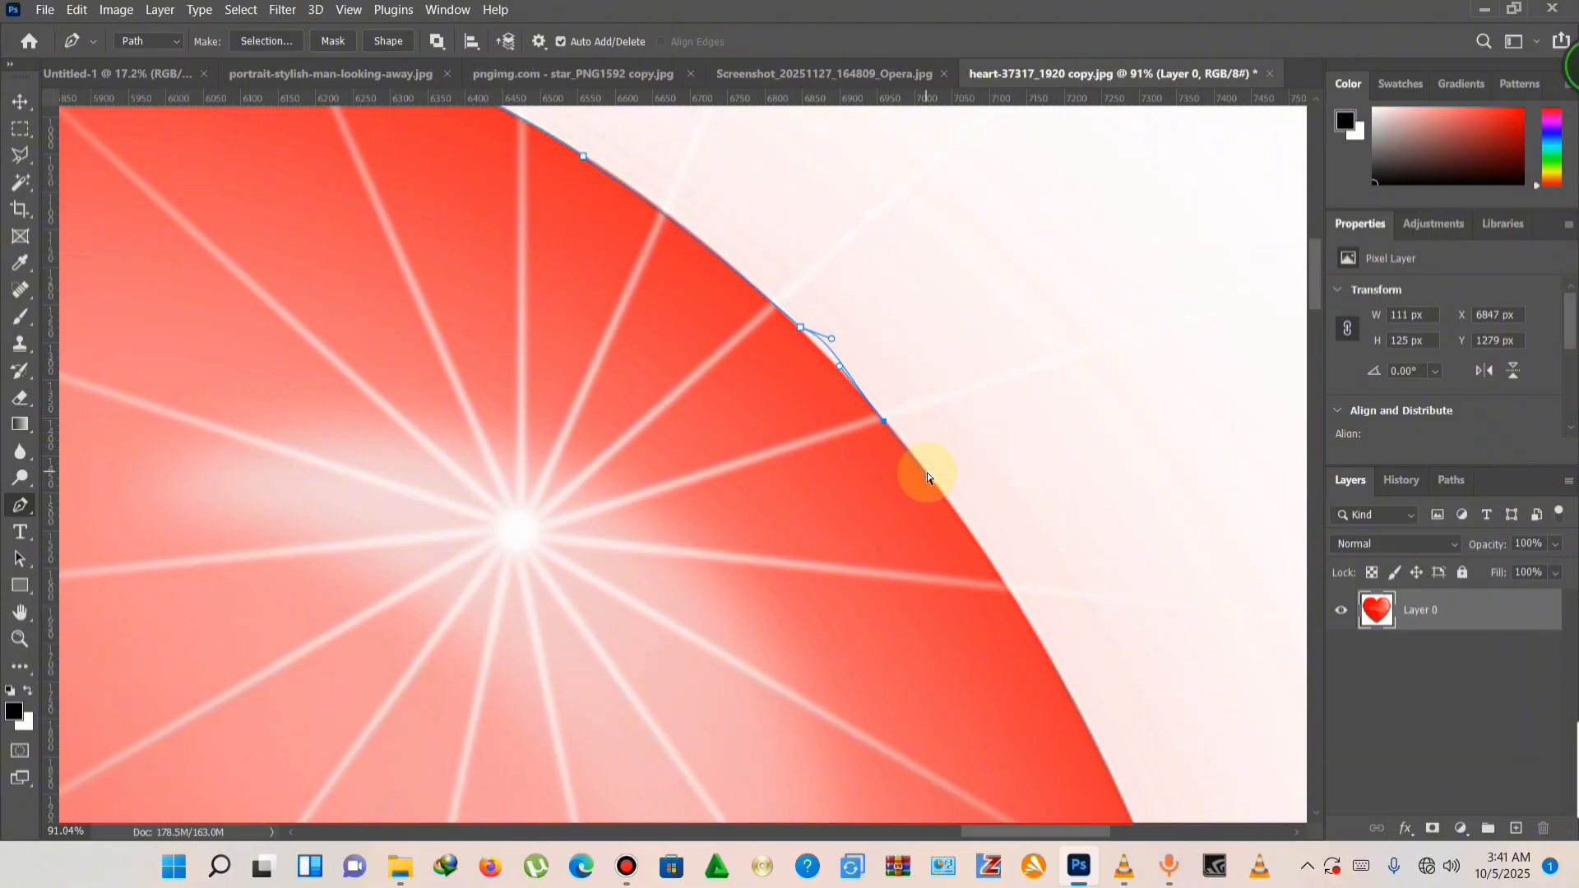
key(ctrl+z)
Step: Add a short segment about 117 × 122 px on the right lobe's outer edge and refine its start anchor and handles
alt+drag(831, 339, 825, 346)
click(889, 422)
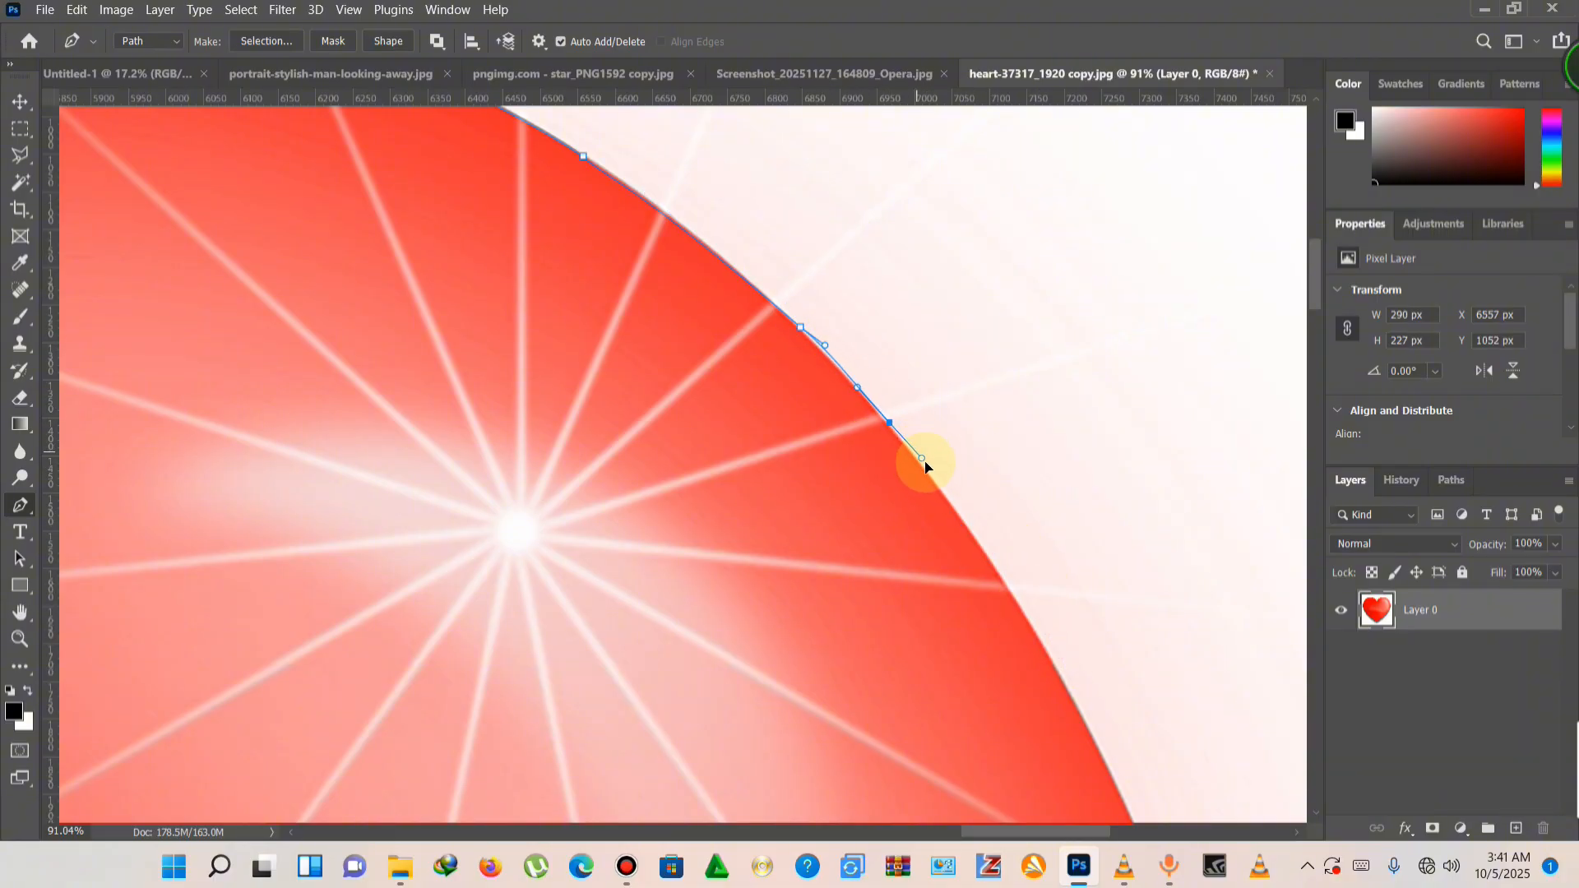
drag(962, 494, 962, 496)
ctrl+drag(800, 328, 793, 327)
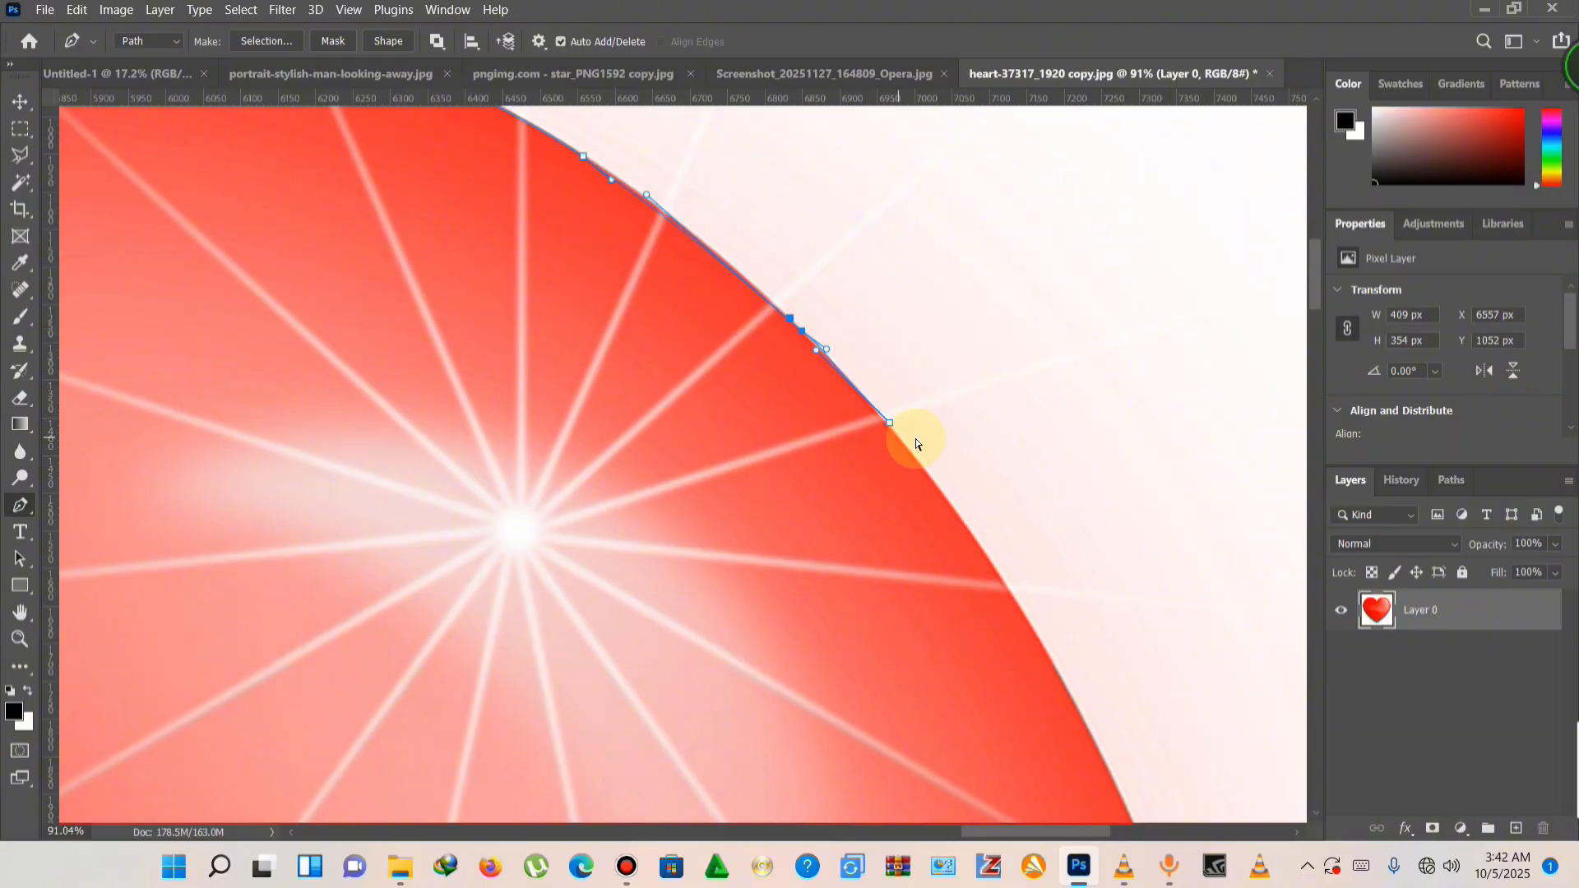
drag(964, 525, 995, 570)
key(ctrl+z)
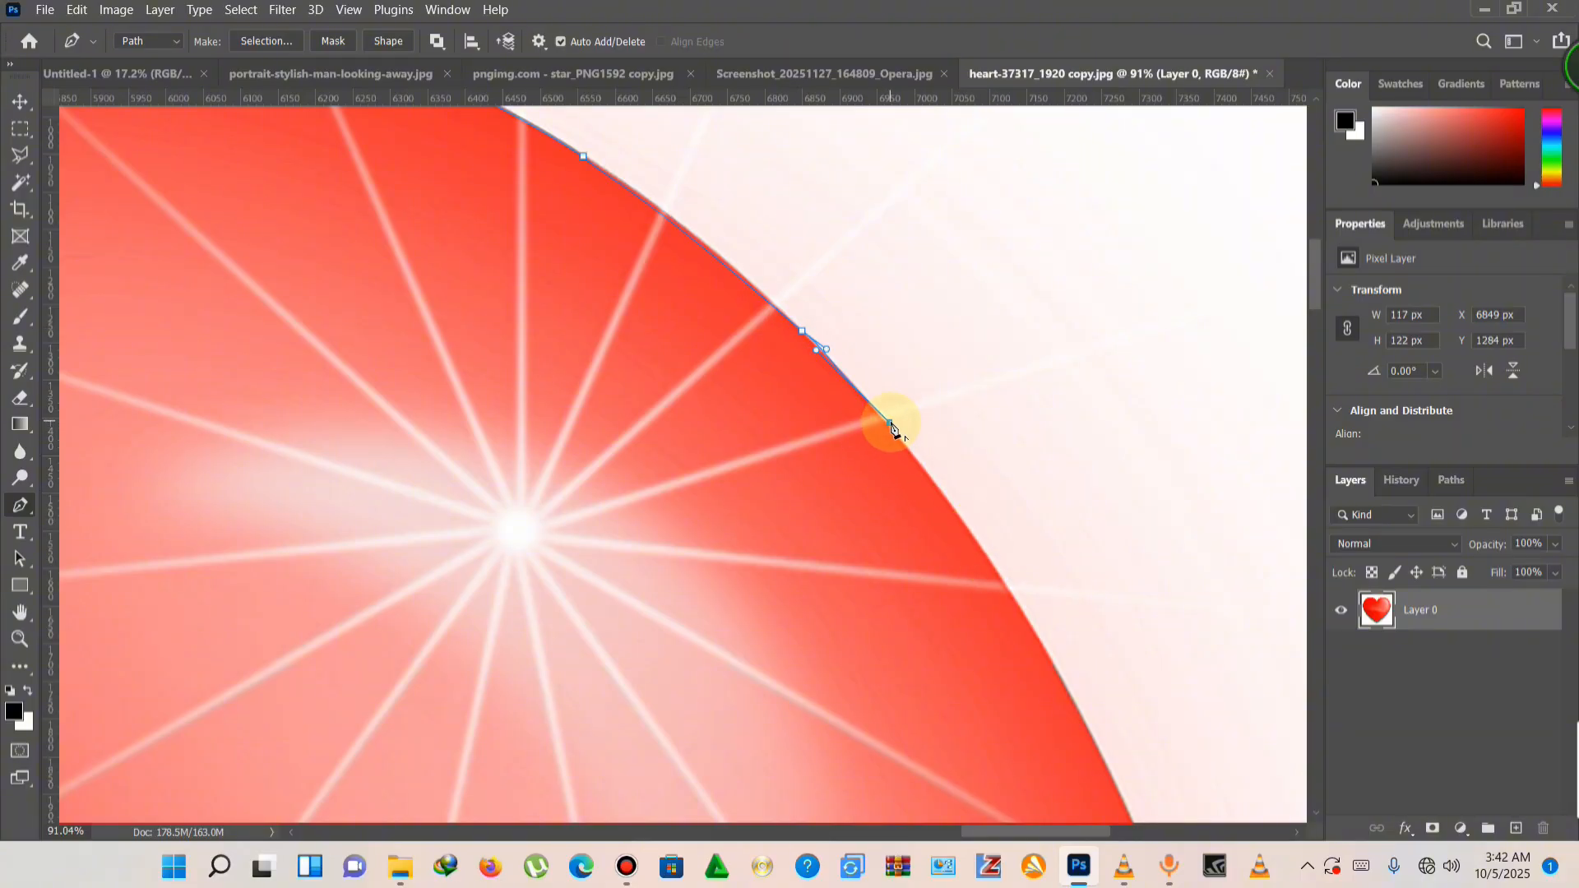
ctrl+drag(816, 351, 856, 407)
Step: Continue the path down the right lobe's outer side with curved segments, the last about 127 × 1208 px
drag(951, 507, 965, 531)
drag(1035, 634, 887, 398)
scroll(1051, 676, down, 5)
drag(943, 515, 948, 545)
scroll(984, 751, down, 1)
drag(986, 751, 968, 563)
drag(946, 644, 894, 791)
scroll(951, 751, down, 3)
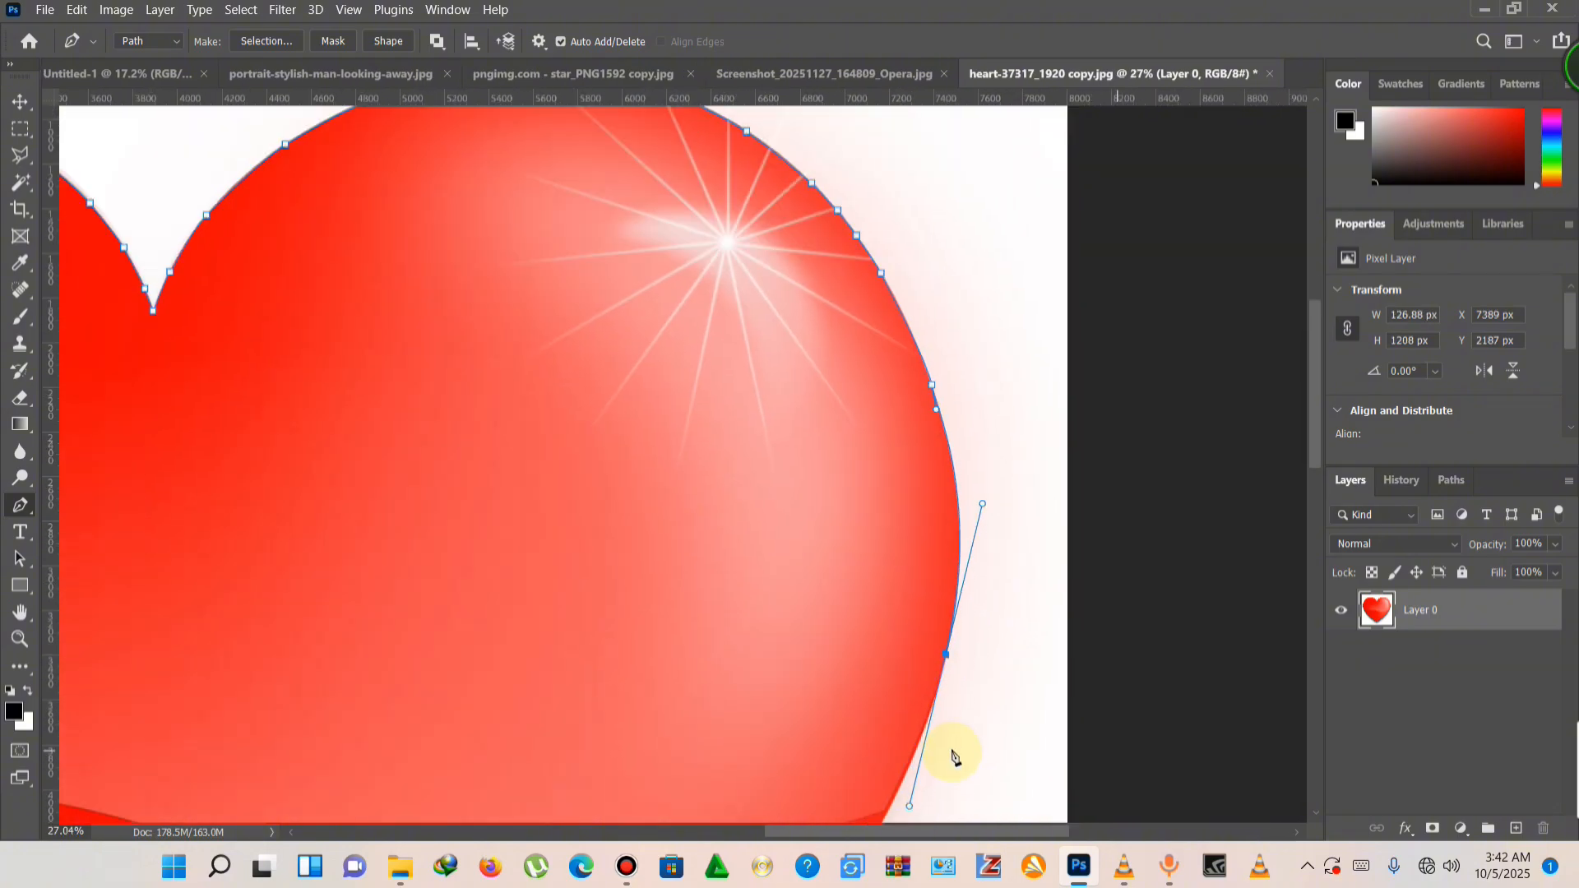
Step: Trace the heart's lower right side to the bottom tip with three curved segments, the first about 1004 × 1744 px and the last about 881 × 580 px
drag(850, 663, 982, 568)
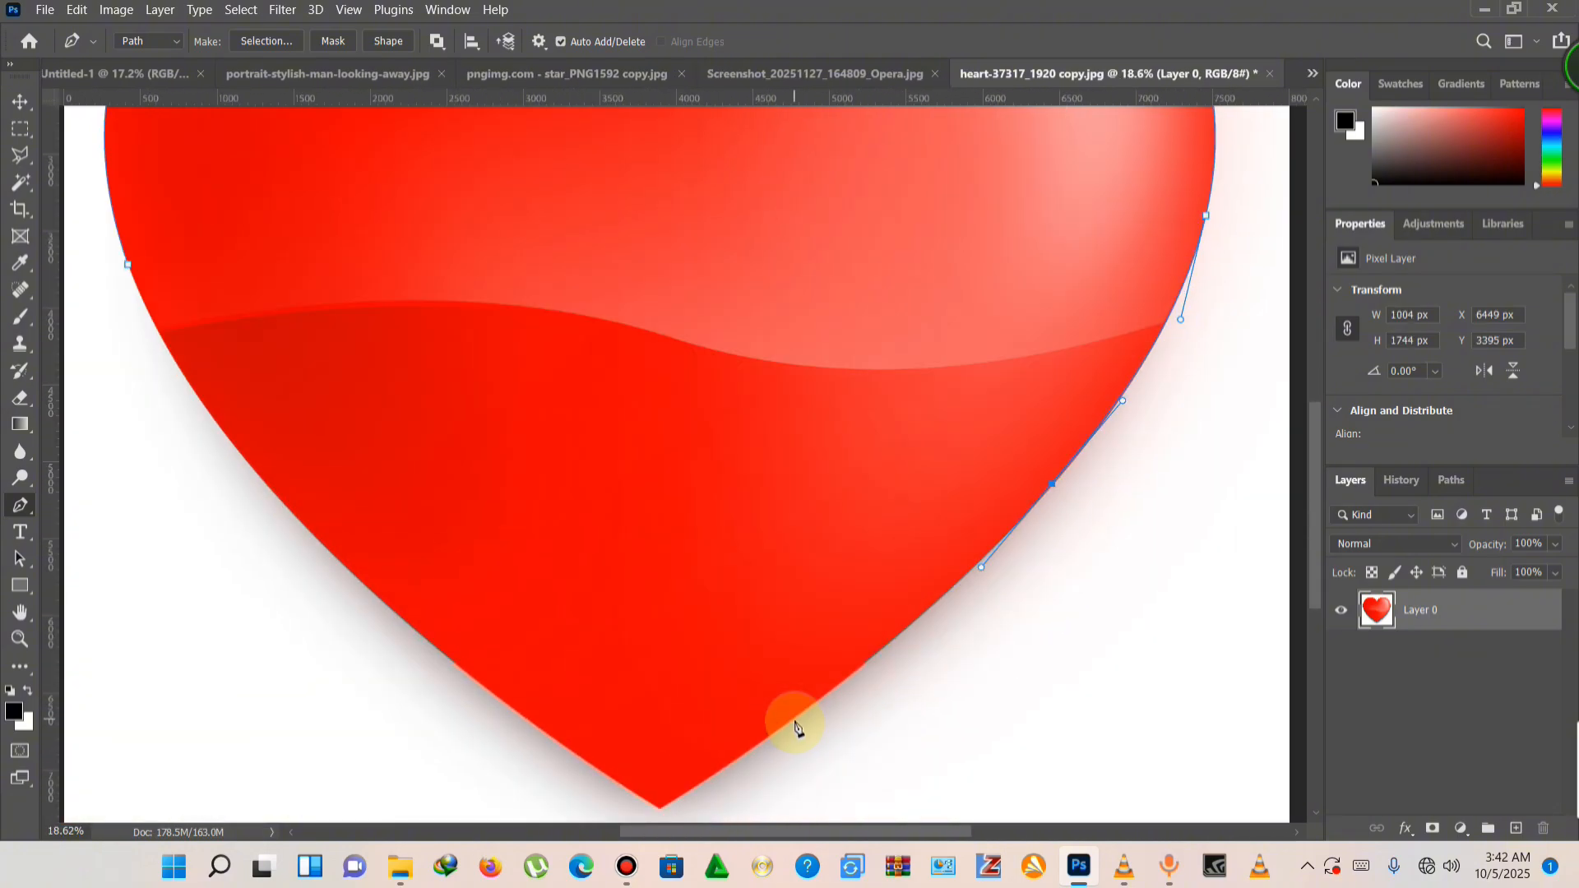
drag(795, 719, 743, 754)
drag(659, 808, 601, 773)
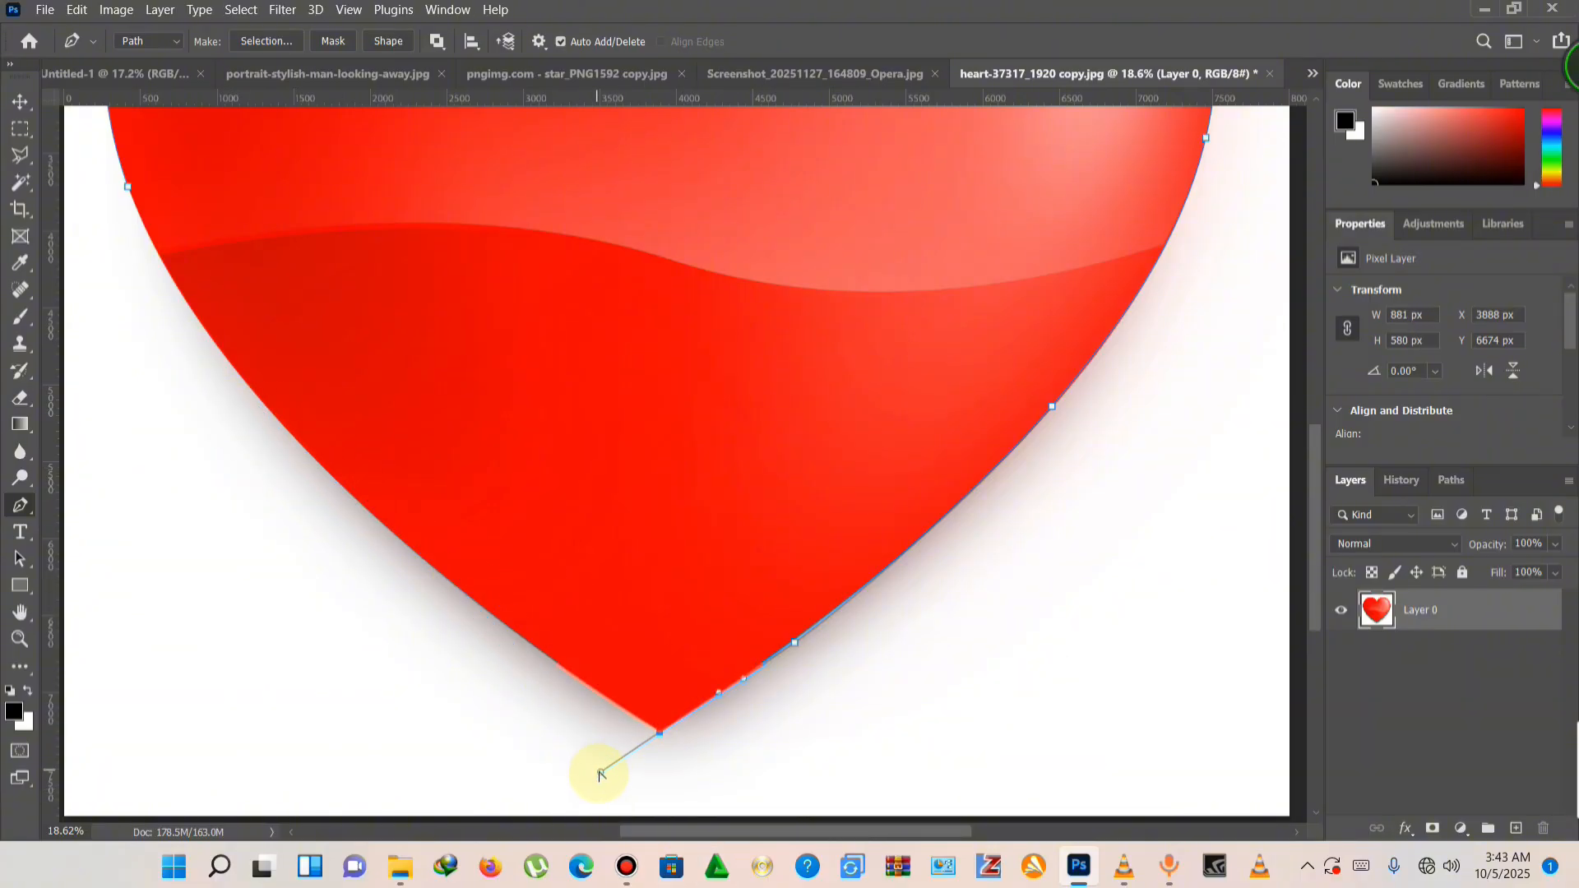
Step: Continue the path from the bottom tip up the heart's lower left side with two curved segments, the second about 1289 × 1120 px
drag(498, 615, 347, 498)
scroll(644, 716, up, 5)
drag(654, 751, 635, 720)
scroll(444, 522, down, 4)
scroll(487, 573, up, 3)
drag(362, 414, 338, 385)
Step: Add a curved segment at the wave's left end and close the path at its starting anchor on the heart's left edge
scroll(338, 385, down, 8)
scroll(284, 292, up, 4)
drag(350, 456, 298, 360)
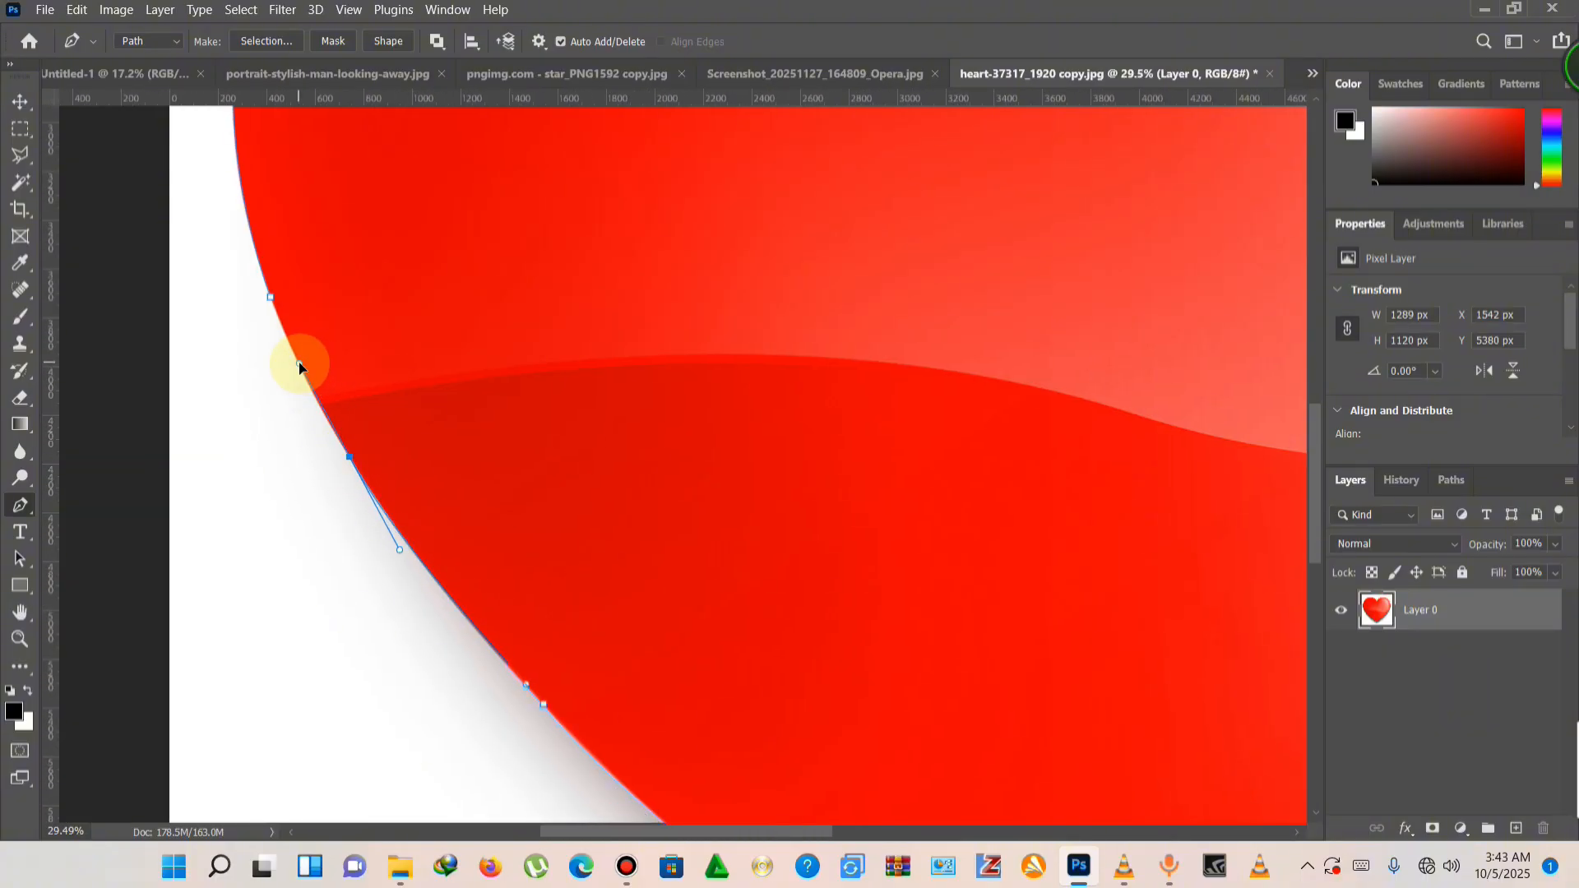
click(270, 298)
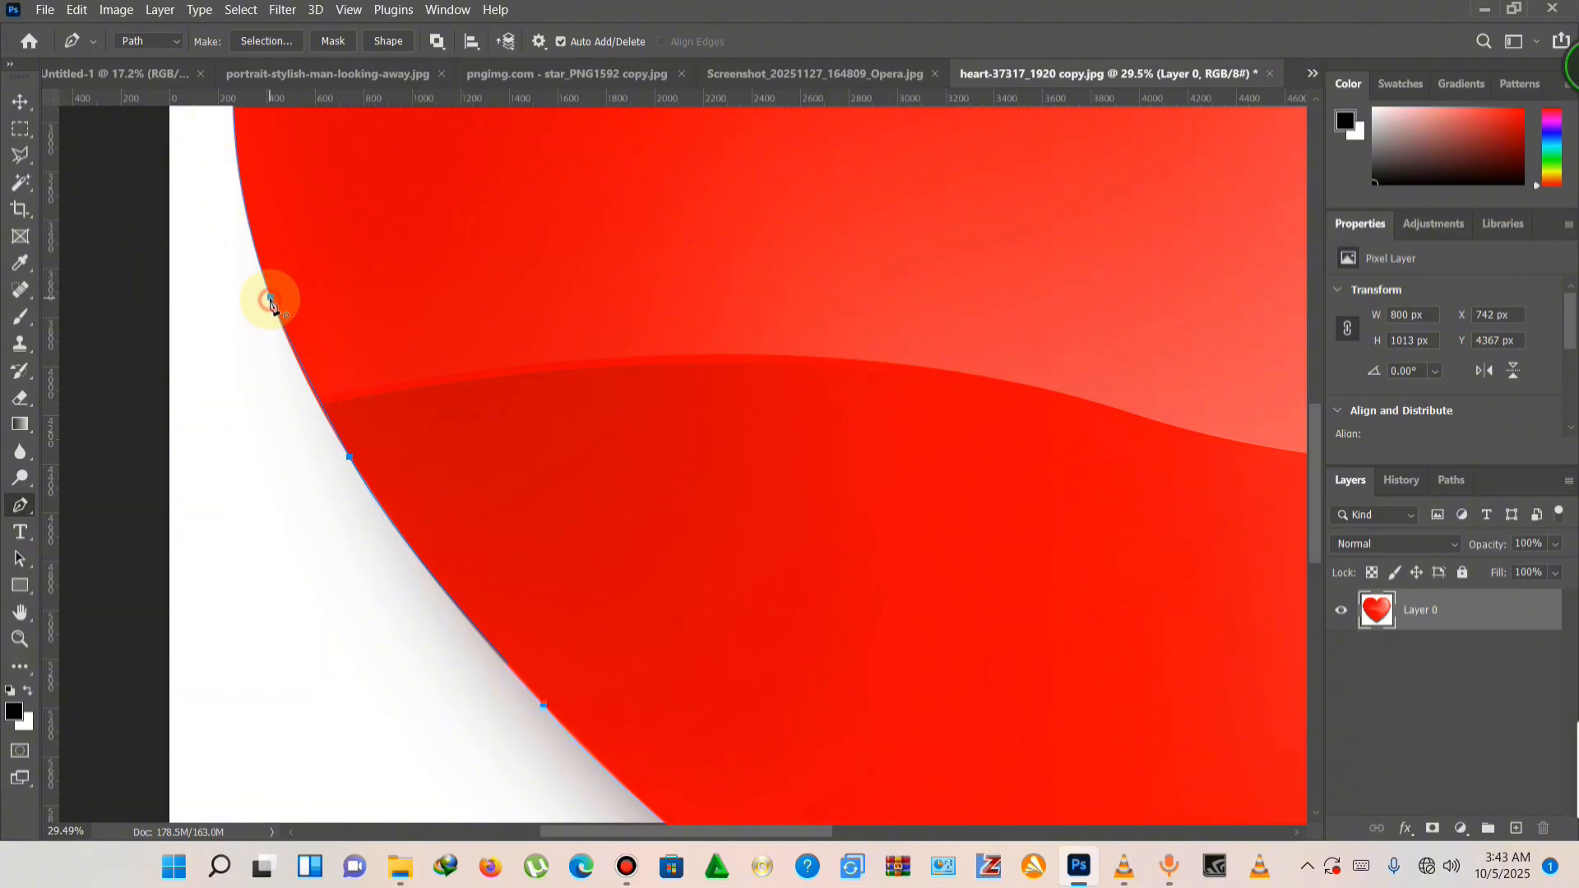
Step: Check the closed heart outline and its work path entry, and hide Layer 0 to view the path alone
scroll(531, 432, down, 5)
scroll(534, 436, up, 1)
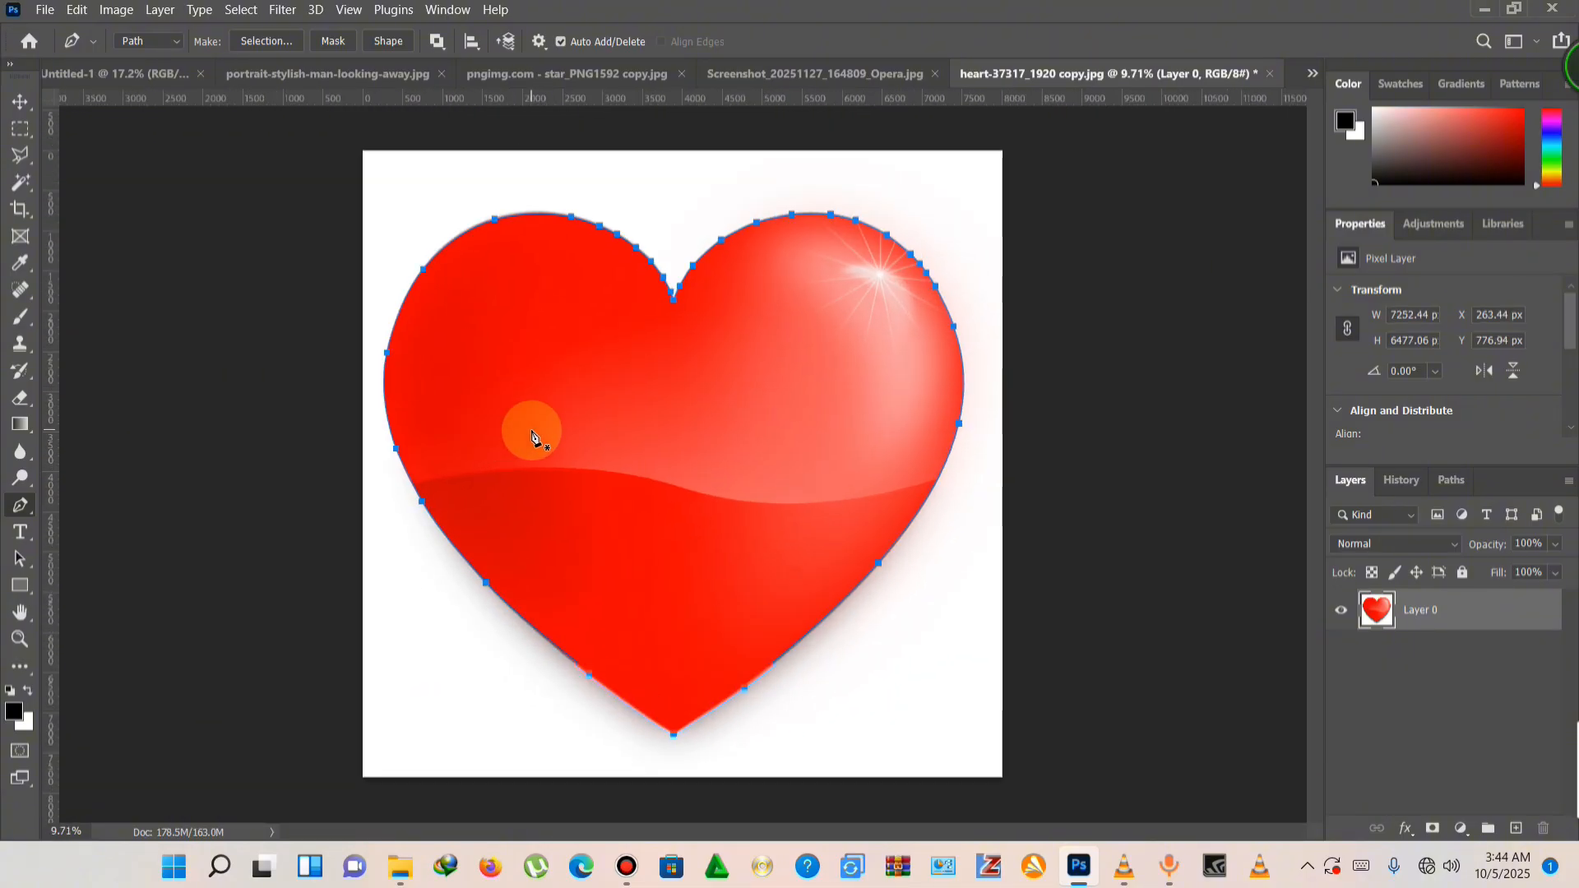
scroll(529, 430, up, 1)
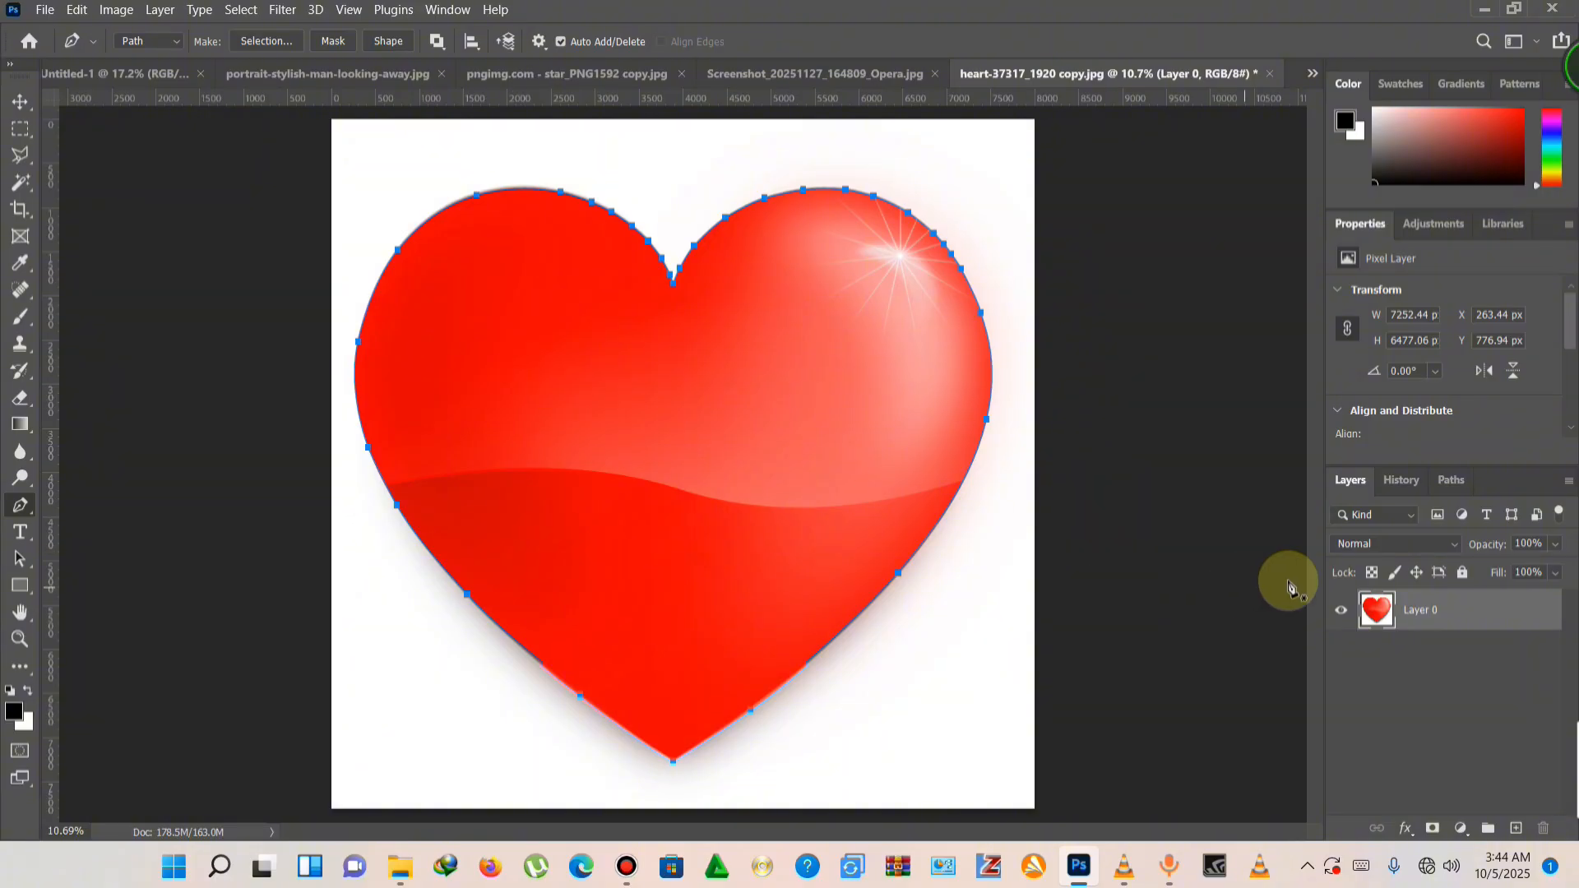
click(1451, 480)
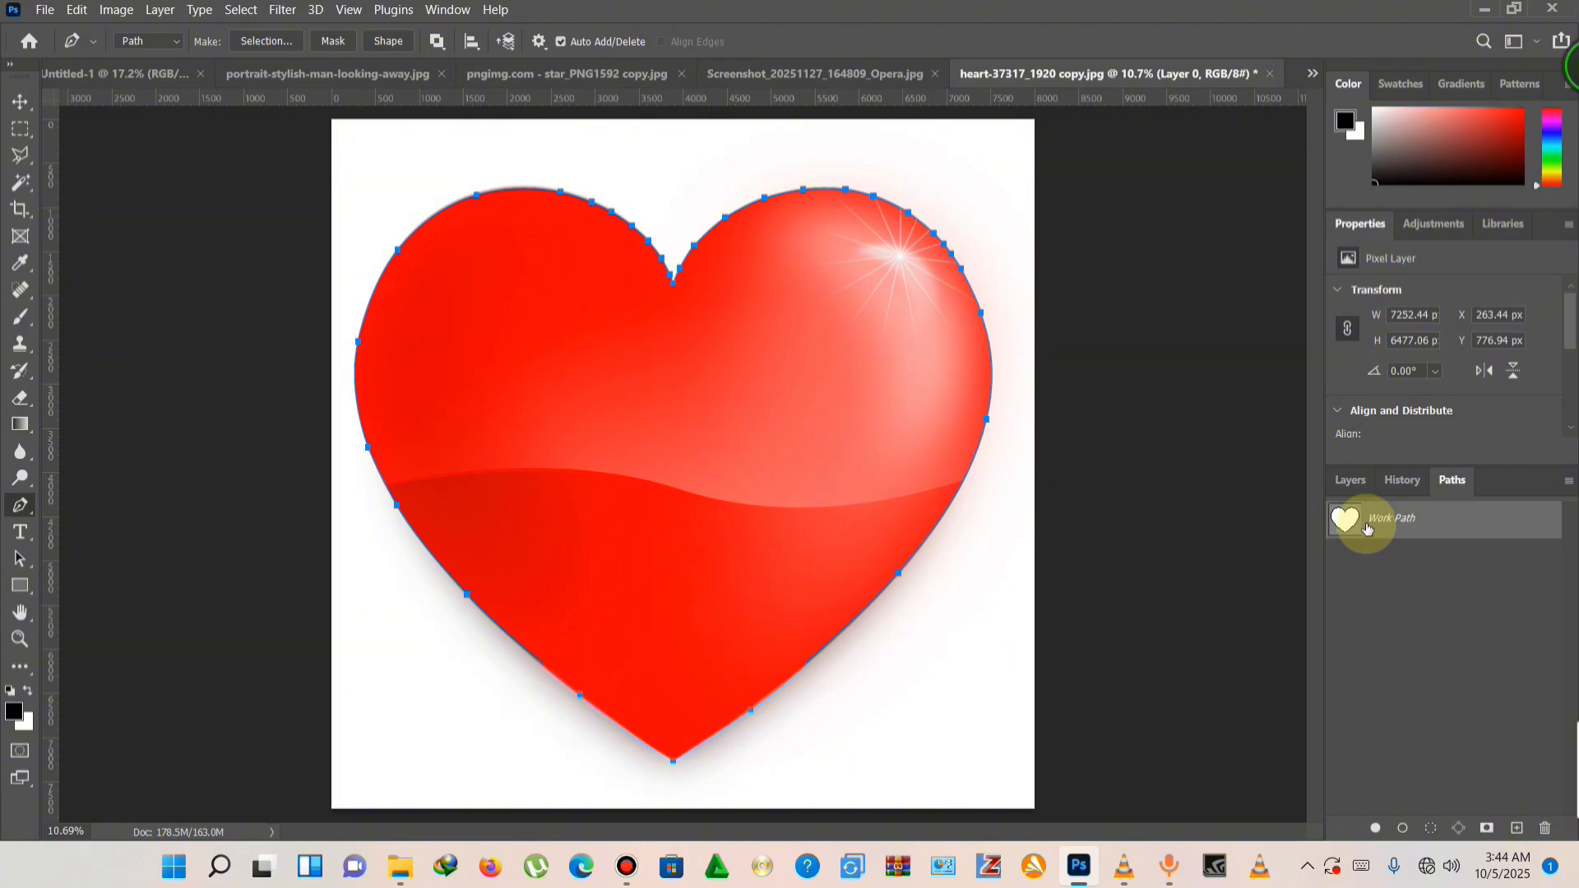
click(1353, 482)
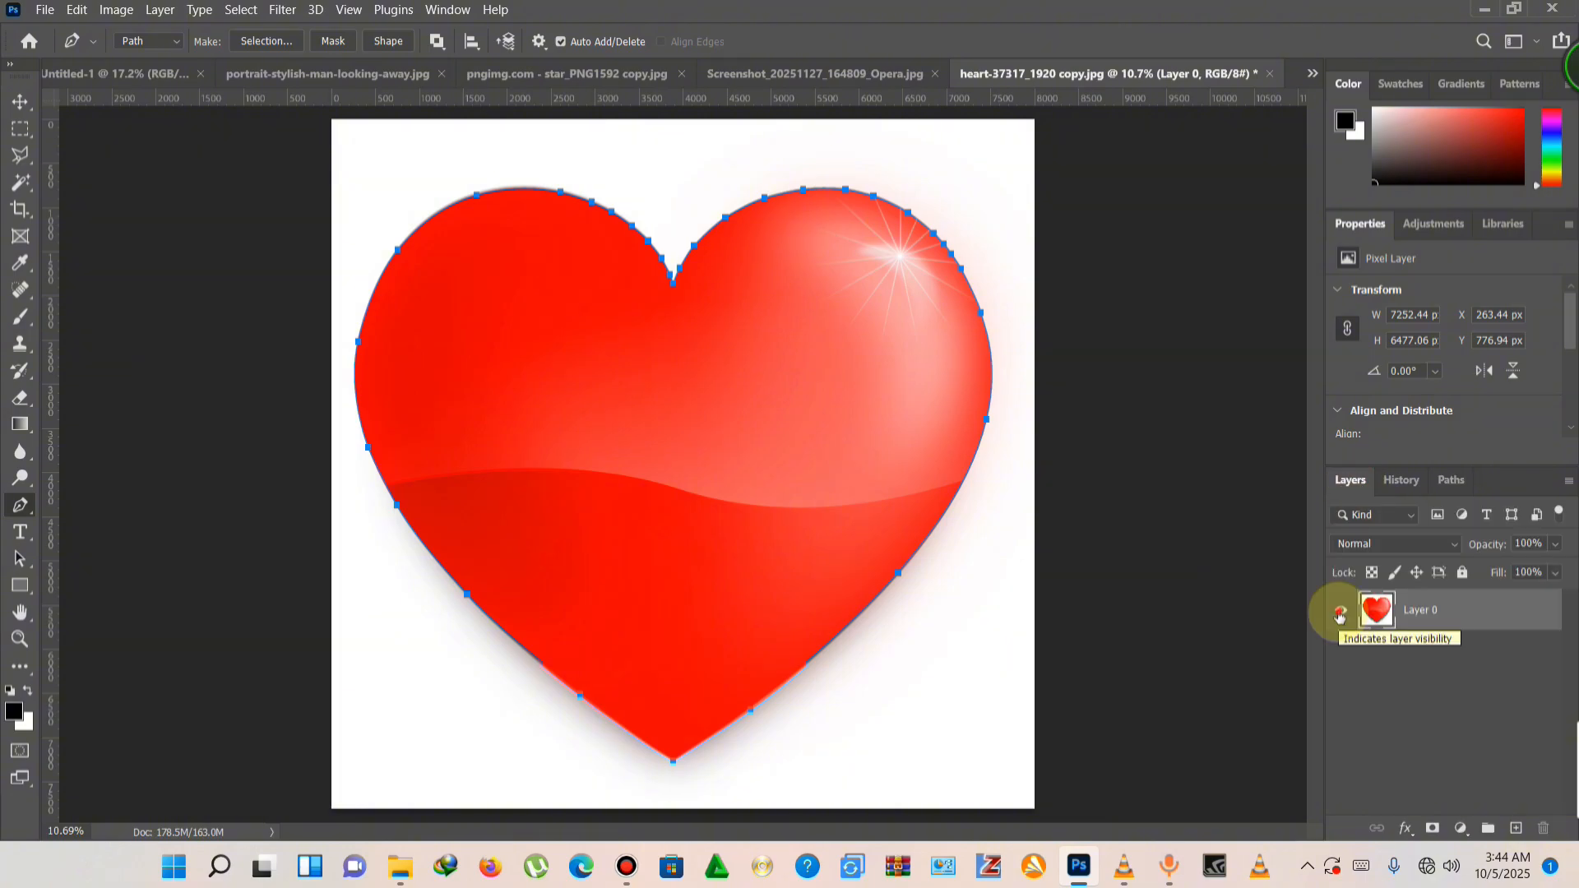
click(1340, 613)
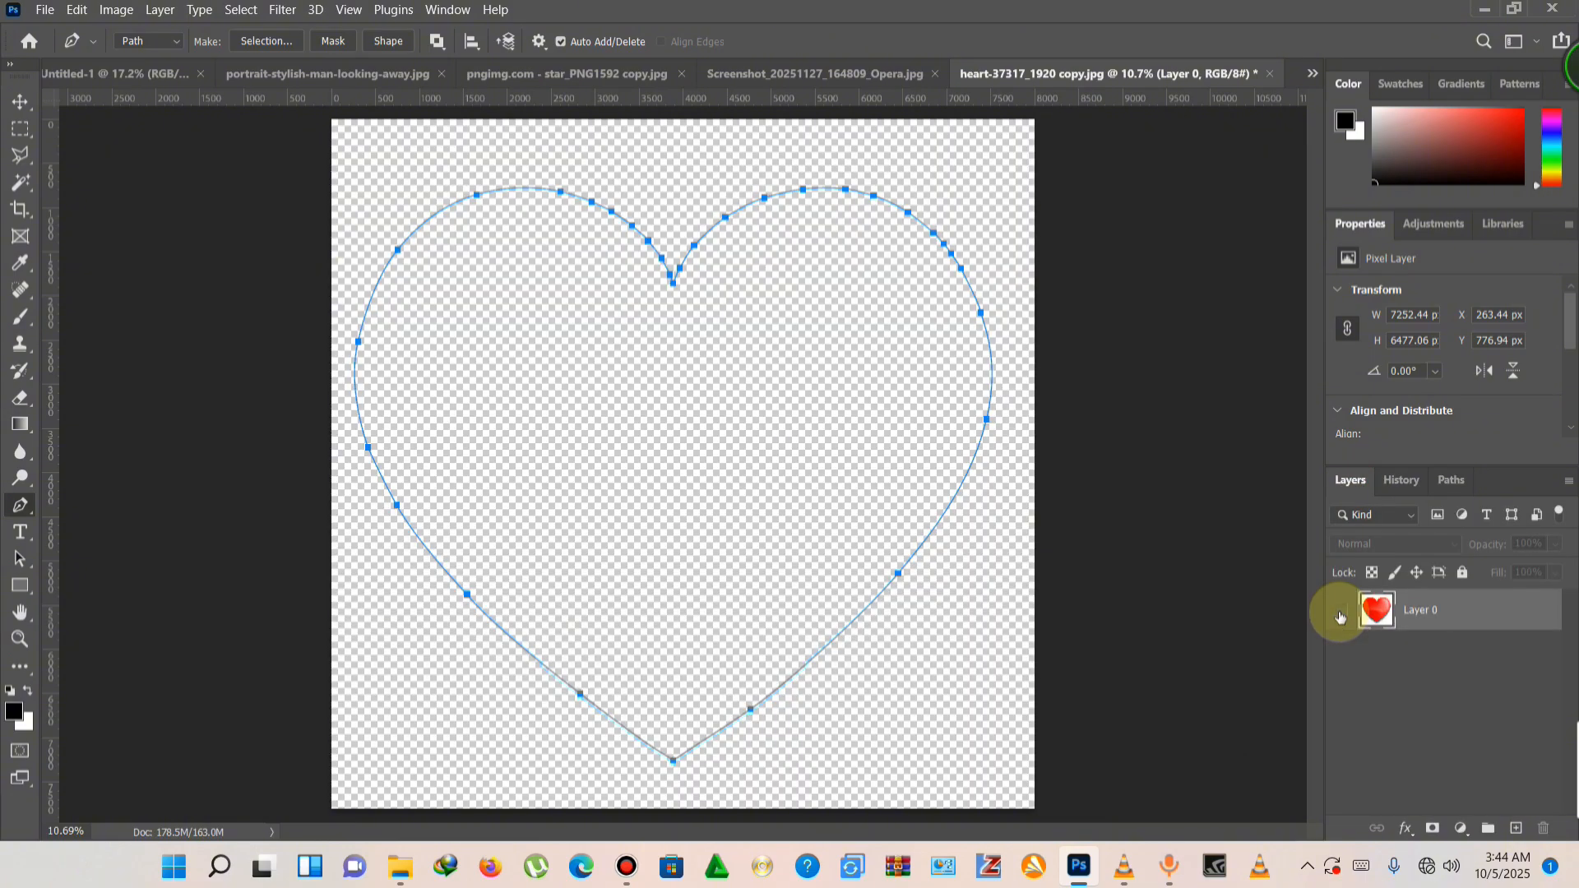
Step: Fill the closed heart path with a Solid Color fill layer in red ff0000 and make Layer 0 visible again
click(1460, 829)
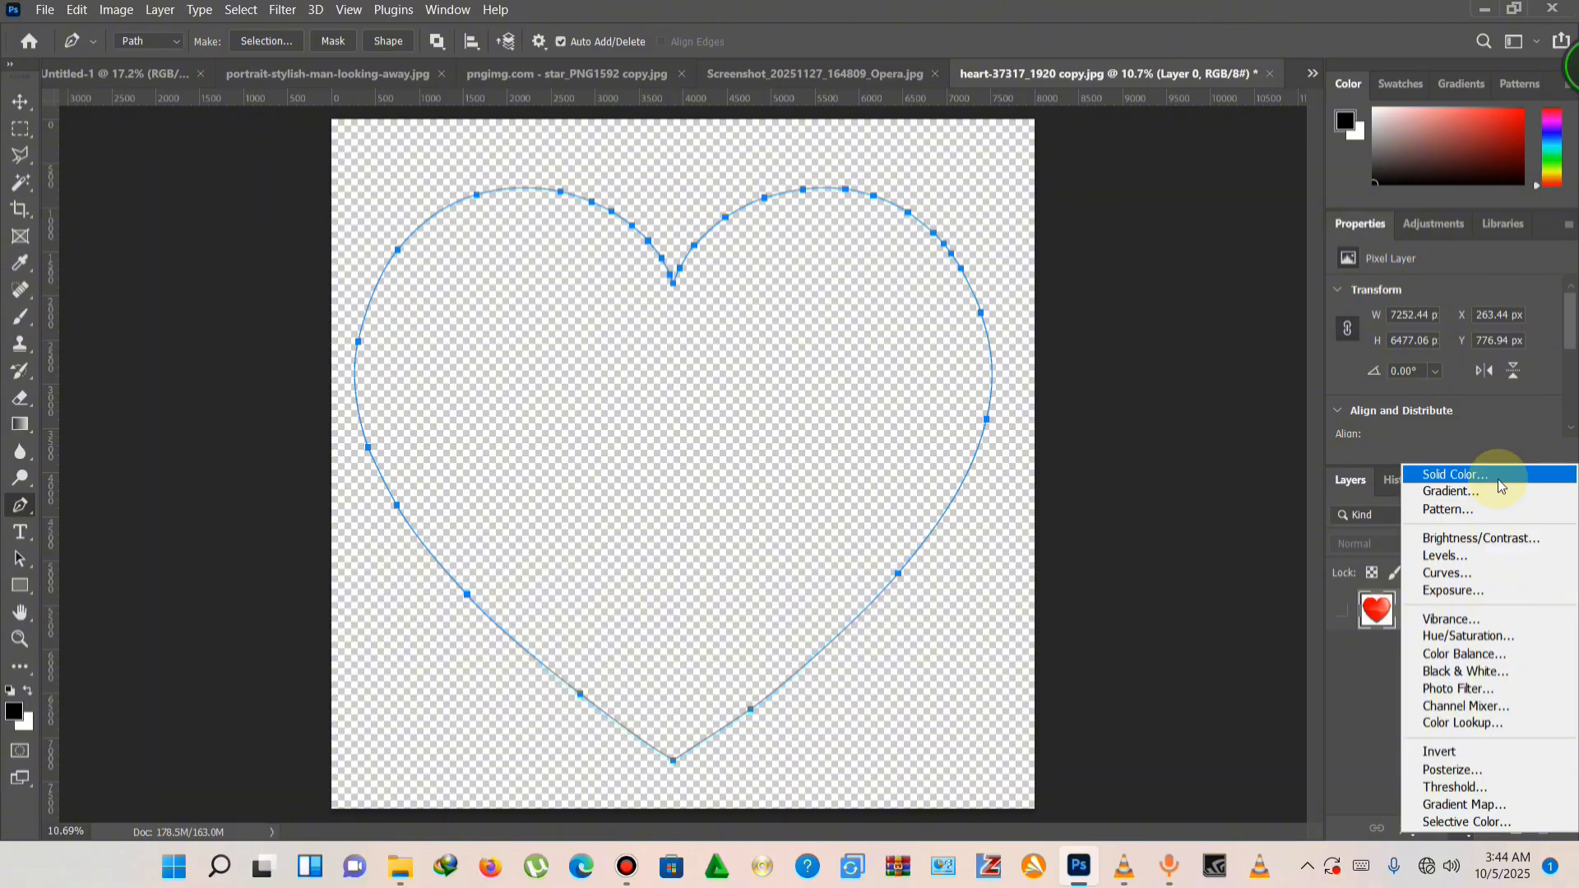
click(1498, 477)
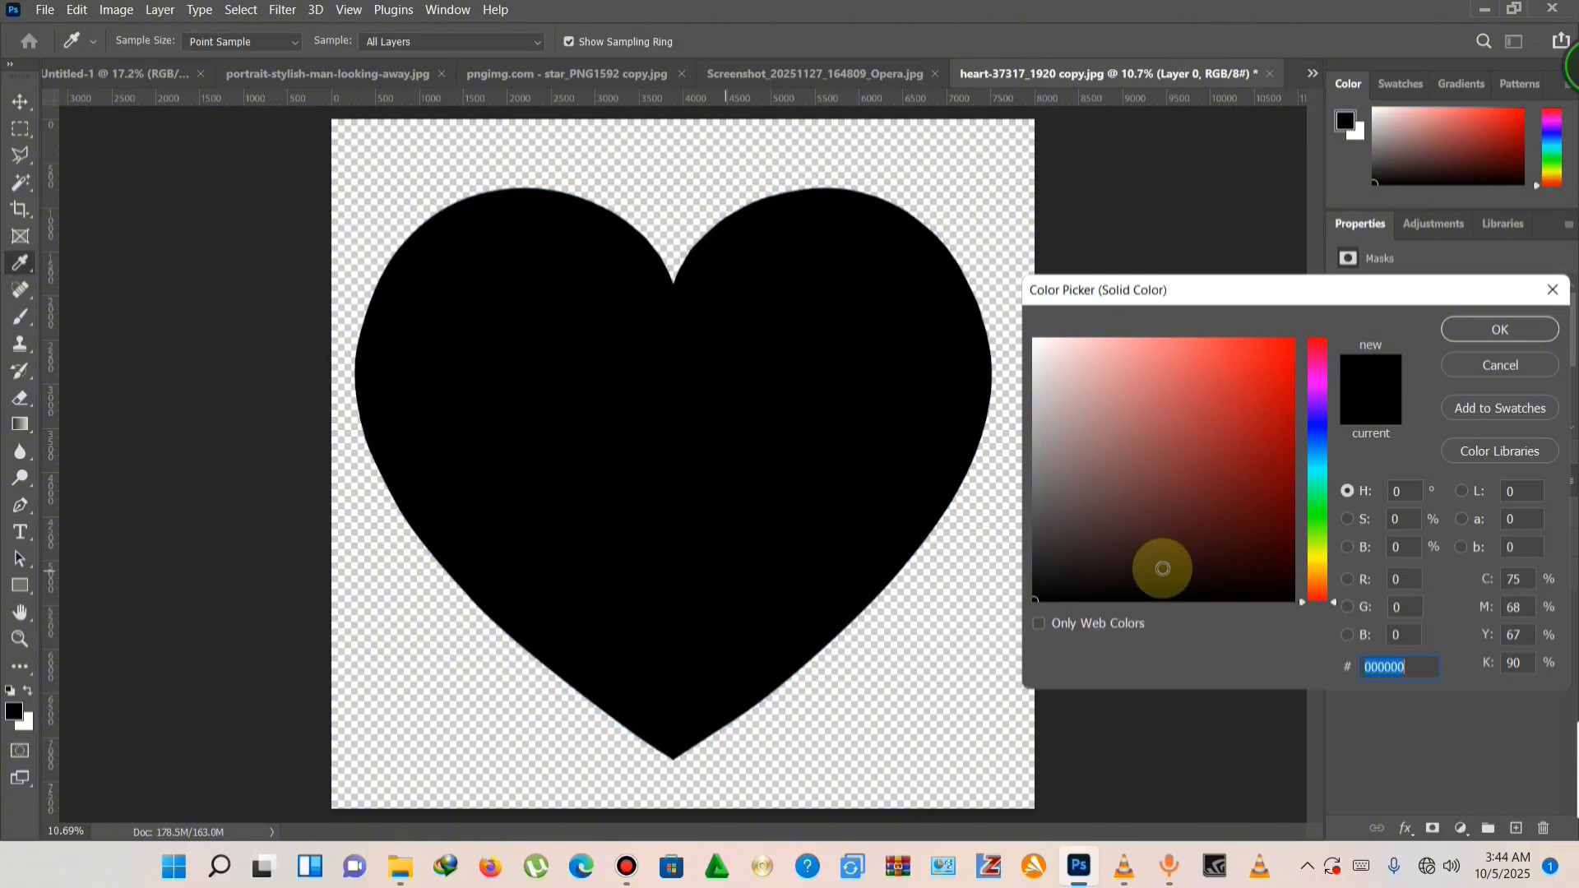
click(1265, 371)
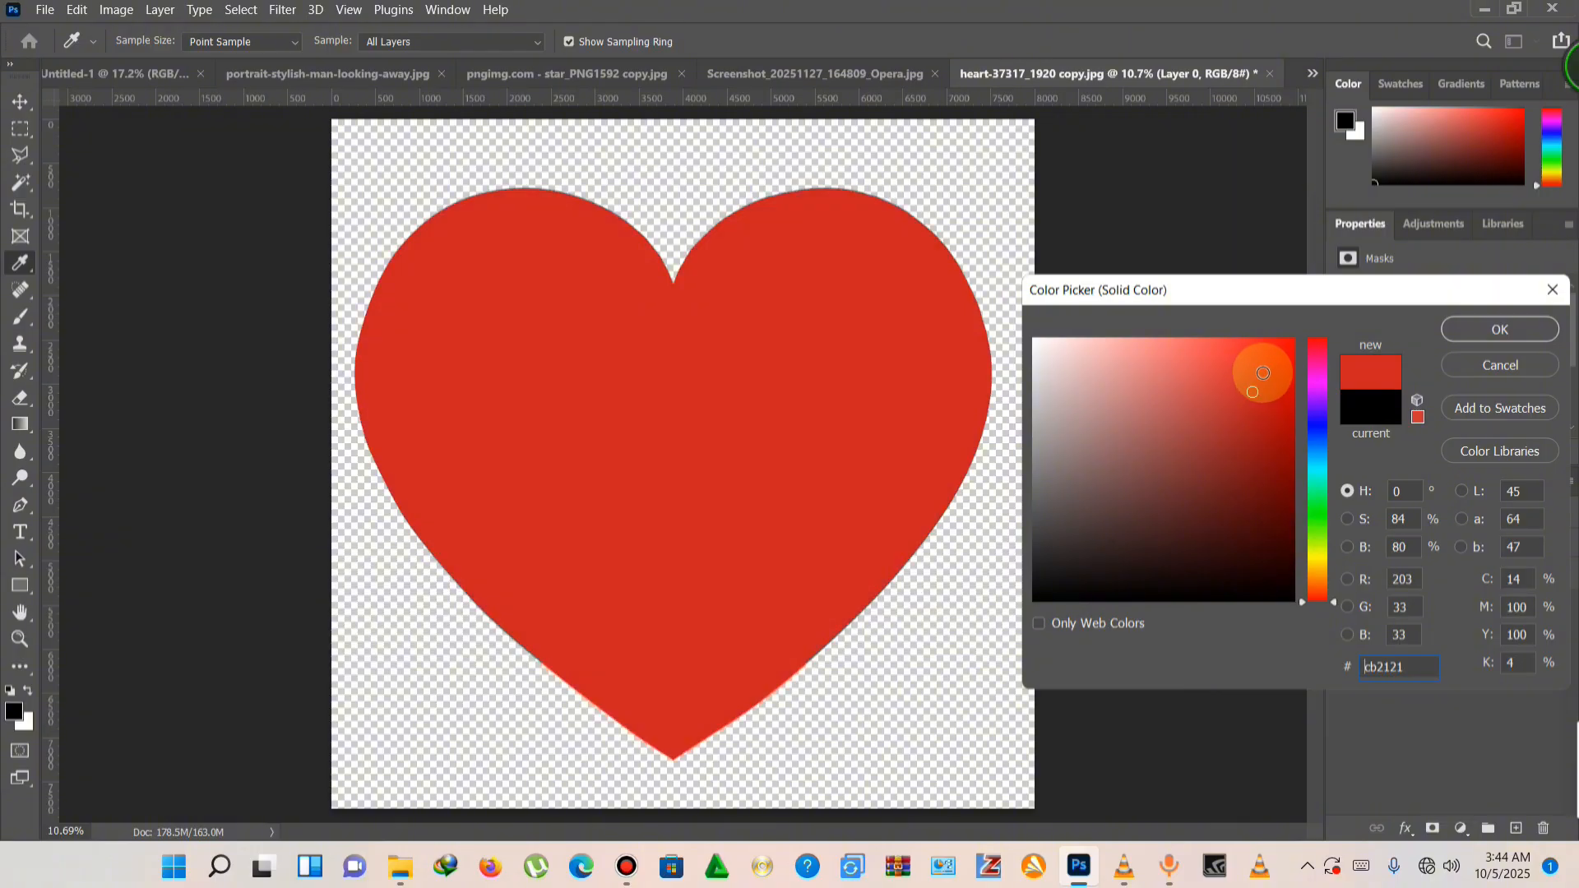
drag(1281, 369, 1308, 303)
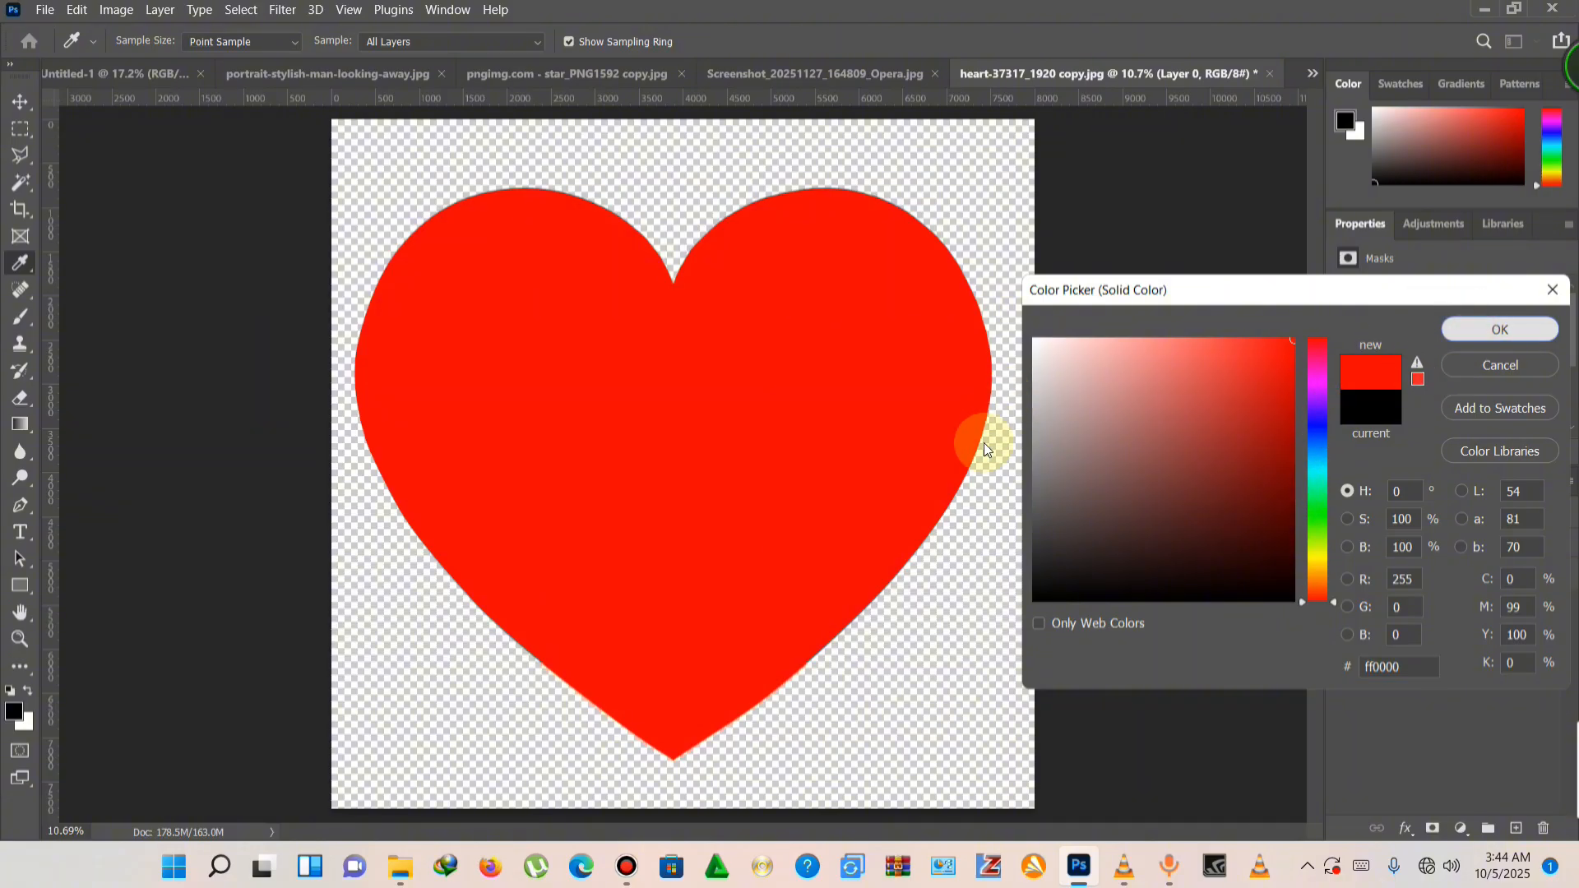
key(Return)
key(p)
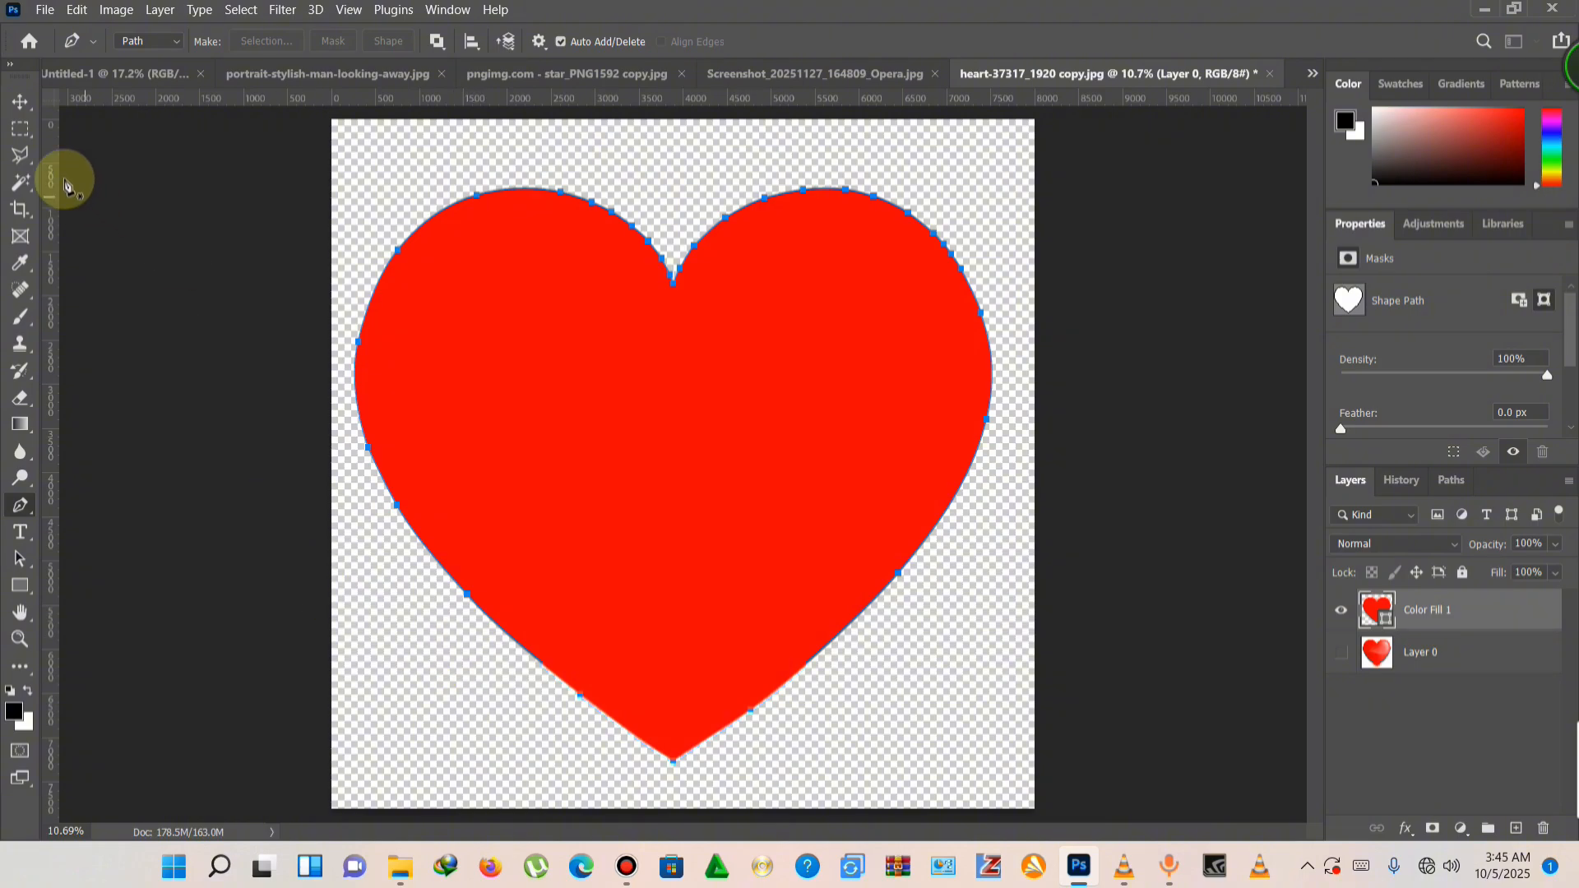
click(20, 101)
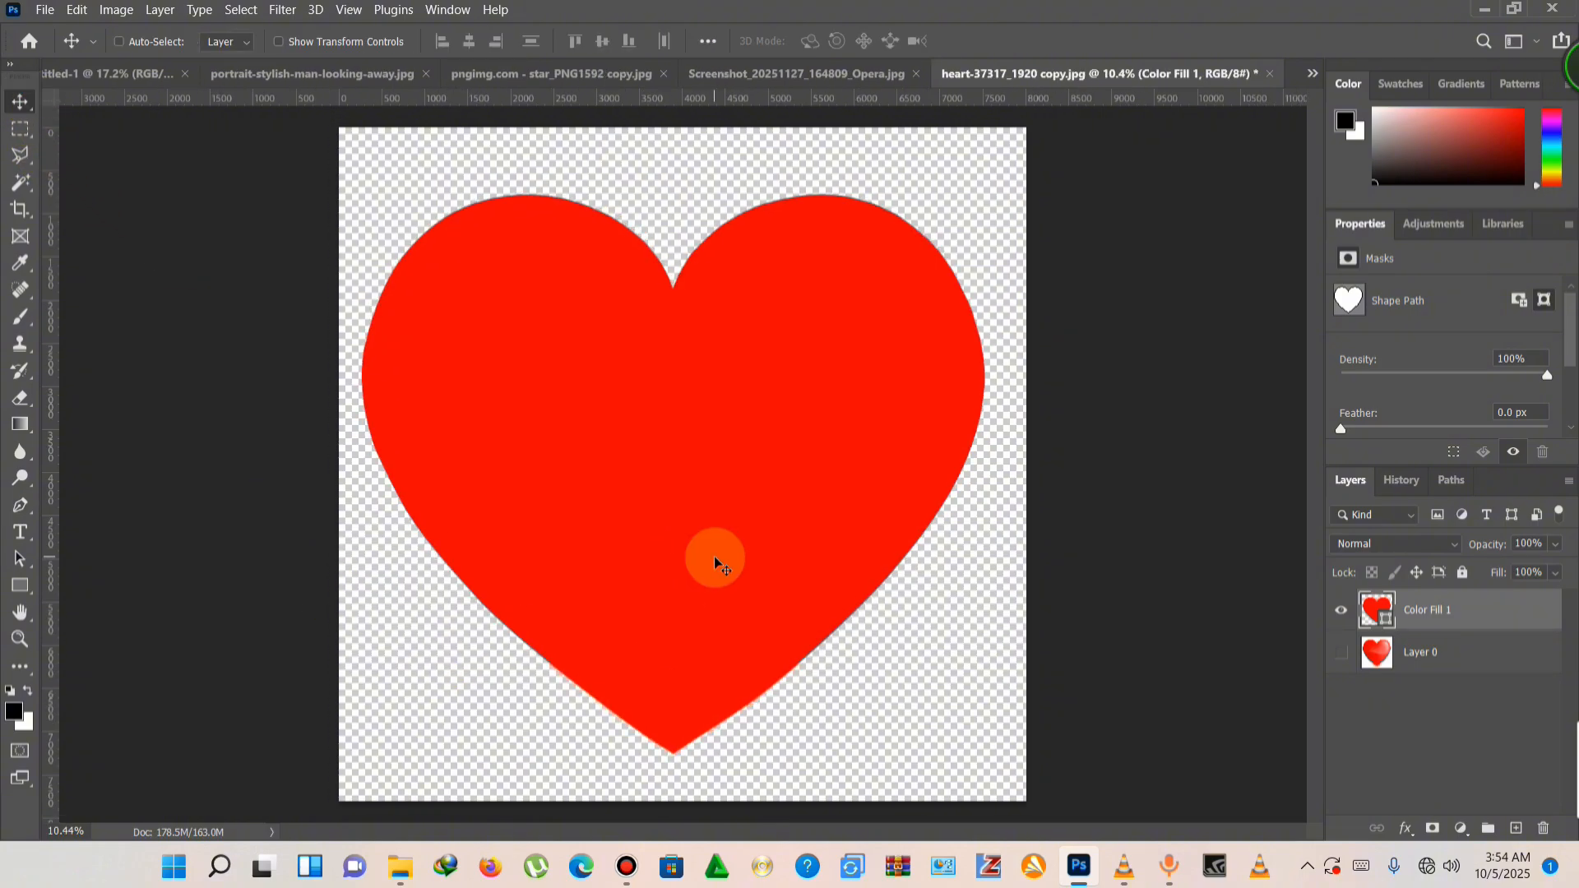
click(1342, 658)
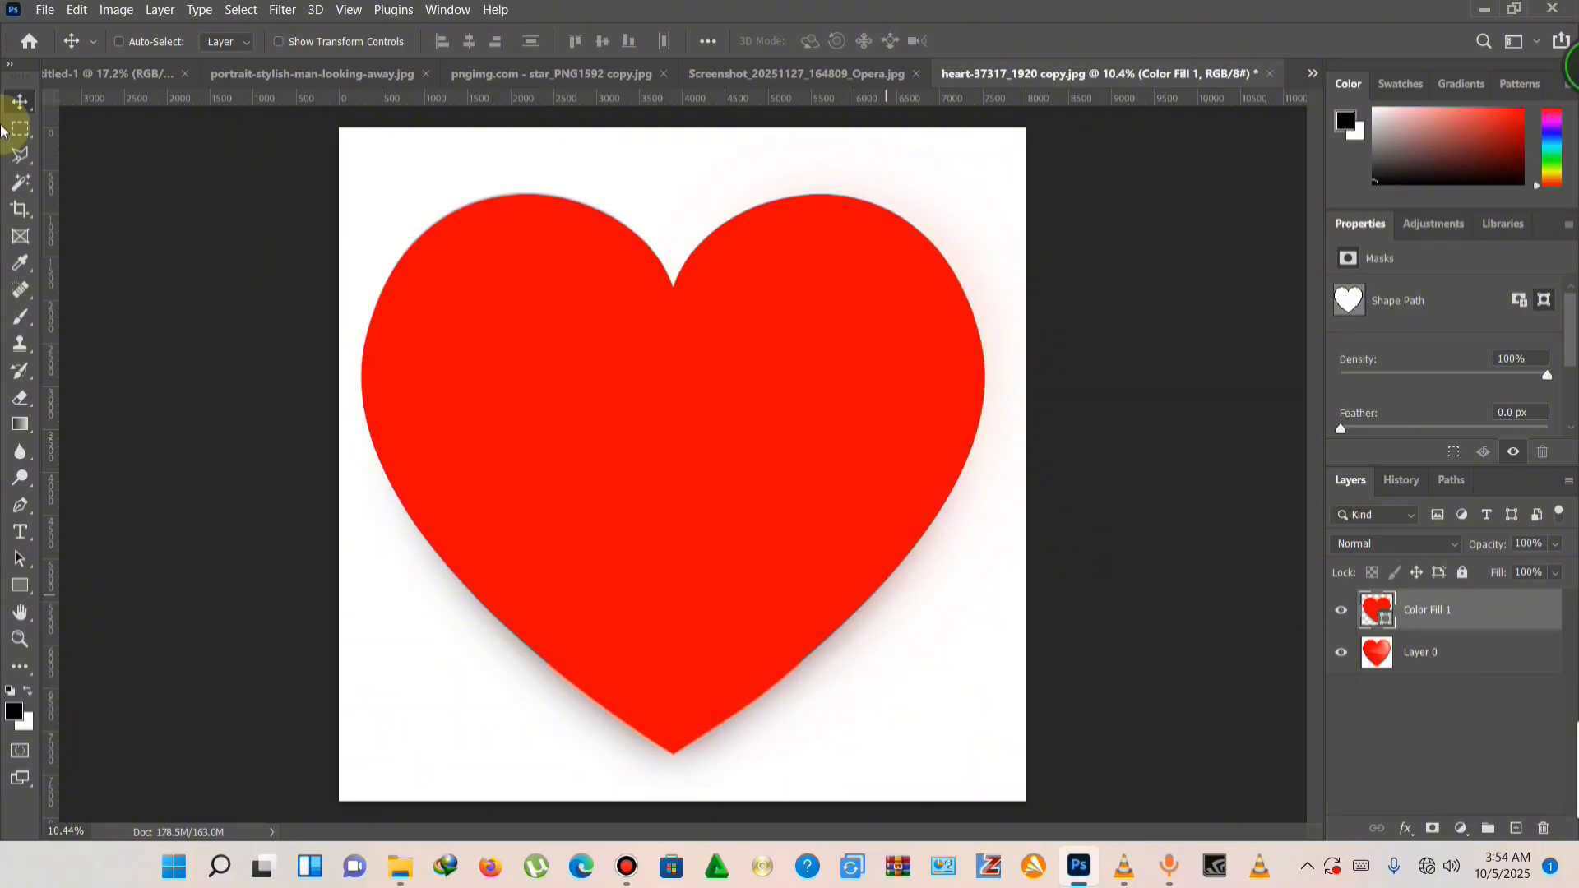
Step: Try moving the red fill heart sideways to compare it with the original heart, and undo the move
drag(653, 433, 887, 446)
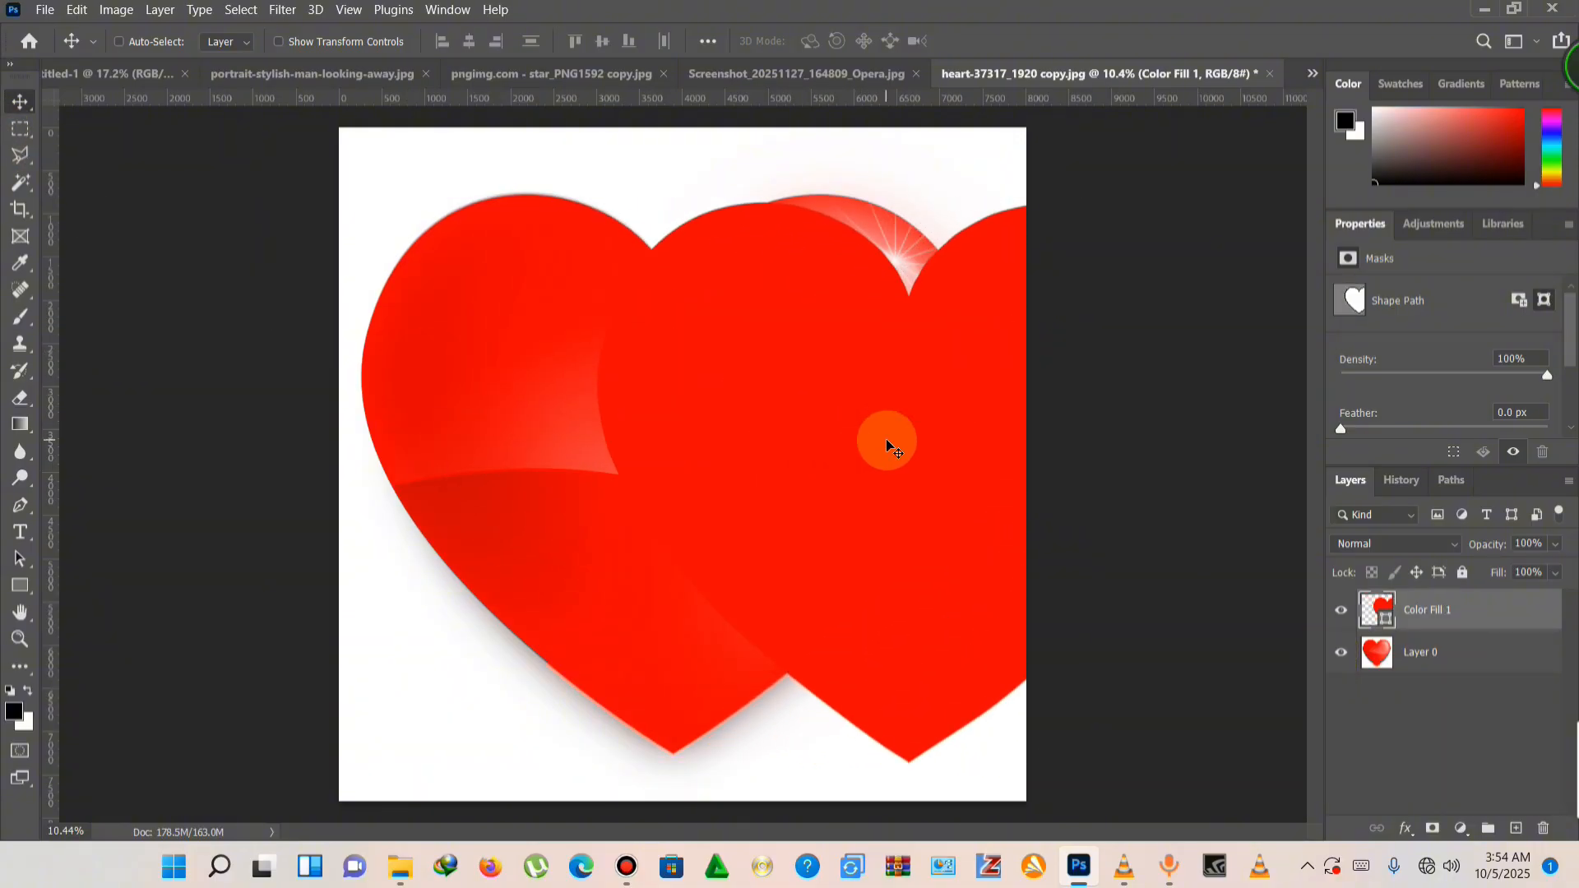
click(1420, 654)
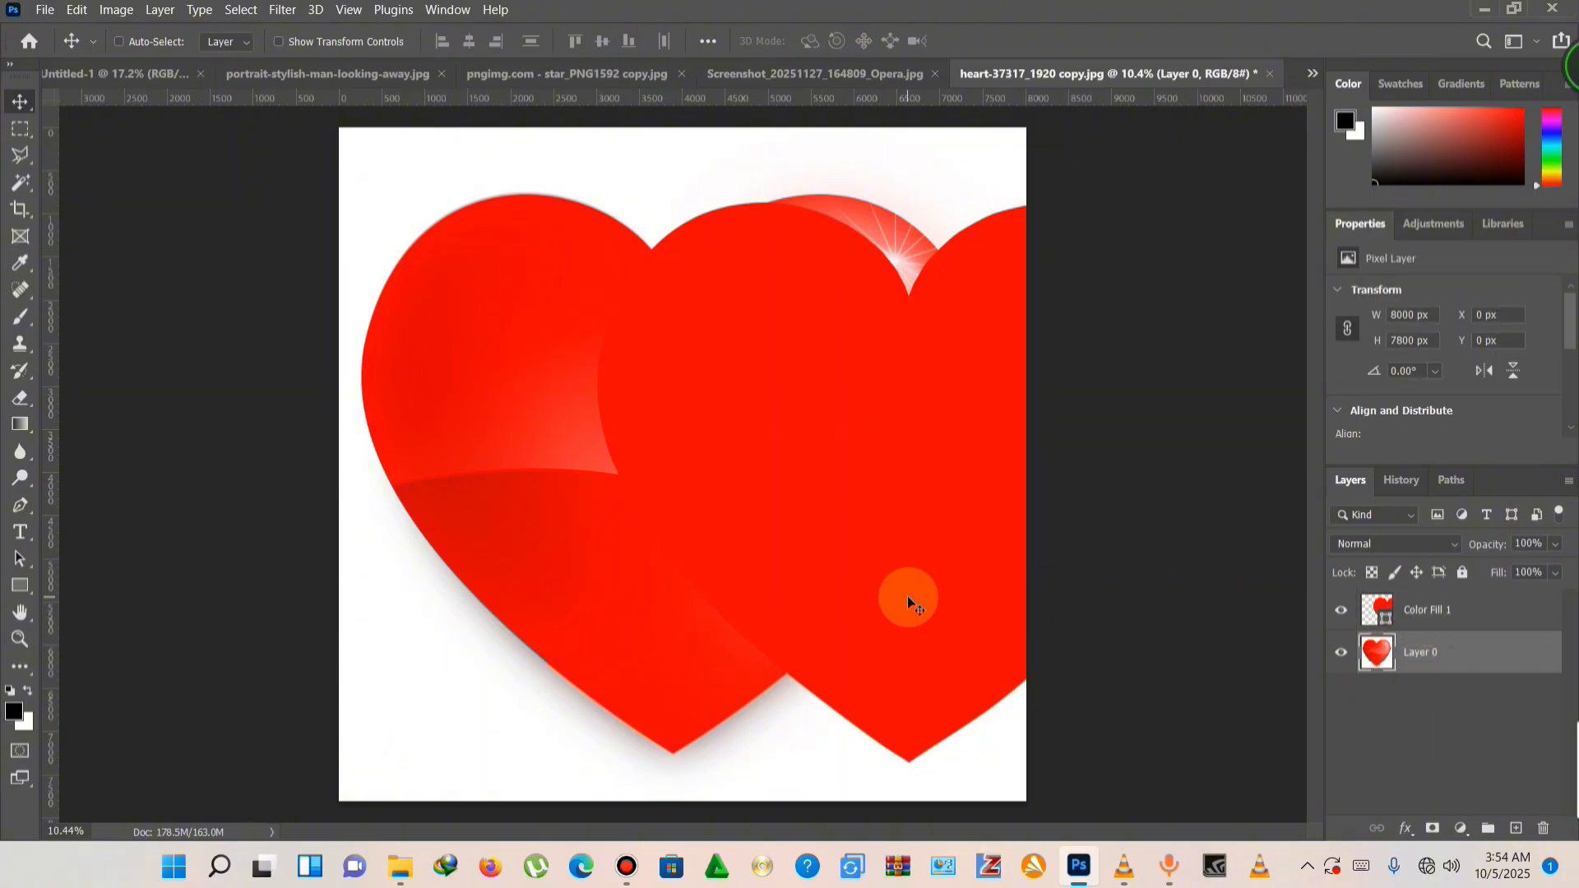
key(ctrl+z)
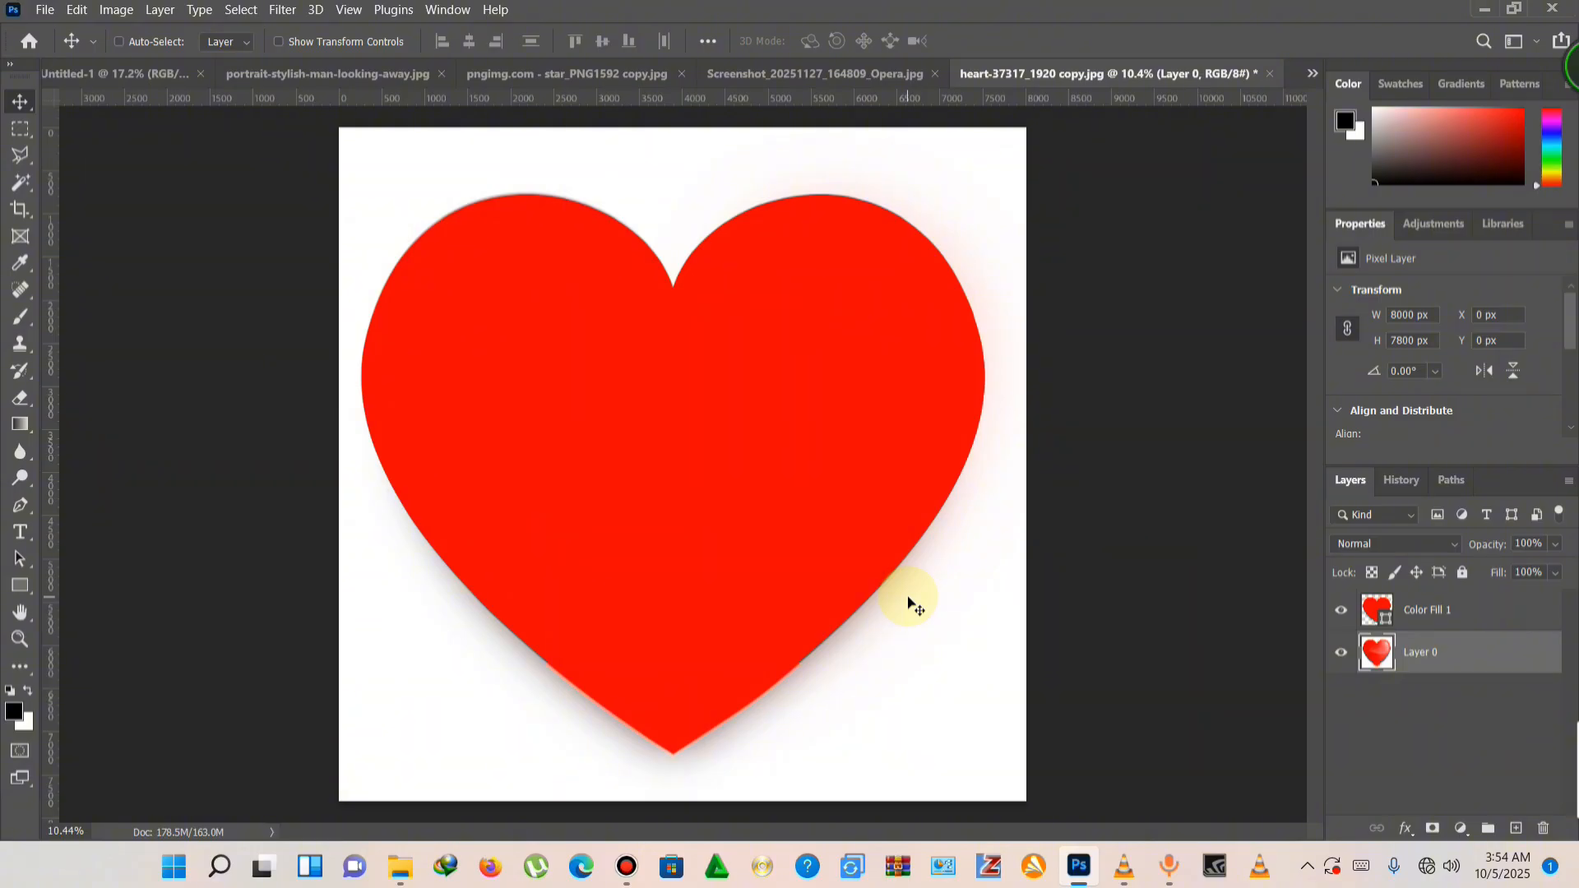
Step: Select the heart's Work Path and activate the Pen tool to display its anchor points
click(1450, 483)
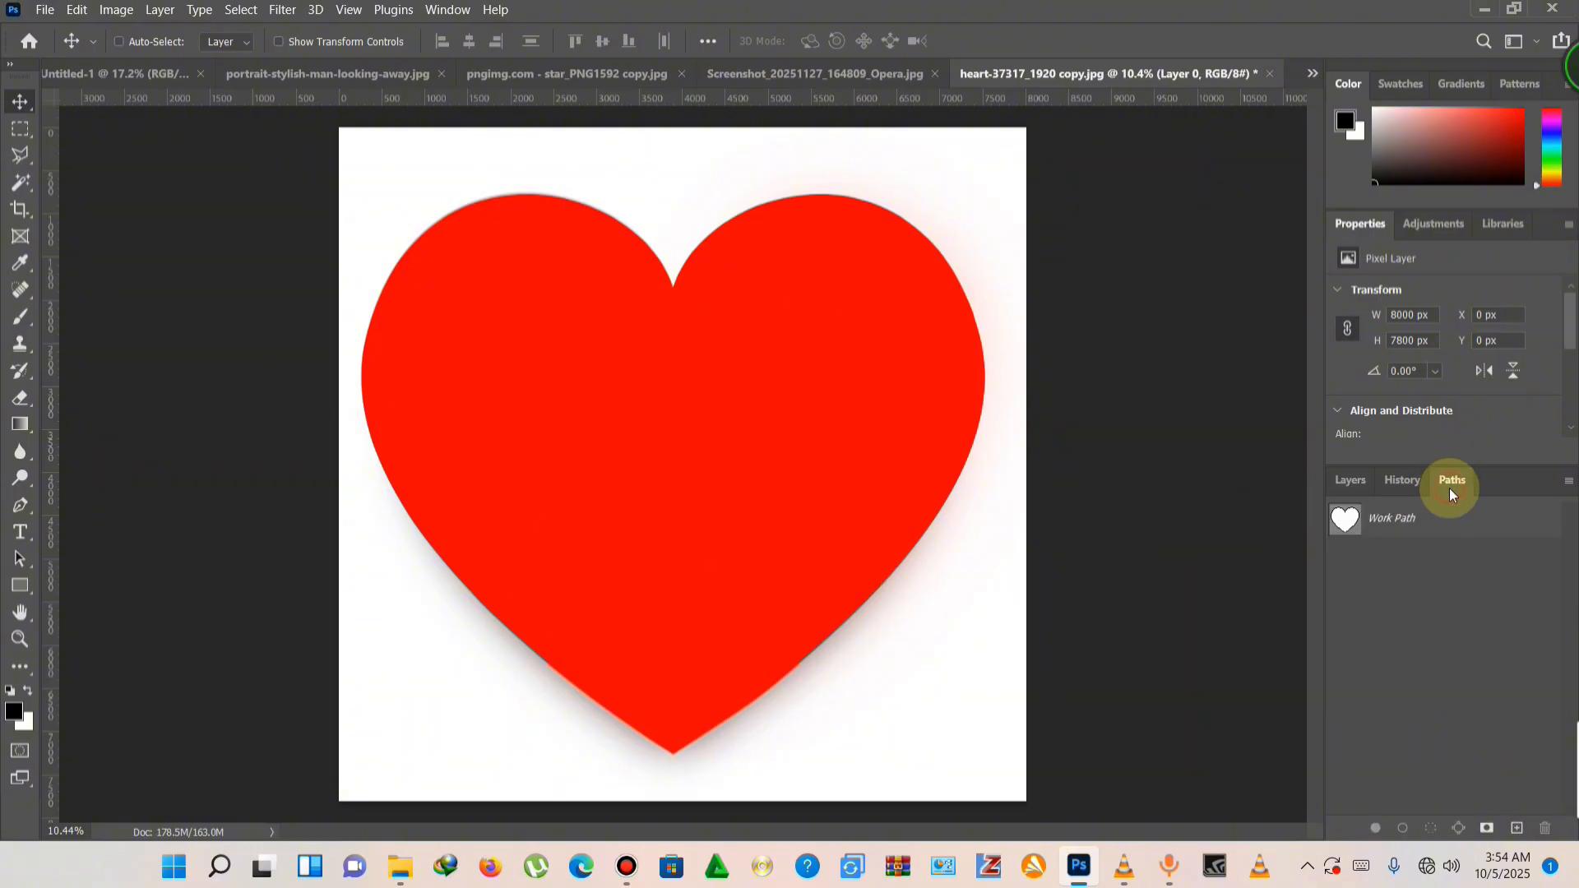
click(1456, 518)
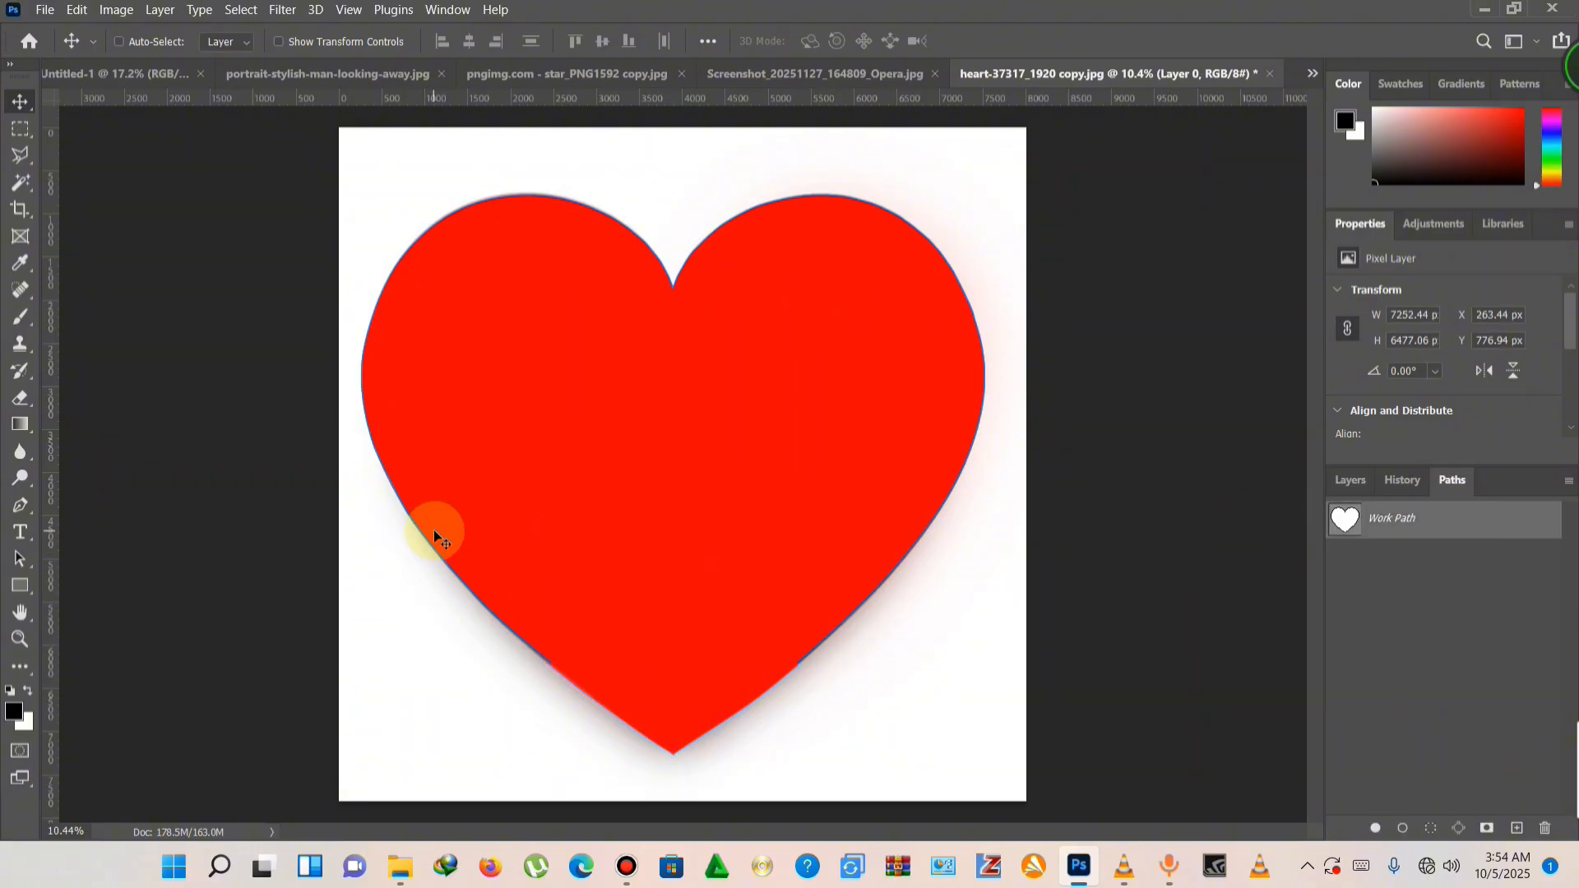
scroll(433, 530, up, 4)
scroll(544, 664, down, 2)
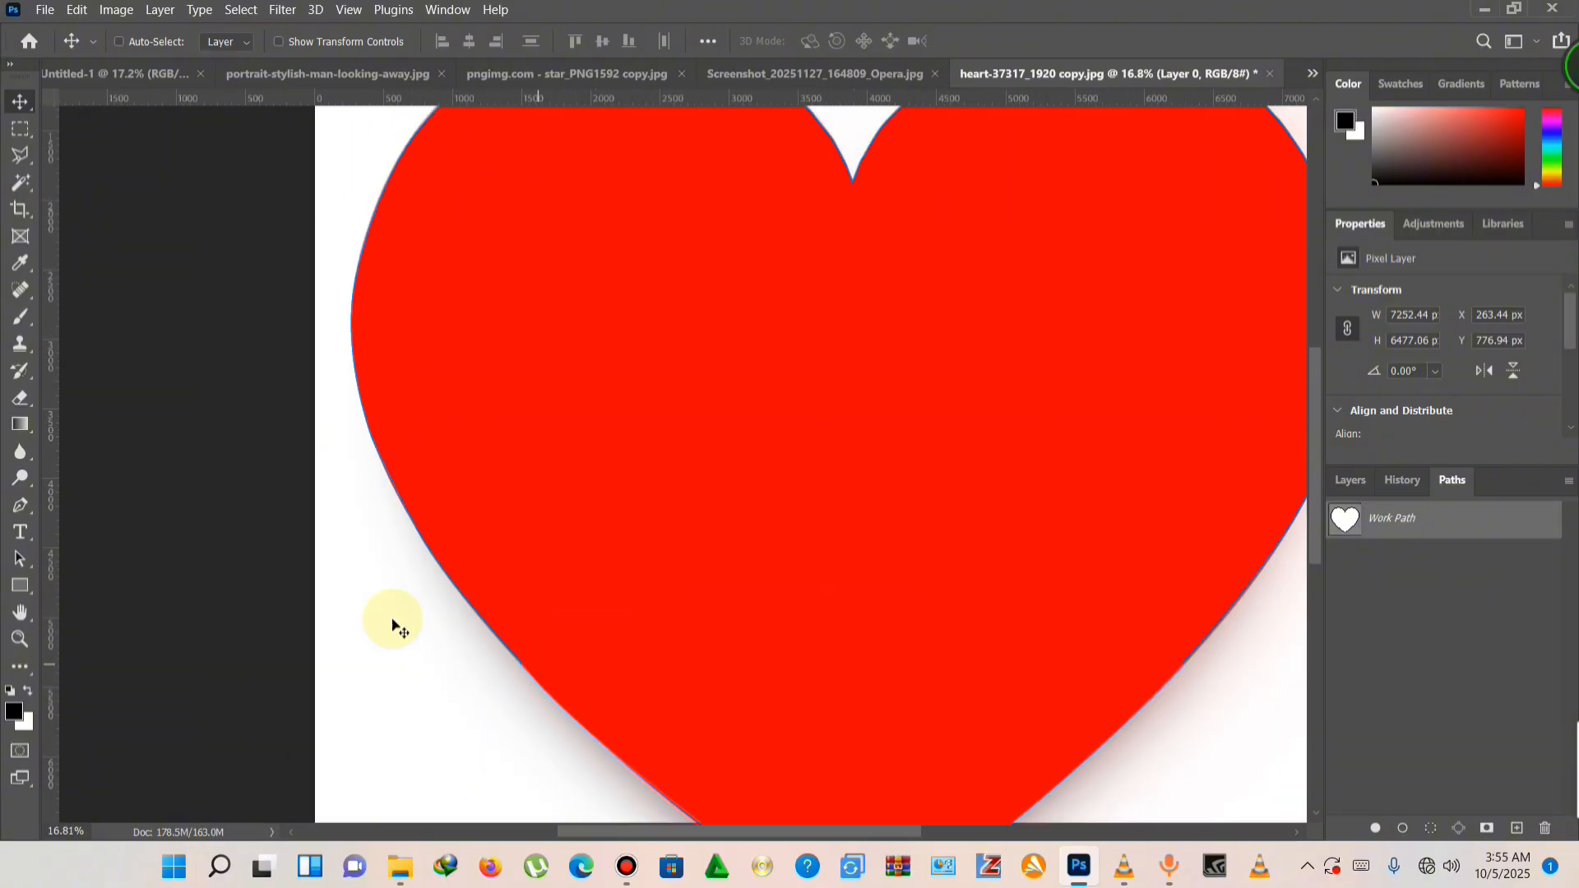
click(22, 507)
scroll(452, 611, up, 1)
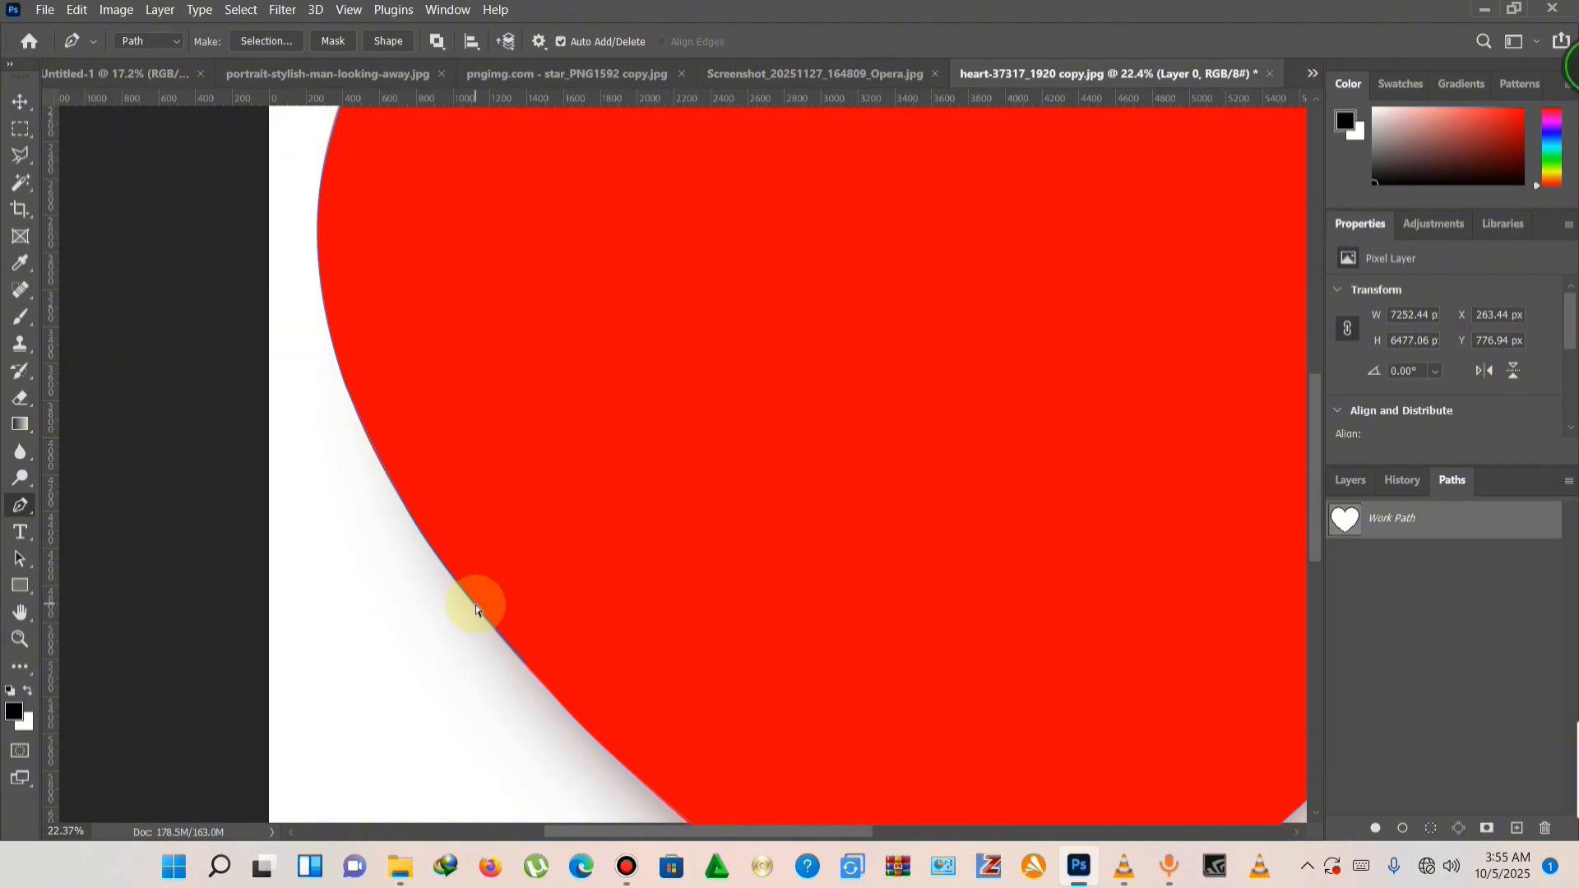
scroll(493, 621, down, 3)
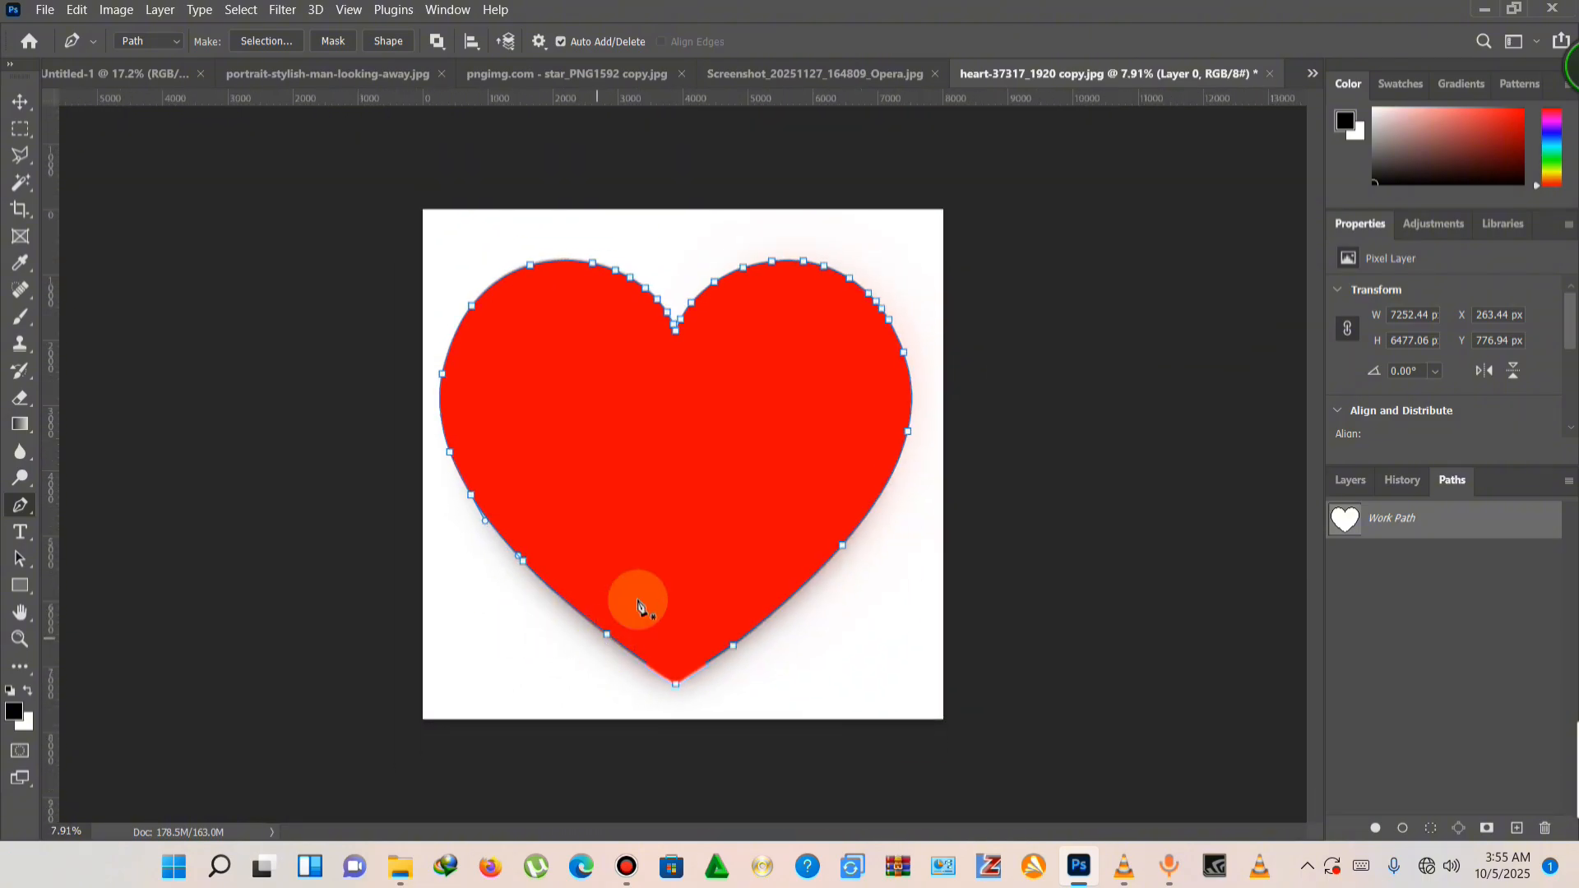
Step: Add an anchor point midway along the upper part of the heart's lower right curve and slightly adjust its upper direction handle
scroll(841, 461, up, 3)
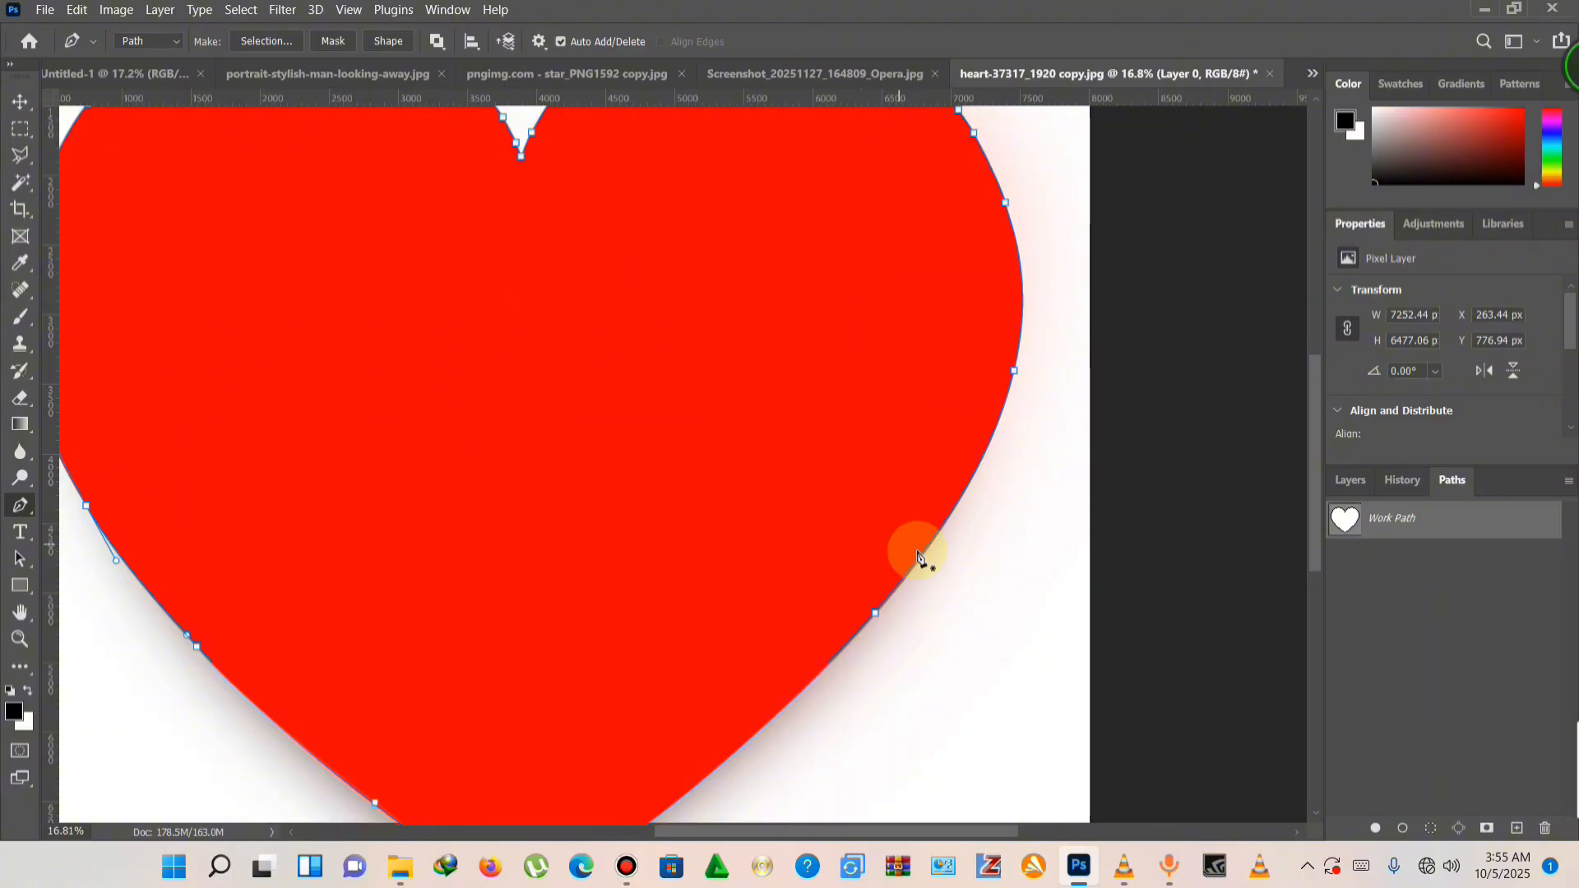
scroll(934, 543, up, 1)
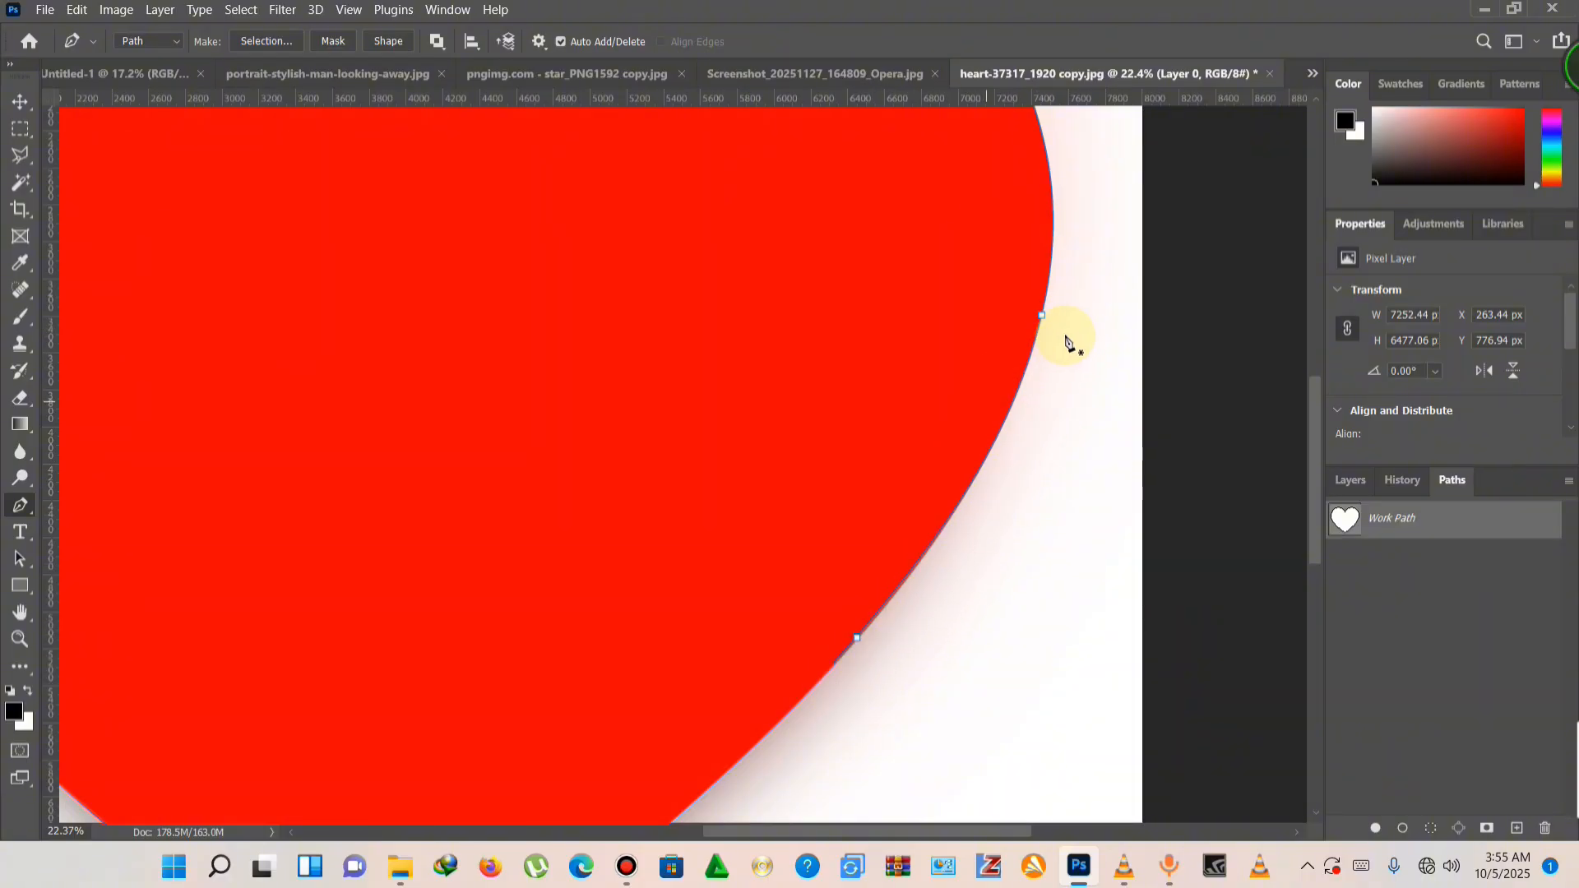
scroll(971, 485, up, 2)
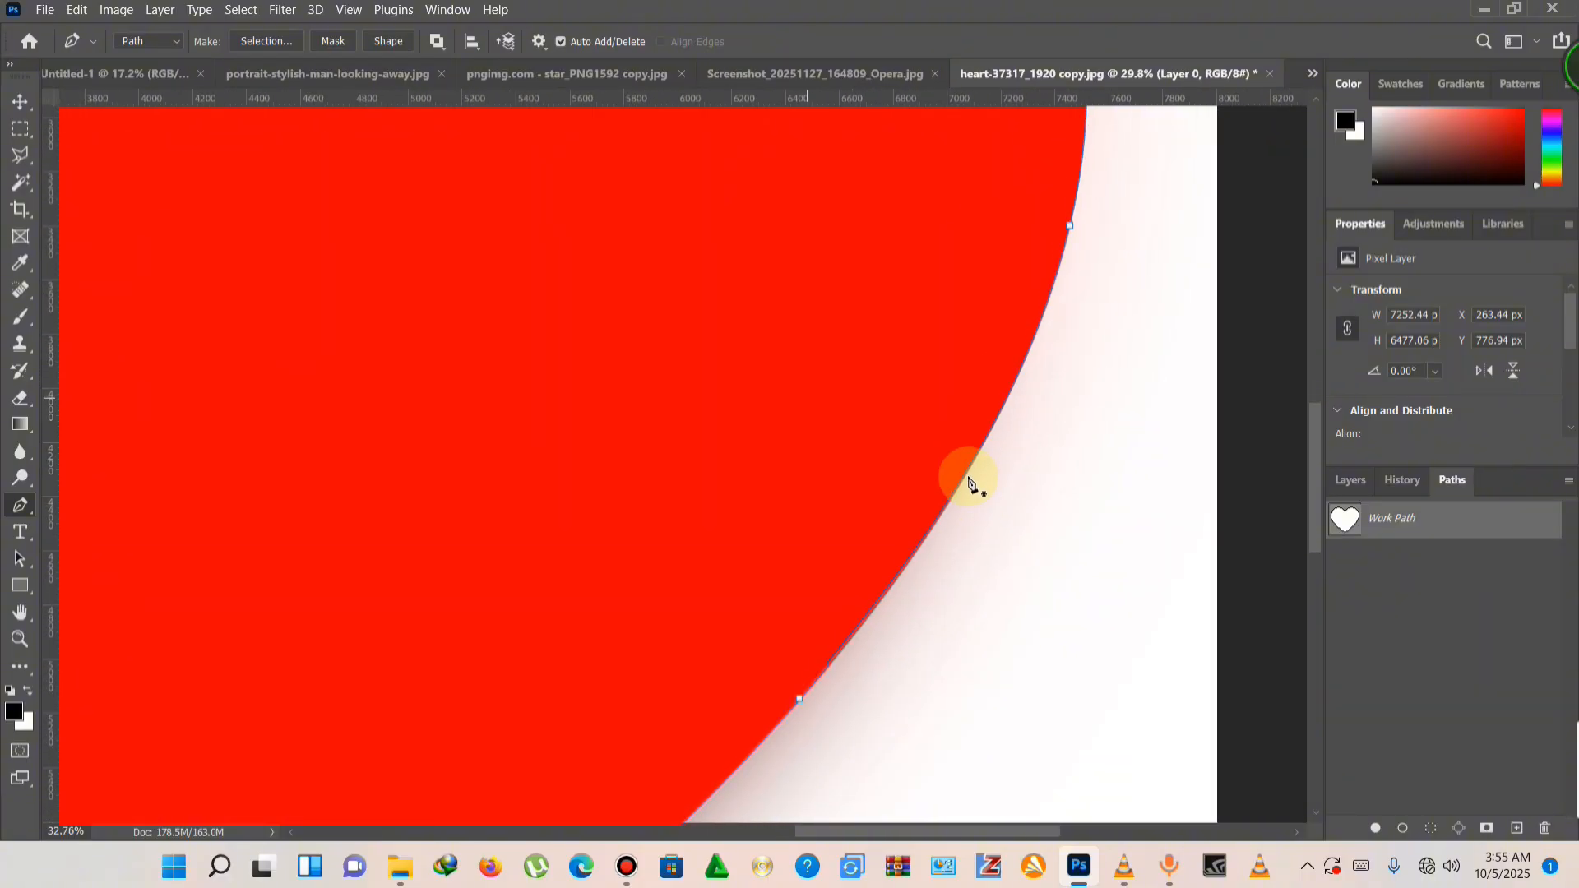
scroll(971, 484, up, 1)
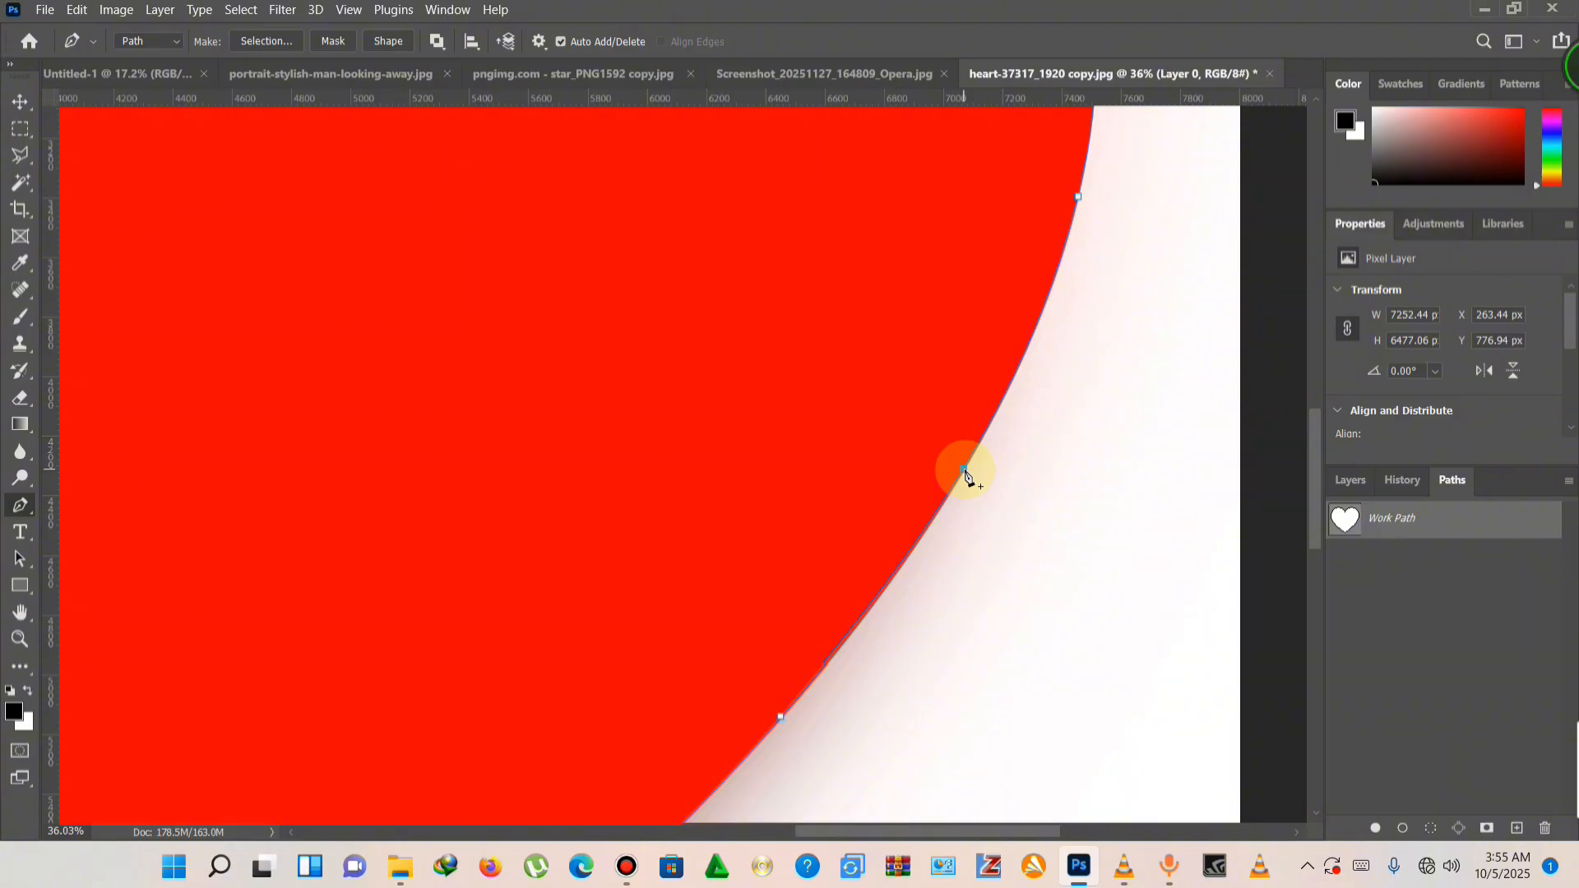
click(965, 470)
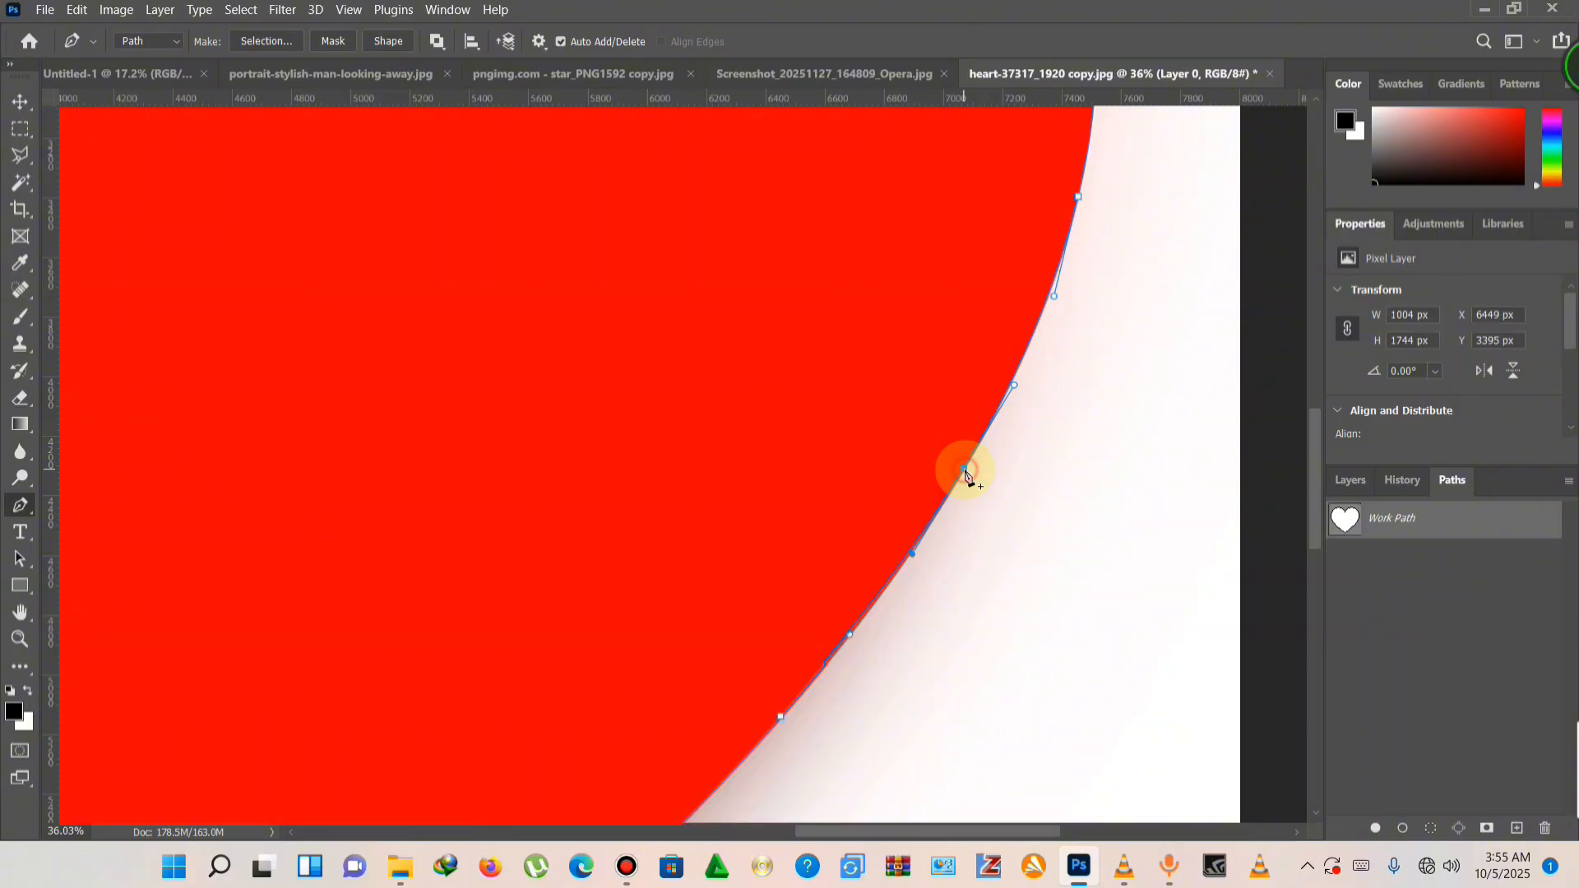
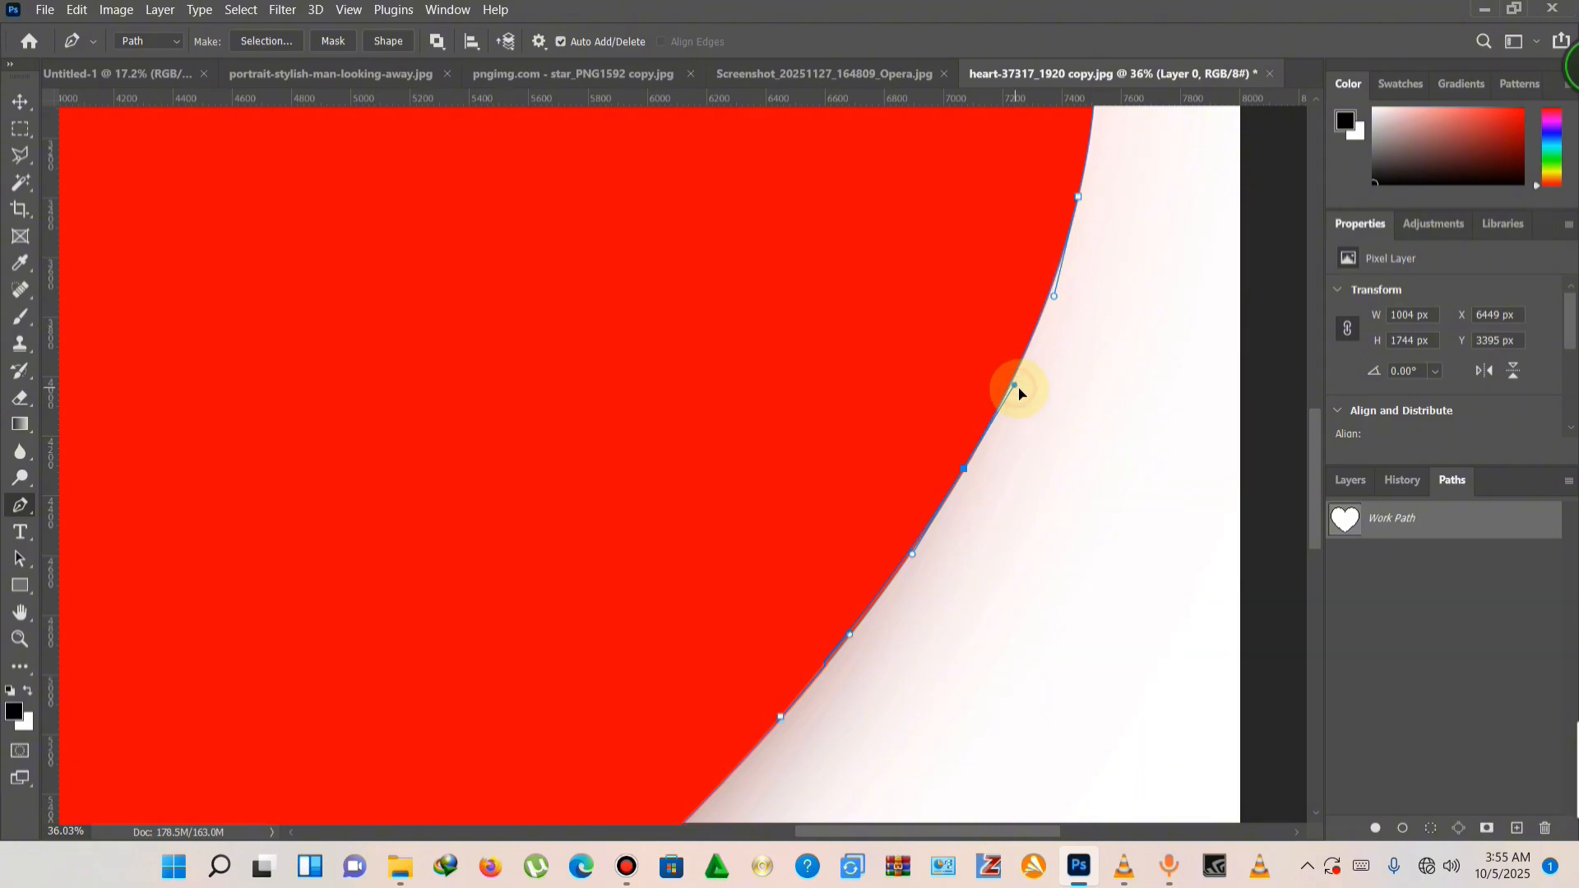
drag(1018, 392, 1018, 386)
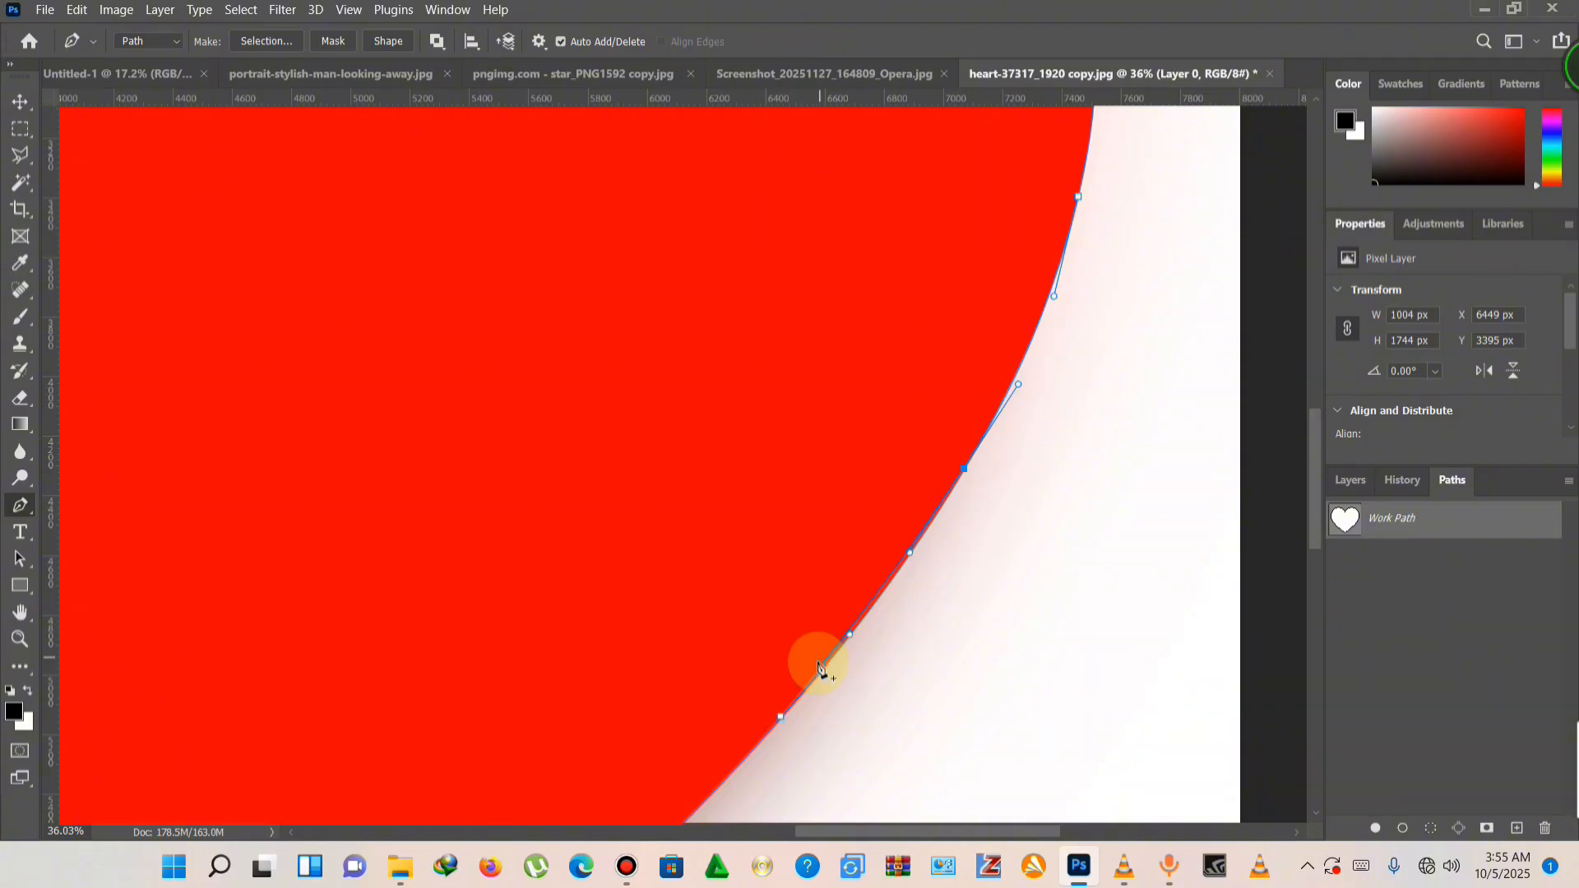
Step: Add another anchor point further down the heart's lower right curve, roughly midway toward the bottom tip
scroll(839, 721, down, 2)
scroll(839, 715, down, 3)
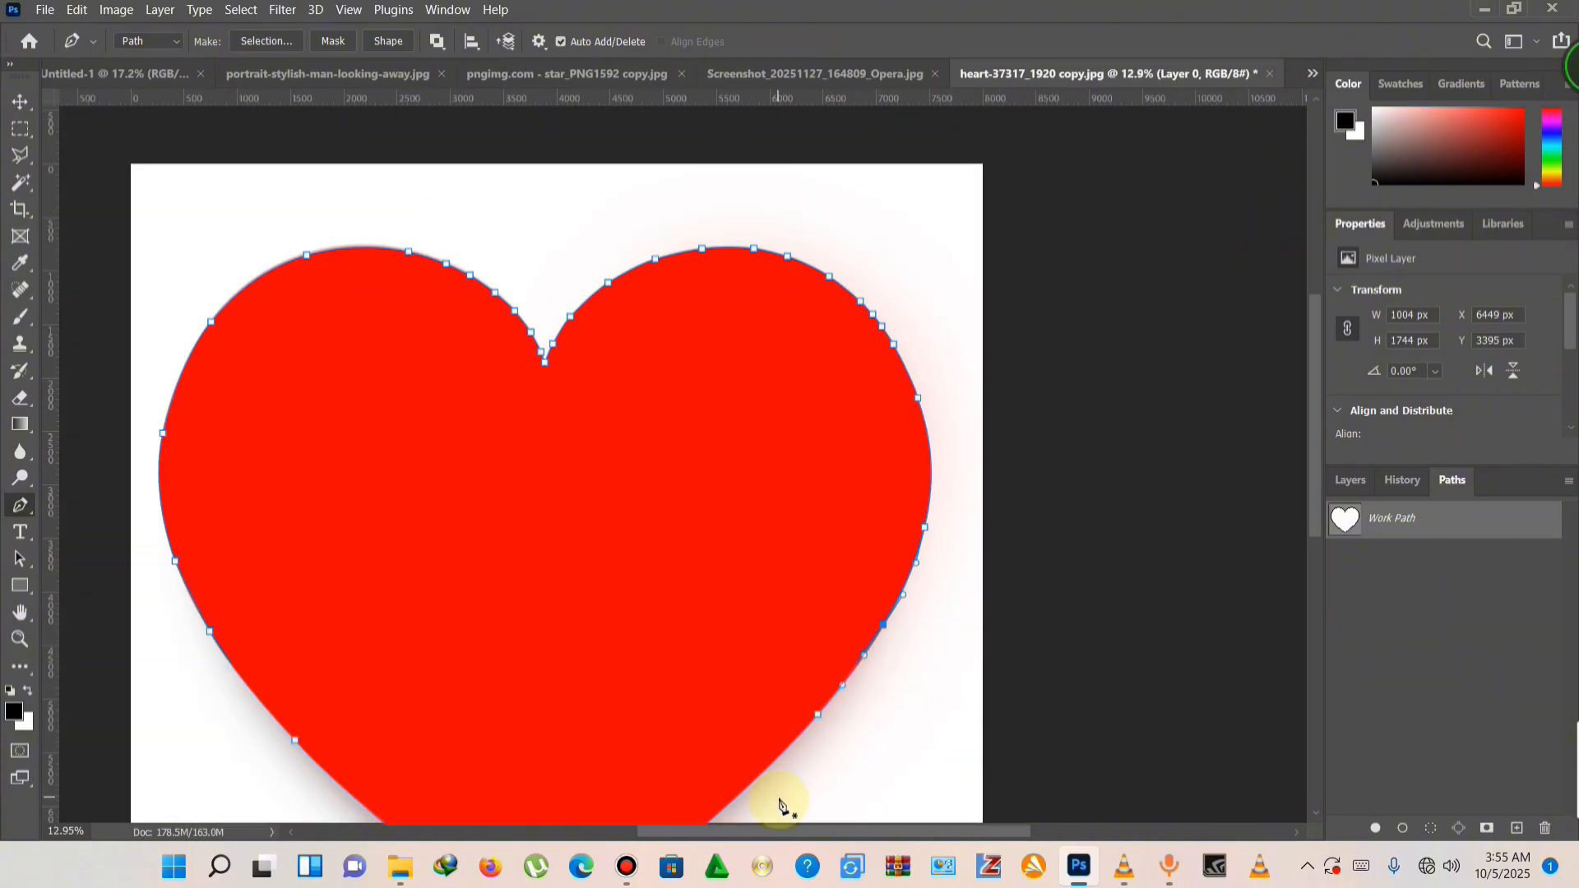
drag(758, 798, 807, 652)
scroll(794, 694, up, 2)
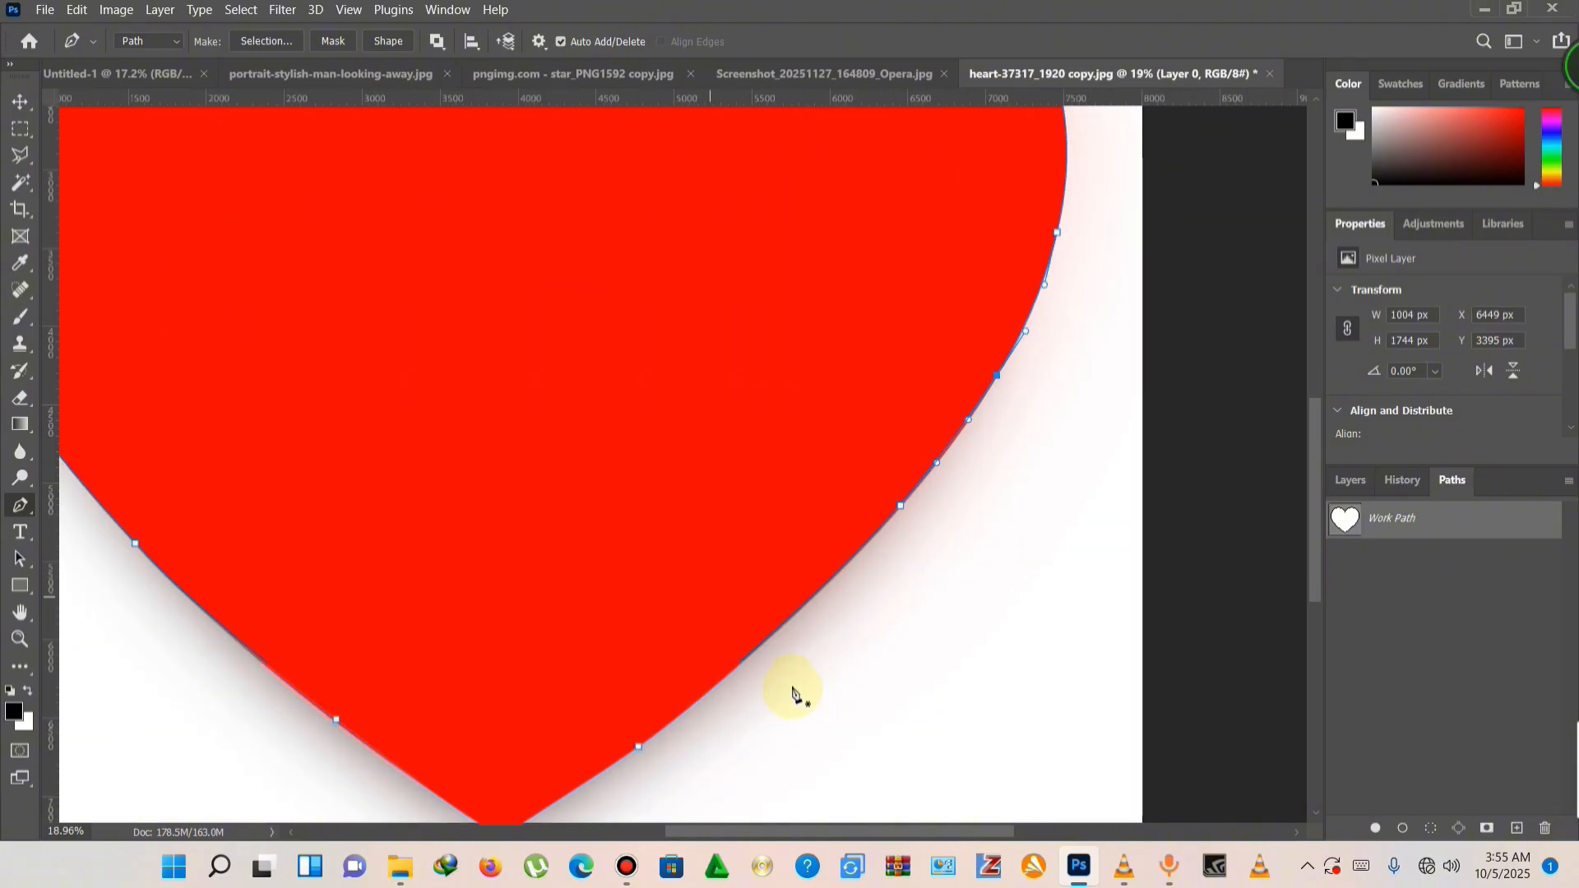
scroll(794, 693, up, 1)
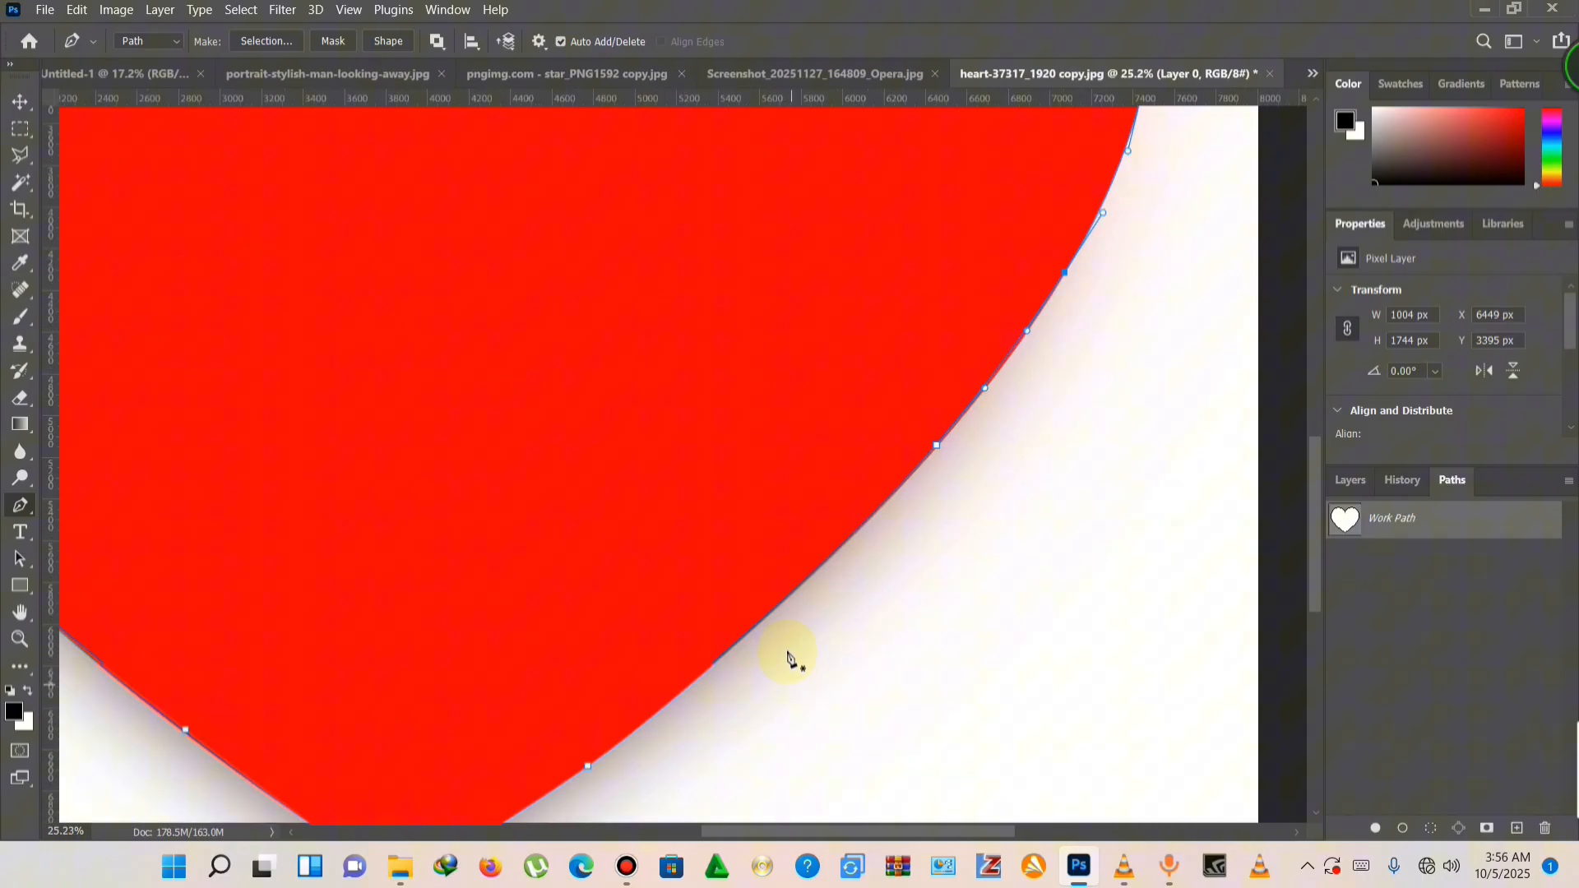
click(788, 598)
scroll(756, 693, down, 1)
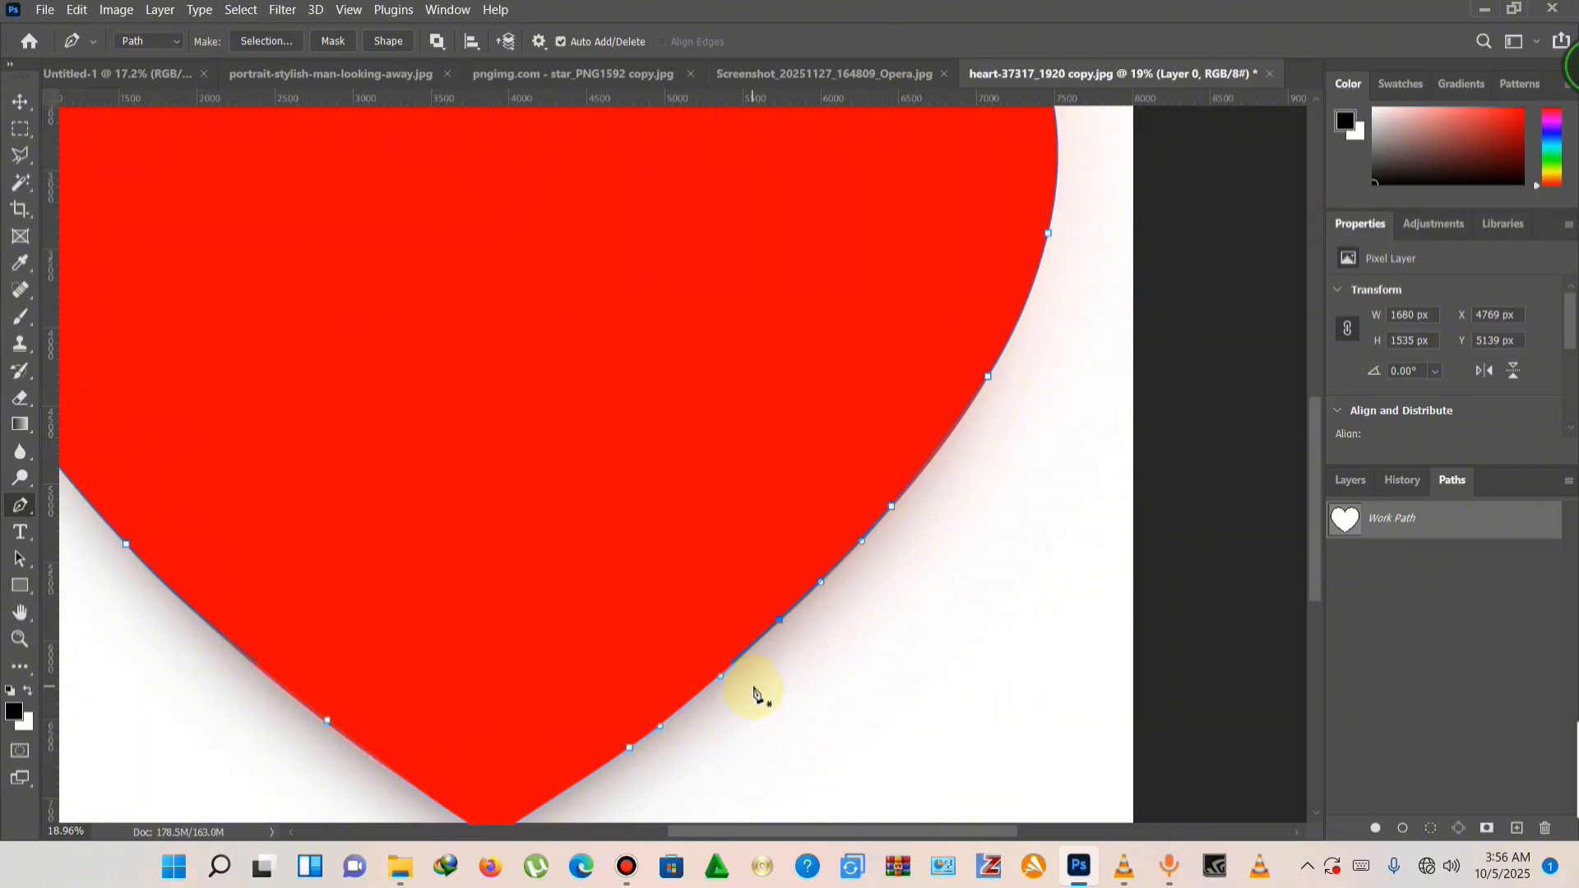
Step: Delete the existing anchor point just above the bottom tip on the heart's lower right edge
scroll(755, 693, up, 5)
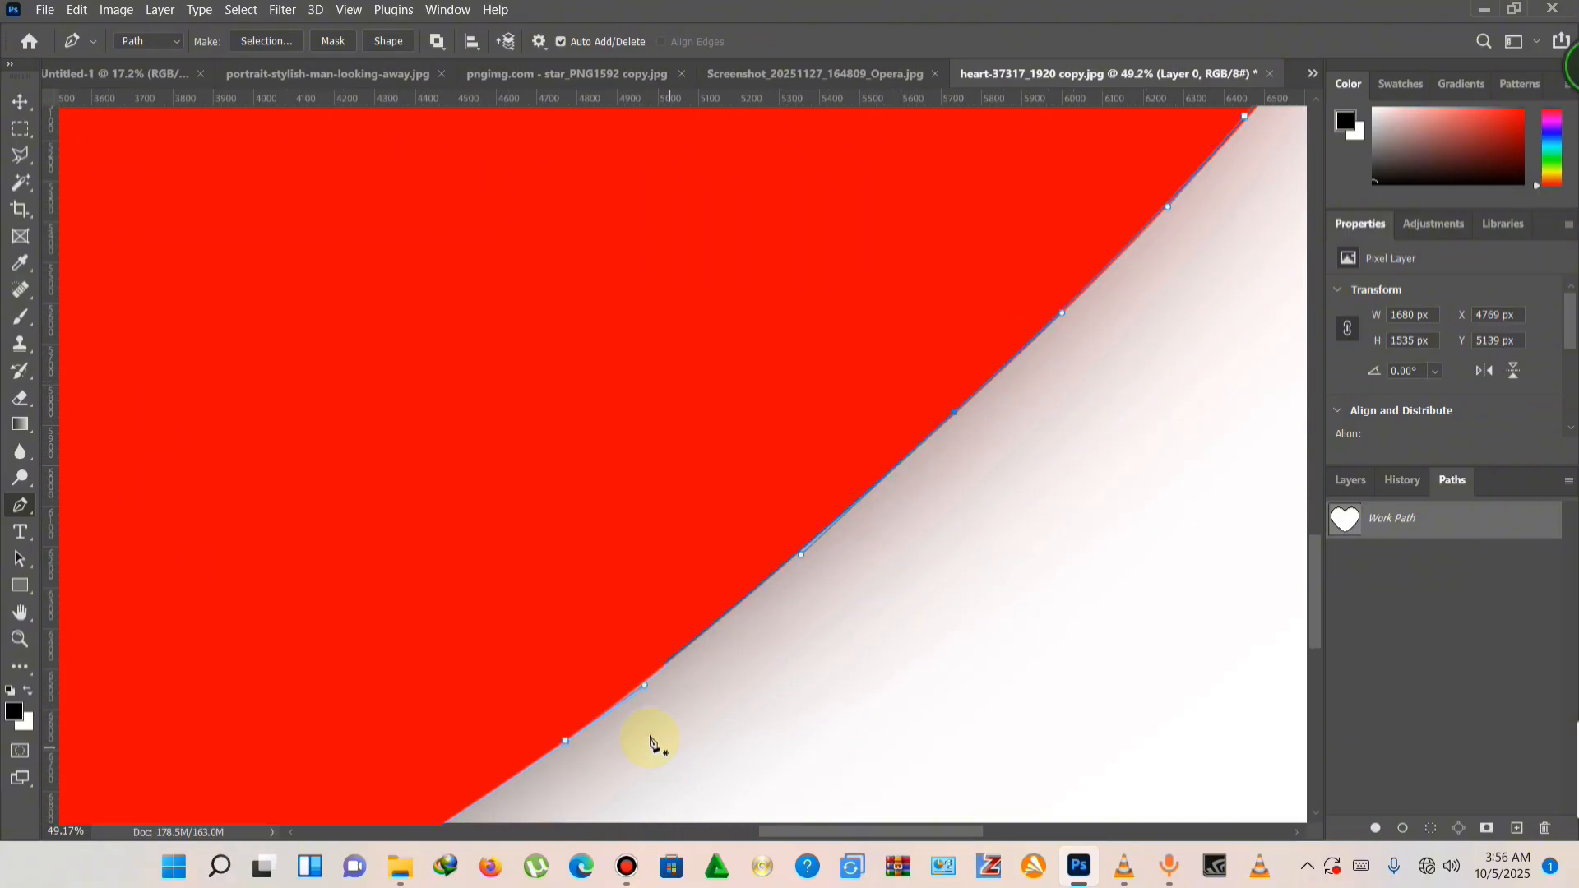
scroll(559, 737, up, 1)
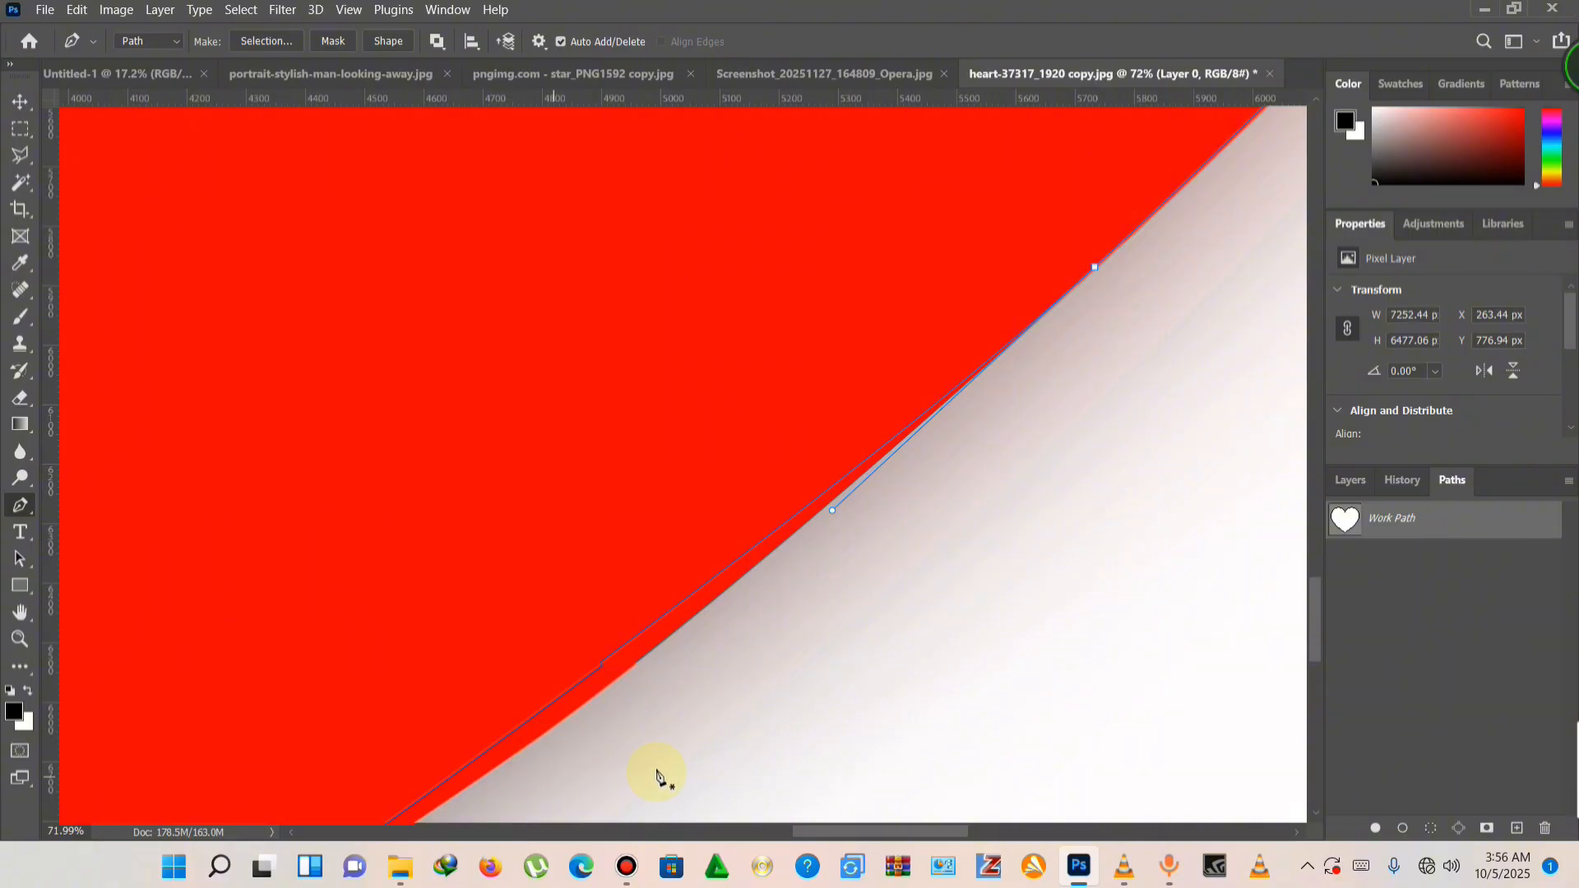
scroll(662, 751, down, 4)
scroll(661, 749, down, 2)
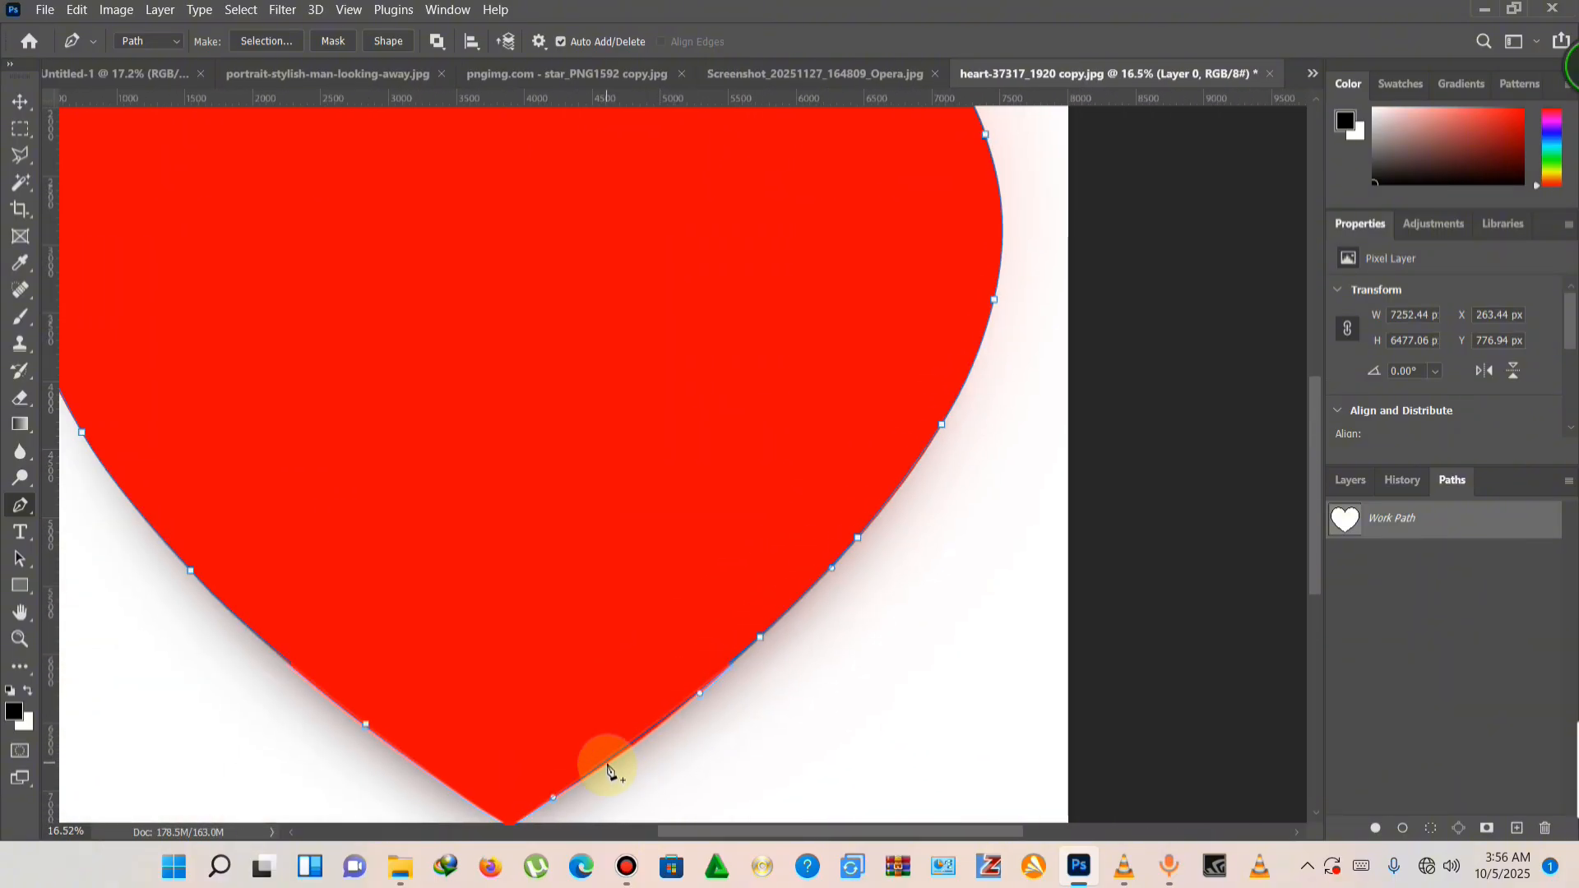
Step: Delete the anchor point added midway along the lower right curve and check the reshaped heart path
scroll(613, 758, down, 2)
scroll(658, 728, up, 2)
scroll(694, 704, up, 5)
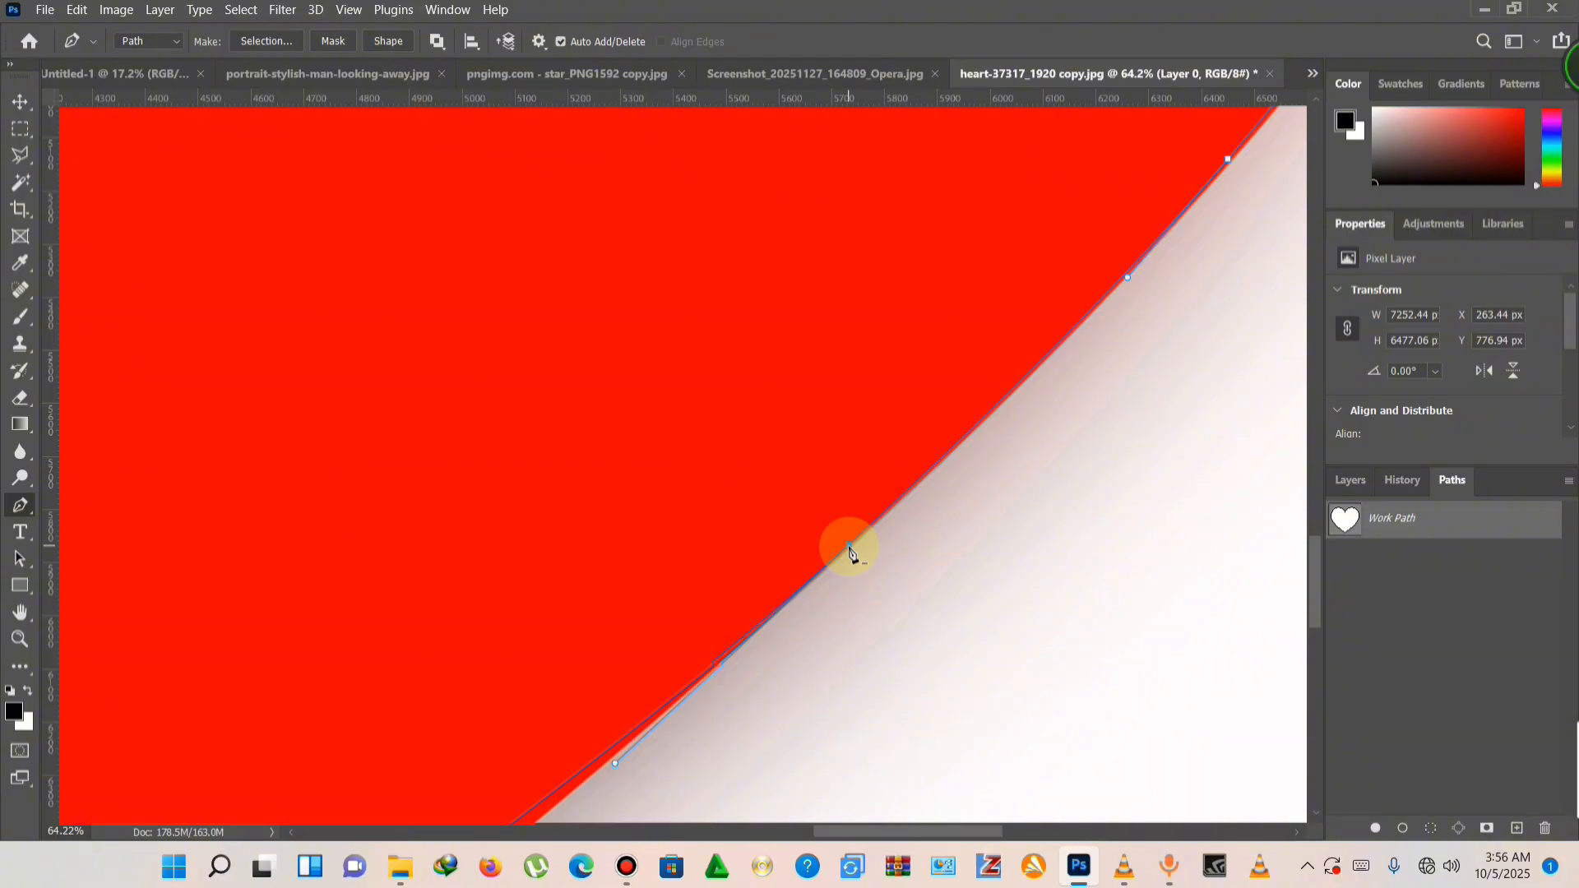
scroll(850, 549, down, 8)
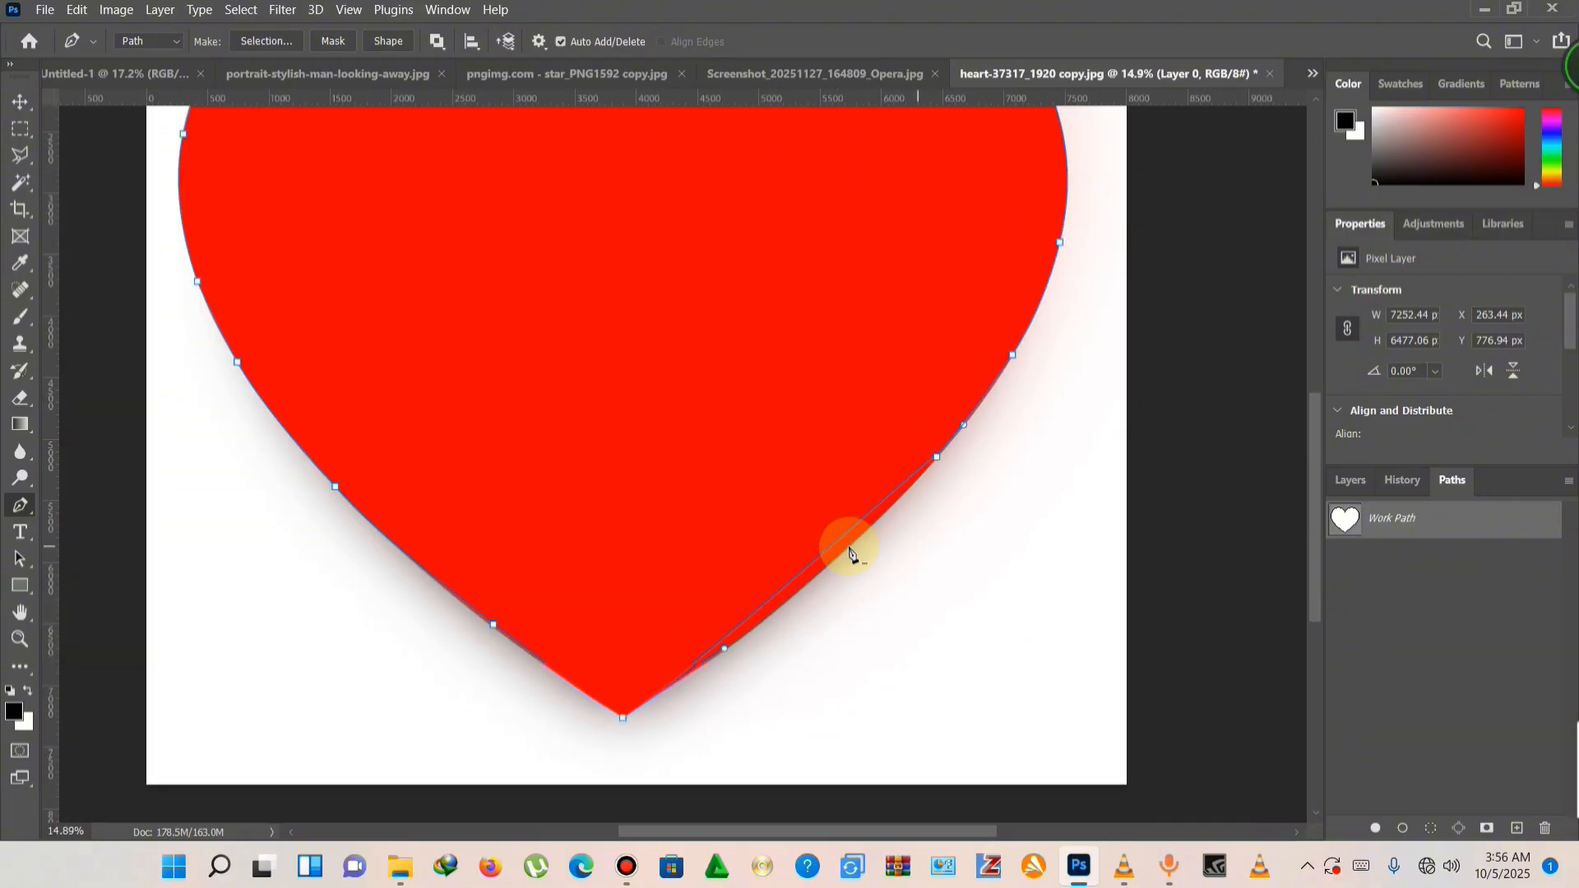
scroll(850, 549, down, 4)
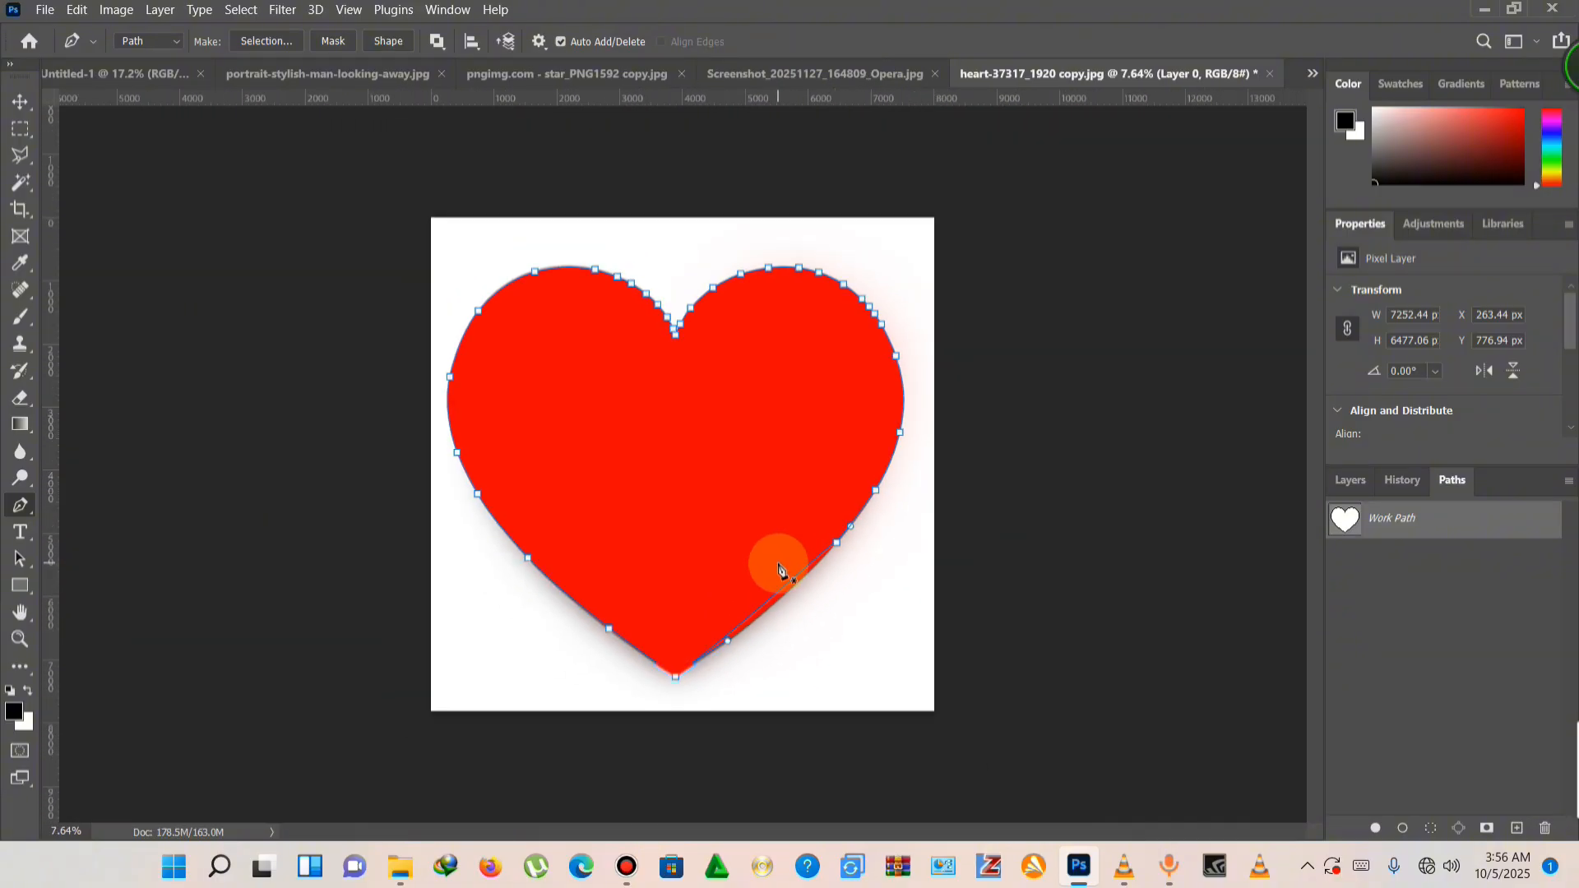